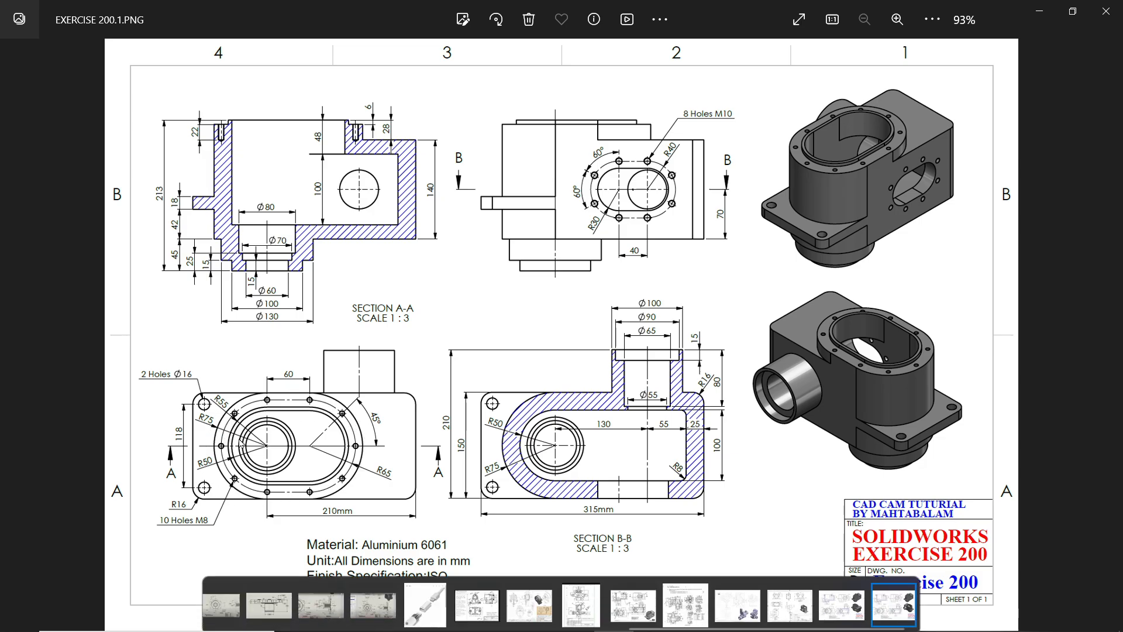
Examine the section and plan views of the Exercise 200 drawing and their dimensions.
scroll(232, 427, up, 3)
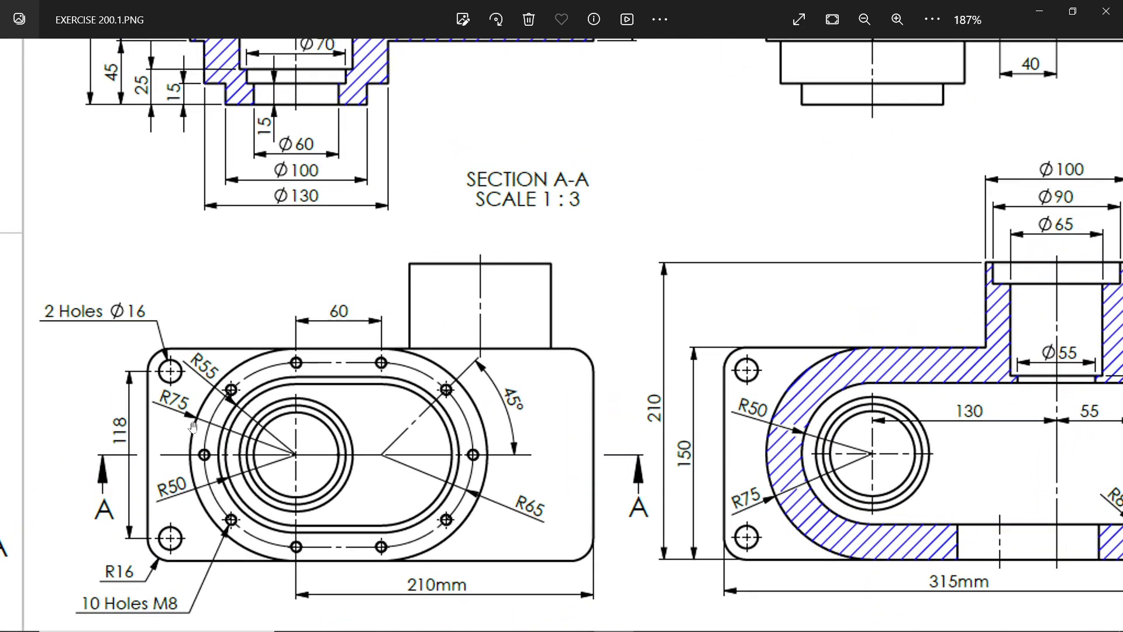
drag(189, 427, 192, 393)
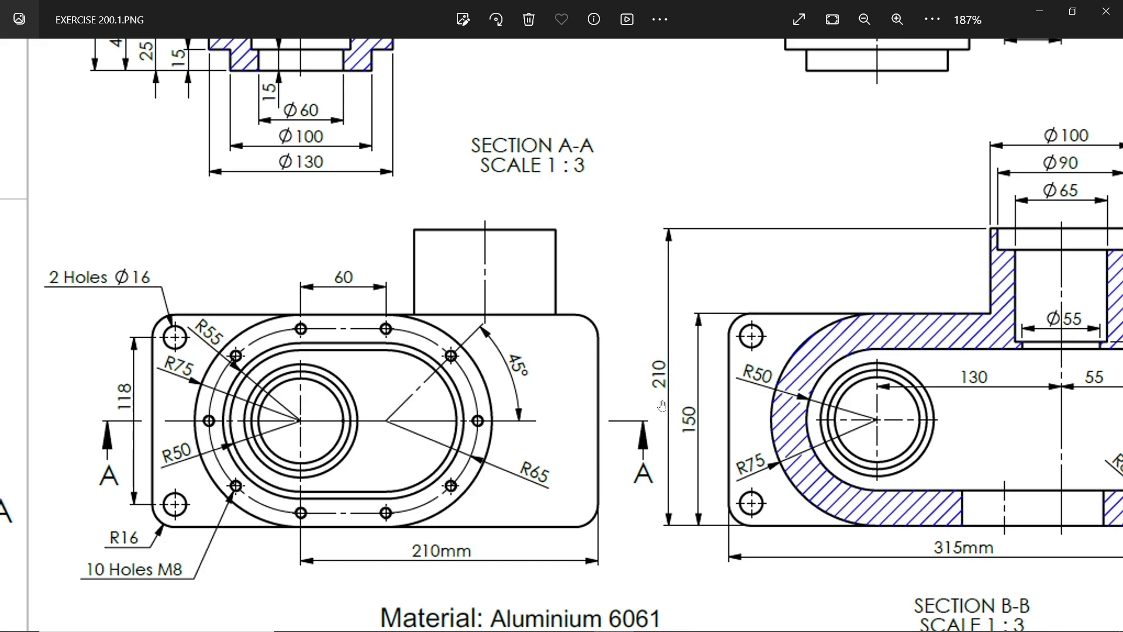
scroll(611, 401, down, 3)
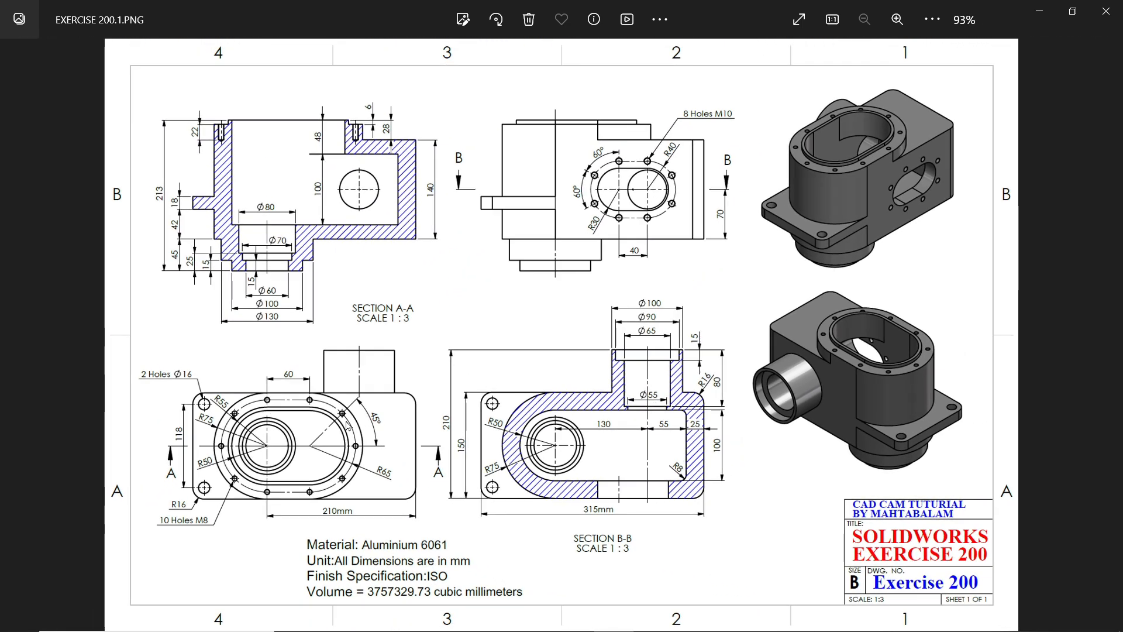
scroll(263, 468, up, 3)
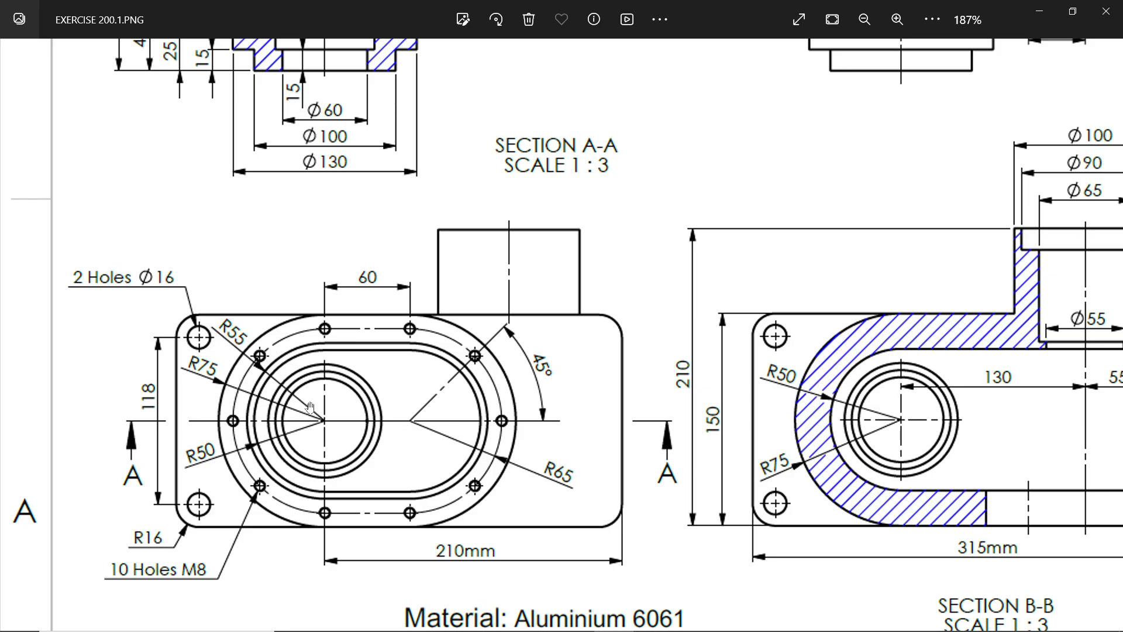
scroll(310, 407, down, 3)
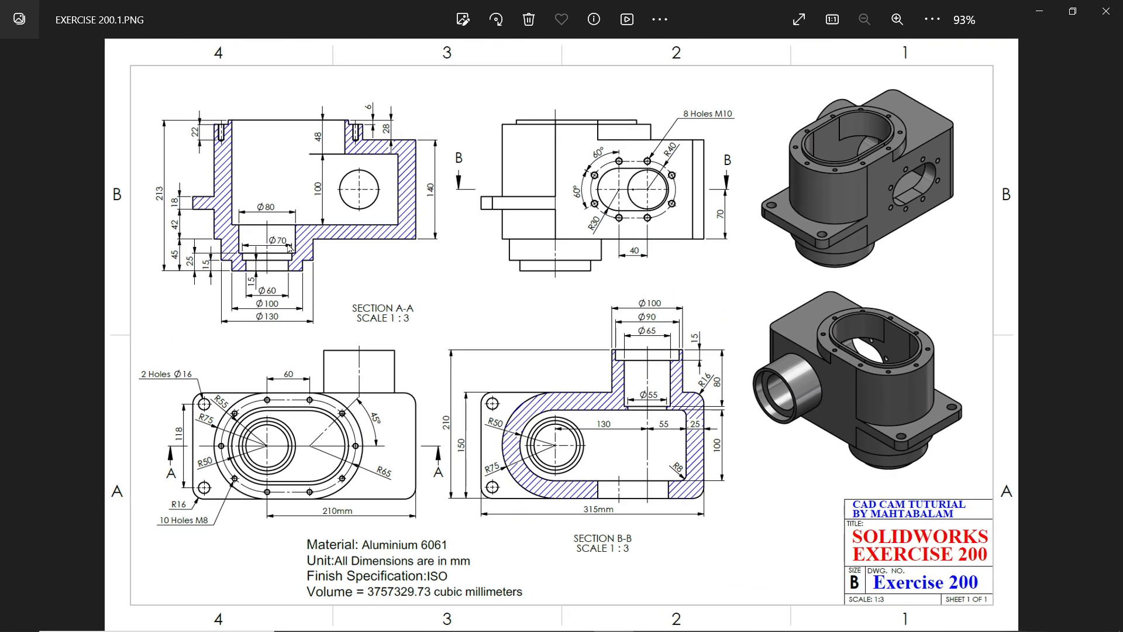
scroll(310, 214, up, 3)
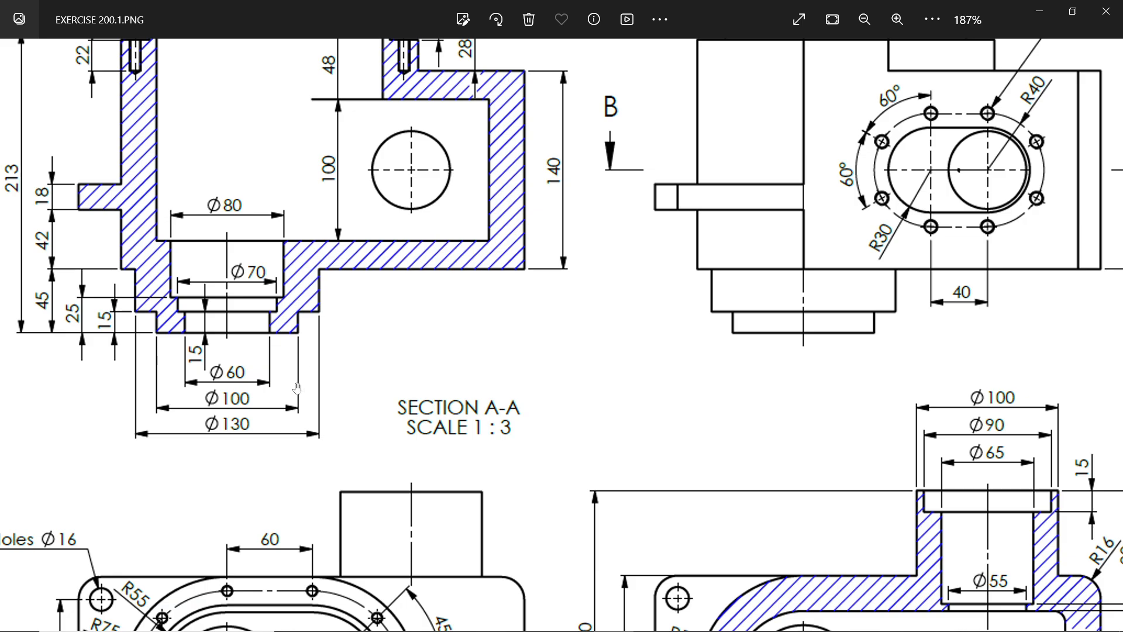
scroll(297, 388, down, 1)
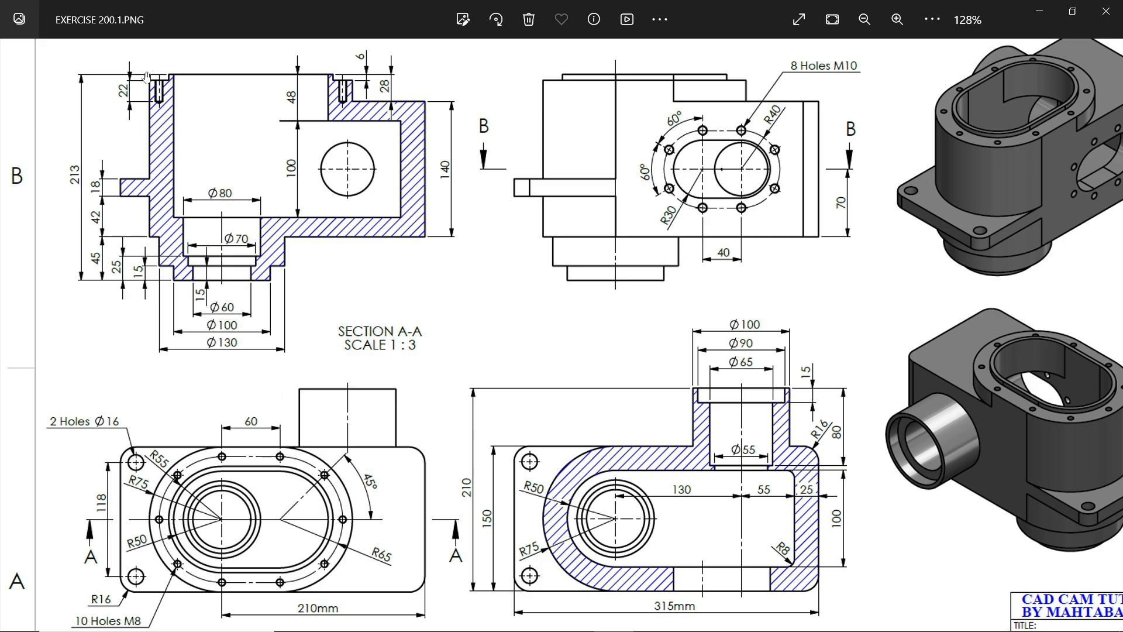
Switch to the Calculator, move it beside the section view, and add the heights 140 + 28.
key(alt+Tab)
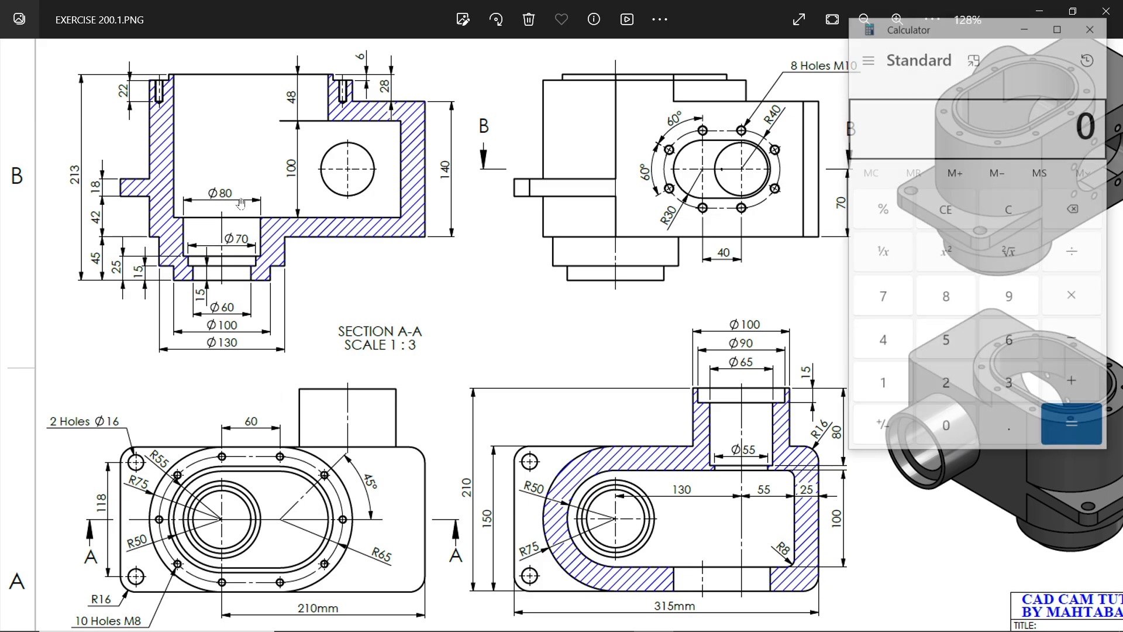
mouse_move(936, 39)
mouse_down()
mouse_move(693, 22)
mouse_move(568, 72)
mouse_up()
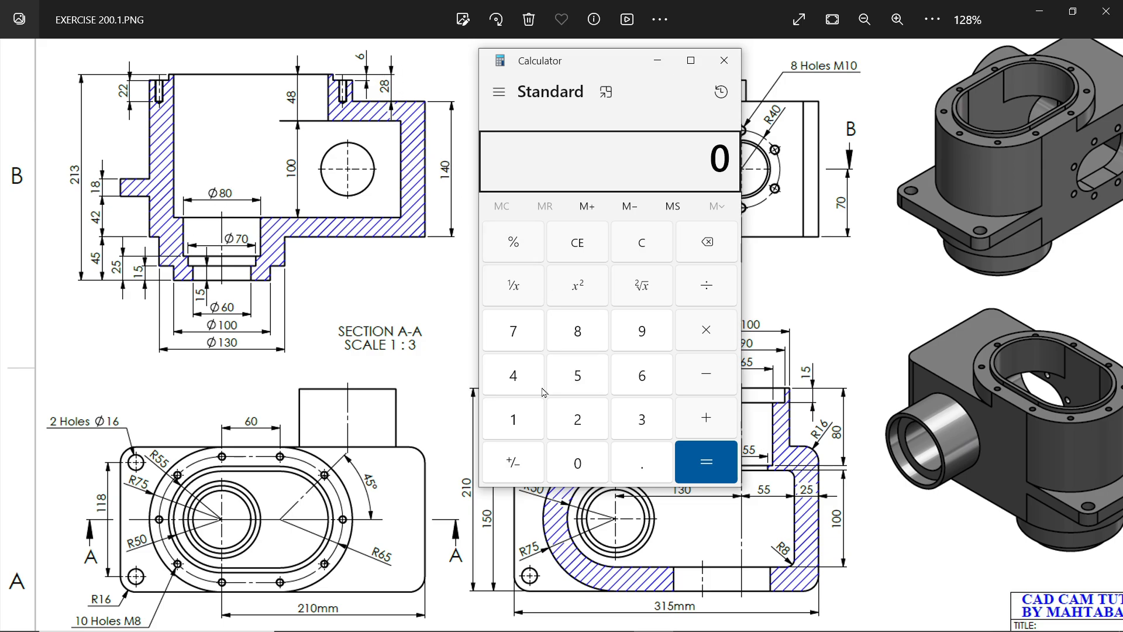
click(517, 418)
click(513, 377)
click(582, 462)
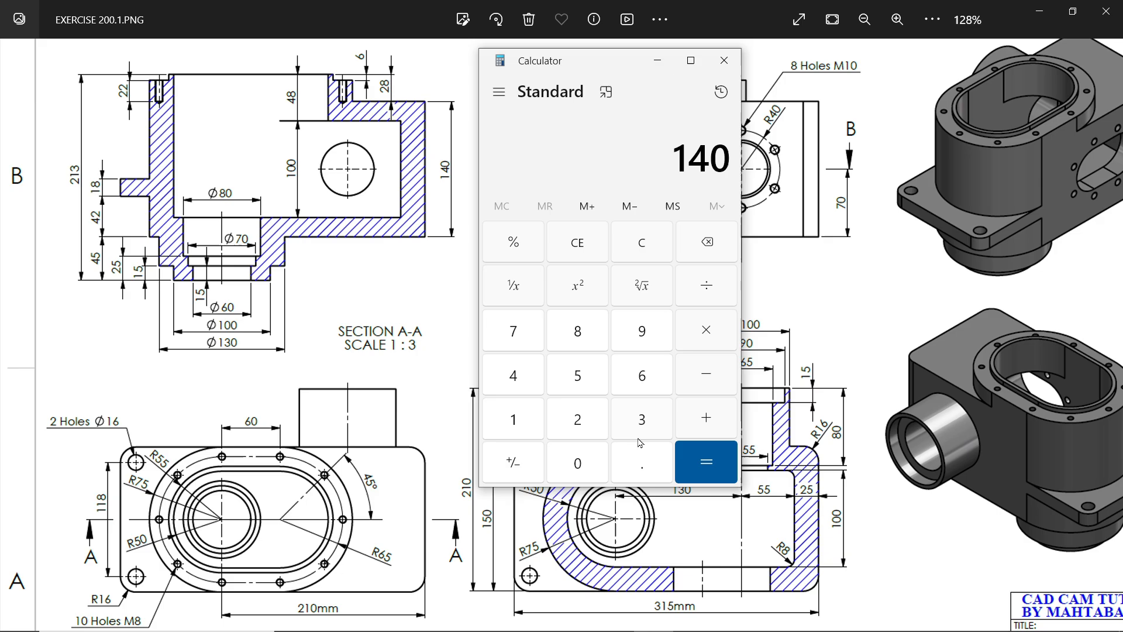
click(706, 420)
click(582, 418)
click(577, 331)
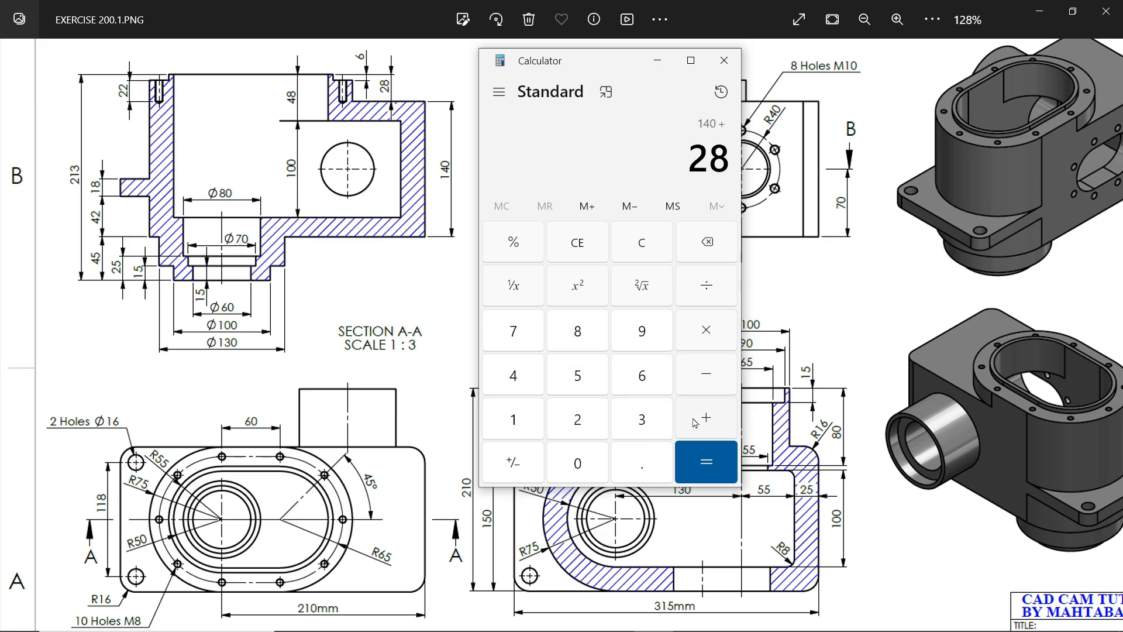
click(698, 420)
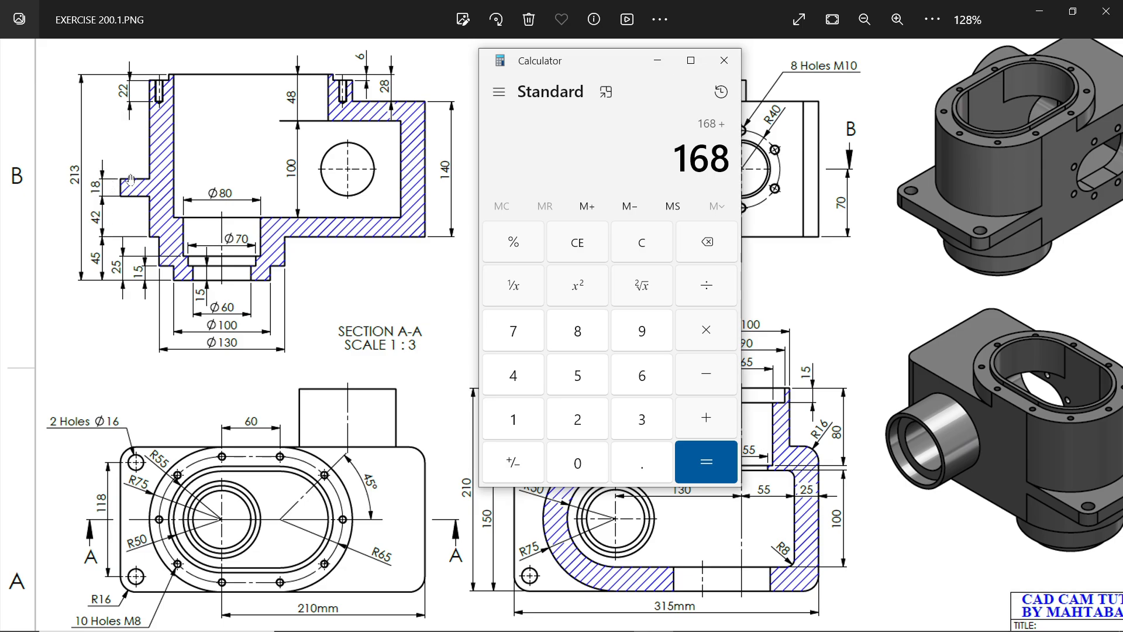
Clear the calculation, compute 213 − 45 − 42 − 18 for the height above the side flange, and close the Calculator.
click(639, 247)
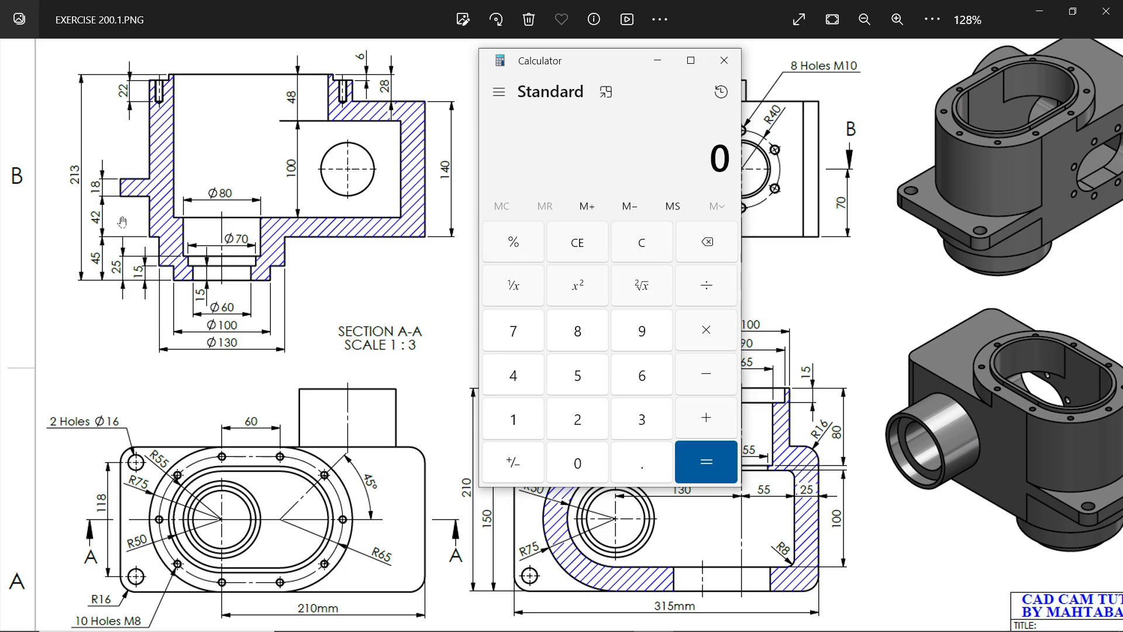
click(575, 427)
click(513, 419)
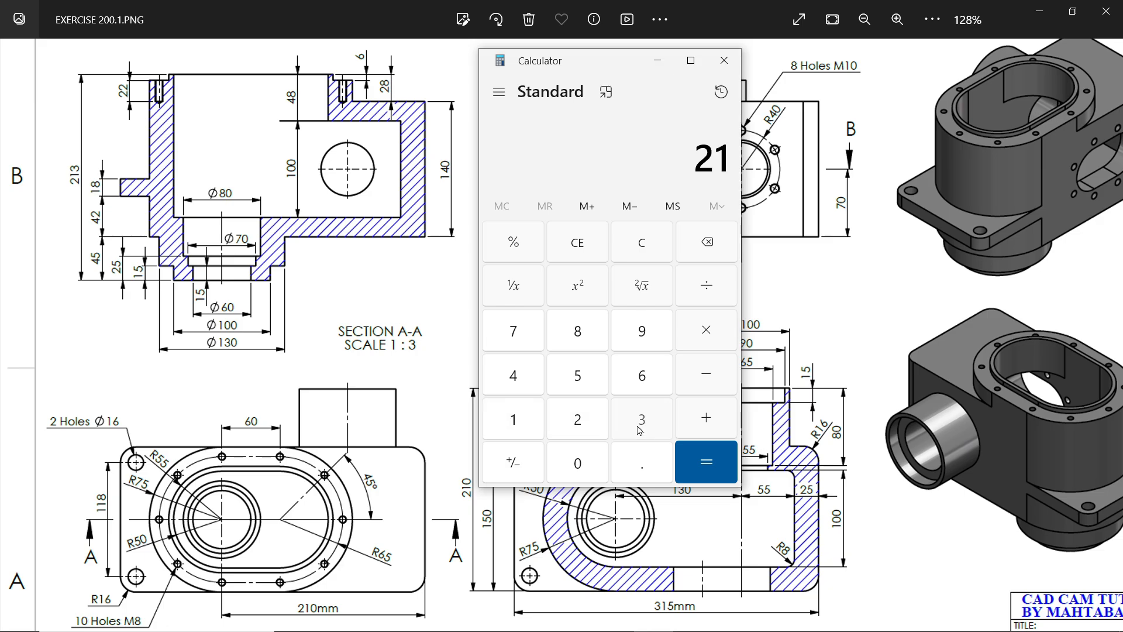
click(642, 418)
click(706, 374)
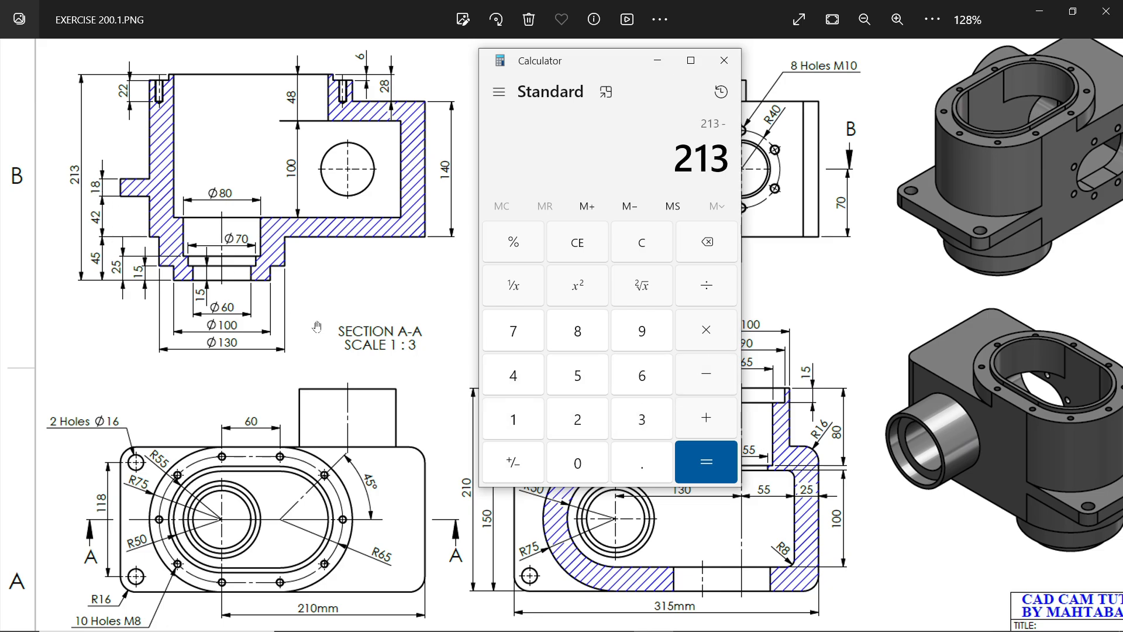
click(520, 383)
click(577, 378)
click(706, 374)
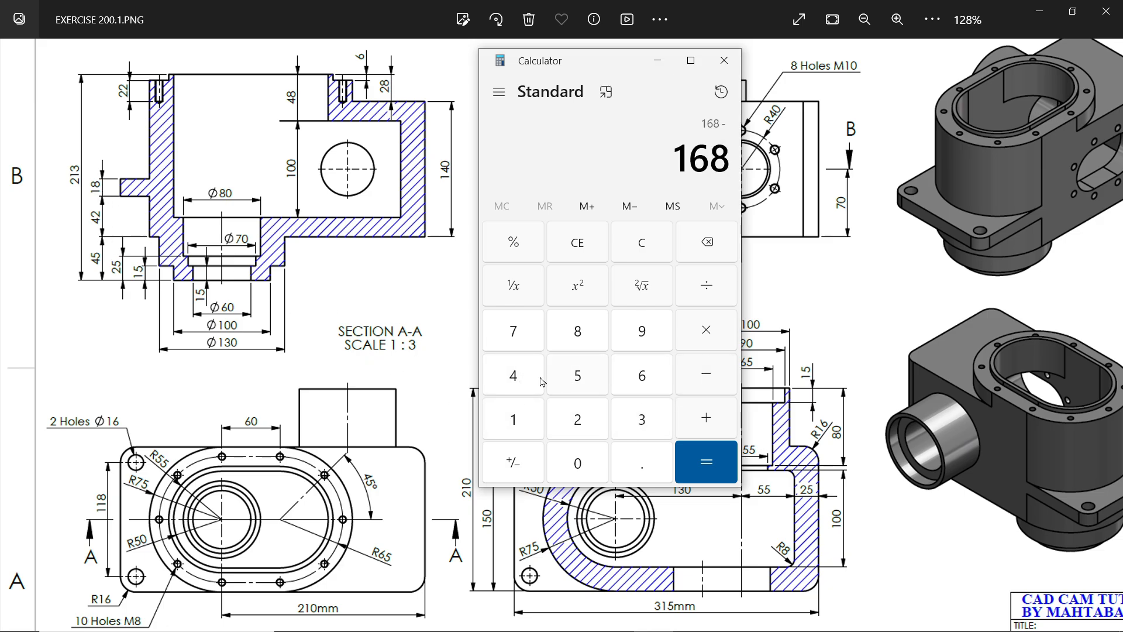
click(515, 379)
click(582, 421)
click(707, 376)
click(521, 416)
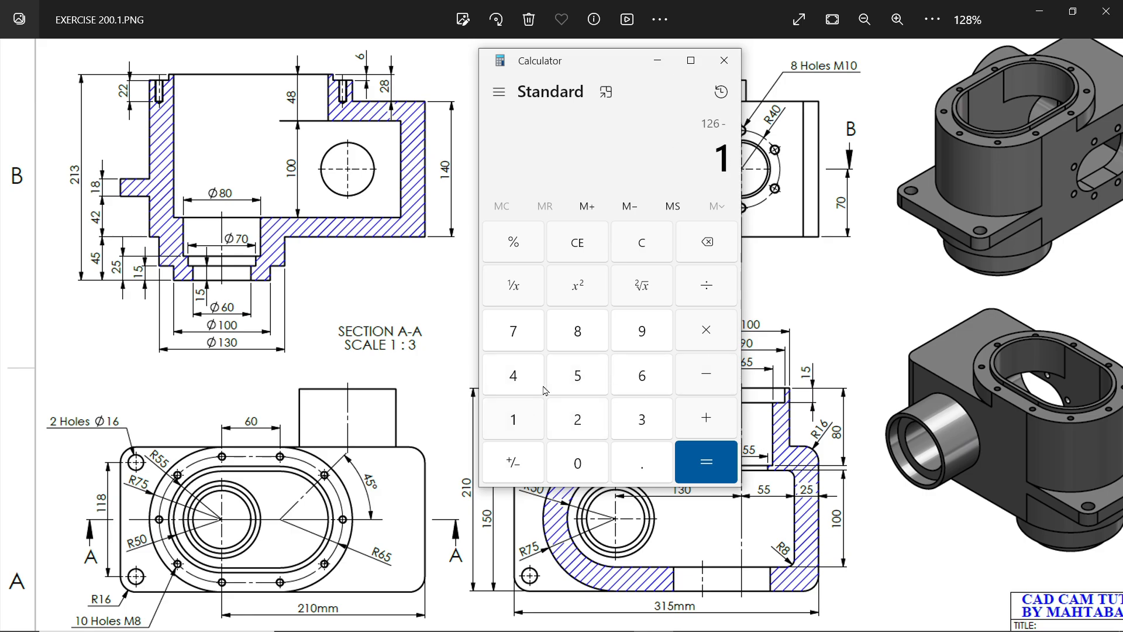
click(585, 334)
click(706, 462)
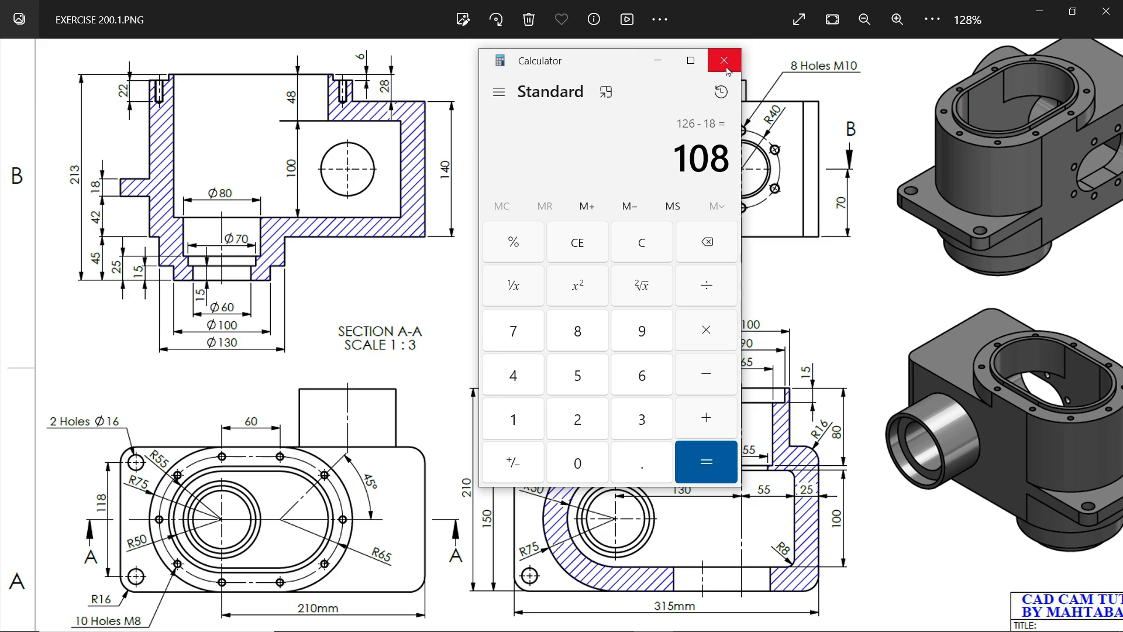
click(727, 70)
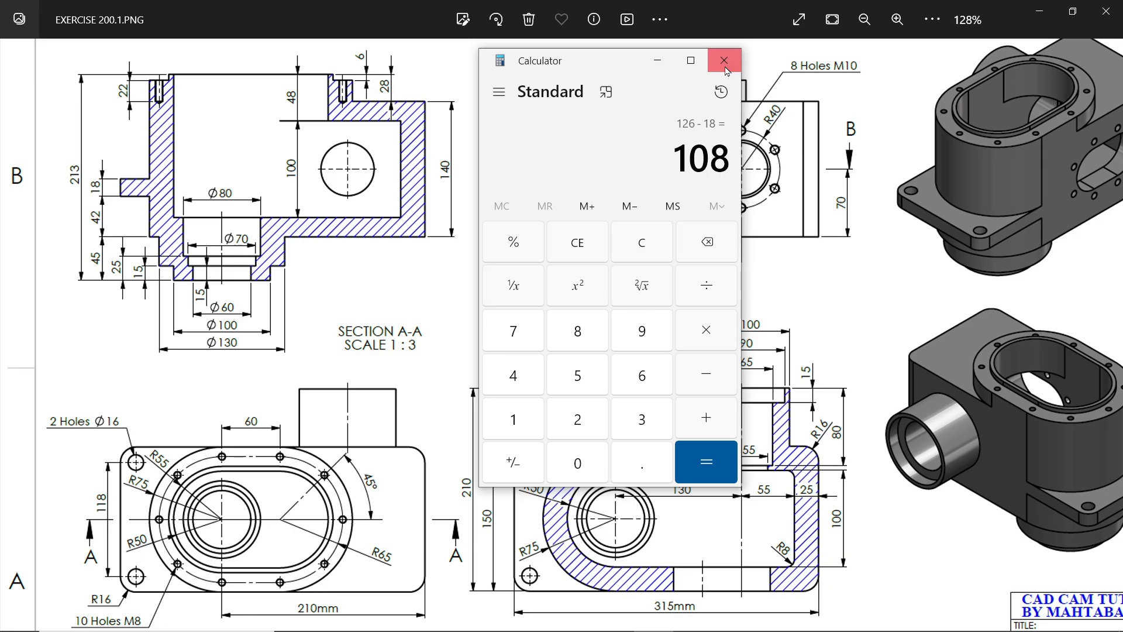
Switch to SOLIDWORKS and start a new sketch on the Top Plane.
scroll(392, 392, down, 3)
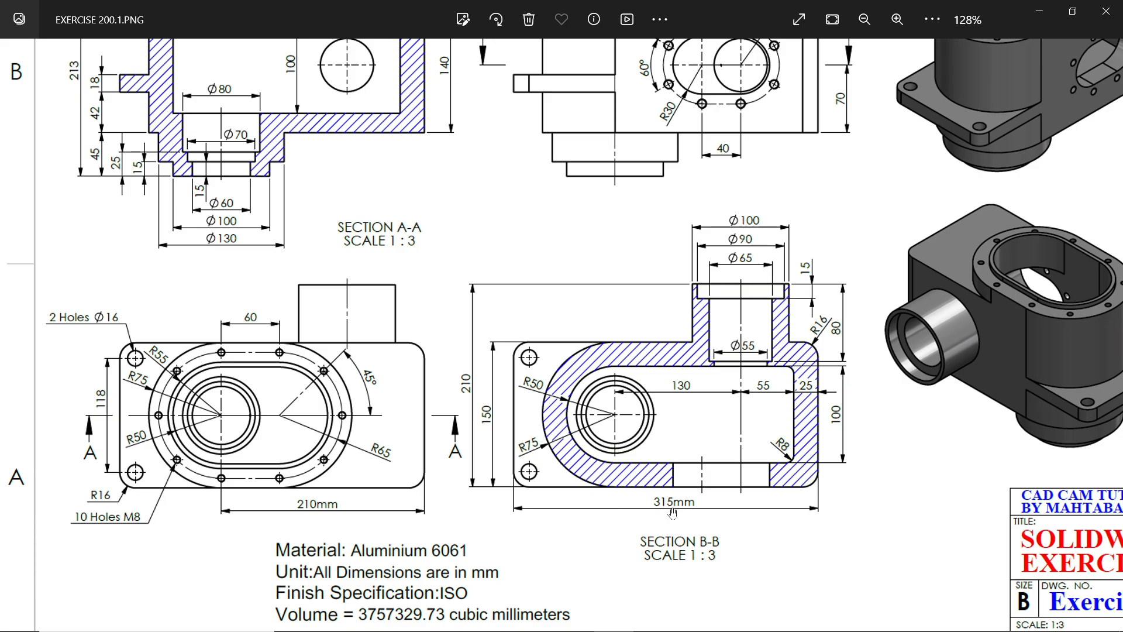
scroll(500, 319, up, 3)
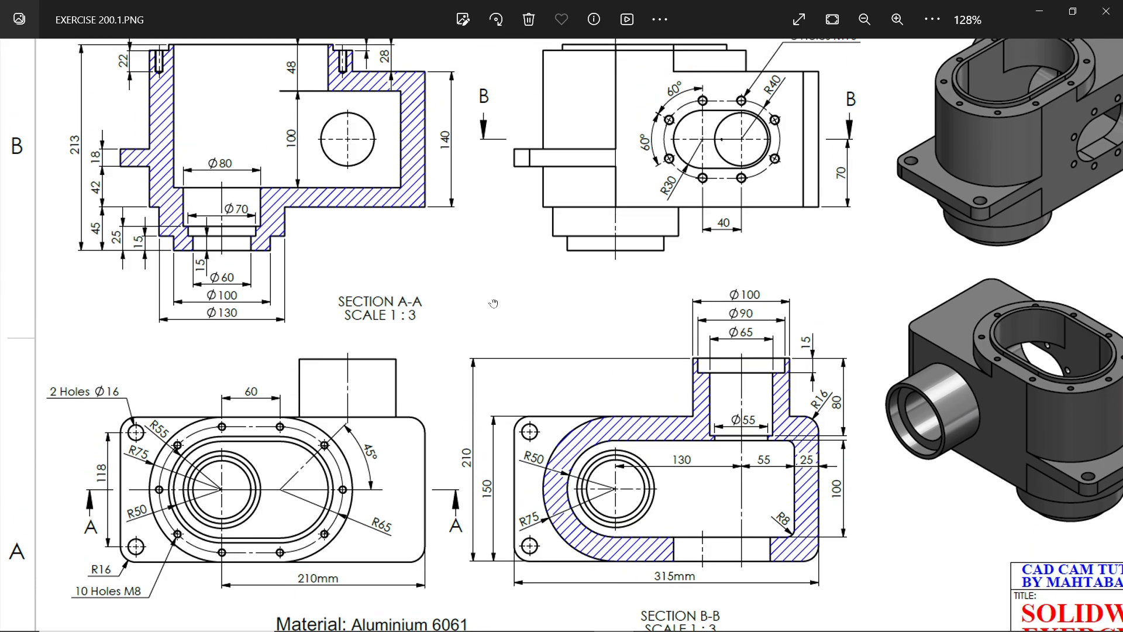
click(1039, 11)
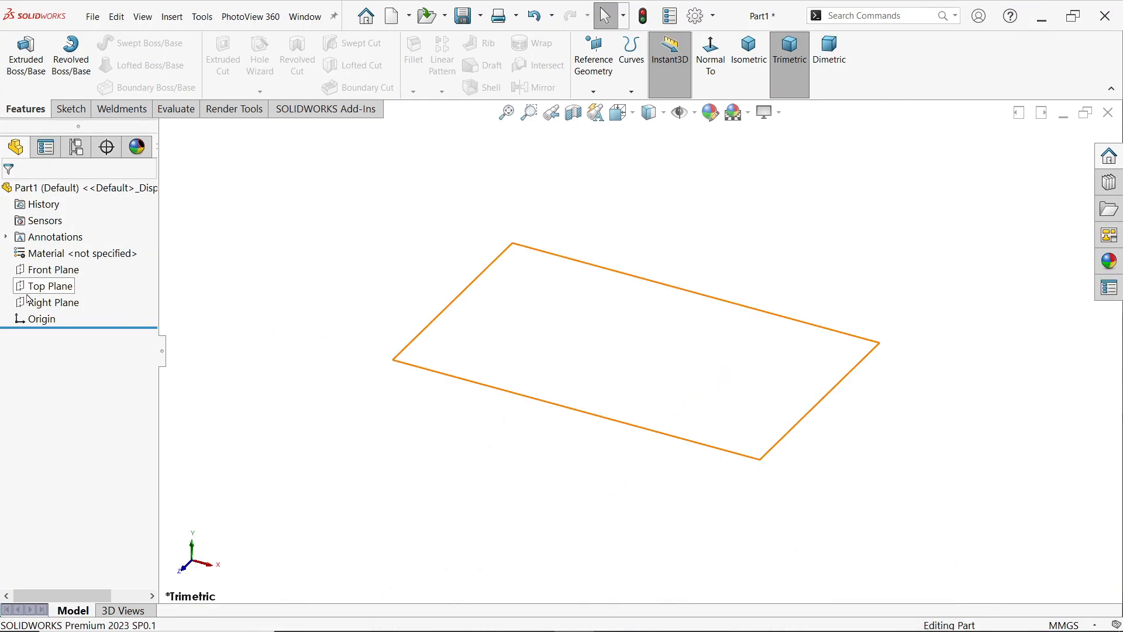
click(48, 291)
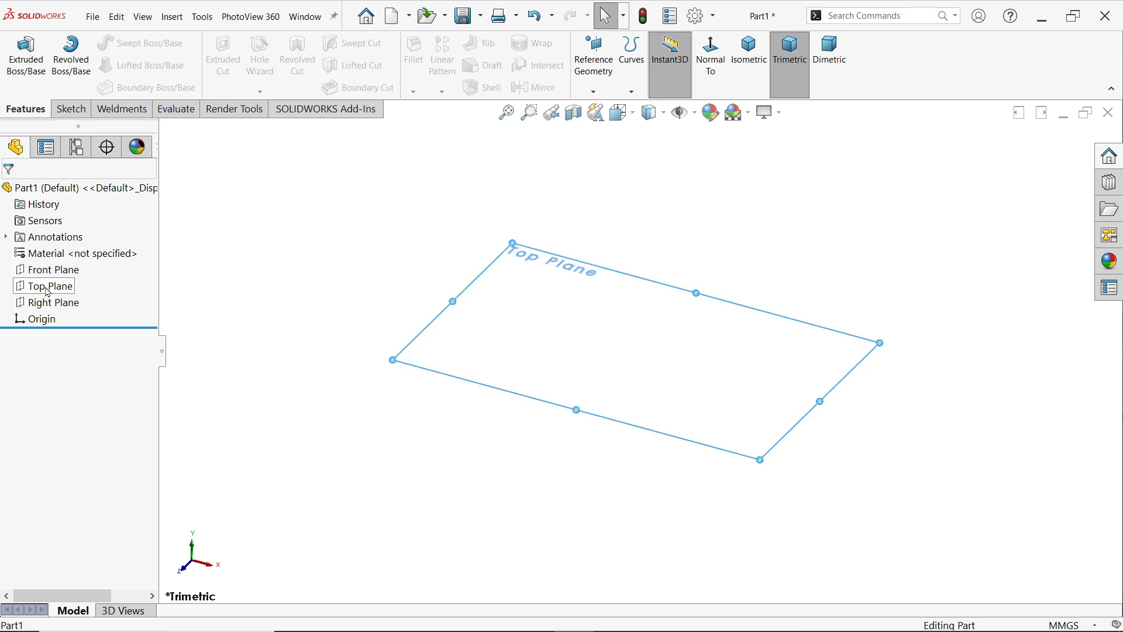
click(56, 270)
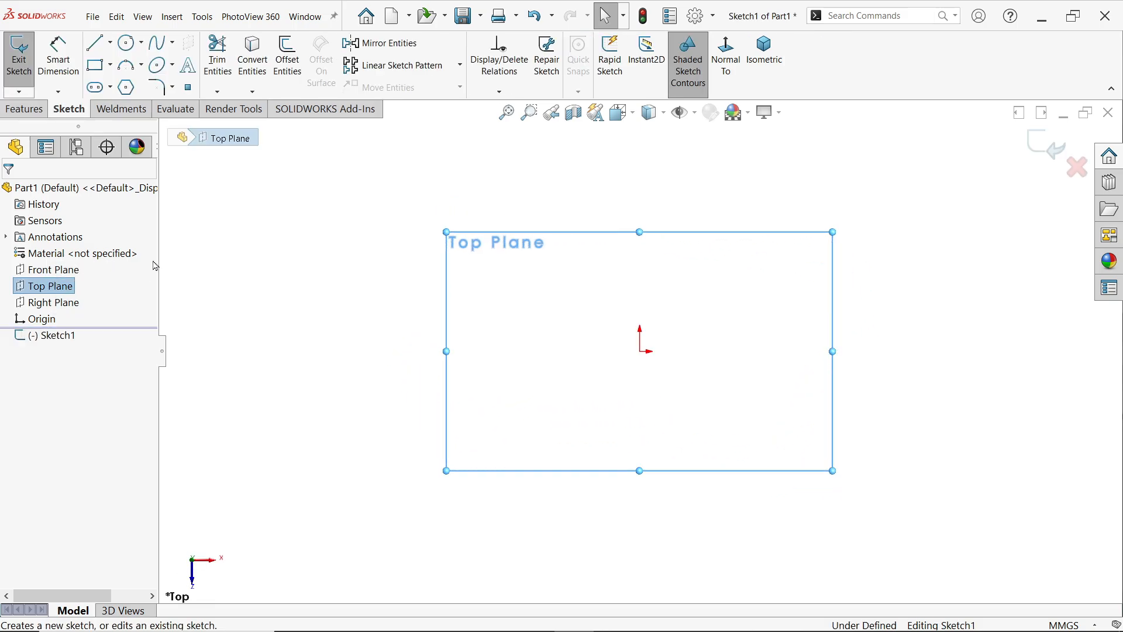
Sketch a vertical straight slot upward from the origin, about 81 mm wide with about 39 mm between its arc centers.
click(110, 88)
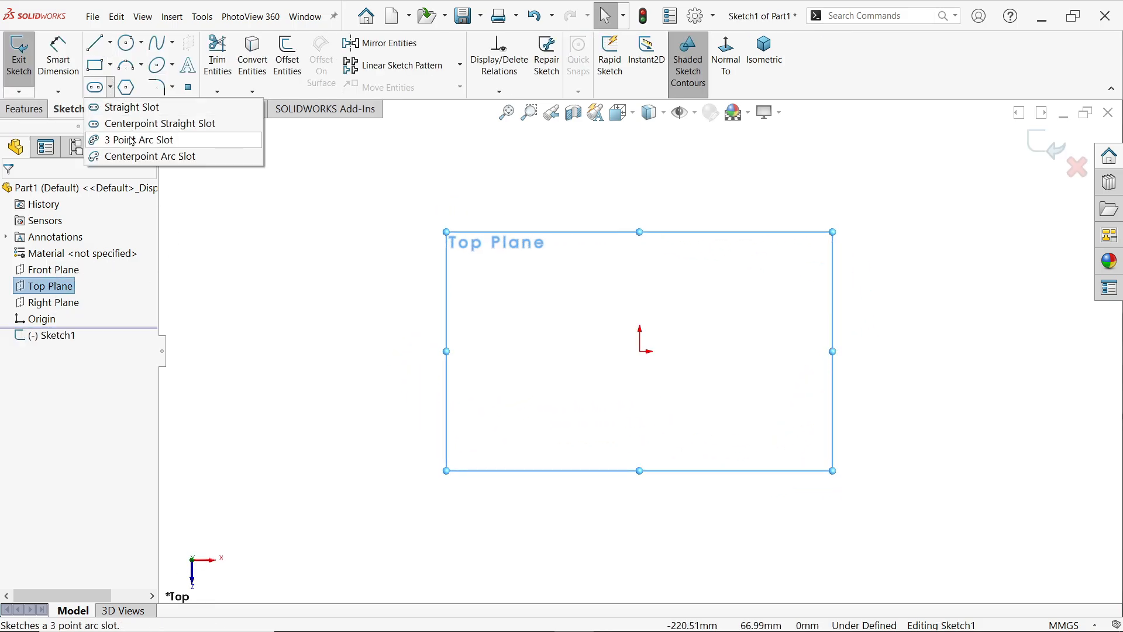
click(122, 107)
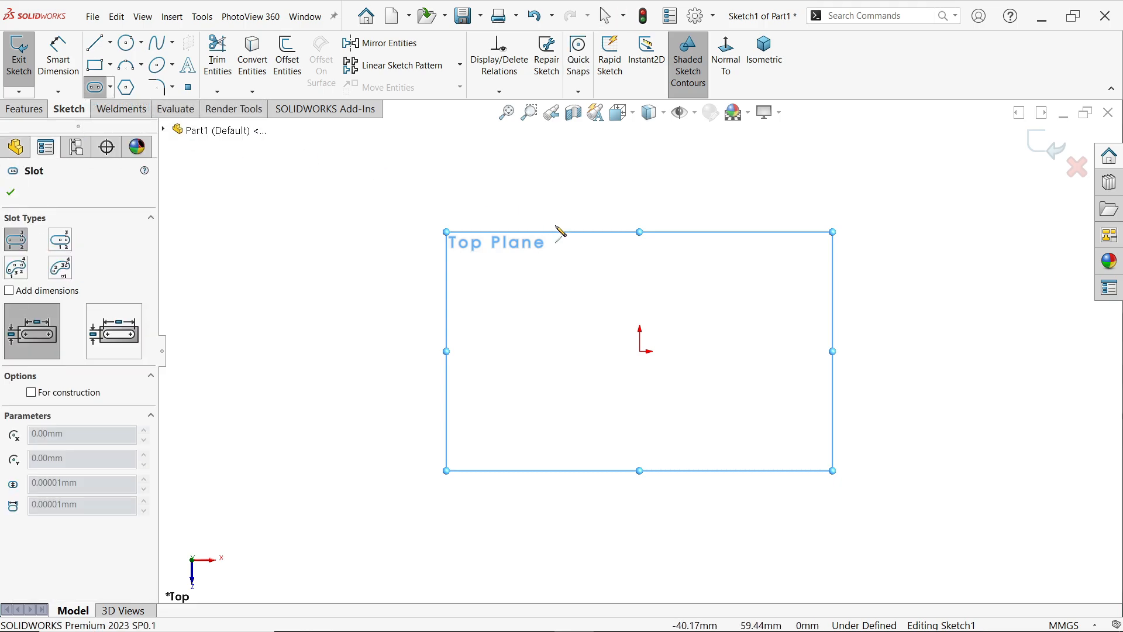
click(639, 352)
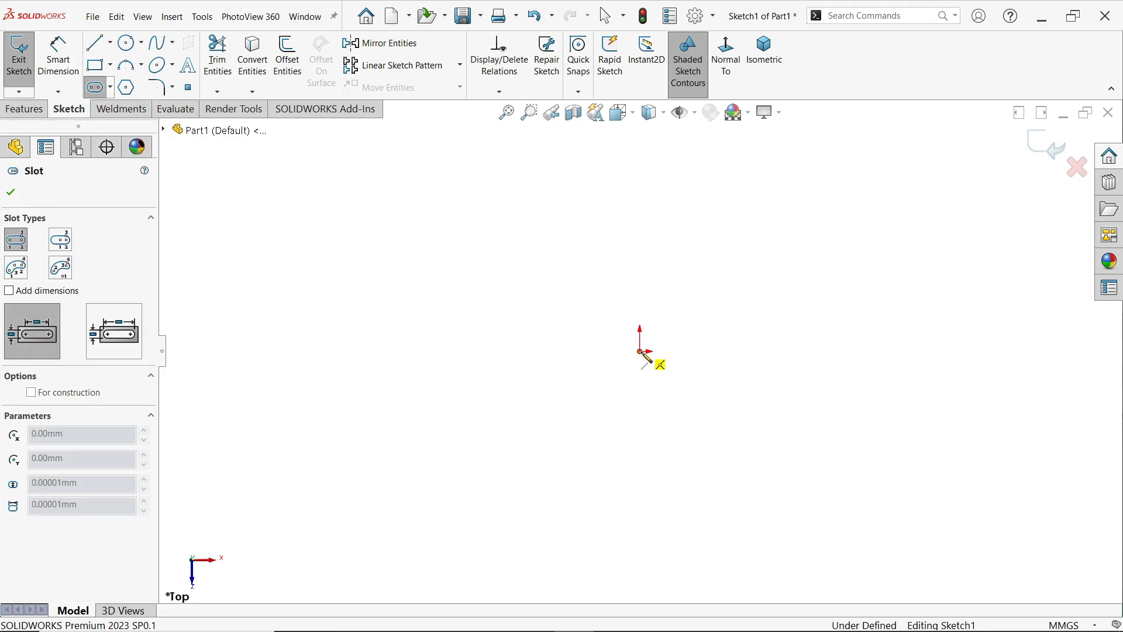
click(639, 266)
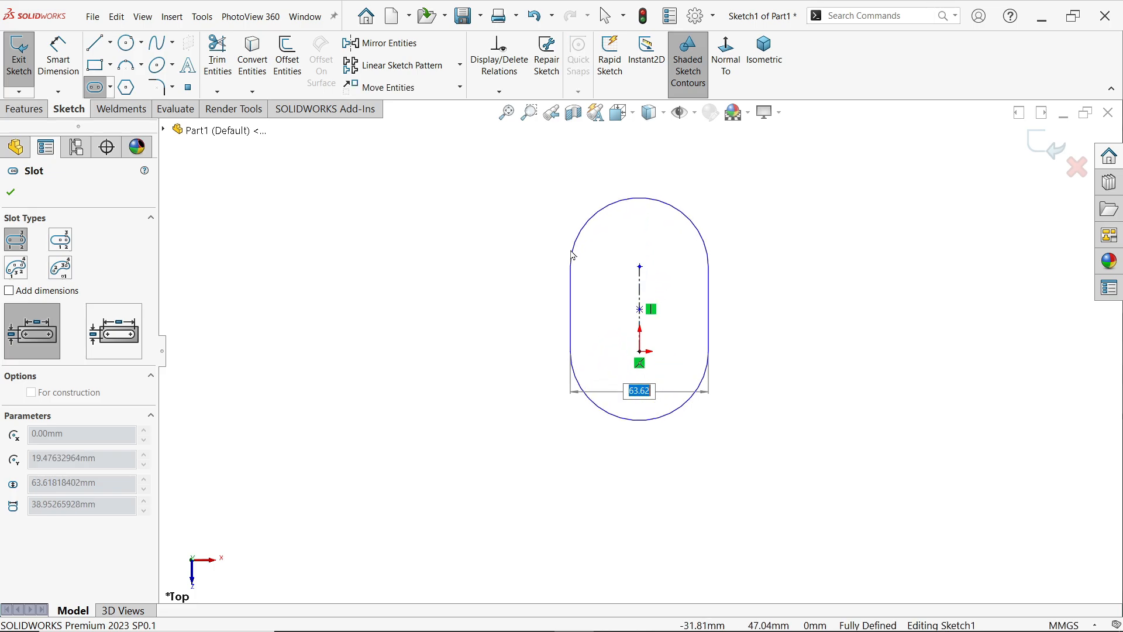
click(553, 252)
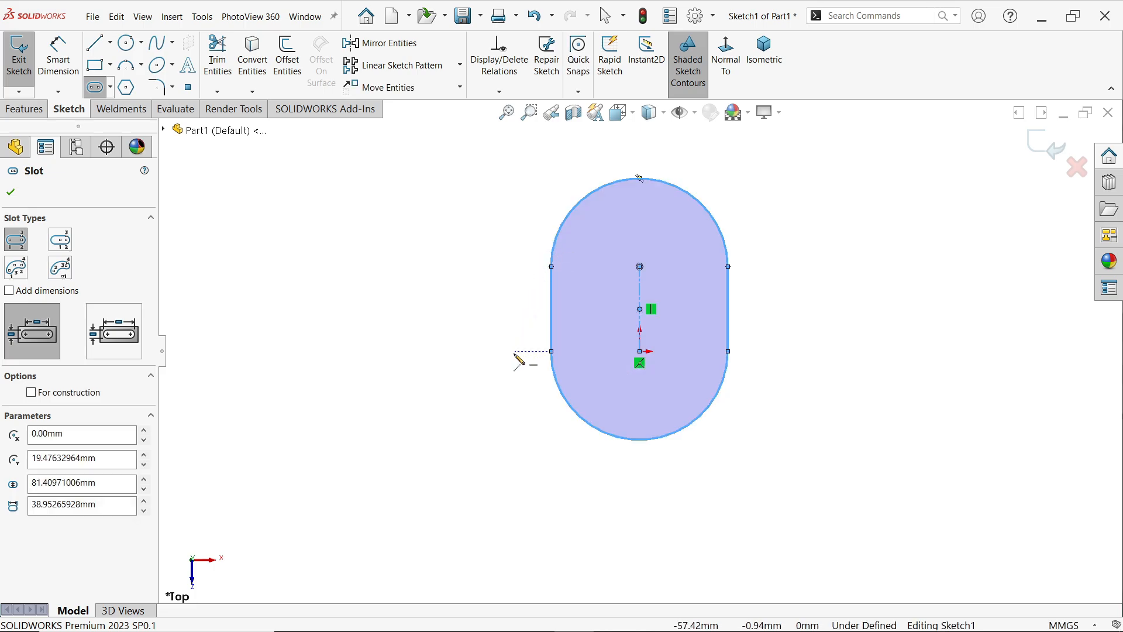
key(Escape)
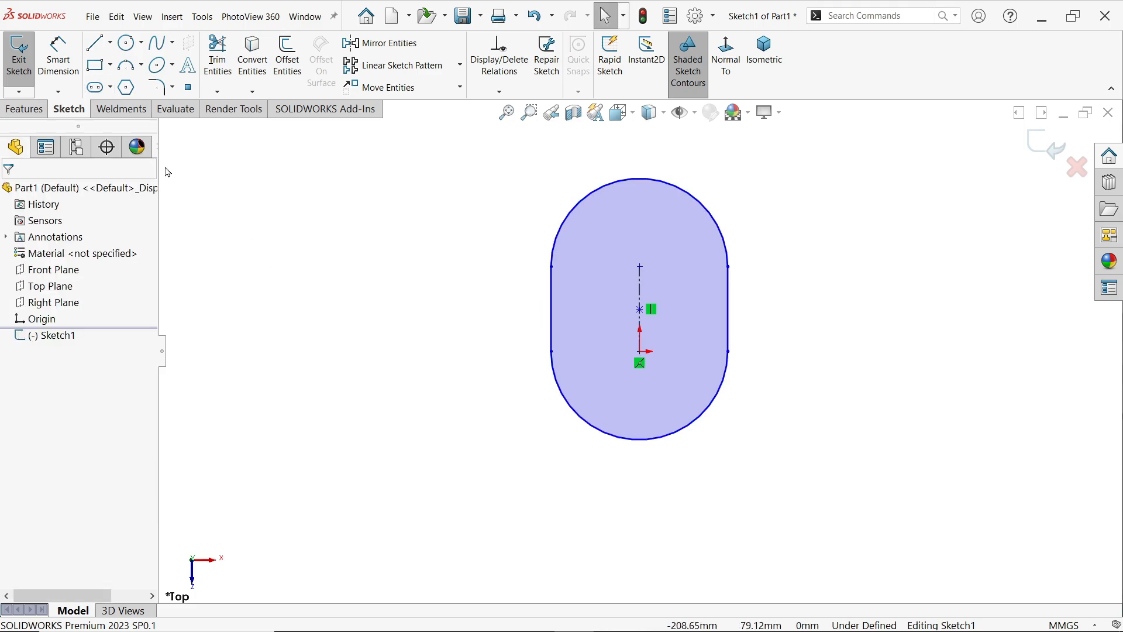
Draw three connected lines forming an open rectangle, about 81 by 63 mm, below the slot from its lower tangent points.
click(95, 42)
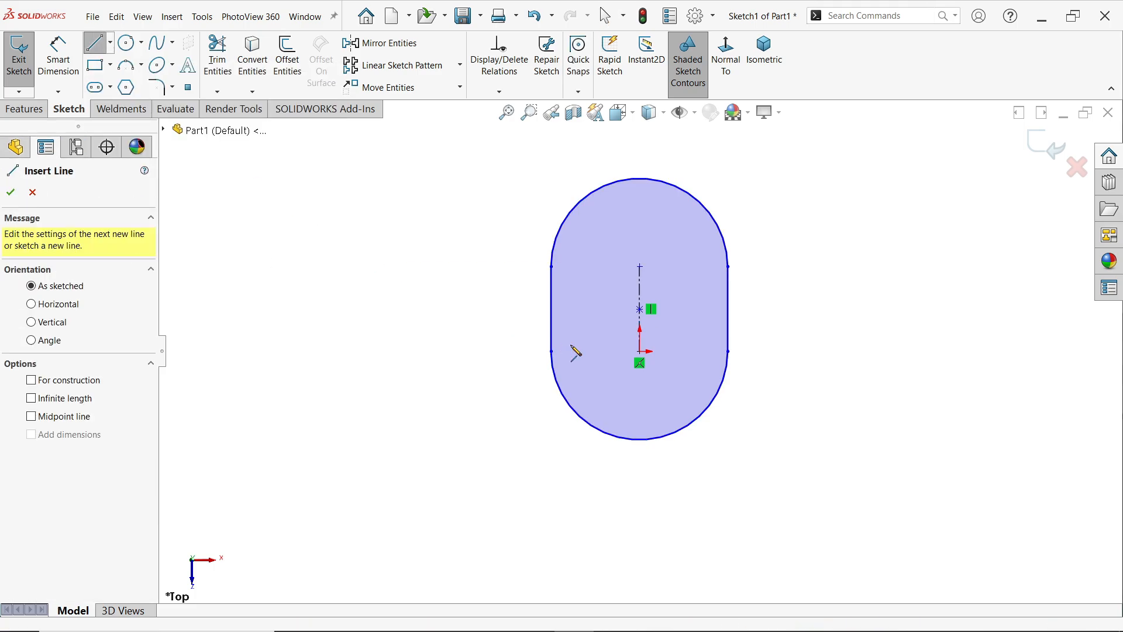
click(551, 351)
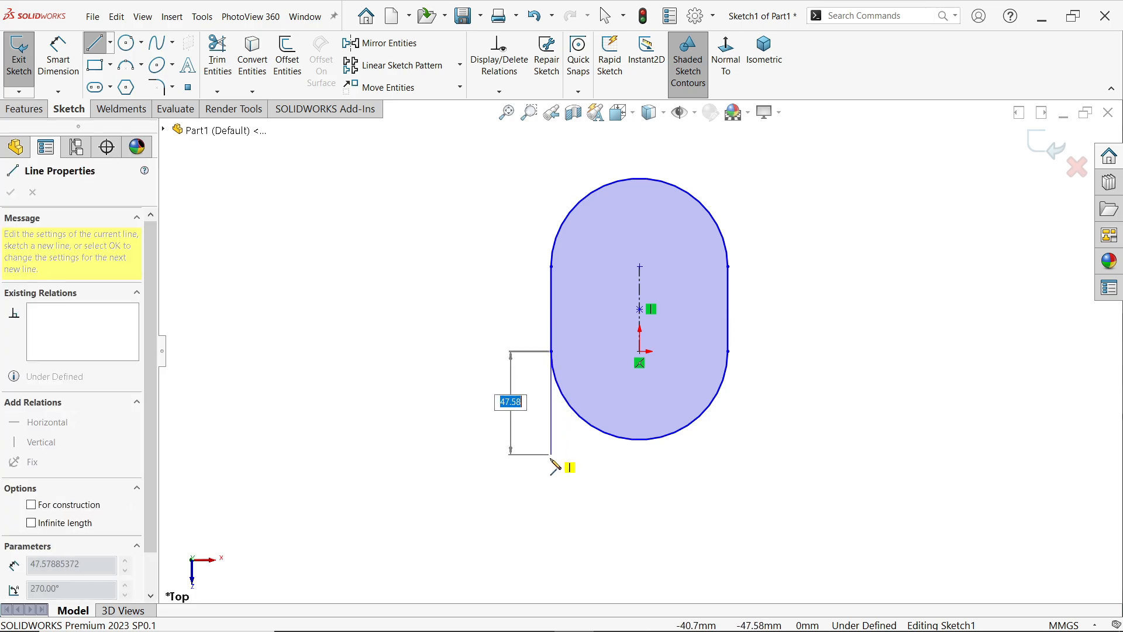
click(552, 488)
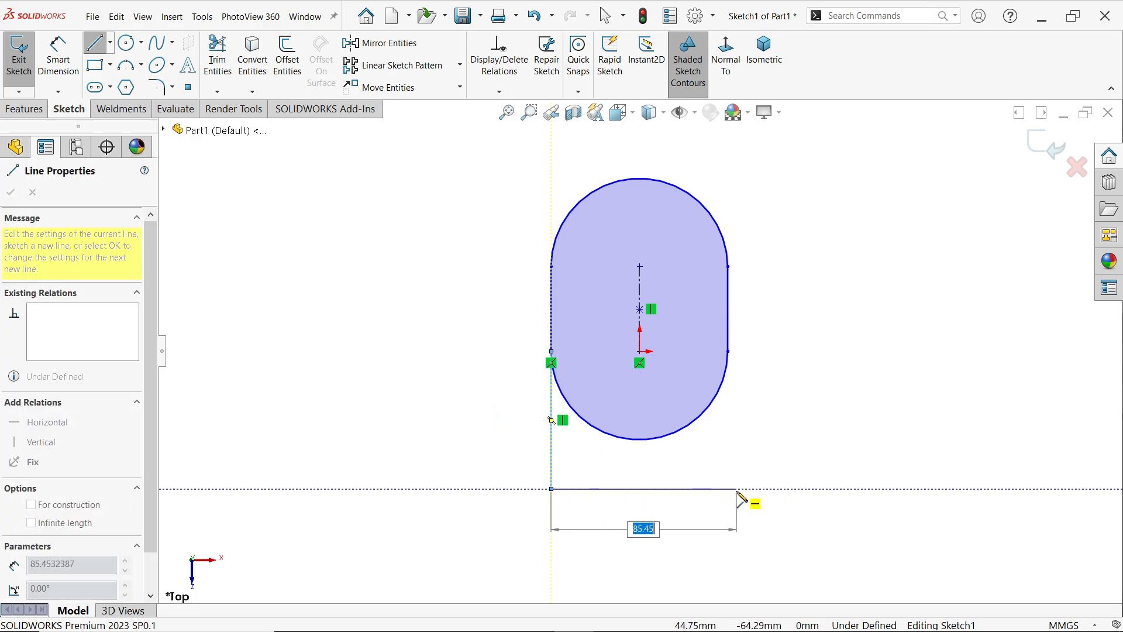
click(728, 488)
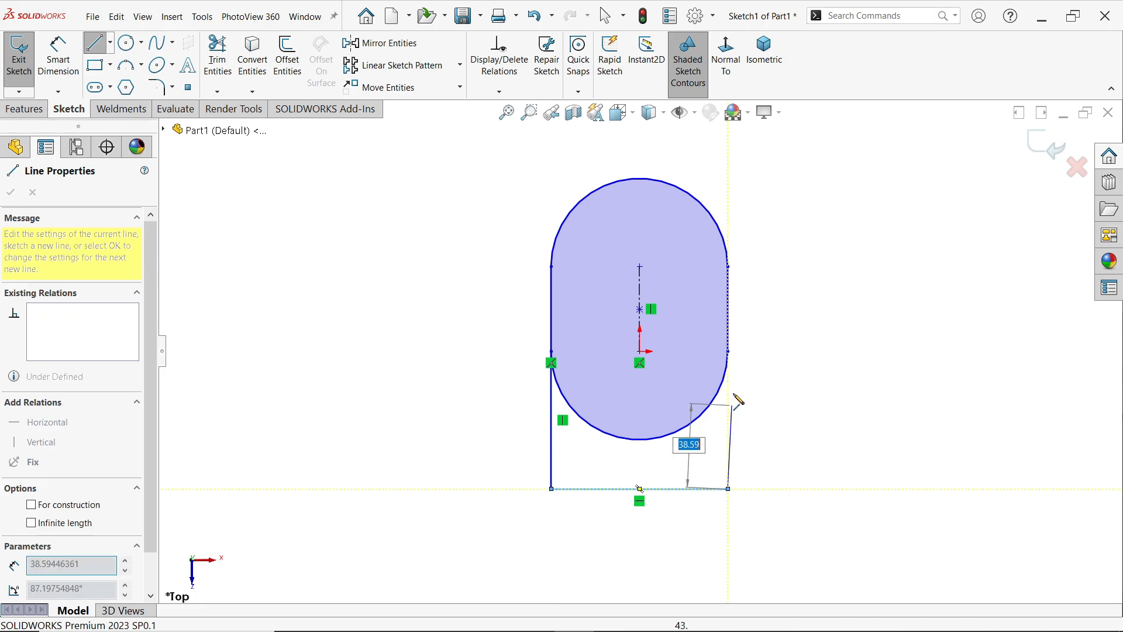
click(728, 362)
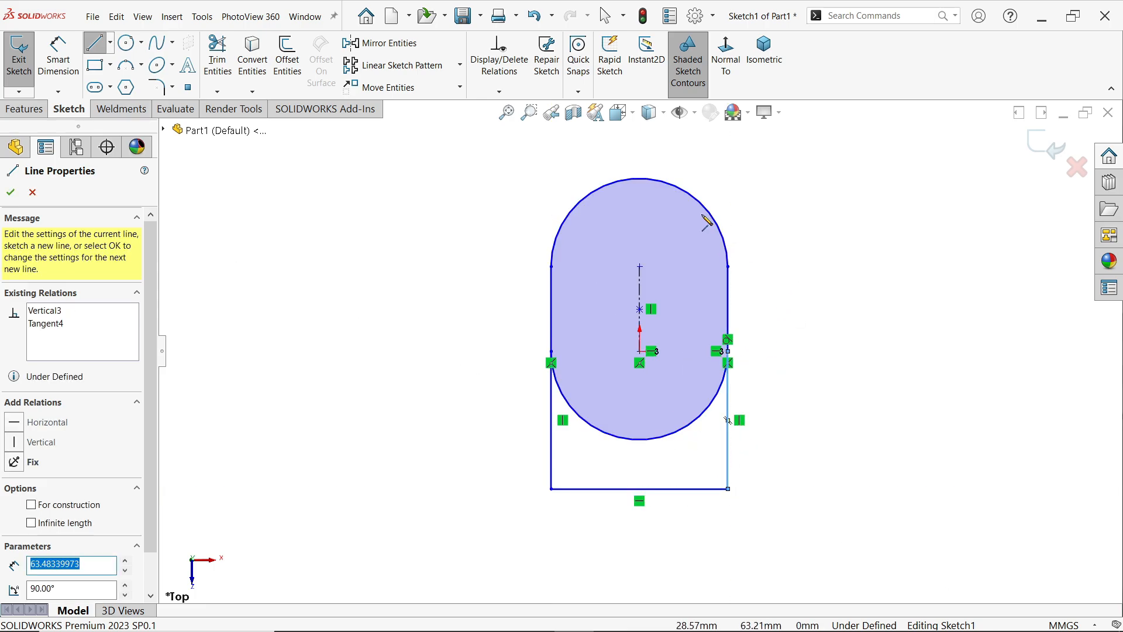
Draw three connected lines forming an open rectangle, about 81 by 70 mm, above the slot from its upper tangent points.
scroll(673, 205, up, 2)
scroll(639, 196, down, 2)
click(550, 354)
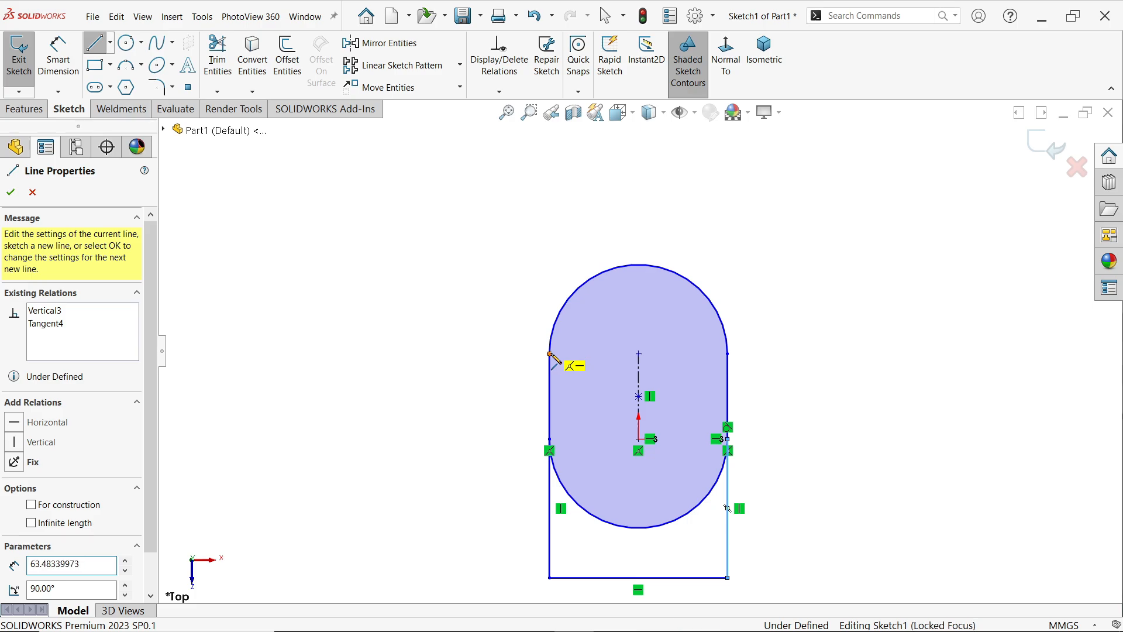
click(549, 200)
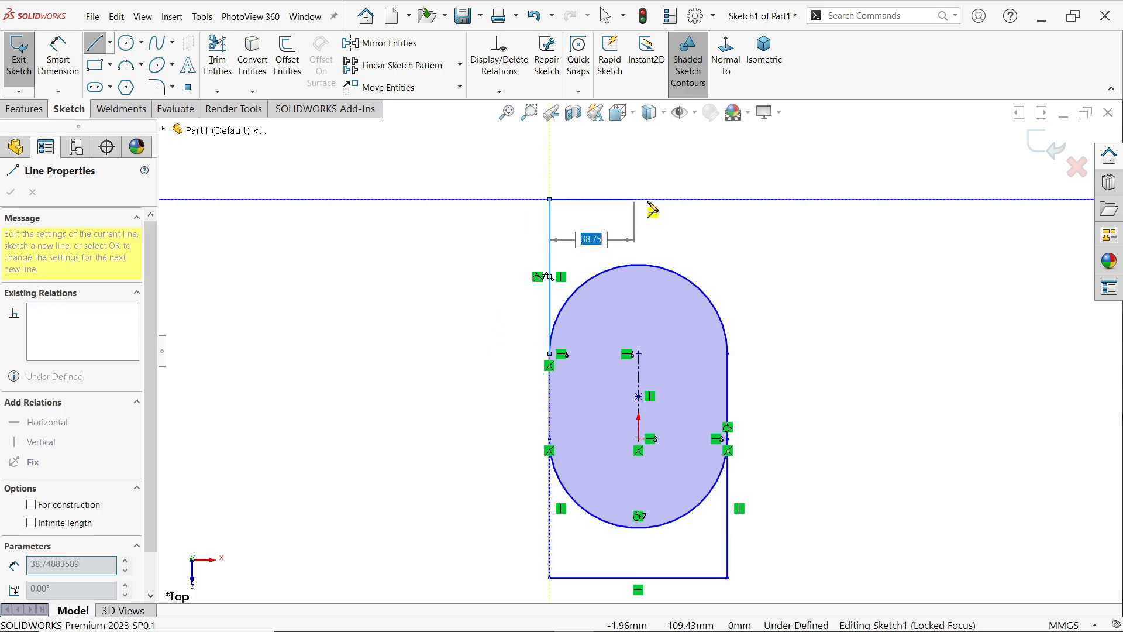
click(728, 199)
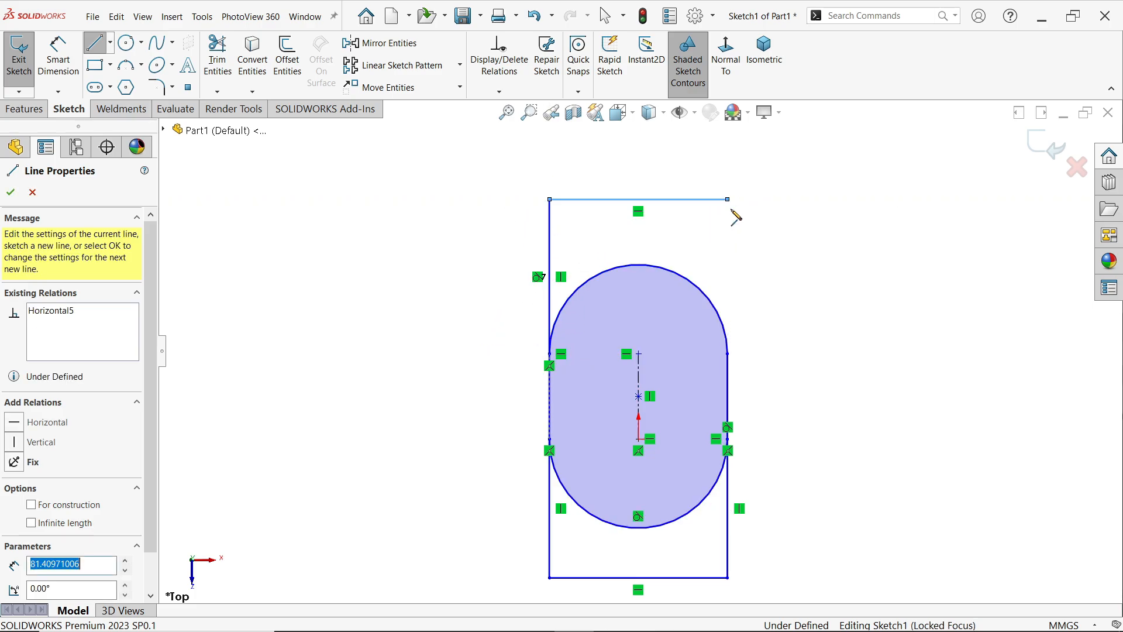
click(728, 354)
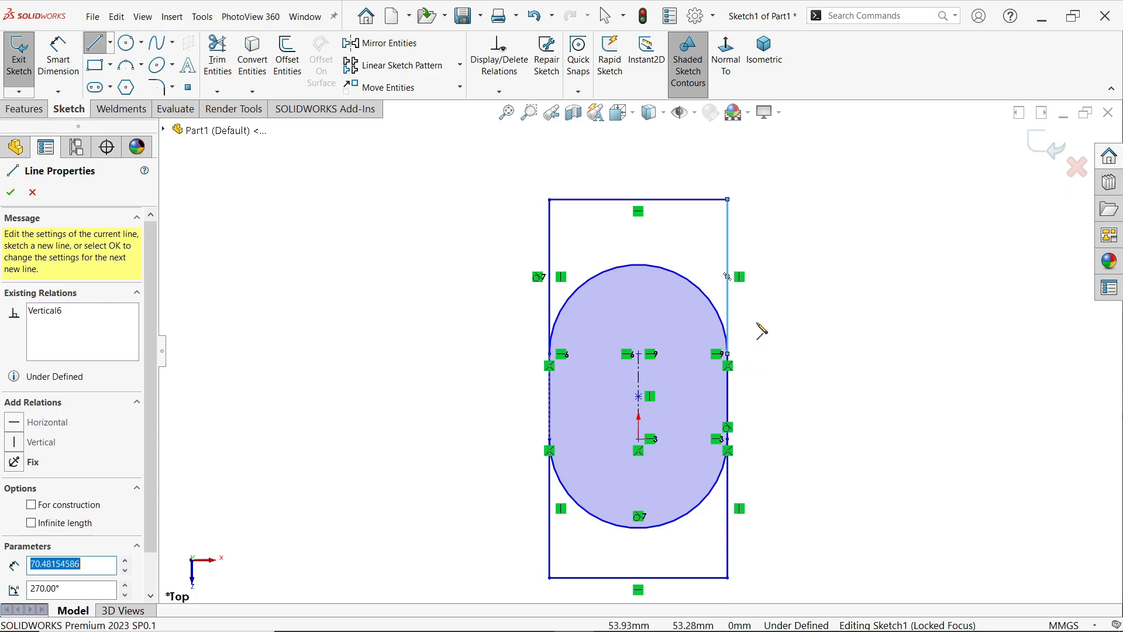
key(Escape)
Dimension the slot with a 75 mm radius on its lower arc and 60 mm between its arc centers.
click(78, 73)
scroll(526, 366, up, 2)
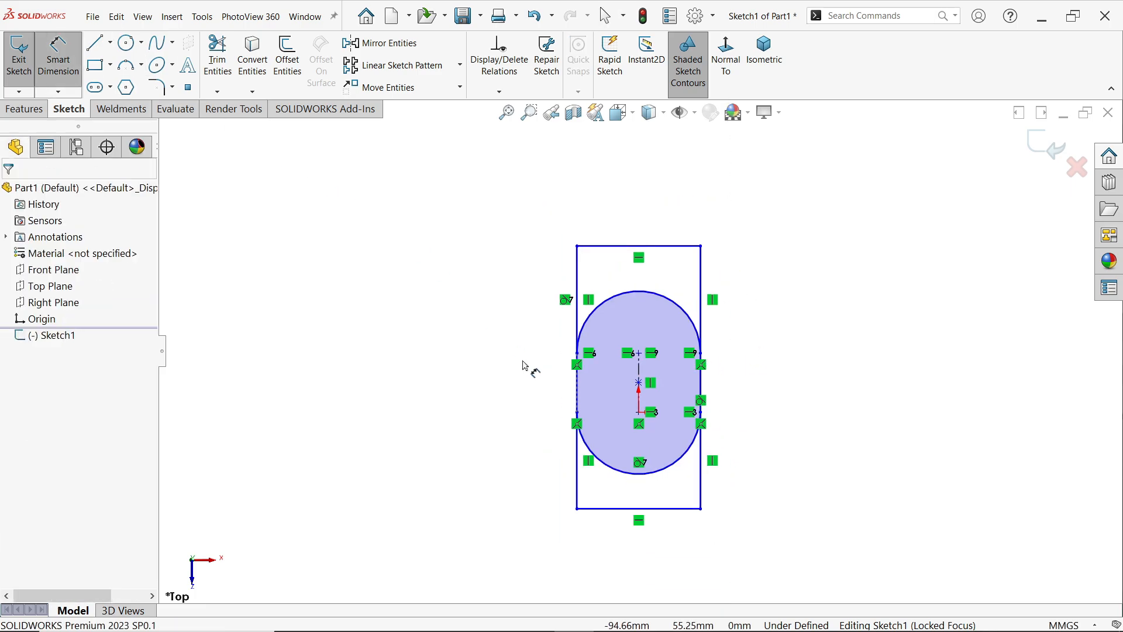
scroll(621, 404, down, 2)
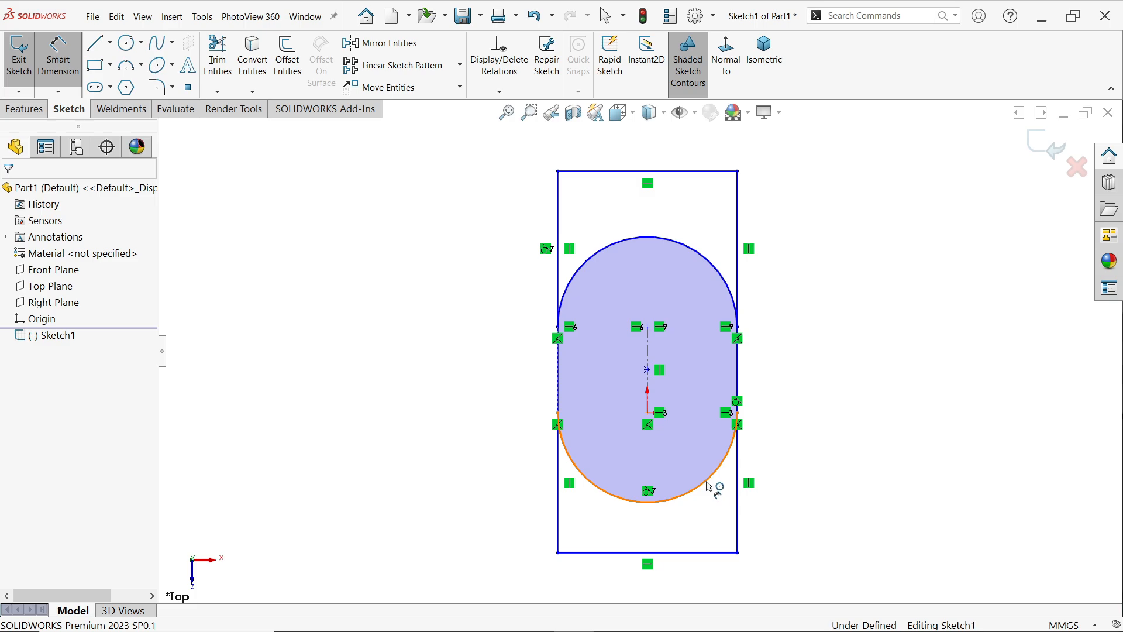
click(708, 485)
click(719, 522)
text(75)
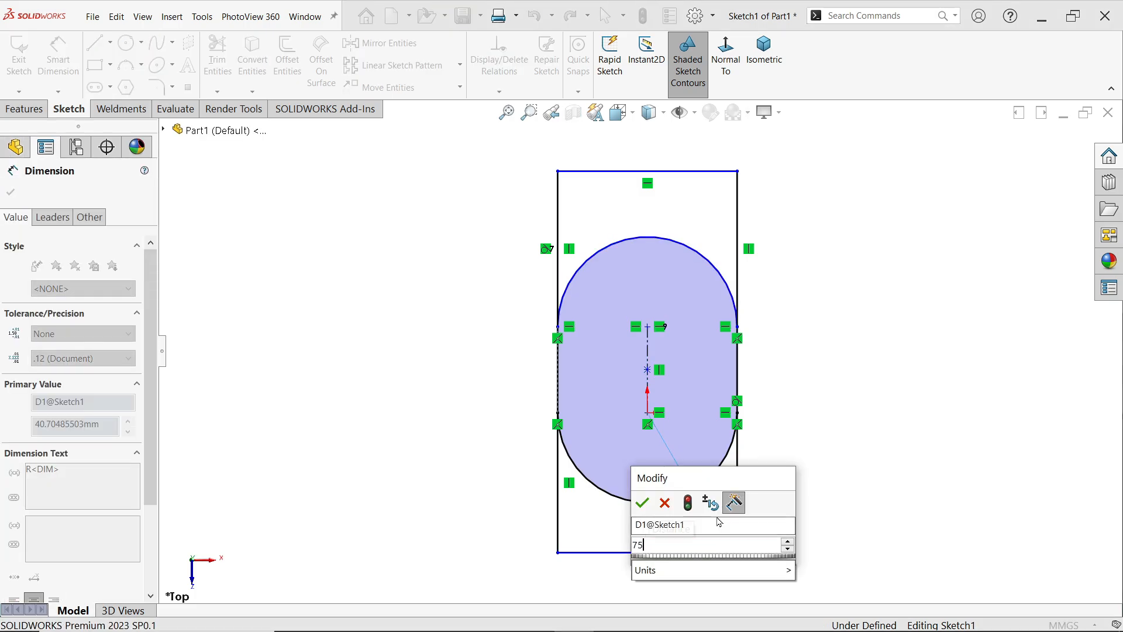
click(642, 503)
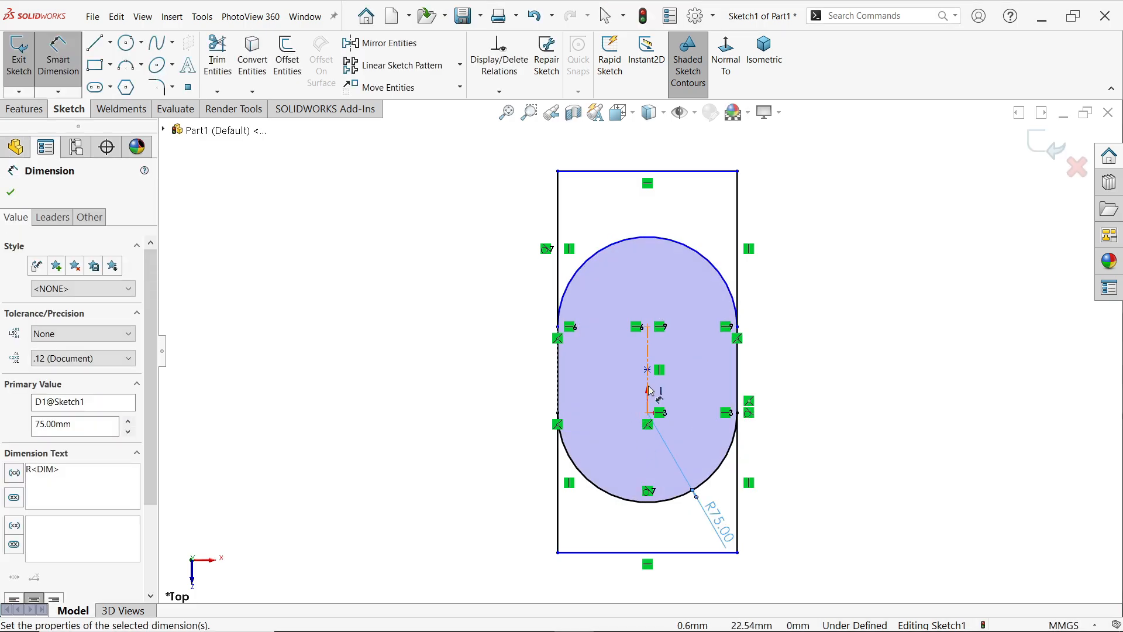
click(647, 387)
click(510, 386)
text(60)
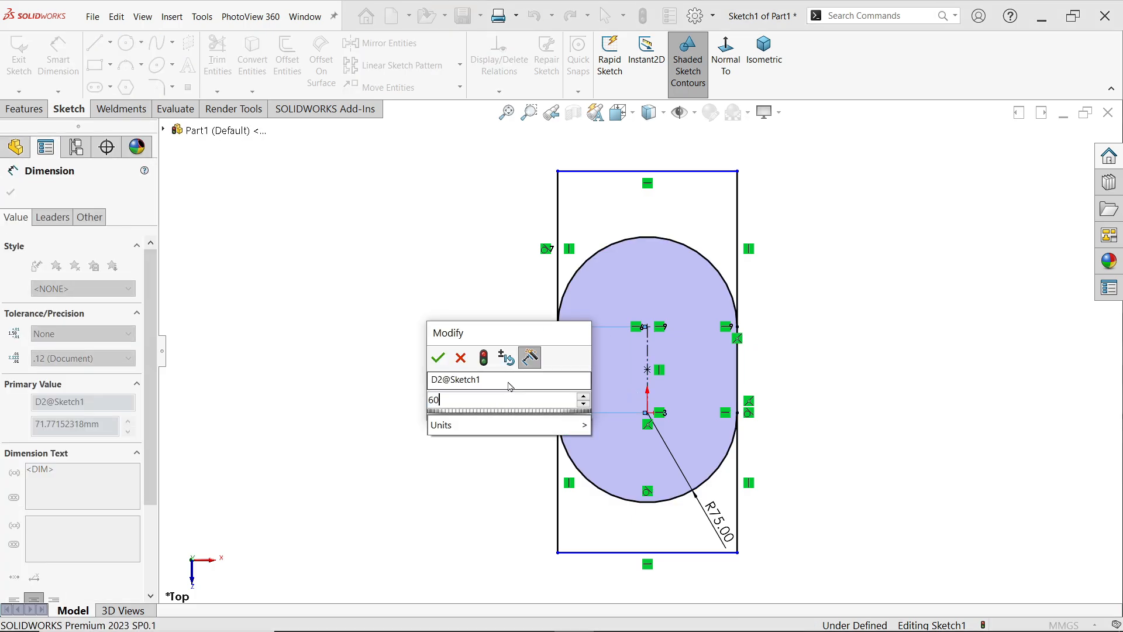
key(Return)
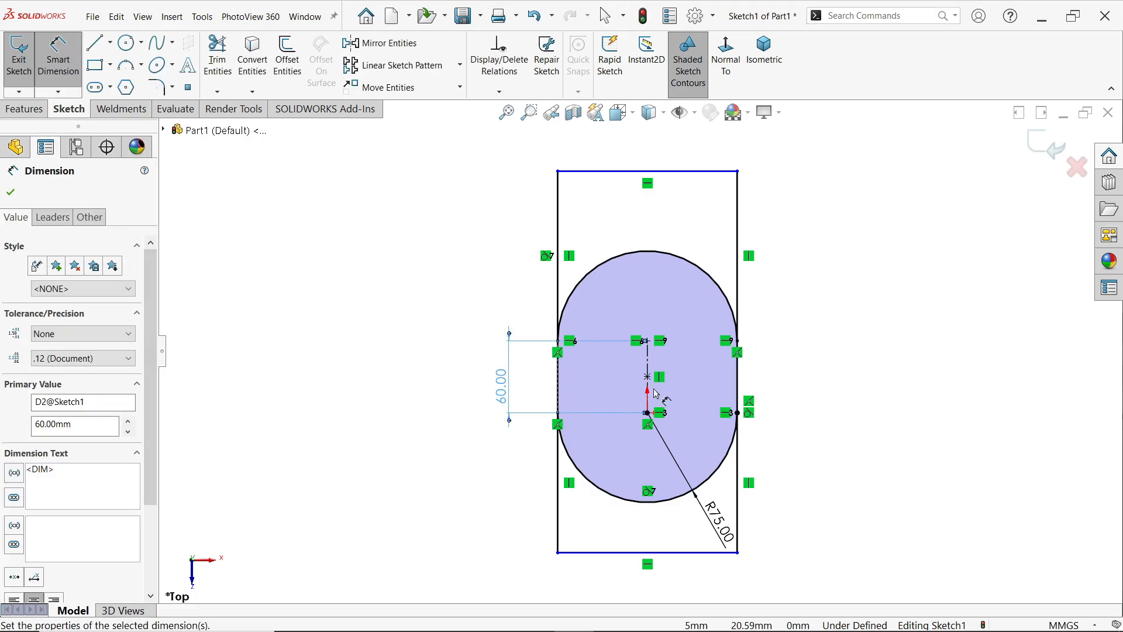
Add a driven width dimension to the rectangular outline's top line.
click(691, 171)
click(682, 158)
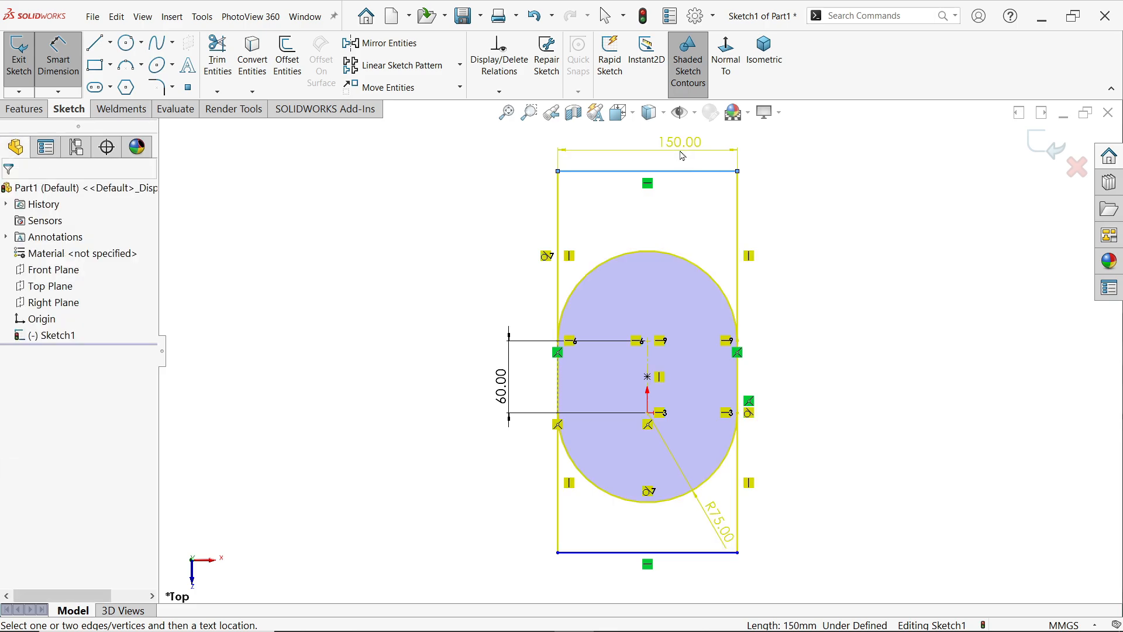
click(605, 182)
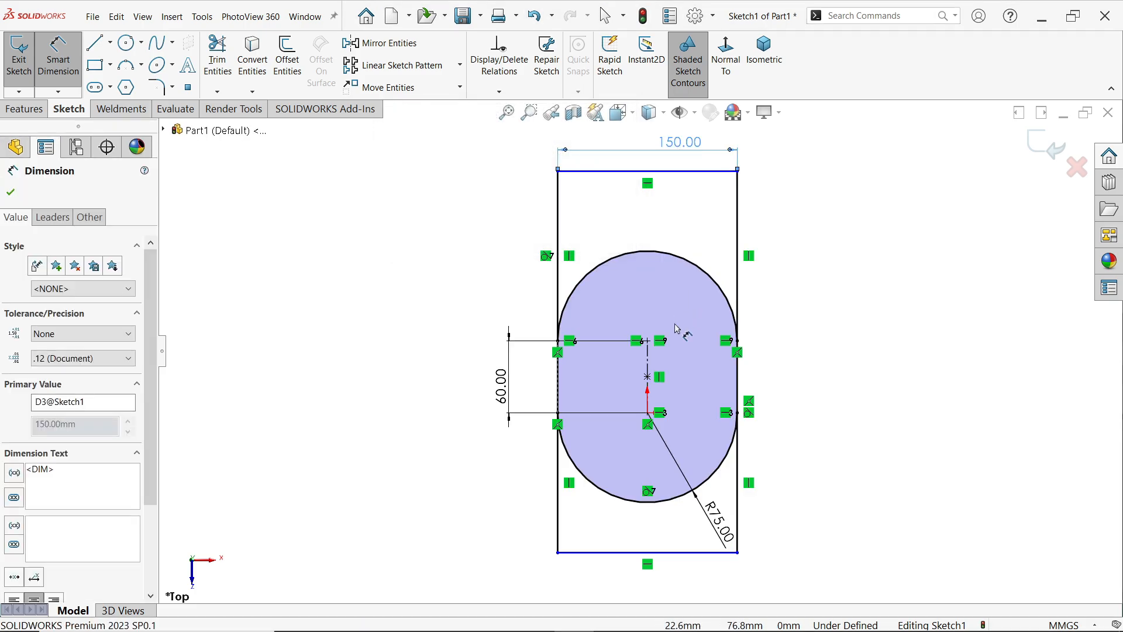
Dimension the outline's top line at 210 mm from the origin.
click(723, 172)
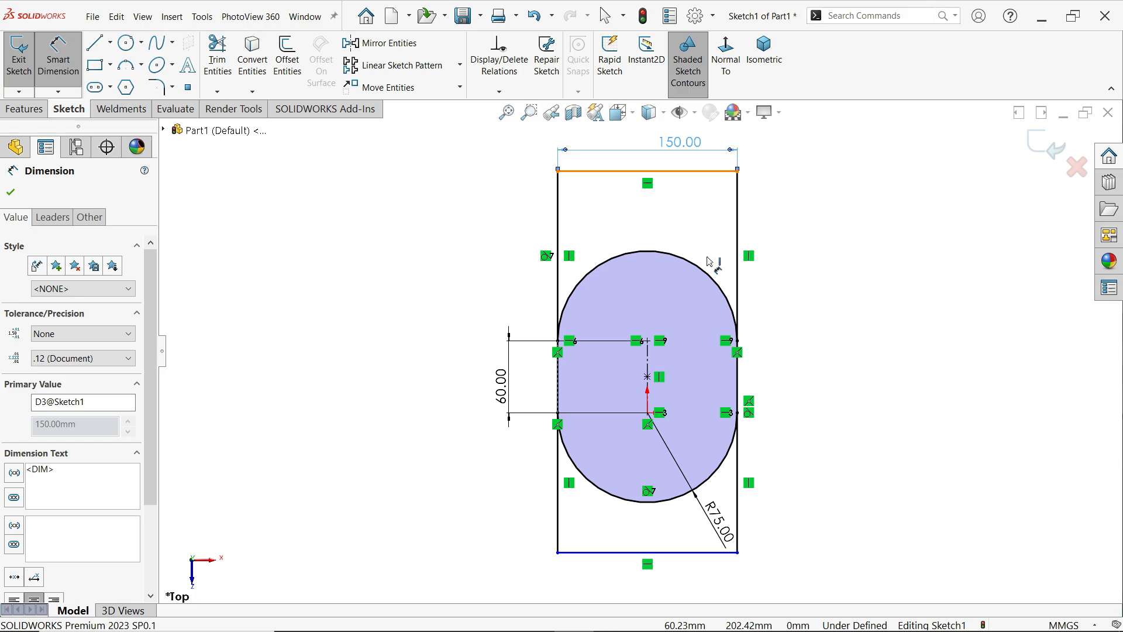
click(654, 413)
click(818, 321)
text(210)
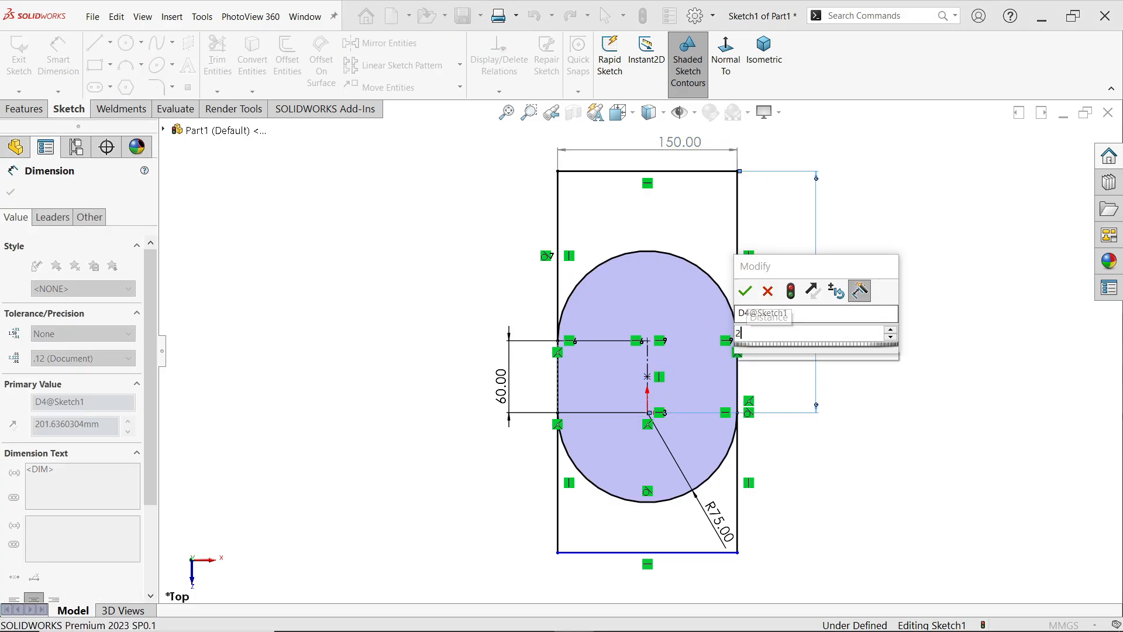
click(746, 292)
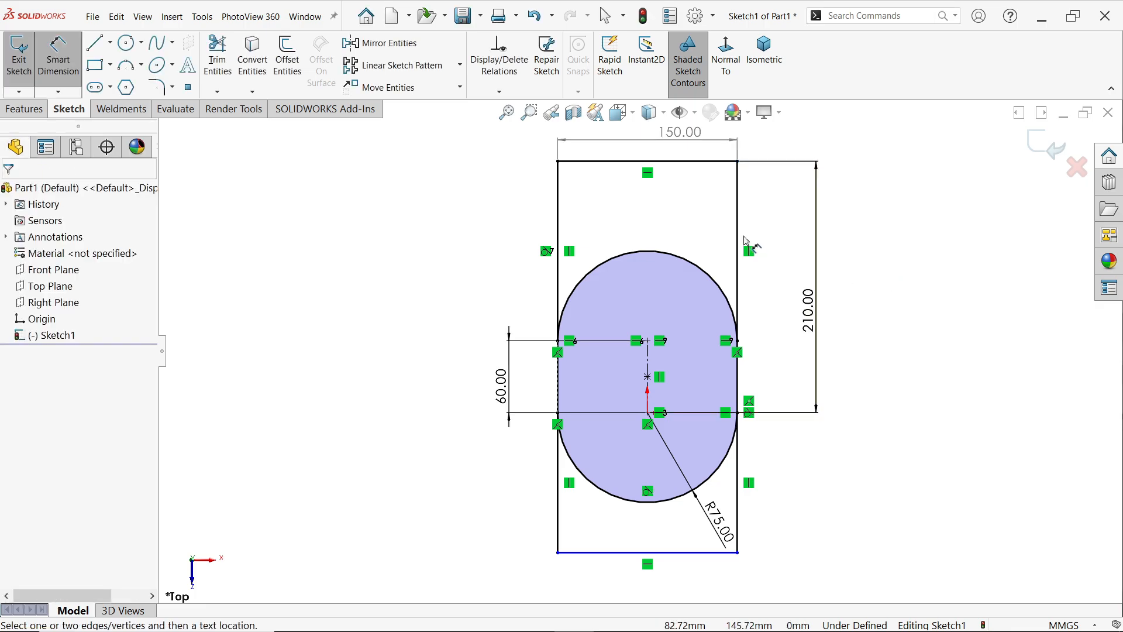
Set the overall distance between the outline's top and bottom lines to 315 mm.
click(722, 166)
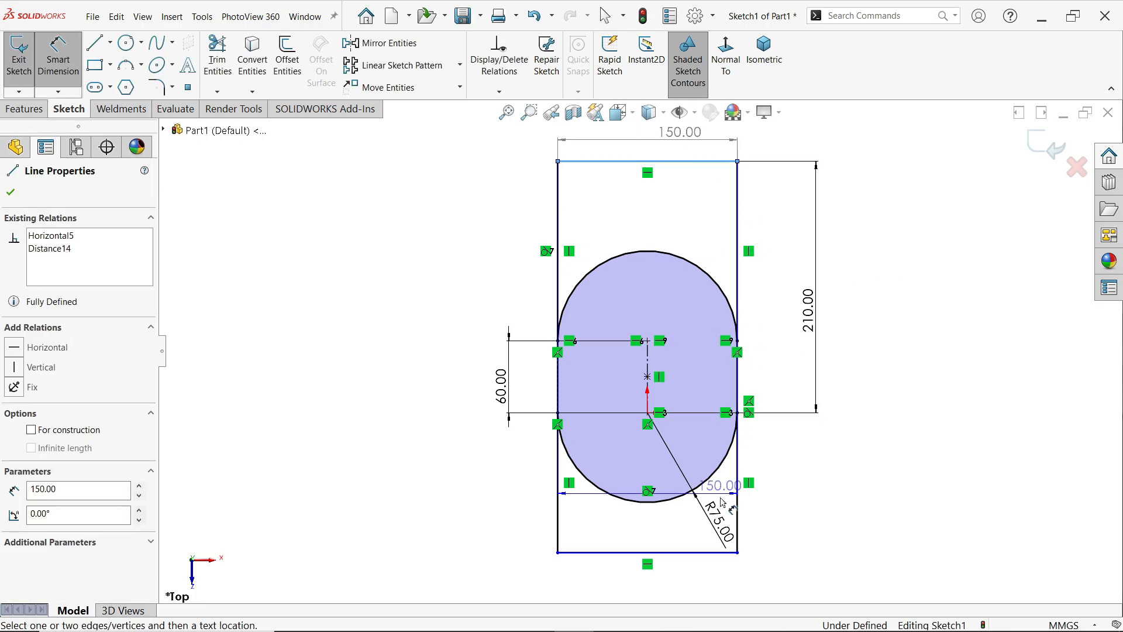
click(706, 552)
click(851, 374)
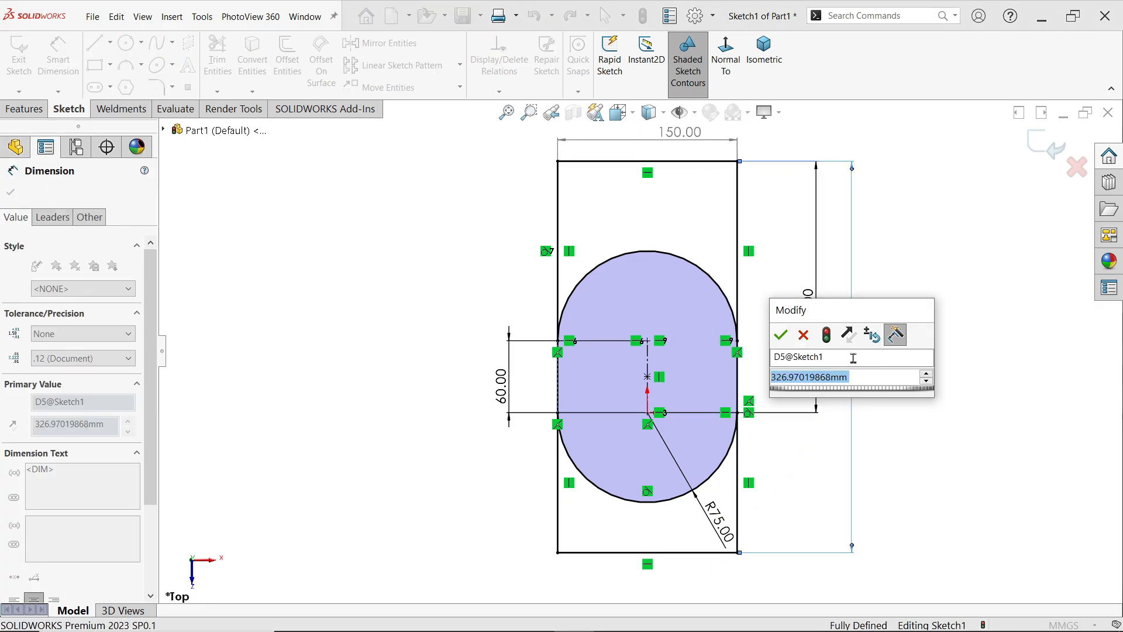
text(315)
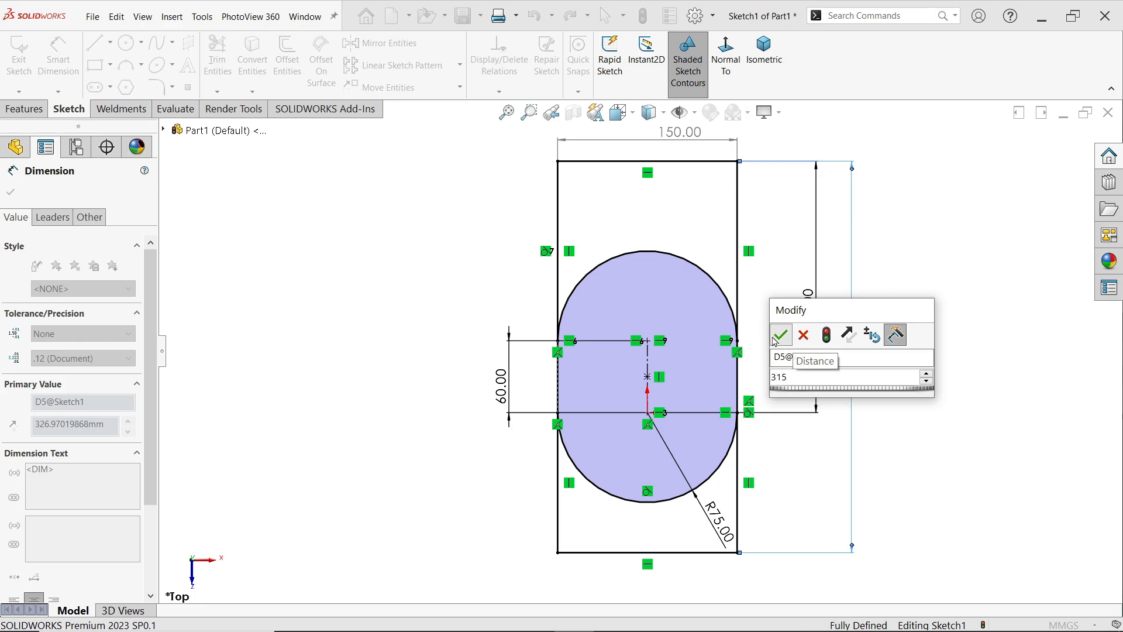
key(Return)
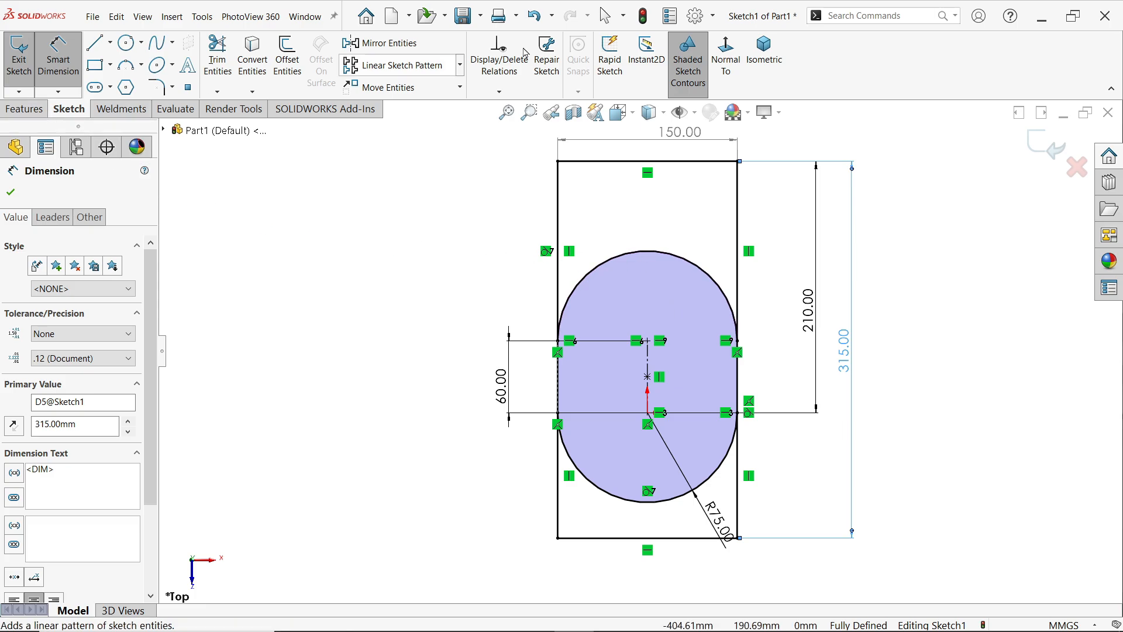
Extrude only the slot-shaped region of the sketch 168 mm downward as a blind boss.
click(763, 54)
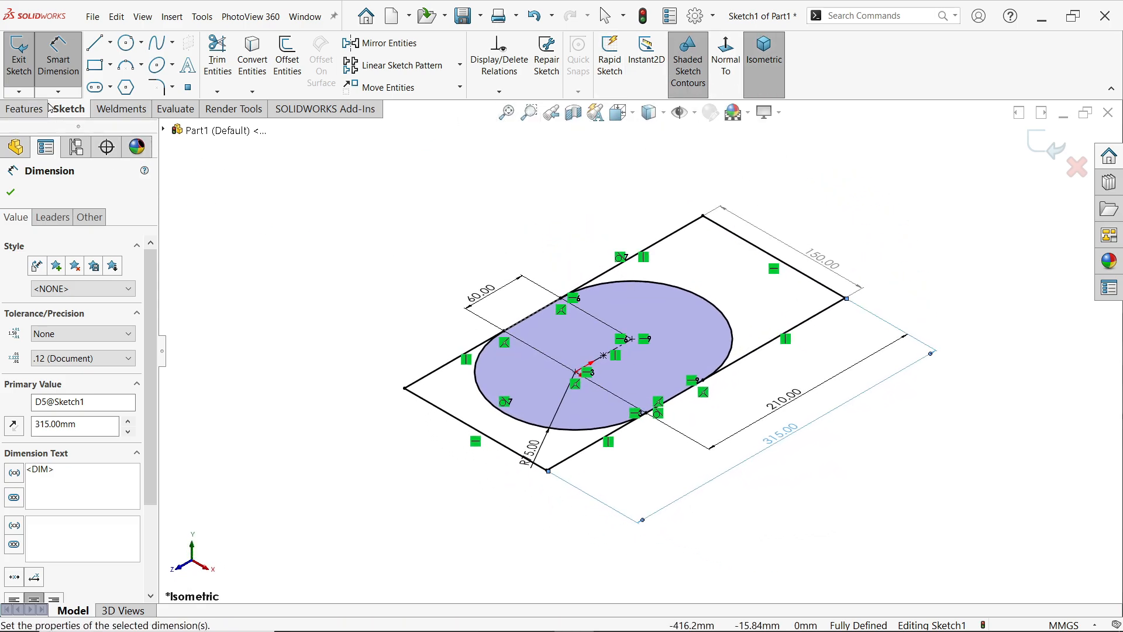
click(24, 109)
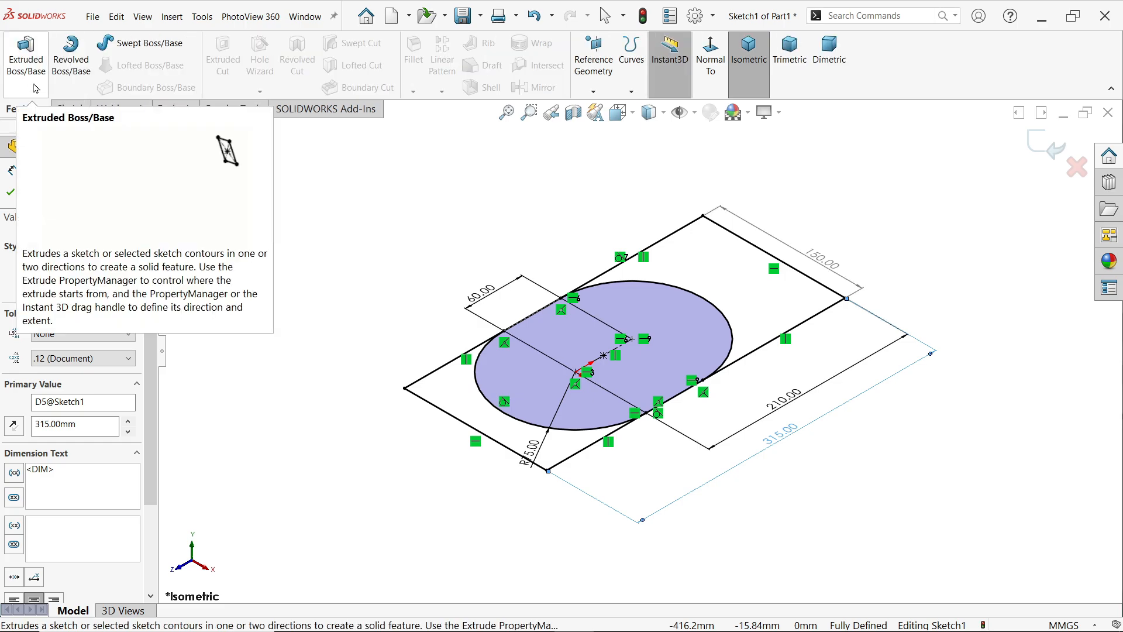
click(31, 72)
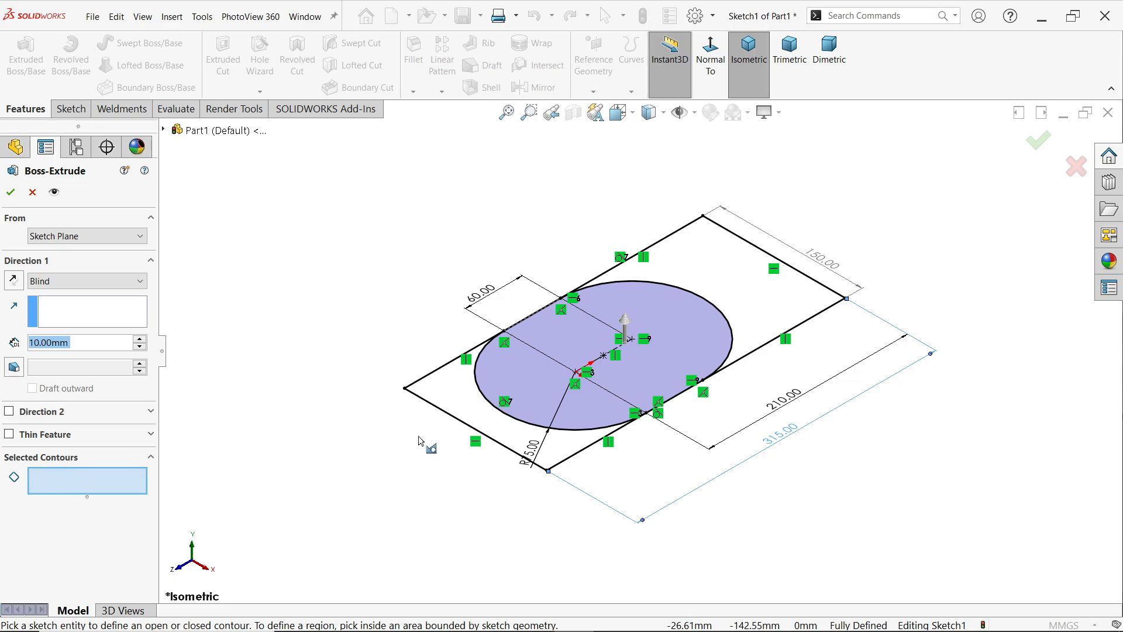
click(665, 355)
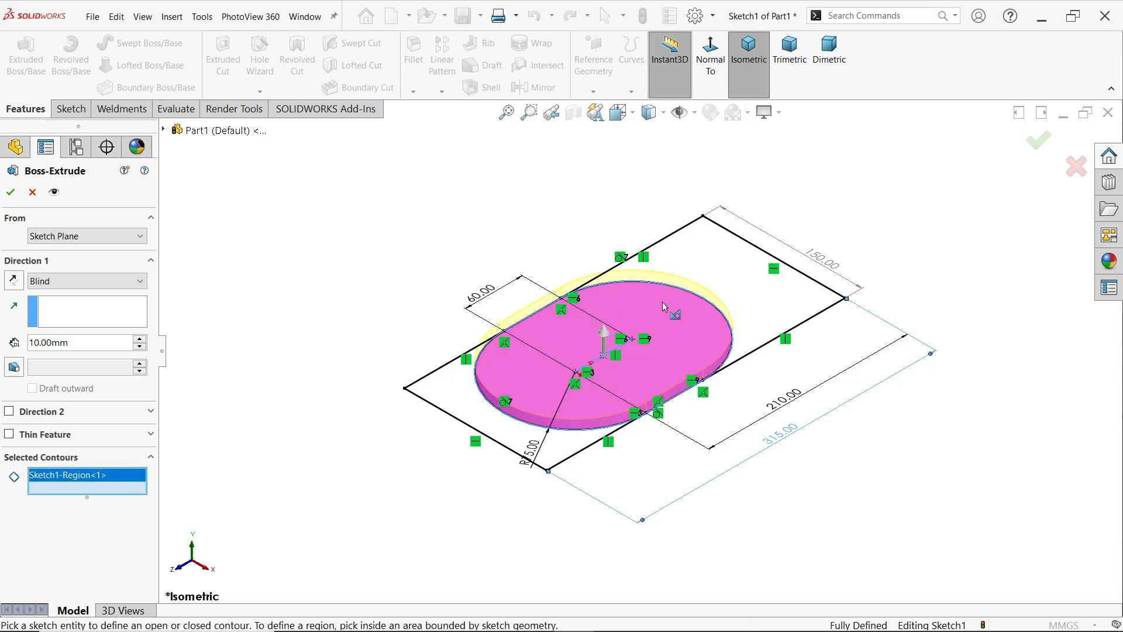
click(16, 283)
drag(69, 343, 13, 343)
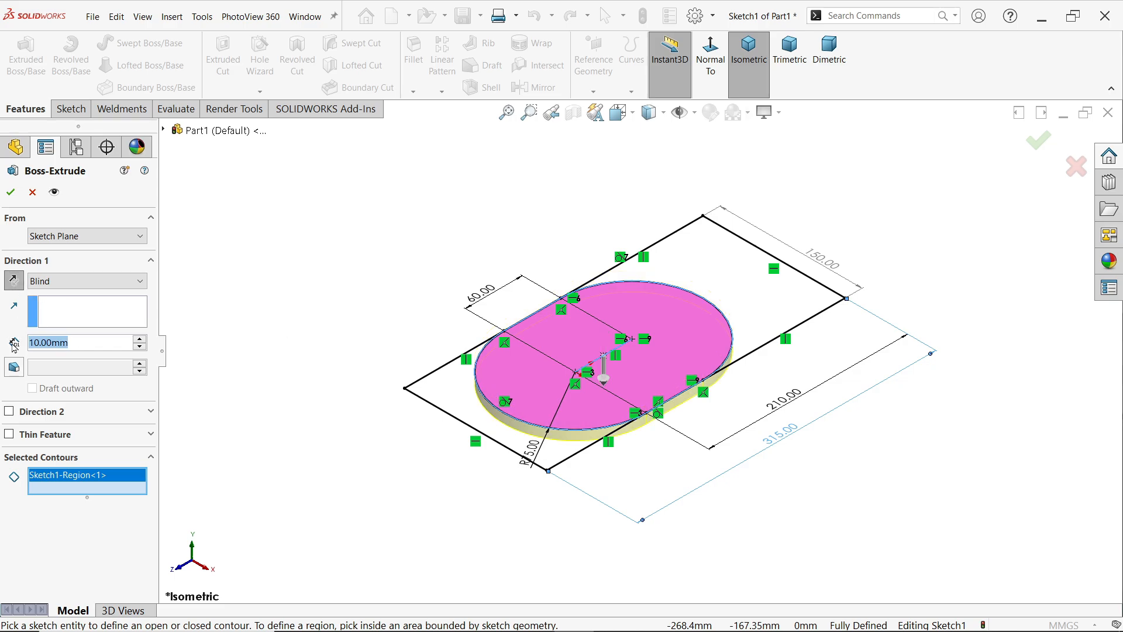
text(168)
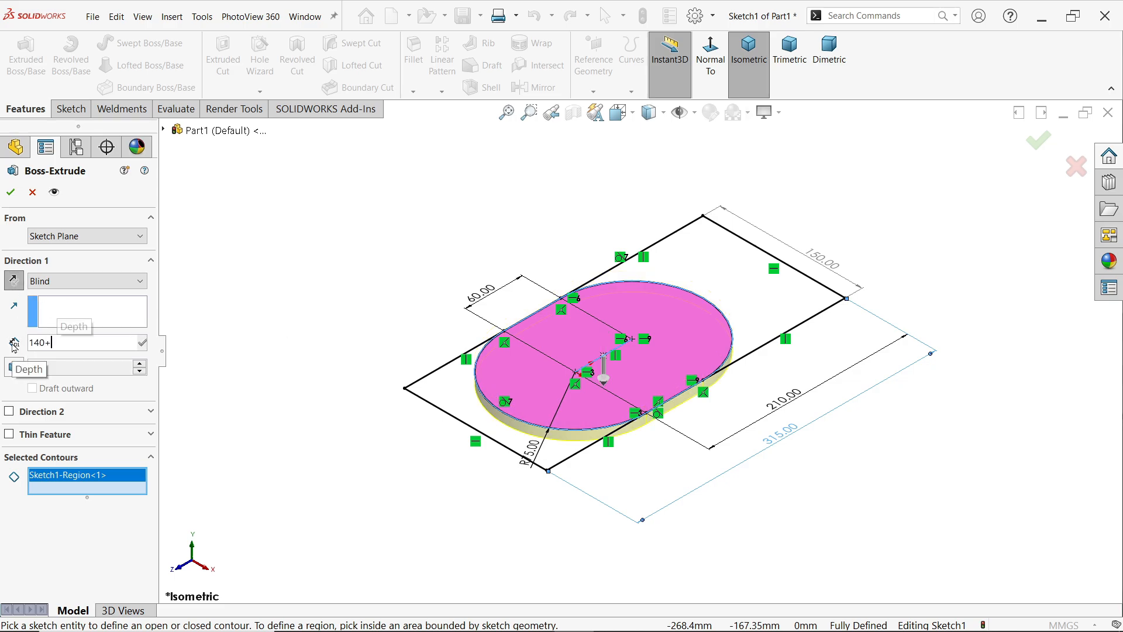
key(Return)
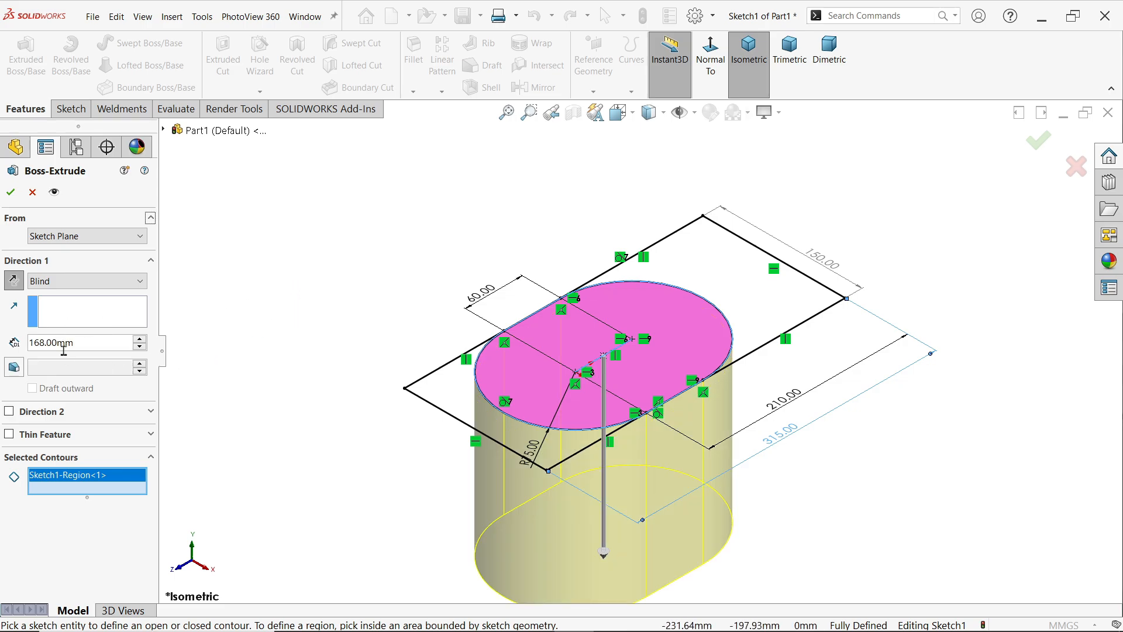
click(11, 192)
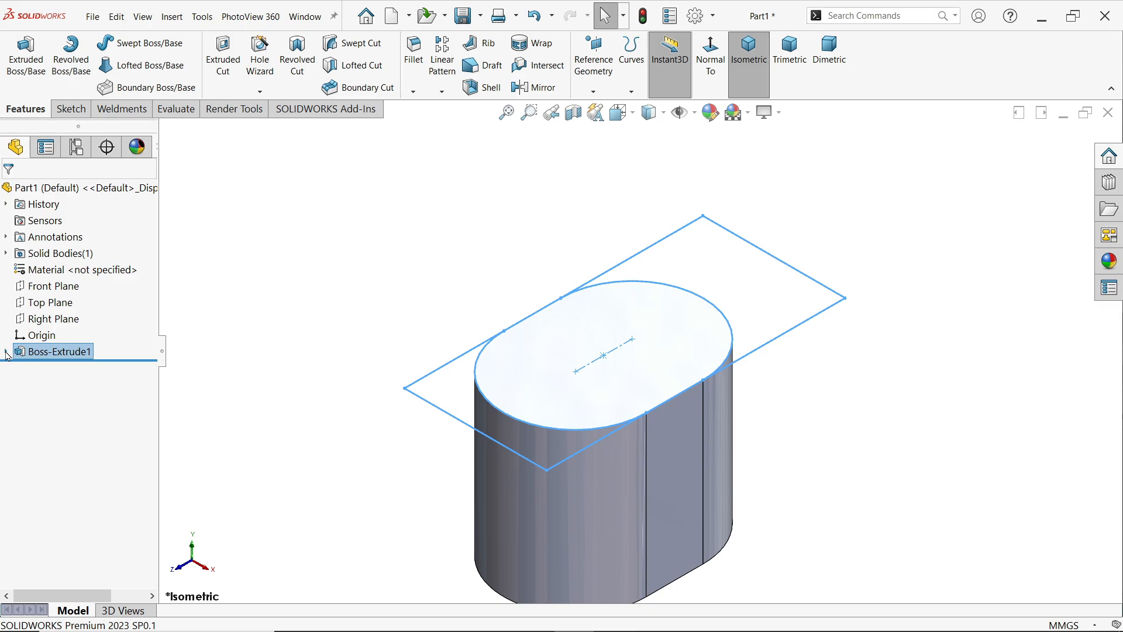
Expand the boss extrusion in the feature tree to show its sketch and turn off RealView Graphics.
click(6, 353)
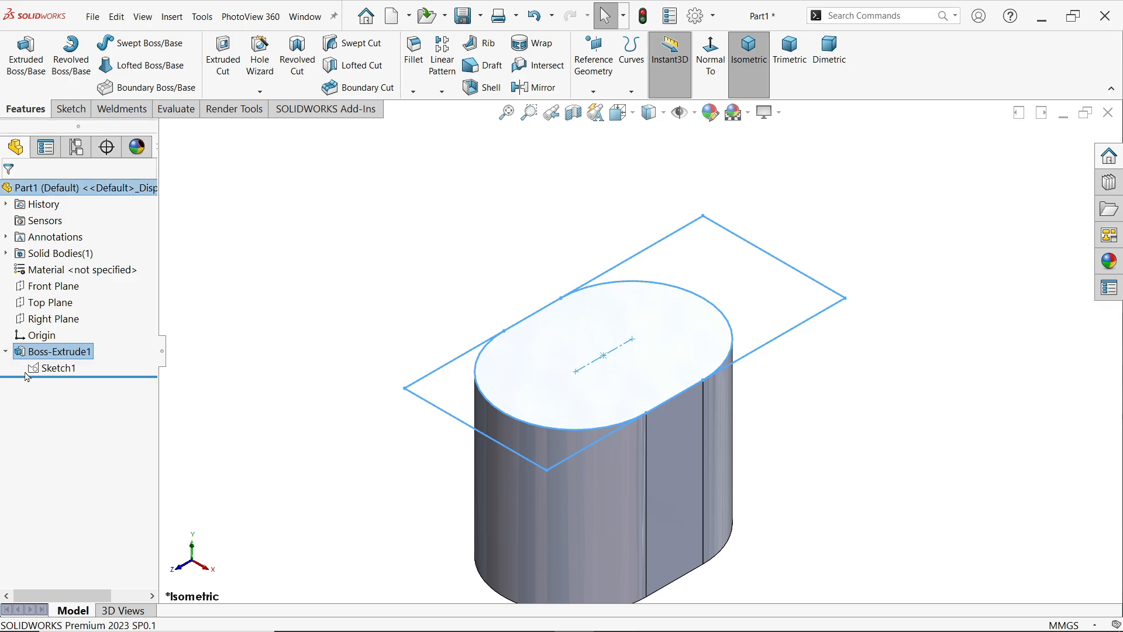
click(778, 112)
click(790, 134)
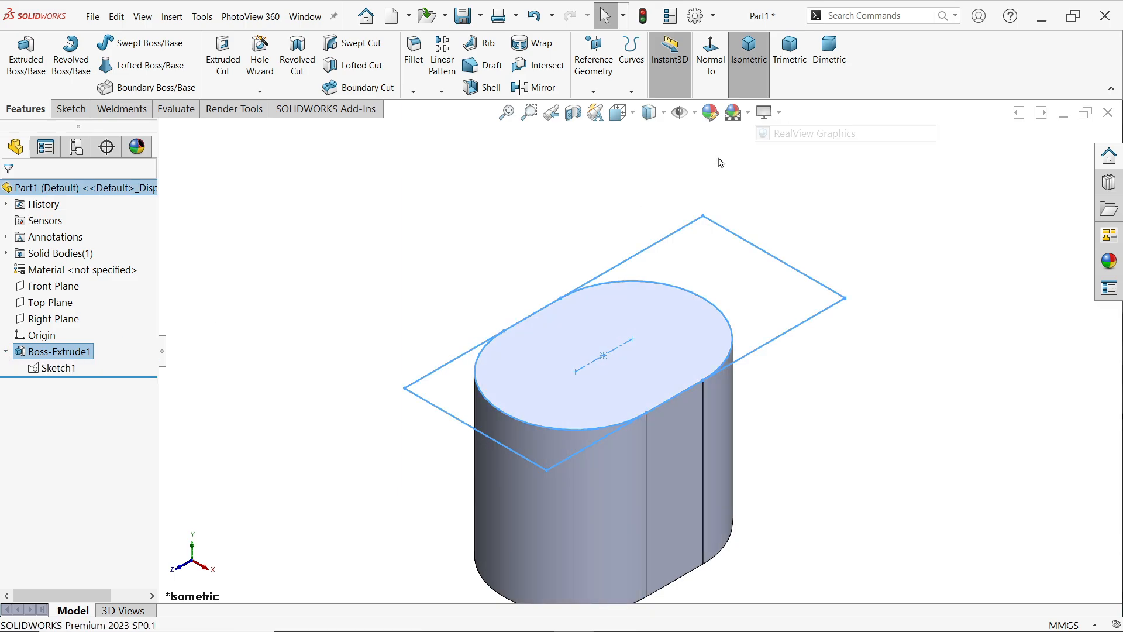
Set up a blind boss extrusion of the shared sketch's larger region beyond the slot, 140 mm downward with merged result.
click(61, 370)
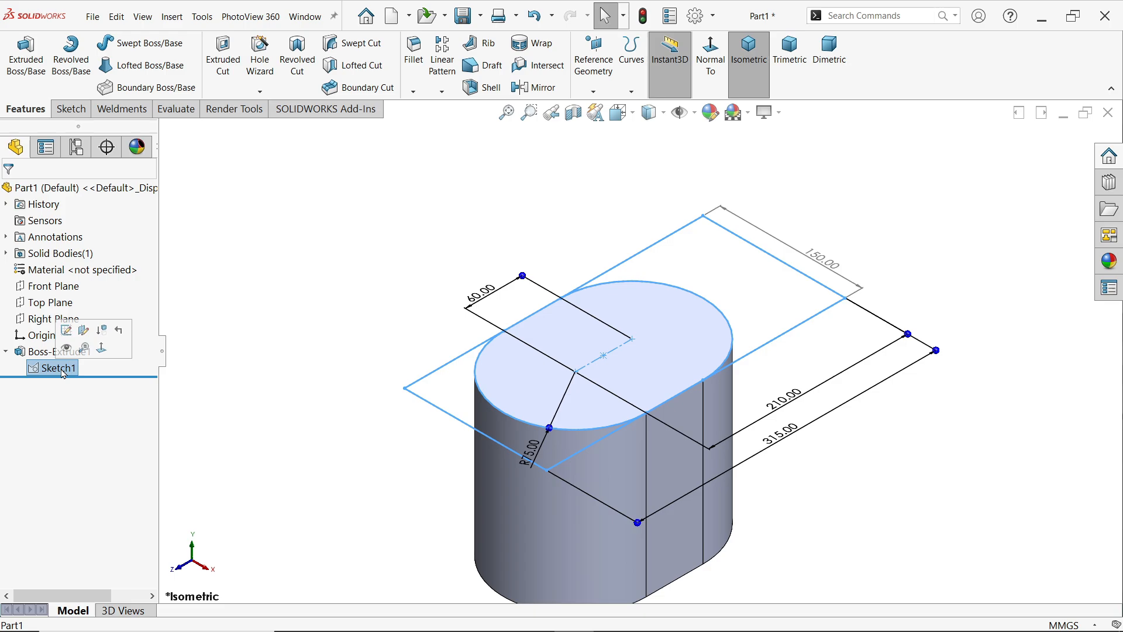
click(26, 56)
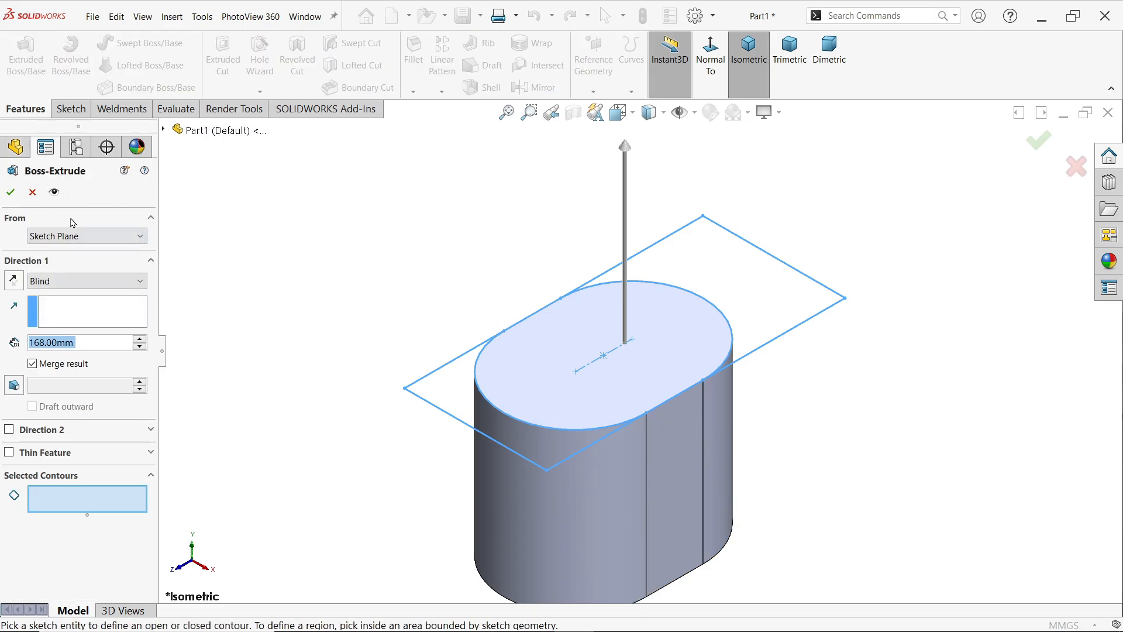
click(753, 286)
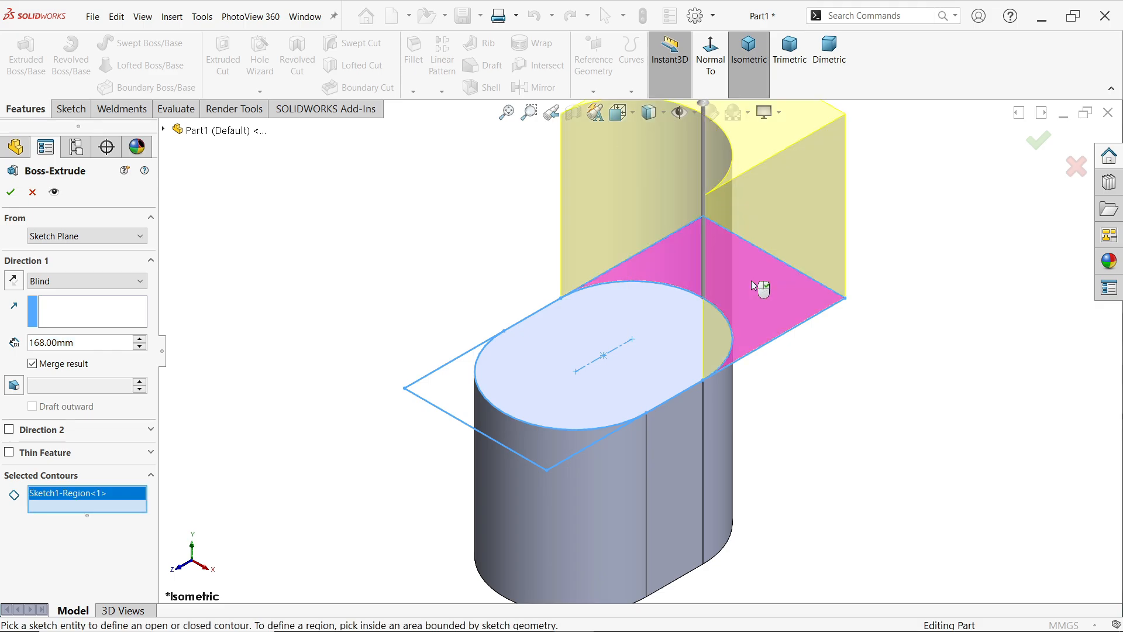
click(14, 280)
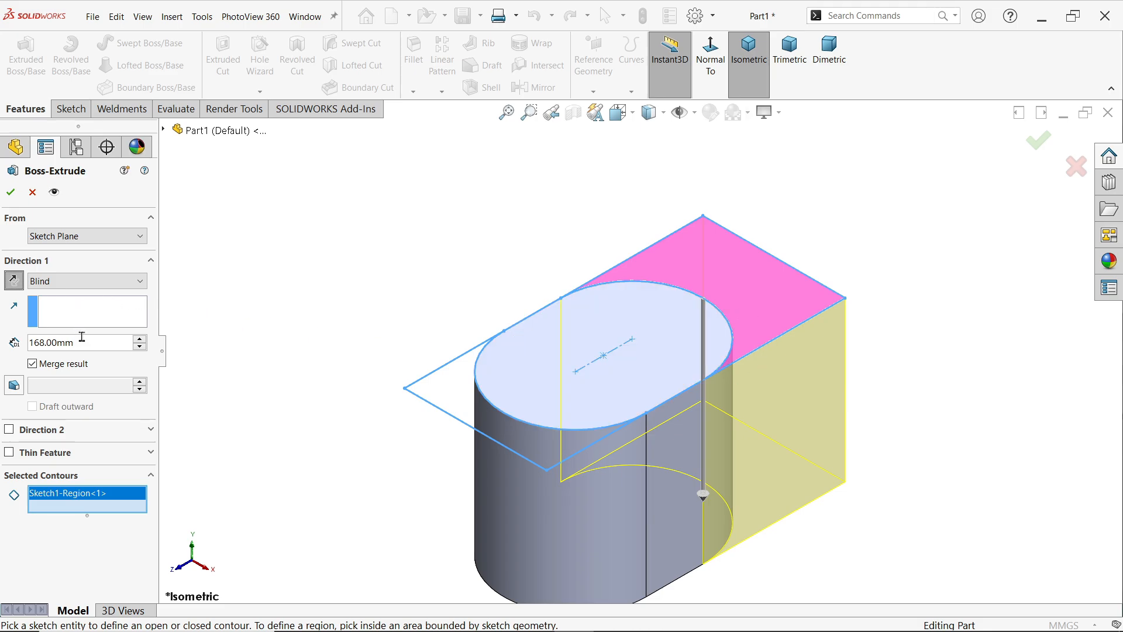
drag(81, 336, 1, 338)
text(140)
key(Return)
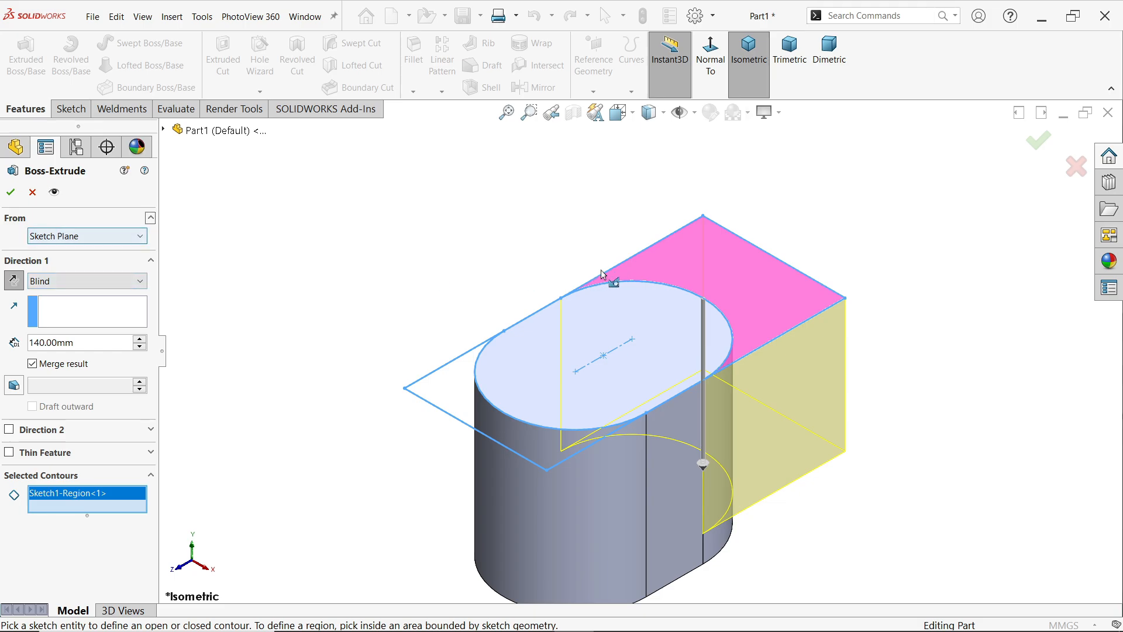
Start the 140 mm extrusion from an offset of 28 mm below the sketch plane and create it.
scroll(717, 363, down, 3)
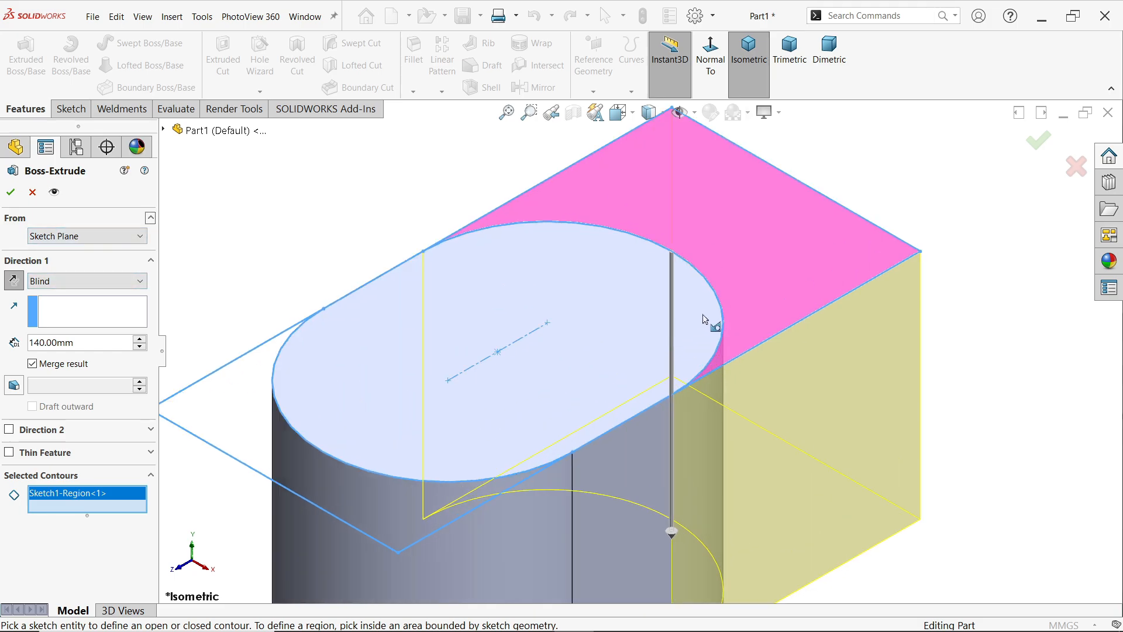
click(53, 236)
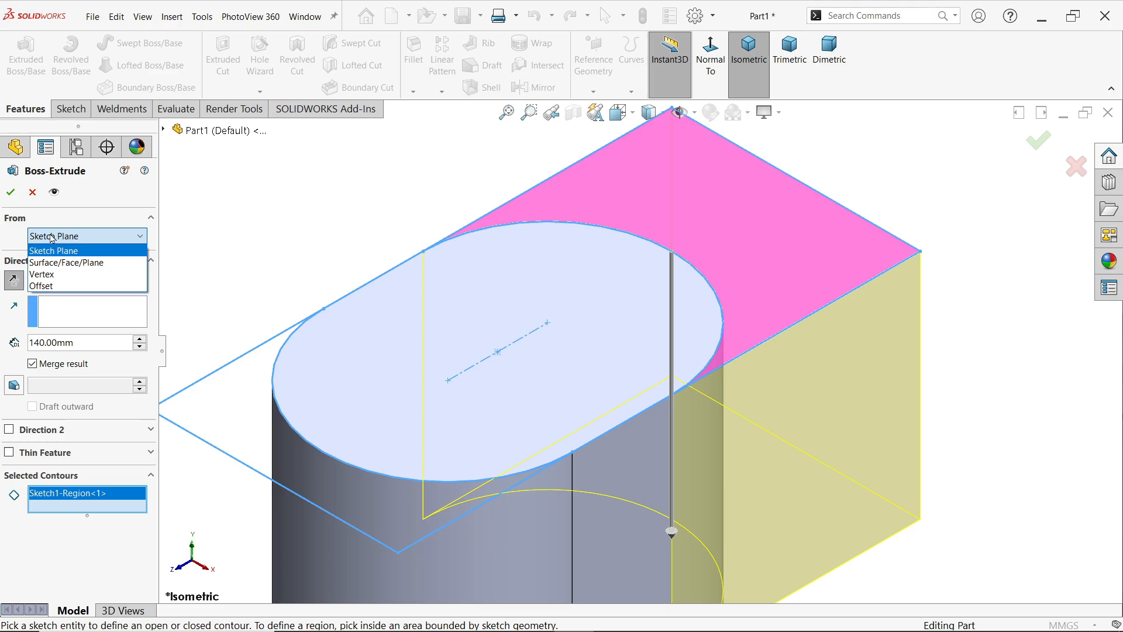
click(43, 286)
click(75, 260)
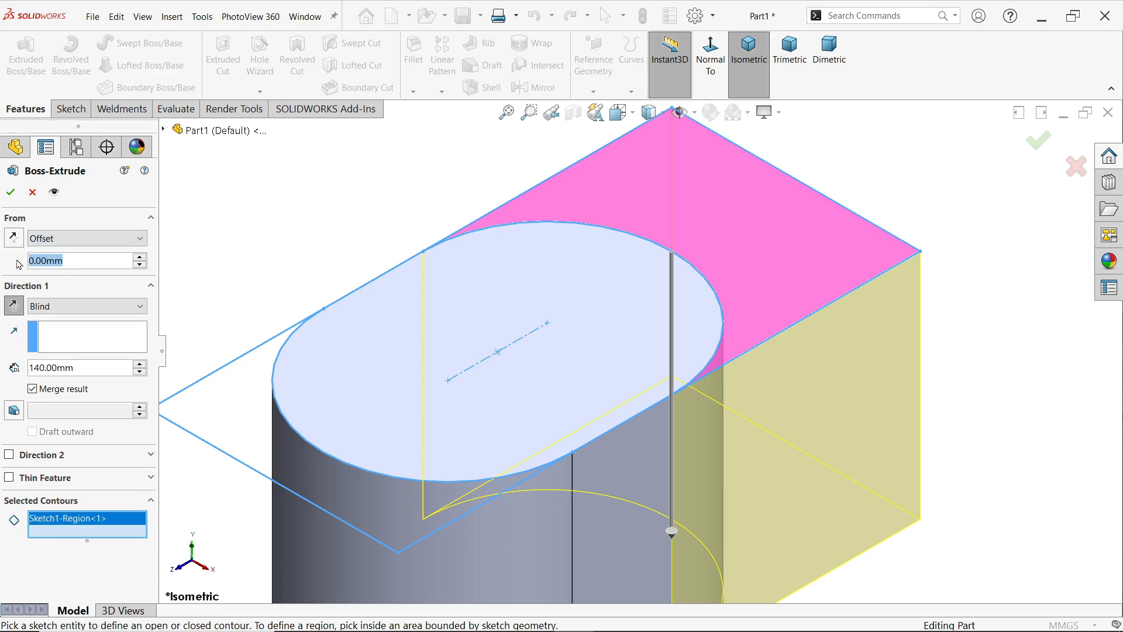
text(28)
key(Return)
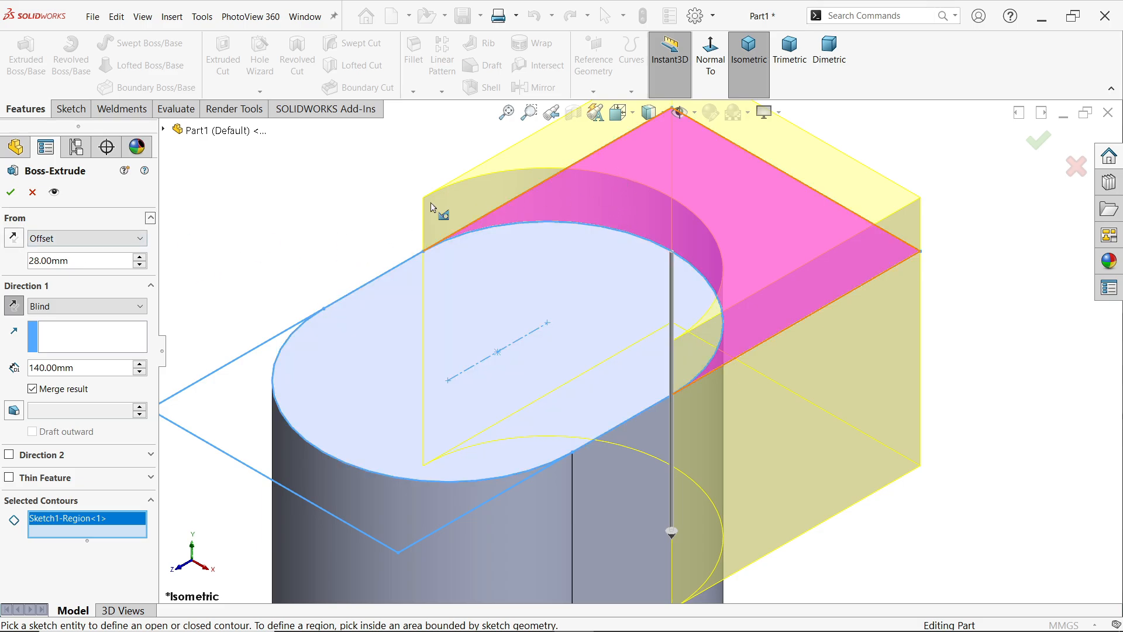
click(12, 238)
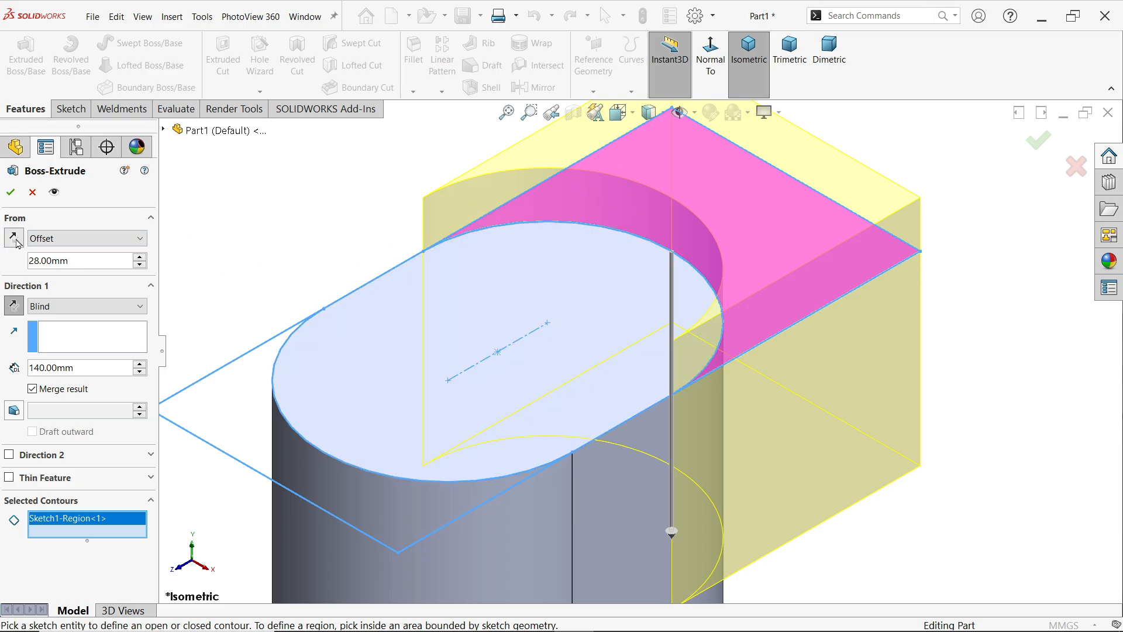
middle_drag(390, 254, 381, 218)
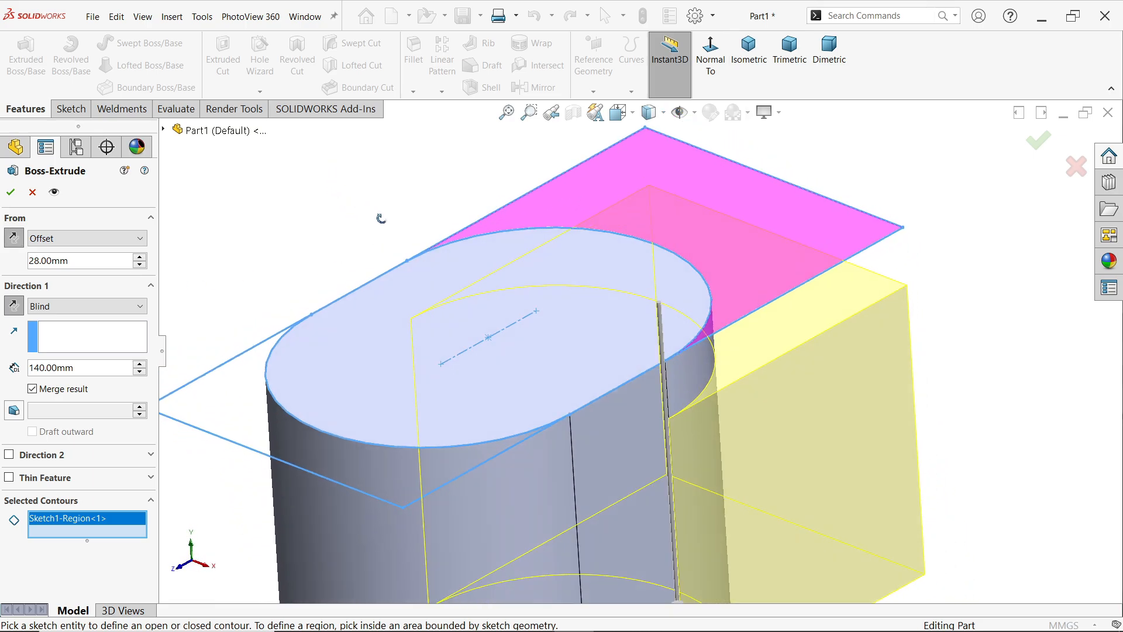
click(10, 192)
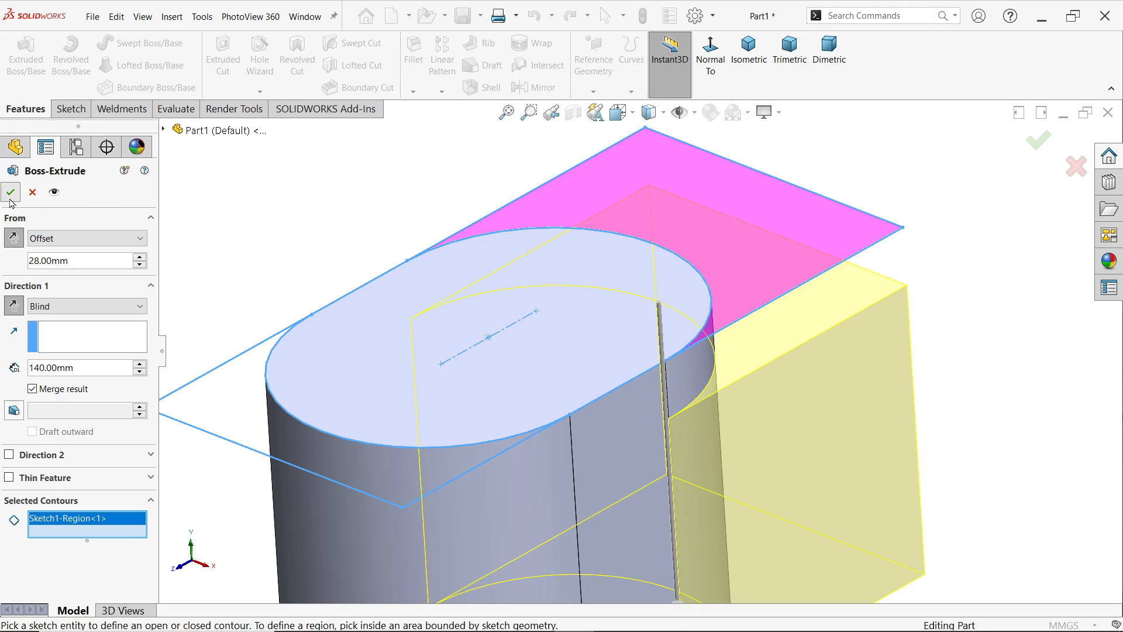
key(f)
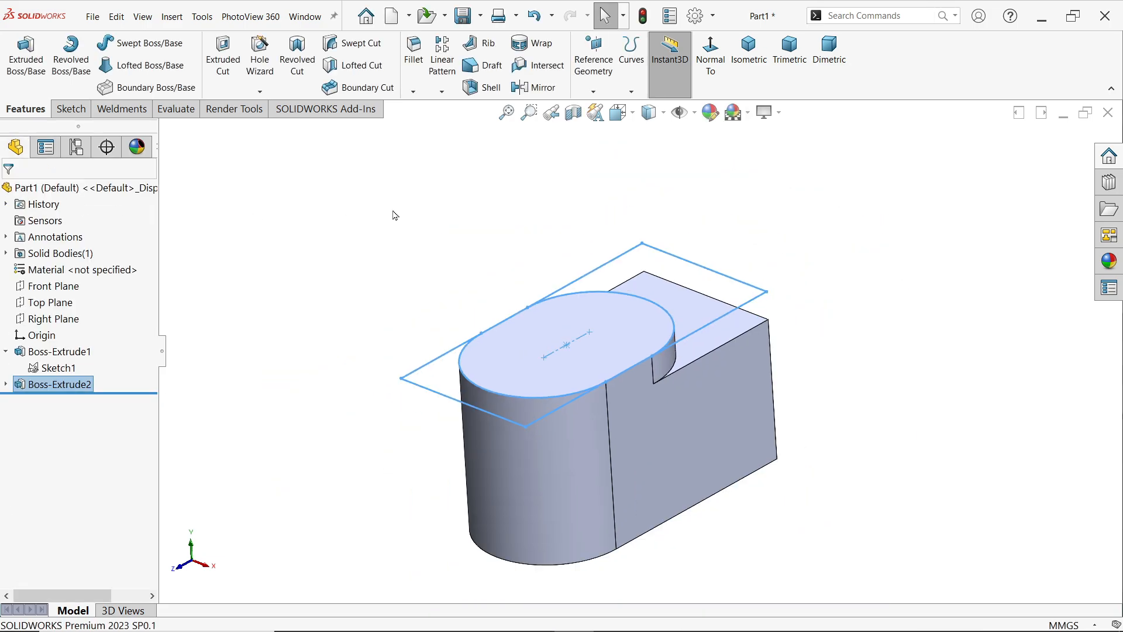
Set up a blind boss extrusion of the shared sketch's smaller front end region, 18 mm downward.
scroll(606, 371, down, 2)
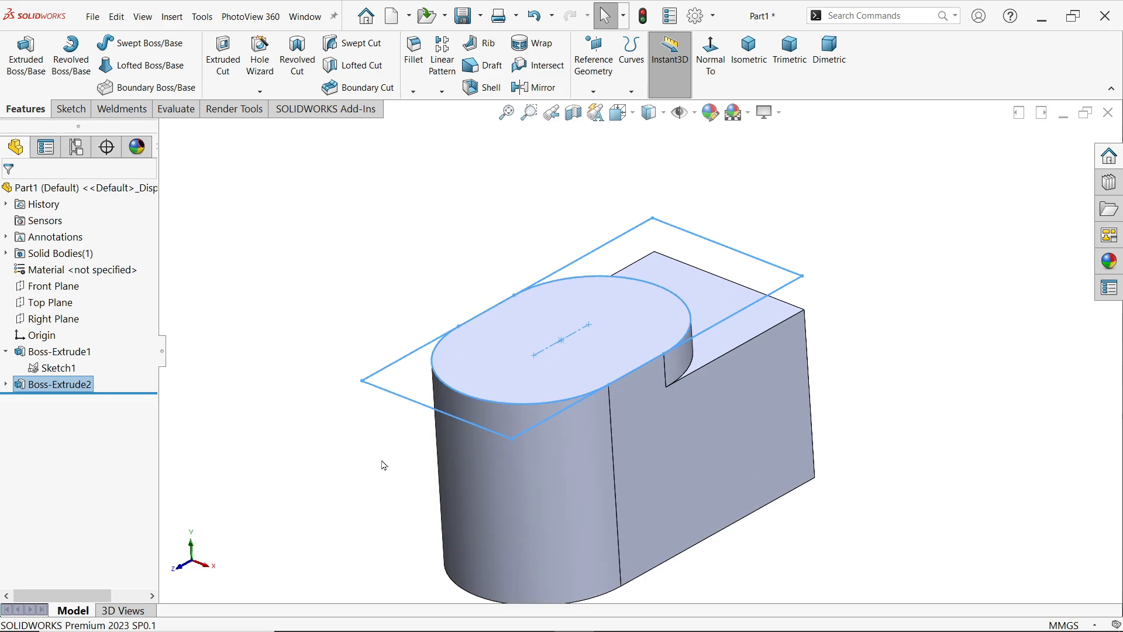
mouse_move(383, 465)
middle_down()
mouse_move(316, 268)
mouse_move(361, 431)
mouse_move(345, 393)
mouse_move(326, 426)
middle_up()
click(48, 372)
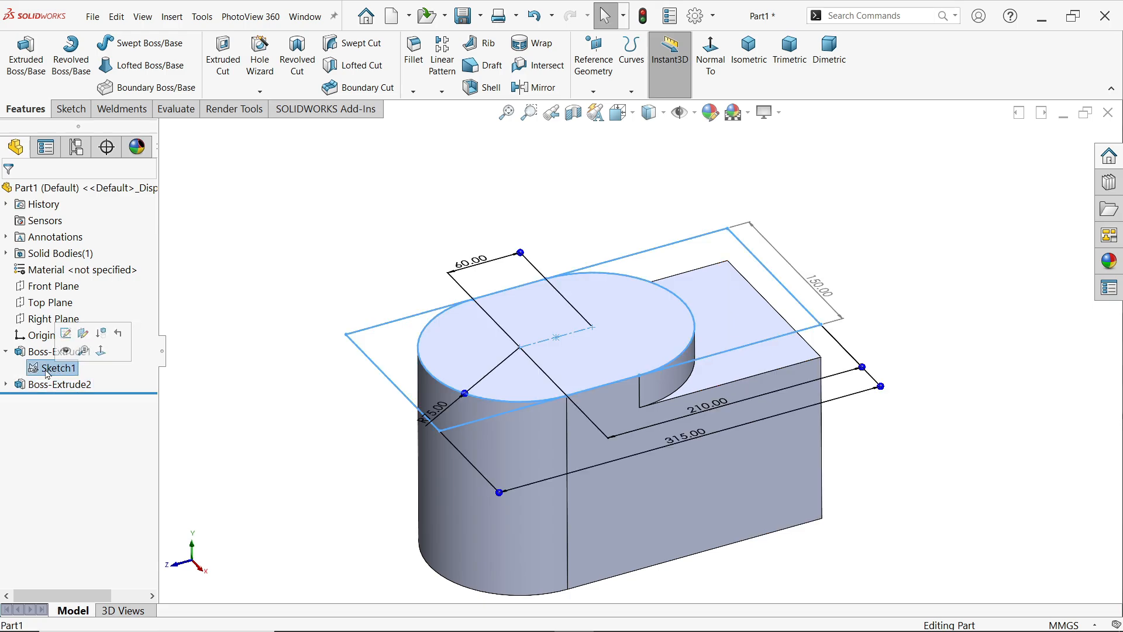
click(26, 55)
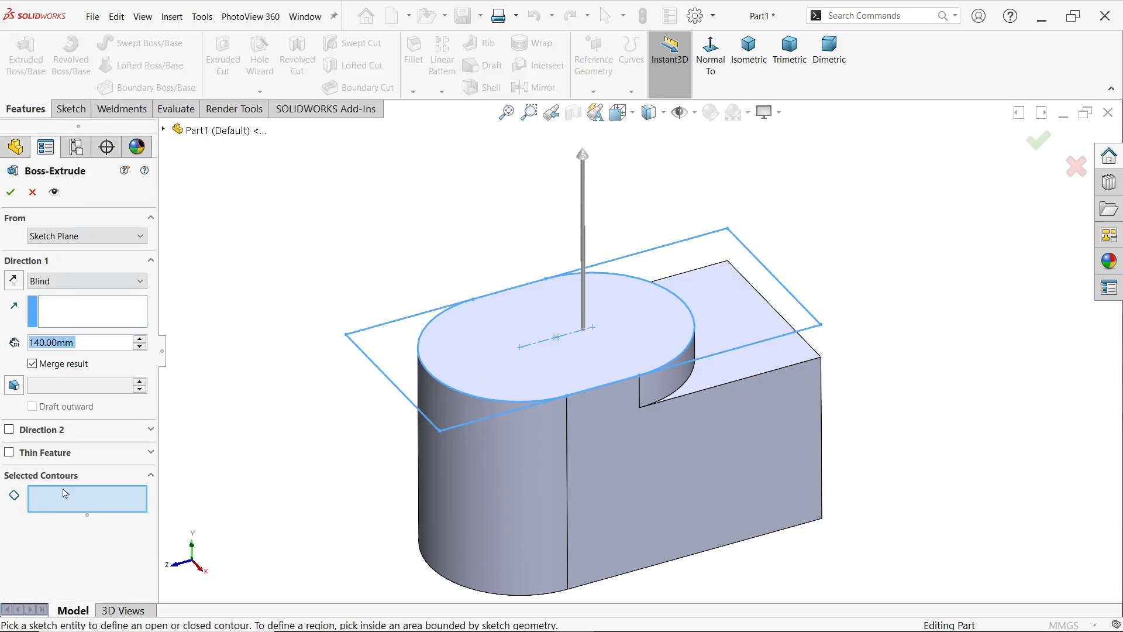
click(393, 355)
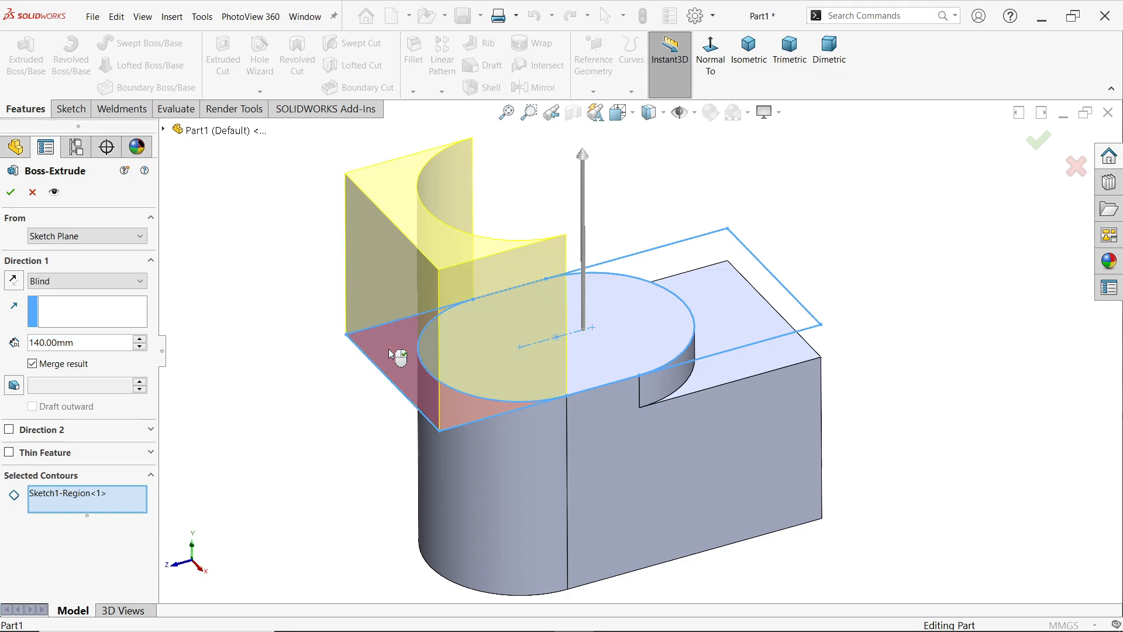
drag(93, 342, 3, 341)
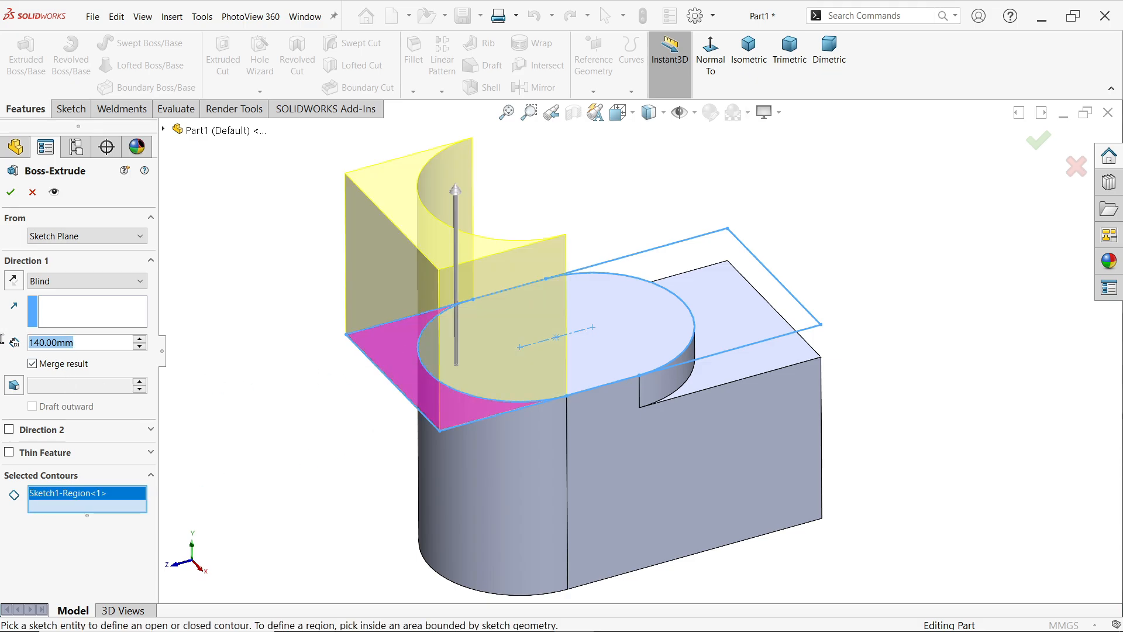
text(18)
key(Return)
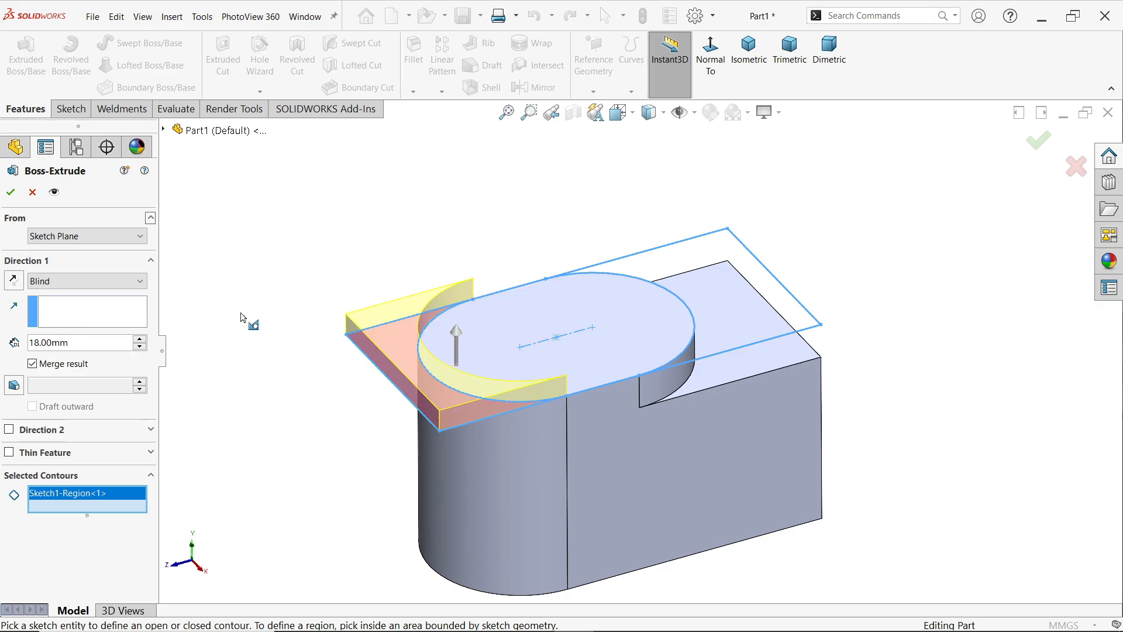
click(13, 281)
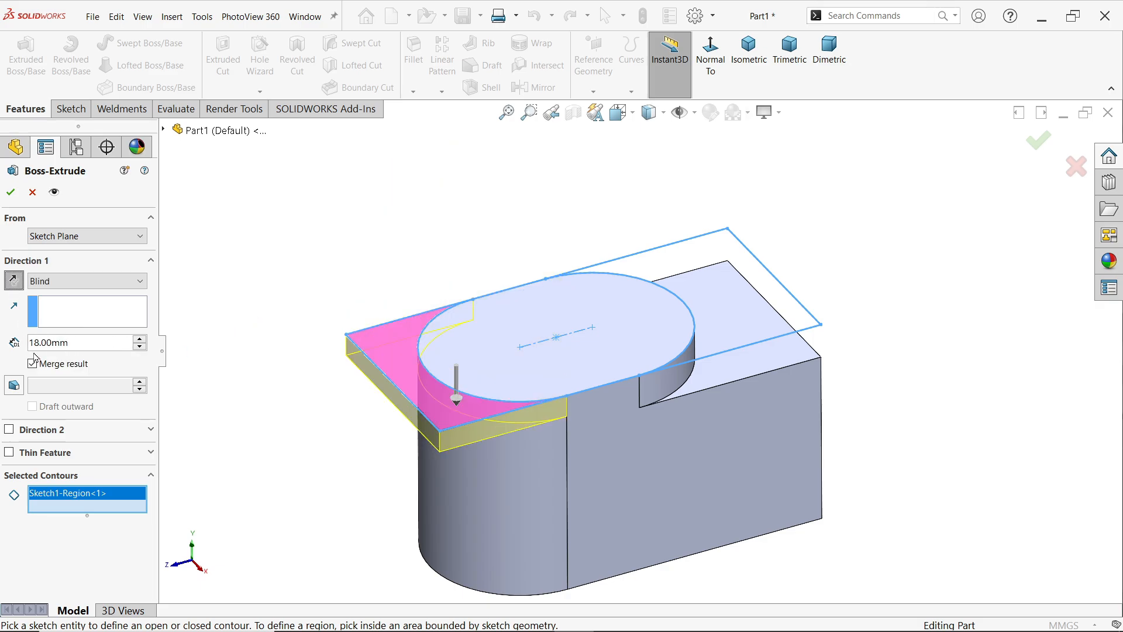
Start the 18 mm extrusion from an offset of 108 mm below the sketch plane and create it.
click(69, 239)
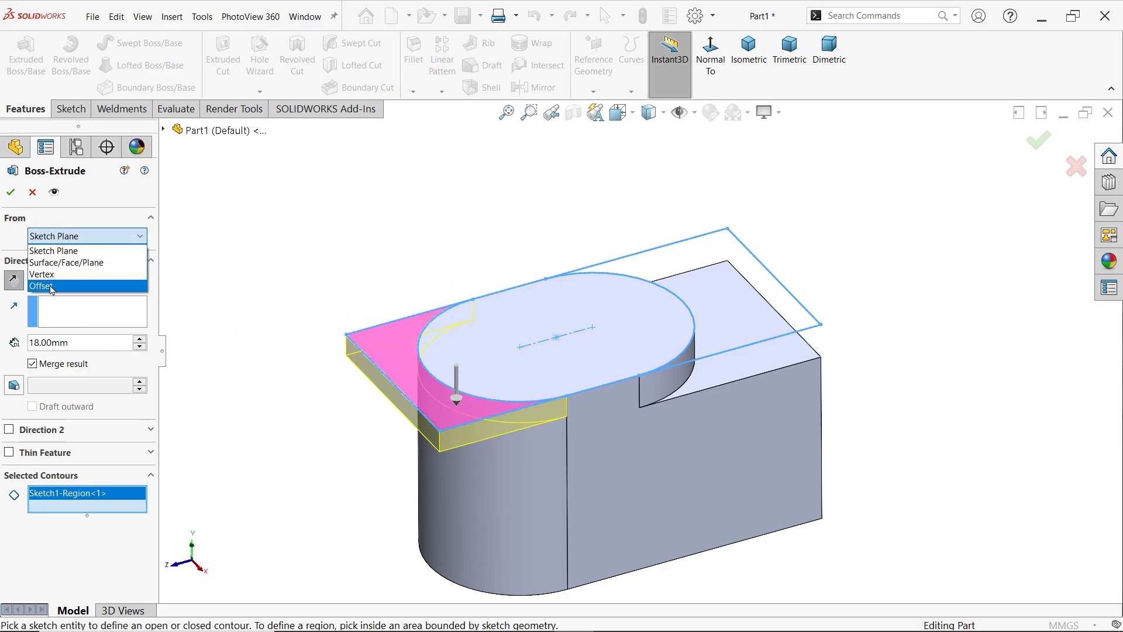
click(52, 286)
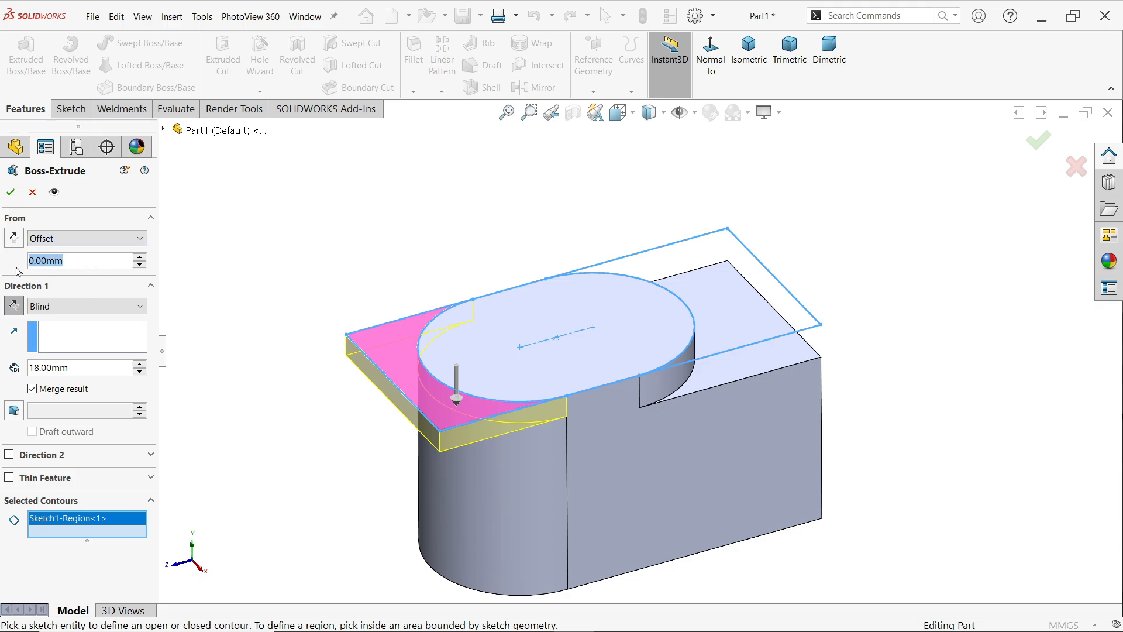
text(108)
key(Return)
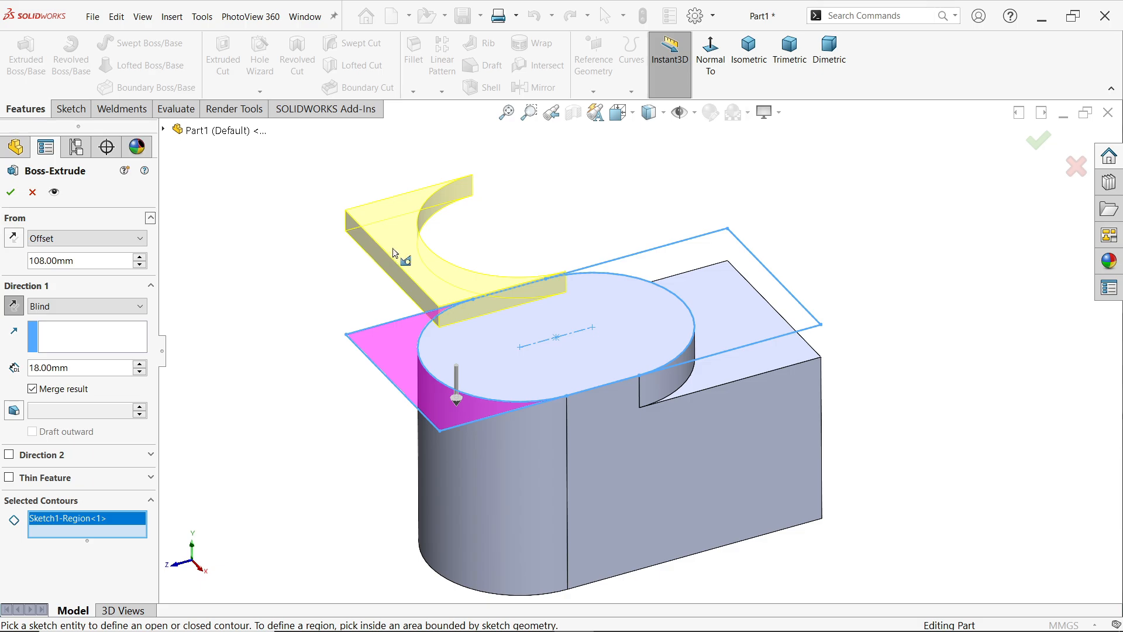
click(13, 238)
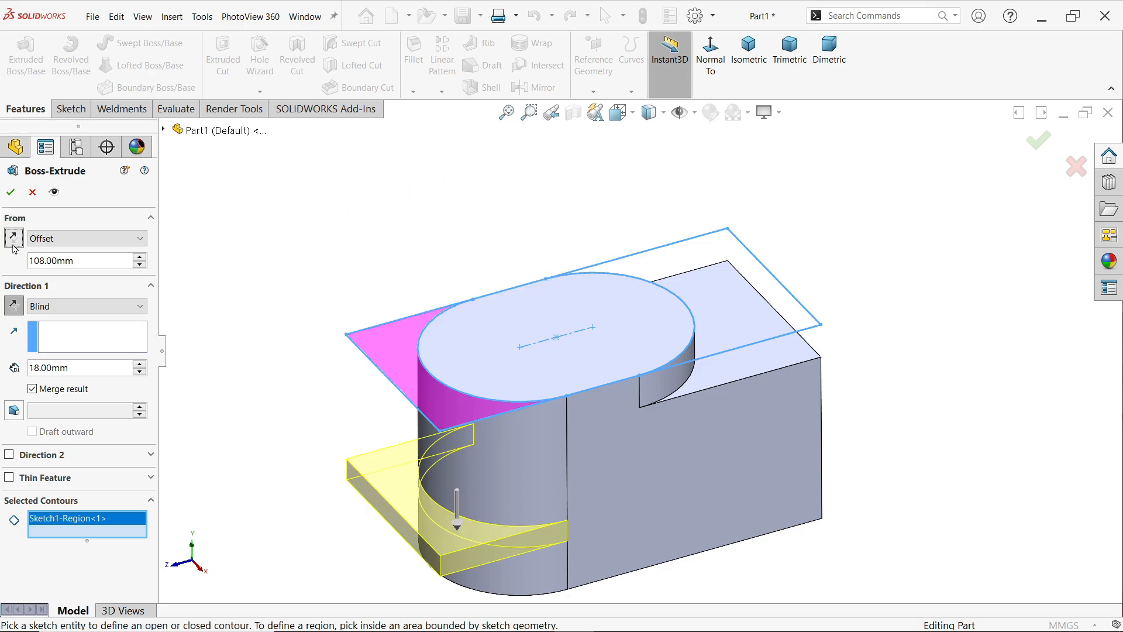
mouse_move(299, 376)
middle_down()
mouse_move(291, 248)
mouse_move(294, 364)
middle_up()
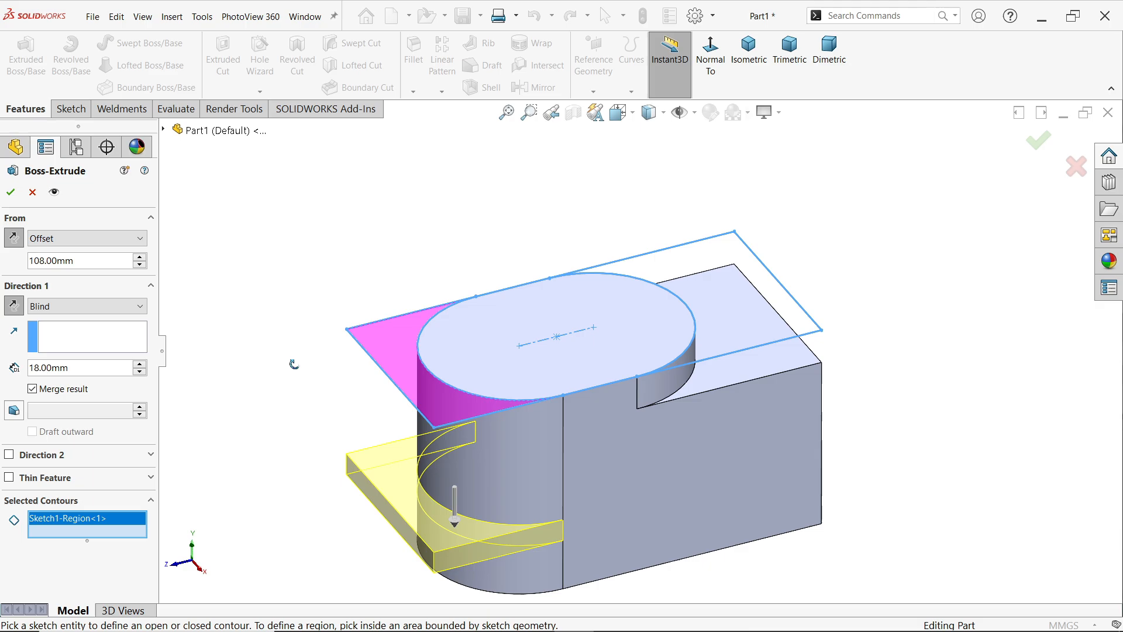
click(11, 191)
click(330, 261)
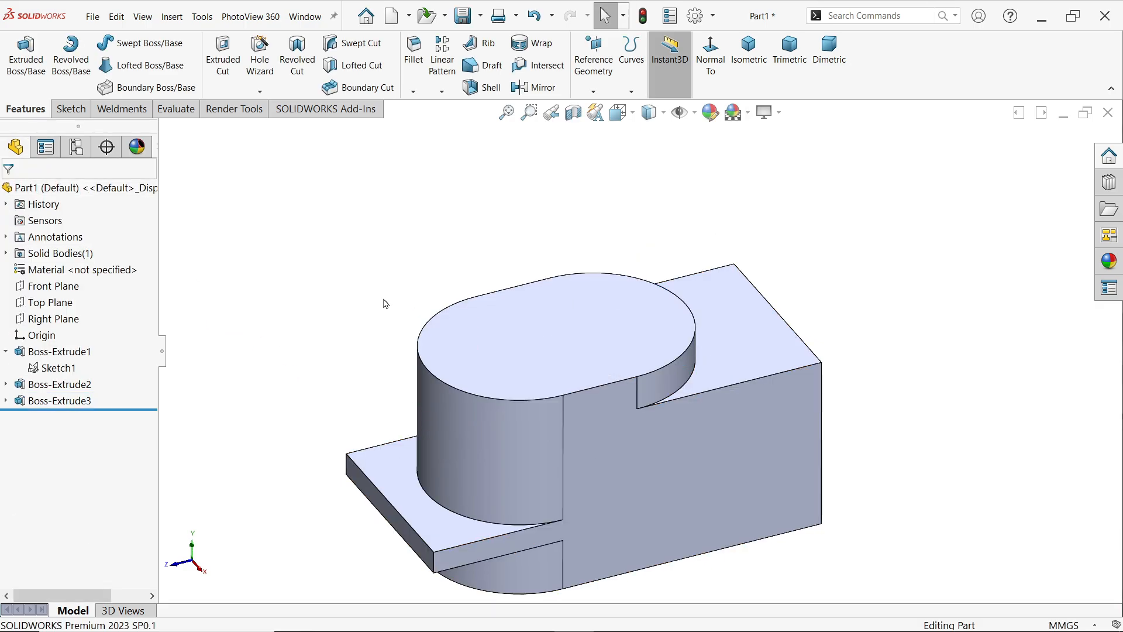
Start a fillet on the housing's four vertical outer corner edges, two on the front plate and two on the rear block.
scroll(570, 488, up, 2)
scroll(564, 468, down, 4)
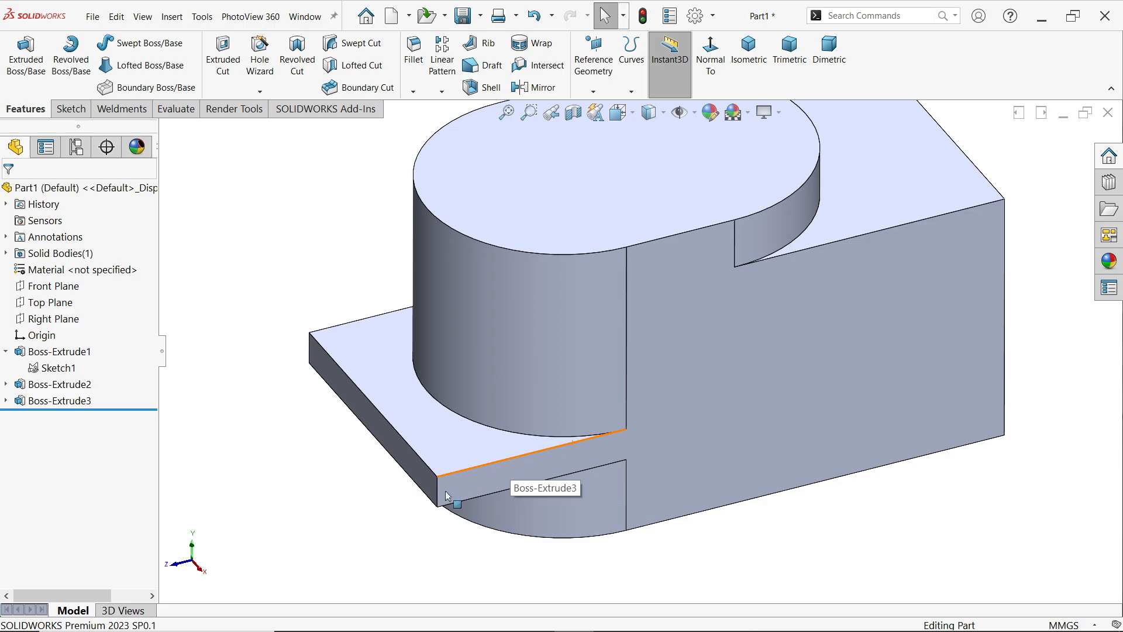
click(528, 477)
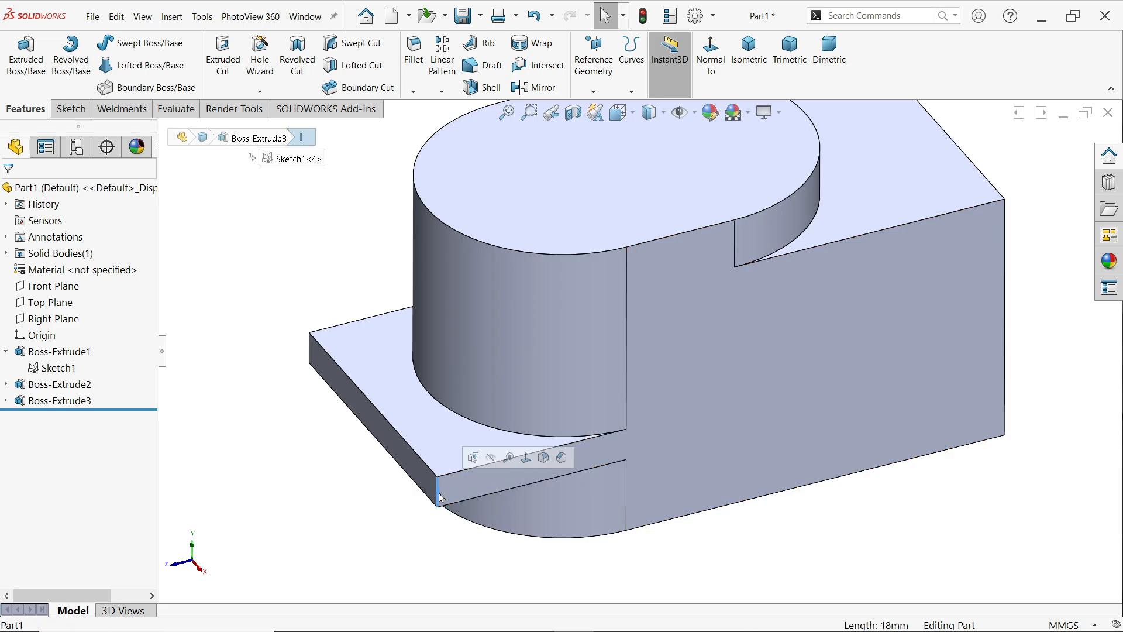
click(544, 459)
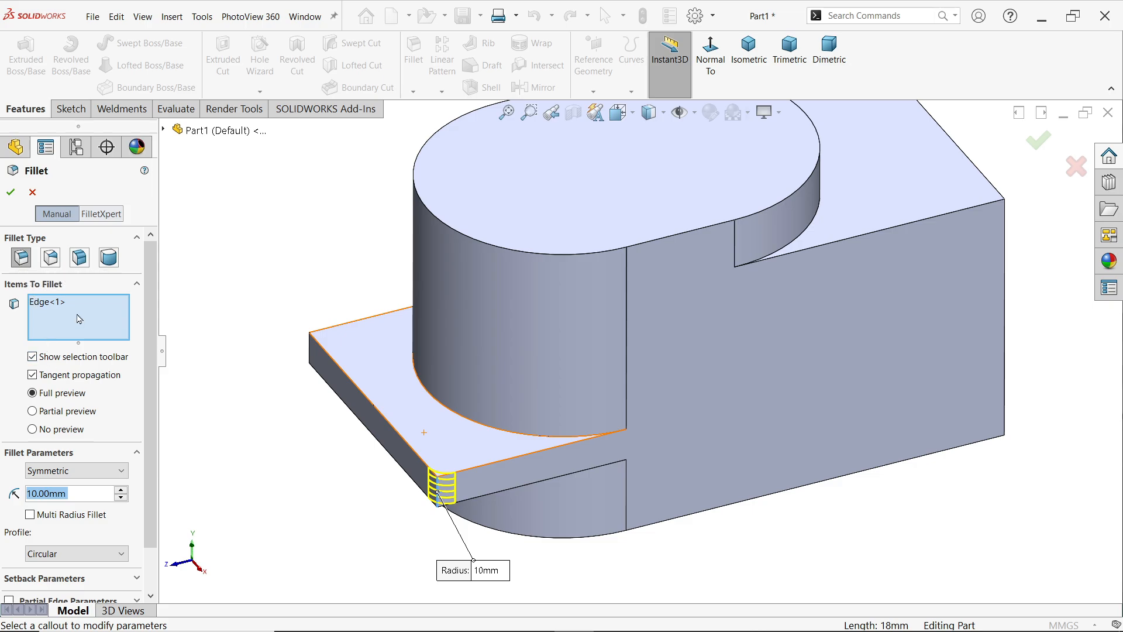
click(310, 355)
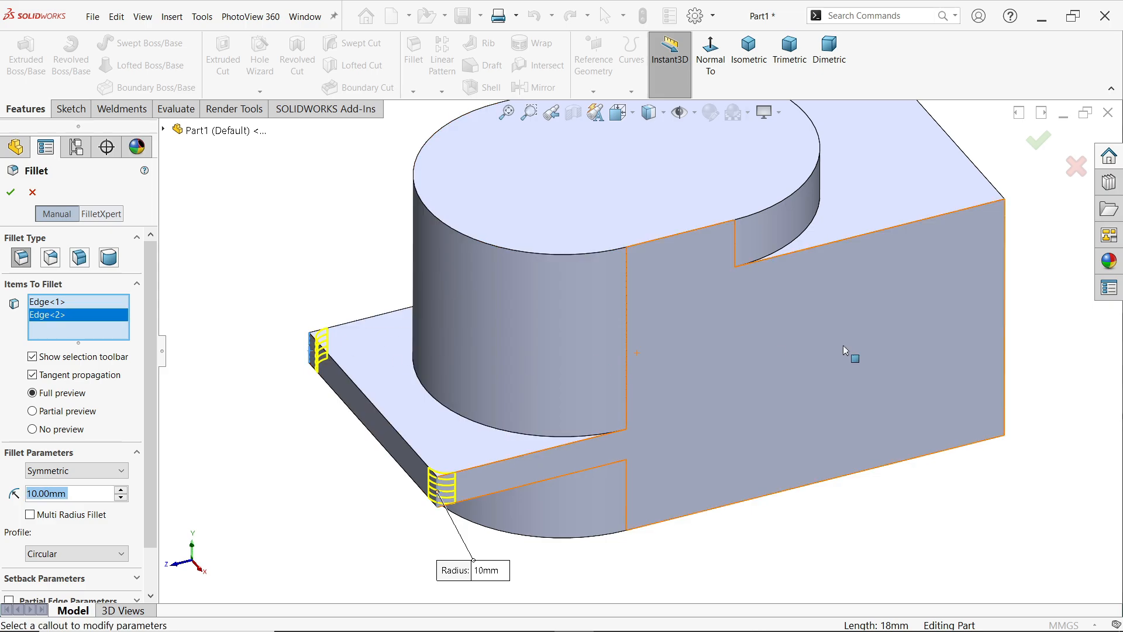
click(1005, 335)
scroll(905, 263, up, 3)
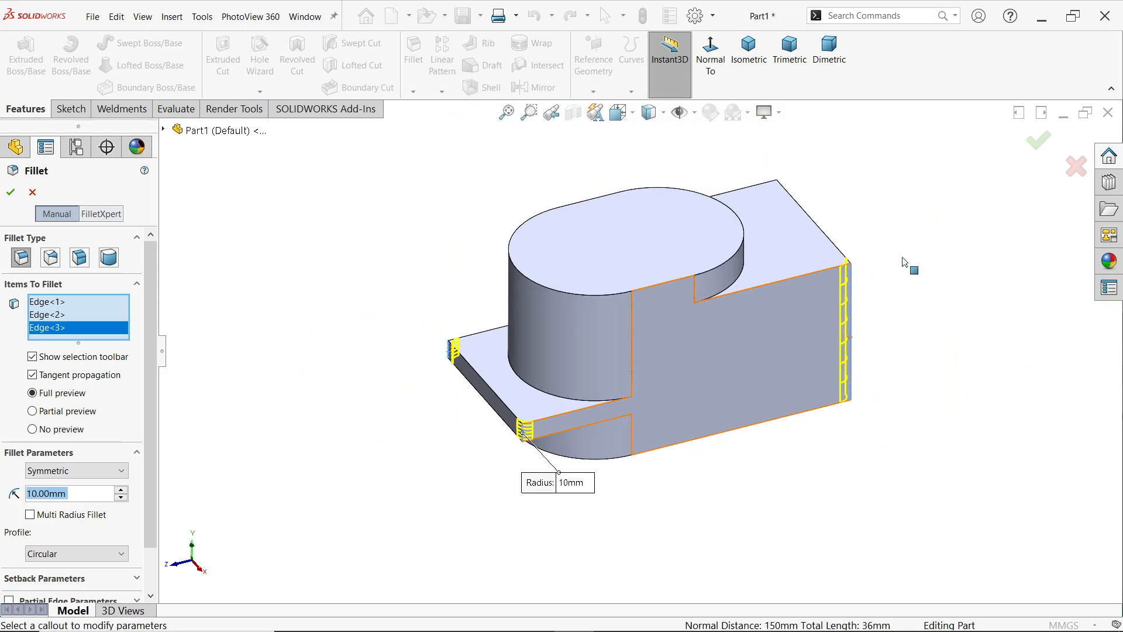
click(778, 201)
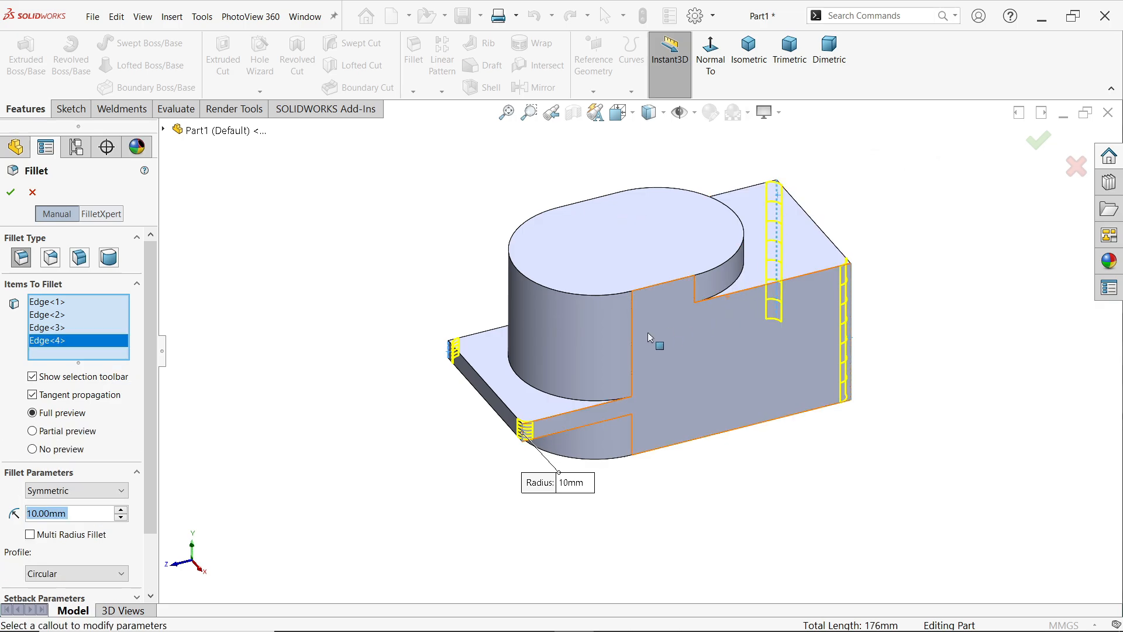
Set the symmetric corner fillet radius to 16 mm and create the fillet.
scroll(641, 342, down, 3)
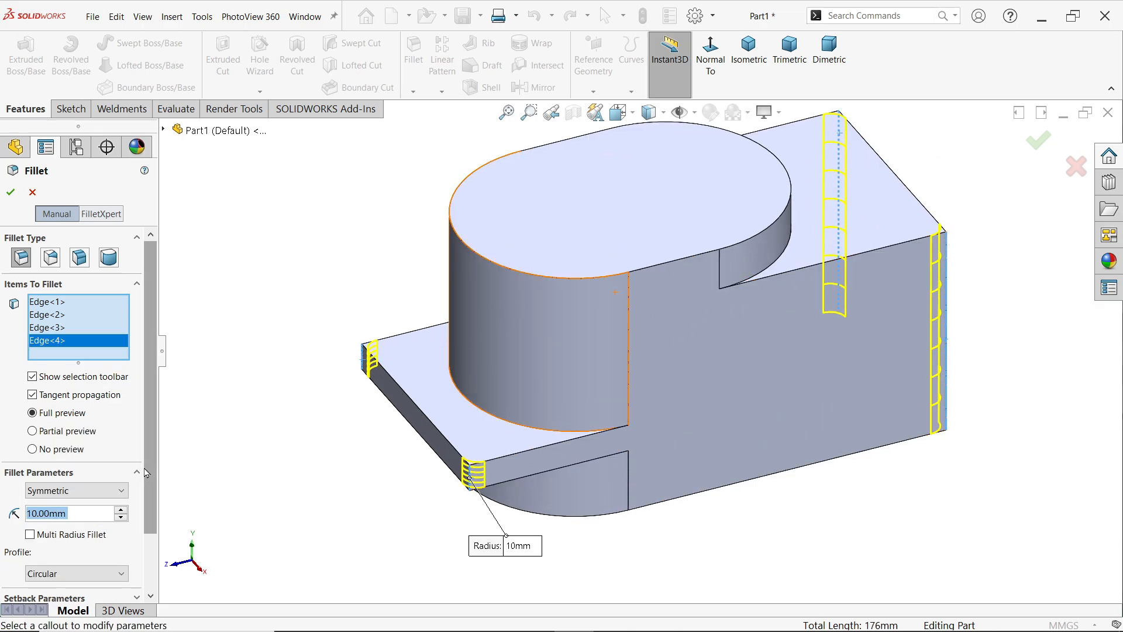
scroll(92, 458, down, 2)
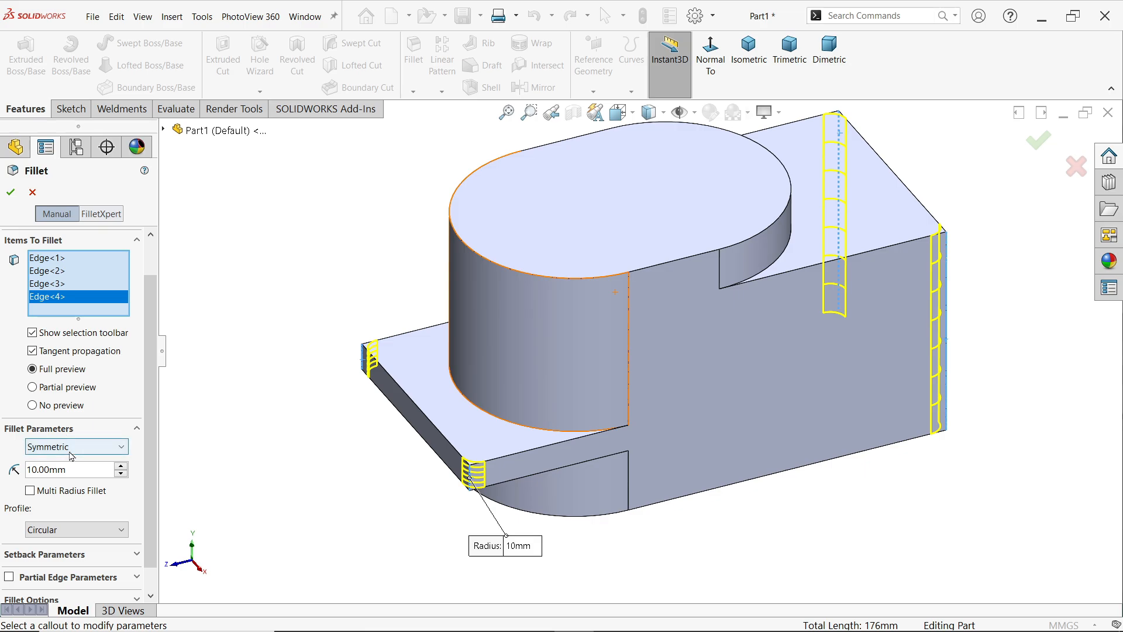
click(69, 447)
click(68, 460)
click(72, 471)
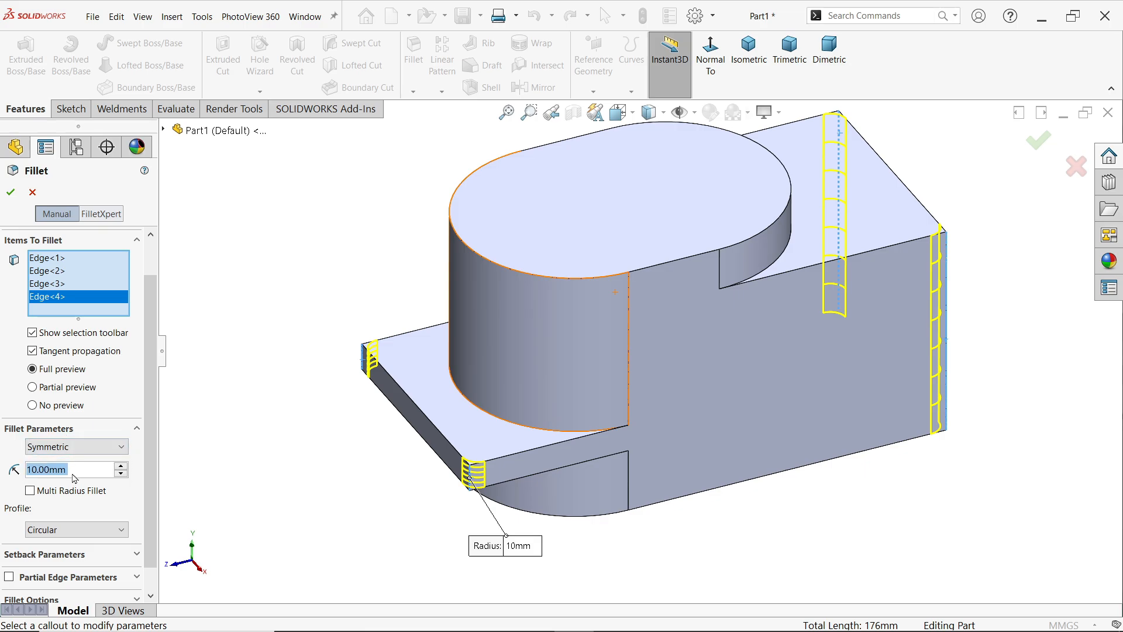
click(73, 473)
double_click(72, 473)
text(16)
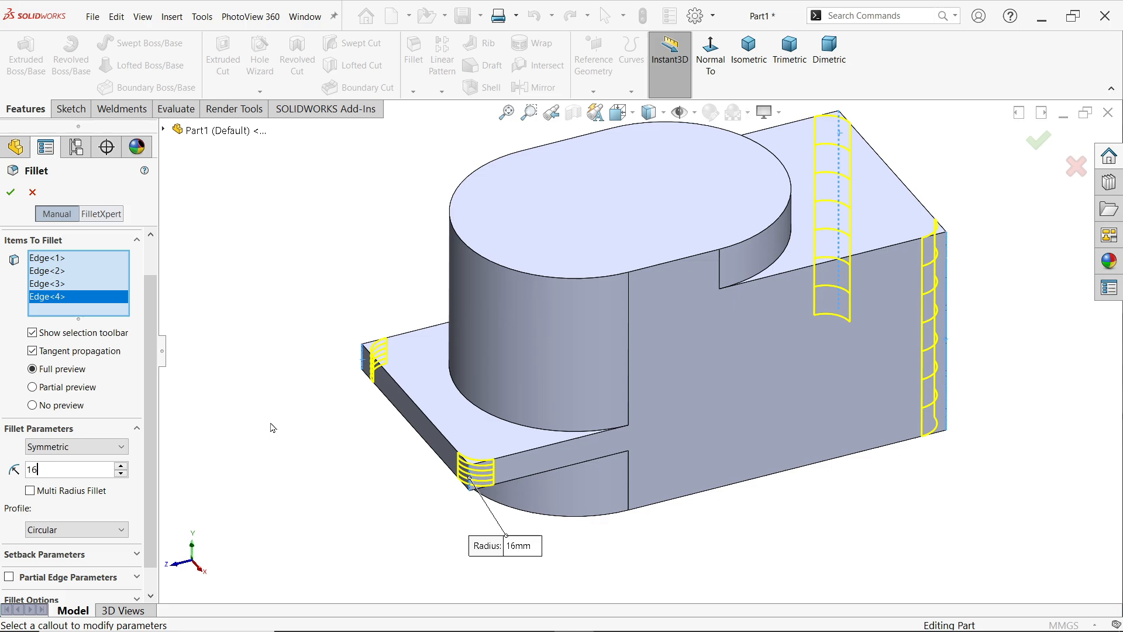
key(Return)
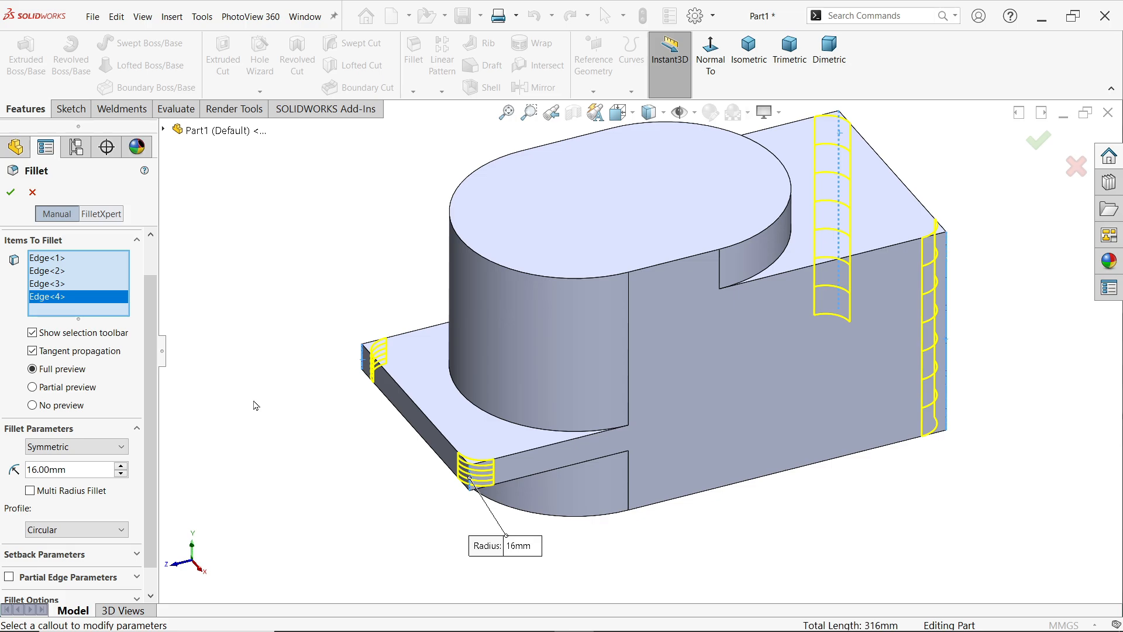
click(11, 193)
scroll(613, 378, up, 2)
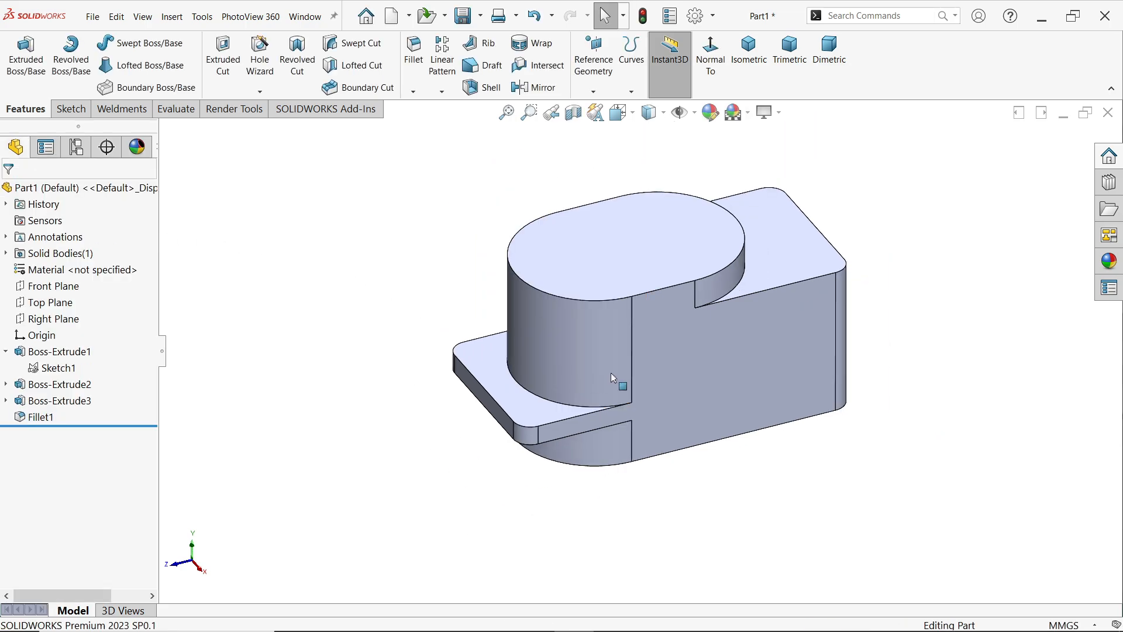
Consult the EXERCISE 200.1.PNG drawing for the stepped bottom boss dimensions, and start a sketch on the housing's flat bottom face in SOLIDWORKS.
middle_drag(613, 377, 673, 373)
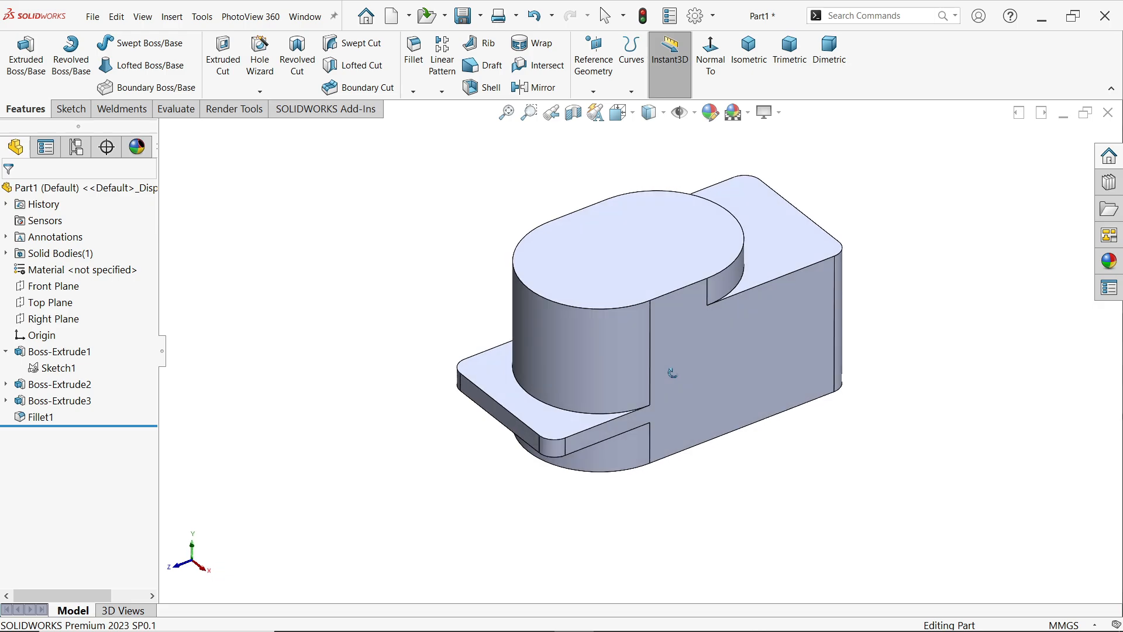
scroll(763, 289, down, 2)
key(alt+Tab)
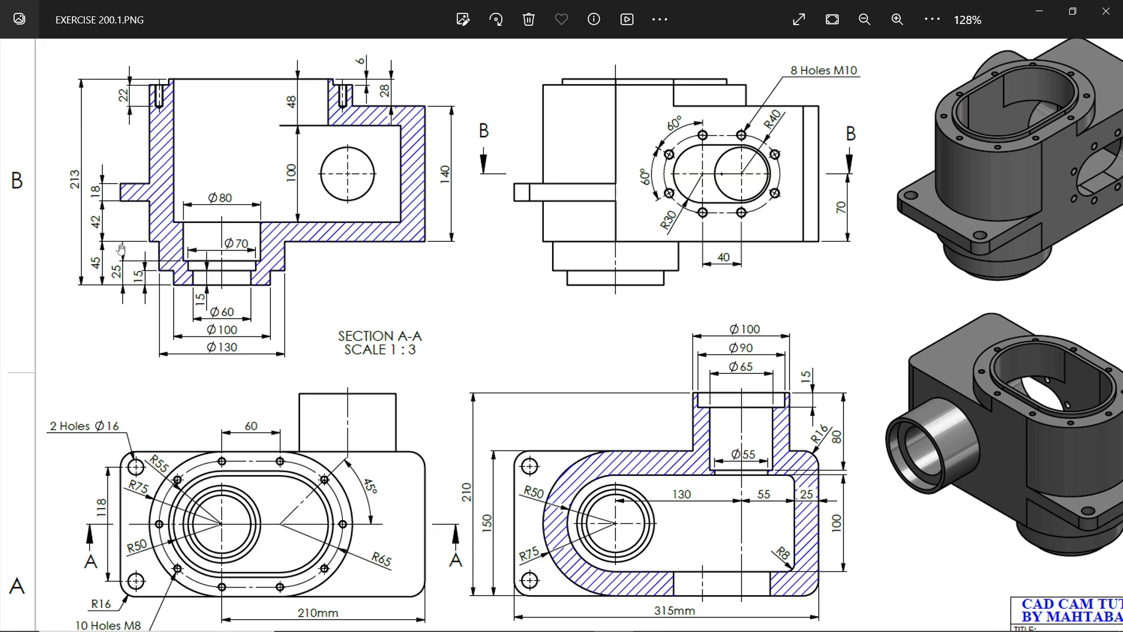
scroll(117, 240, up, 3)
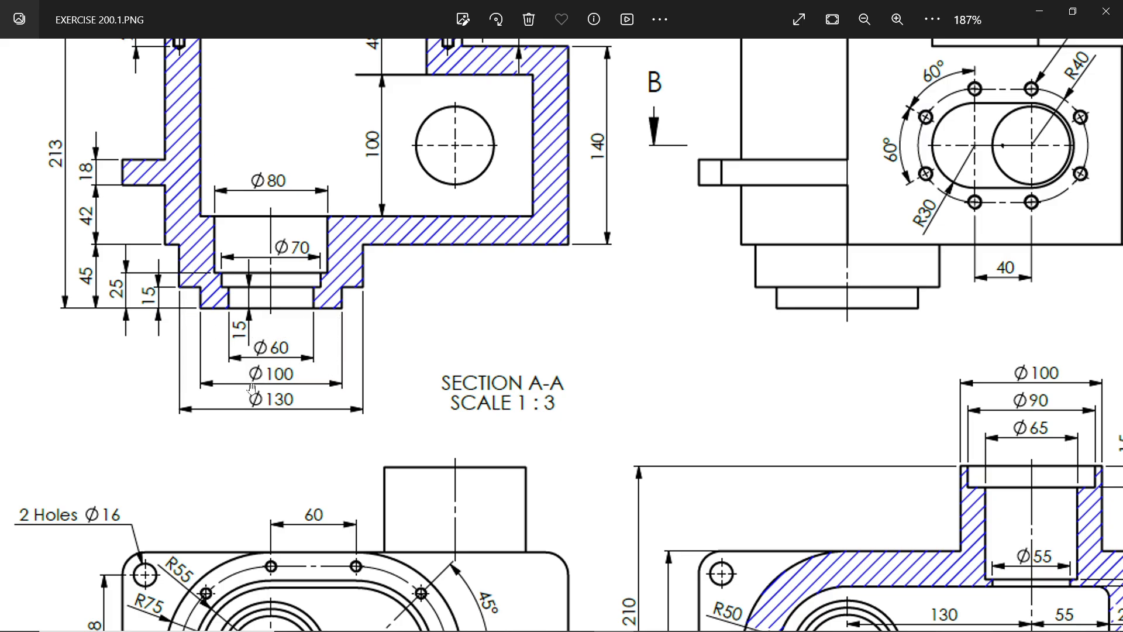
click(1040, 12)
scroll(819, 254, up, 1)
middle_drag(700, 434, 658, 126)
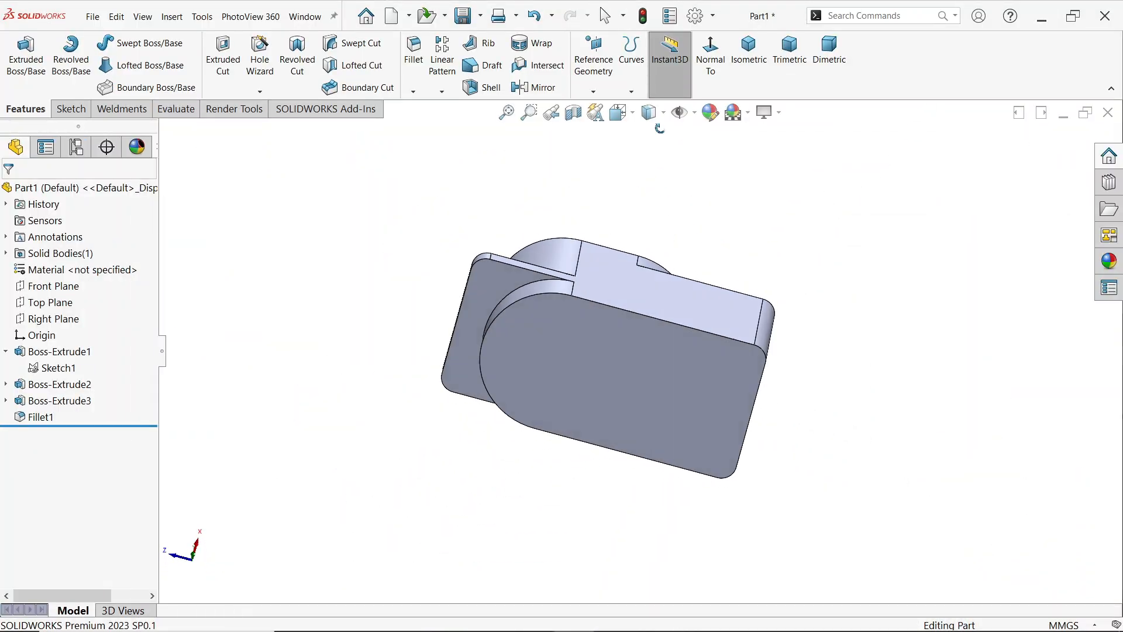
click(551, 351)
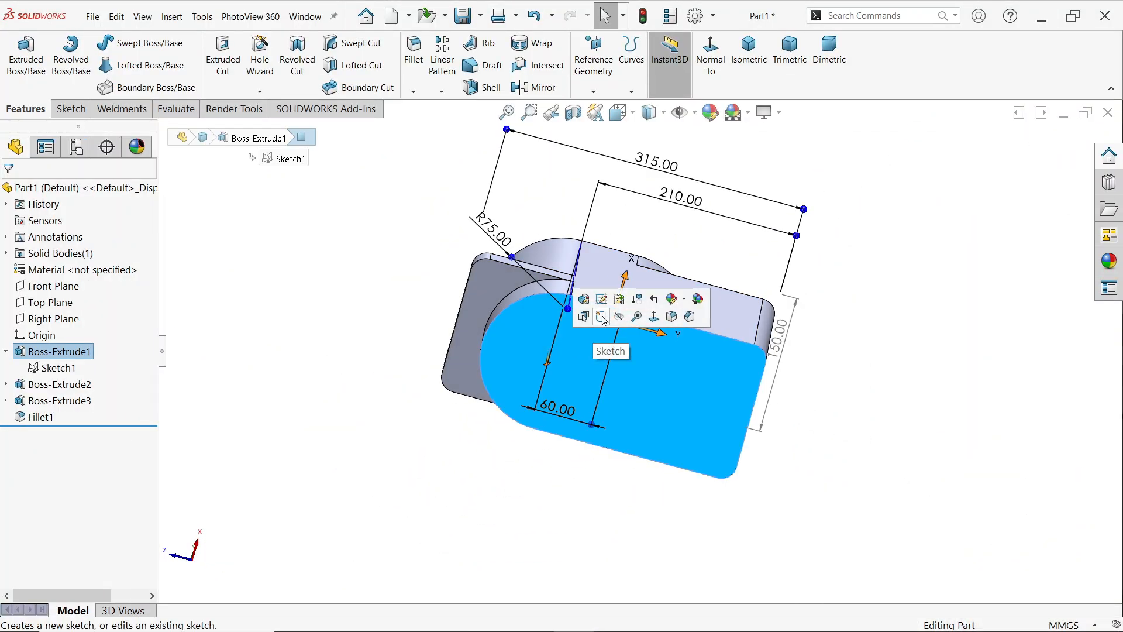
click(601, 316)
Draw two concentric circles centred on the origin, with diameters of 130 mm and 100 mm.
click(128, 43)
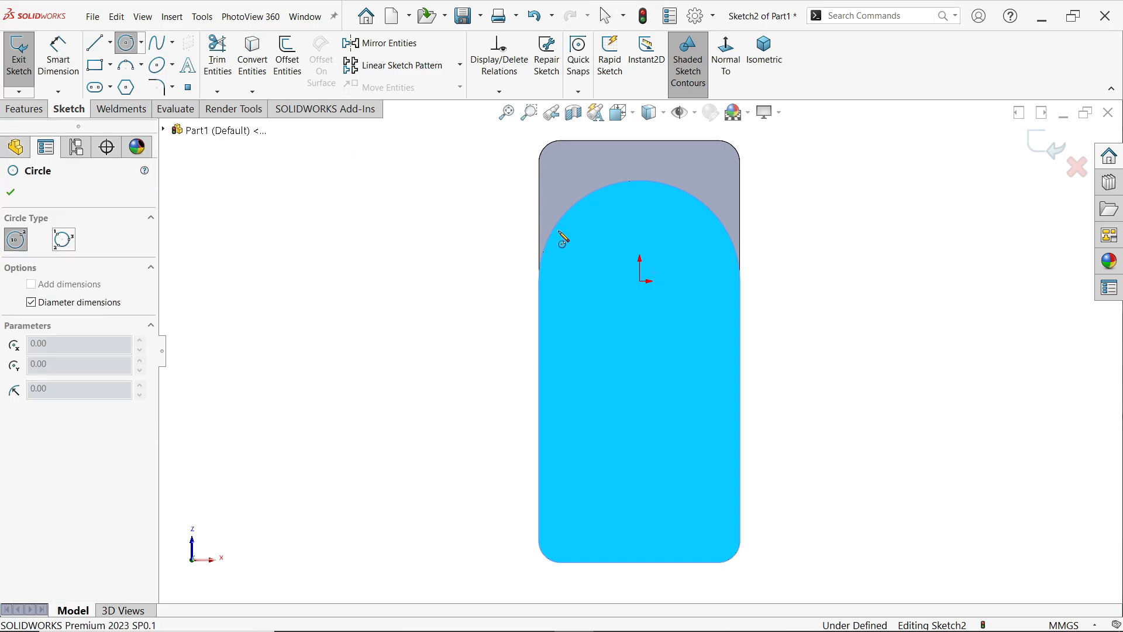
click(640, 282)
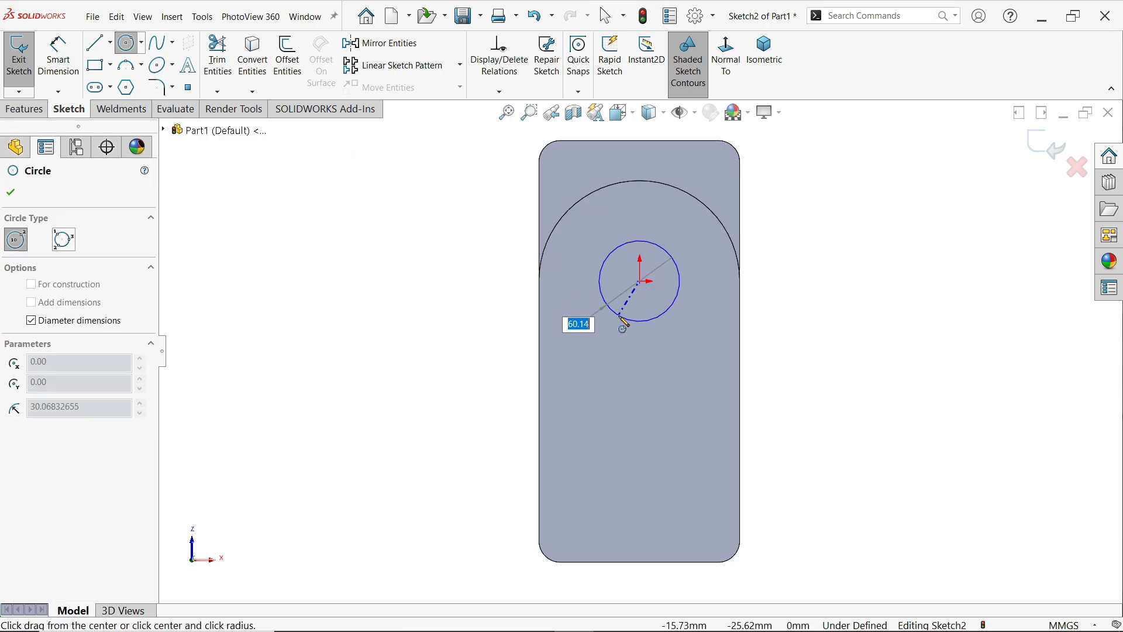
text(130)
key(Return)
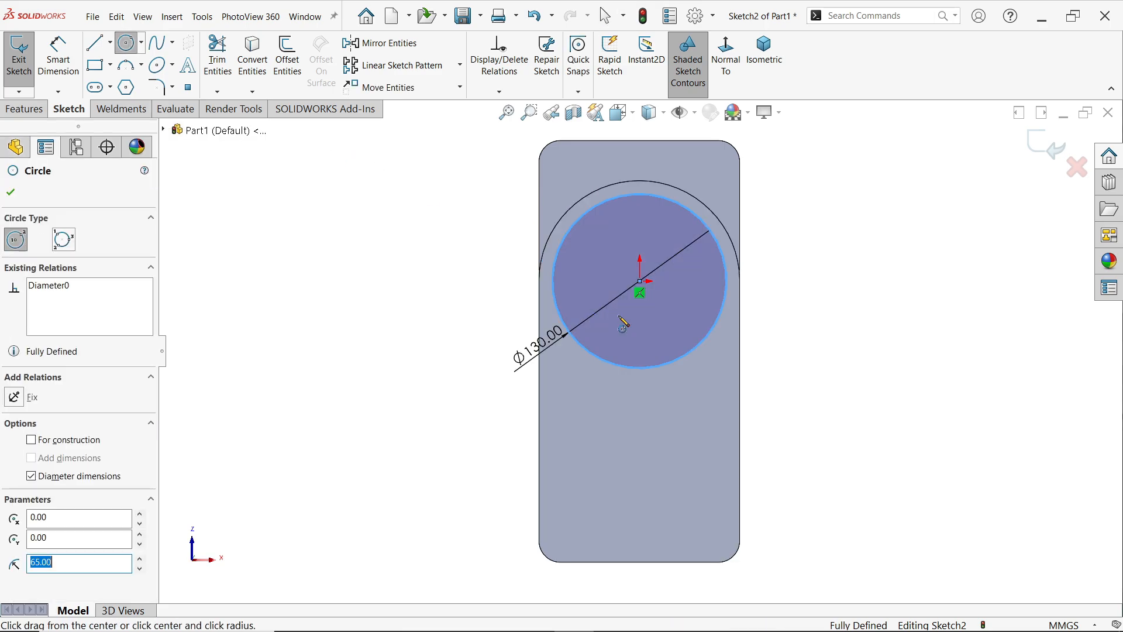
click(641, 282)
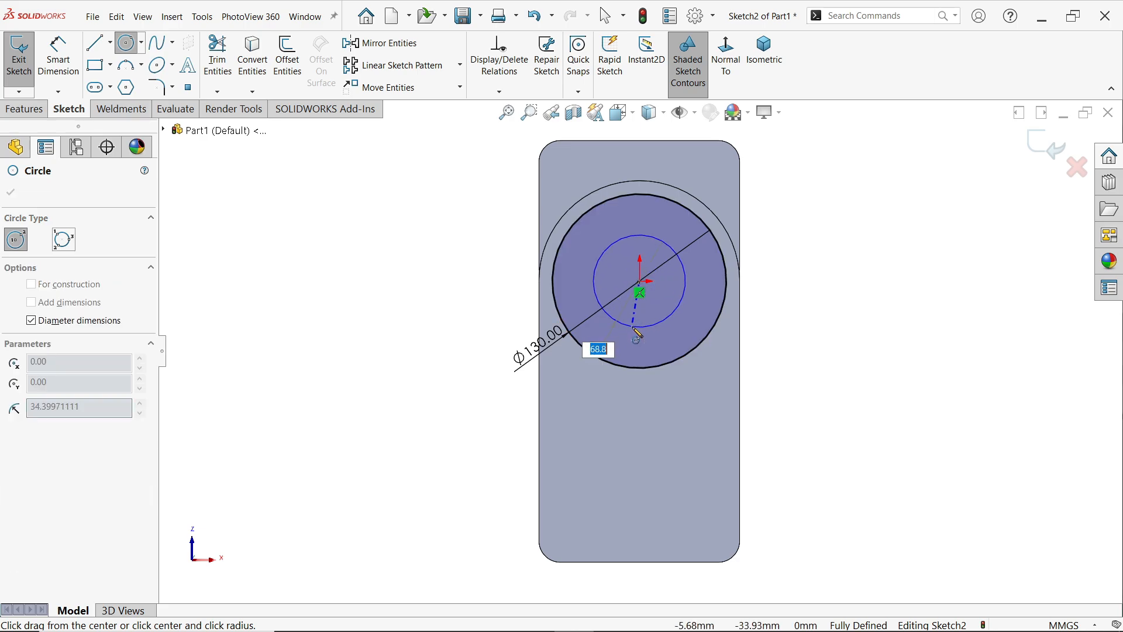
key(Return)
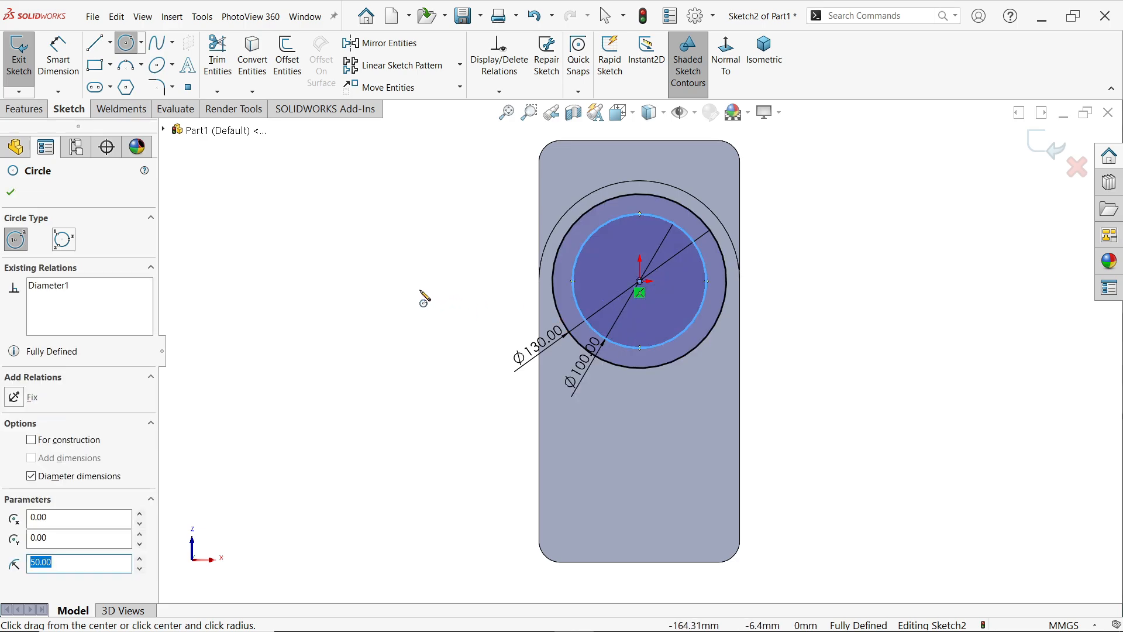
key(Escape)
Extrude the full area of the 130 mm circle as a blind boss, 45-15 (30 mm) outward from the bottom face with merged result.
click(23, 108)
click(26, 59)
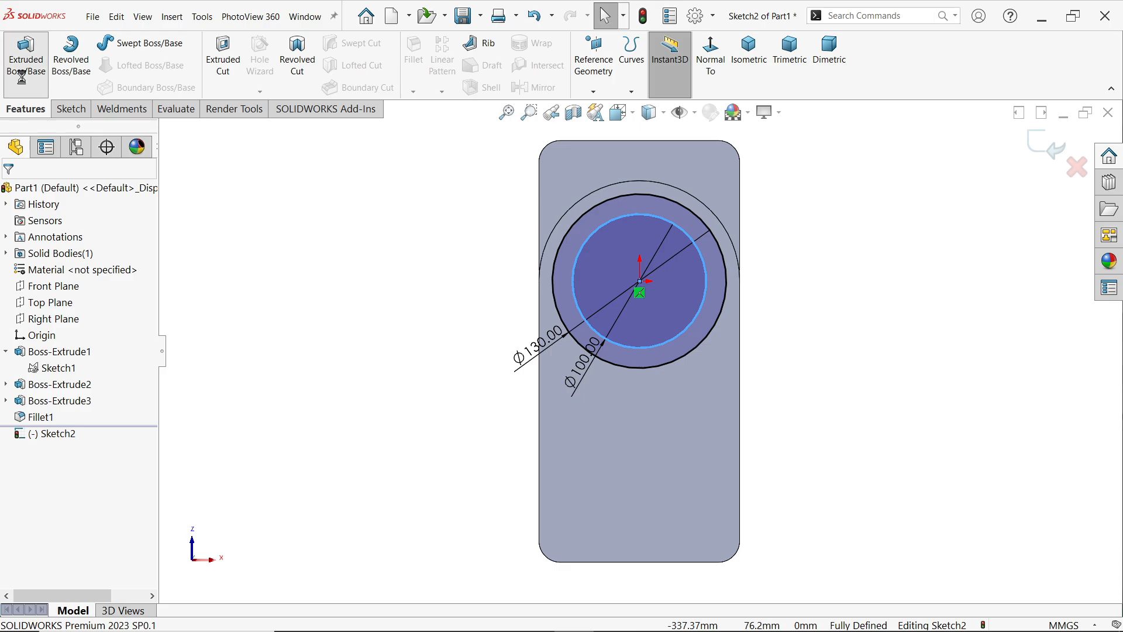
scroll(608, 409, down, 5)
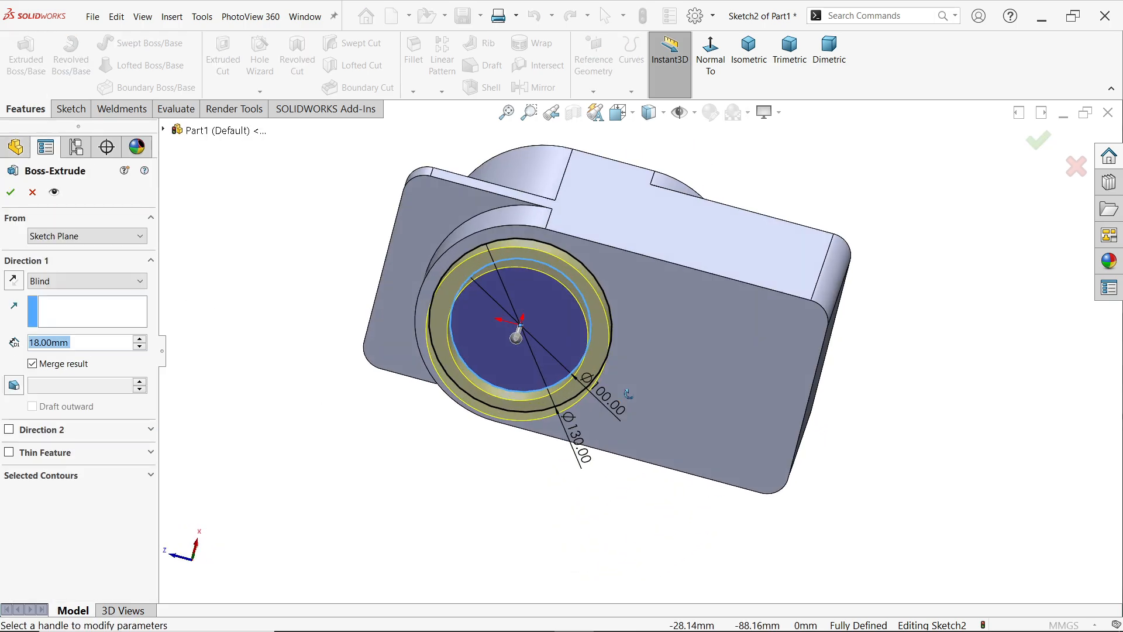
click(48, 475)
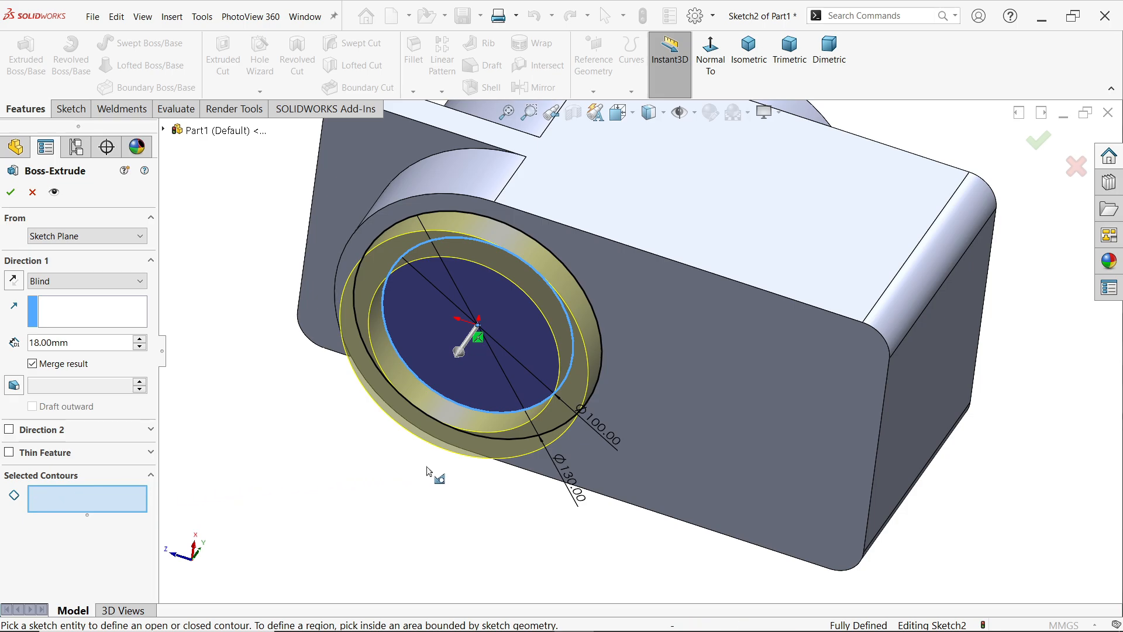
click(595, 397)
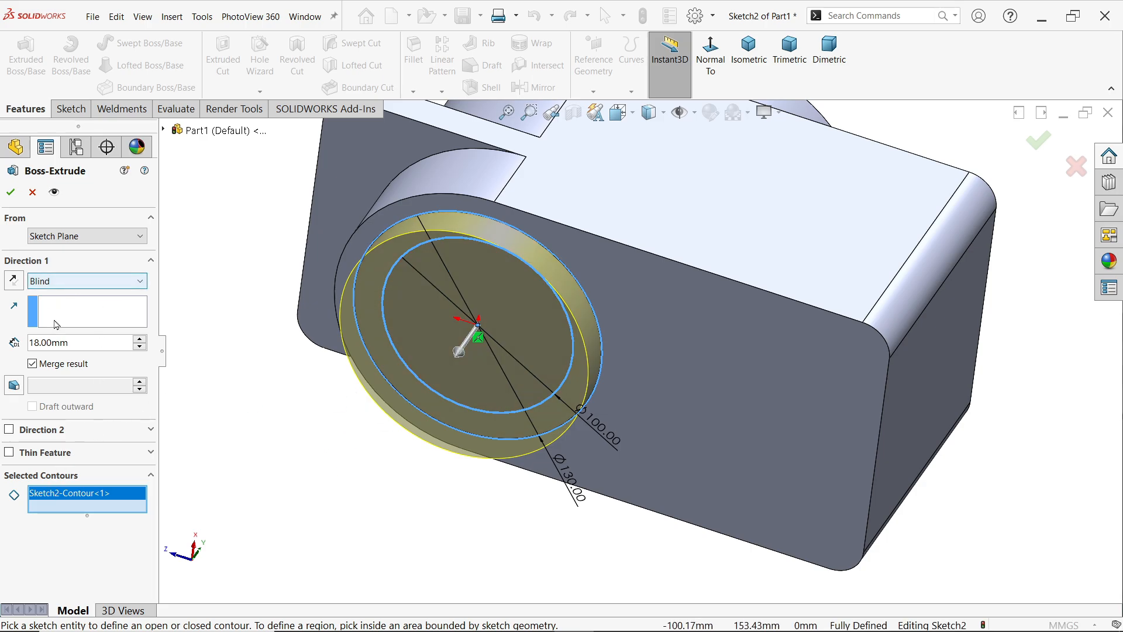
double_click(76, 340)
text(45)
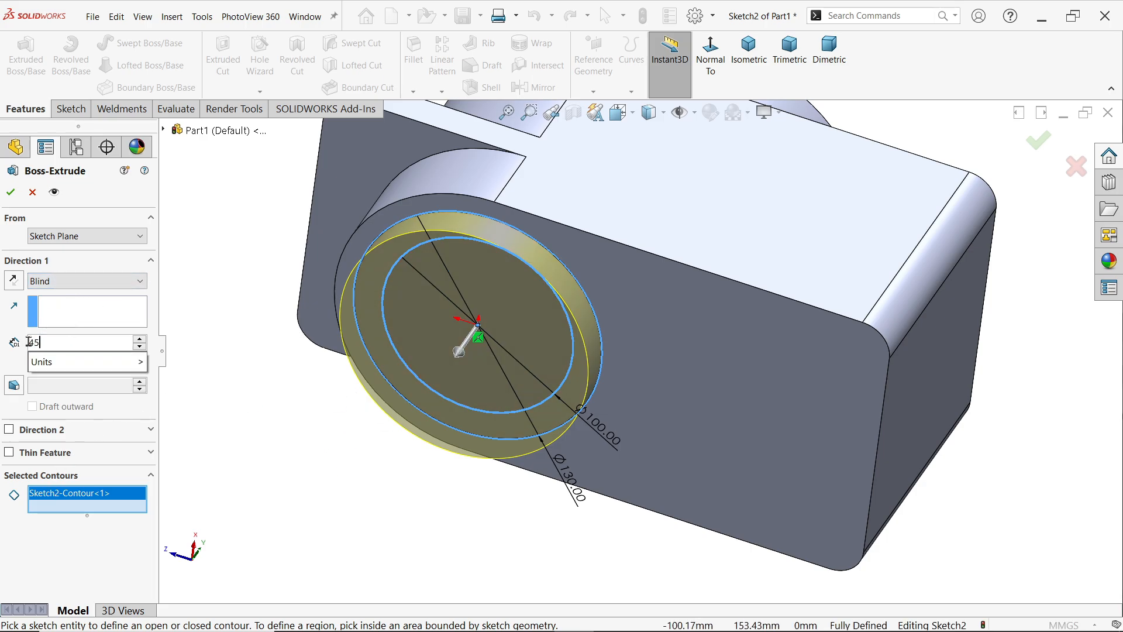
text(-15)
key(Return)
middle_drag(231, 388, 227, 405)
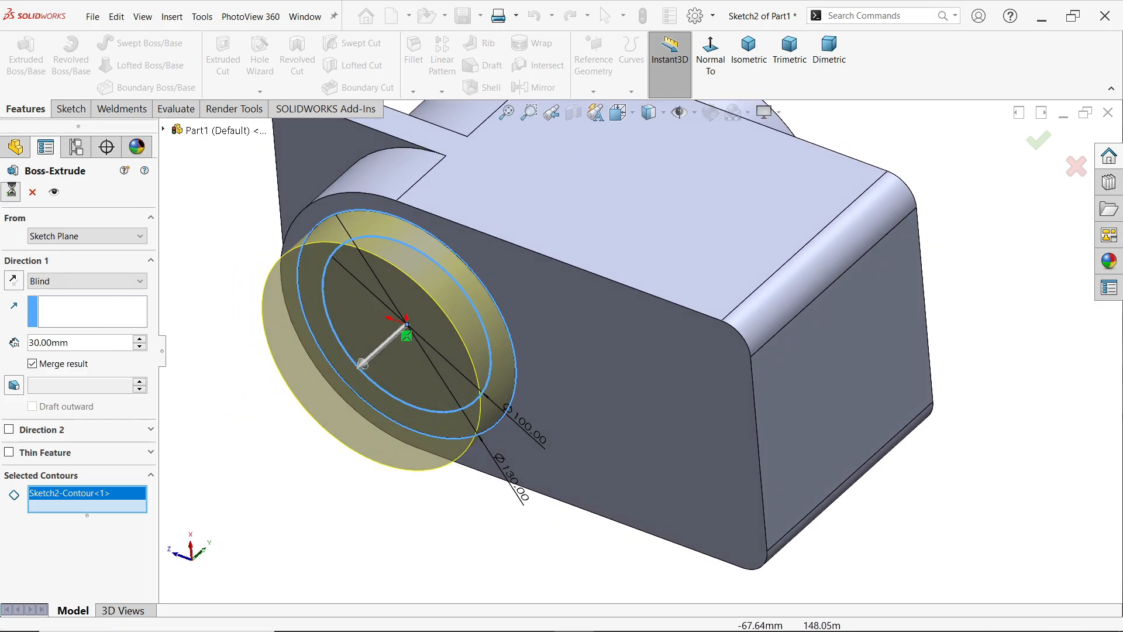
click(10, 191)
Reuse the two-circle sketch to extrude the 100 mm circle as a blind boss, 45 mm outward from the bottom face with merged result.
click(7, 434)
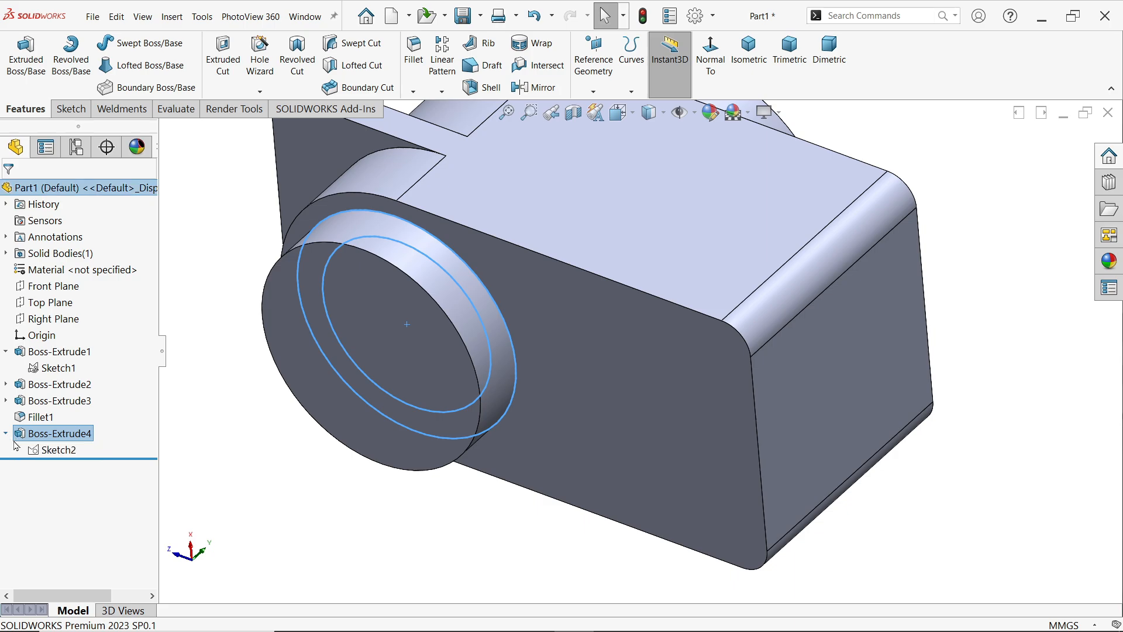
click(53, 450)
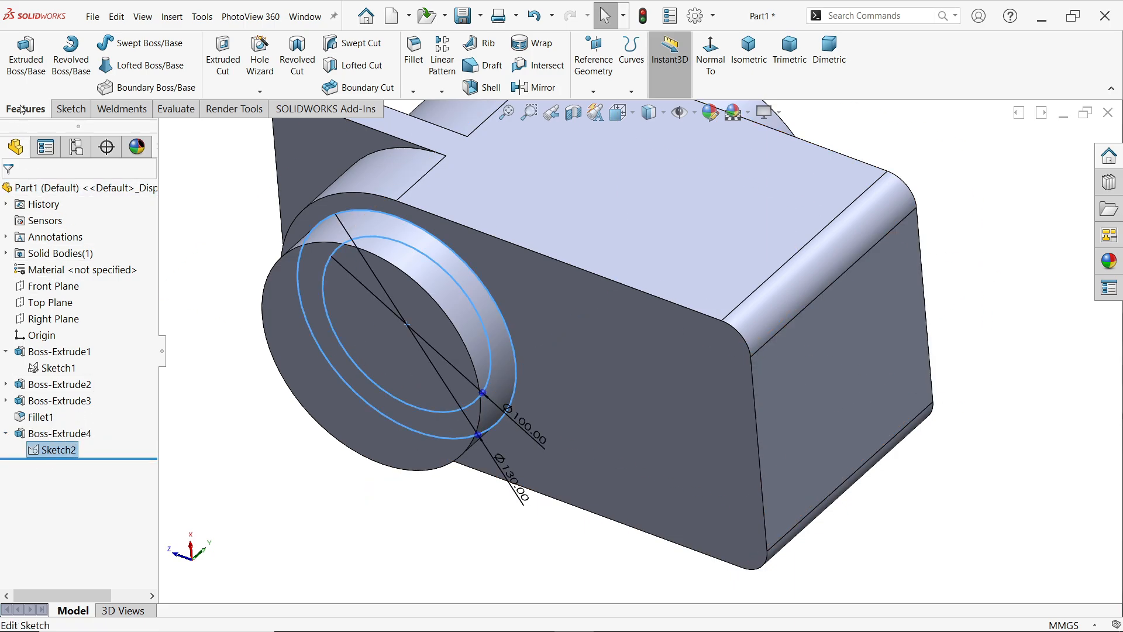
click(24, 73)
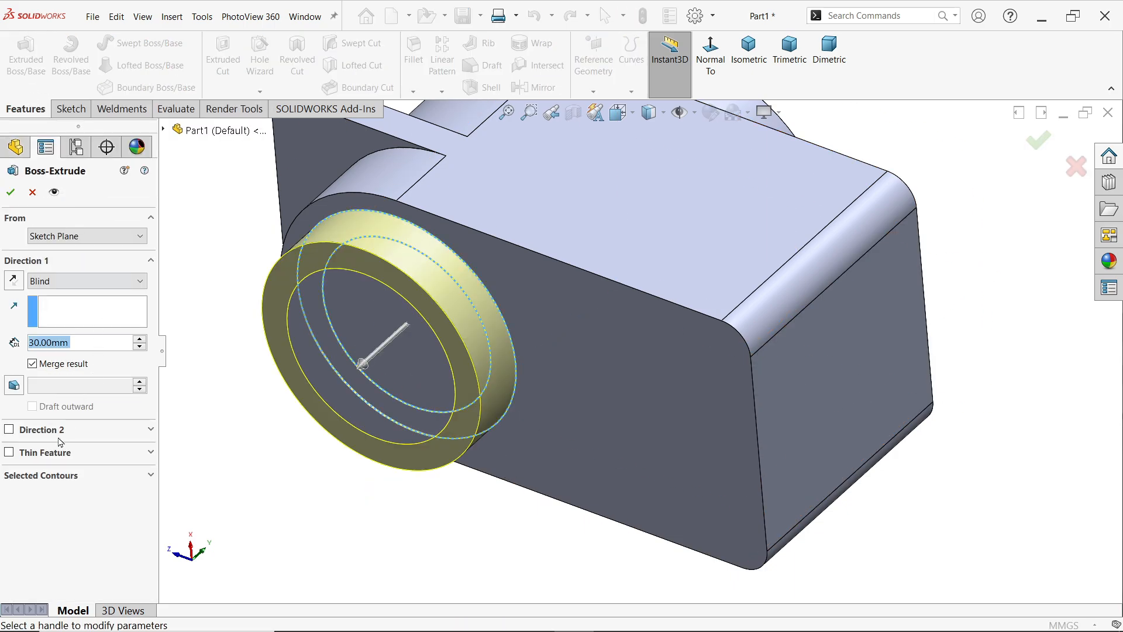
click(53, 475)
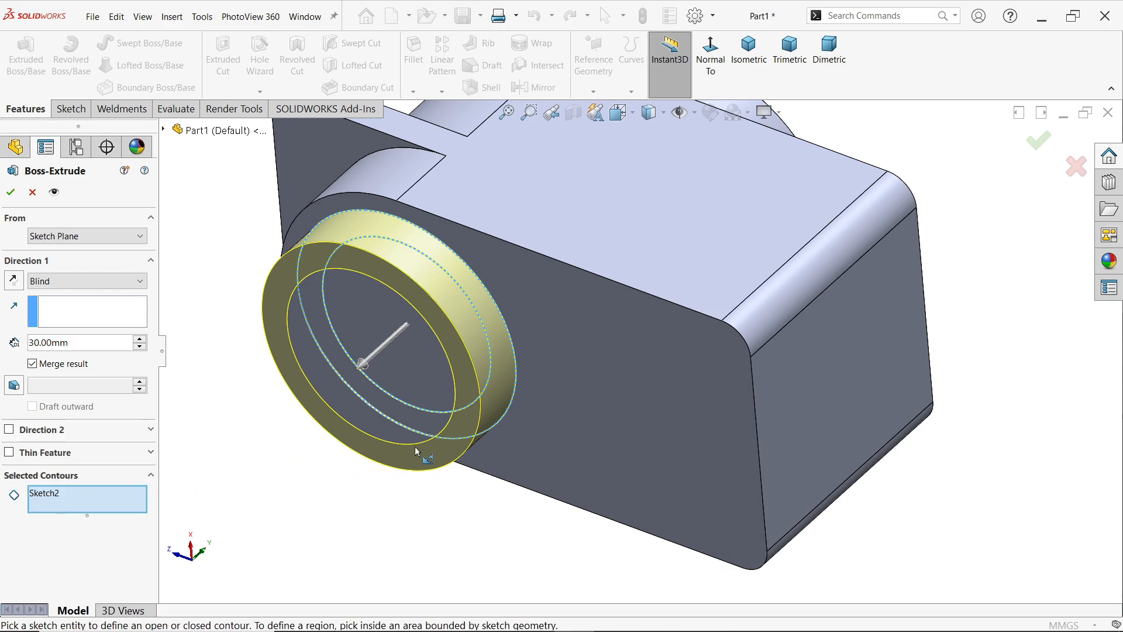
click(485, 391)
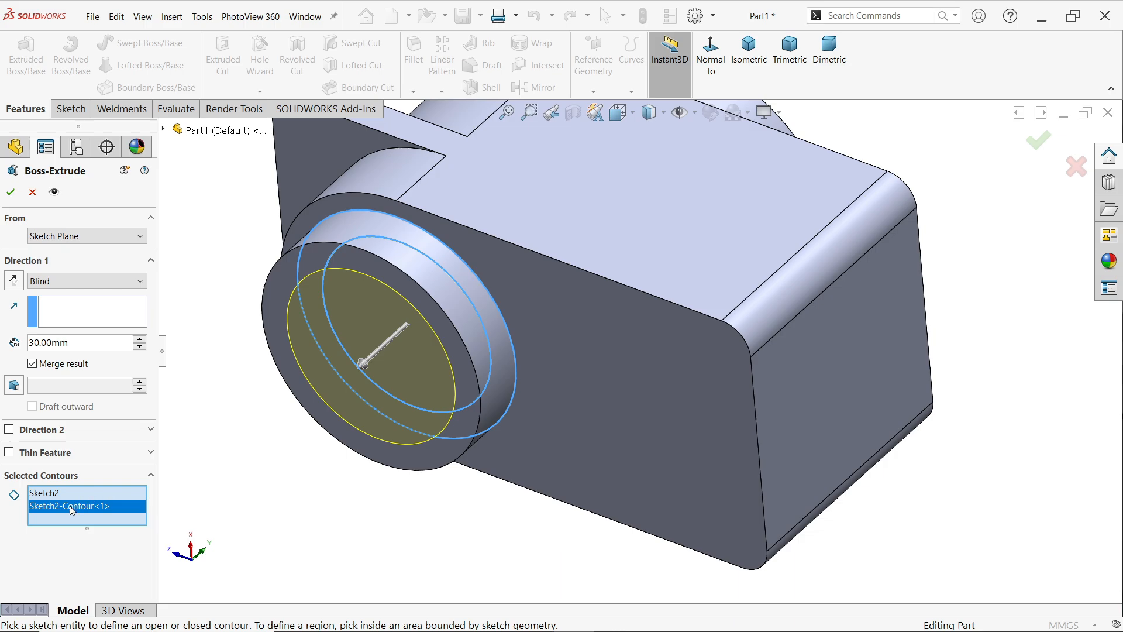
key(ctrl+a)
text(45)
key(Return)
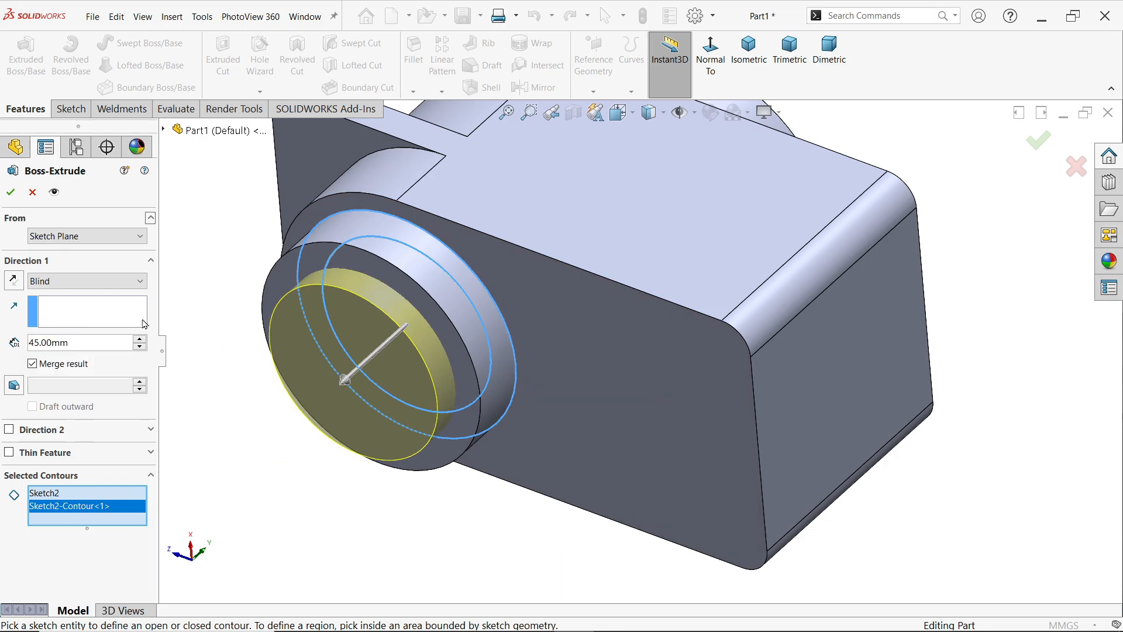
click(9, 196)
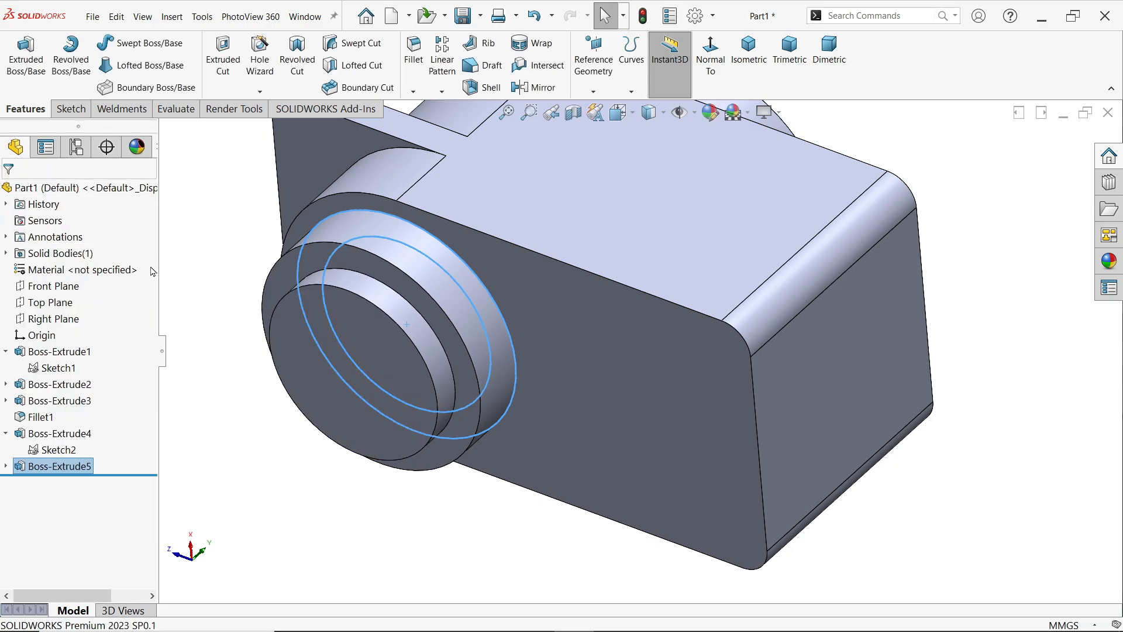
Switch to the EXERCISE 200.1.PNG drawing and examine the section and plan views for the top opening and inner cavity dimensions.
scroll(261, 371, up, 2)
middle_drag(285, 375, 444, 363)
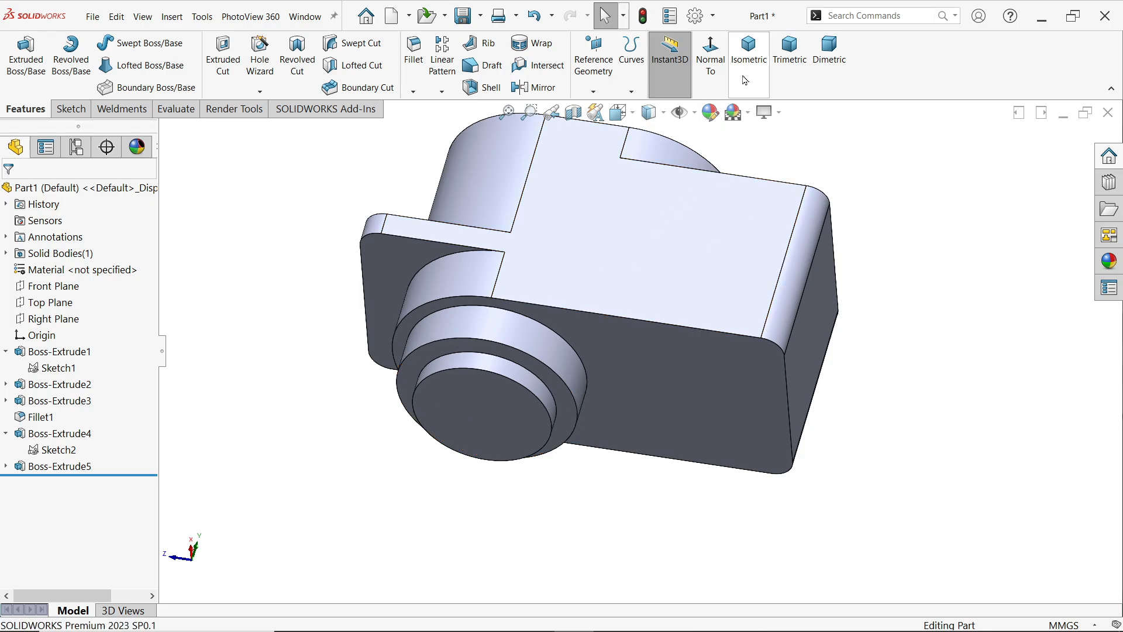
click(748, 52)
key(alt+Tab)
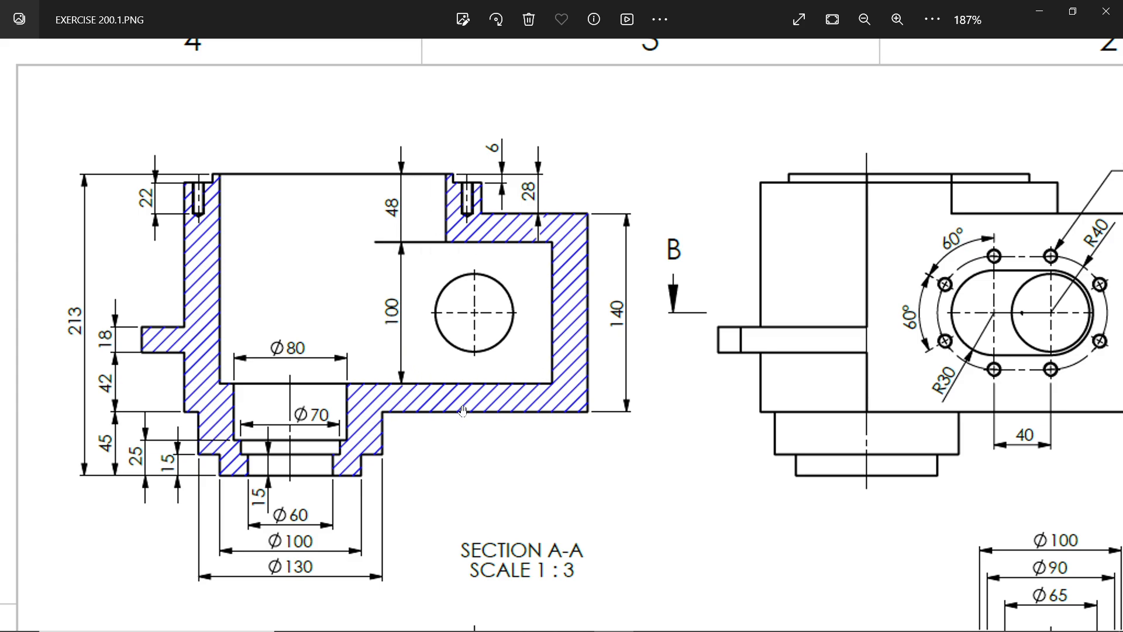
scroll(462, 409, down, 5)
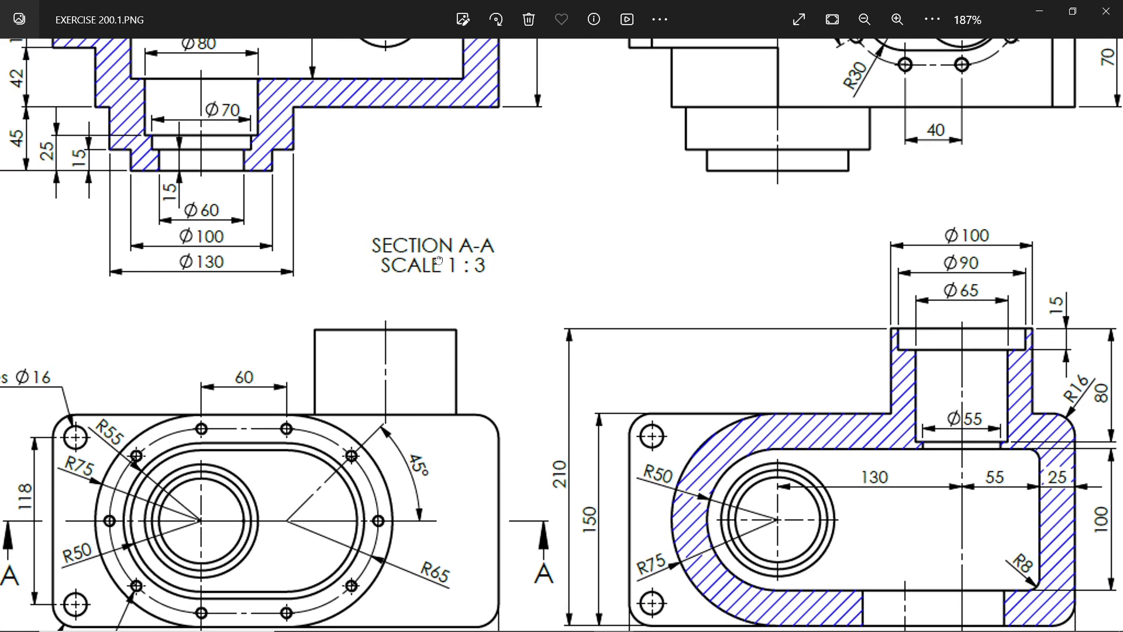
mouse_move(438, 260)
mouse_down()
mouse_move(421, 427)
mouse_move(387, 453)
mouse_up()
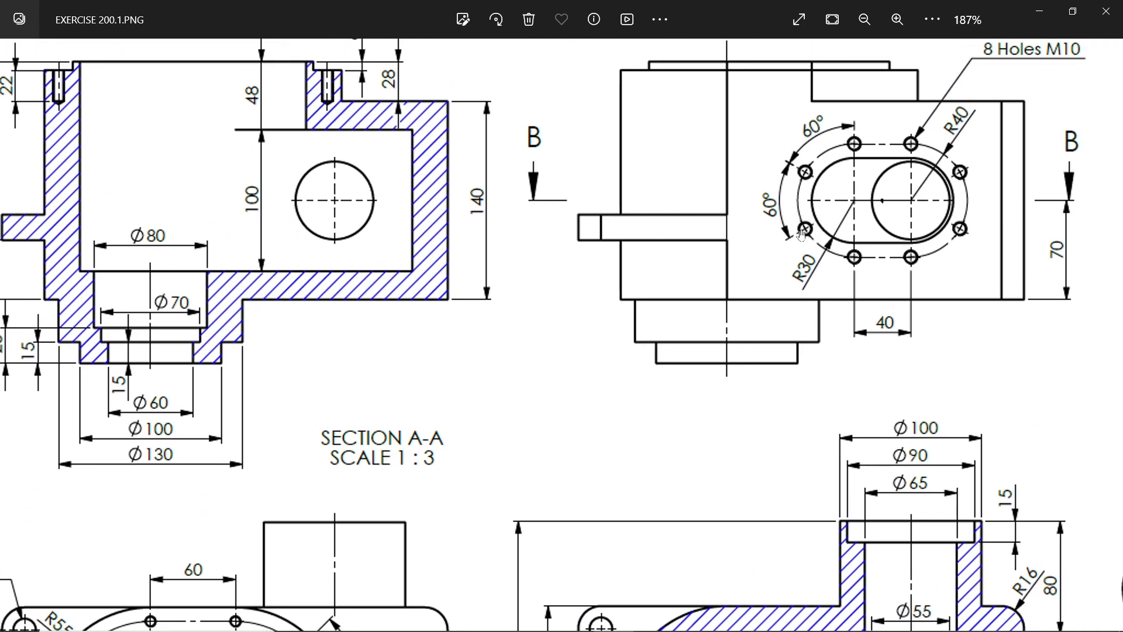
drag(653, 392, 691, 113)
drag(700, 248, 598, 237)
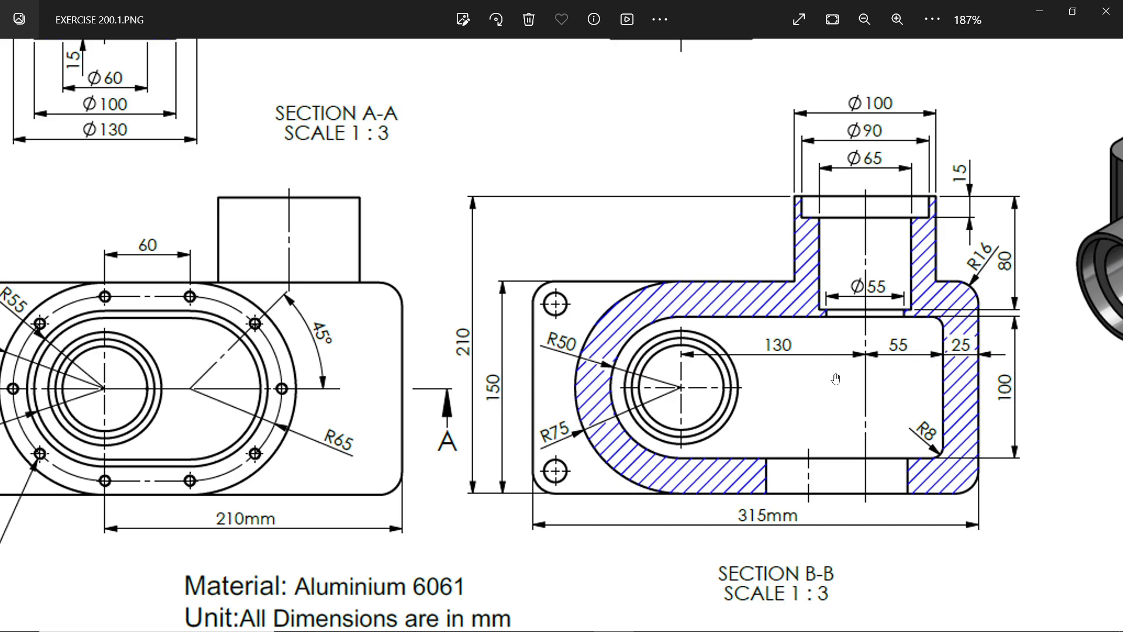
drag(645, 205, 921, 437)
drag(756, 249, 781, 434)
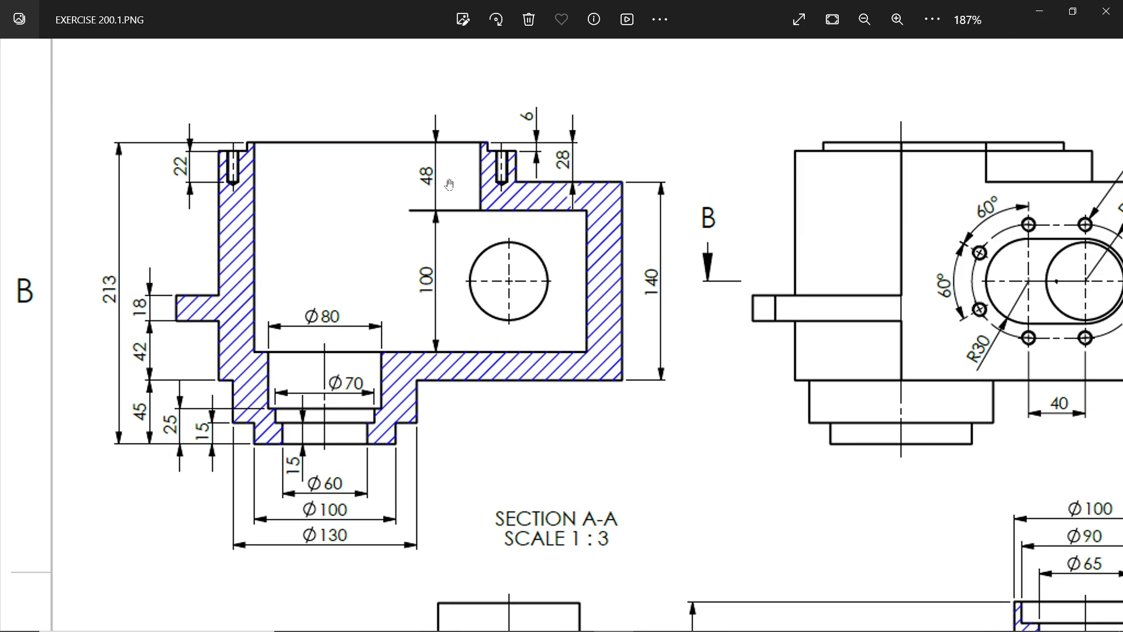
scroll(462, 176, down, 3)
scroll(483, 254, down, 3)
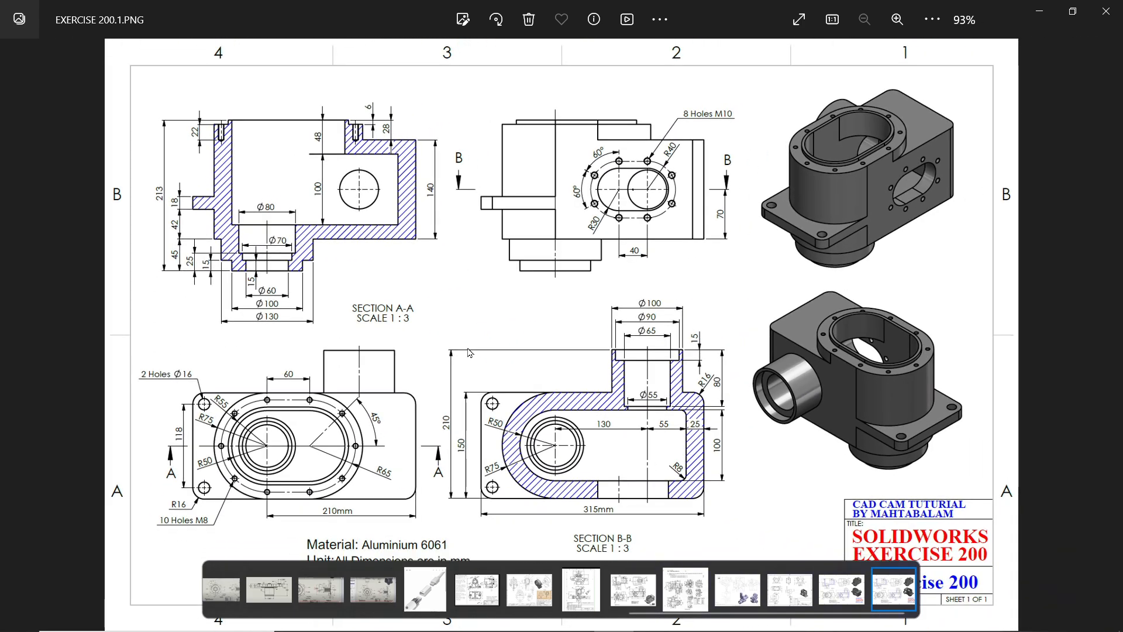
scroll(462, 332, up, 2)
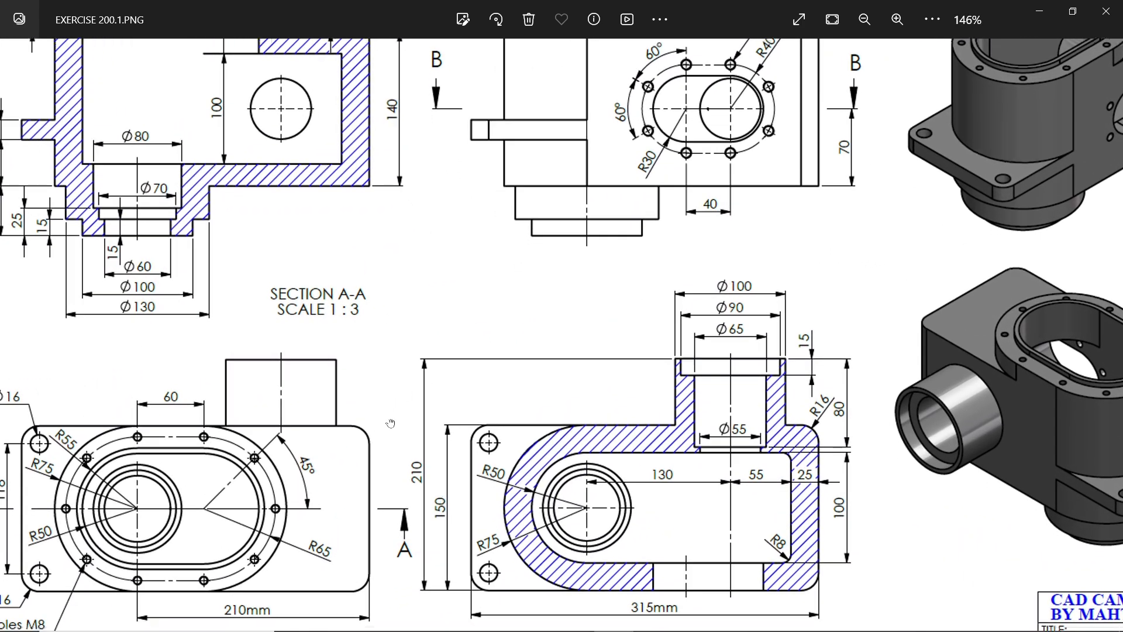
drag(389, 424, 522, 324)
scroll(259, 403, up, 1)
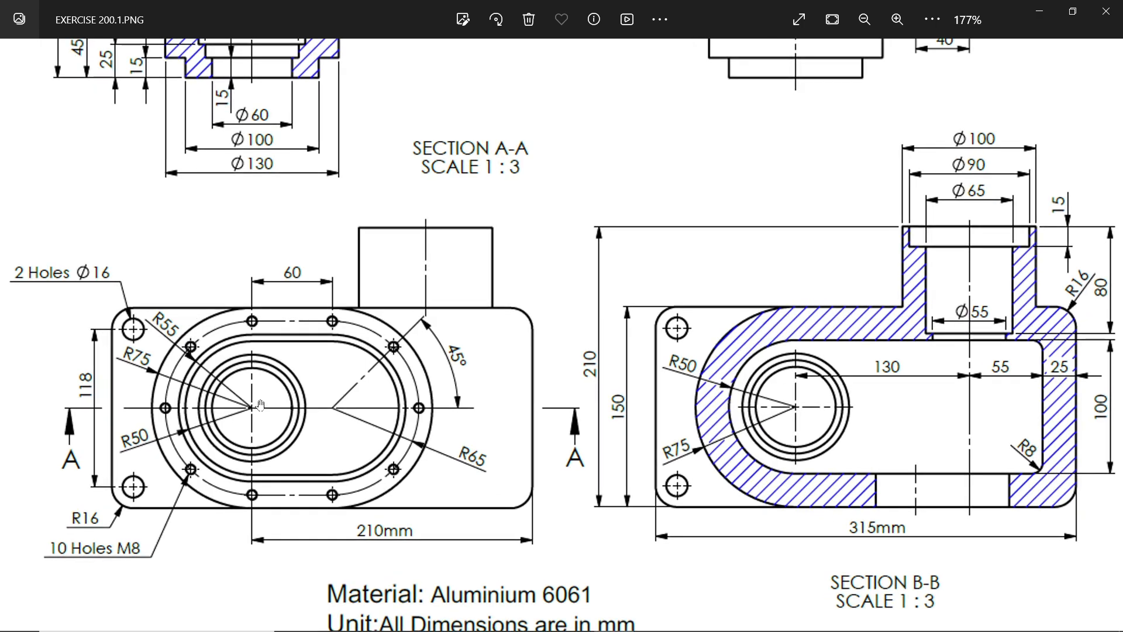
scroll(200, 419, up, 1)
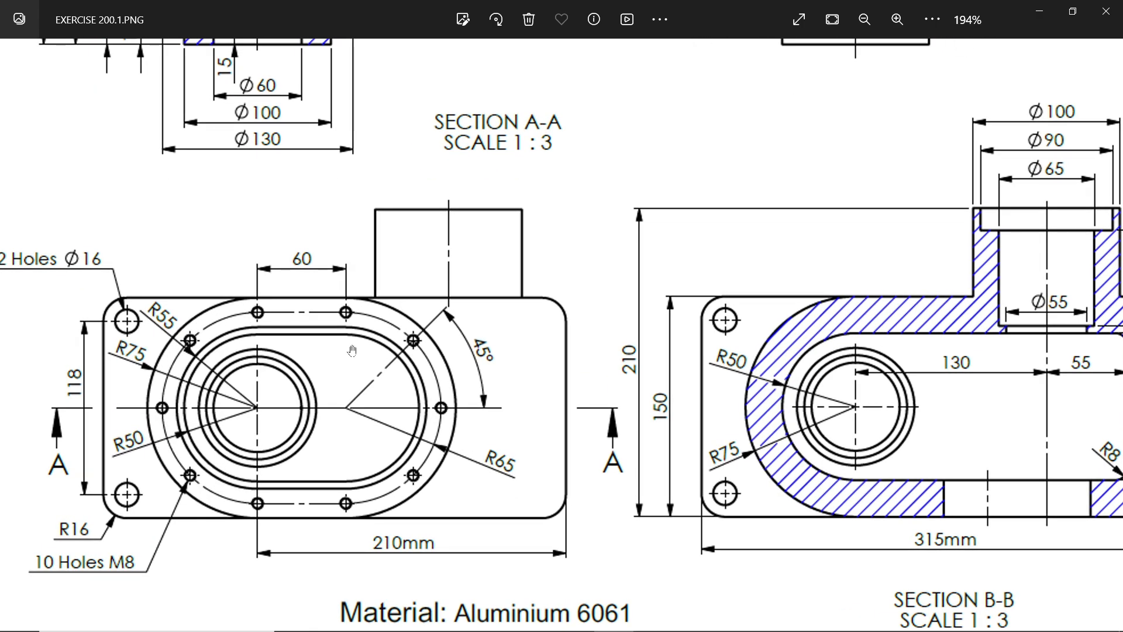
click(1041, 16)
In SOLIDWORKS, sketch a vertical straight slot on the oval body's top face, from the origin, about 59 mm between centres and 46 mm end radius.
click(643, 256)
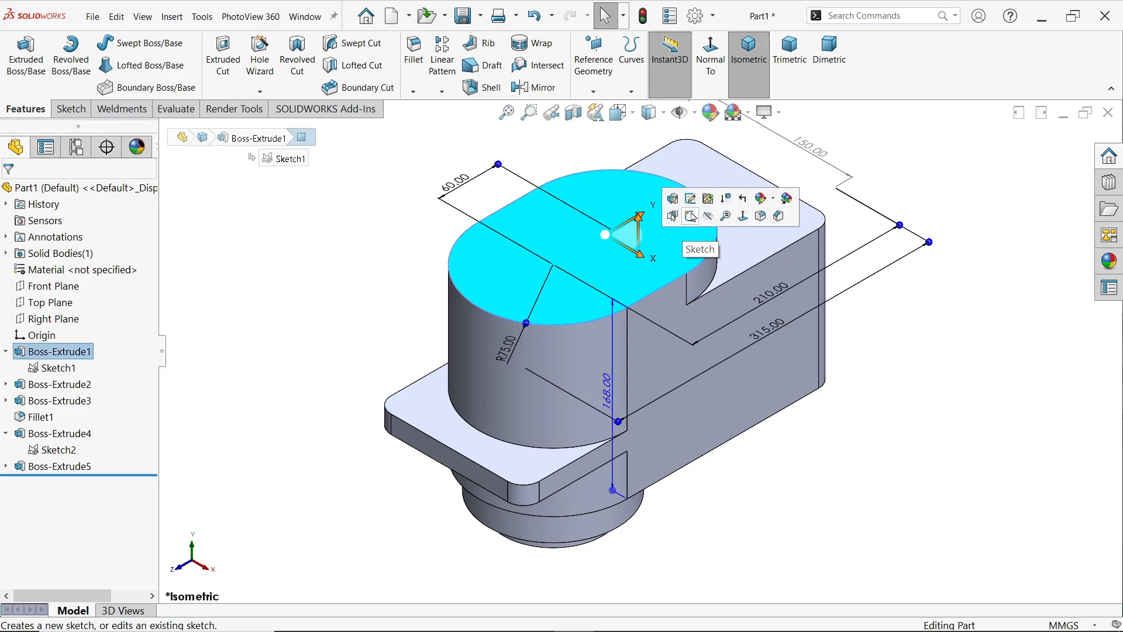
click(690, 216)
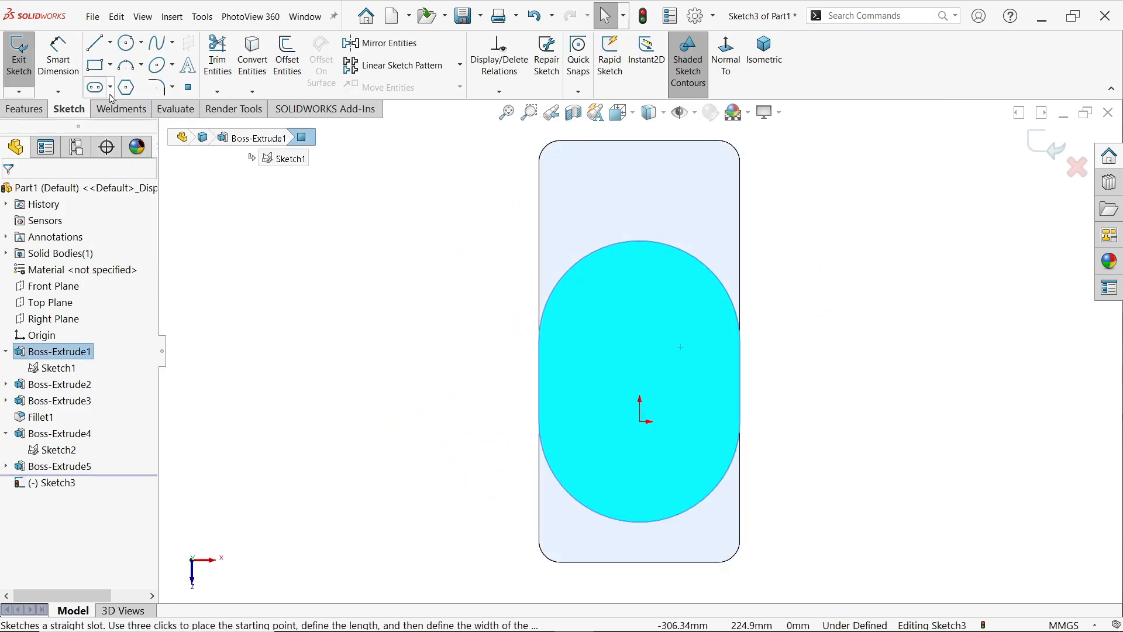
click(110, 87)
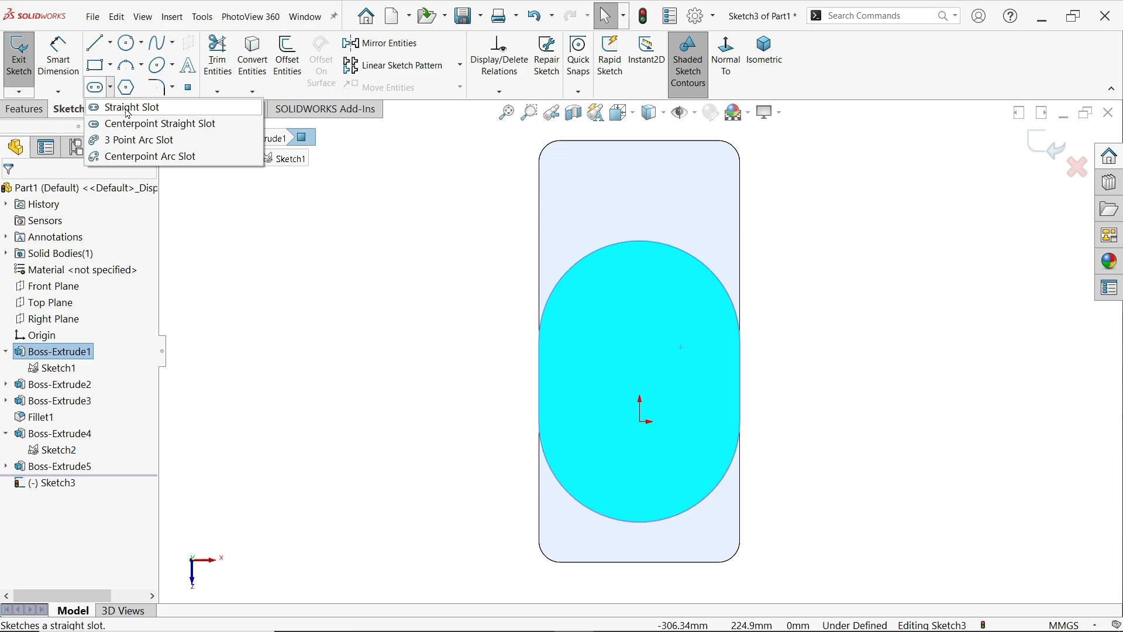
click(128, 107)
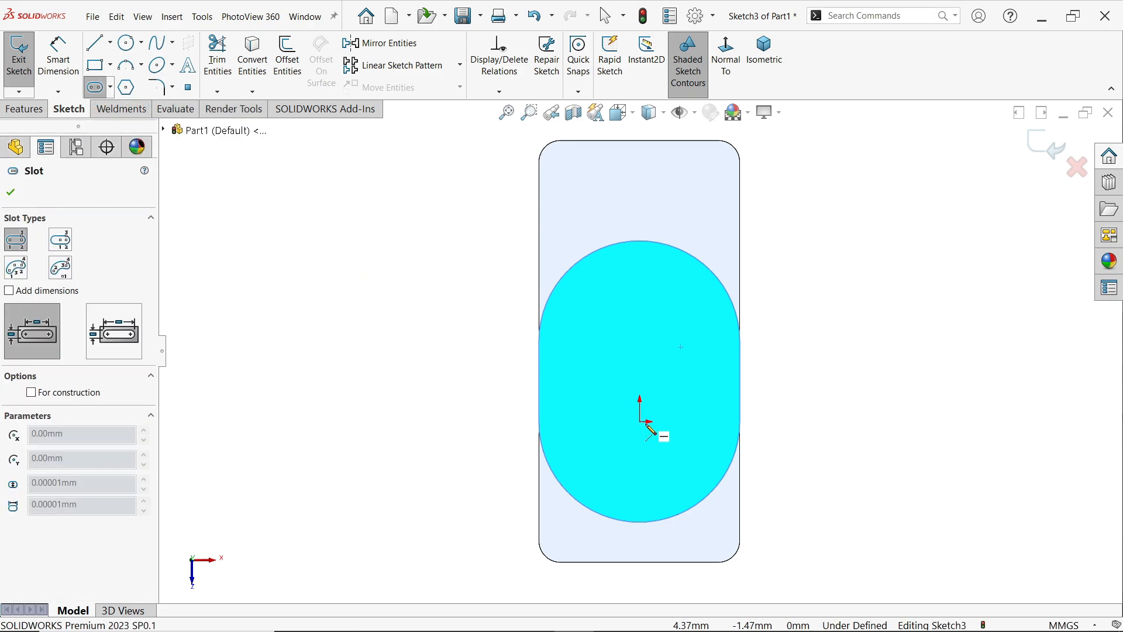
click(641, 421)
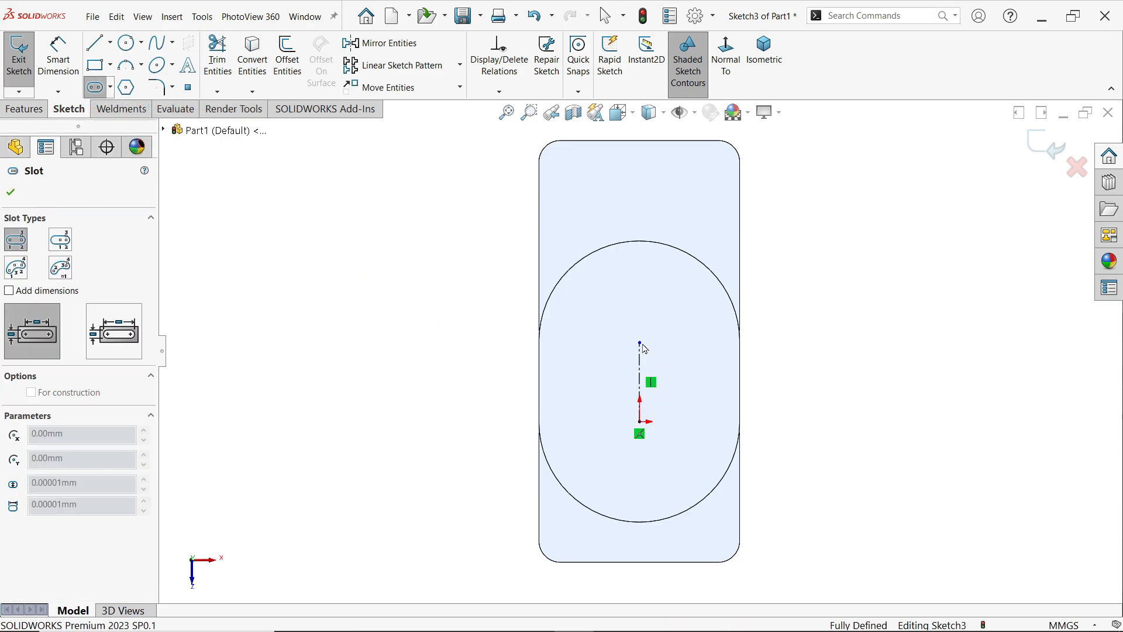
click(640, 343)
click(579, 280)
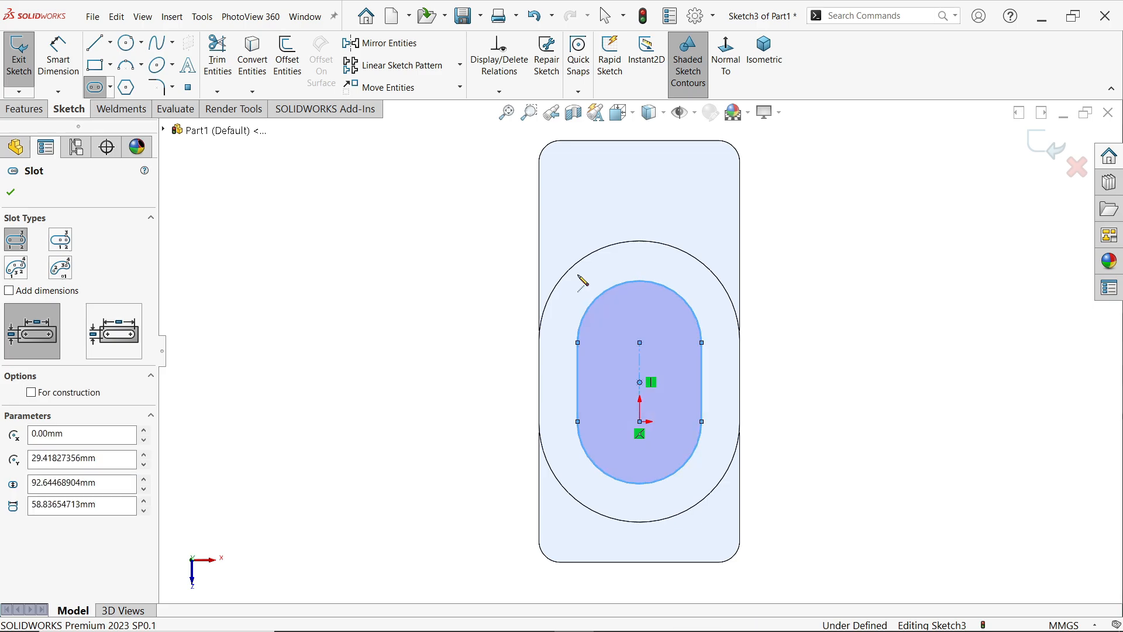
key(Escape)
Dimension the slot with a 50 mm end radius and a 60 mm distance between its arc centres.
click(66, 69)
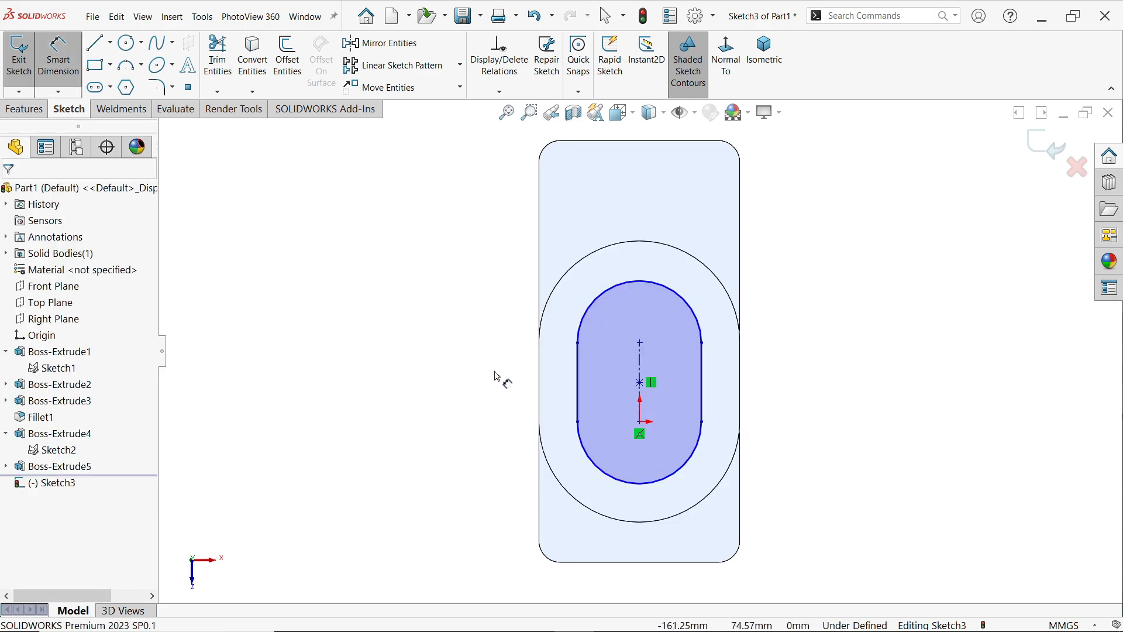
click(689, 477)
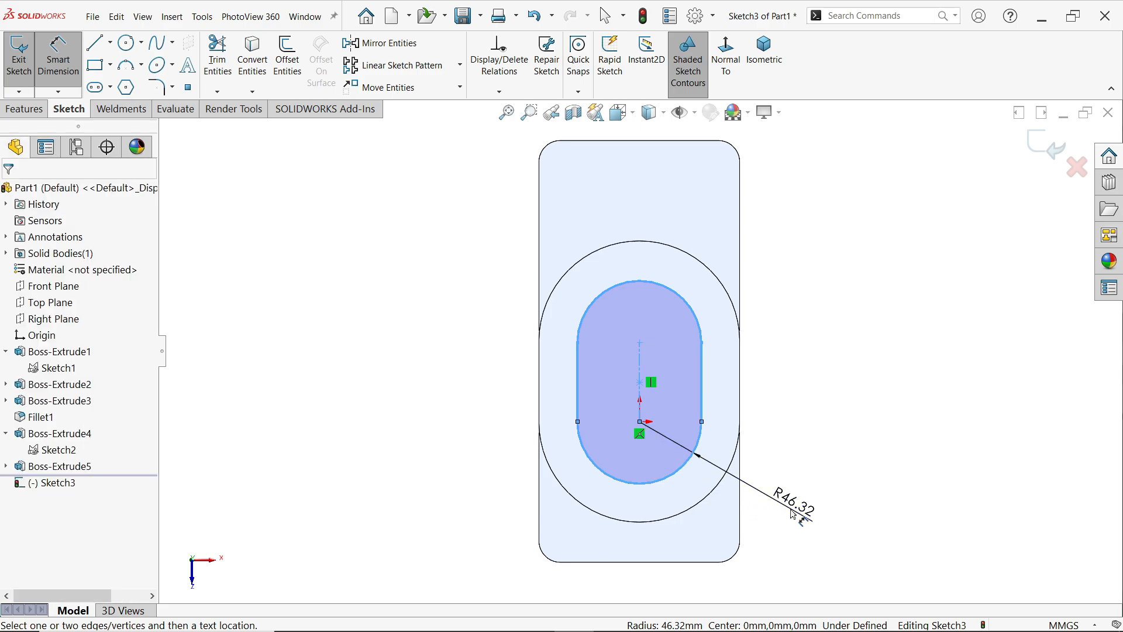
click(793, 514)
text(50)
click(725, 484)
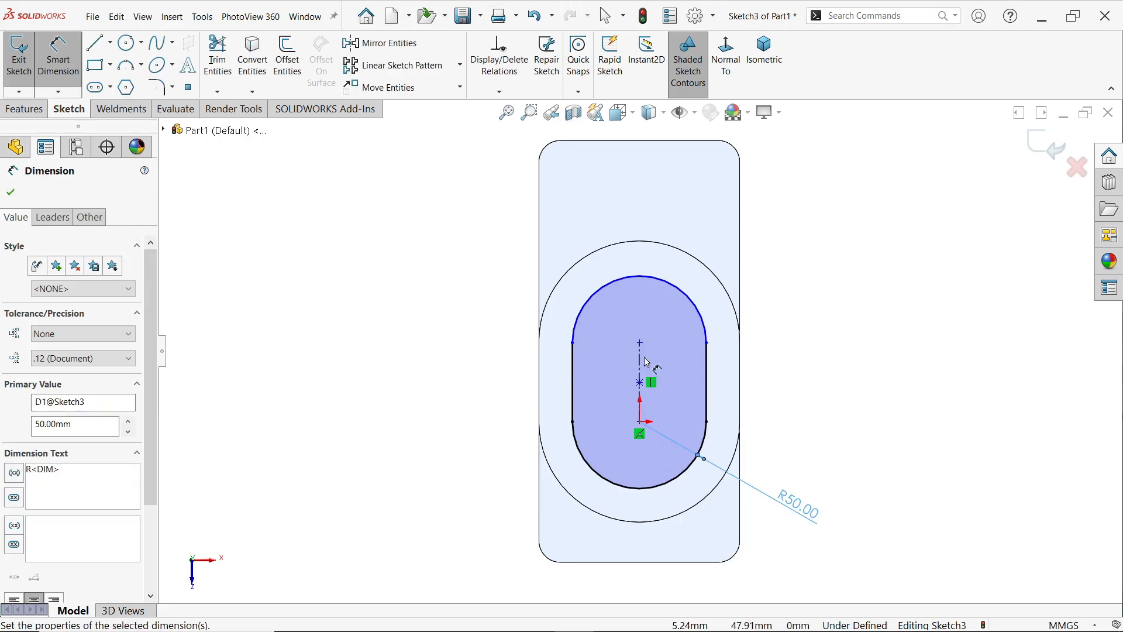
click(642, 373)
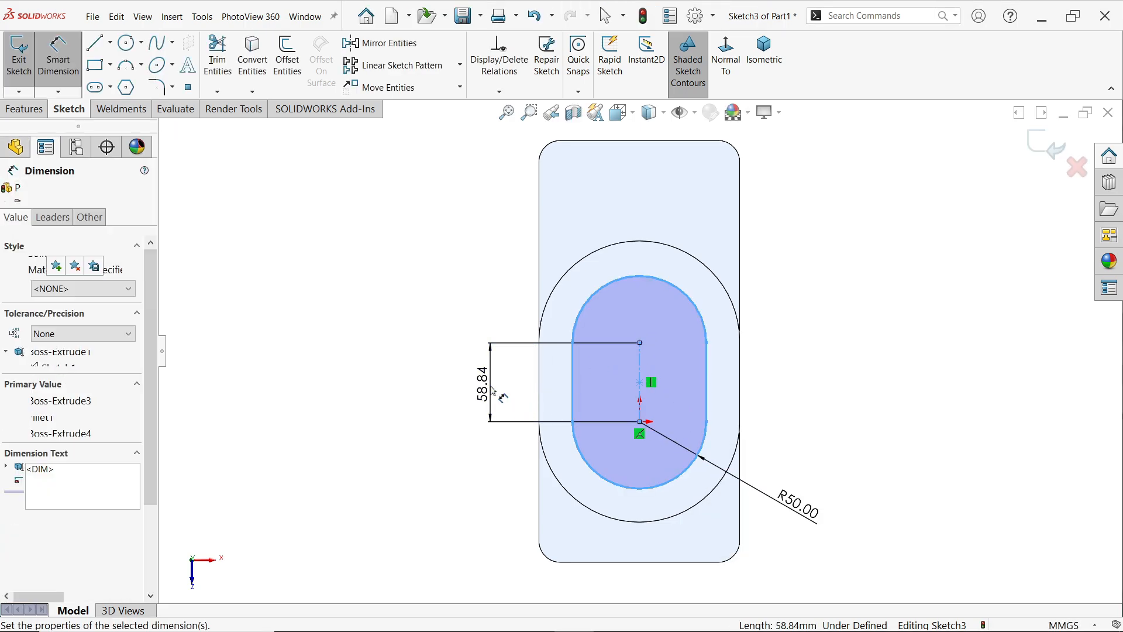
click(491, 390)
text(60)
click(418, 360)
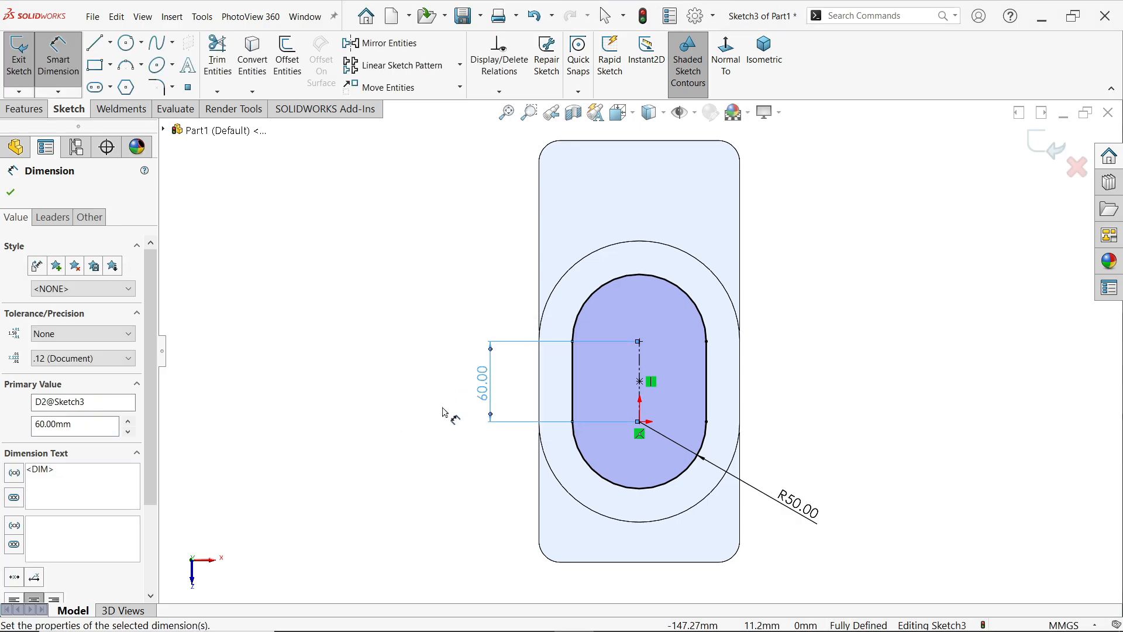
Cut the slot profile 48 mm deep into the oval body as a blind extruded cut.
click(21, 111)
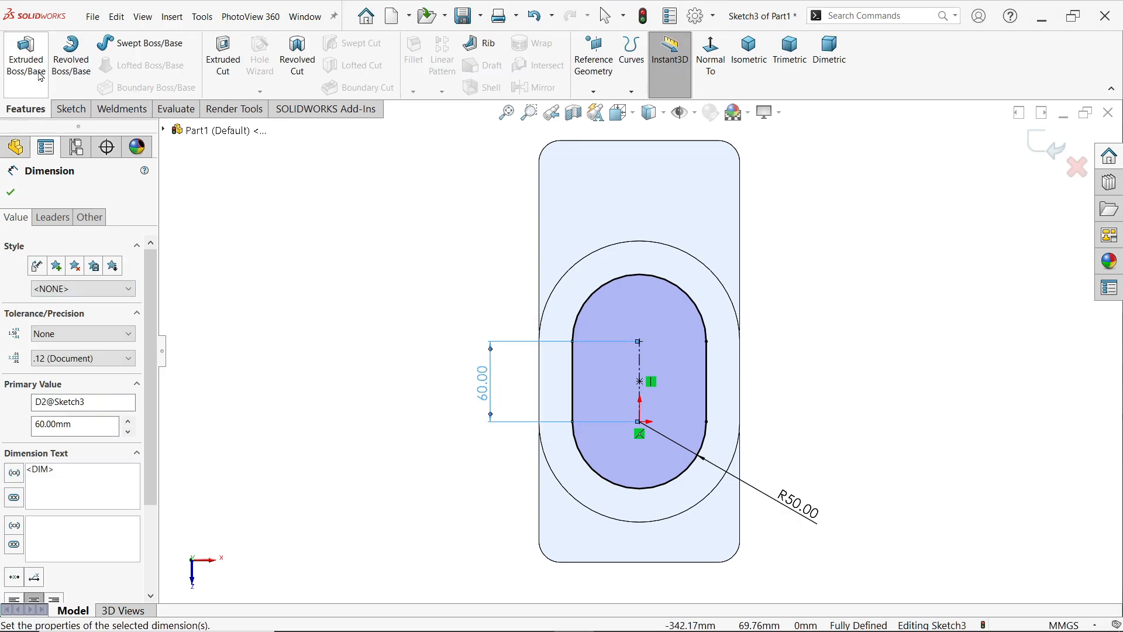
click(235, 55)
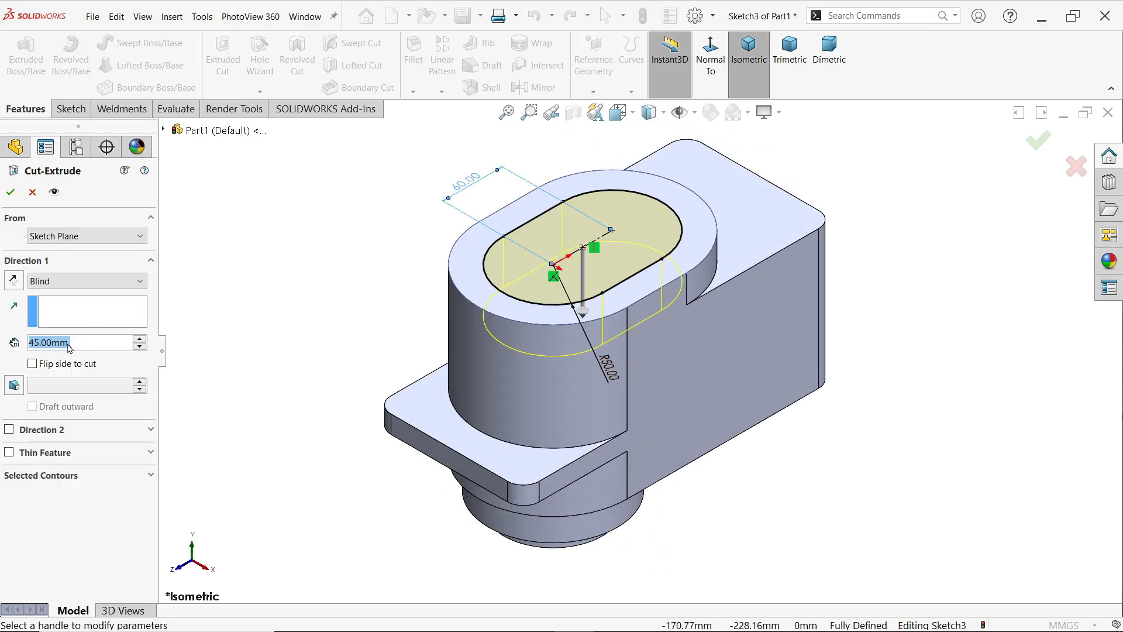
text(48)
key(Return)
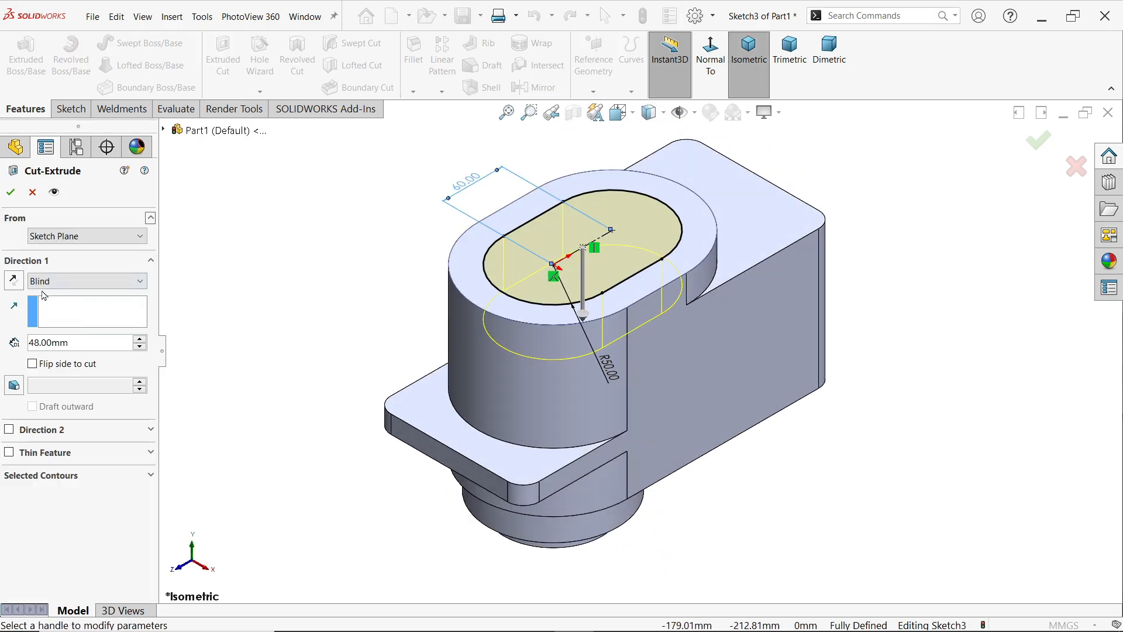
scroll(622, 219, down, 1)
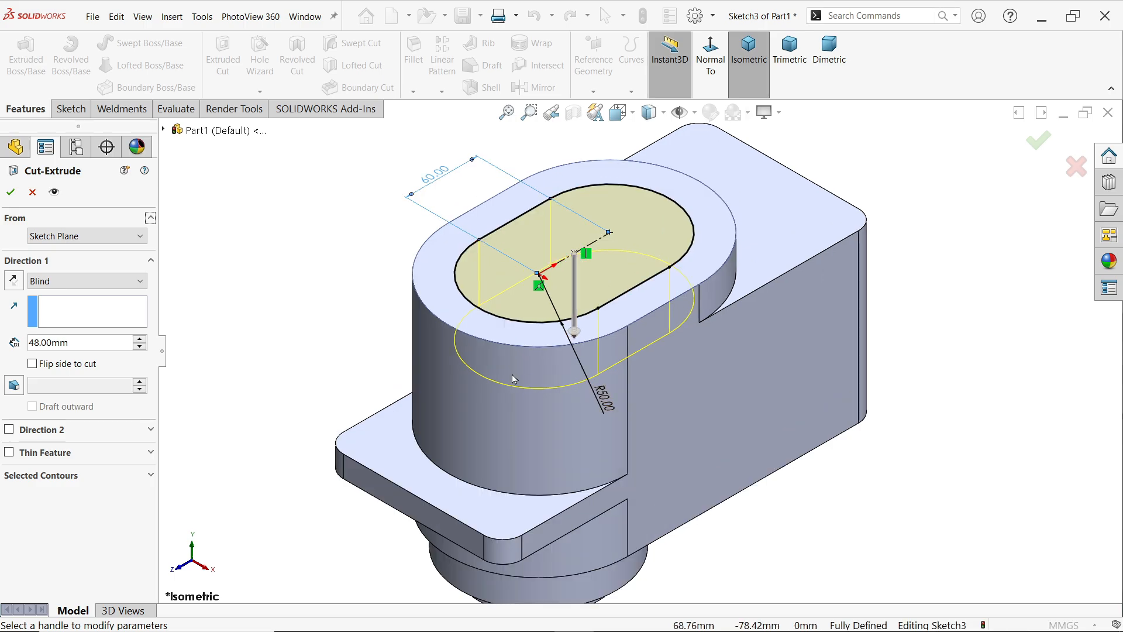
click(11, 193)
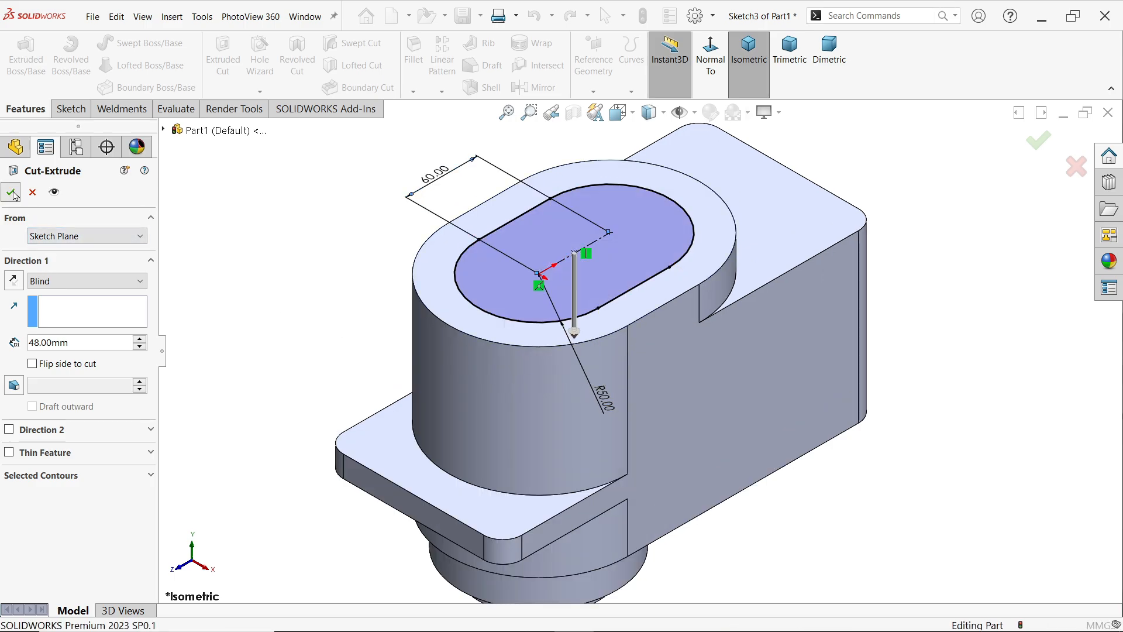
click(307, 244)
middle_drag(308, 245, 311, 269)
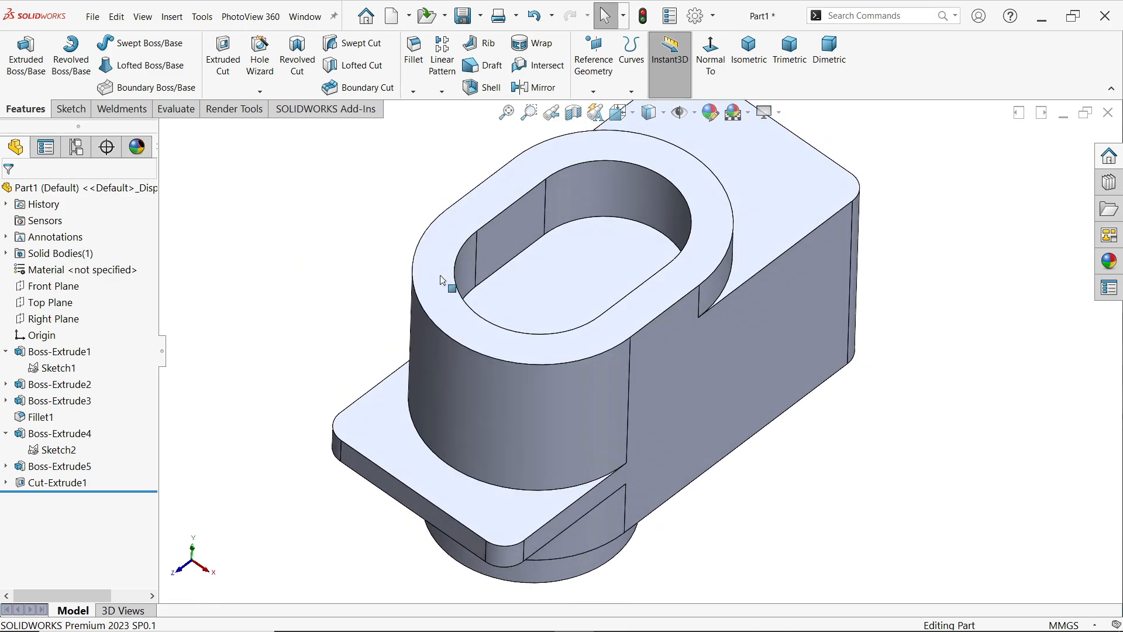
Start a sketch on the slot pocket's floor and convert the floor's outline into sketch entities.
click(646, 253)
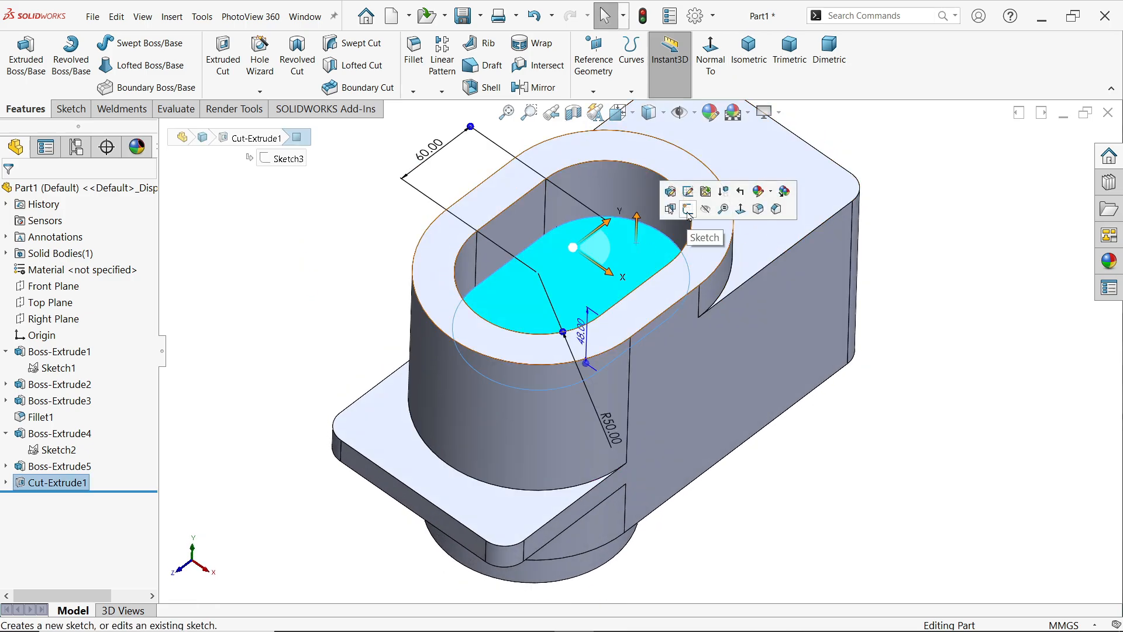
click(688, 213)
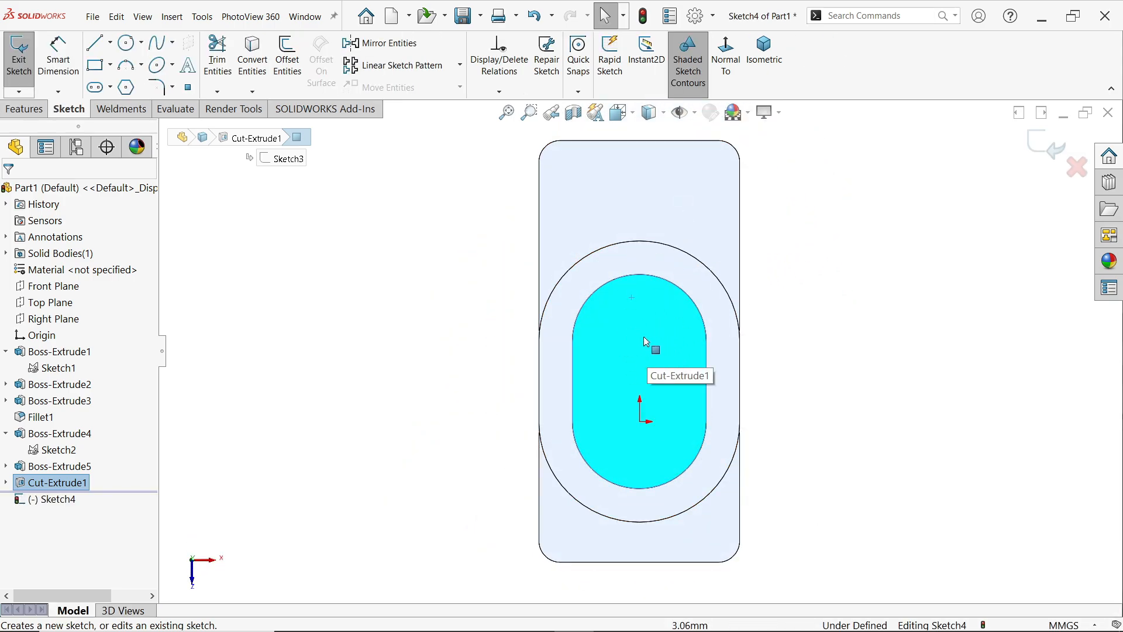
click(252, 56)
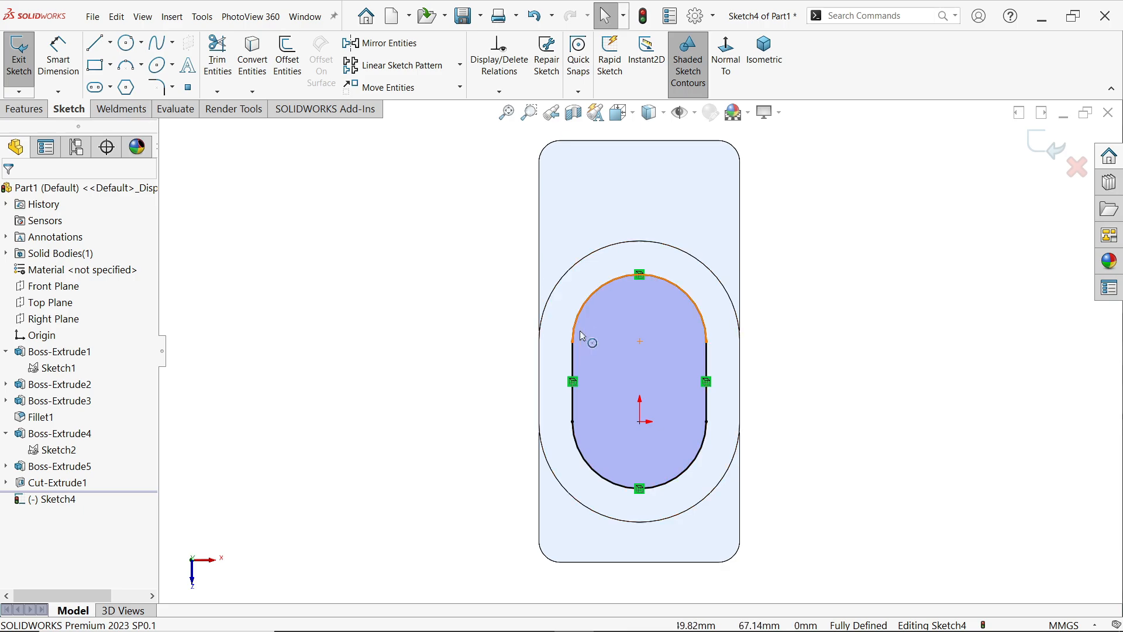
Draw a three-line open rectangle extending the pocket outline from both ends of its upper arc towards the housing's far end wall.
click(95, 42)
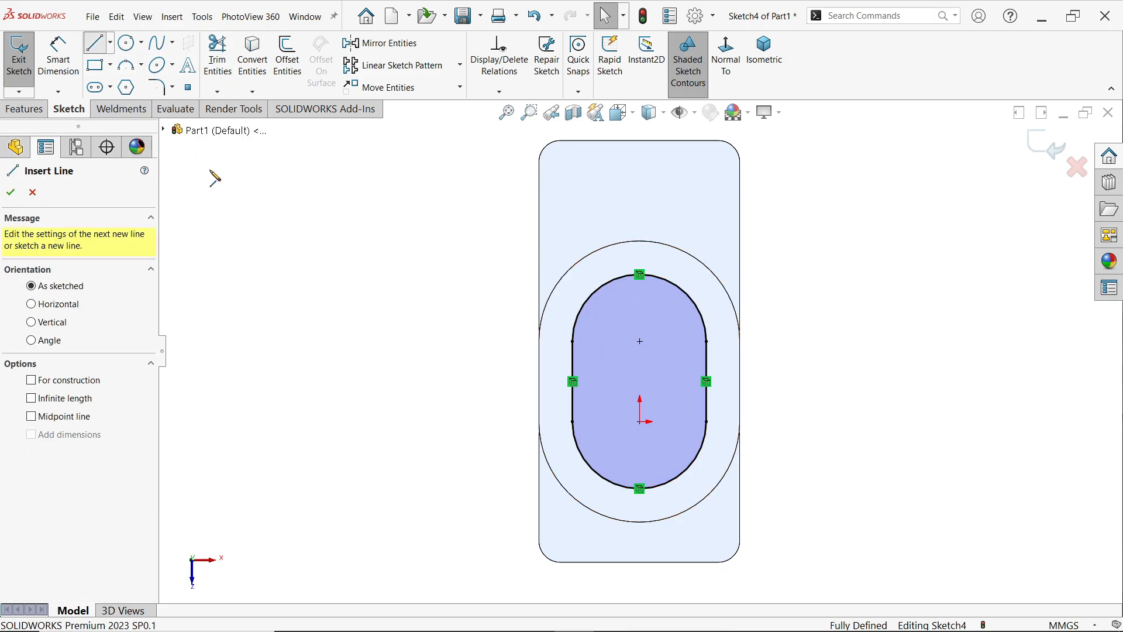
drag(573, 342, 593, 179)
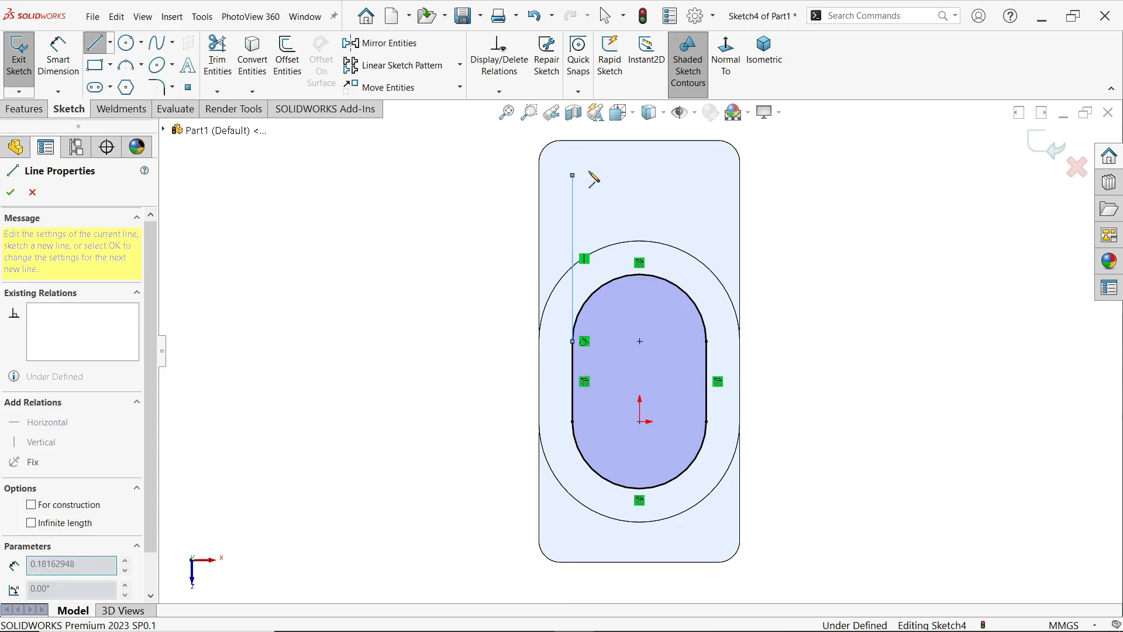
click(706, 174)
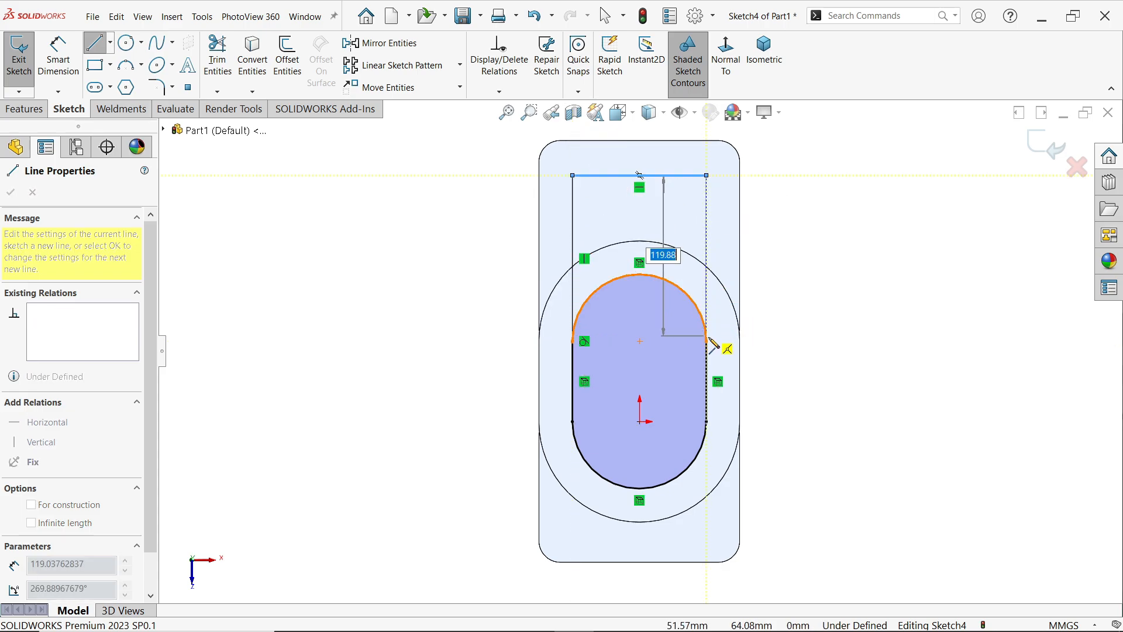
click(706, 341)
key(Escape)
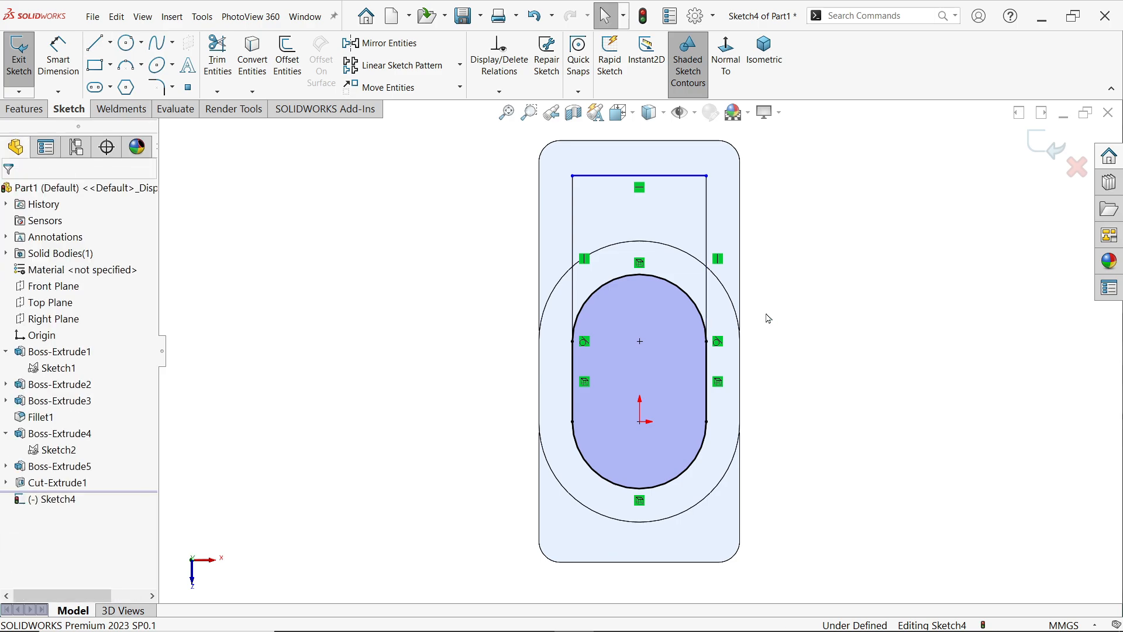
scroll(707, 243, down, 2)
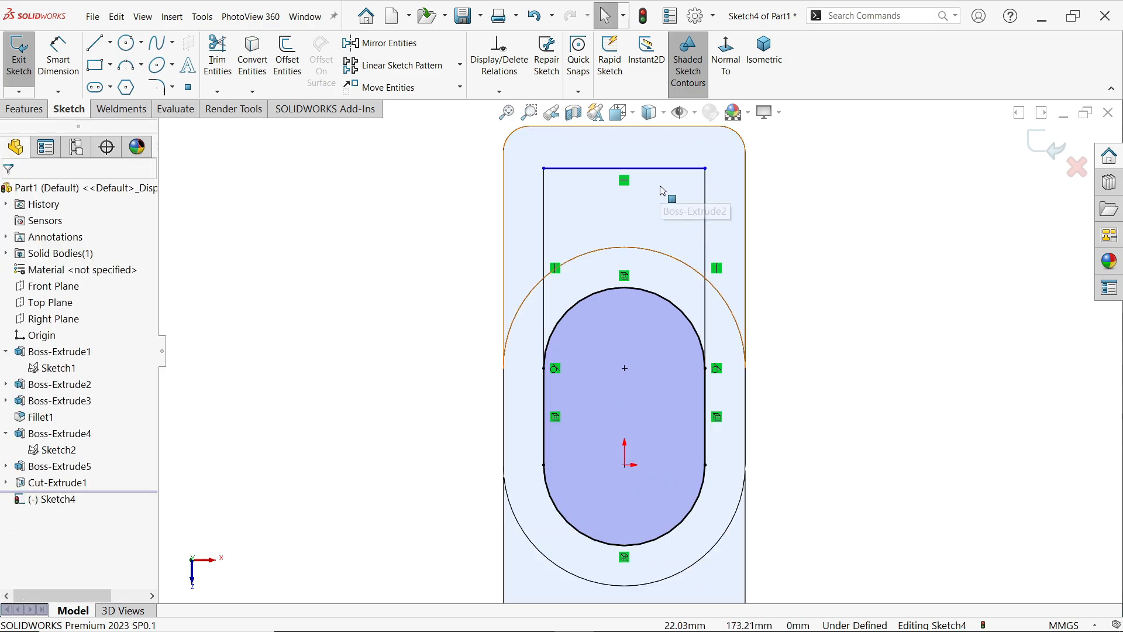
Dimension the rectangle's end line 25 mm from the housing's far end edge and delete the arc dividing the profile.
click(58, 59)
click(624, 170)
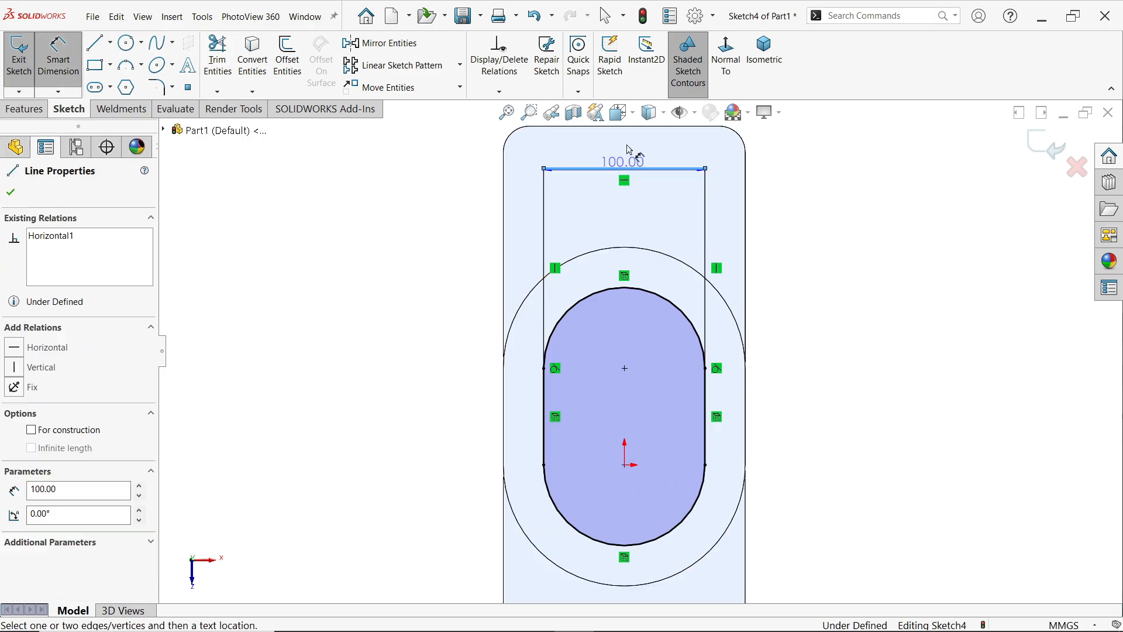
click(633, 128)
click(465, 186)
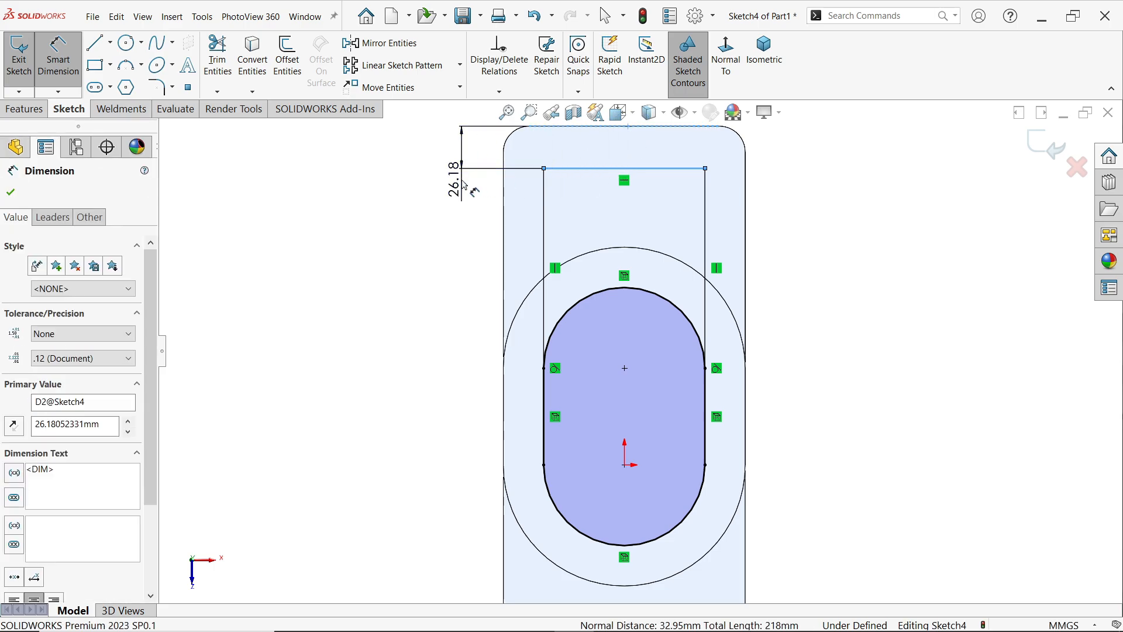
click(389, 156)
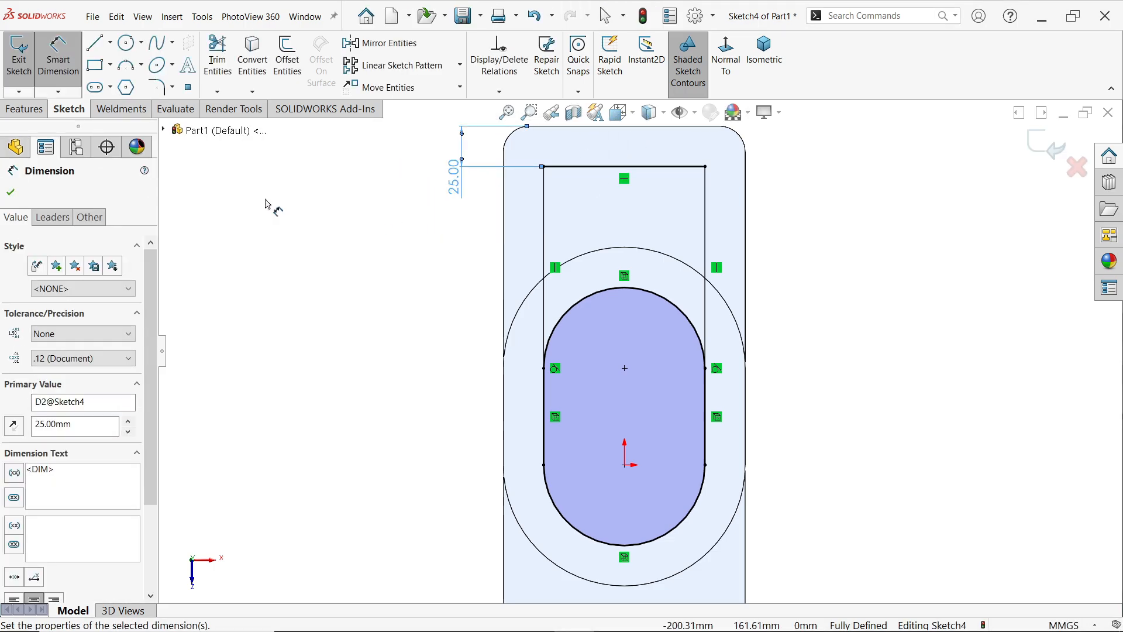
click(19, 189)
click(625, 289)
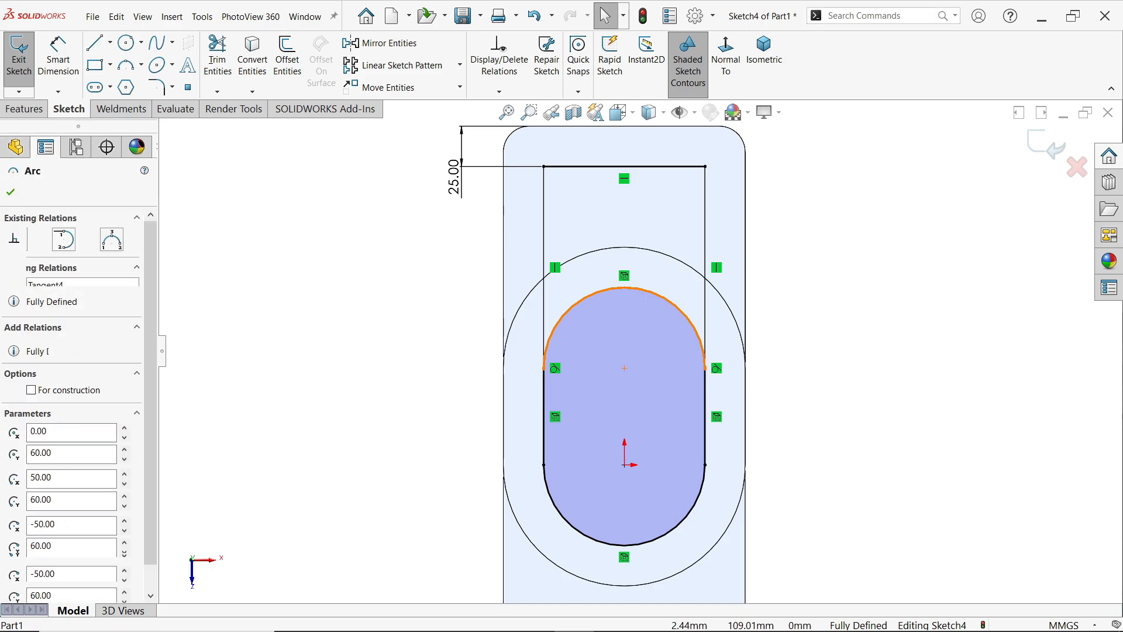
key(Escape)
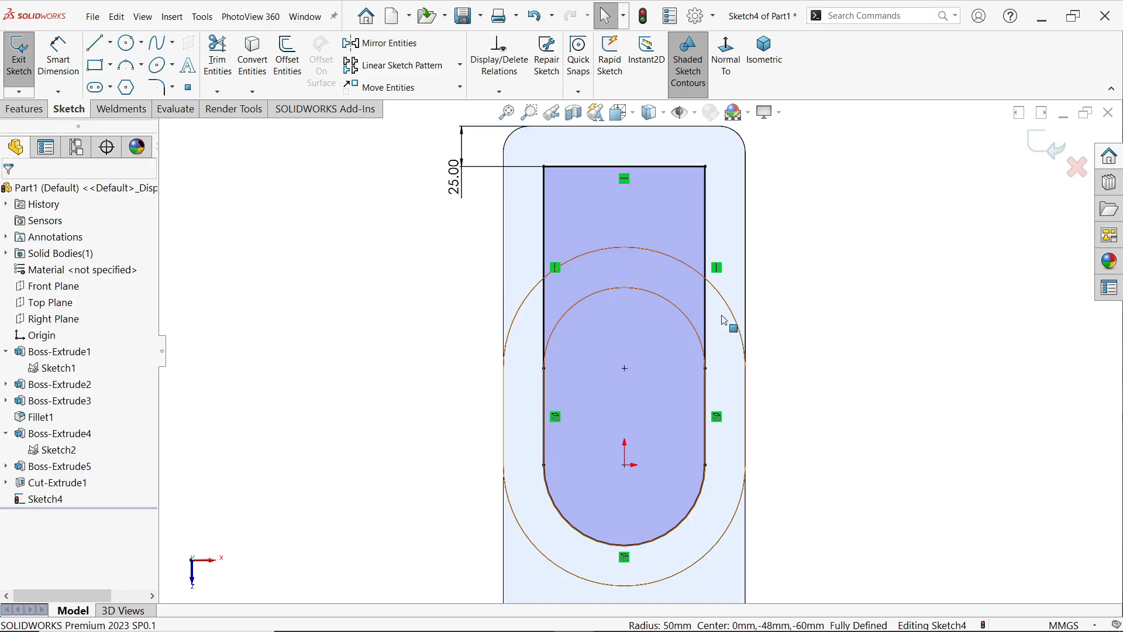
Cut the extended profile 100 mm deep from the pocket floor as a blind extruded cut.
click(765, 52)
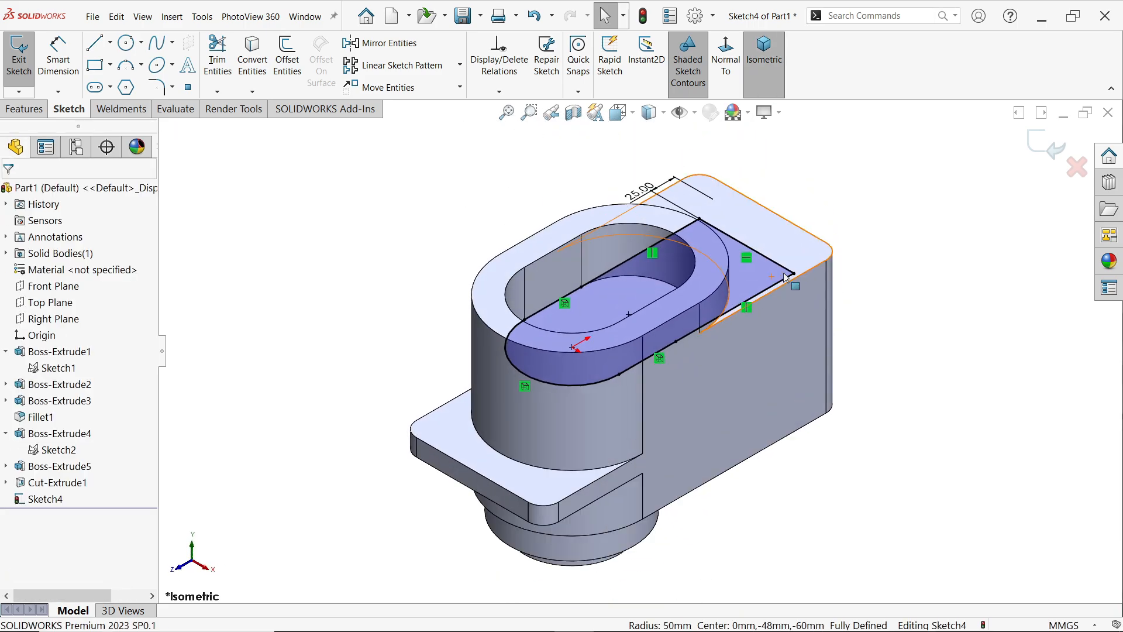
click(24, 109)
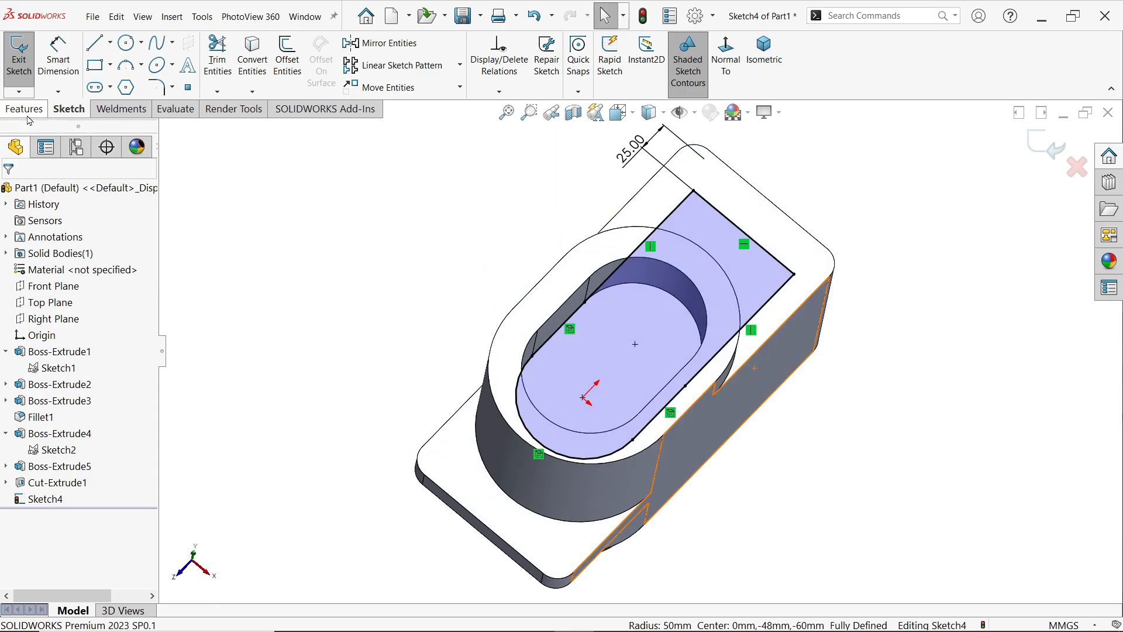
click(223, 58)
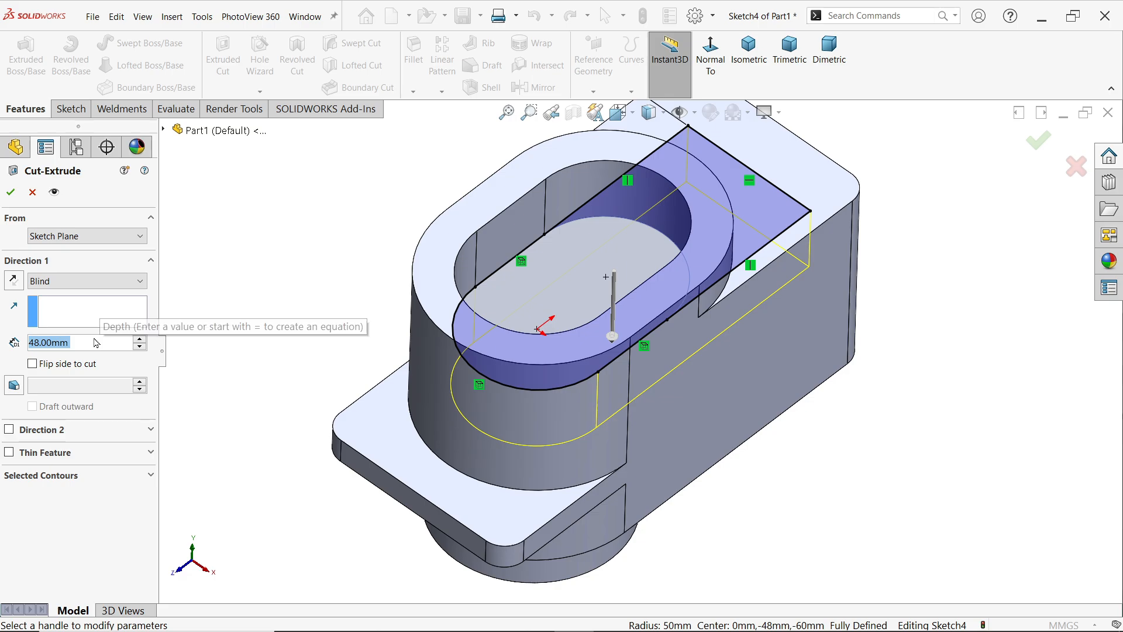
text(100)
key(Return)
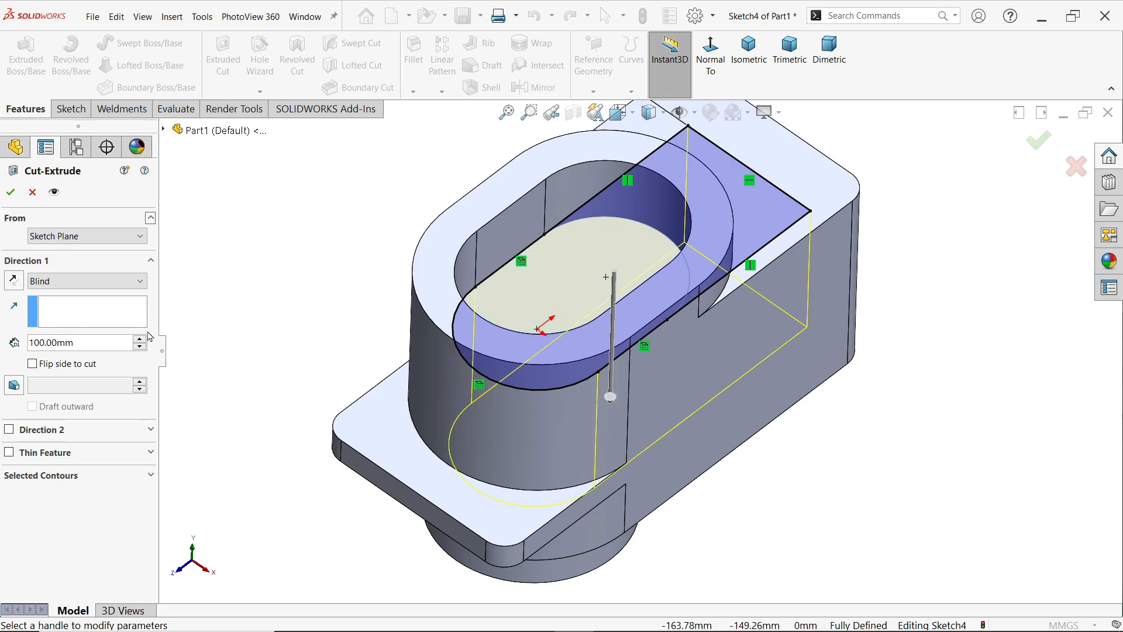
middle_drag(211, 280, 215, 306)
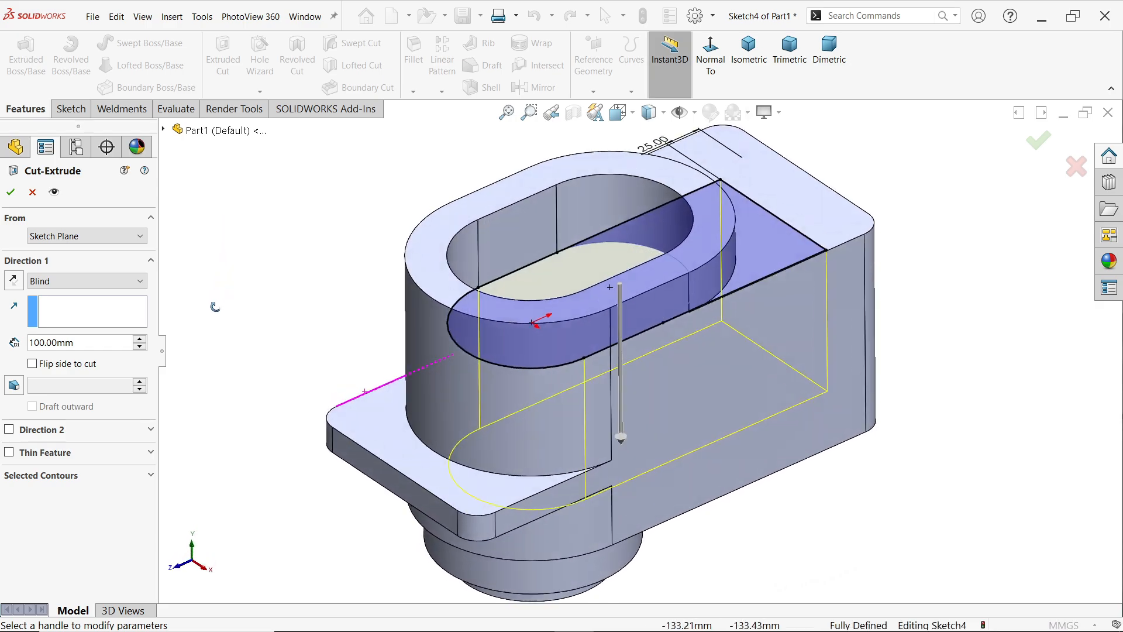
click(10, 192)
click(279, 263)
middle_drag(278, 263, 275, 262)
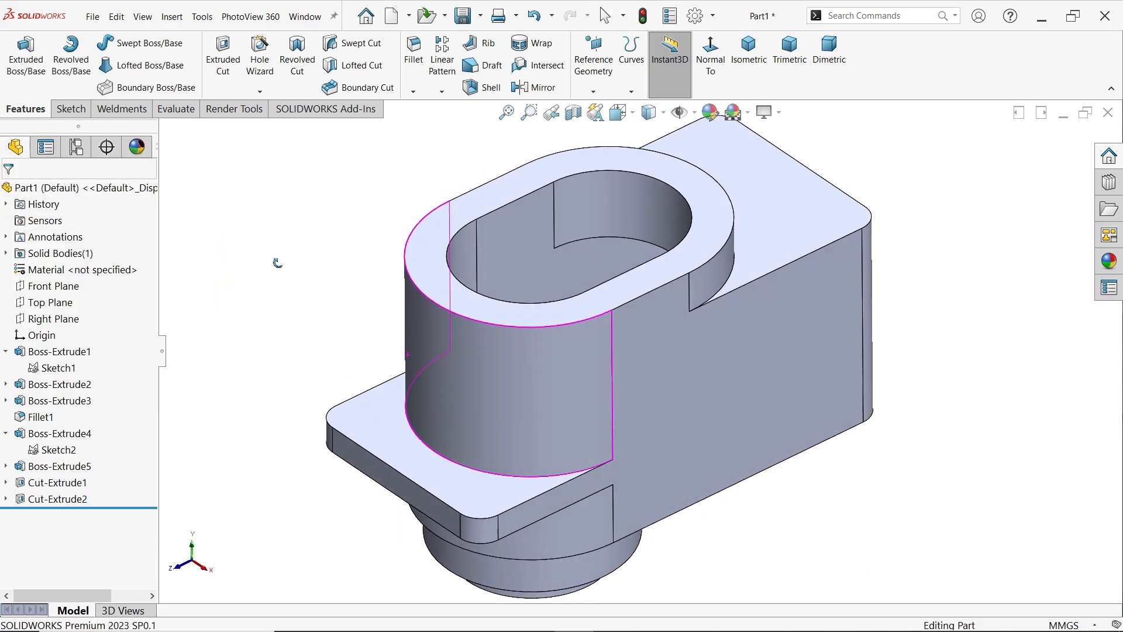
Switch to the EXERCISE 200.1 drawing, examine the stepped bore in section A-A, and inspect the housing's round bottom boss in SOLIDWORKS.
key(alt+Tab)
mouse_move(368, 457)
mouse_down()
mouse_move(447, 464)
mouse_move(367, 457)
mouse_up()
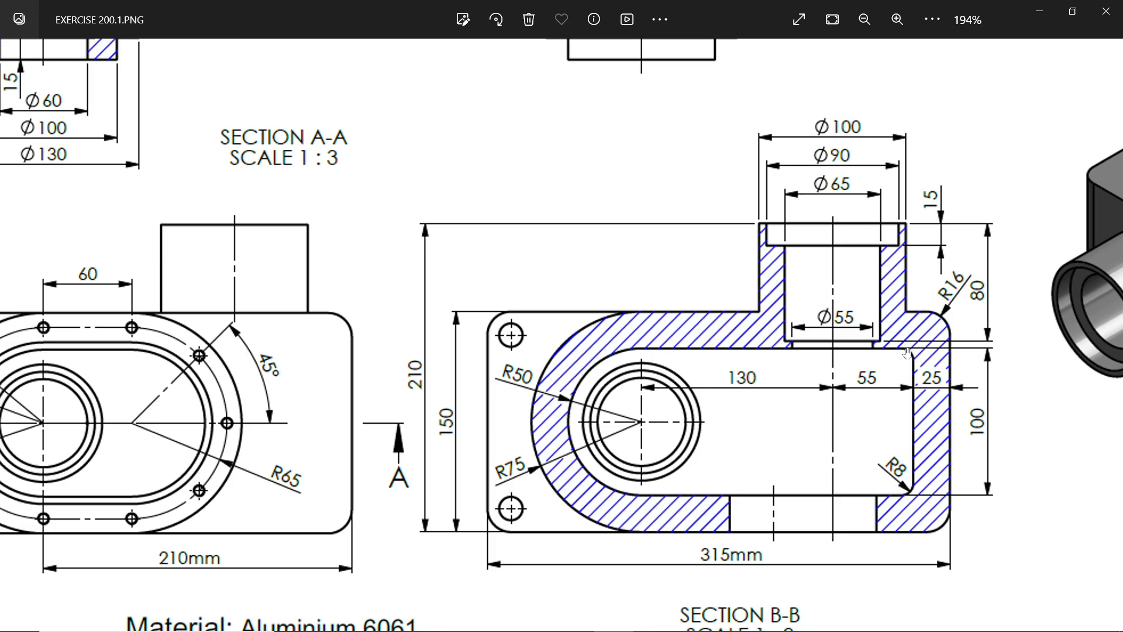
drag(415, 285, 709, 330)
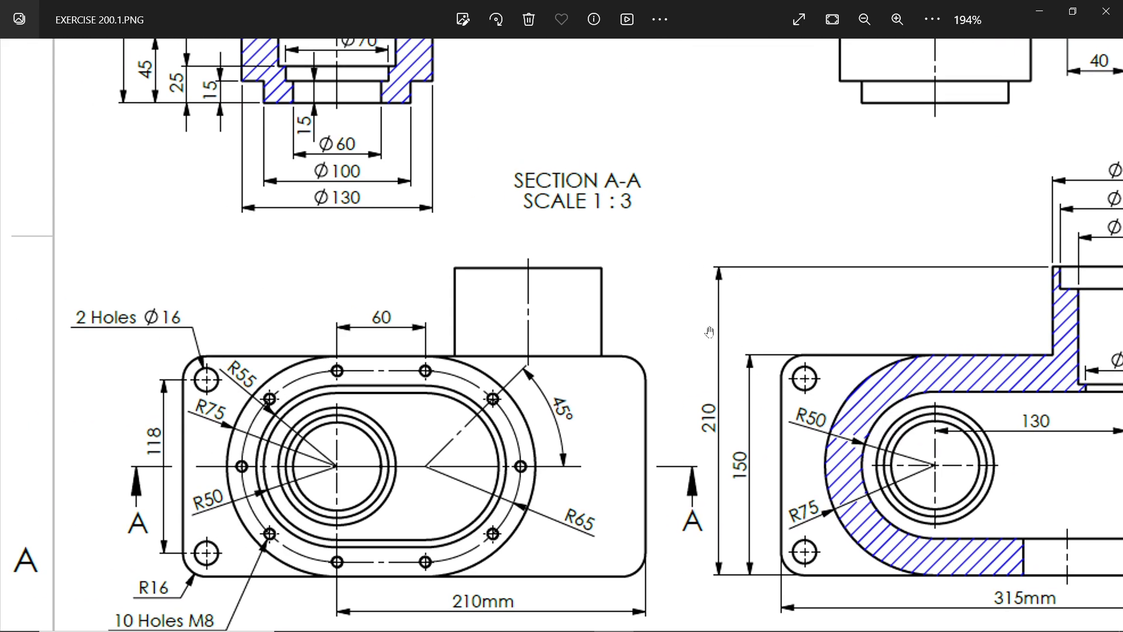
drag(512, 205, 553, 454)
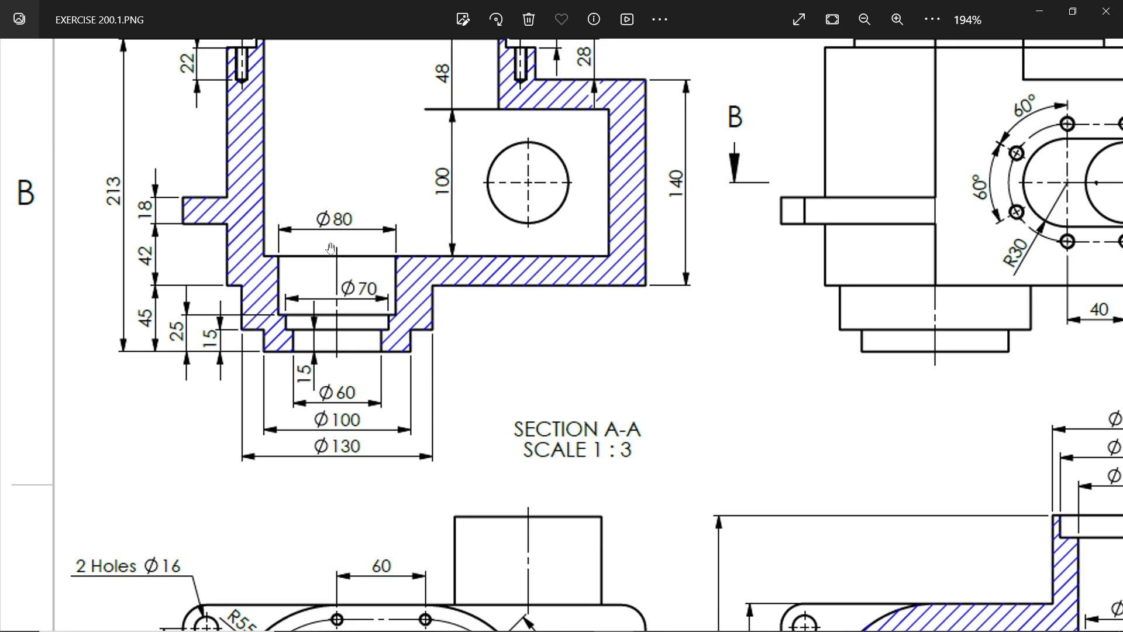
click(1038, 18)
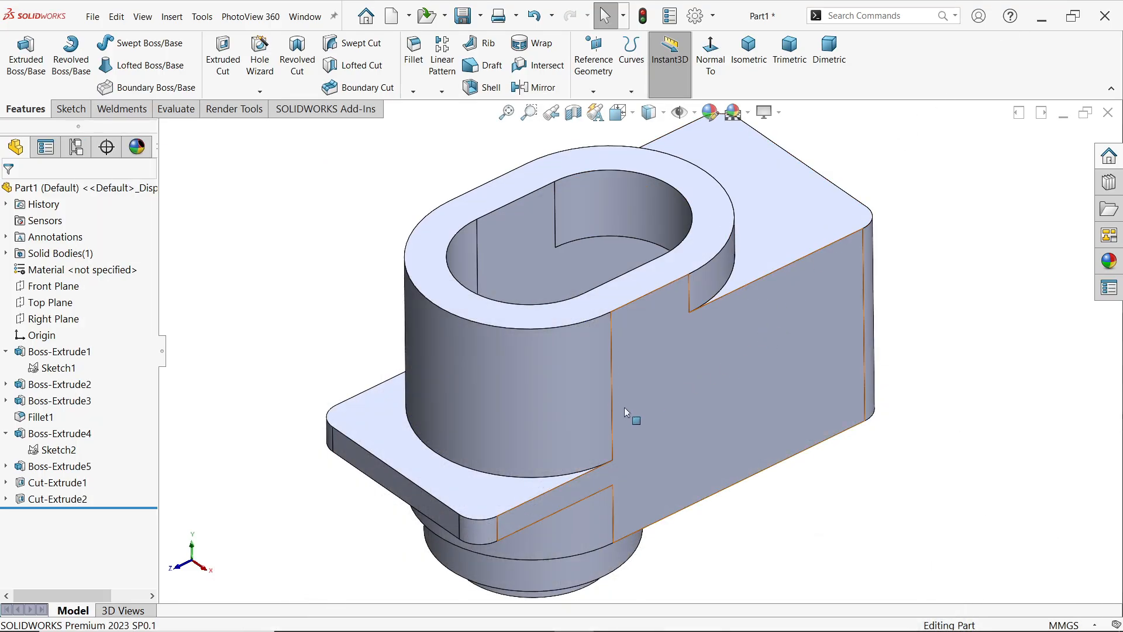
middle_drag(623, 407, 562, 308)
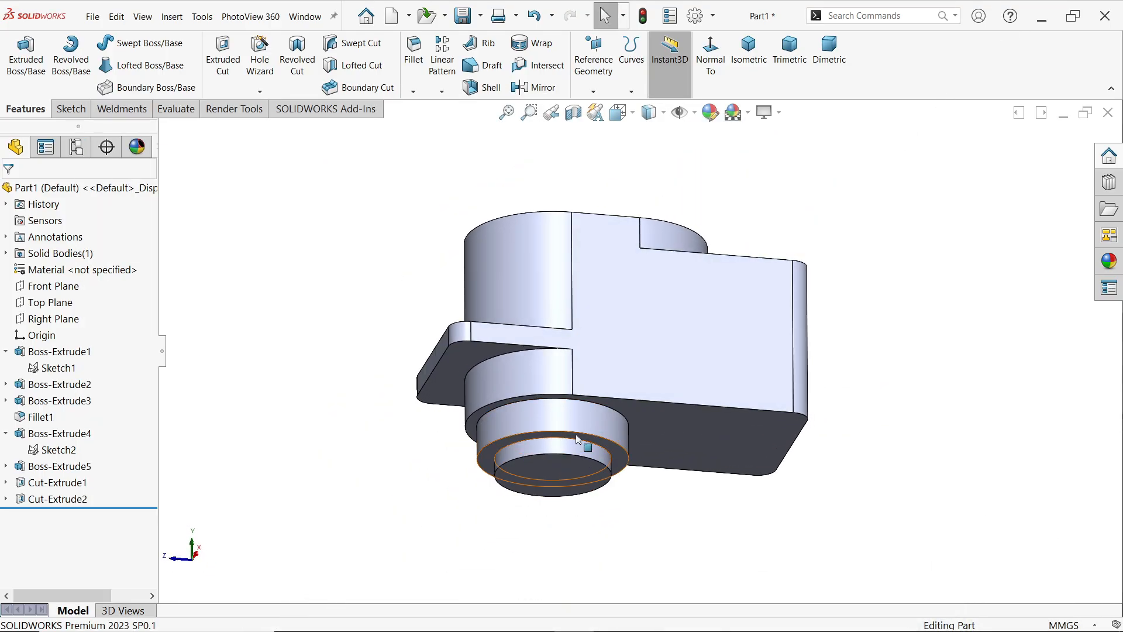
middle_drag(571, 379, 600, 589)
middle_drag(571, 429, 571, 381)
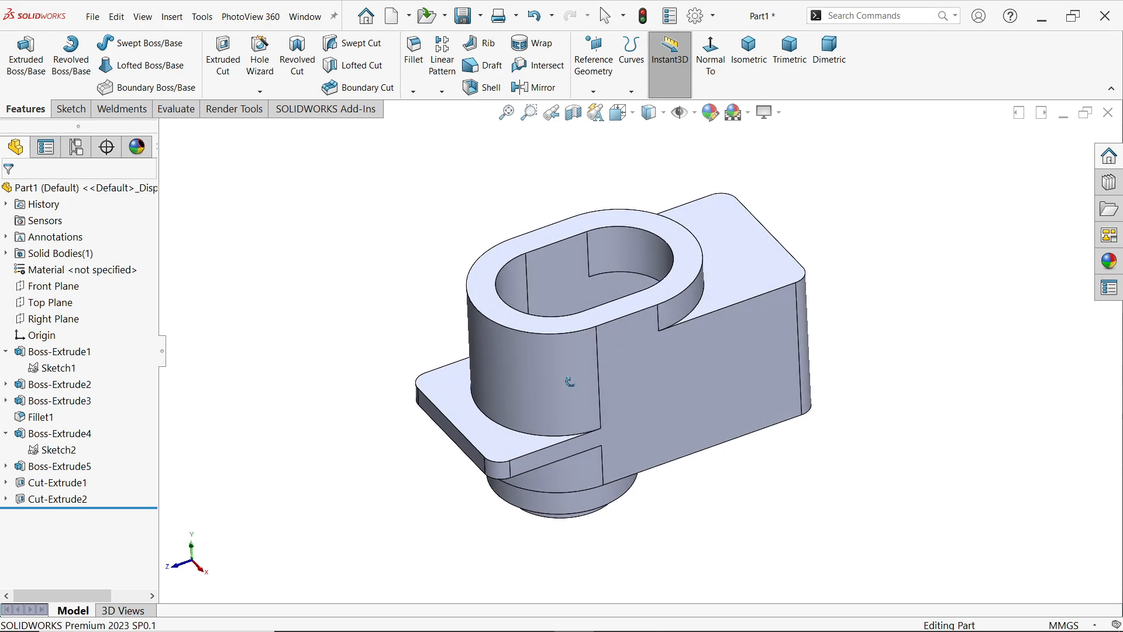
Start a sketch on the Right Plane and draw a vertical line about 70 mm long up from the bottom boss's centre.
click(58, 318)
click(75, 302)
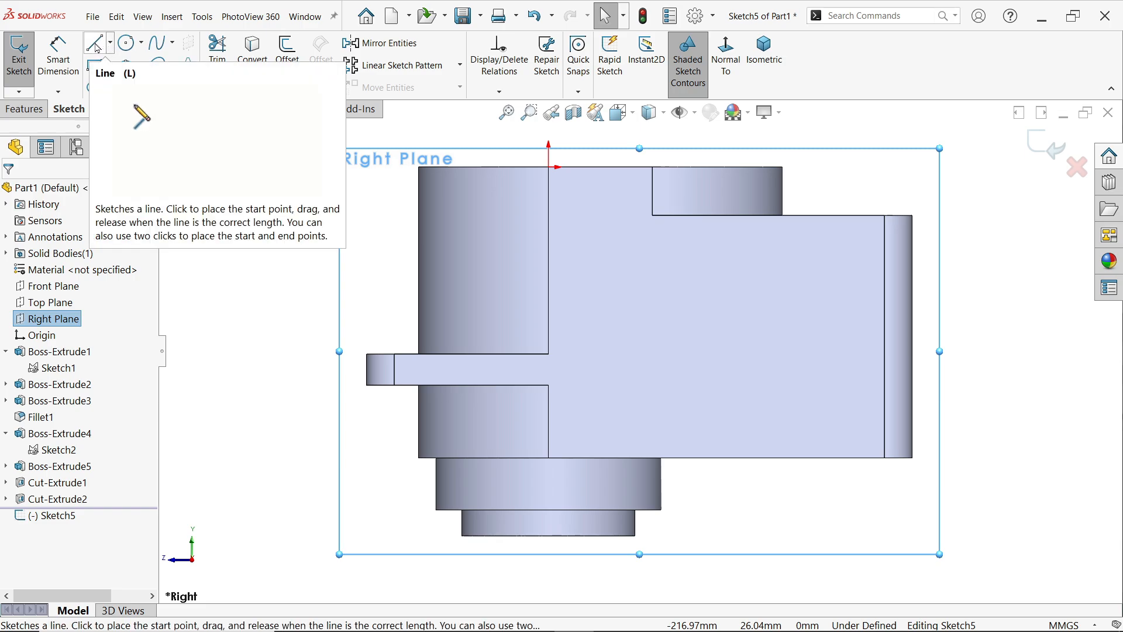
click(97, 48)
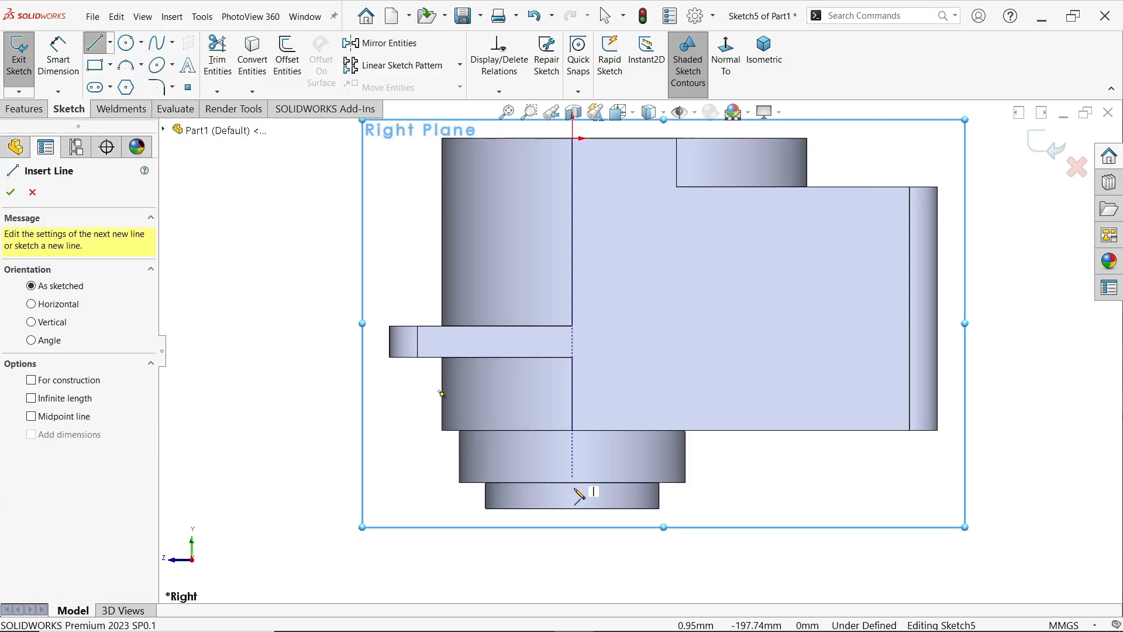
click(572, 508)
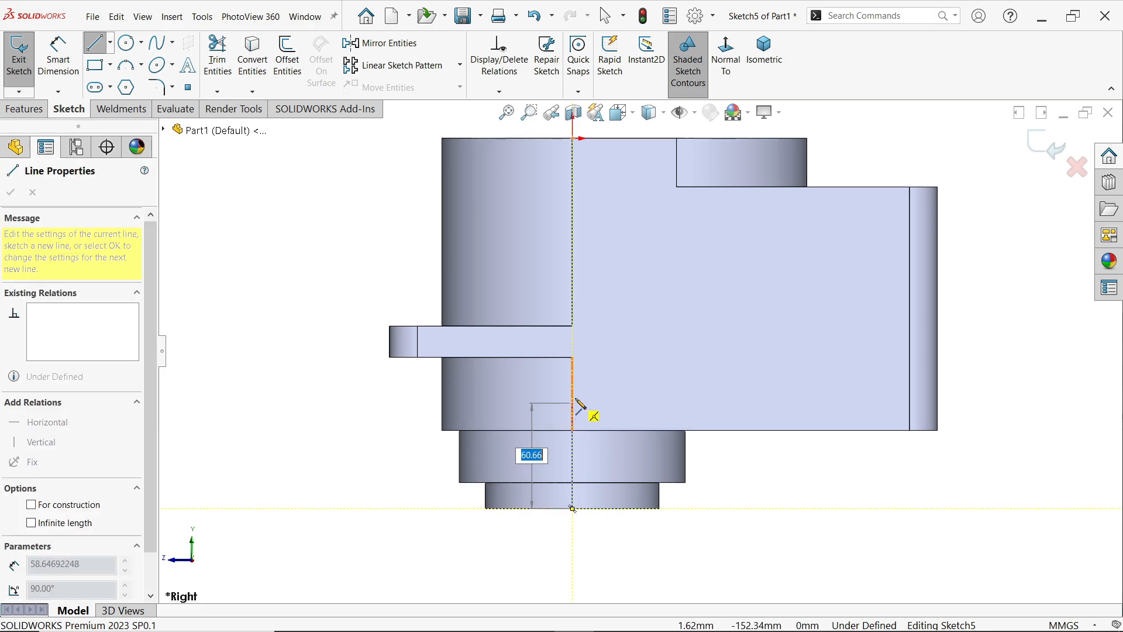
click(572, 386)
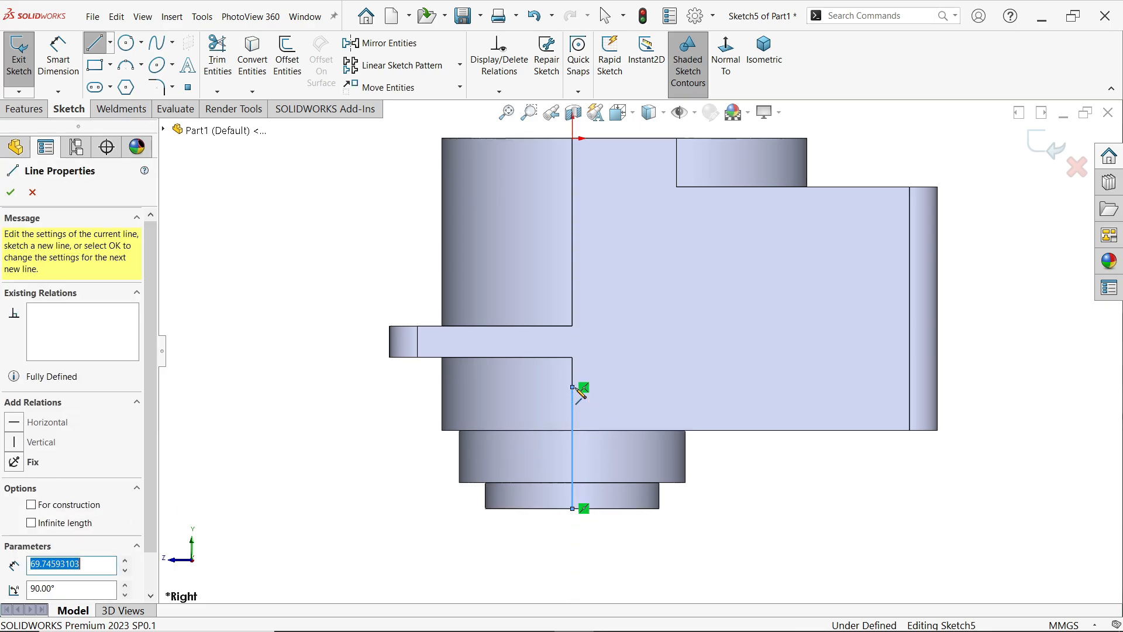
Draw a three-step half-profile from the vertical line's upper end, narrowing downward and closing at its lower end on the boss's bottom edge.
click(490, 386)
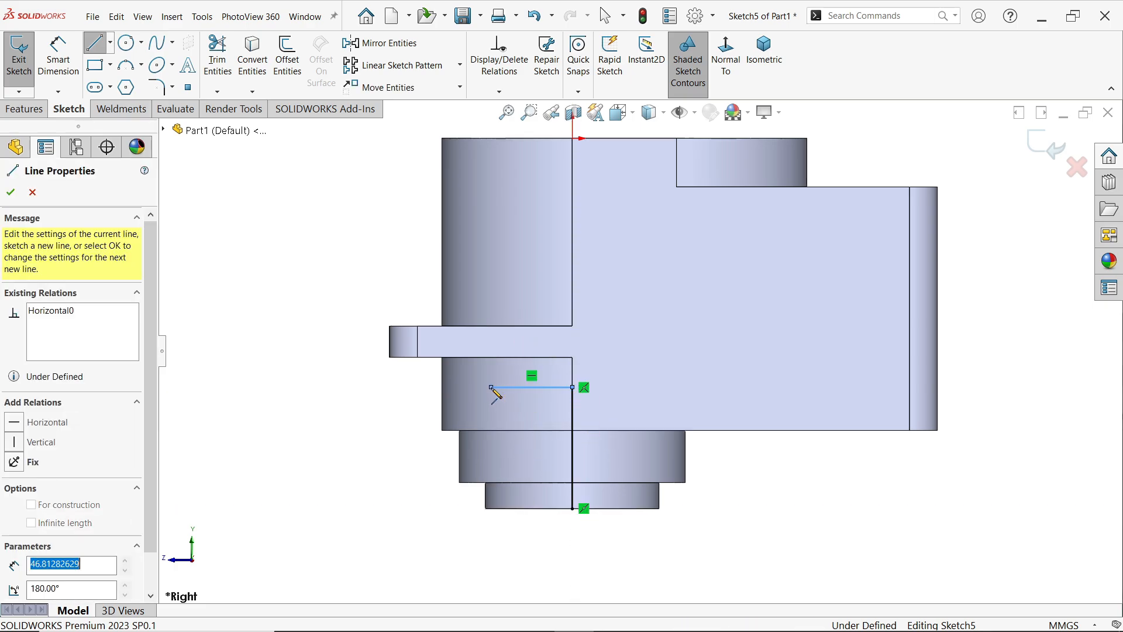
click(490, 443)
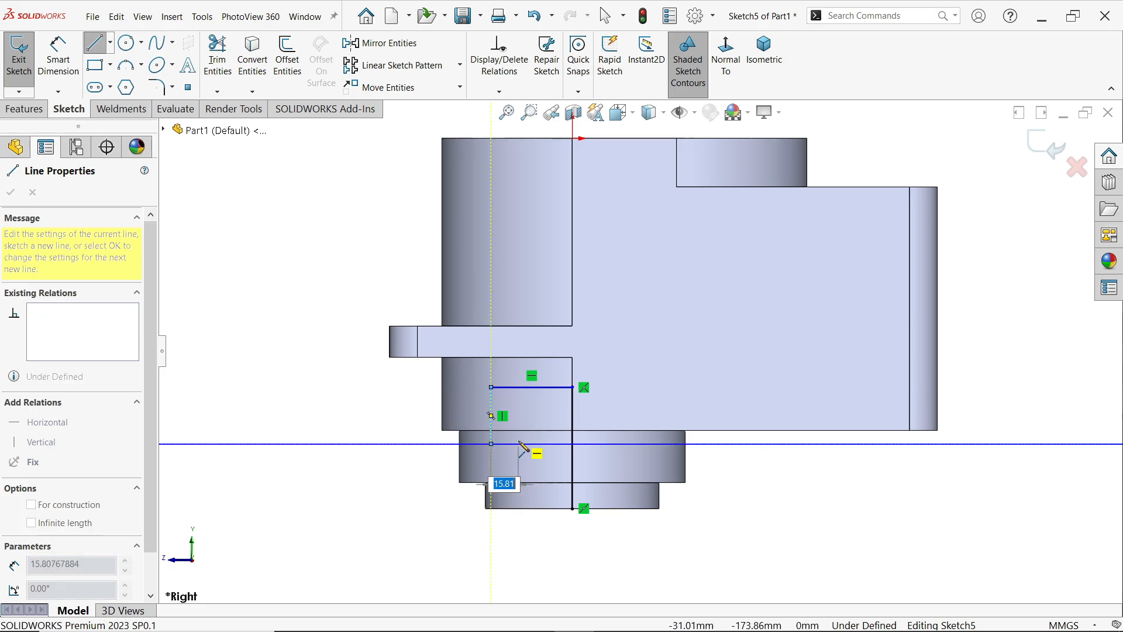
click(518, 444)
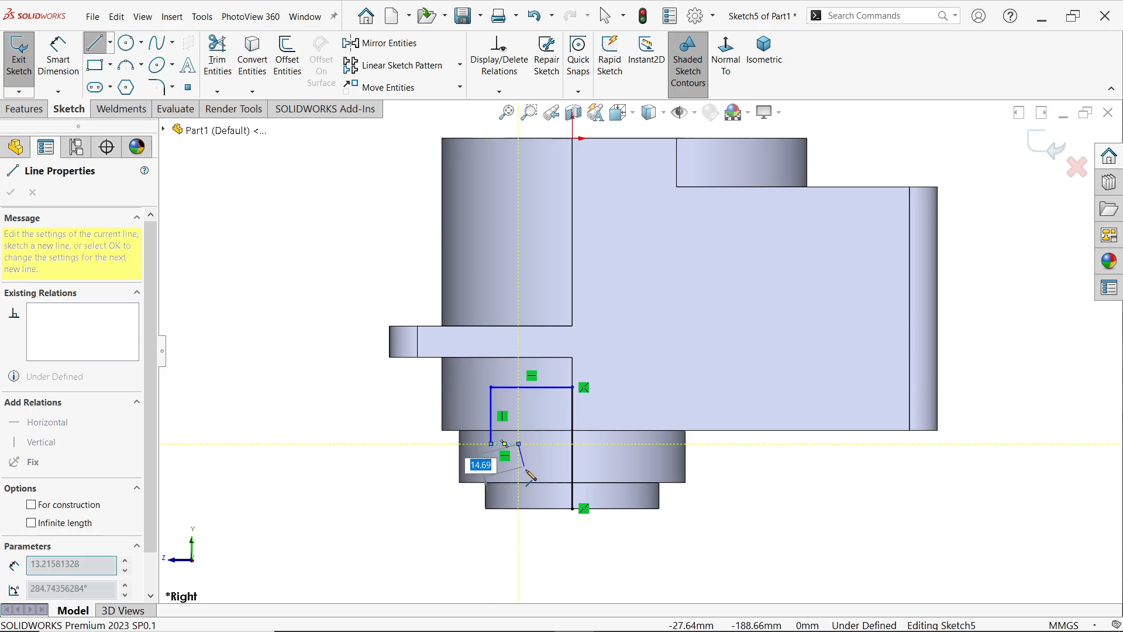
click(518, 482)
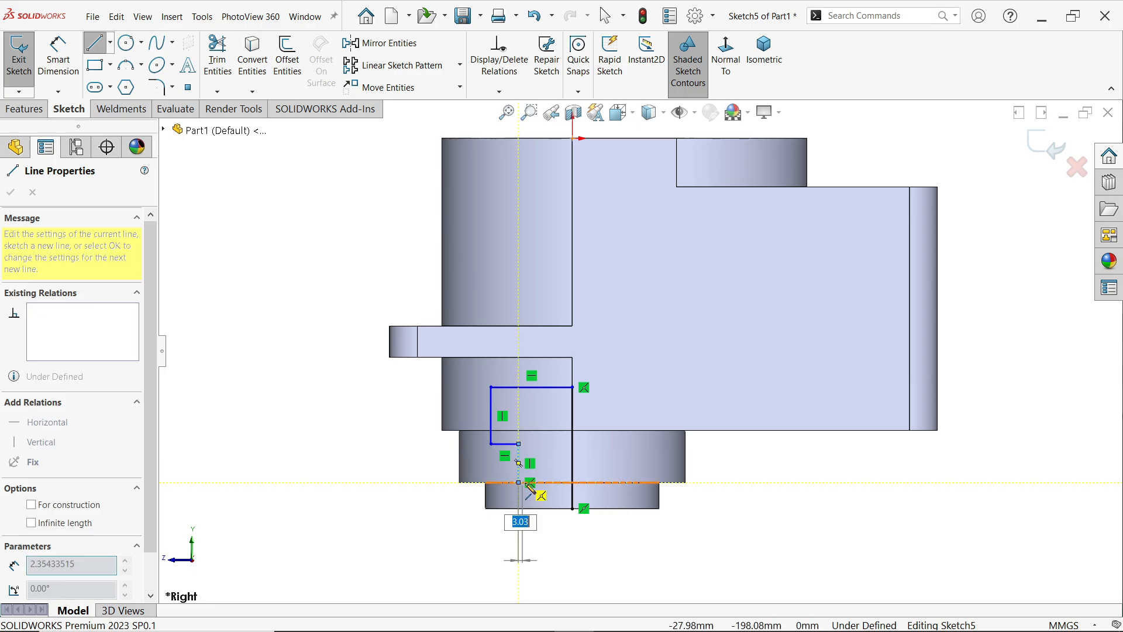
click(559, 481)
click(559, 507)
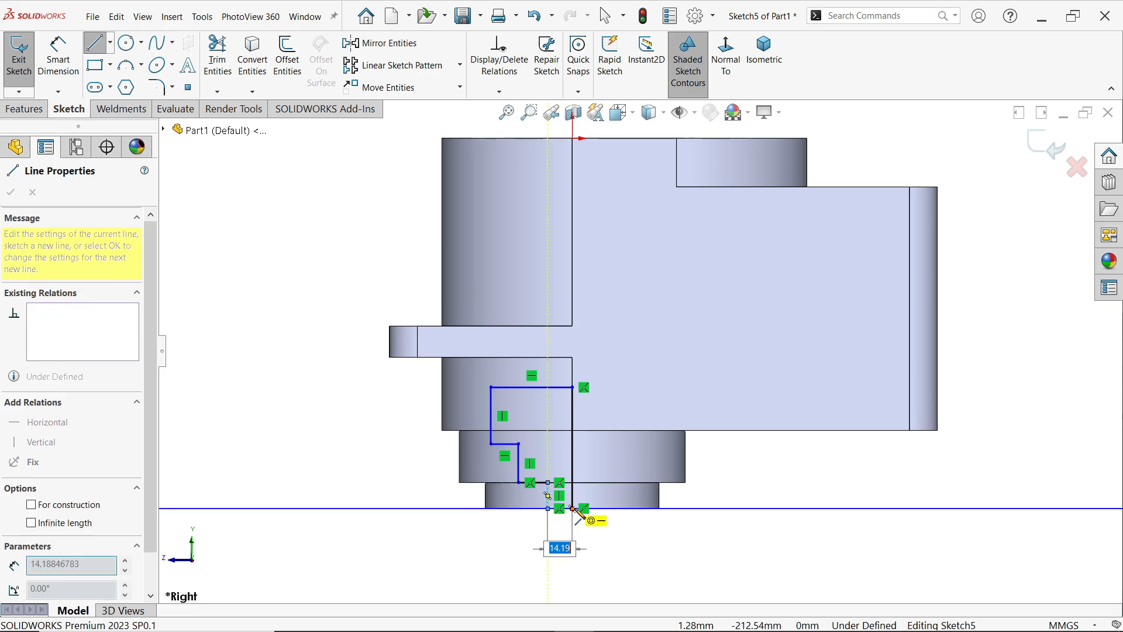
double_click(572, 508)
right_click(376, 392)
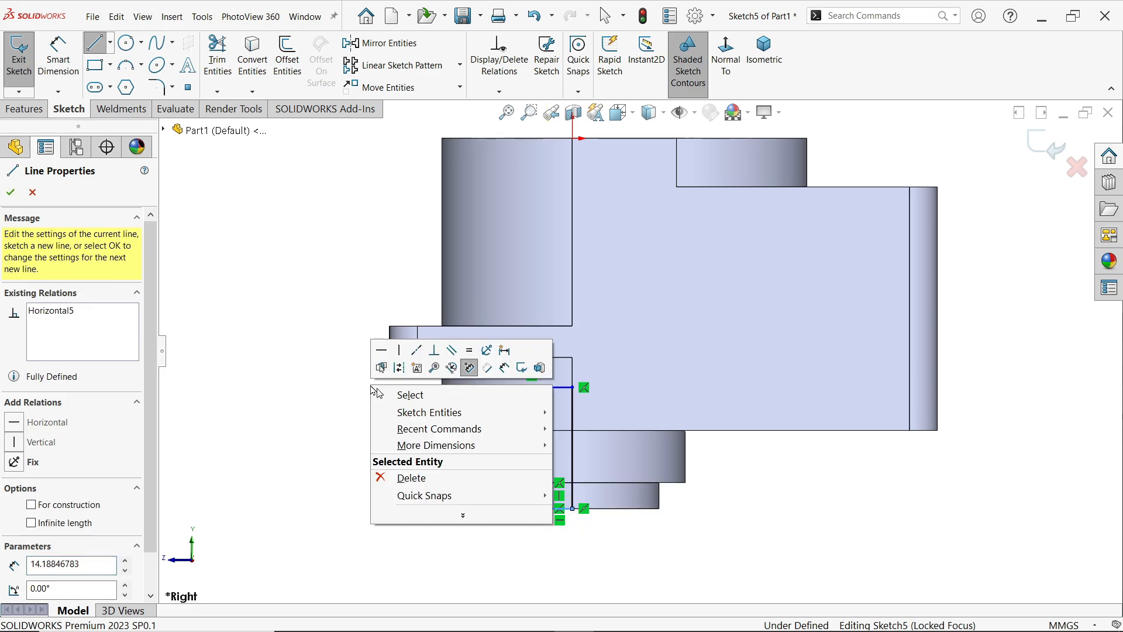
click(409, 395)
Turn the profile's vertical centre line into construction geometry.
scroll(410, 398, down, 3)
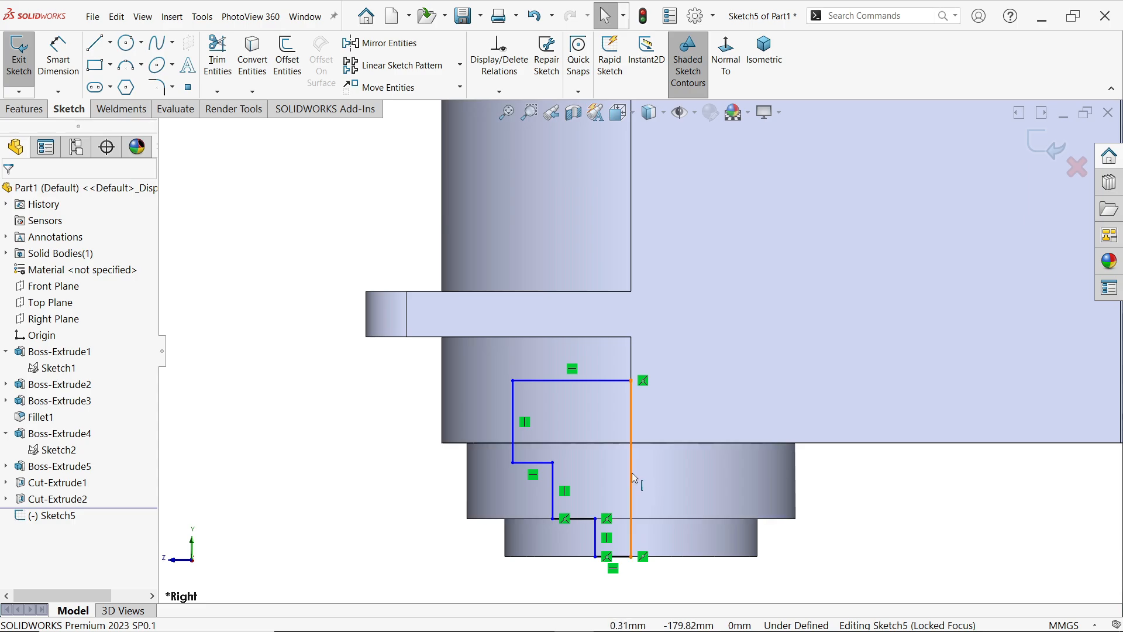
click(634, 478)
click(666, 439)
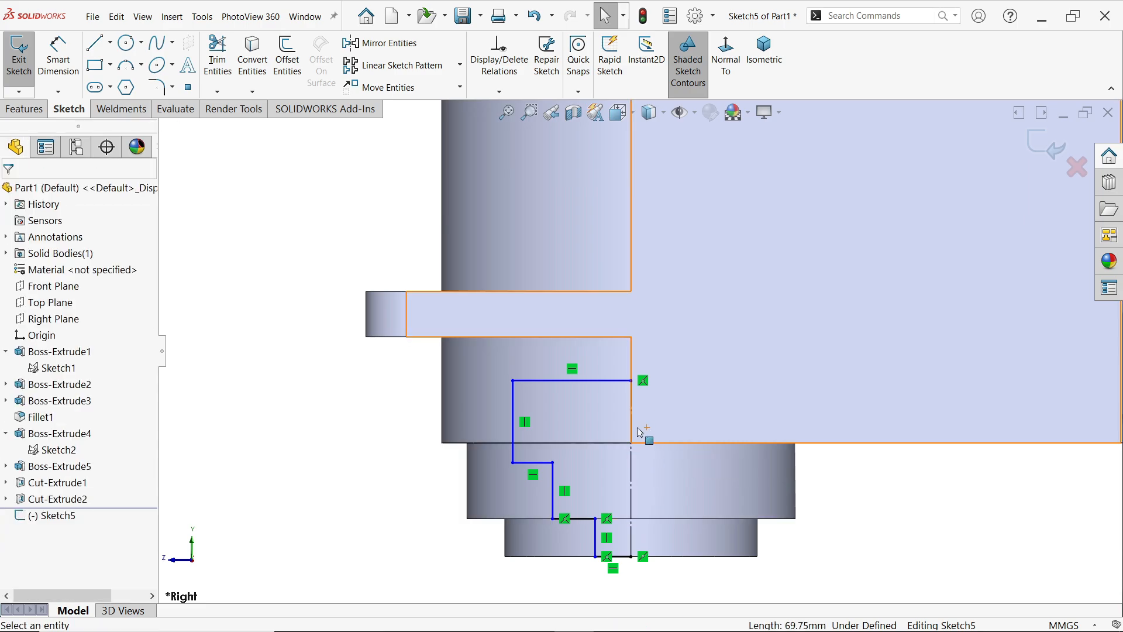
scroll(640, 433, up, 1)
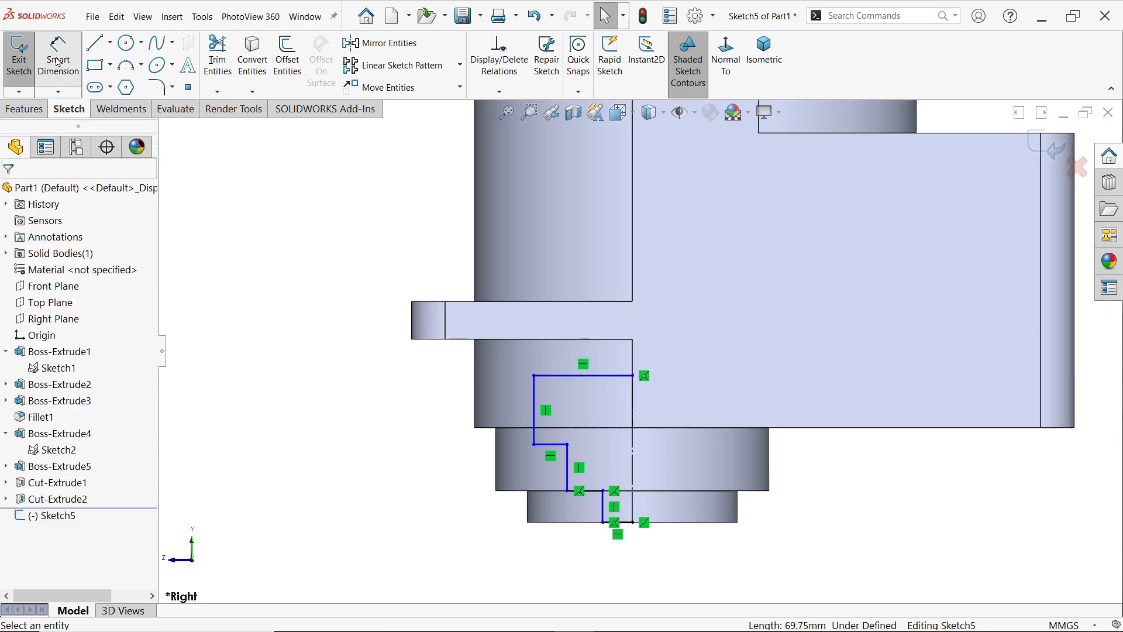
Dimension the profile's widest step as an 80 mm diameter about the centre line.
click(58, 62)
scroll(612, 384, down, 1)
click(634, 401)
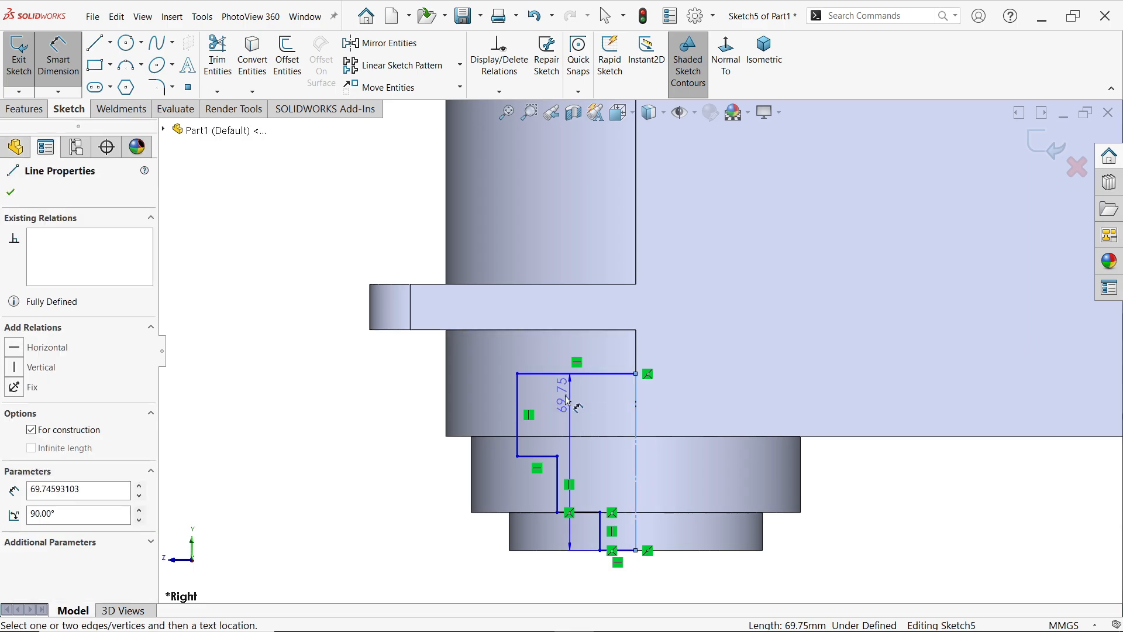
click(517, 404)
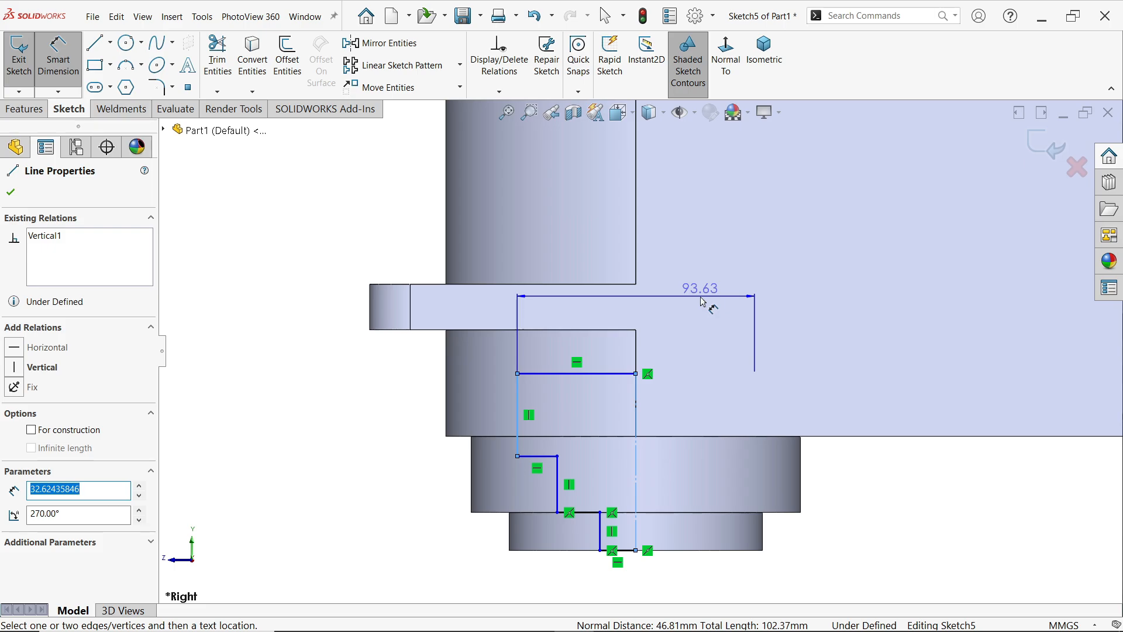
click(703, 301)
text(80)
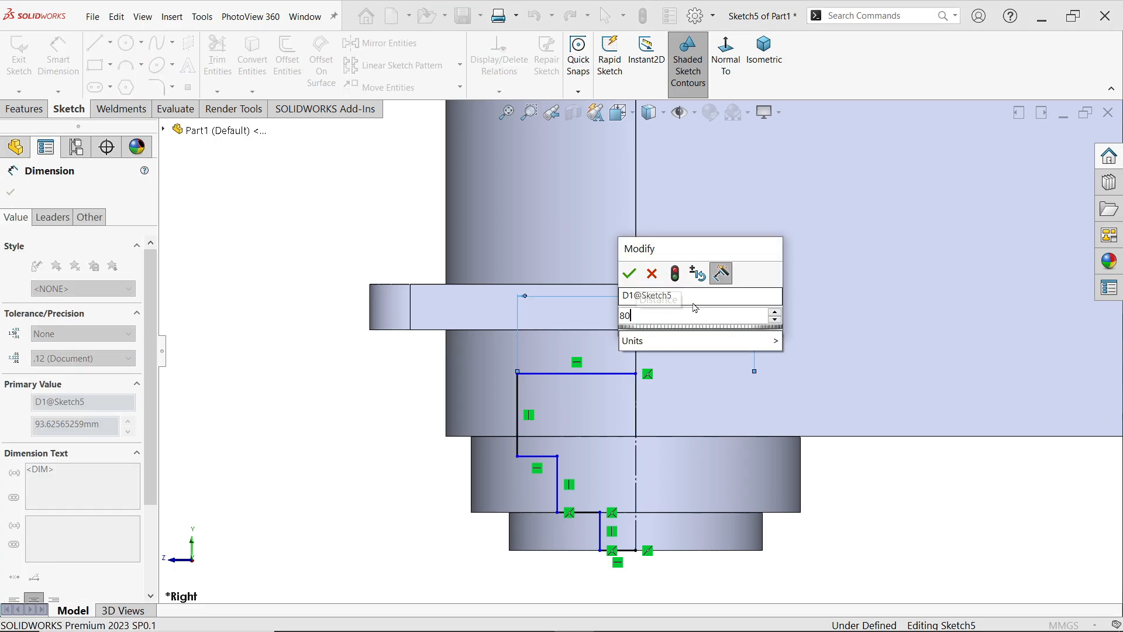
key(Return)
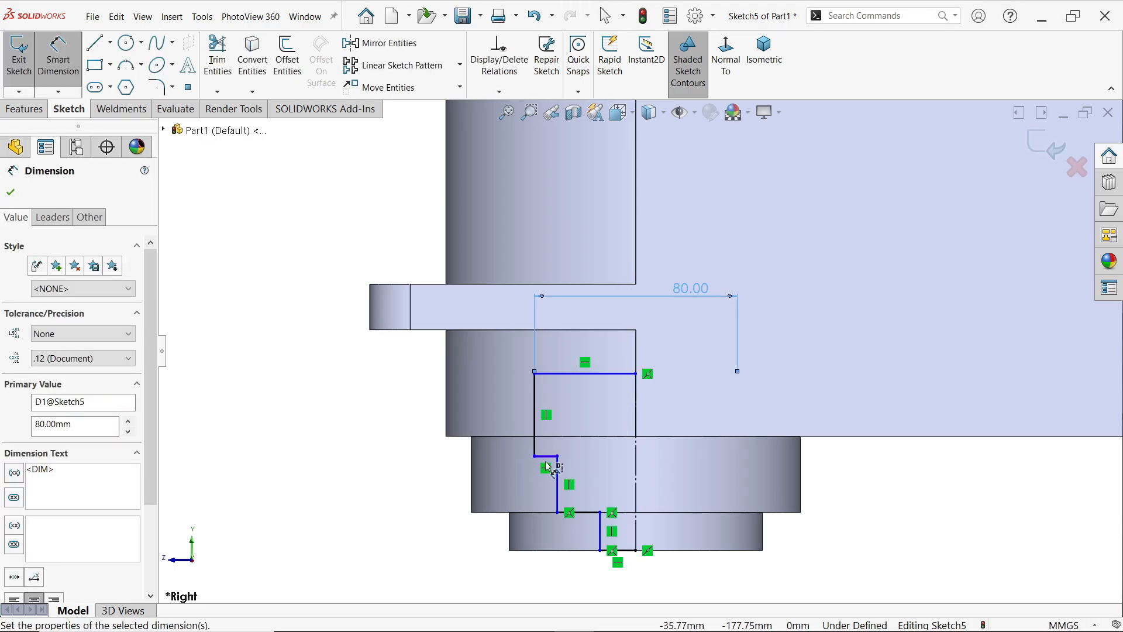
Dimension the profile's middle step as a 70 mm diameter and its lowest step as a 60 mm diameter about the centre line.
click(557, 470)
click(608, 417)
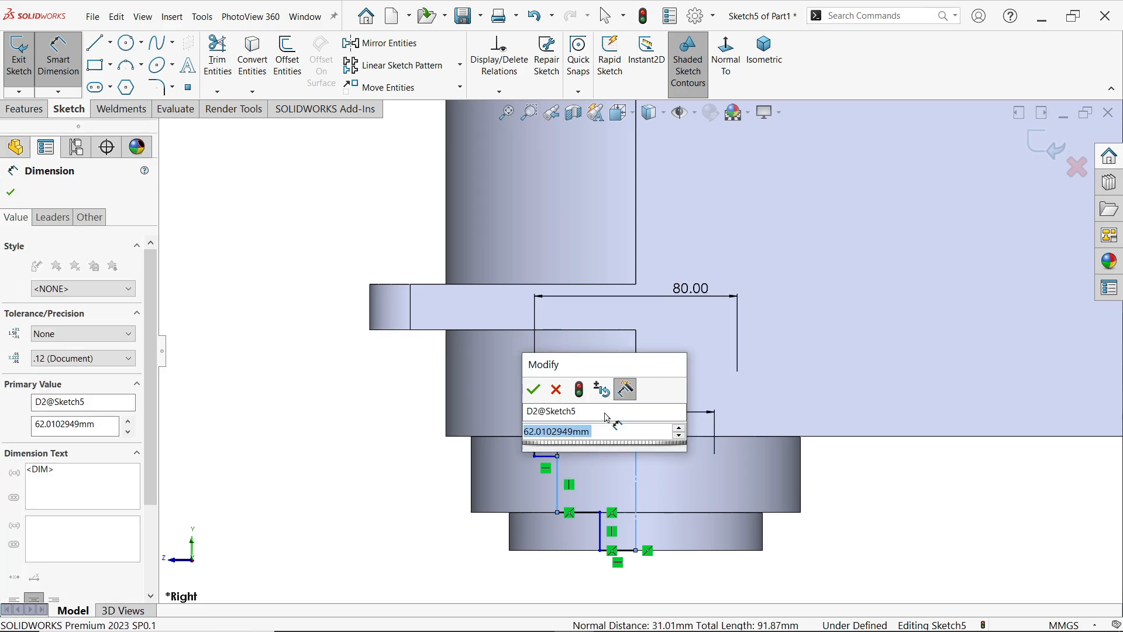
text(70)
click(534, 392)
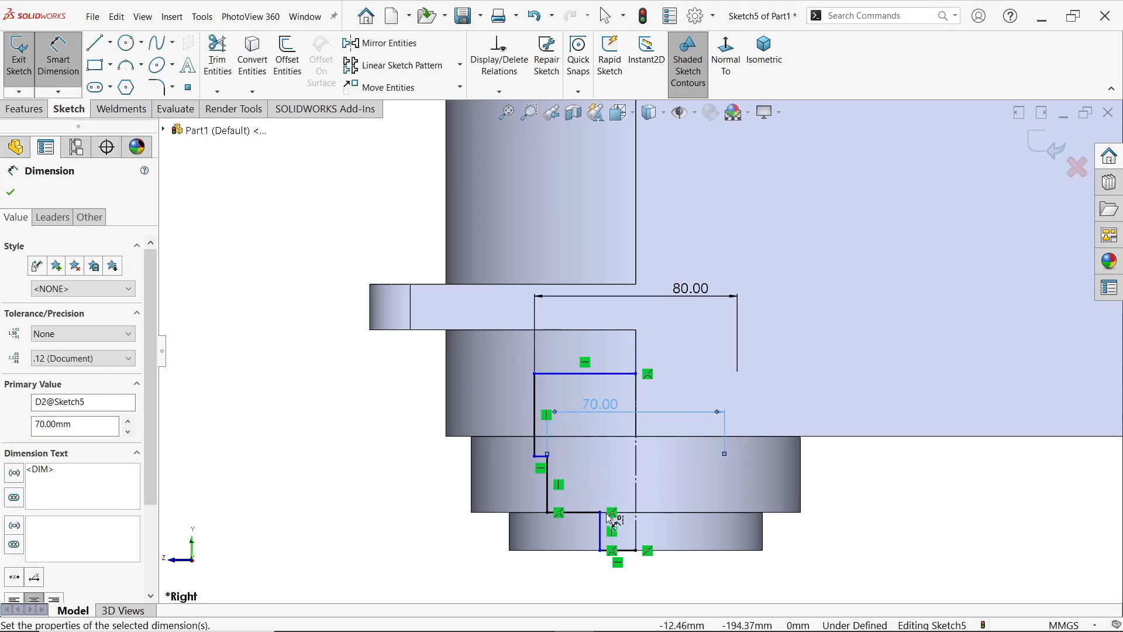
click(603, 533)
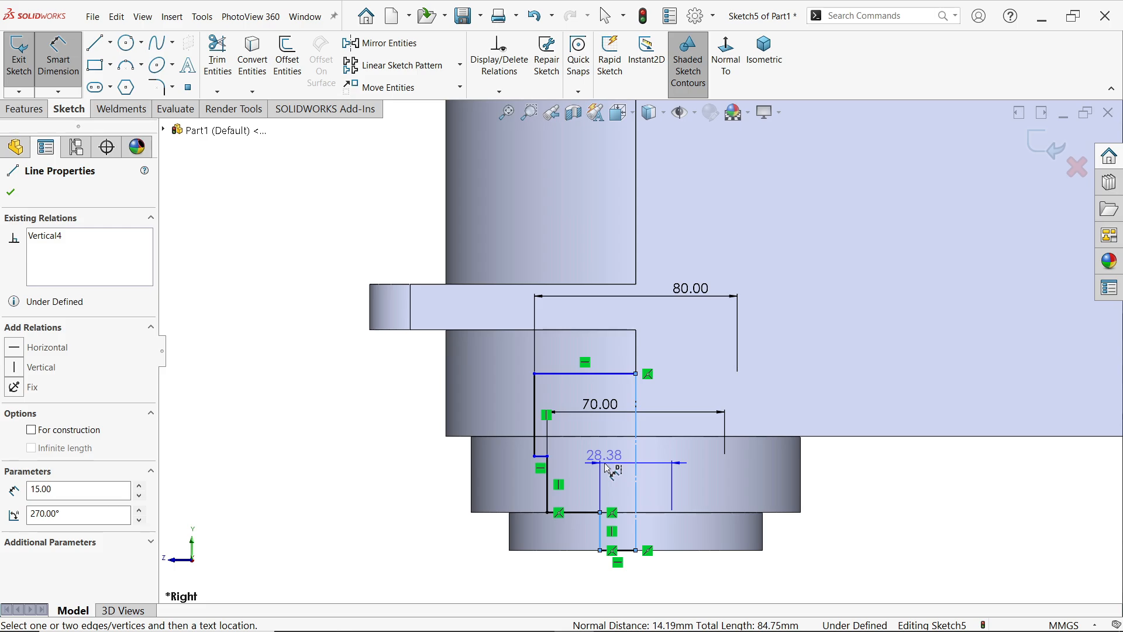
click(608, 470)
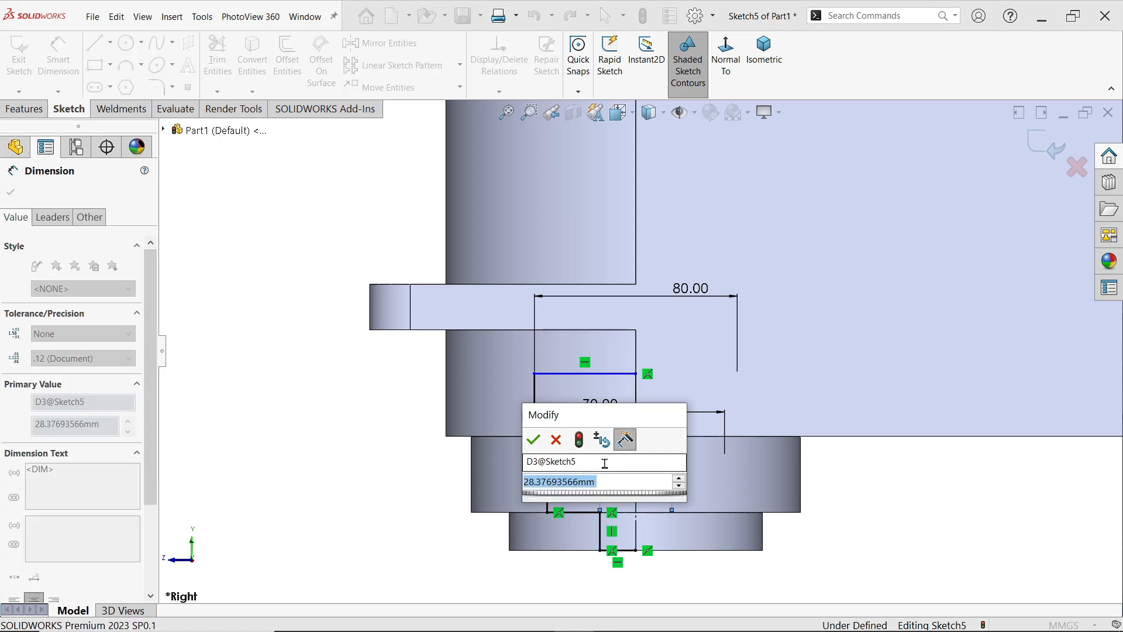
text(60)
key(Return)
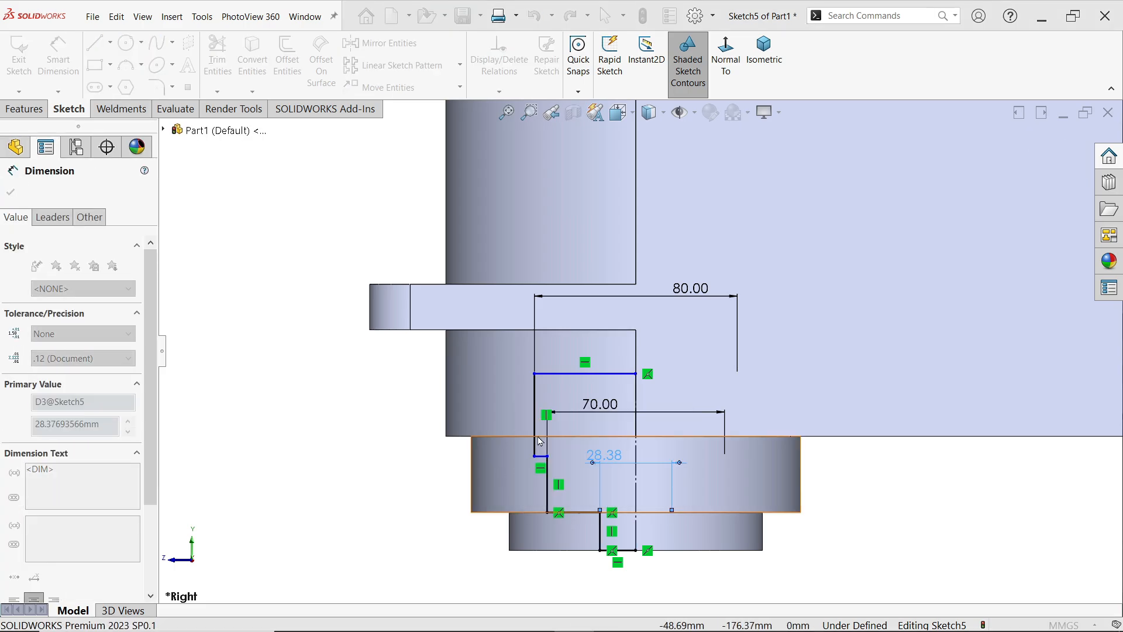
Add a driven height dimension to the profile's lowest step.
scroll(514, 509, down, 1)
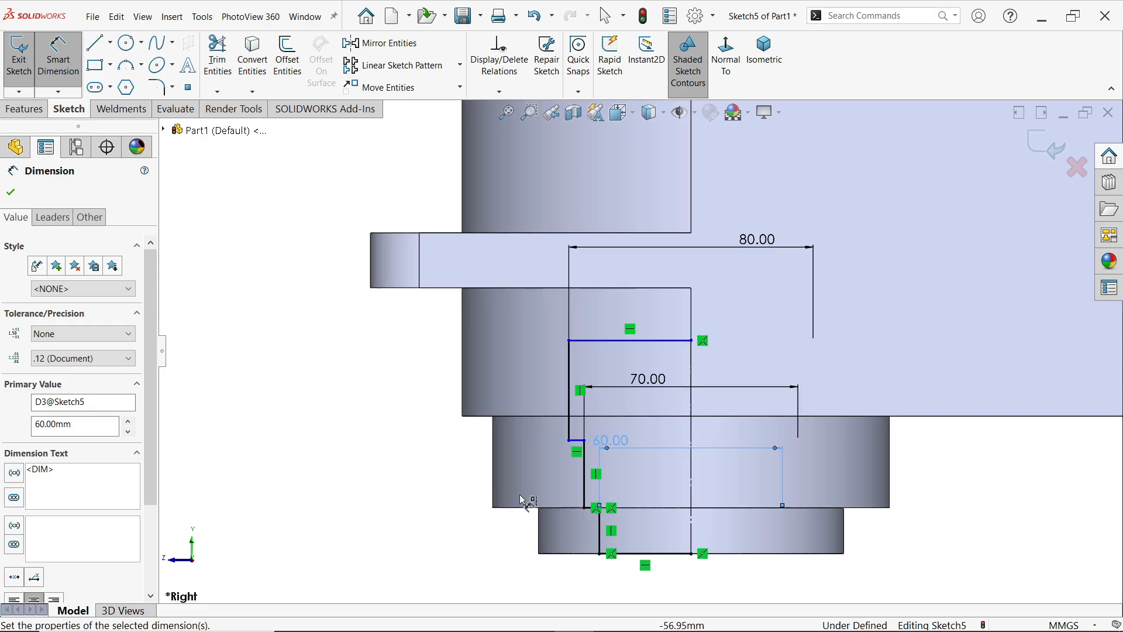
click(600, 535)
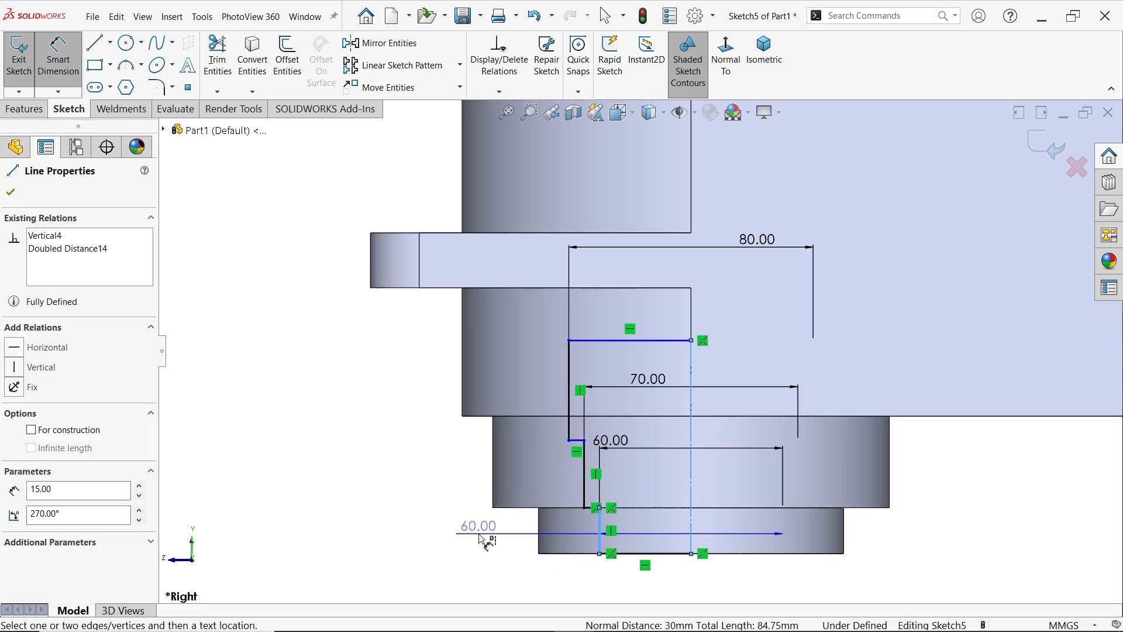
click(451, 529)
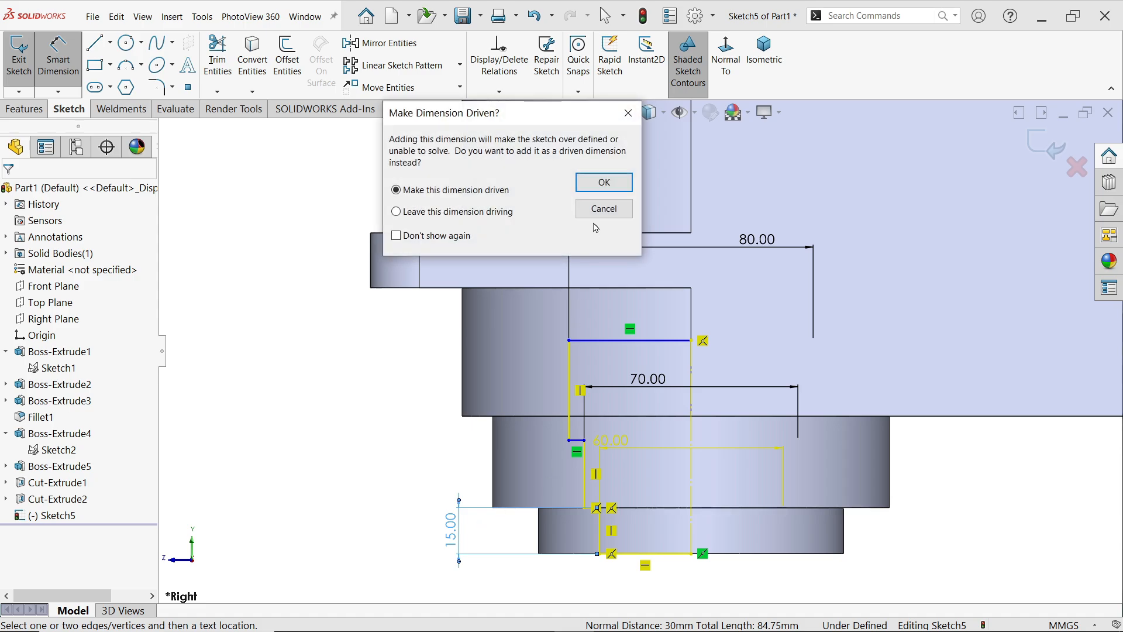
click(604, 183)
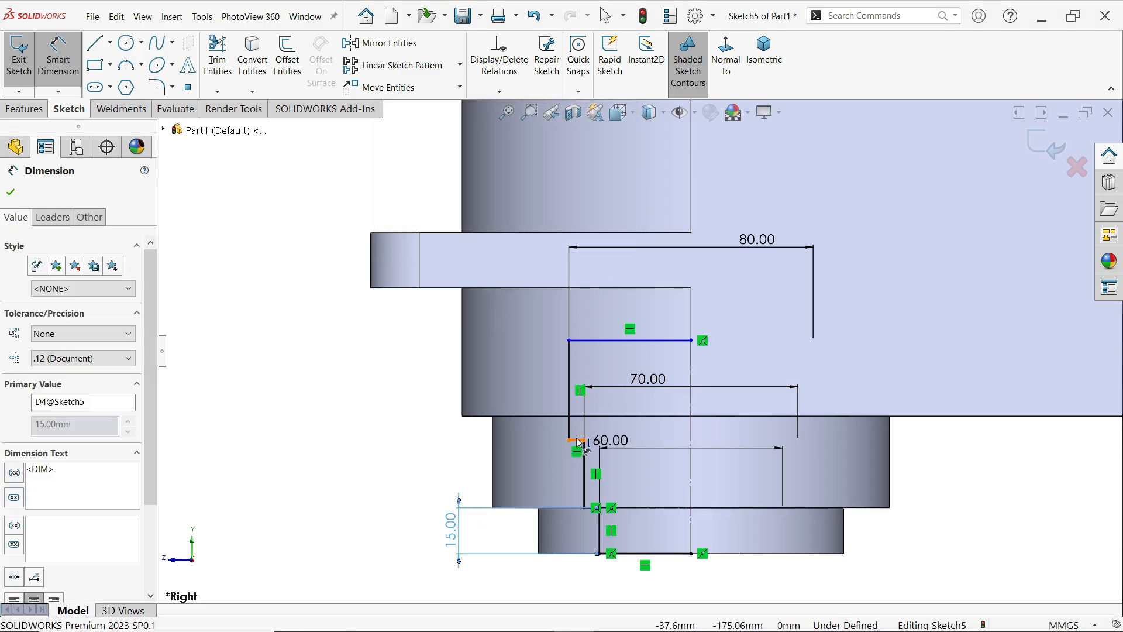
Dimension the height from the profile's bottom line to the ledge under its widest step as 25 mm.
click(579, 443)
click(643, 553)
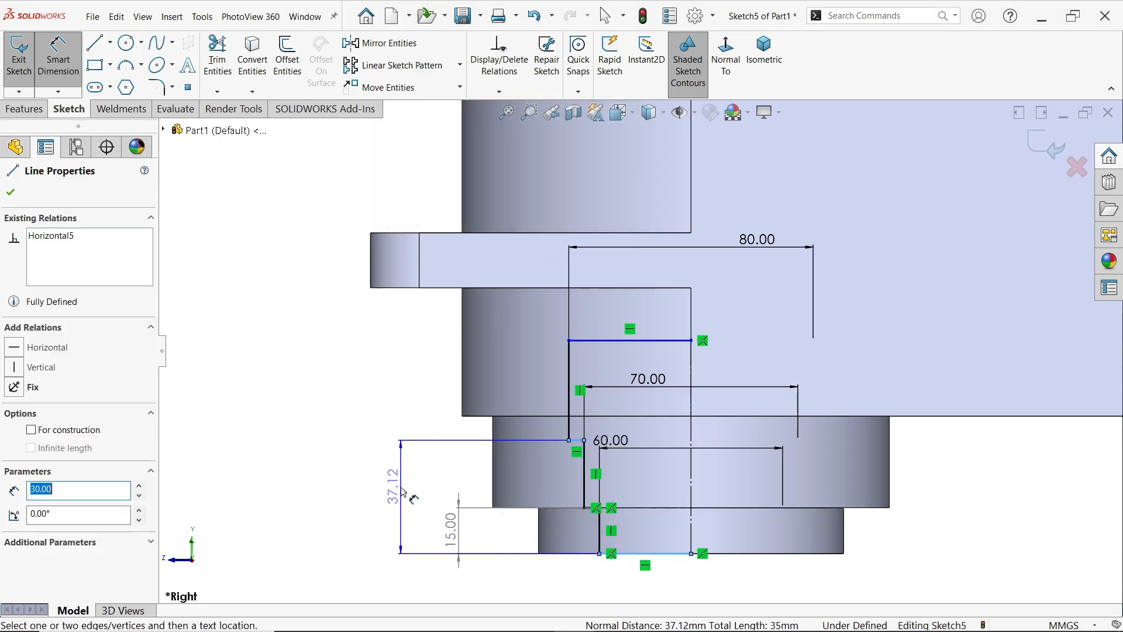
click(403, 493)
text(25)
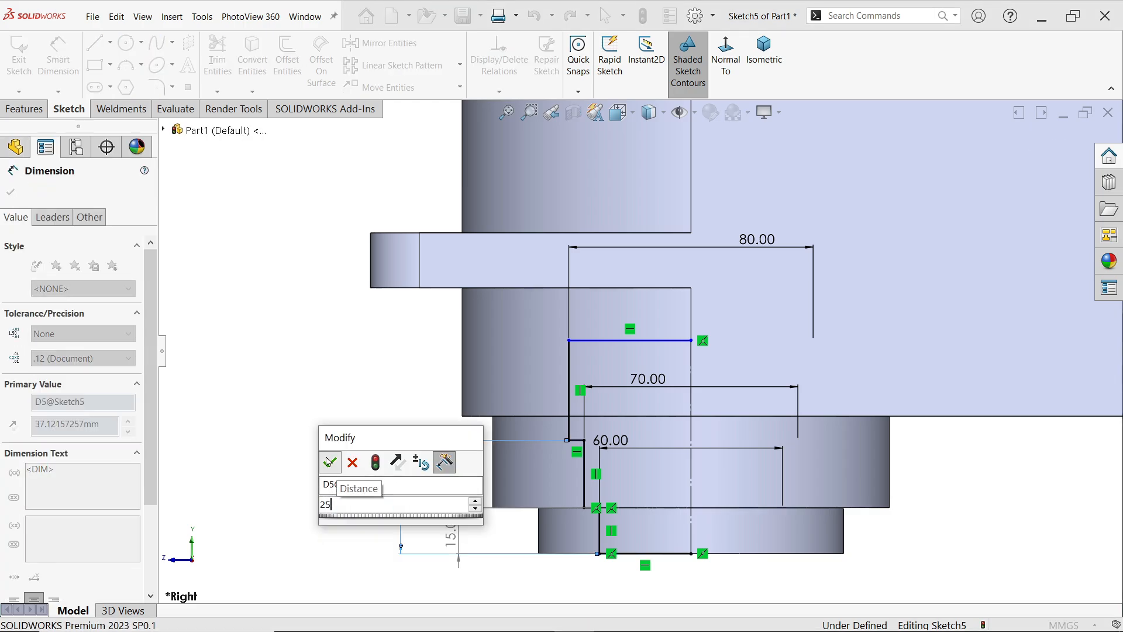
click(330, 462)
Switch the model display to Hidden Lines Visible and finish dimensioning.
scroll(727, 362, down, 2)
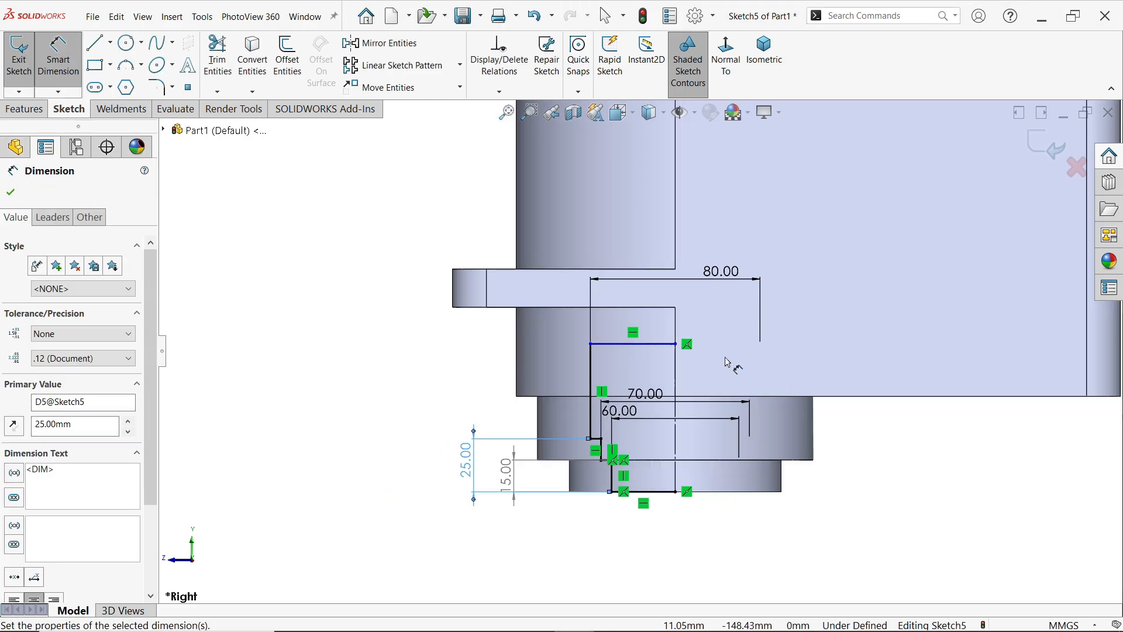
scroll(643, 351, down, 1)
click(665, 114)
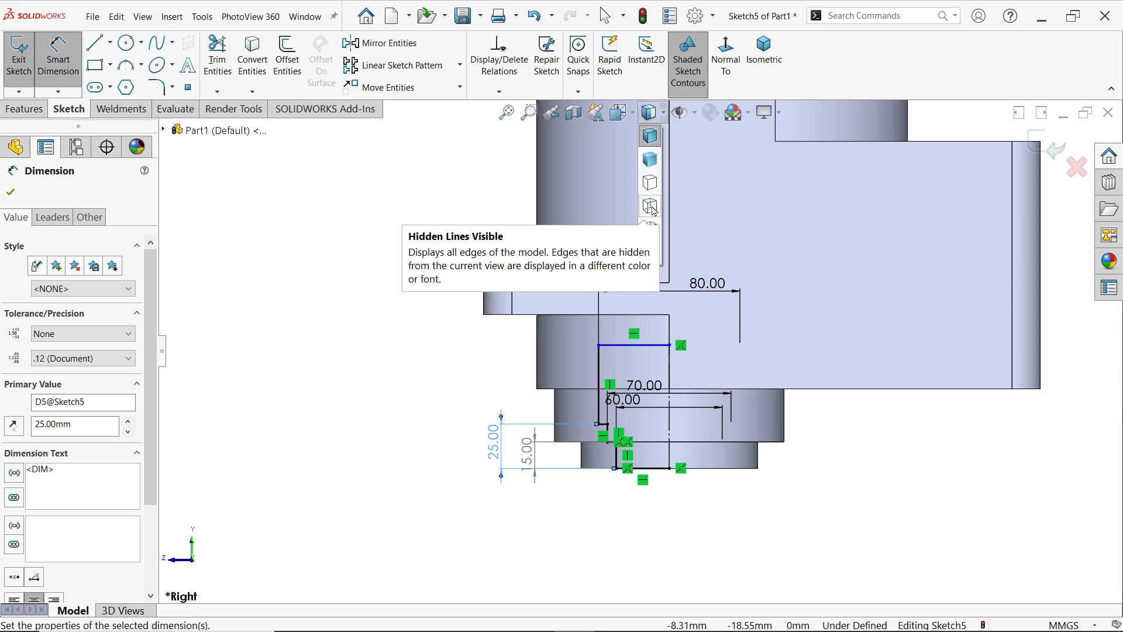
click(653, 210)
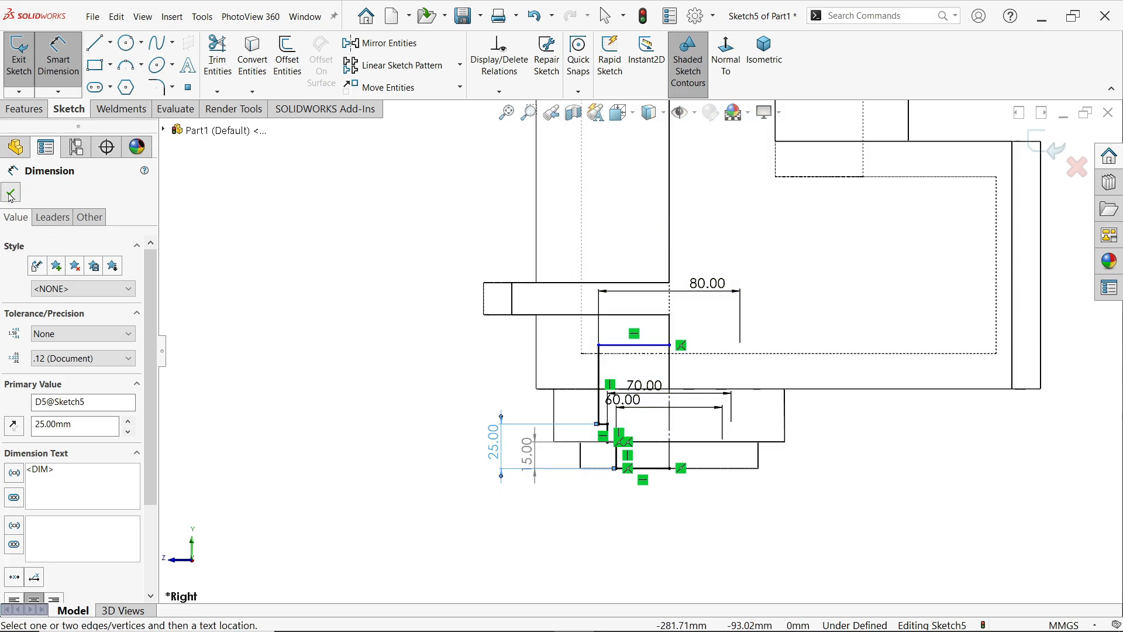
click(11, 197)
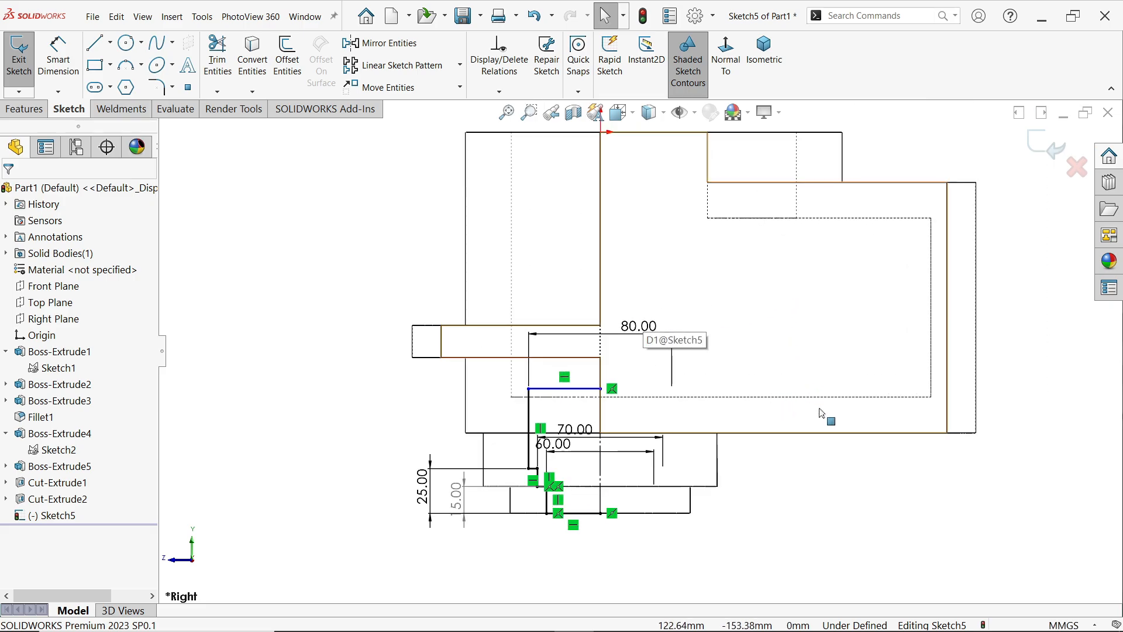
Make the profile's top line collinear with the inner cavity's floor edge, and restore the shaded display with edges.
scroll(634, 401, down, 2)
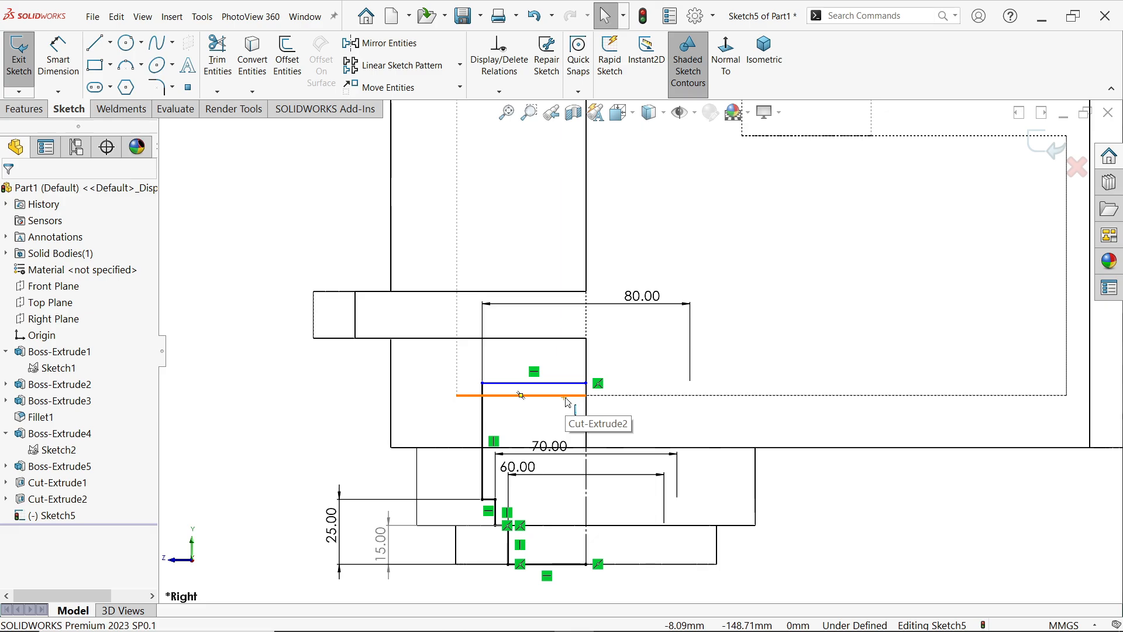
click(567, 402)
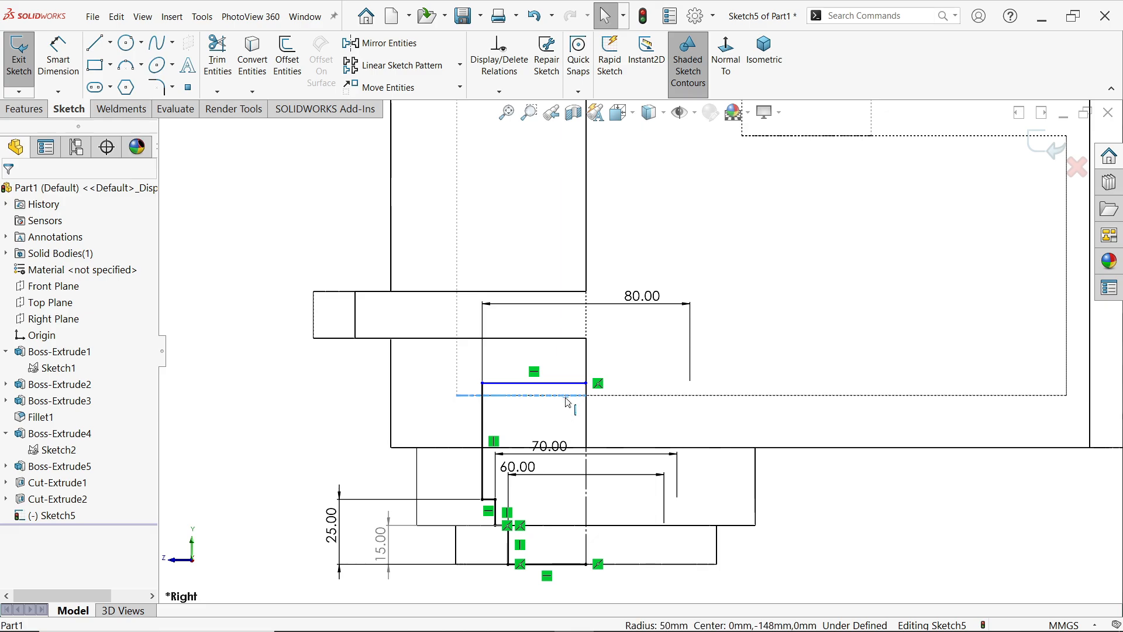
ctrl+click(567, 385)
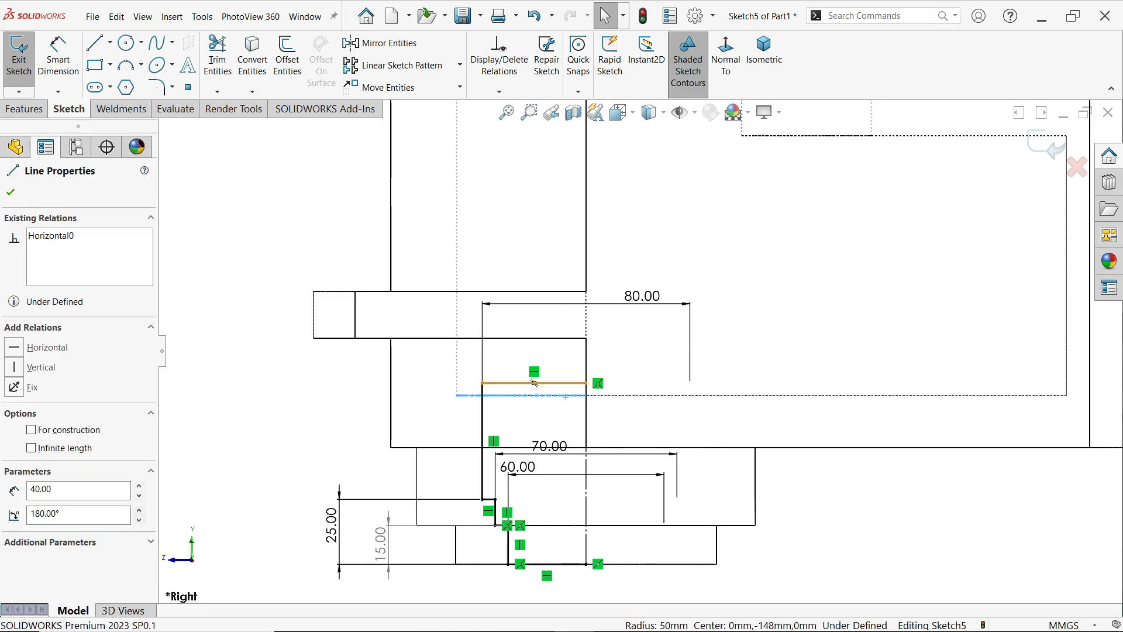
click(601, 336)
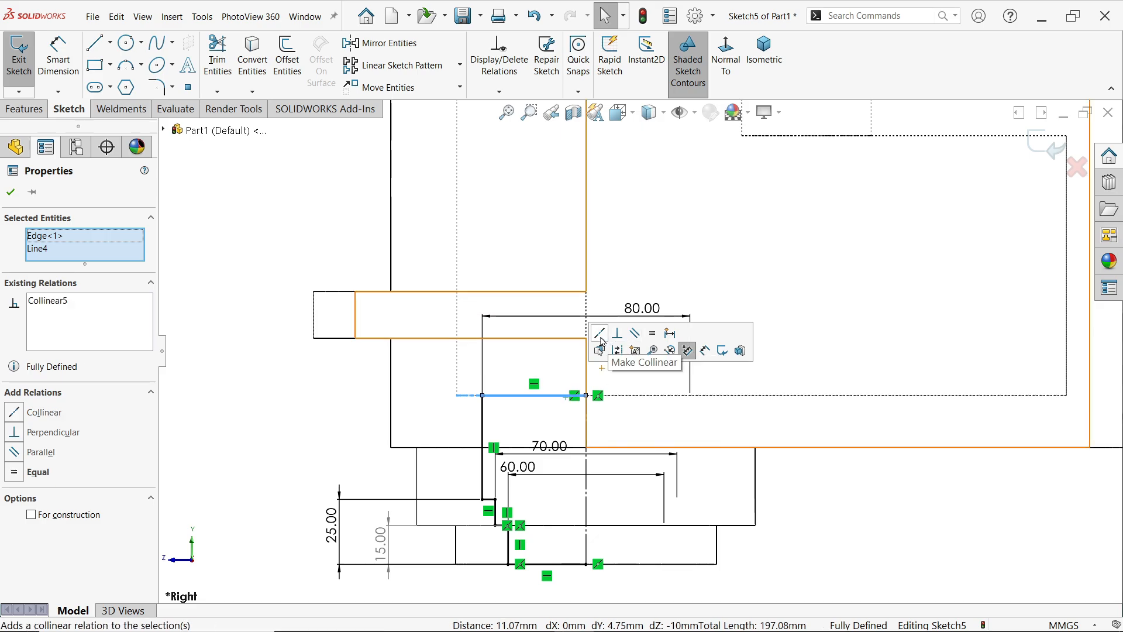
click(234, 334)
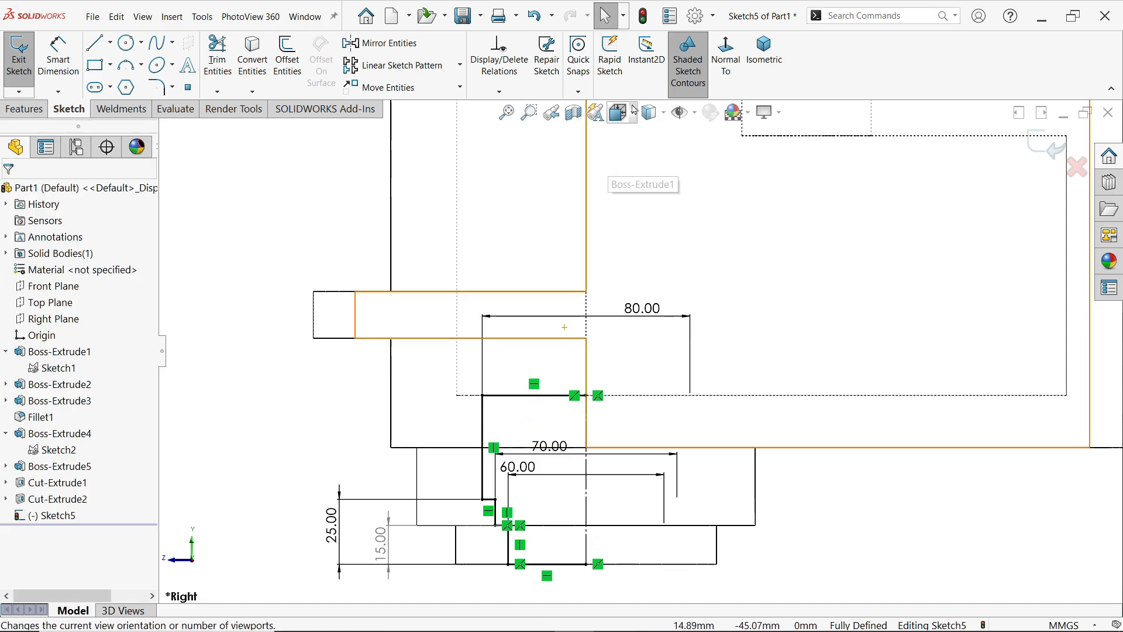
click(658, 113)
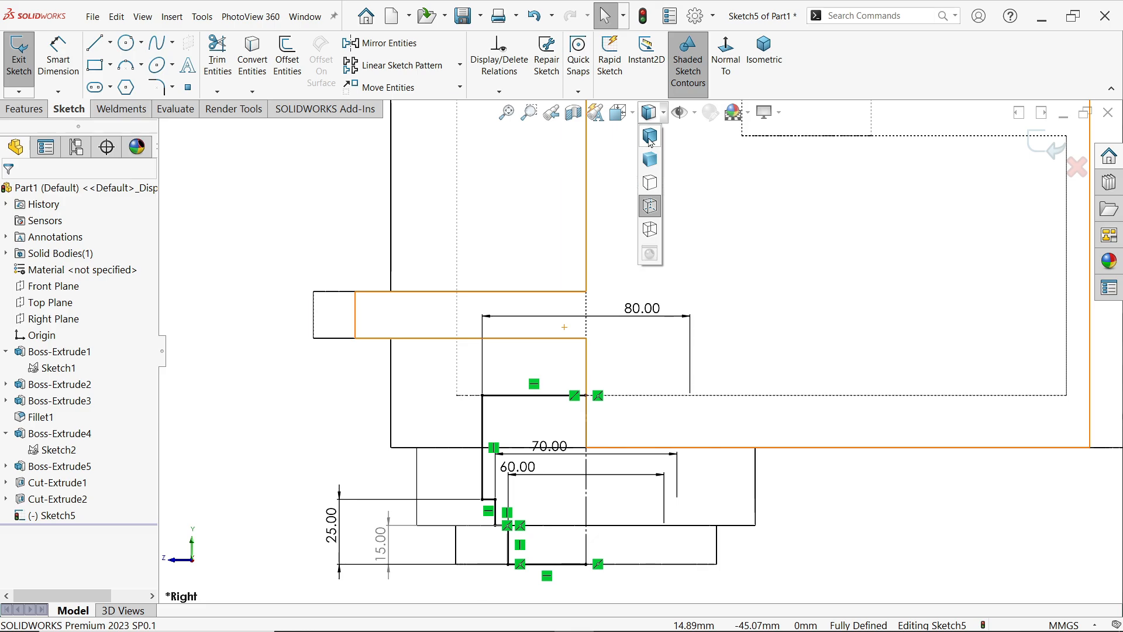
click(650, 136)
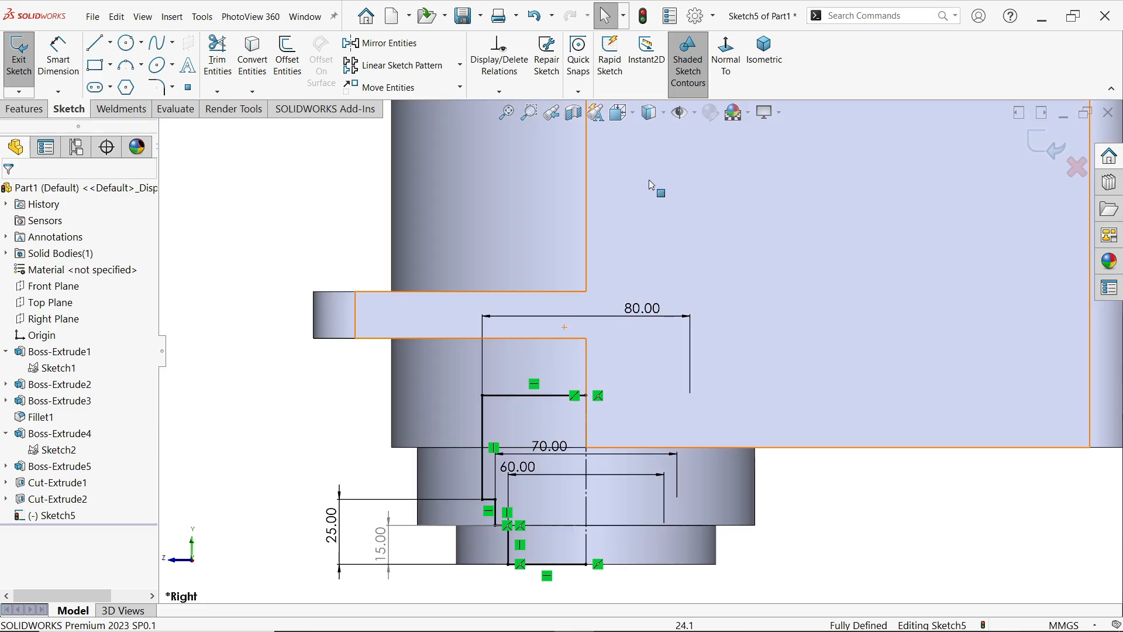
Start a revolved cut of the stepped profile about its vertical centre line, letting the open sketch be closed automatically.
click(24, 108)
click(311, 71)
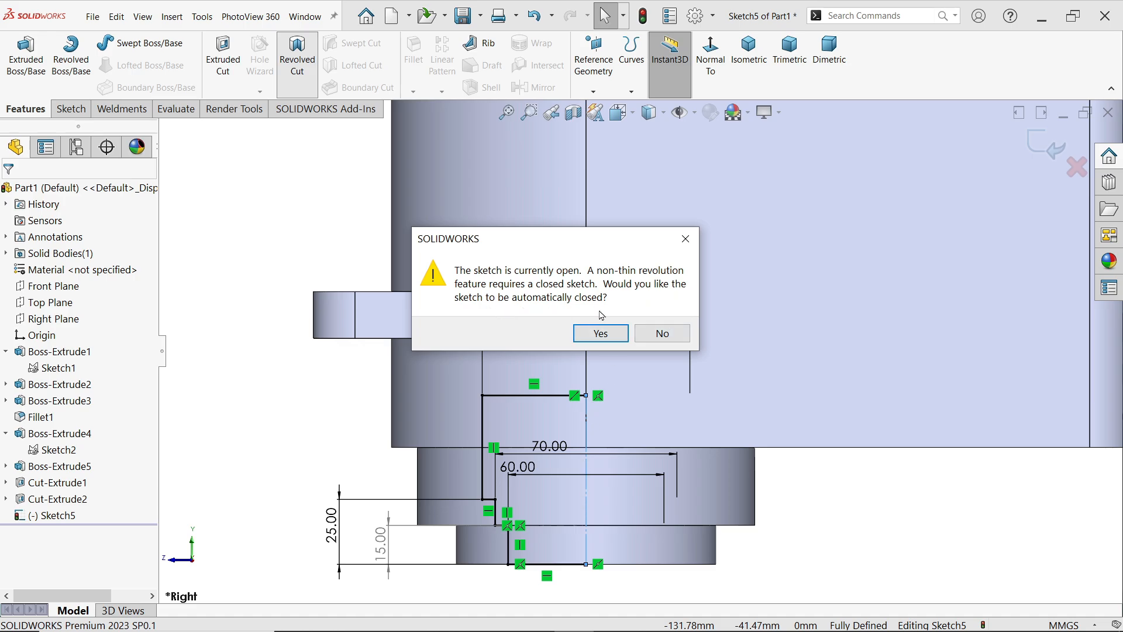
click(598, 334)
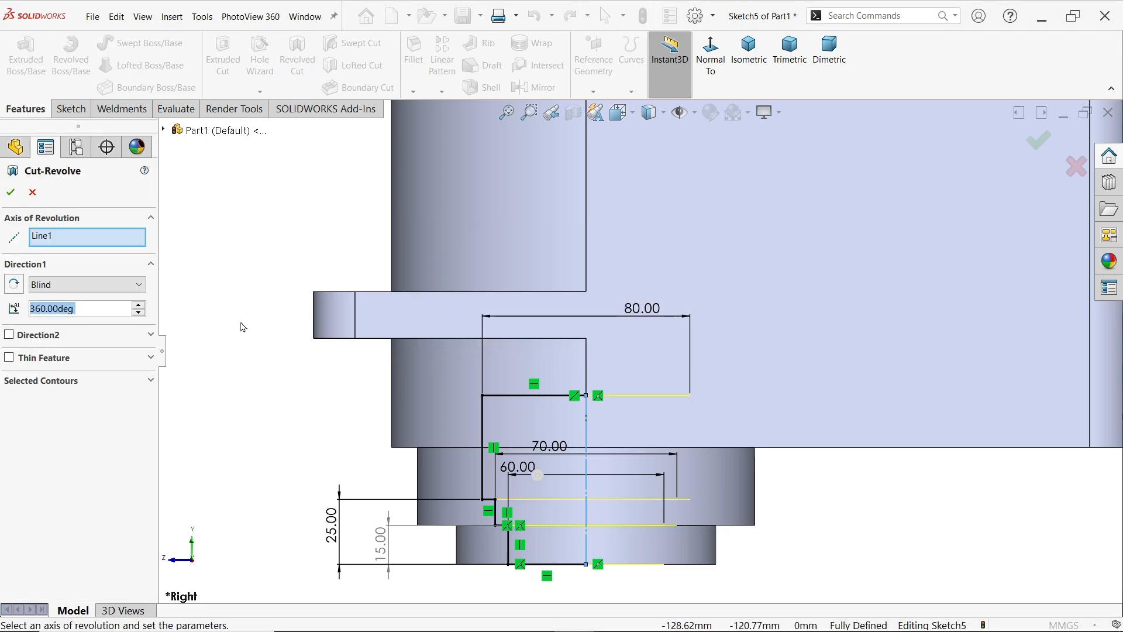
click(60, 236)
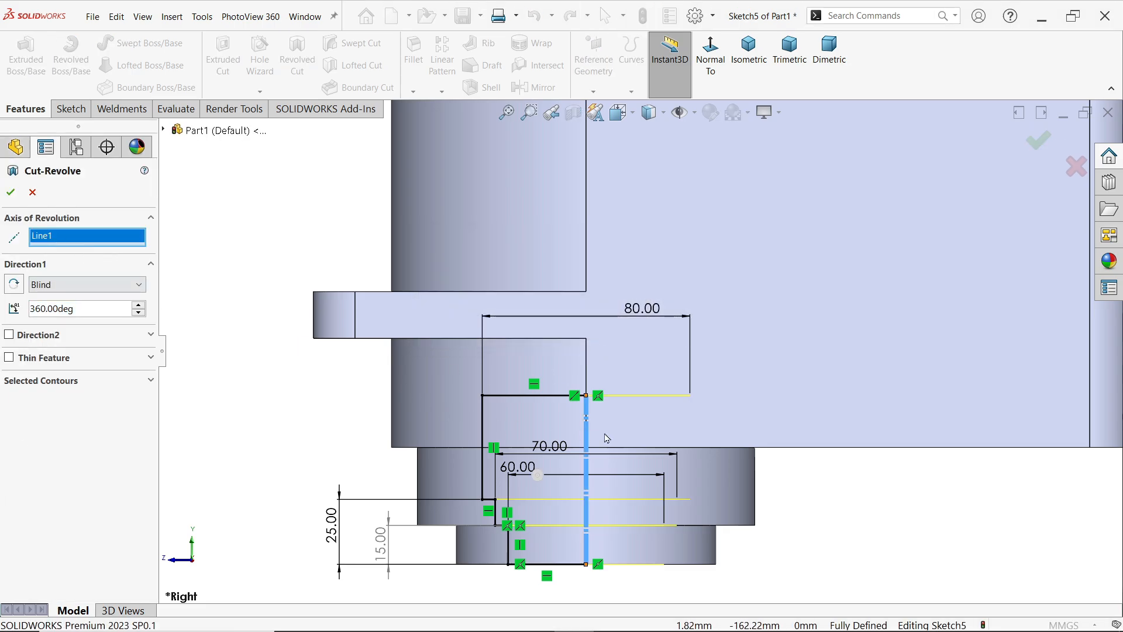
scroll(661, 433, up, 2)
middle_drag(662, 434, 641, 489)
scroll(617, 451, down, 2)
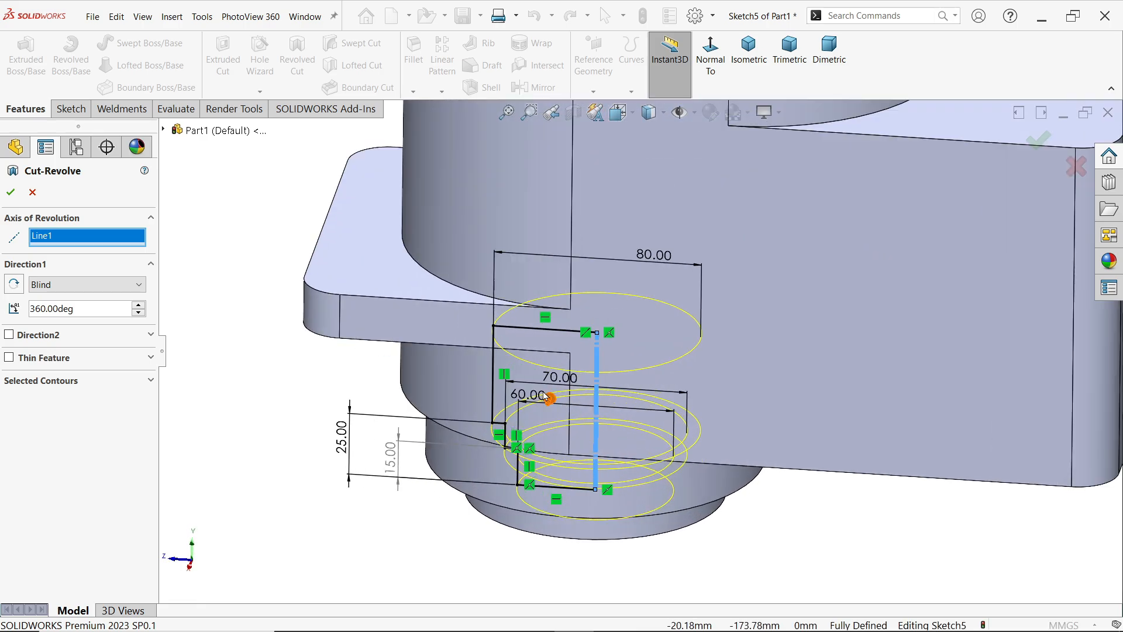
Try a 180-degree angle for the revolved cut.
click(73, 310)
click(73, 309)
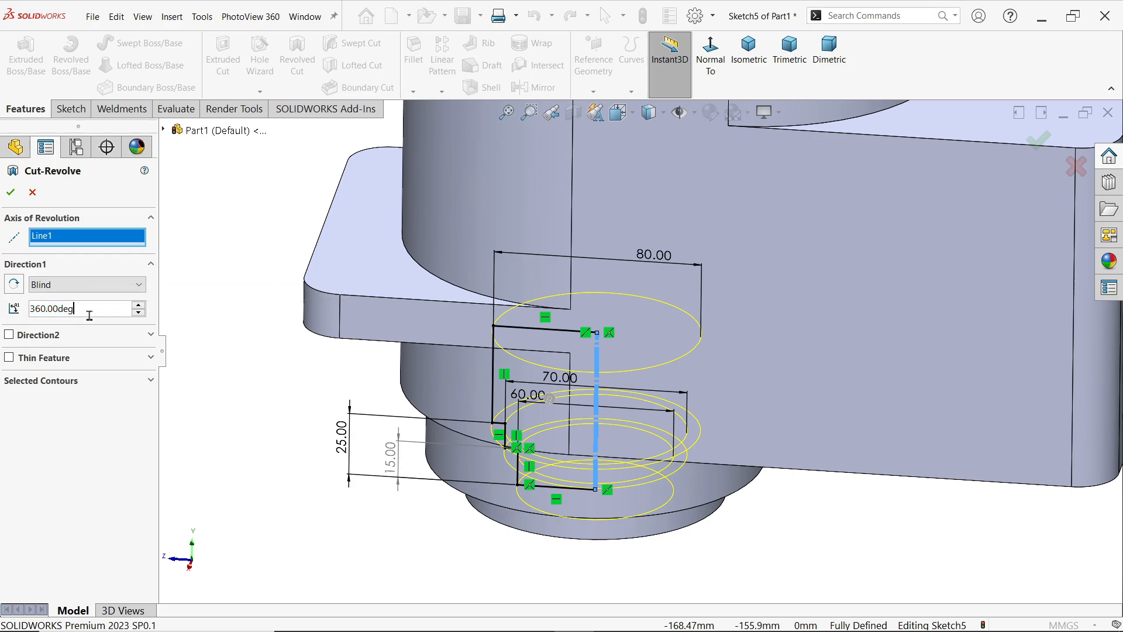
text(180)
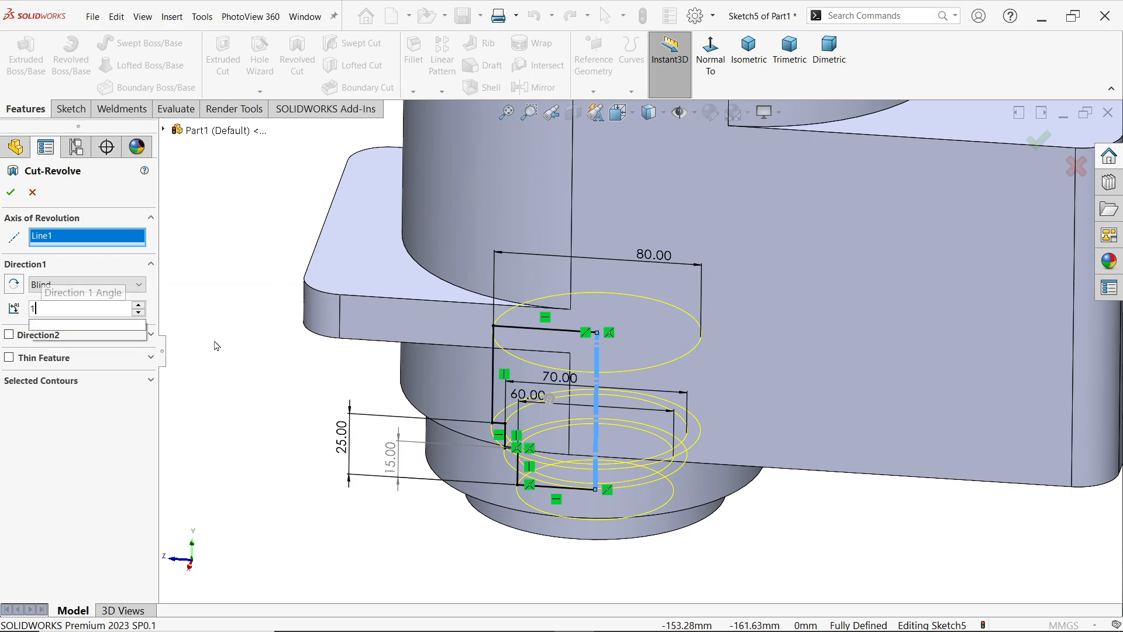
key(Return)
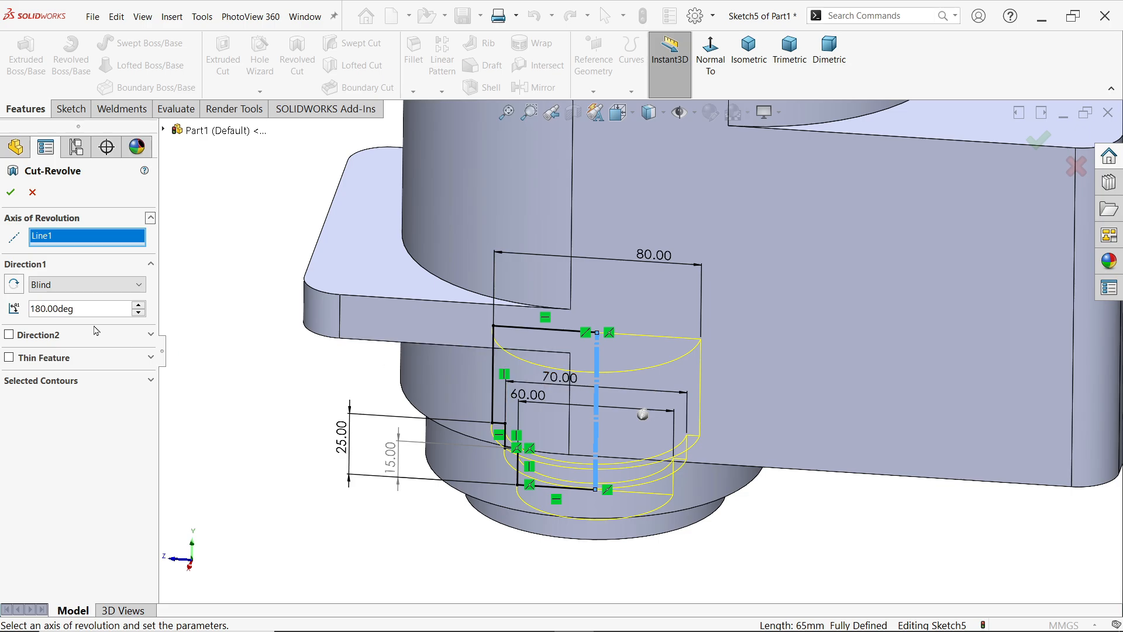
Set the revolved cut's angle to 360 degrees and complete the stepped bore.
text(360)
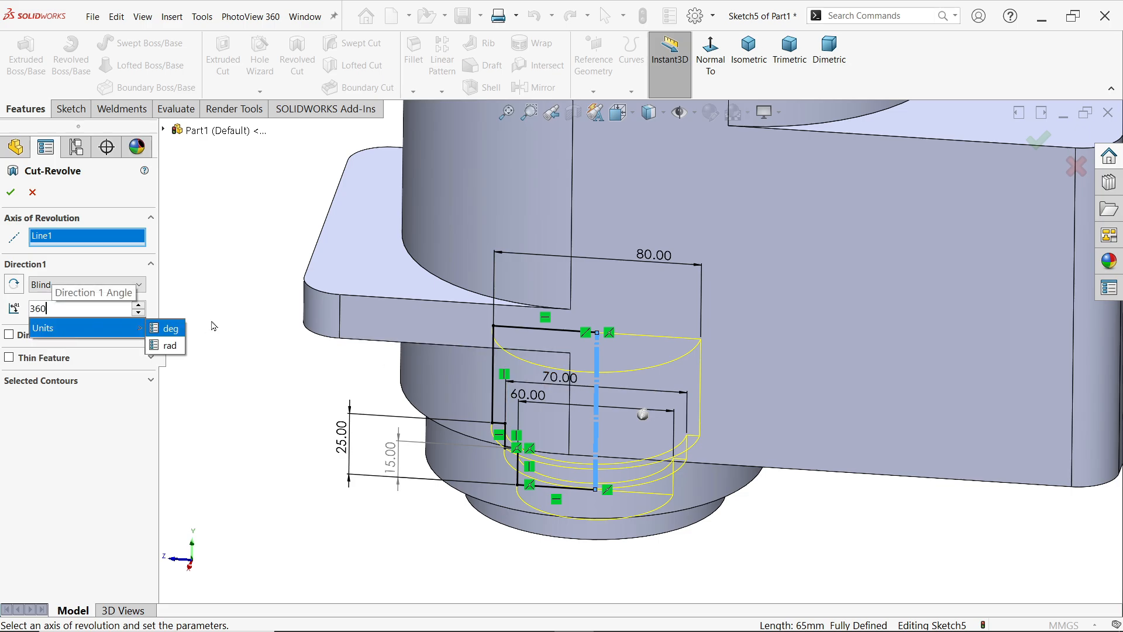
key(Return)
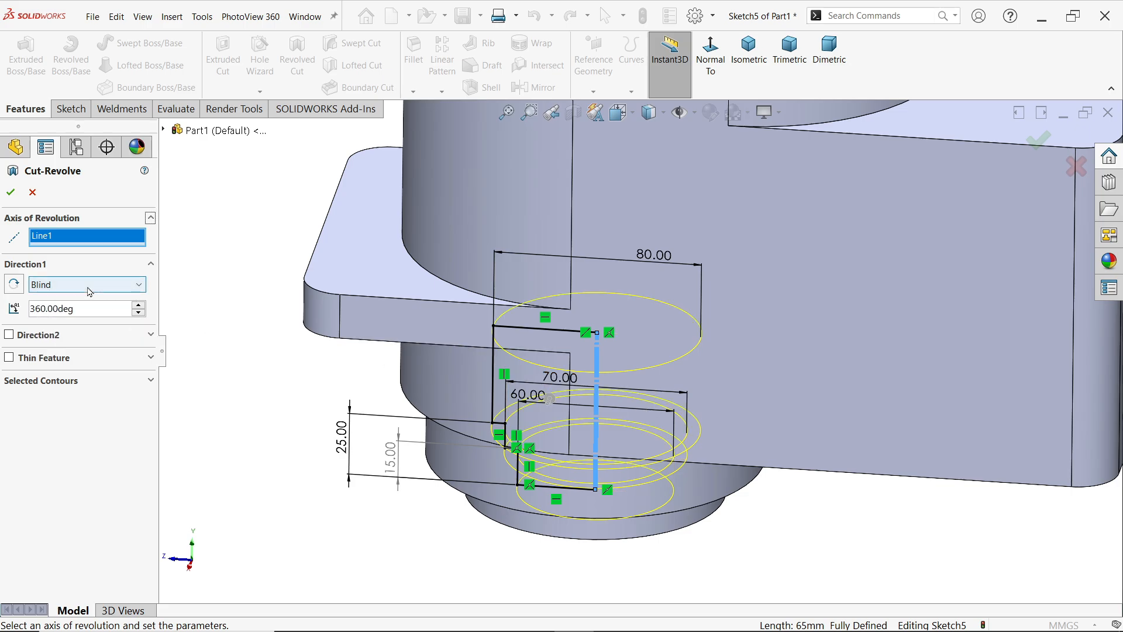
click(11, 195)
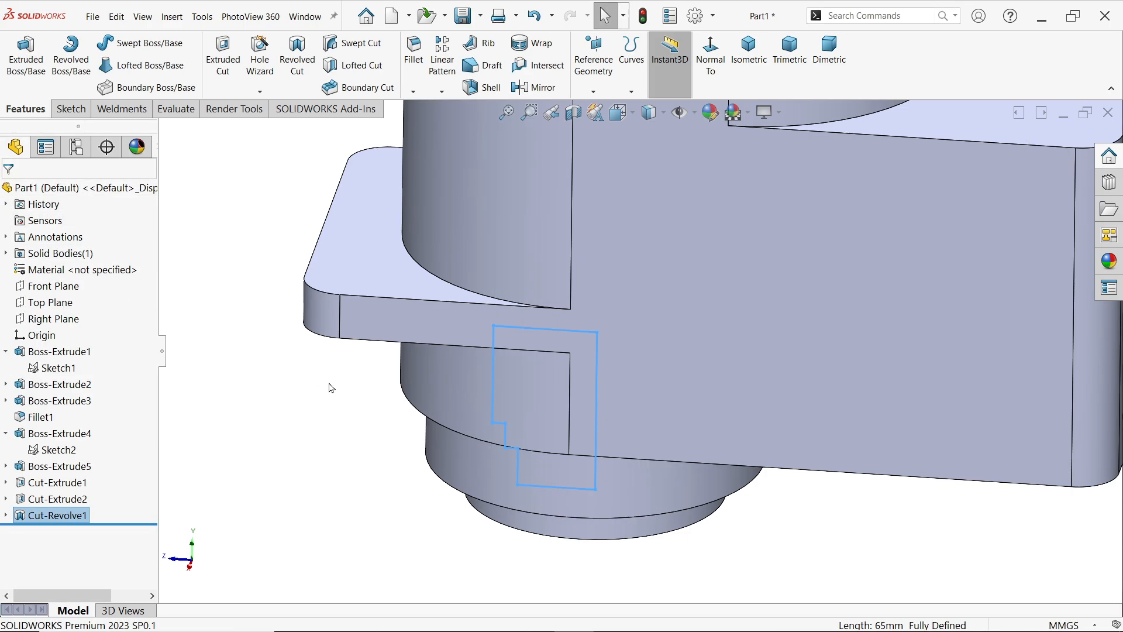
Fillet the two vertical corner edges at the closed end of the inner cavity with an 8 mm radius.
mouse_move(359, 361)
middle_down()
mouse_move(790, 253)
mouse_move(798, 293)
mouse_move(889, 413)
middle_up()
click(479, 151)
click(413, 59)
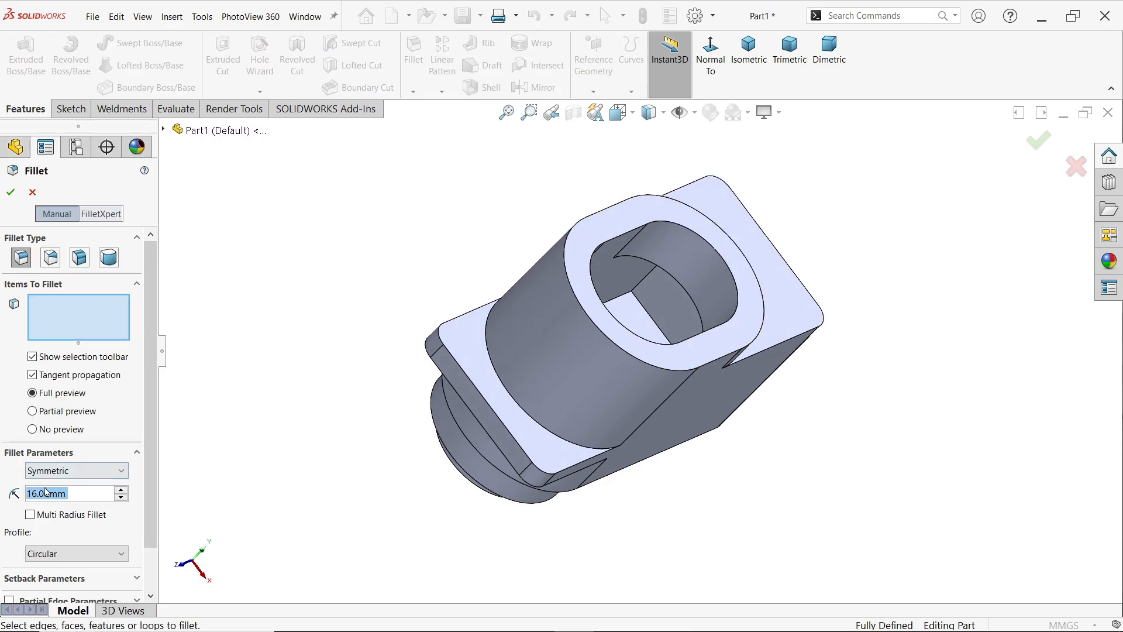
text(8)
key(Return)
scroll(649, 301, down, 2)
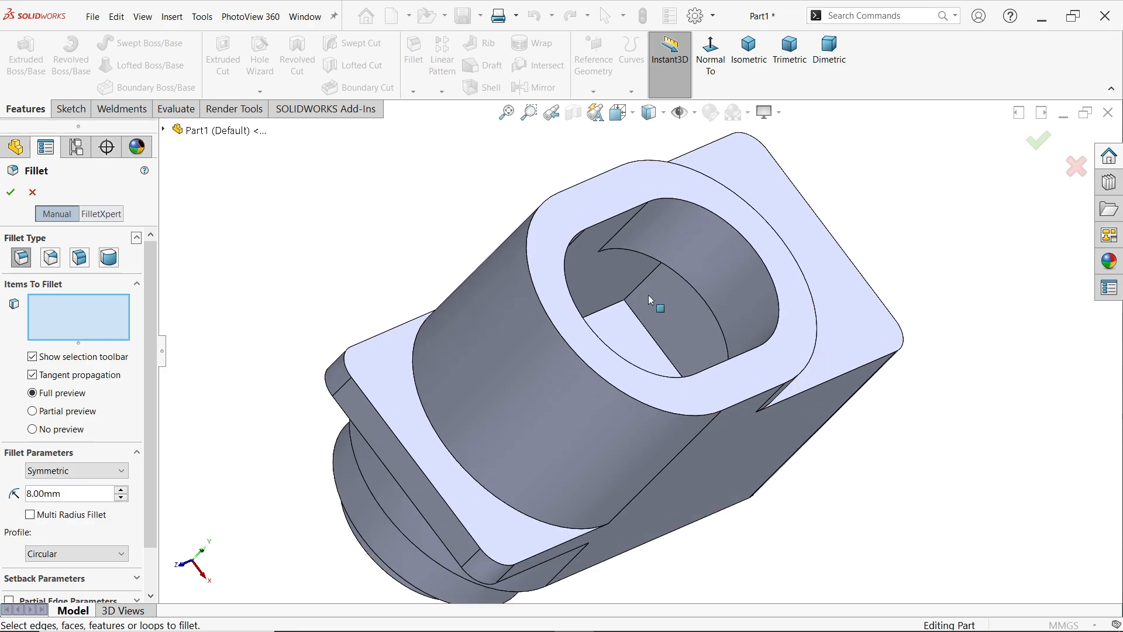
click(637, 292)
middle_drag(639, 301, 731, 384)
click(726, 355)
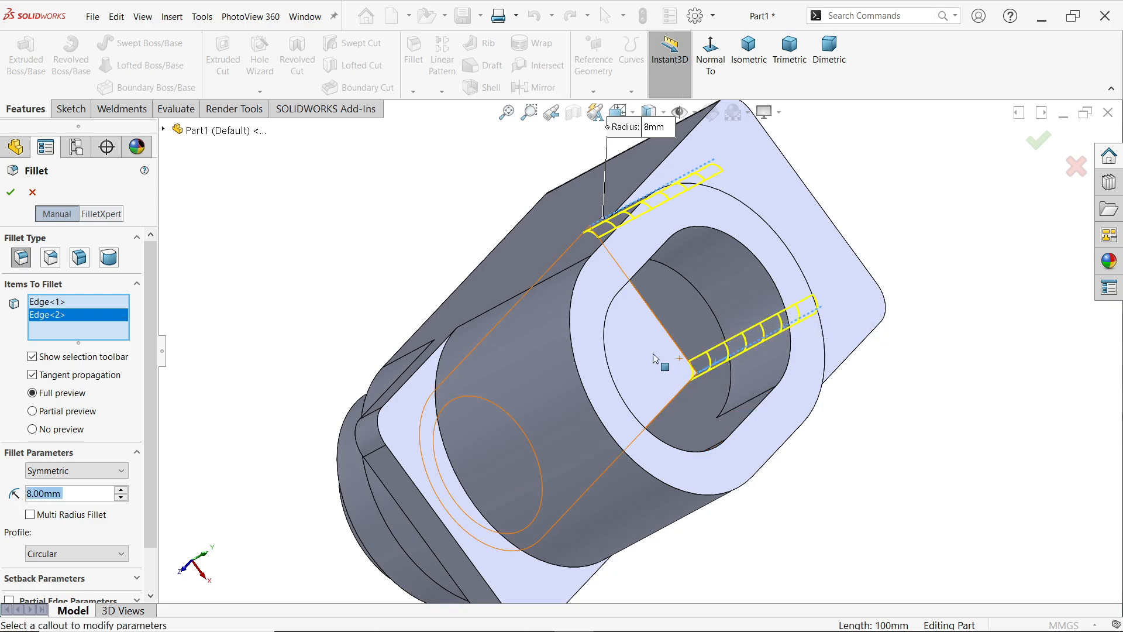
click(10, 192)
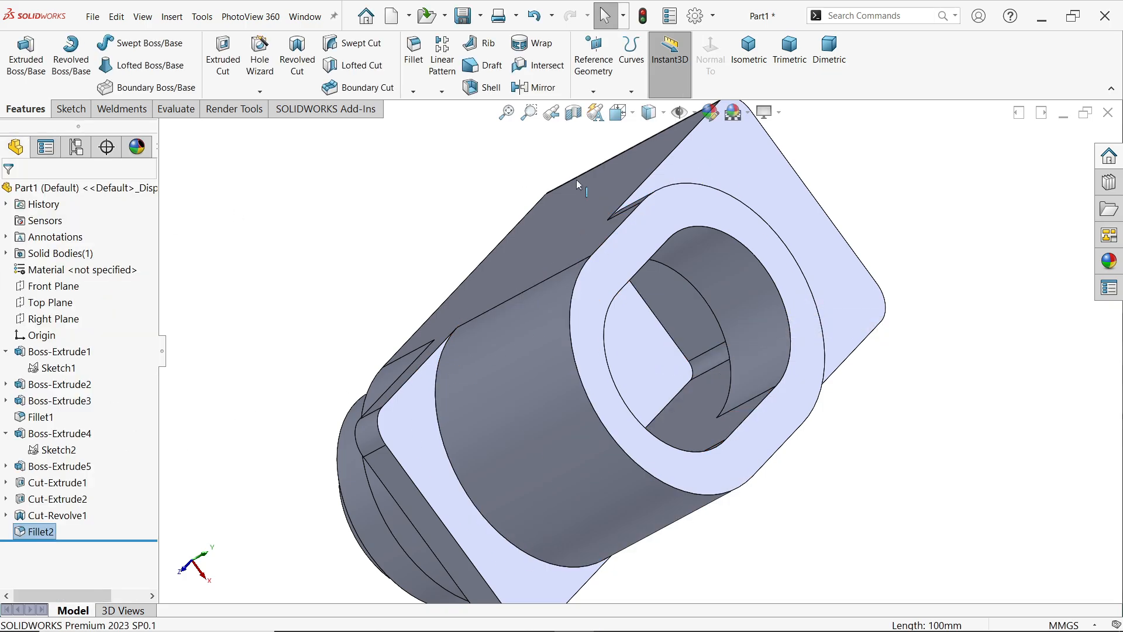
Section the housing through the Right Plane to examine the cavity and stepped bore, and restore the full view.
click(751, 56)
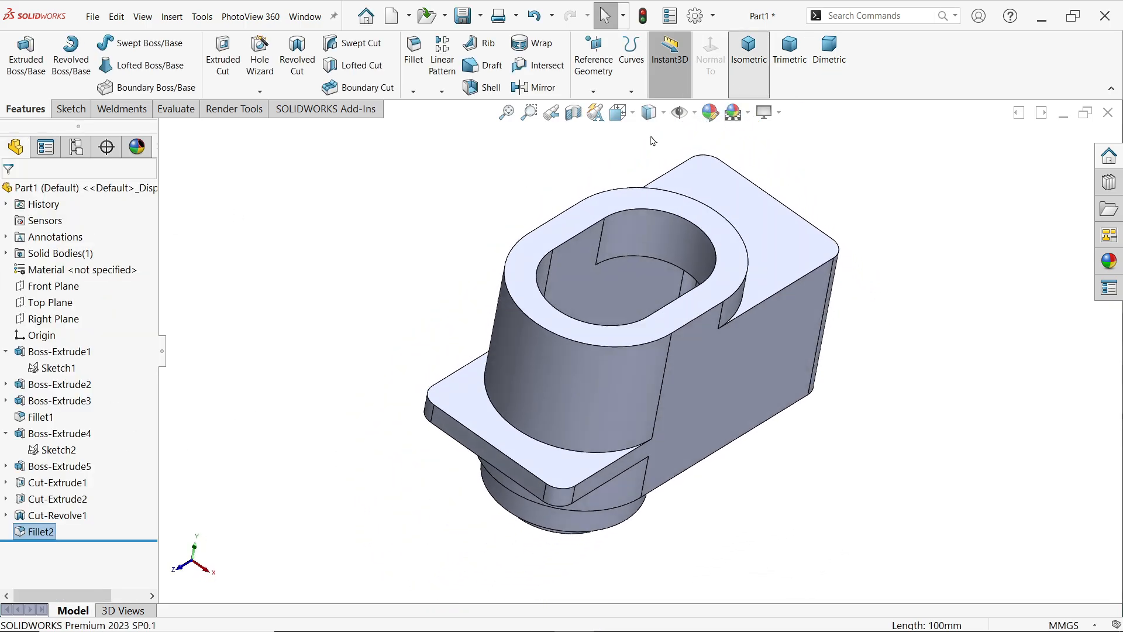
click(81, 319)
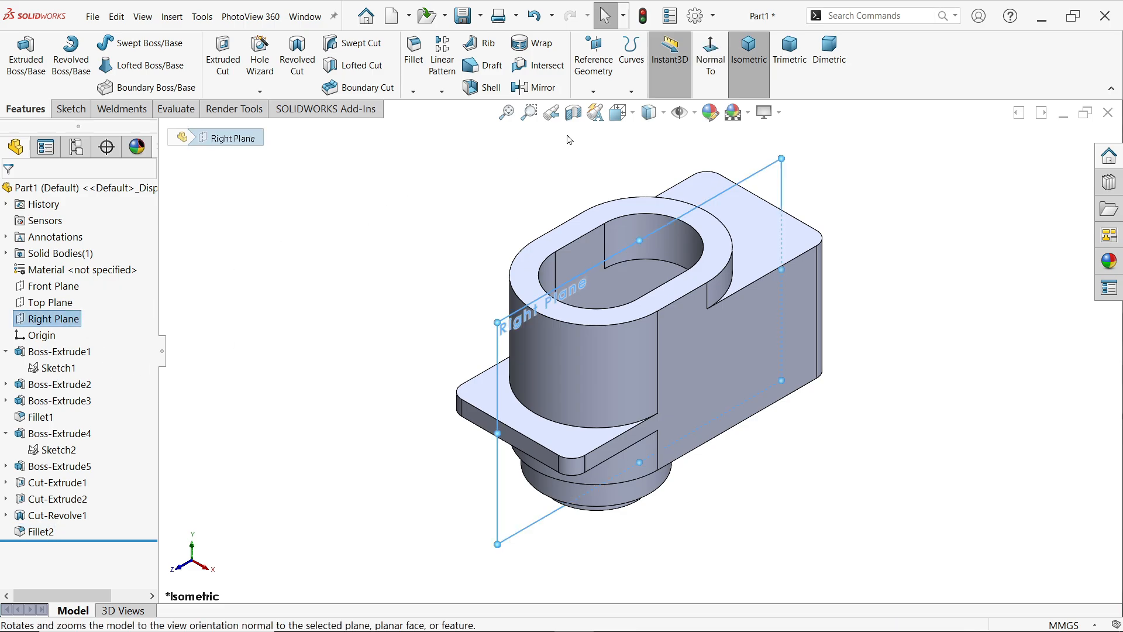
click(577, 116)
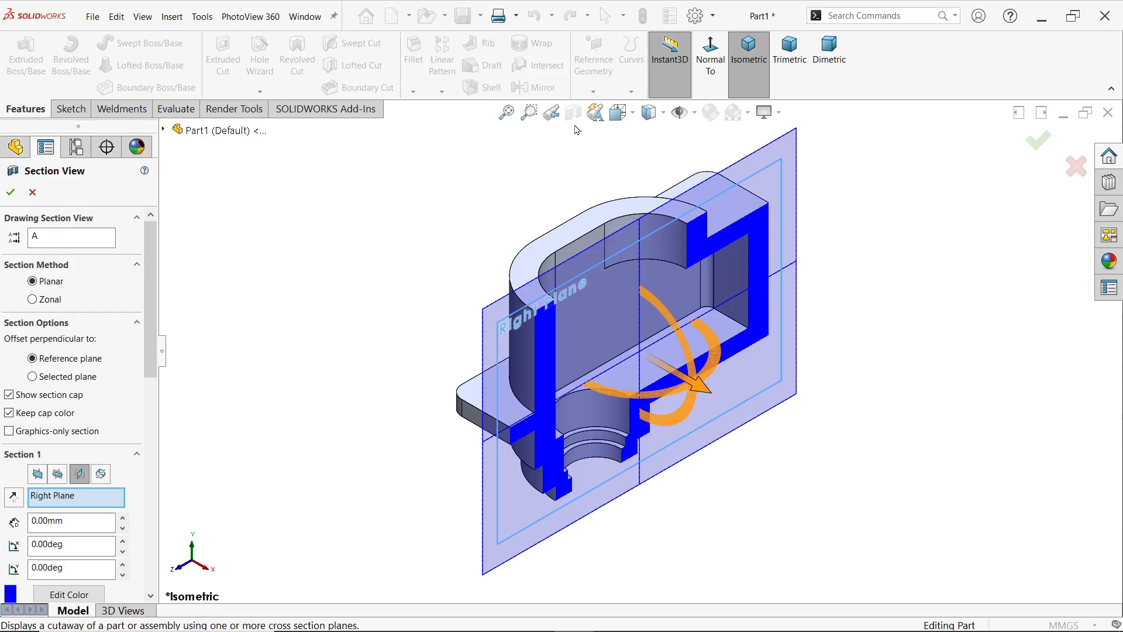
click(10, 193)
middle_drag(730, 417, 661, 340)
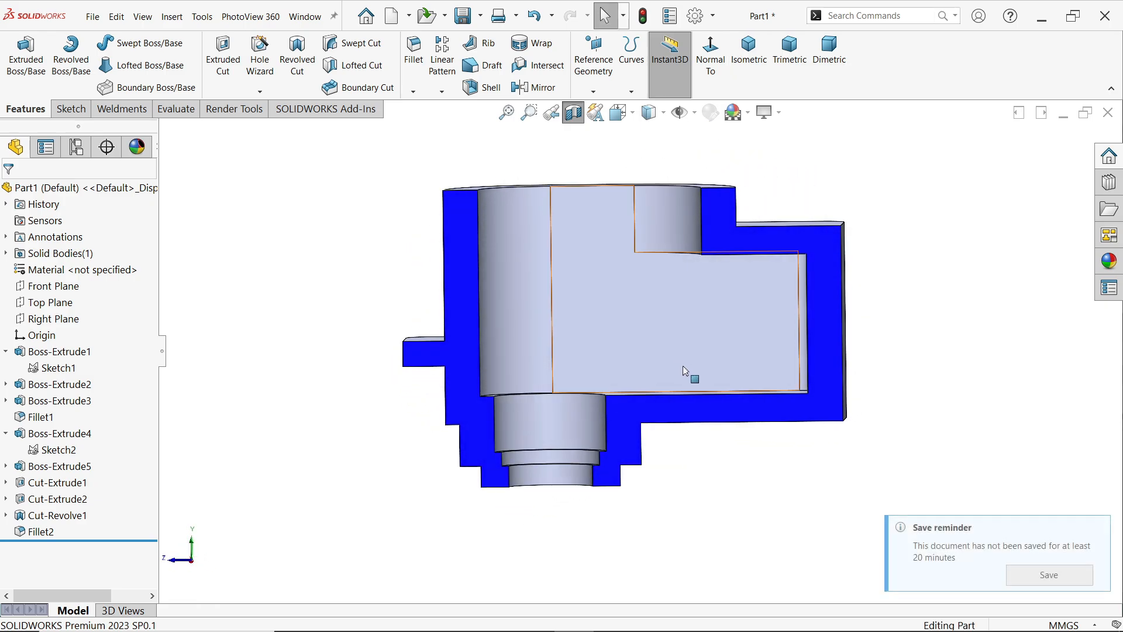
middle_drag(784, 403, 760, 440)
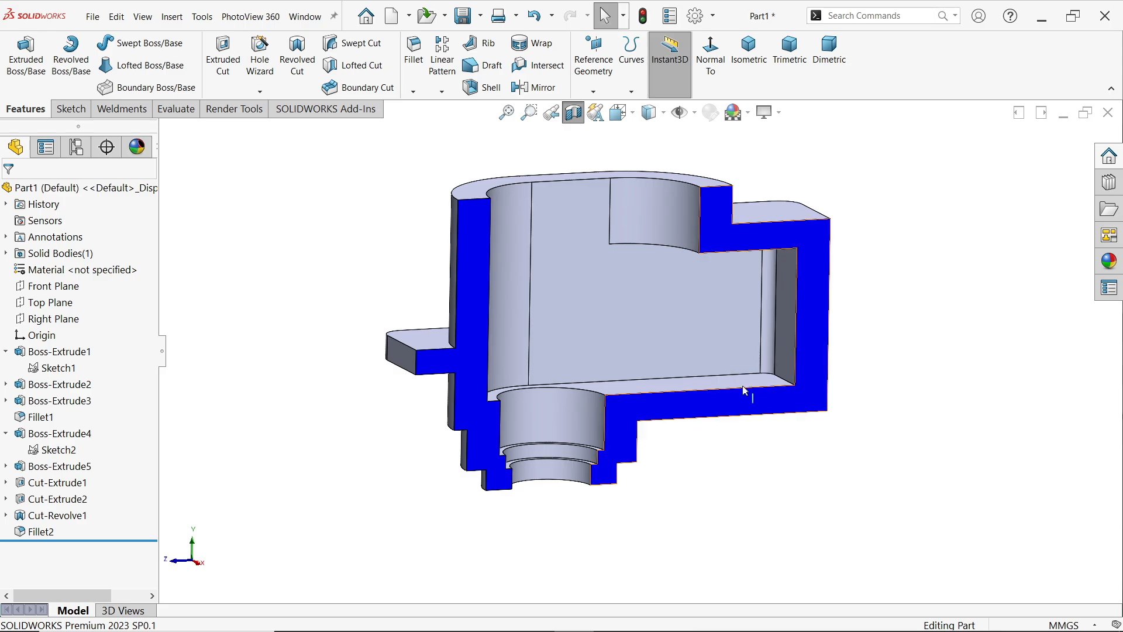
click(573, 112)
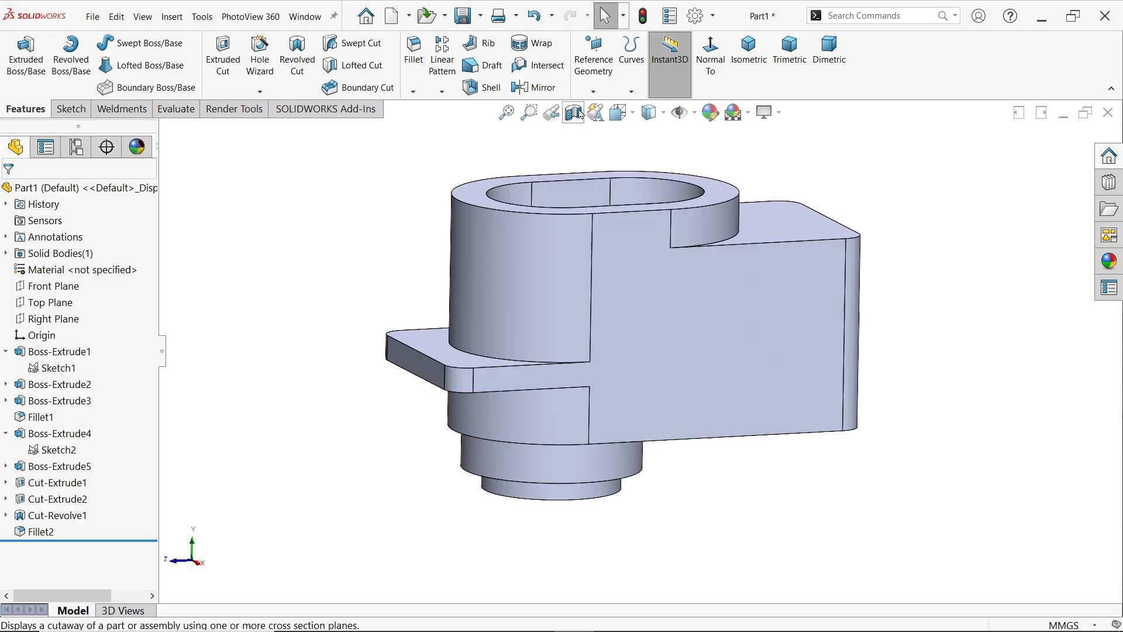
Save the part to the Desktop as Exercise 200.1 in isometric view, without replacing the existing Exercise 200 file.
click(754, 65)
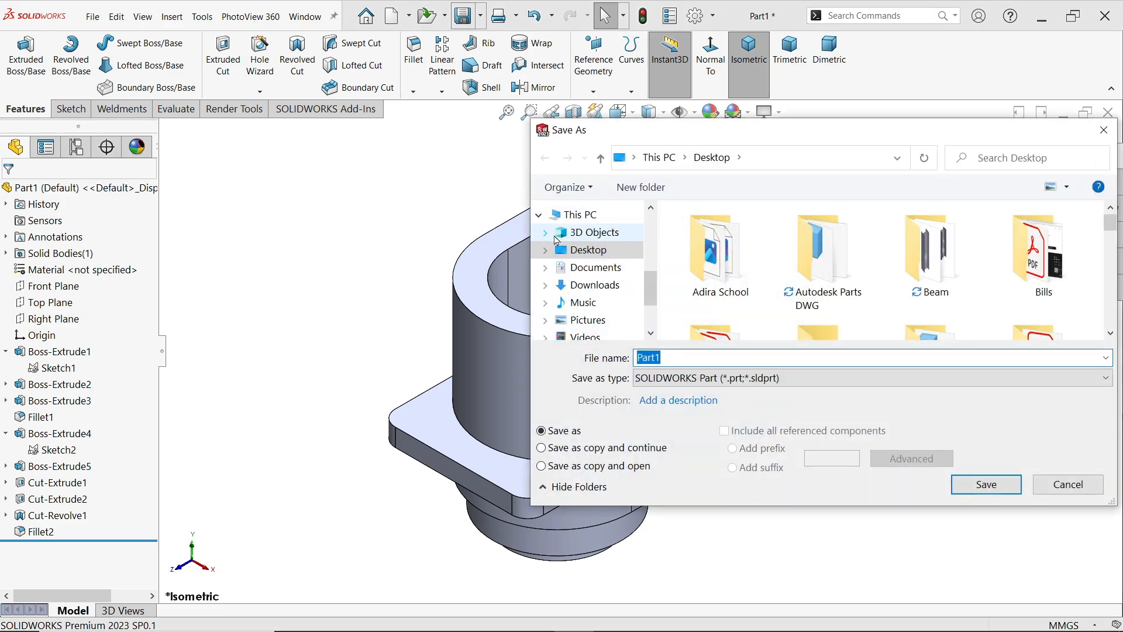
text(Exercise)
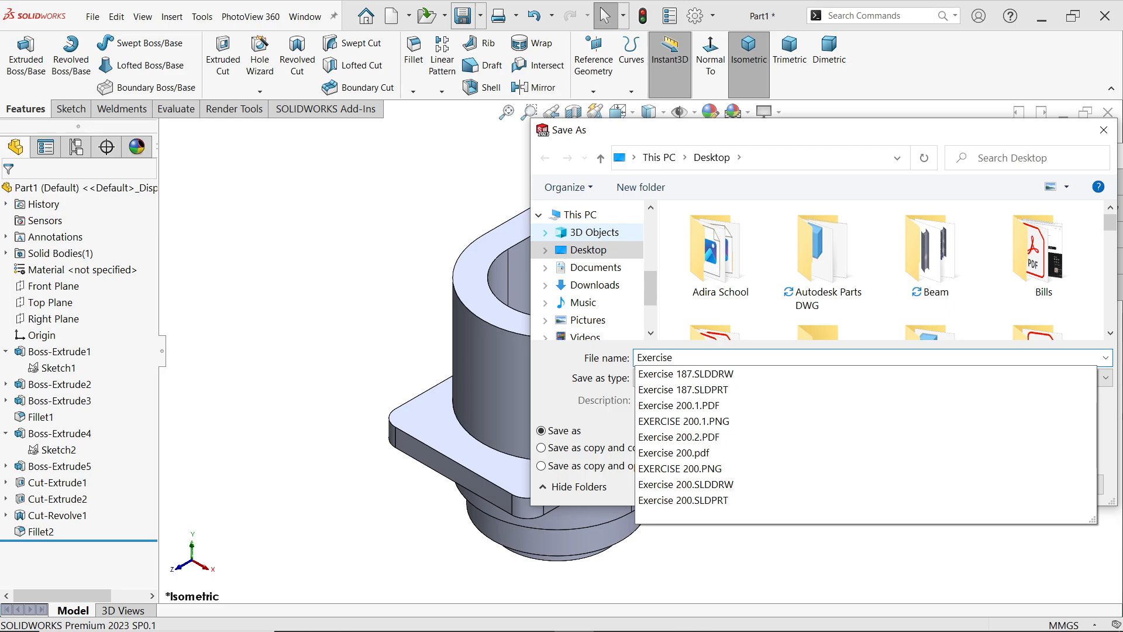
text( 200)
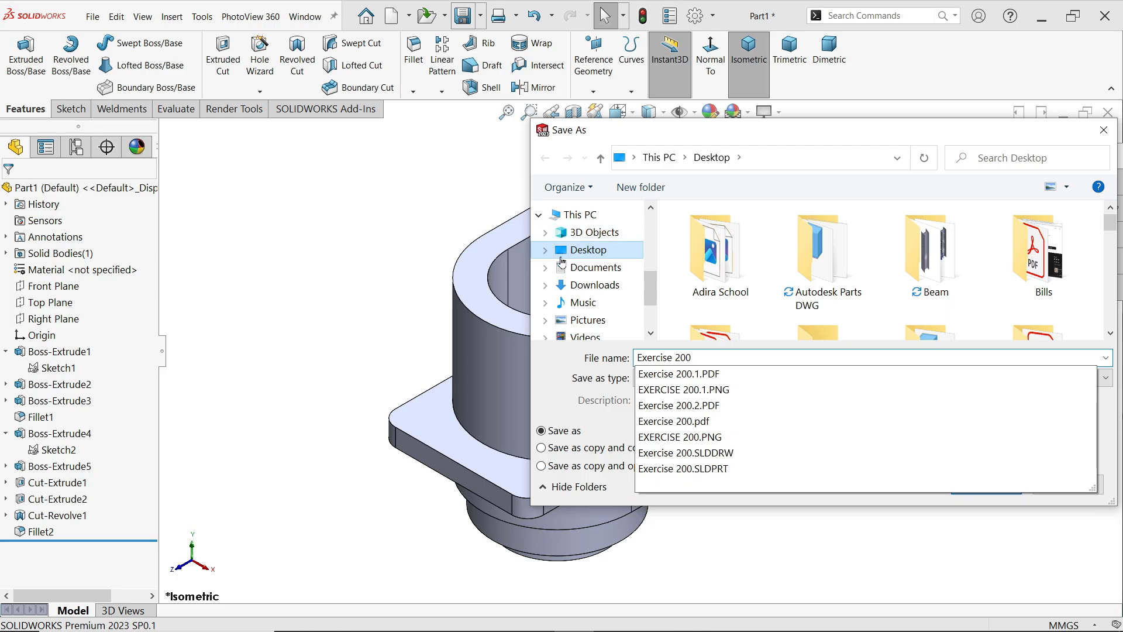
key(Return)
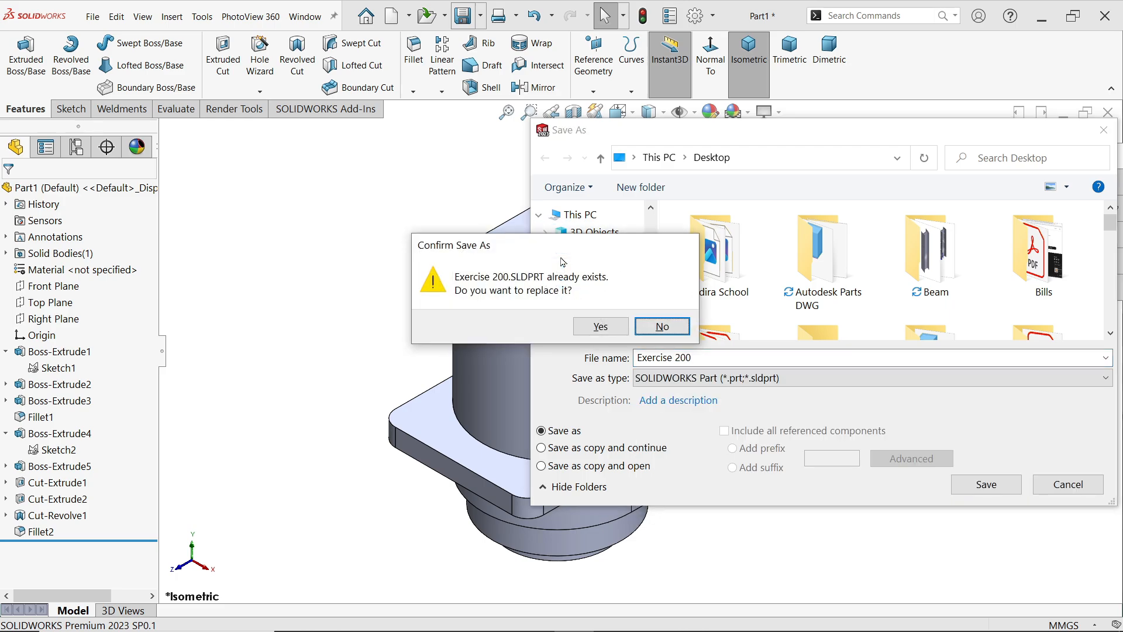
click(676, 331)
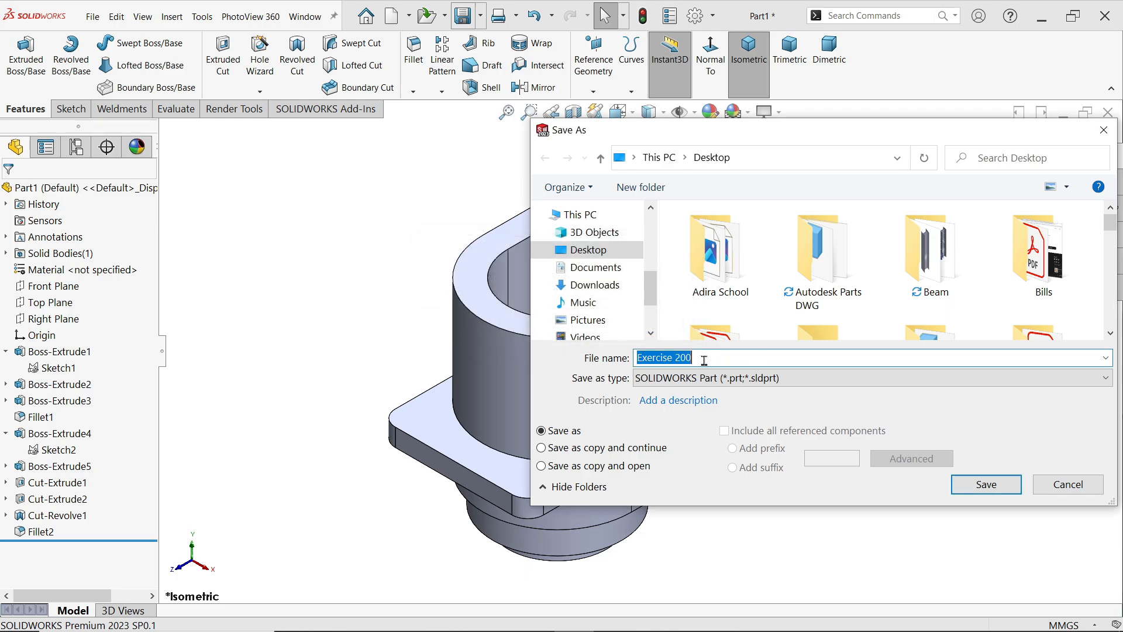
click(703, 359)
text(.1)
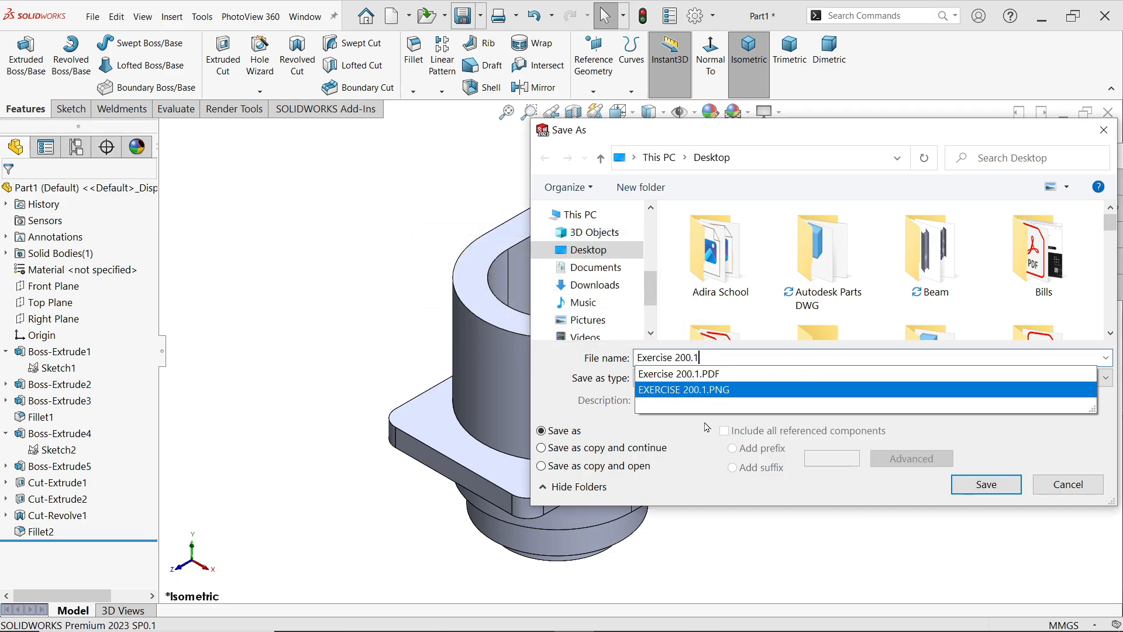
click(993, 489)
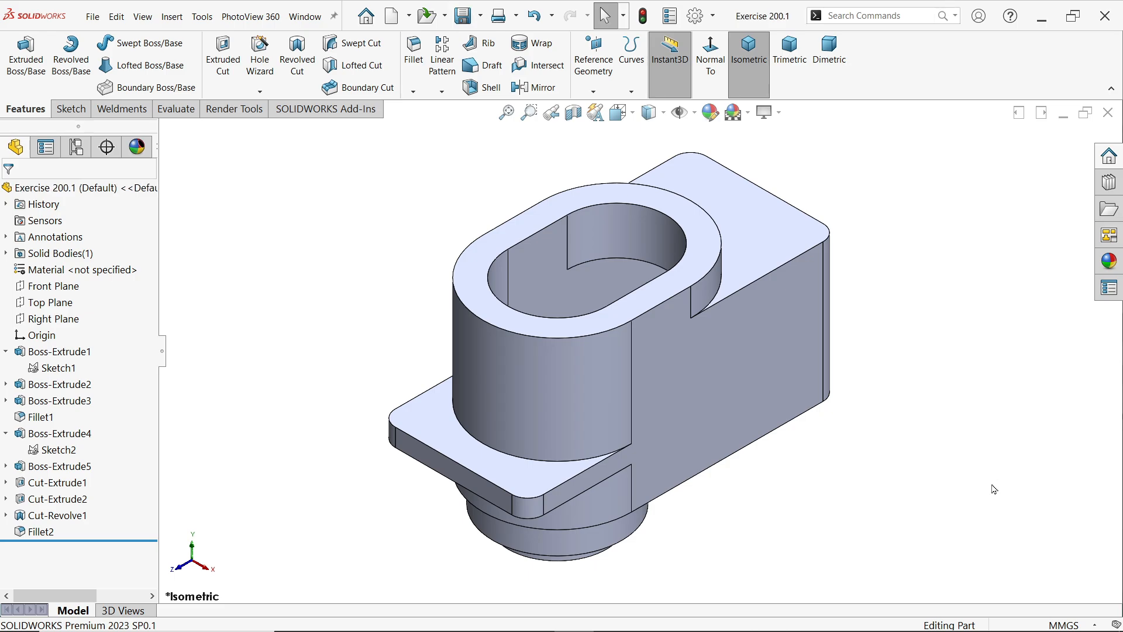
Switch to the drawing image EXERCISE 200.1.PNG and examine the raised rim dimensions in Section A-A and the top view.
key(alt+Tab)
scroll(608, 360, down, 5)
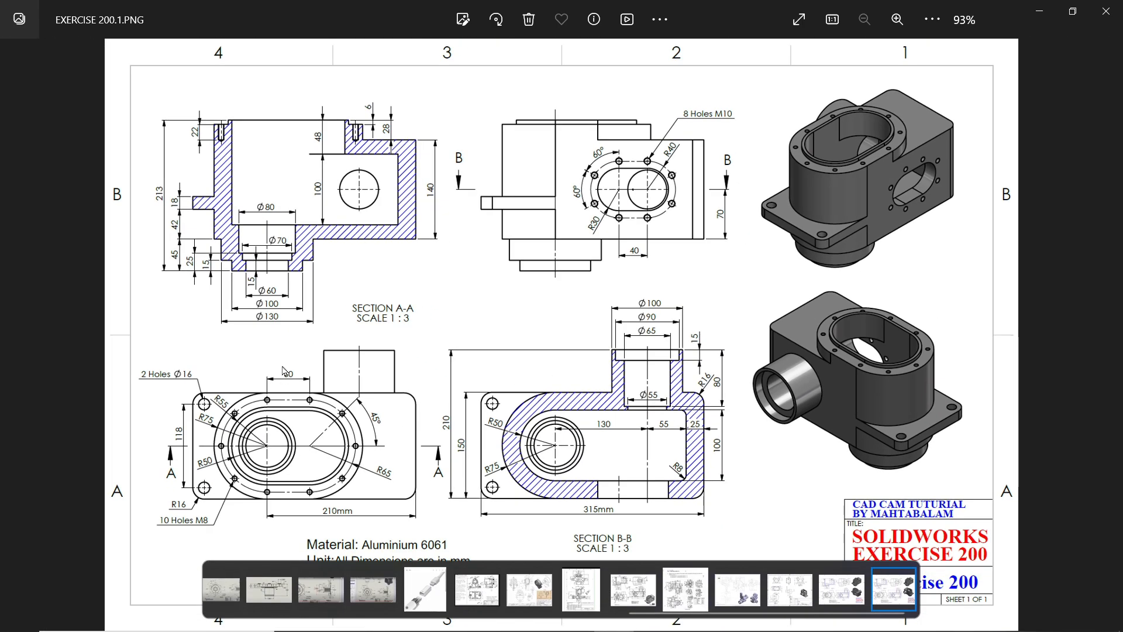
scroll(396, 223, up, 5)
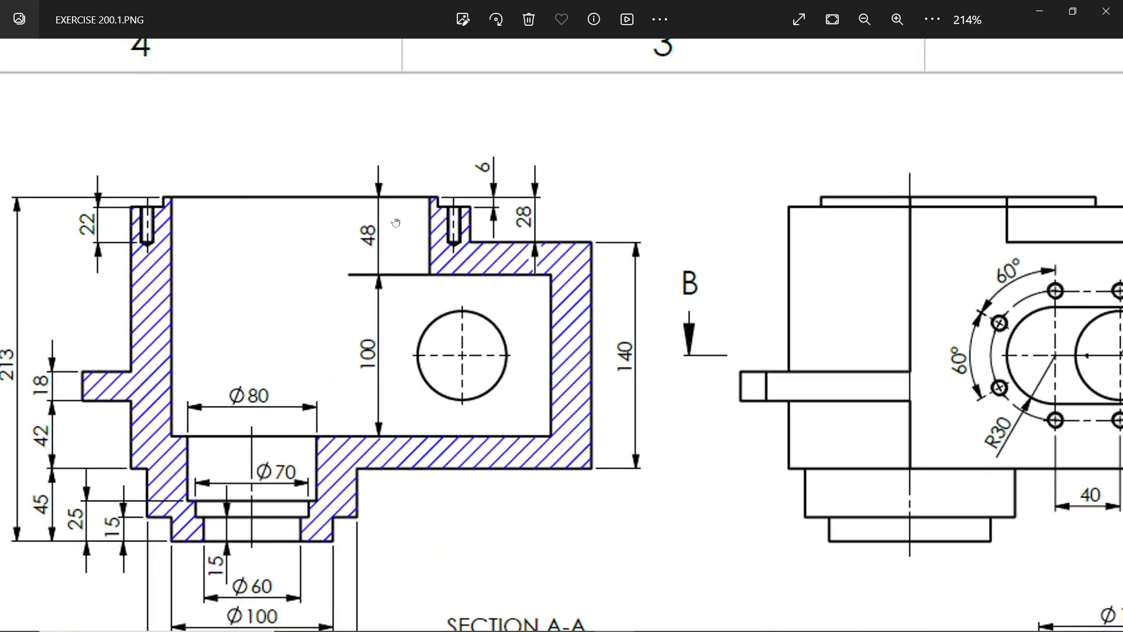
drag(396, 223, 454, 251)
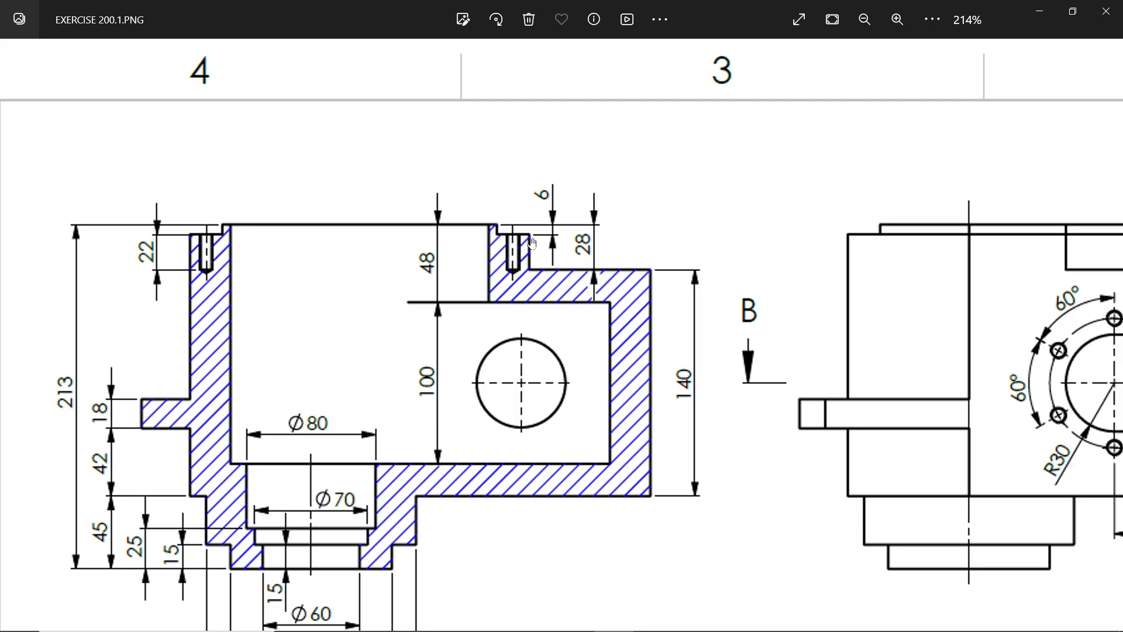
drag(491, 353, 487, 120)
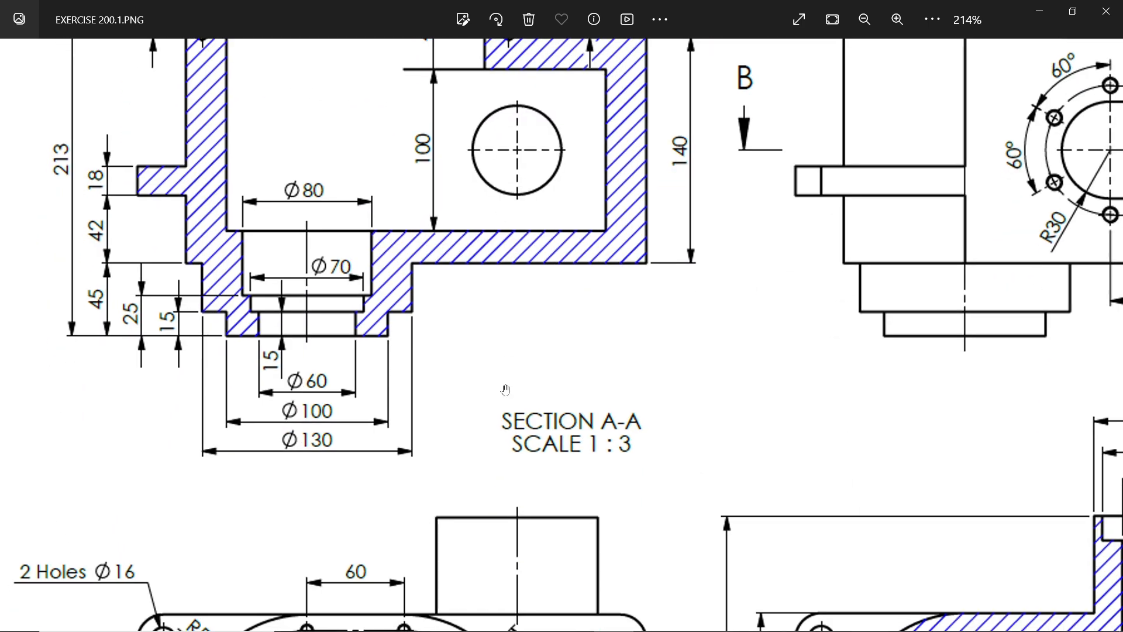
mouse_move(520, 422)
mouse_down()
mouse_move(583, 166)
mouse_move(502, 365)
mouse_move(516, 305)
mouse_up()
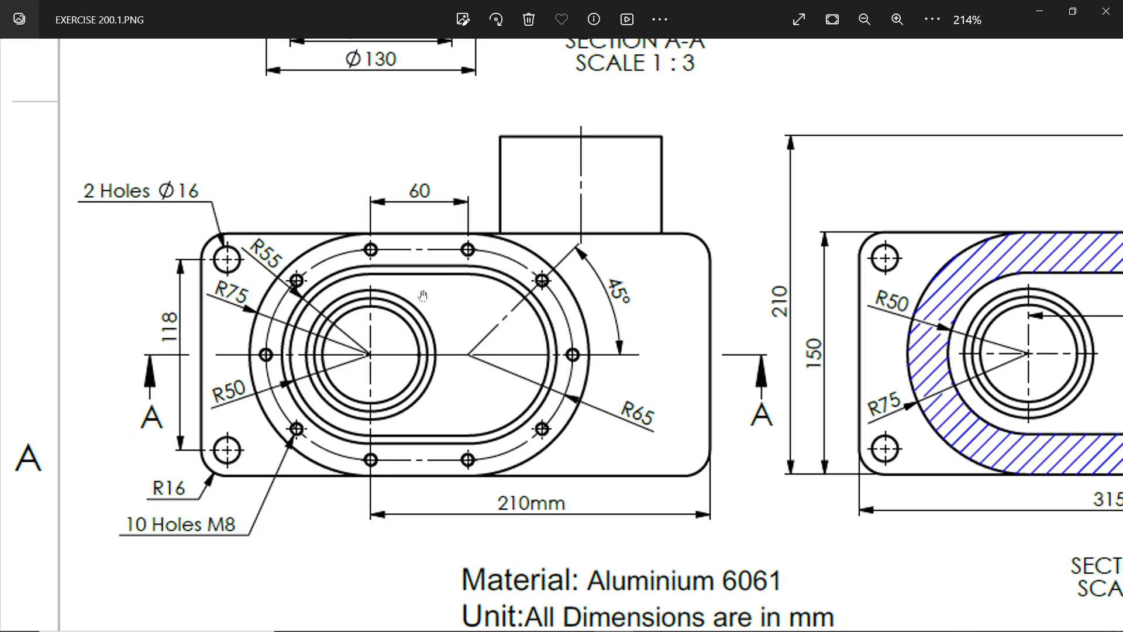
mouse_move(481, 176)
mouse_down()
mouse_move(500, 518)
mouse_move(450, 423)
mouse_up()
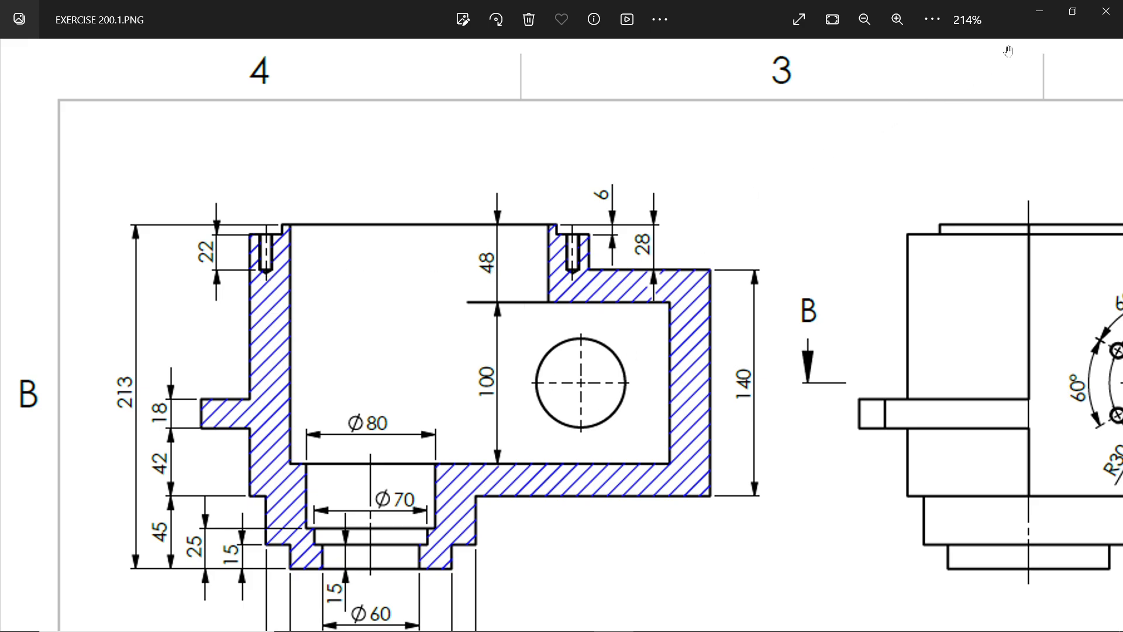
click(1039, 11)
Sketch on the housing's top rim face and offset the cavity opening's tangent edge loop outward by 5 mm.
click(705, 237)
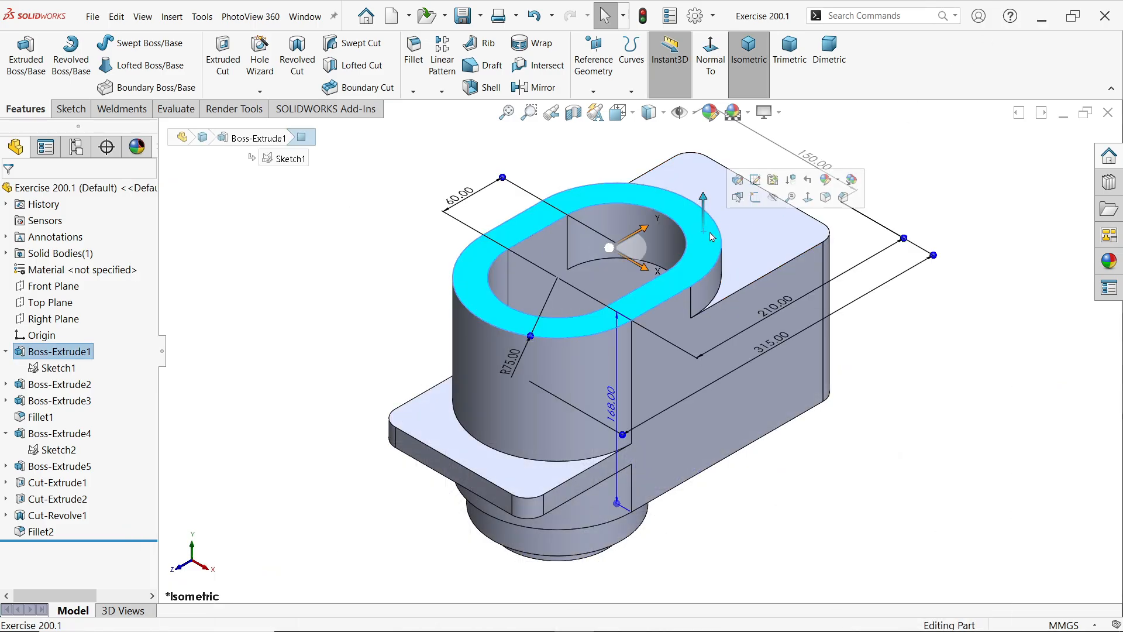
click(755, 198)
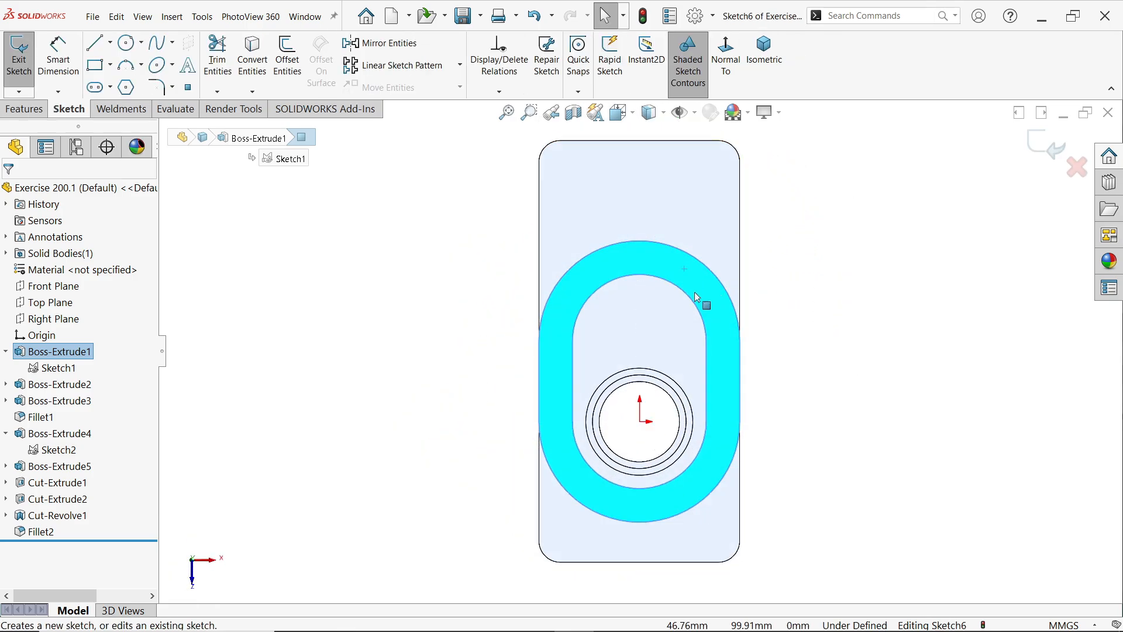
click(586, 288)
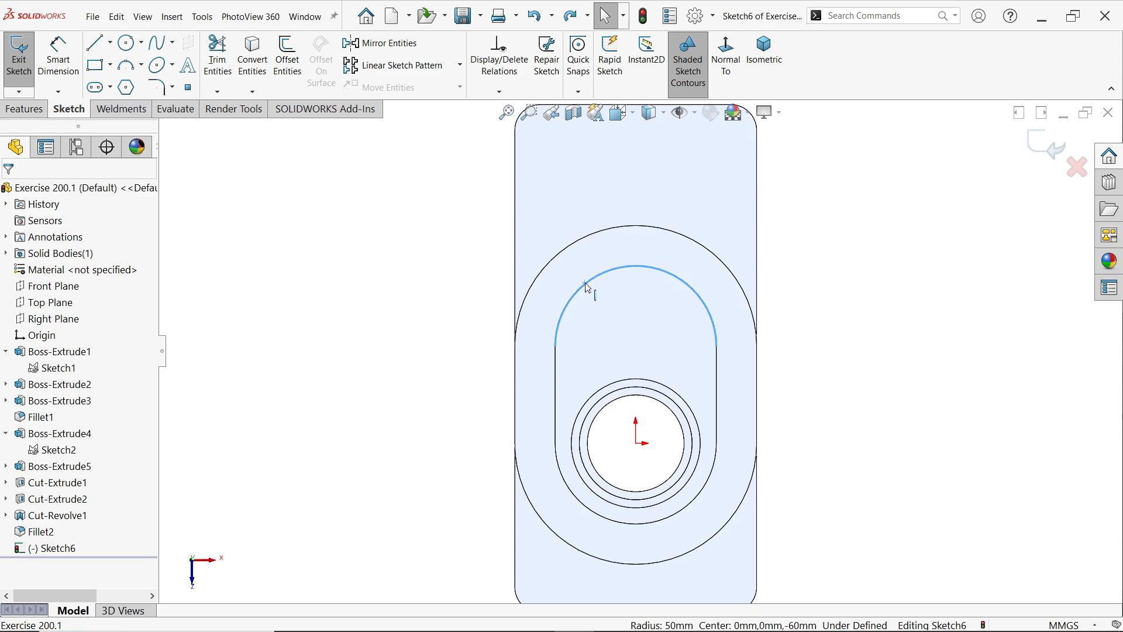
right_click(588, 288)
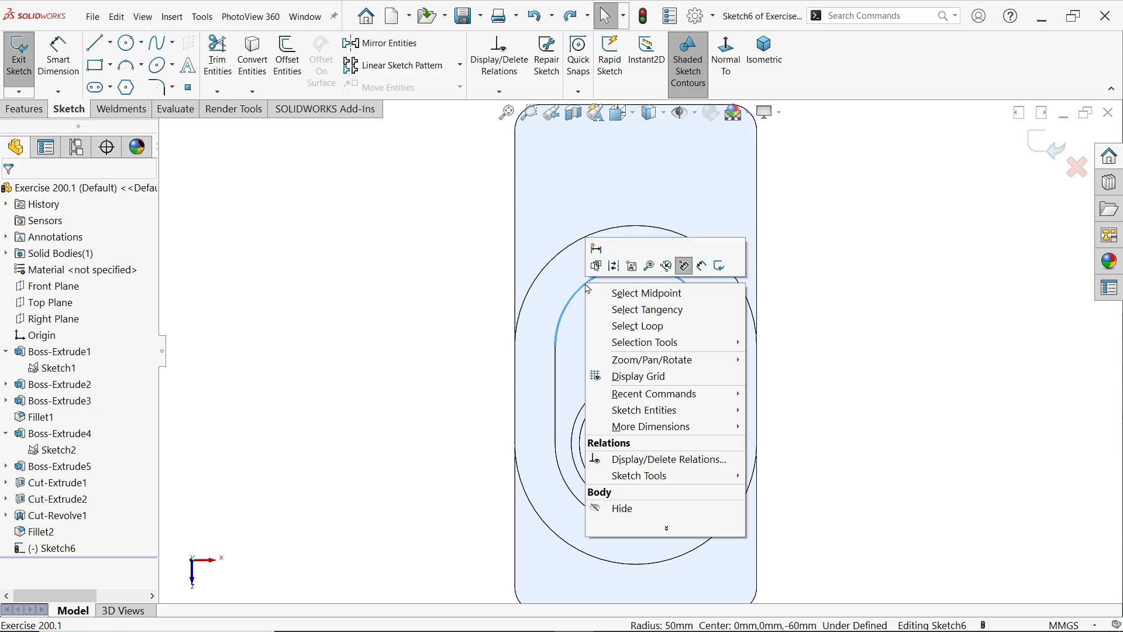
click(647, 310)
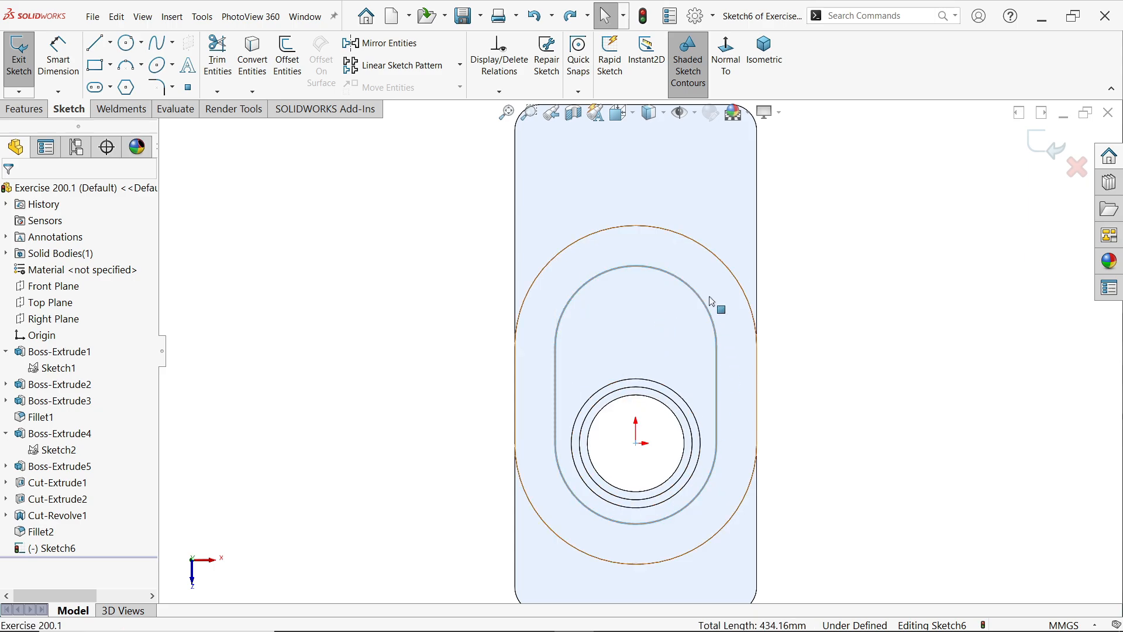
click(286, 66)
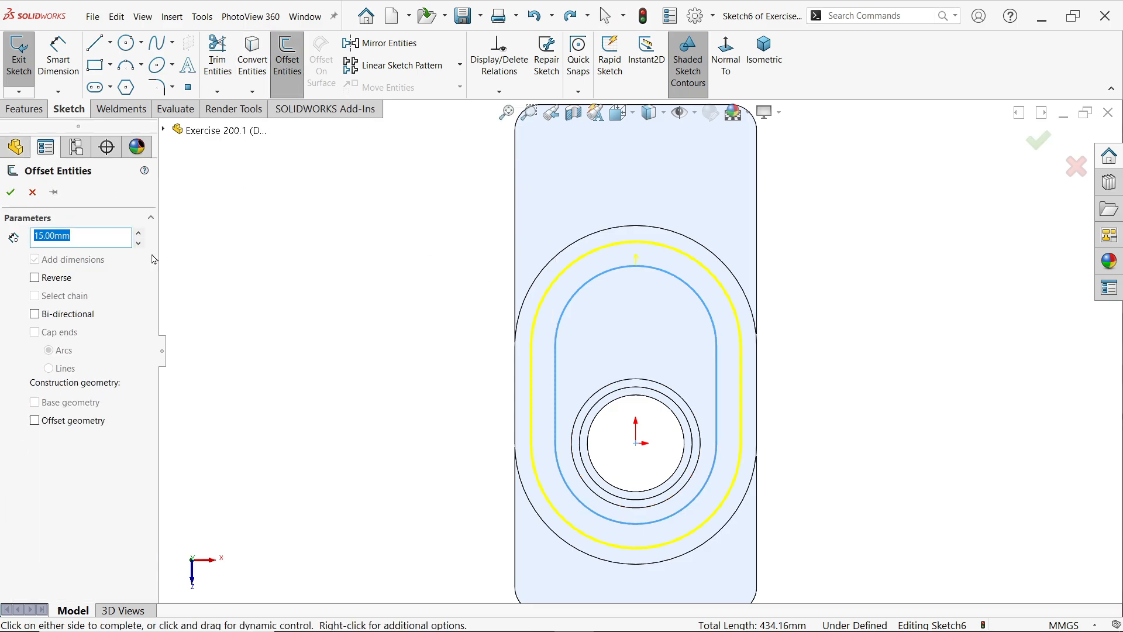
text(5)
key(Return)
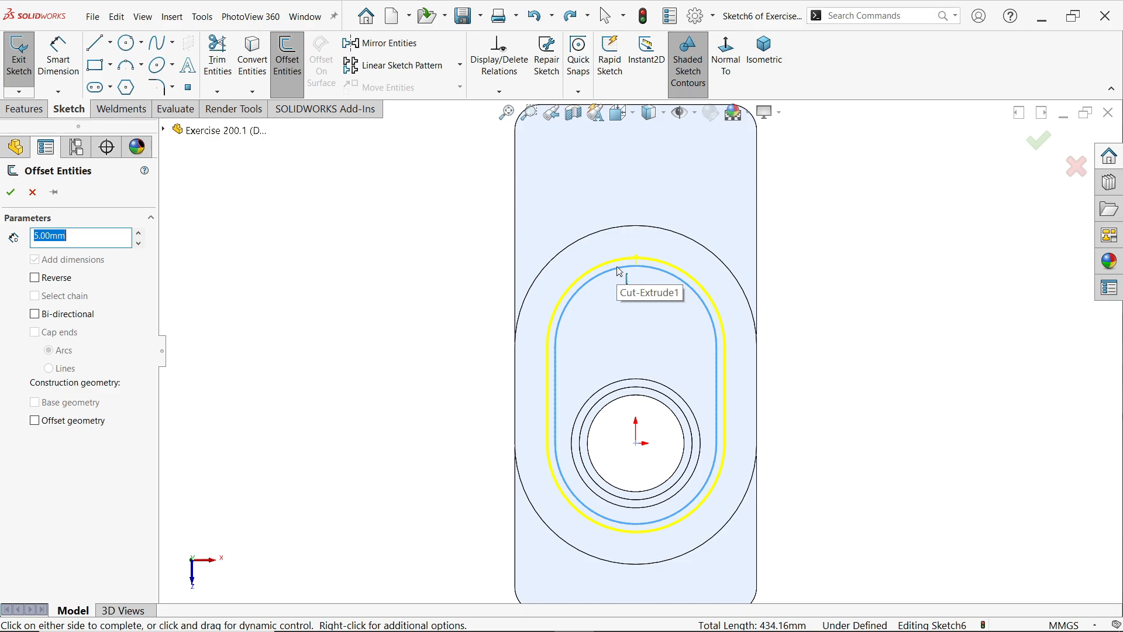
click(11, 191)
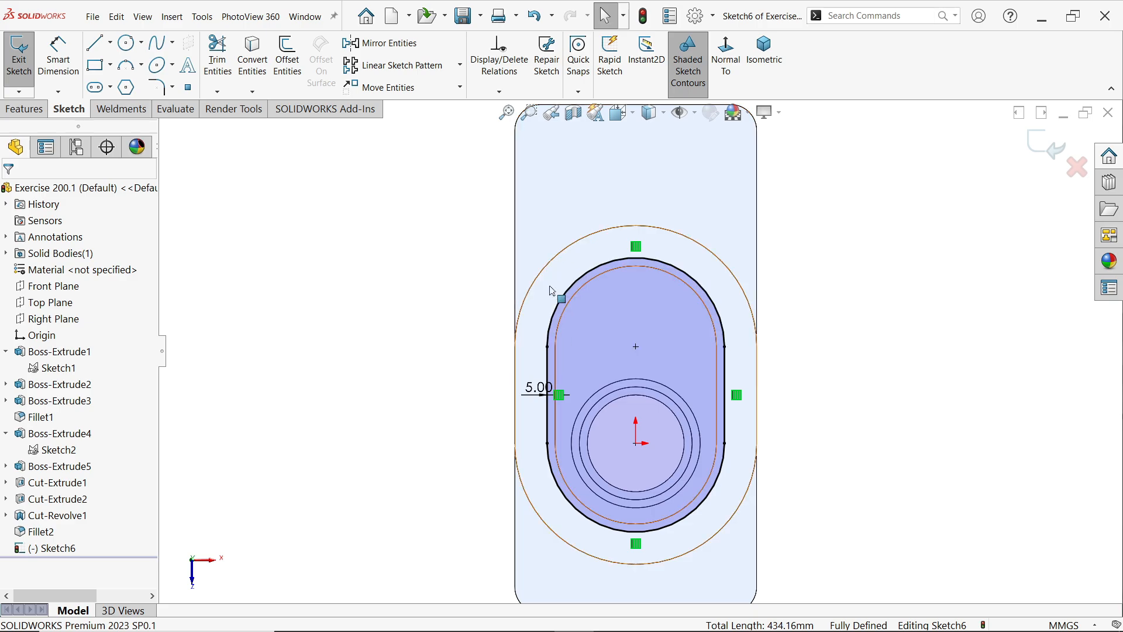
Add a driven radius dimension to the upper arc of the offset slot outline.
click(59, 58)
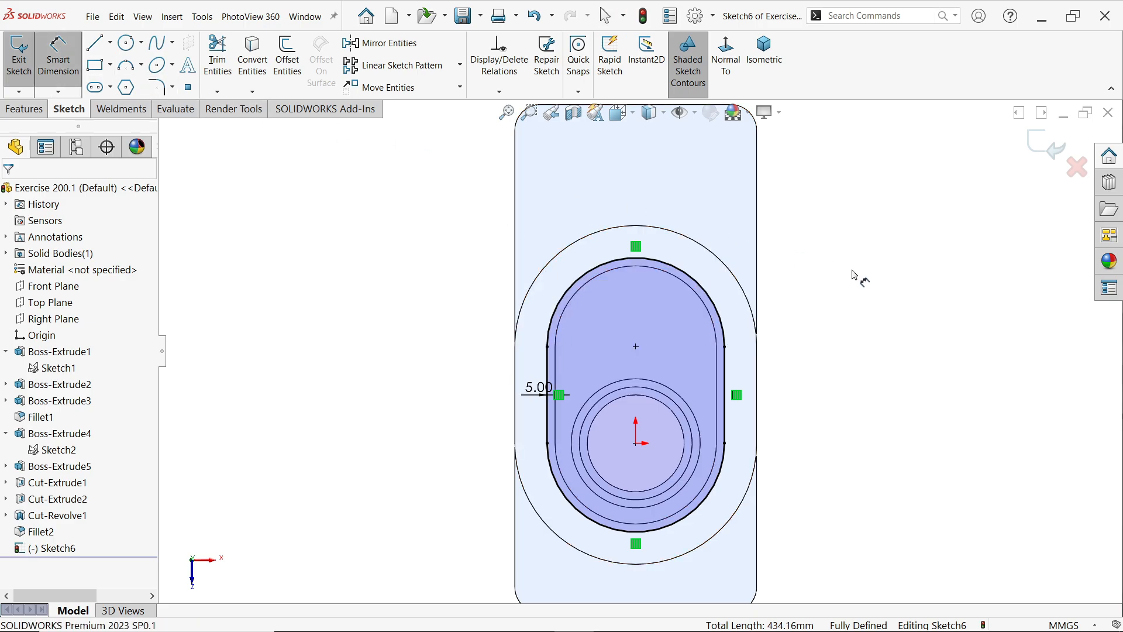
click(706, 292)
click(737, 221)
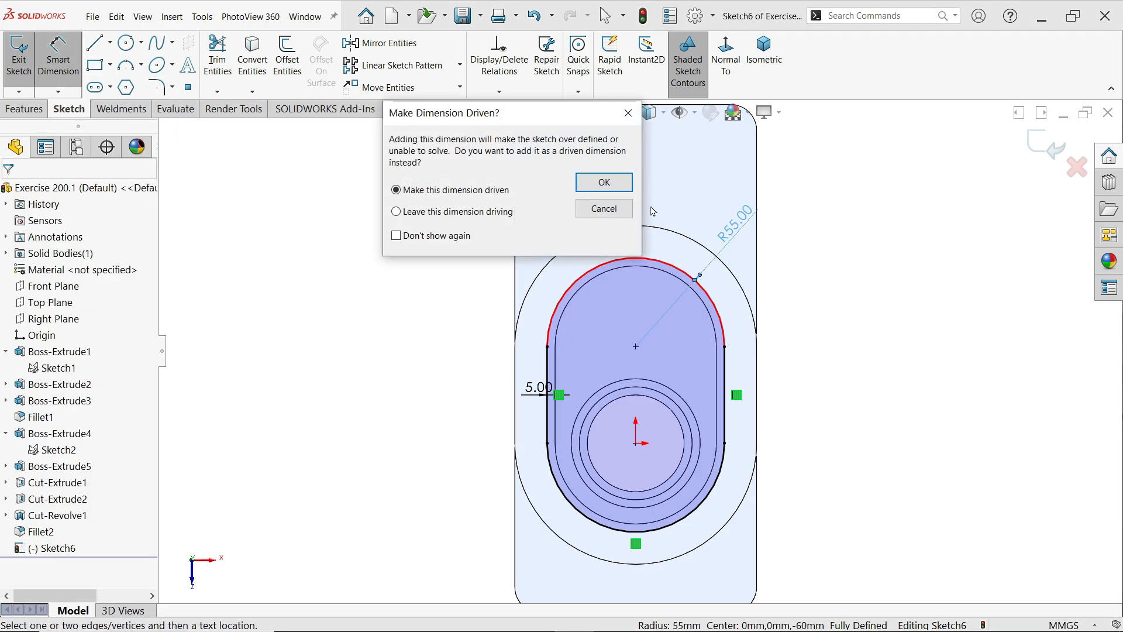
click(604, 183)
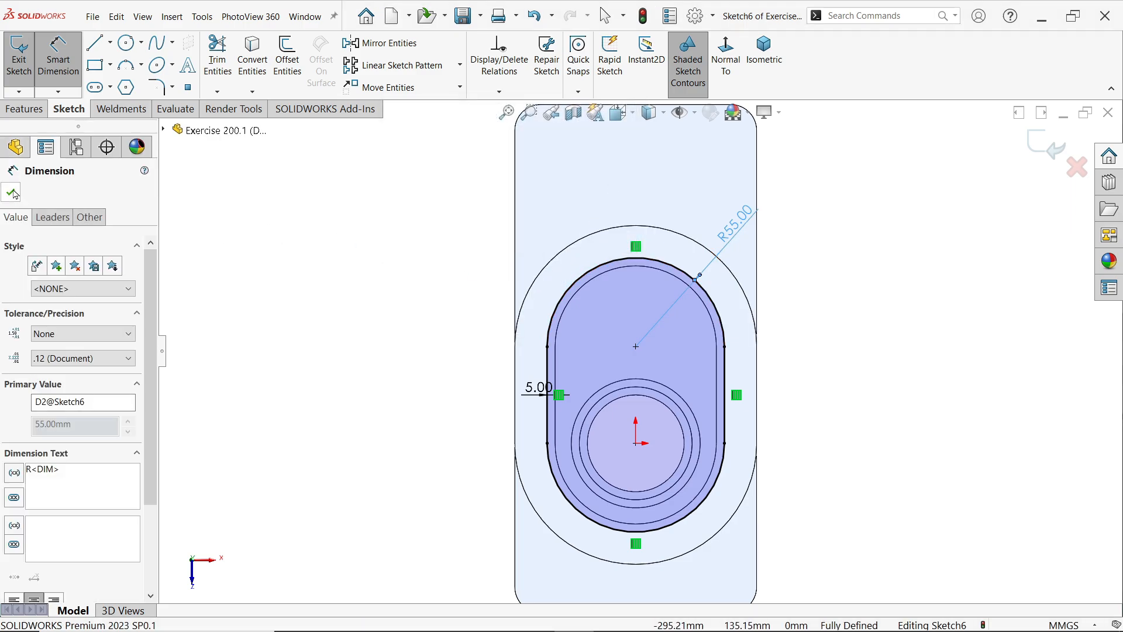
key(Escape)
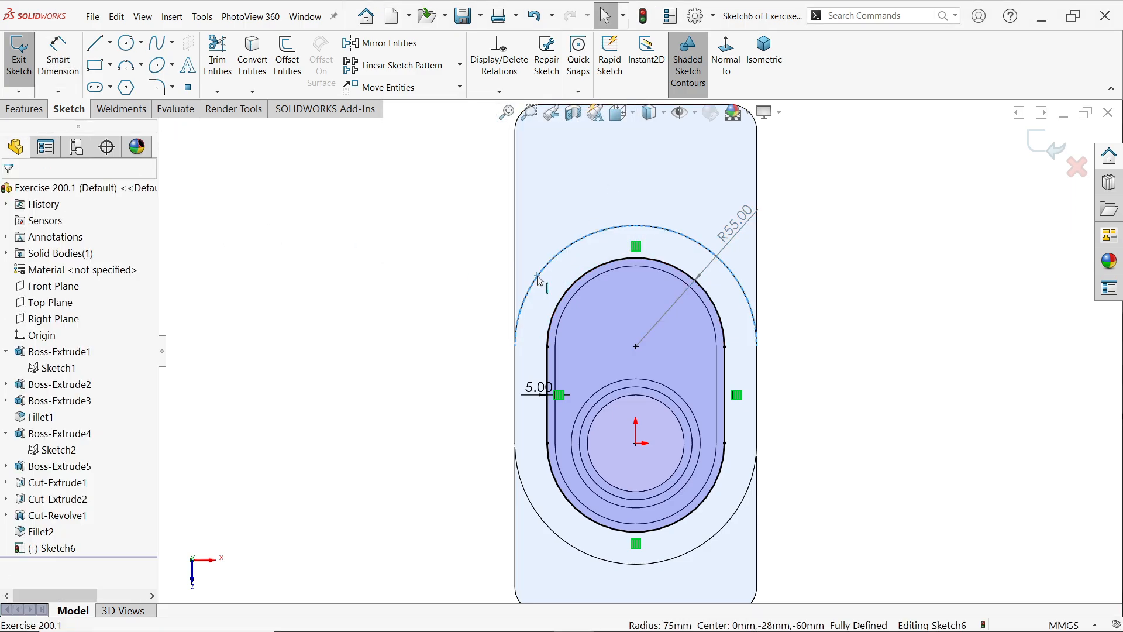
right_click(538, 279)
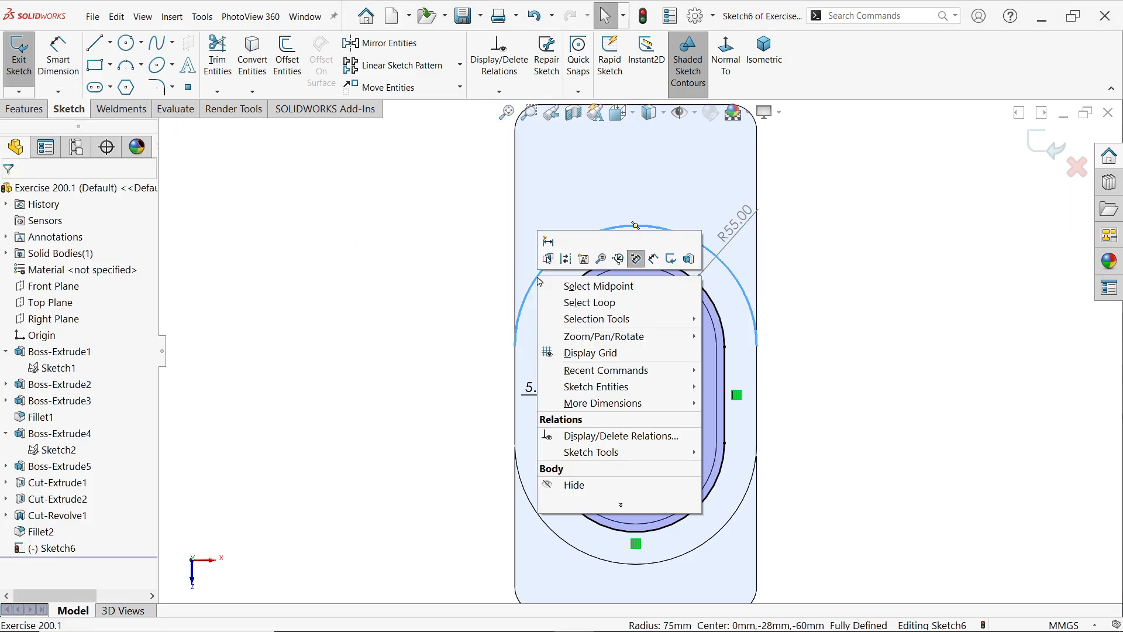
click(628, 306)
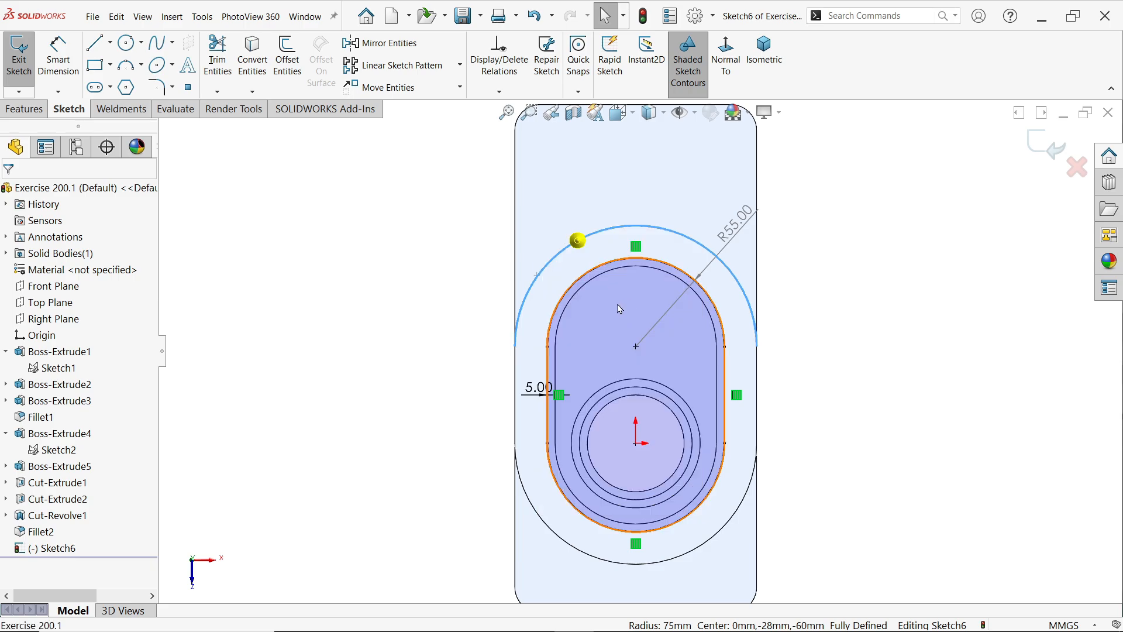
click(440, 283)
Convert the top face's two outer arcs and the two straight side edges between them into sketch entities.
click(537, 277)
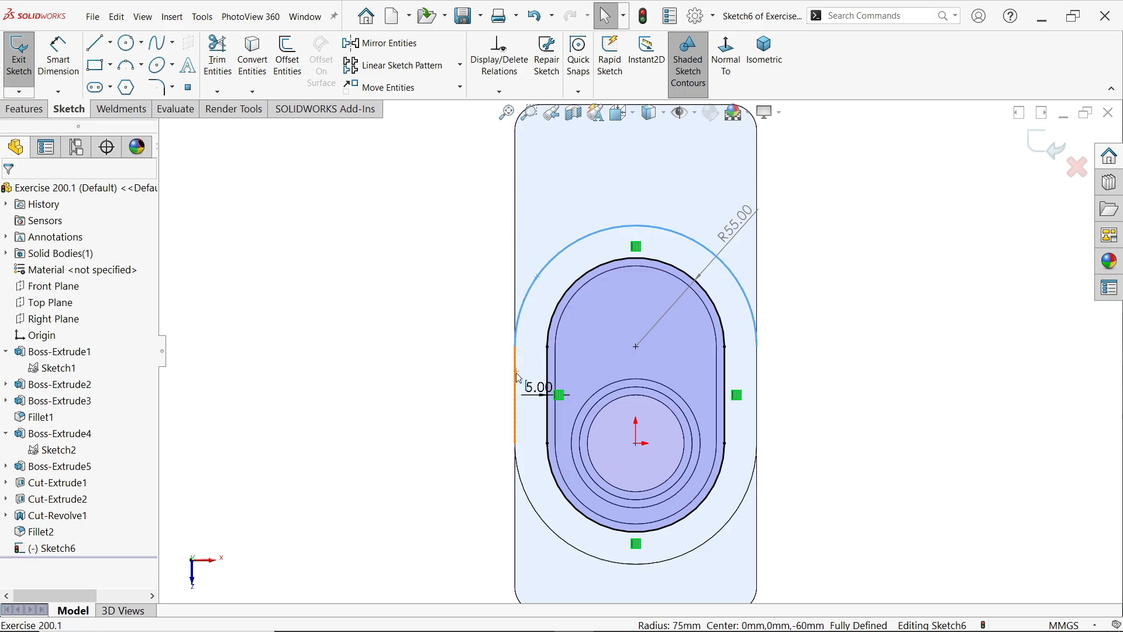
ctrl+click(533, 508)
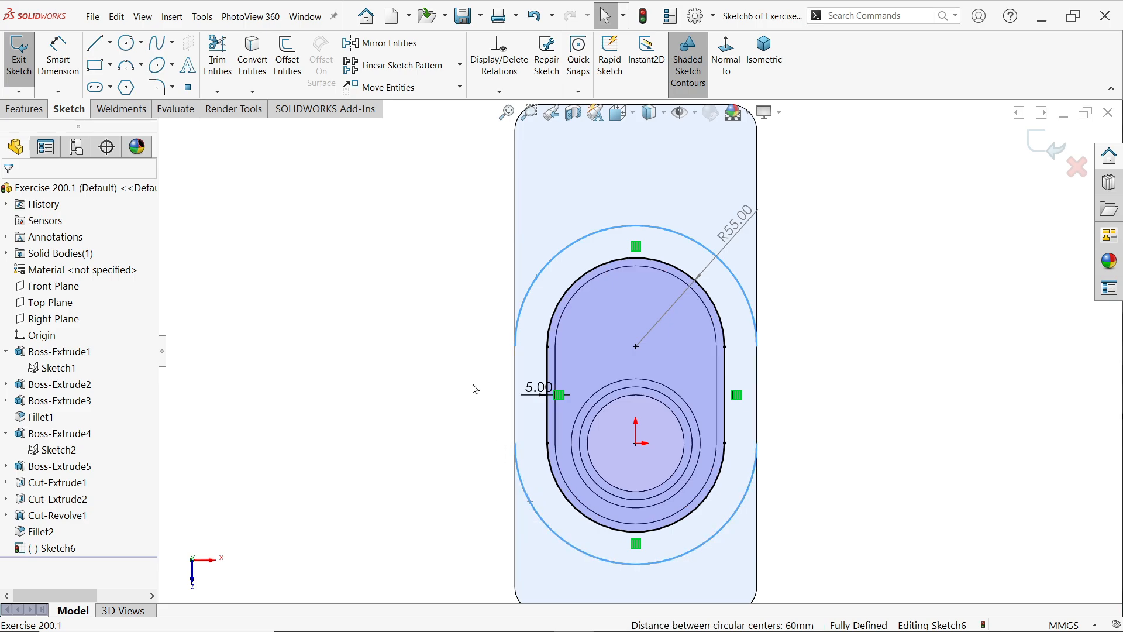
click(256, 69)
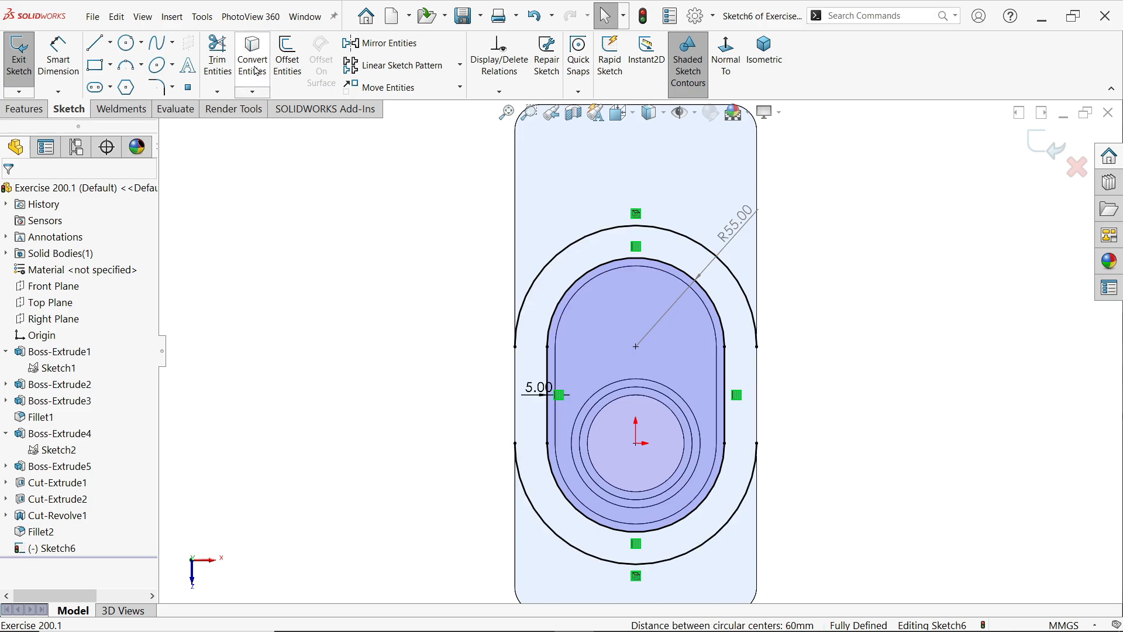
click(515, 421)
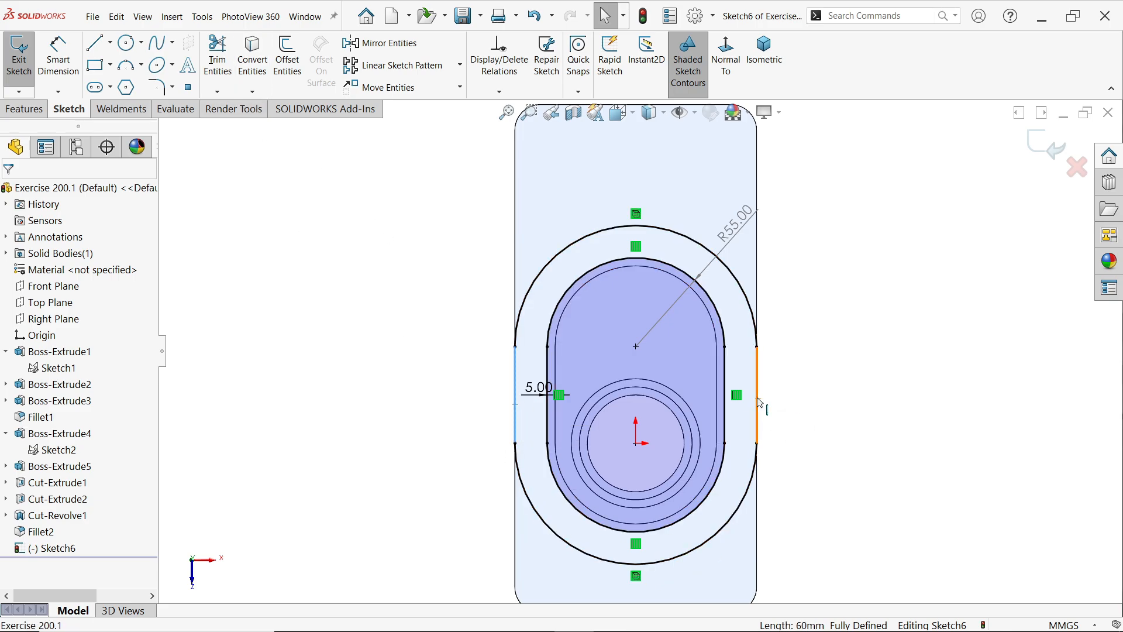
ctrl+click(757, 404)
click(248, 71)
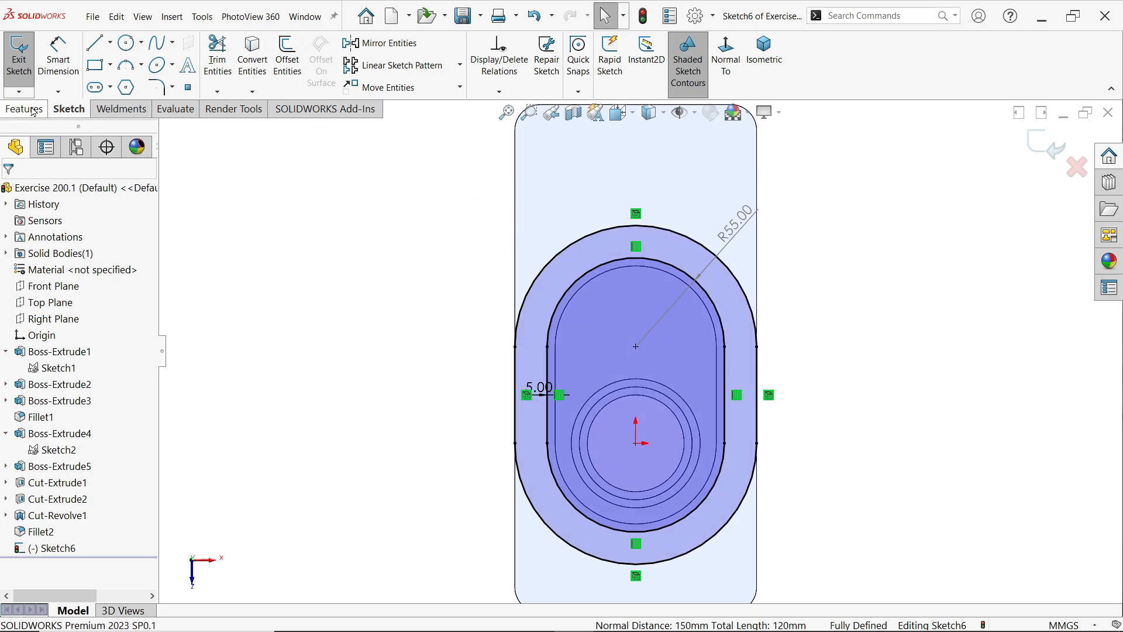
Cut-extrude the band between the offset slot and the outer outline downward to a blind depth of 6 mm.
click(50, 108)
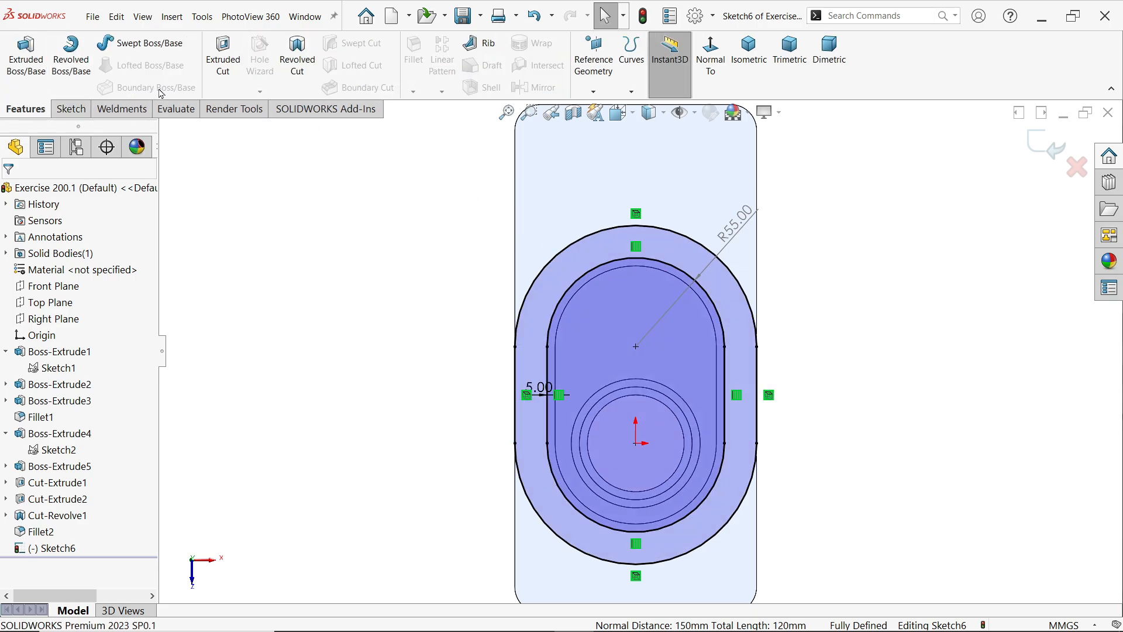
click(240, 75)
scroll(503, 184, down, 2)
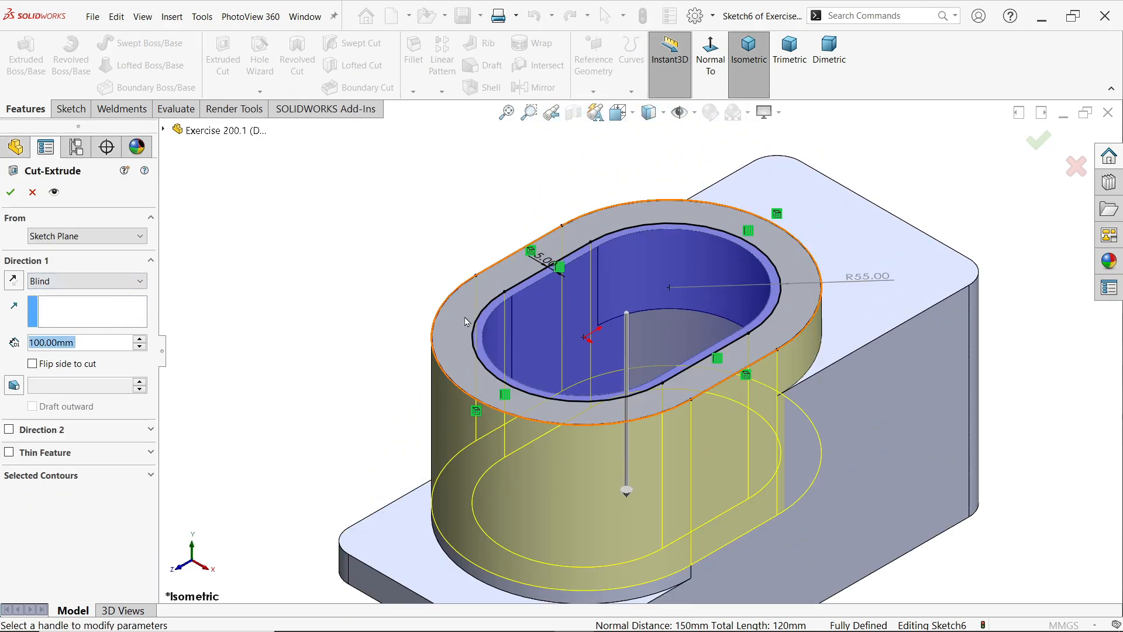
middle_drag(316, 357, 279, 419)
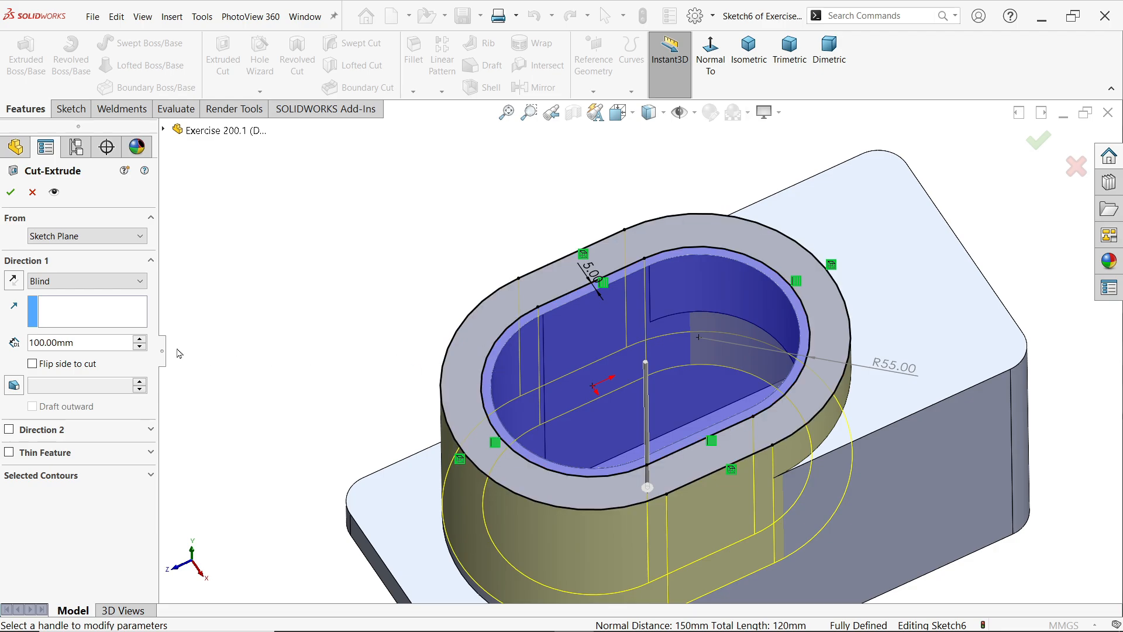
click(86, 348)
text(6)
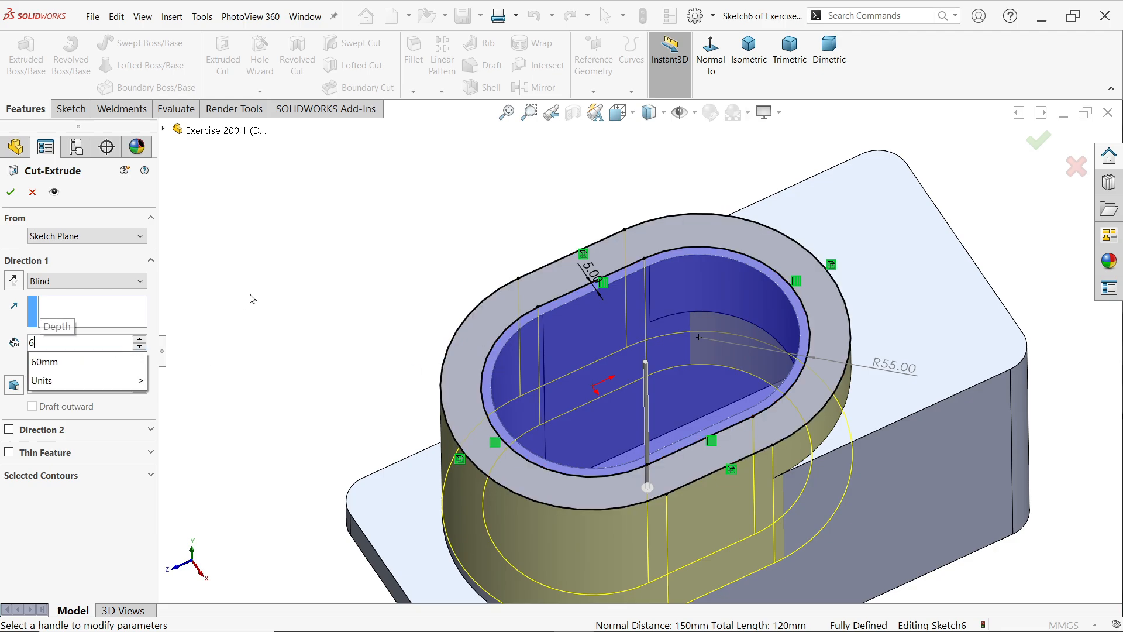
key(Return)
middle_drag(292, 280, 293, 289)
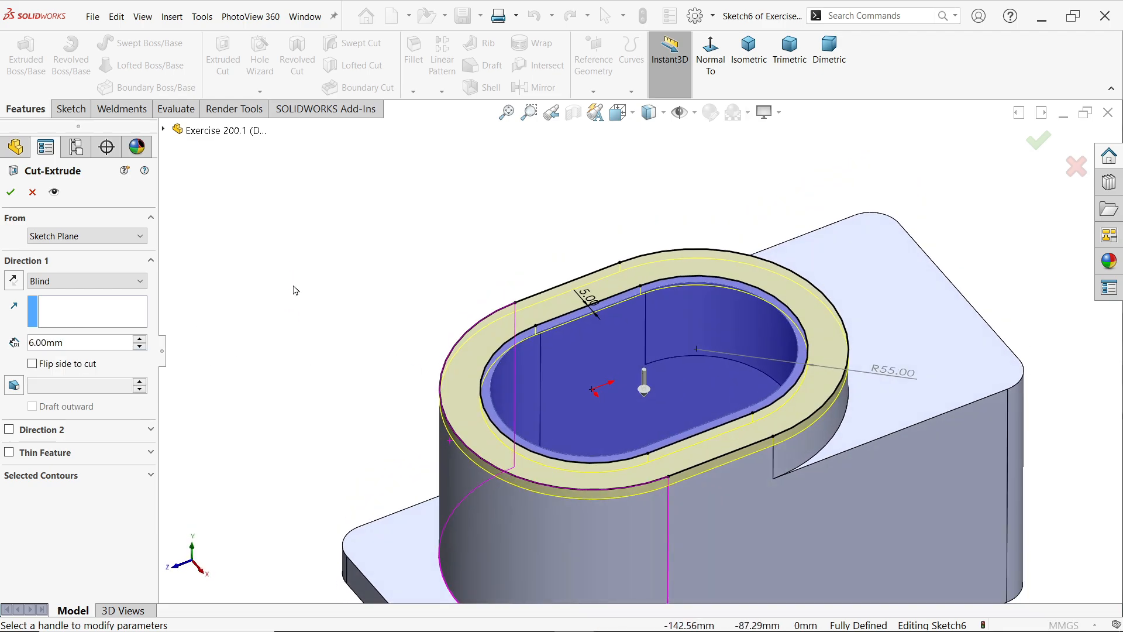
click(10, 193)
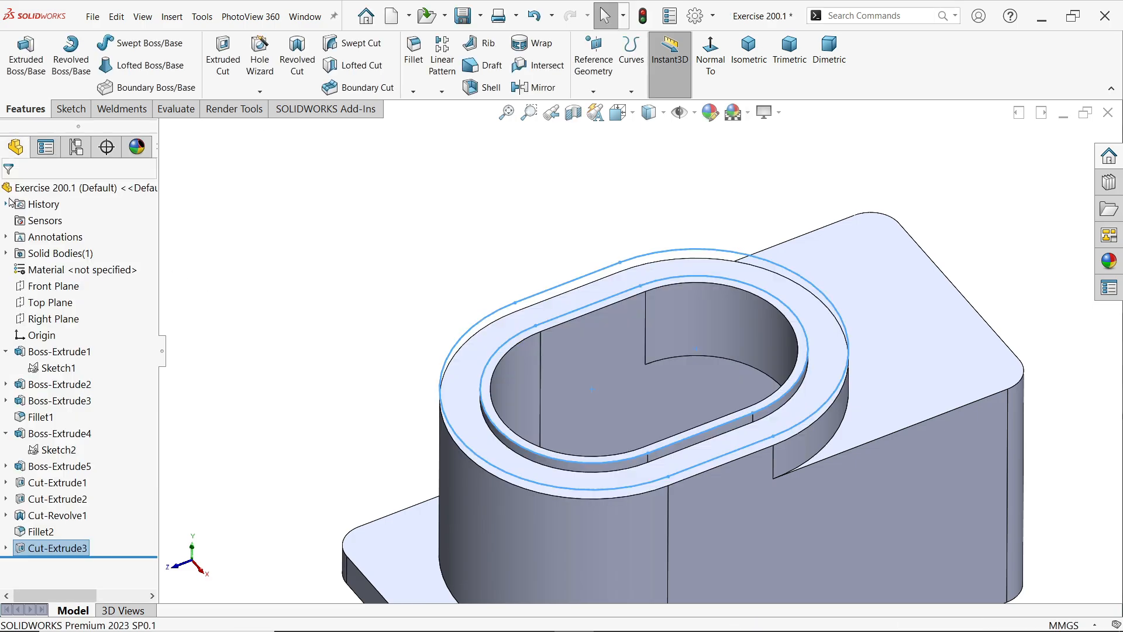
scroll(776, 450, down, 2)
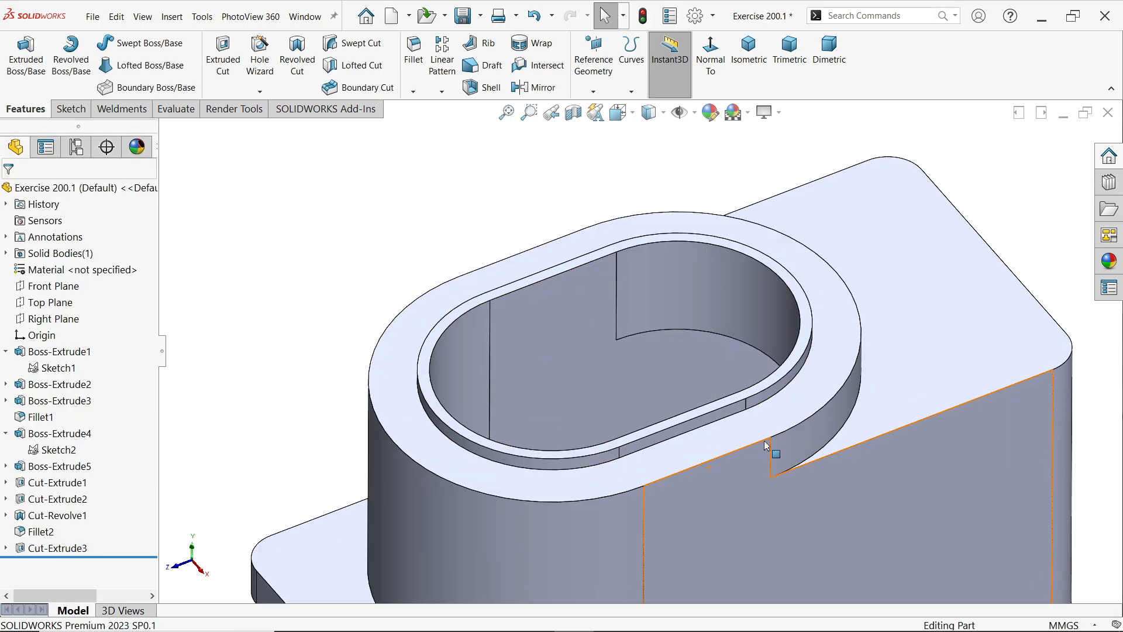
click(787, 416)
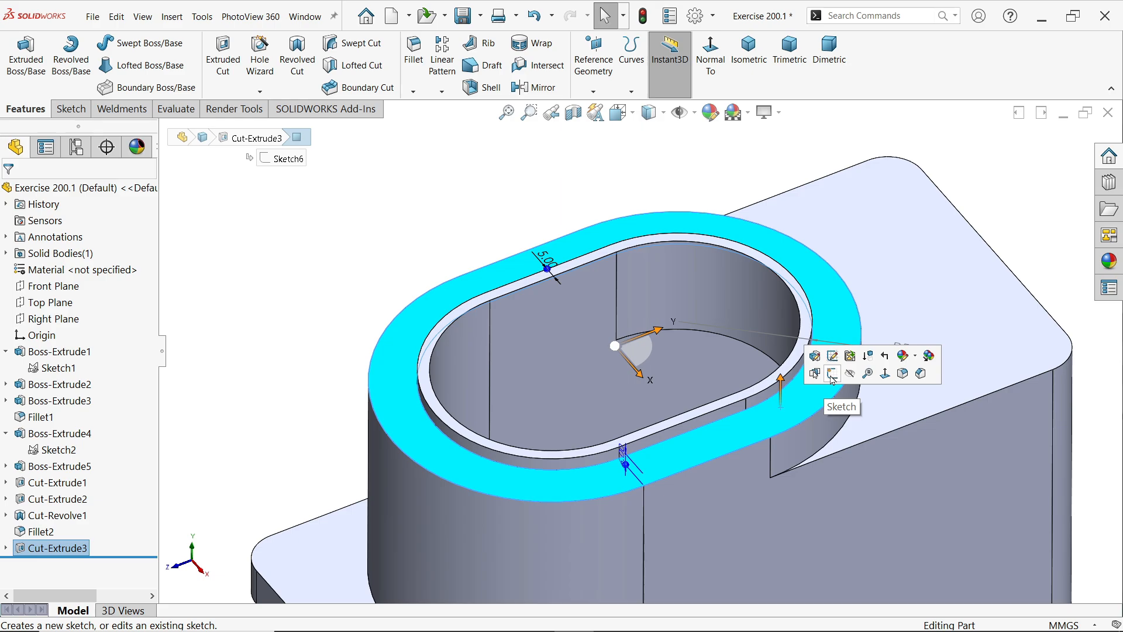
click(311, 289)
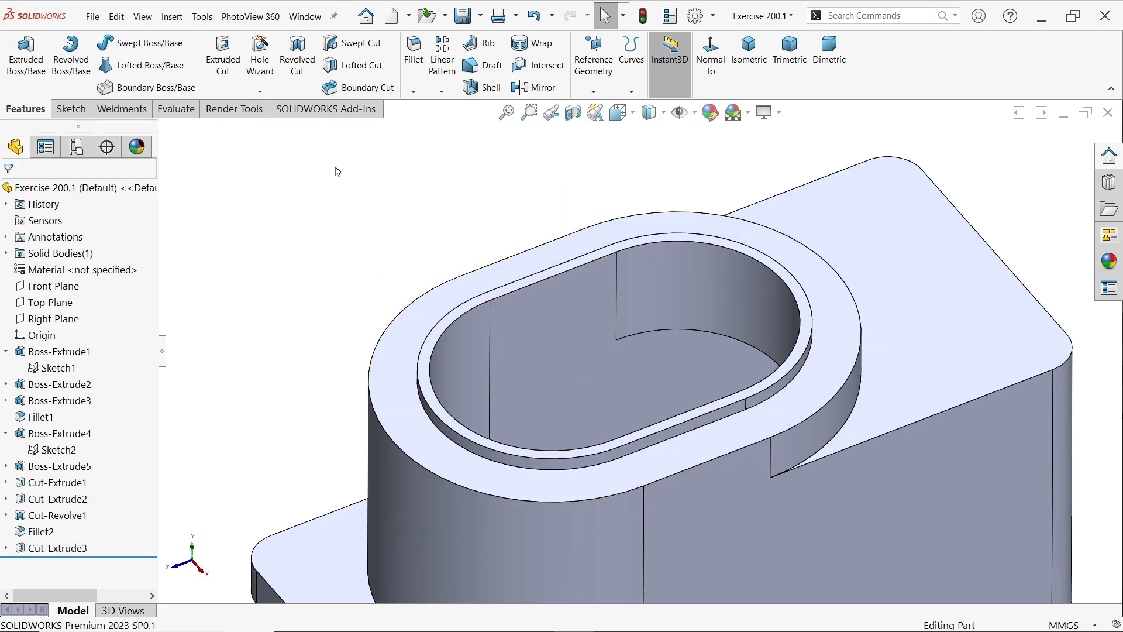
Start a Hole Wizard straight tap hole using the ISO standard and the Tapped hole type.
click(257, 64)
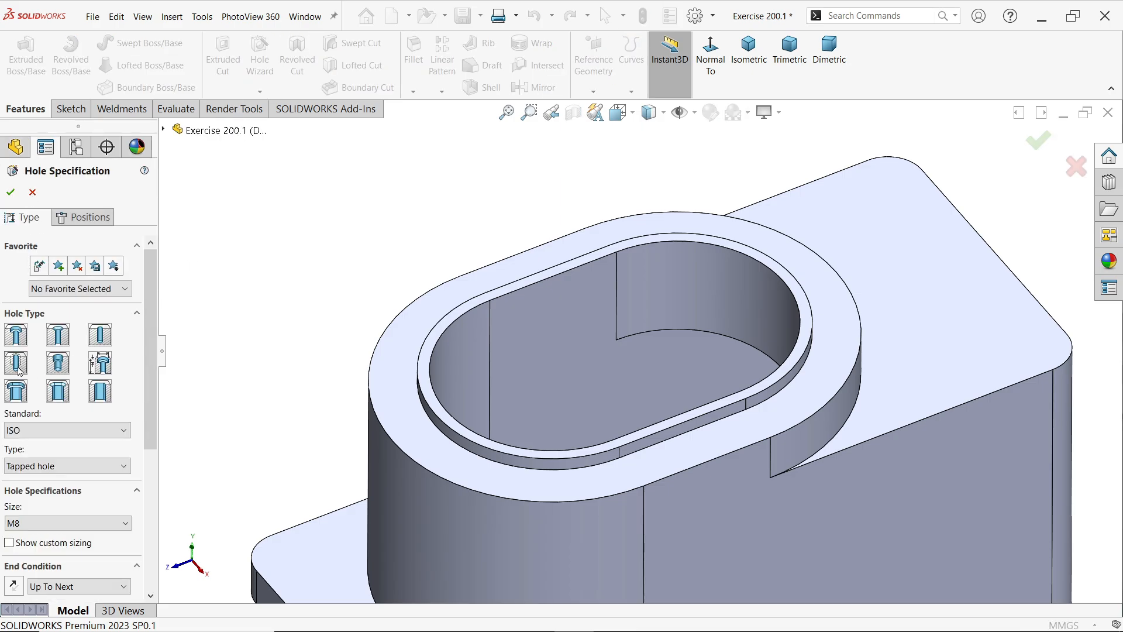
click(17, 432)
click(16, 435)
scroll(148, 406, down, 3)
click(59, 381)
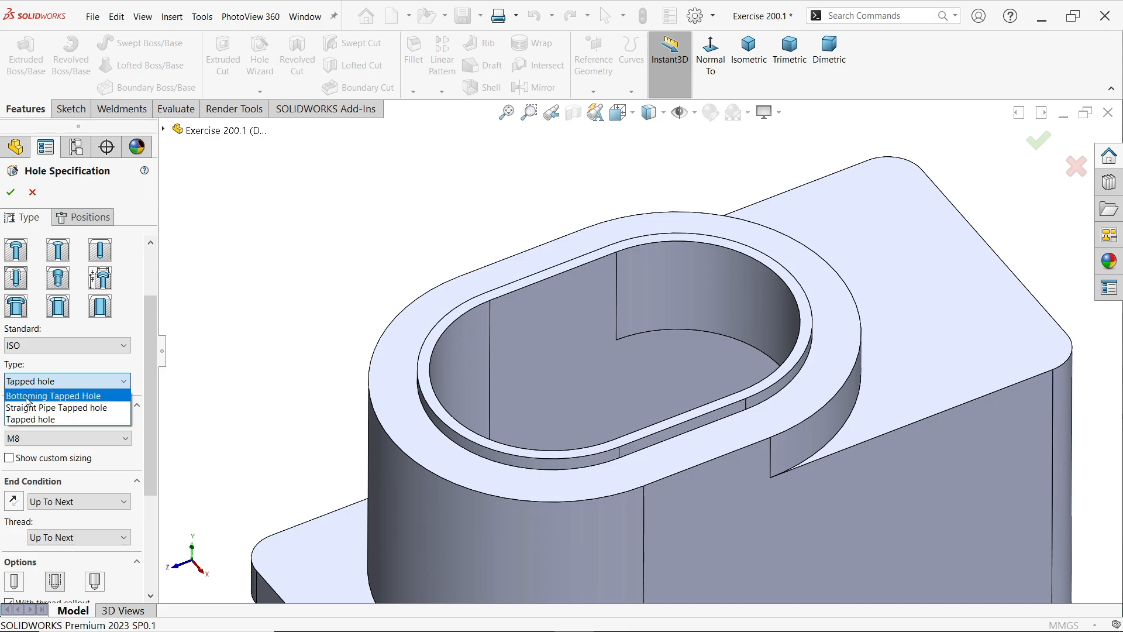
click(148, 383)
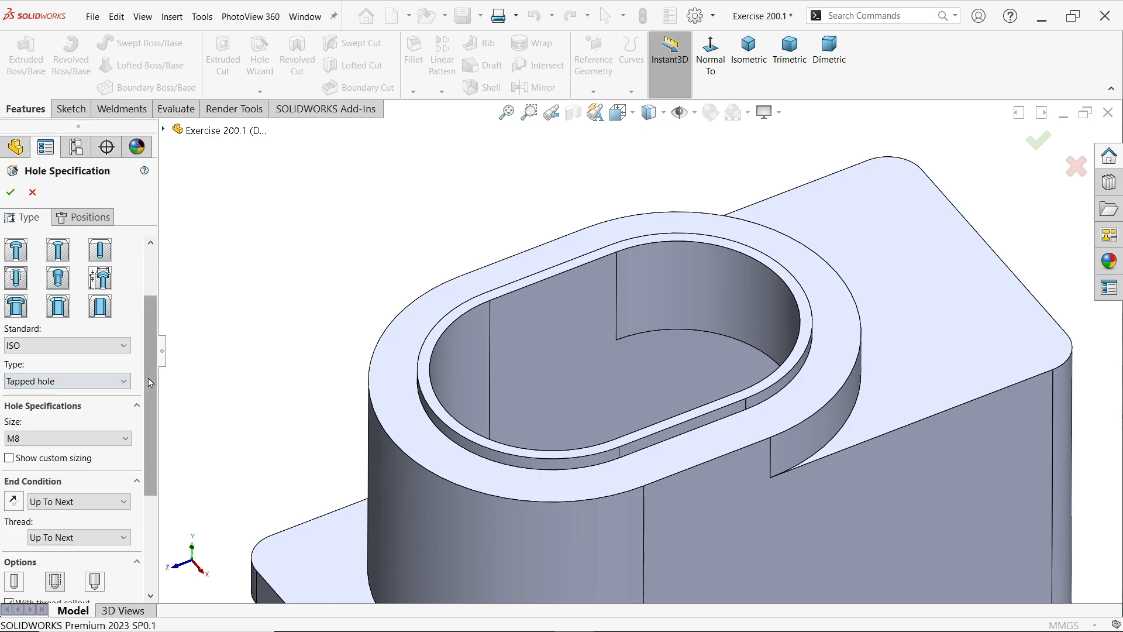
Keep the tapped hole size at M8 and show its custom sizing.
drag(150, 382, 136, 413)
click(72, 384)
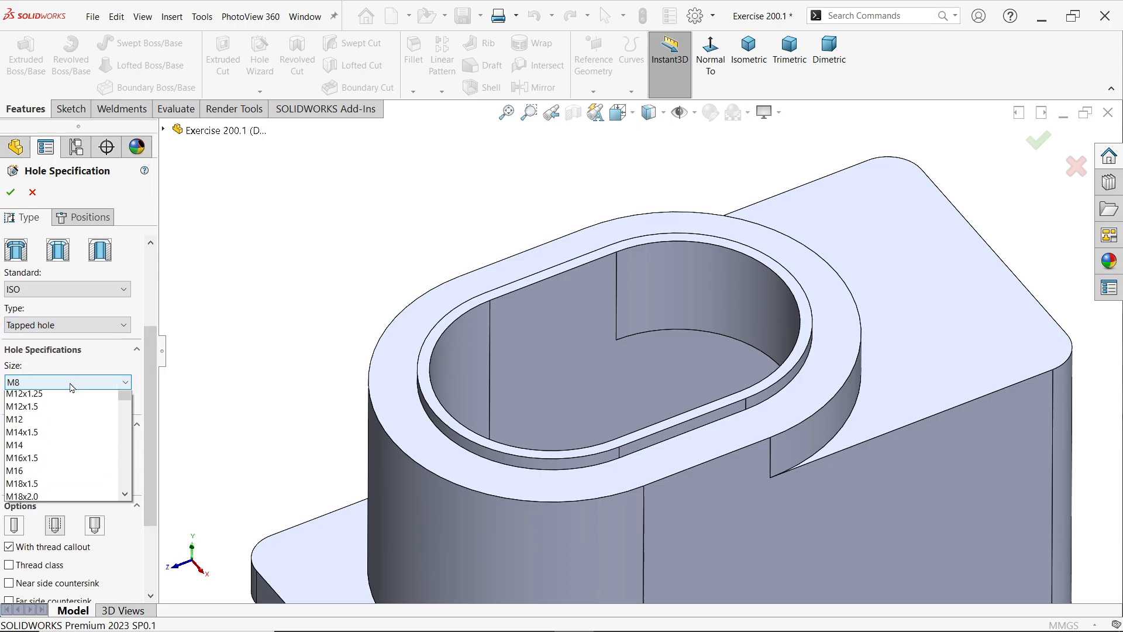
click(122, 386)
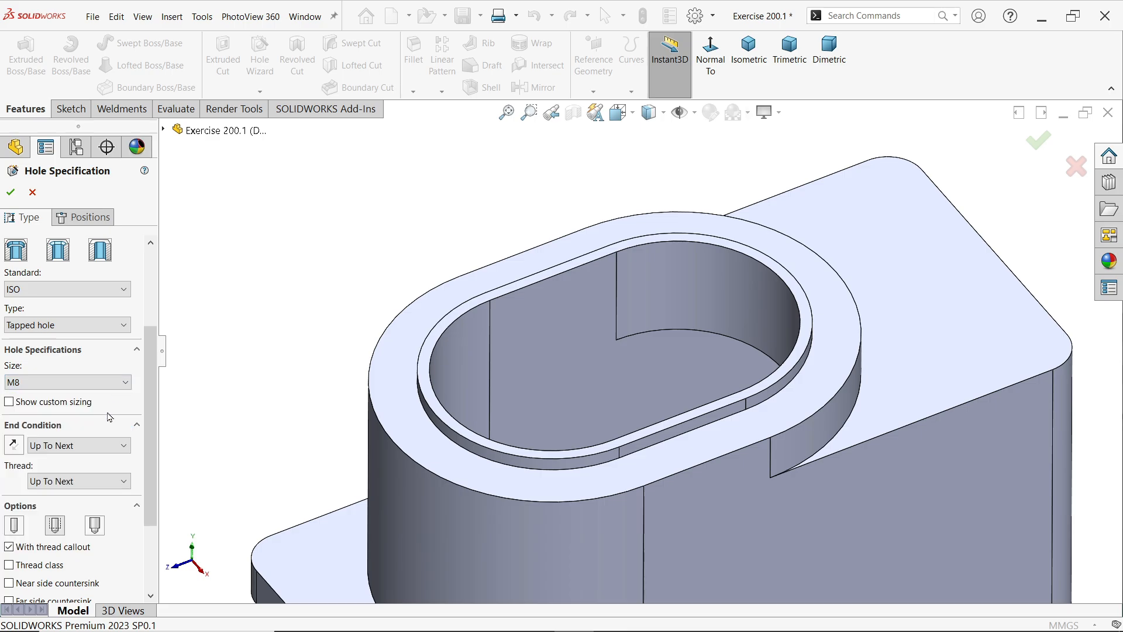
click(41, 408)
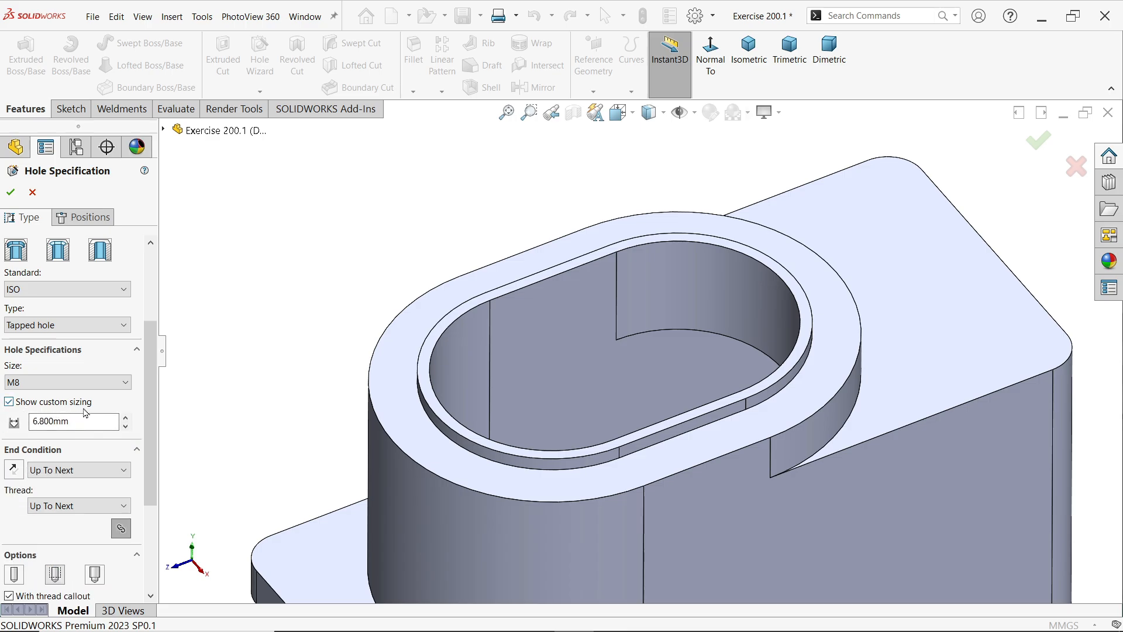
Set the M8 tapped hole's end condition to Blind with a hole depth of 22 mm.
scroll(55, 421, down, 3)
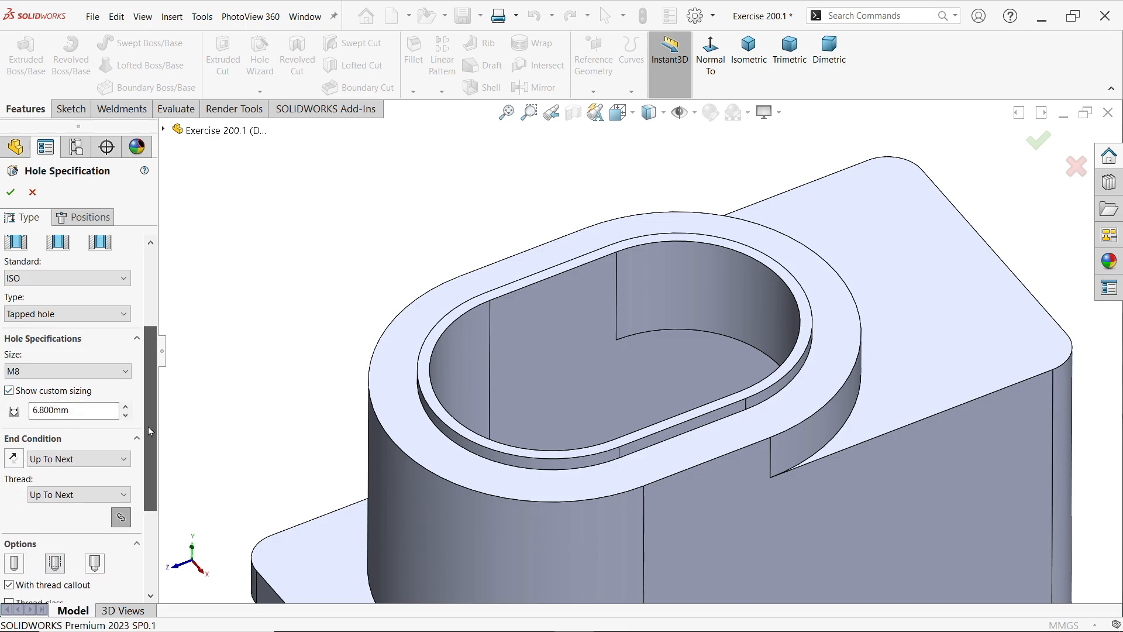
click(70, 393)
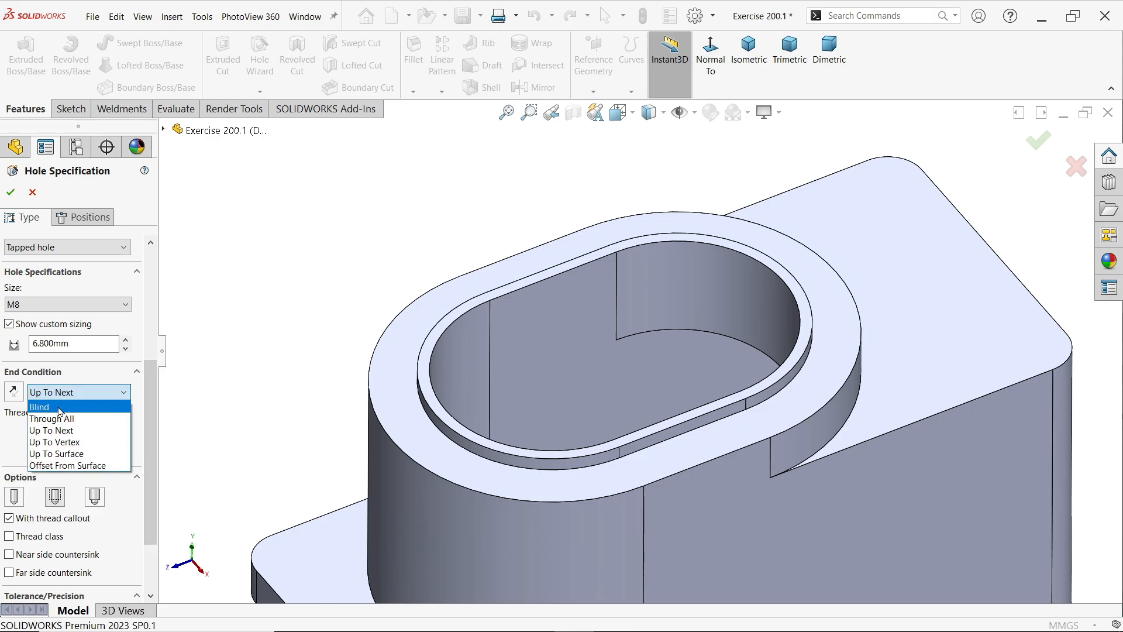
click(59, 407)
drag(70, 415, 23, 413)
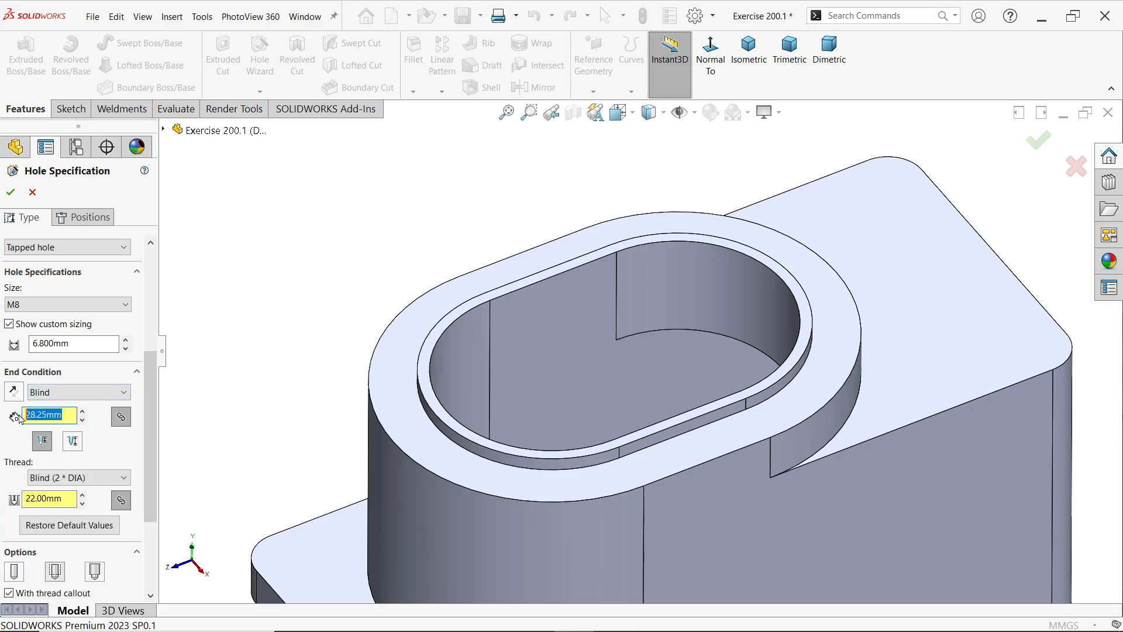
text(22)
key(Return)
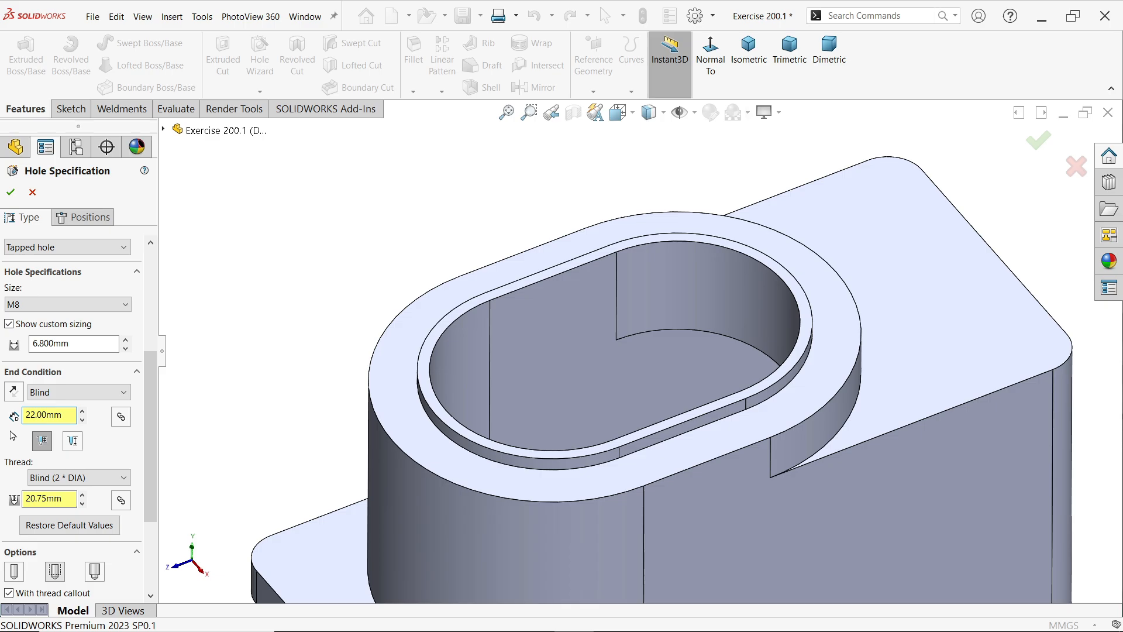
Set the blind thread depth of the M8 tapped hole to 22 mm.
click(40, 443)
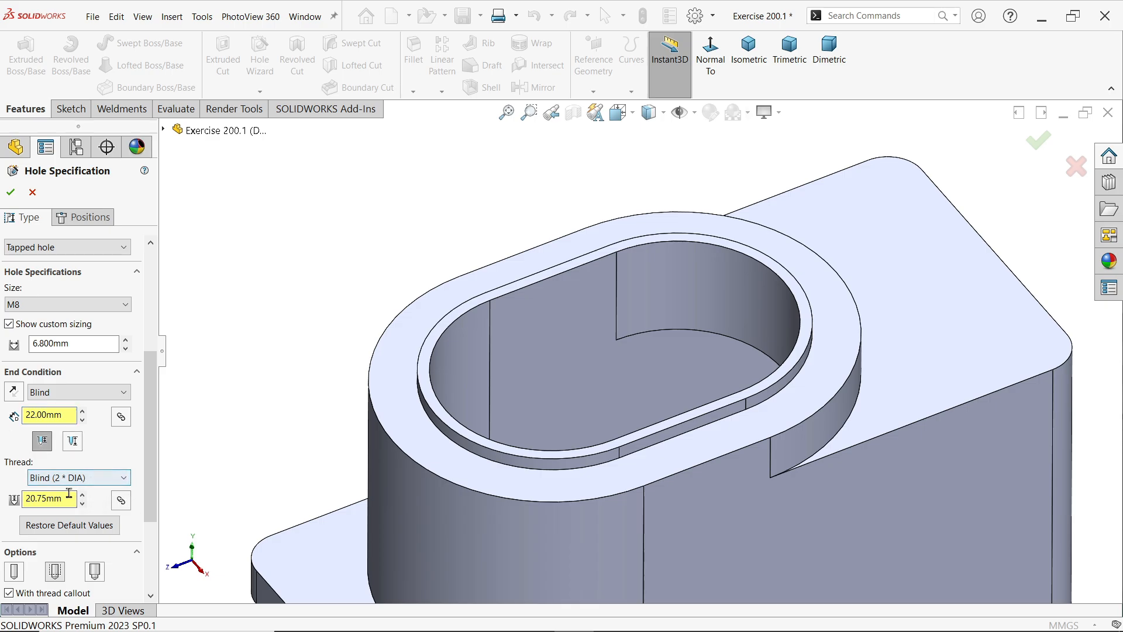
drag(74, 498, 2, 487)
text(22)
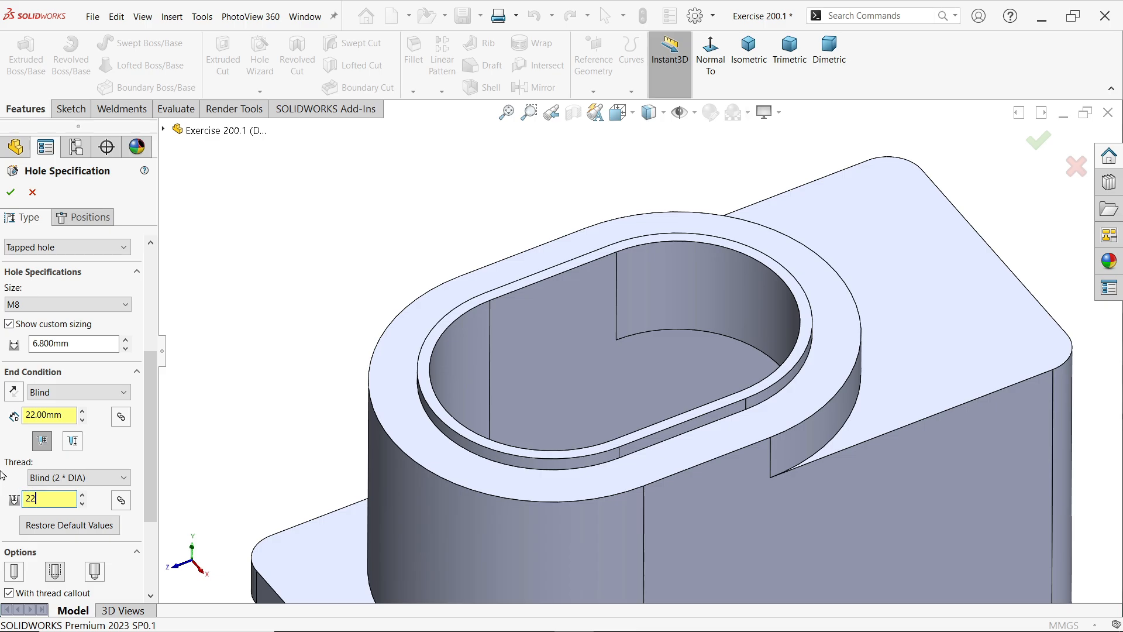
scroll(53, 450, down, 4)
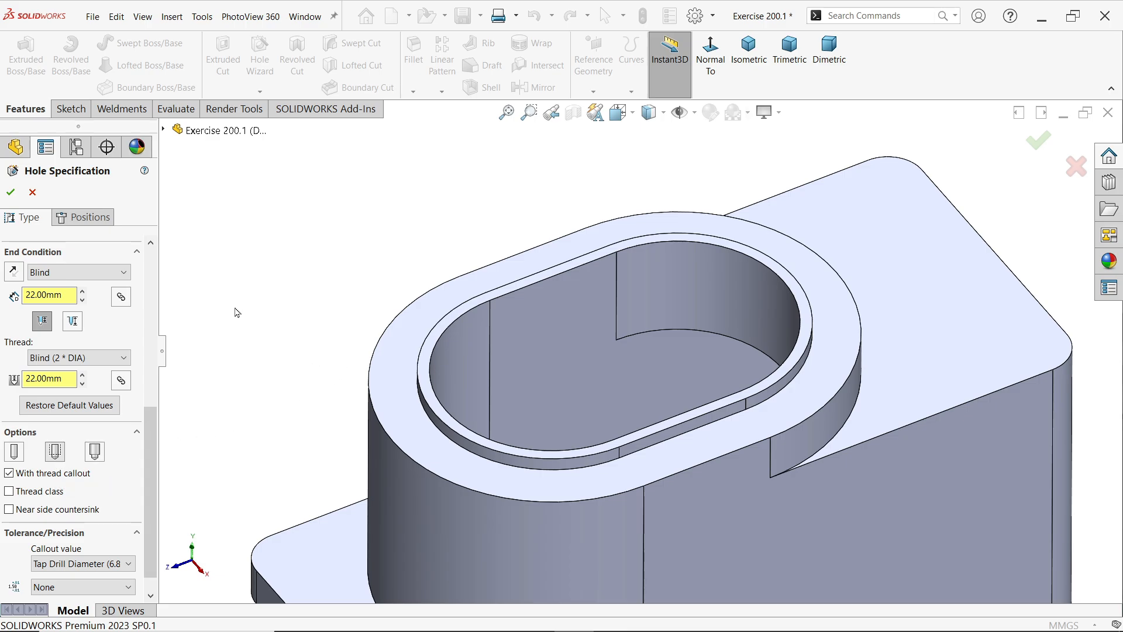
Choose the flat slot-shaped flange face around the raised lip as the hole position face, without placing any point.
click(95, 218)
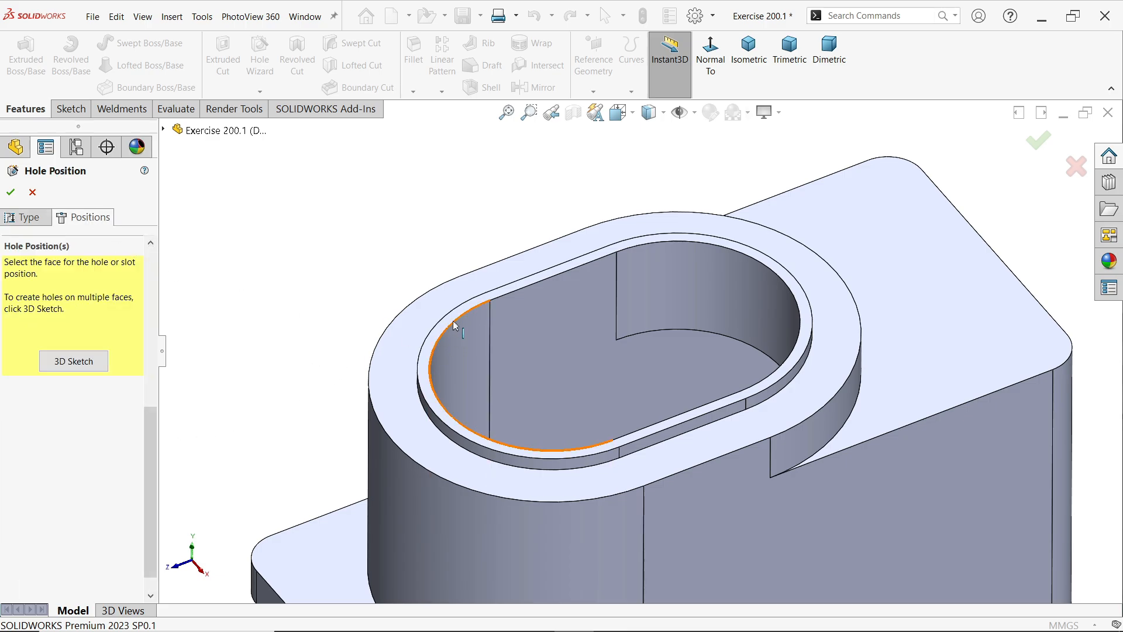
click(414, 326)
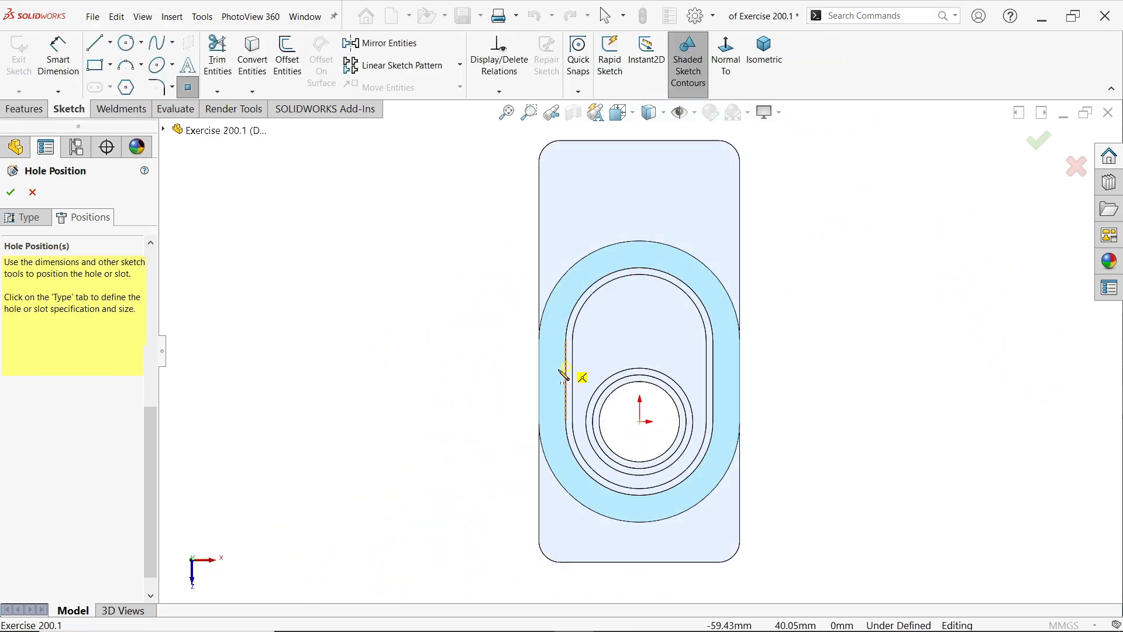
scroll(563, 375, up, 1)
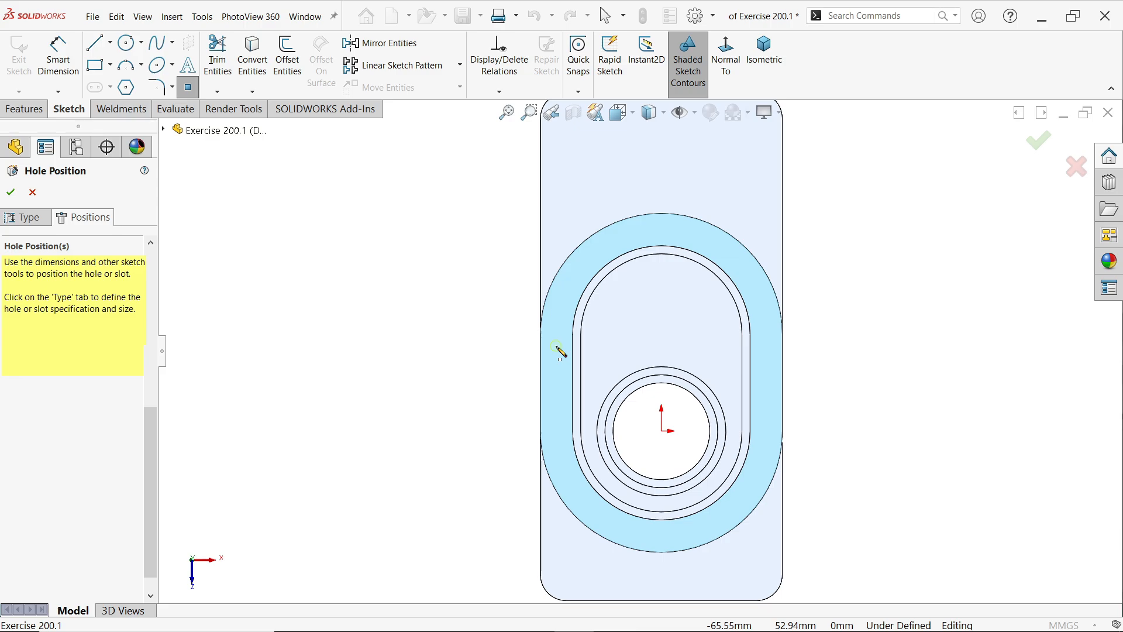
key(Escape)
scroll(660, 386, up, 1)
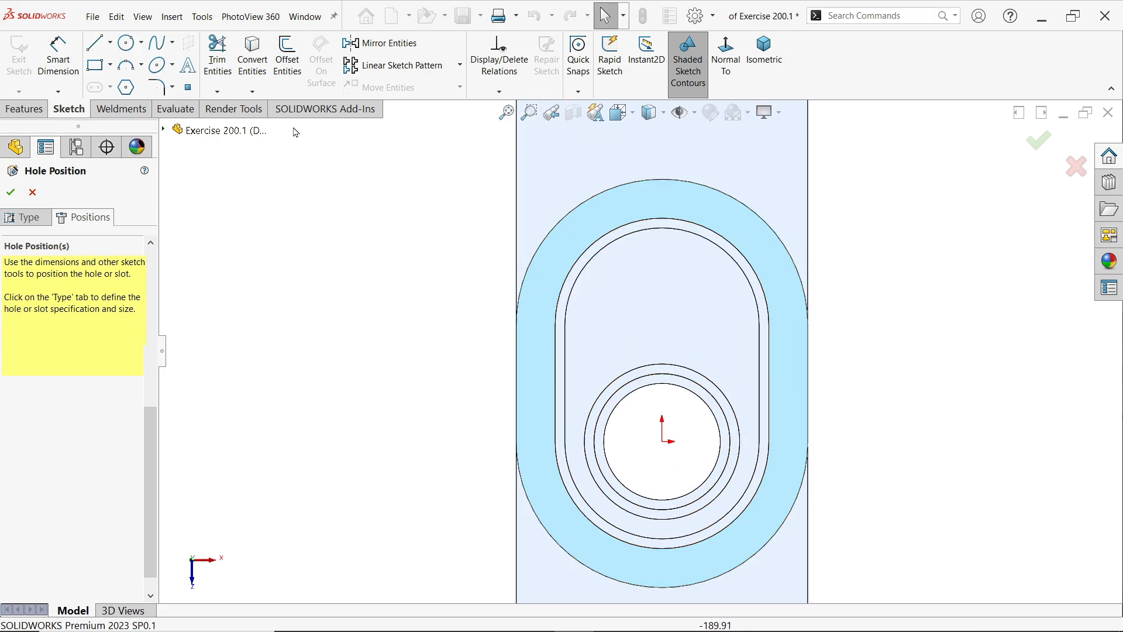
Offset the tangent chain of the lip's outer edge outward by 10 mm onto the flange face.
right_click(574, 273)
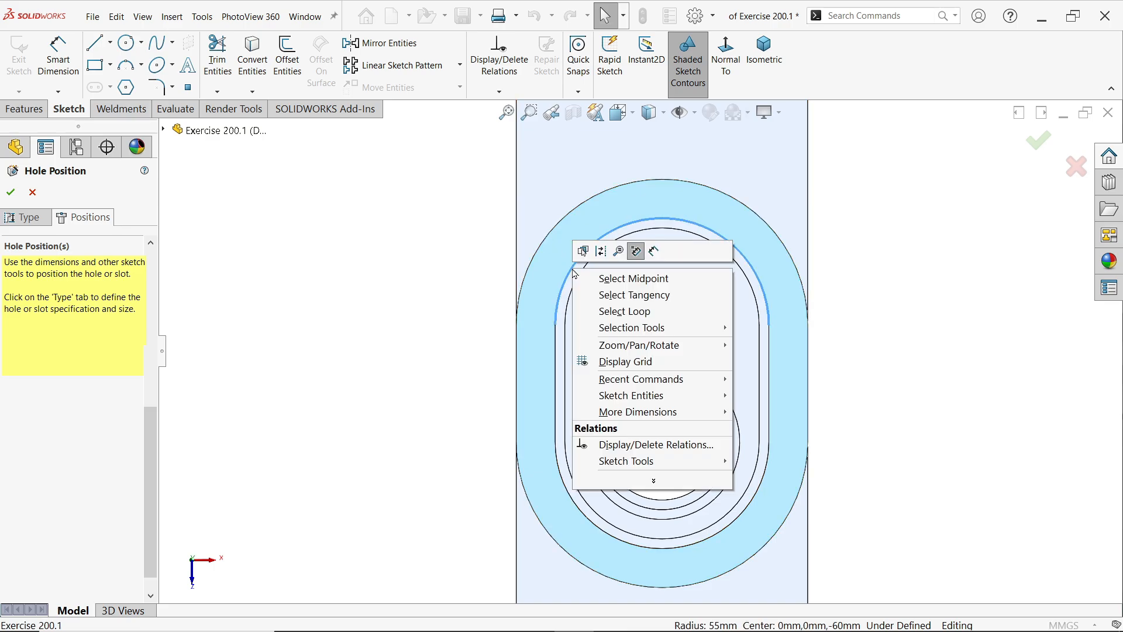
click(649, 295)
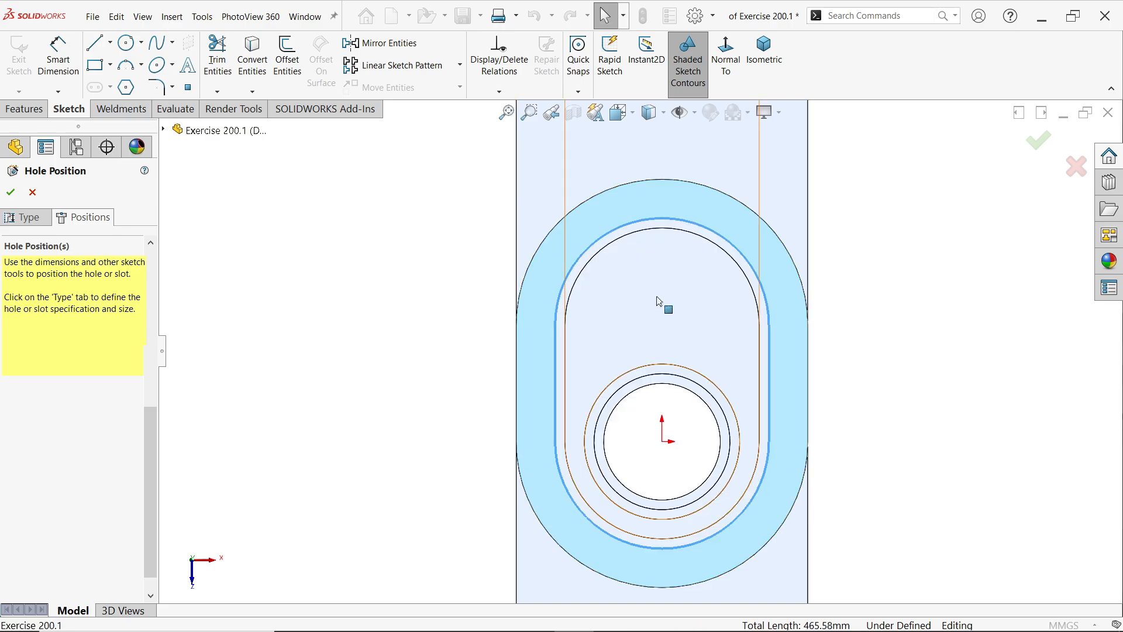
click(287, 62)
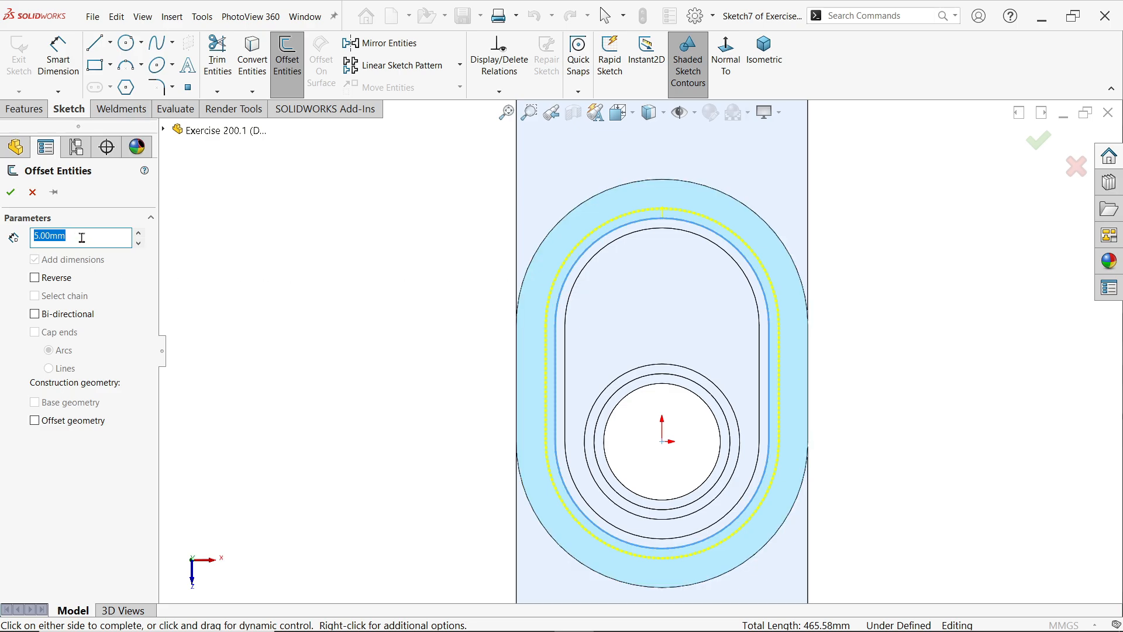
text(10)
key(Return)
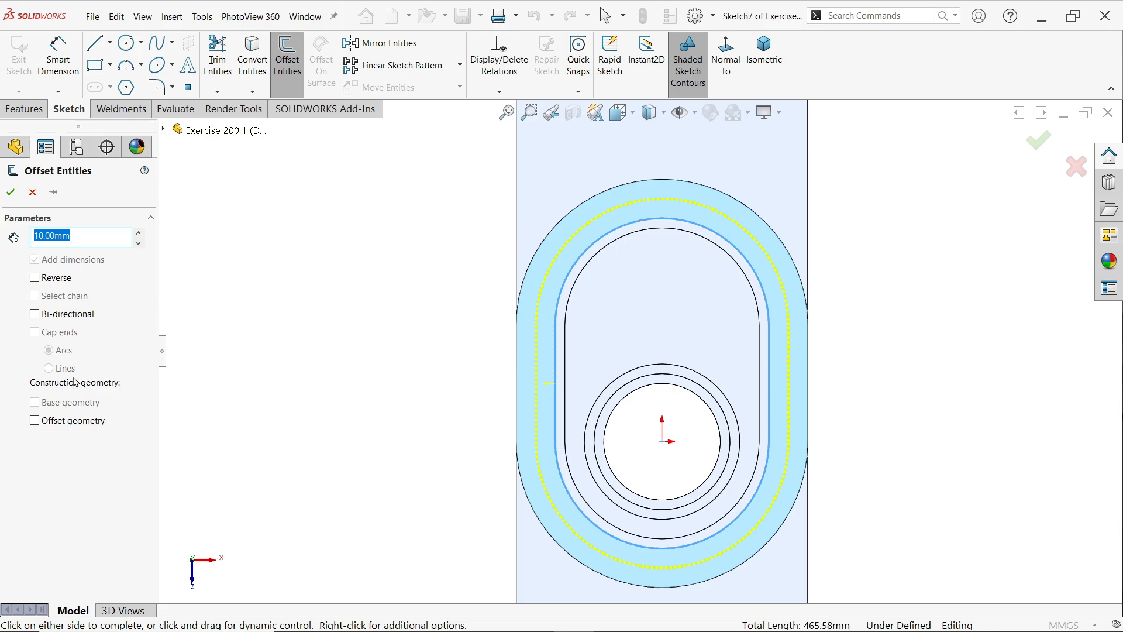
click(11, 193)
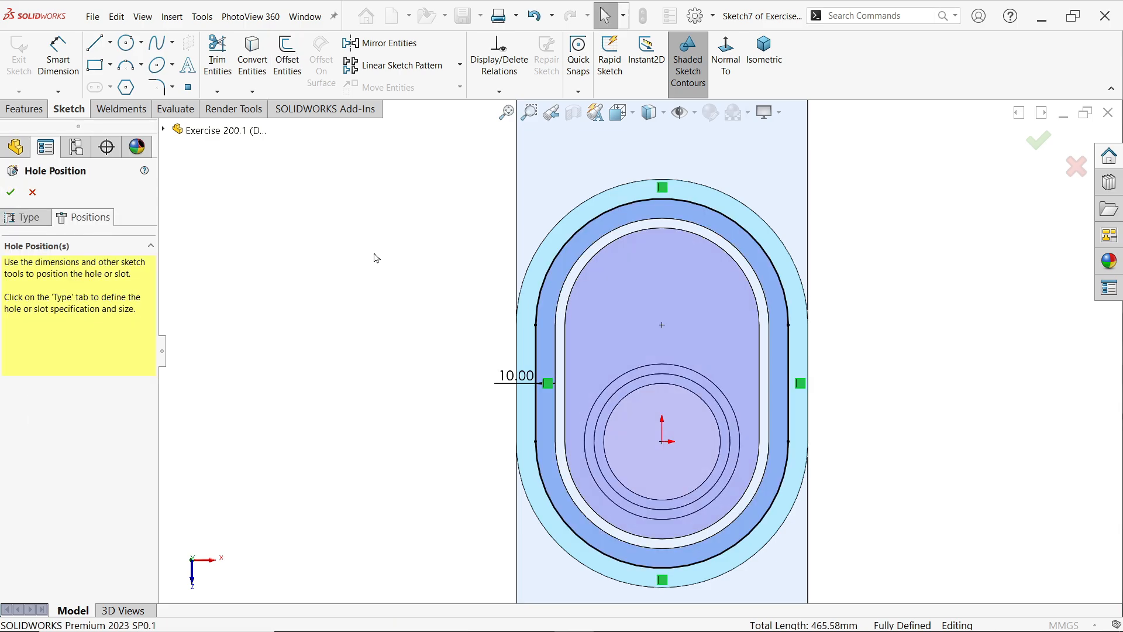
Convert the whole offset slot profile, both arcs and both lines, to construction geometry.
mouse_move(904, 158)
mouse_down()
mouse_move(876, 214)
mouse_move(466, 601)
mouse_move(459, 580)
mouse_move(465, 593)
mouse_up()
click(64, 325)
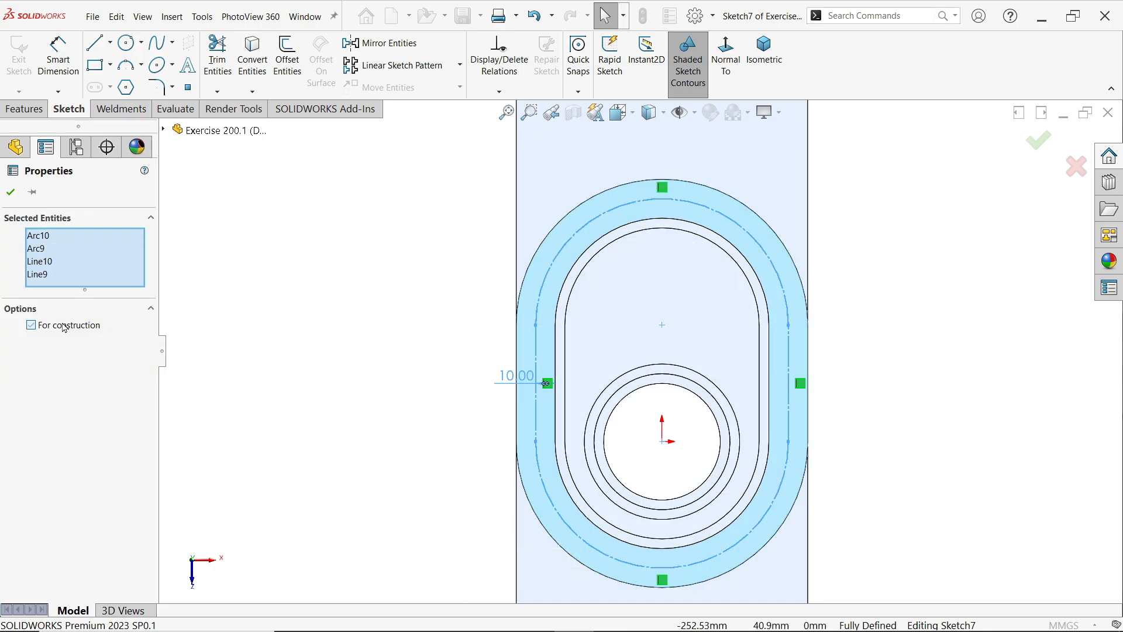
click(10, 194)
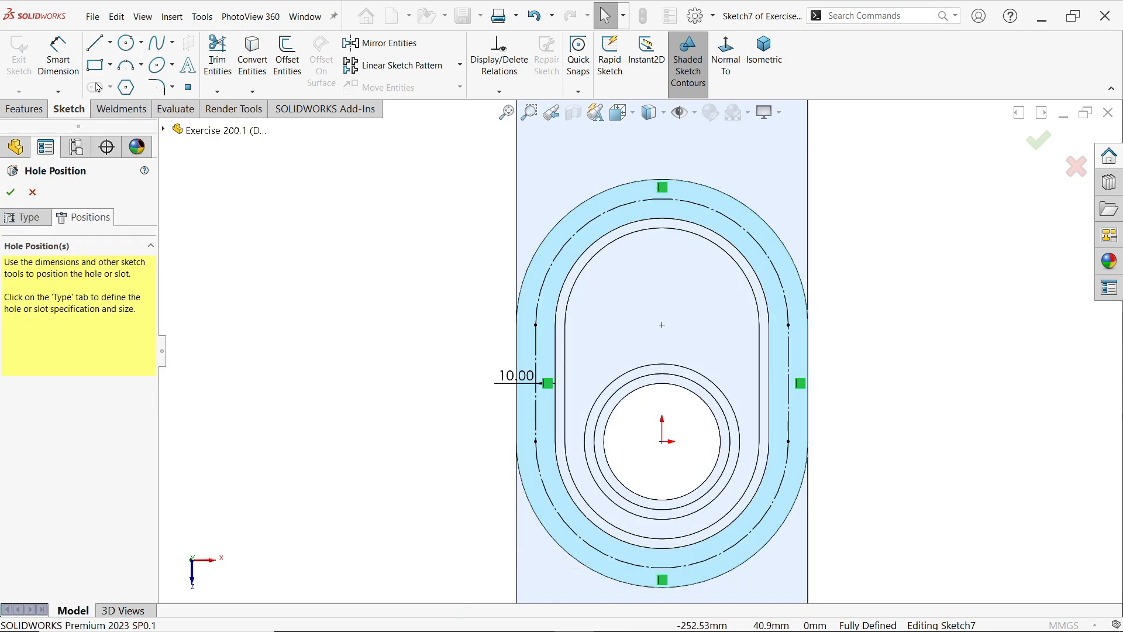
Add a driven radius dimension to the upper arc of the construction slot profile.
click(58, 55)
click(751, 236)
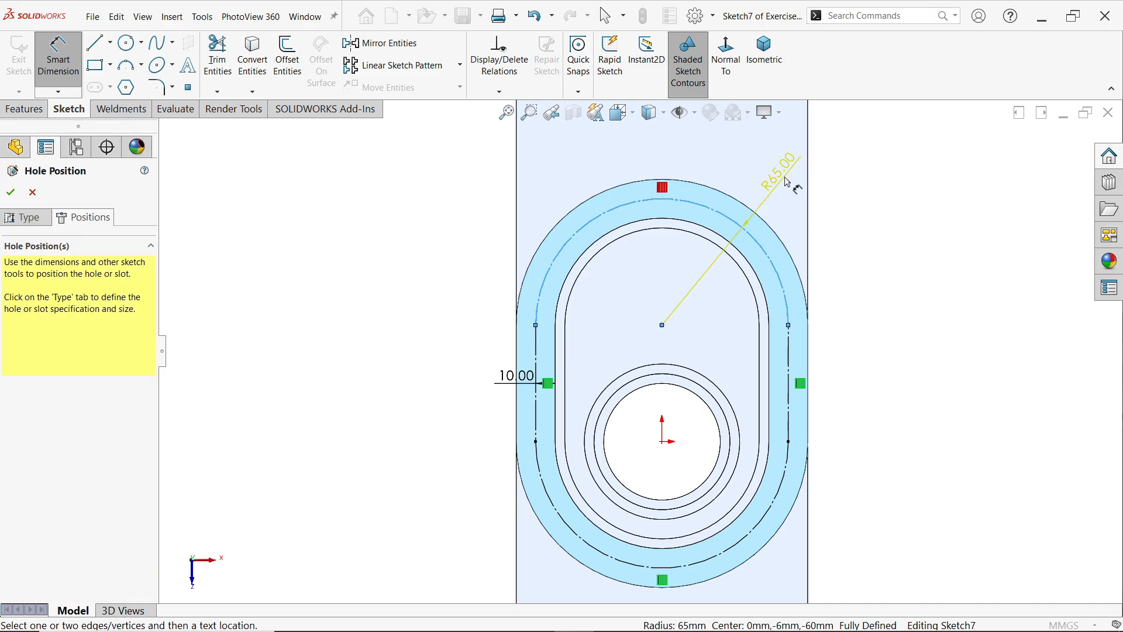
click(783, 171)
click(618, 186)
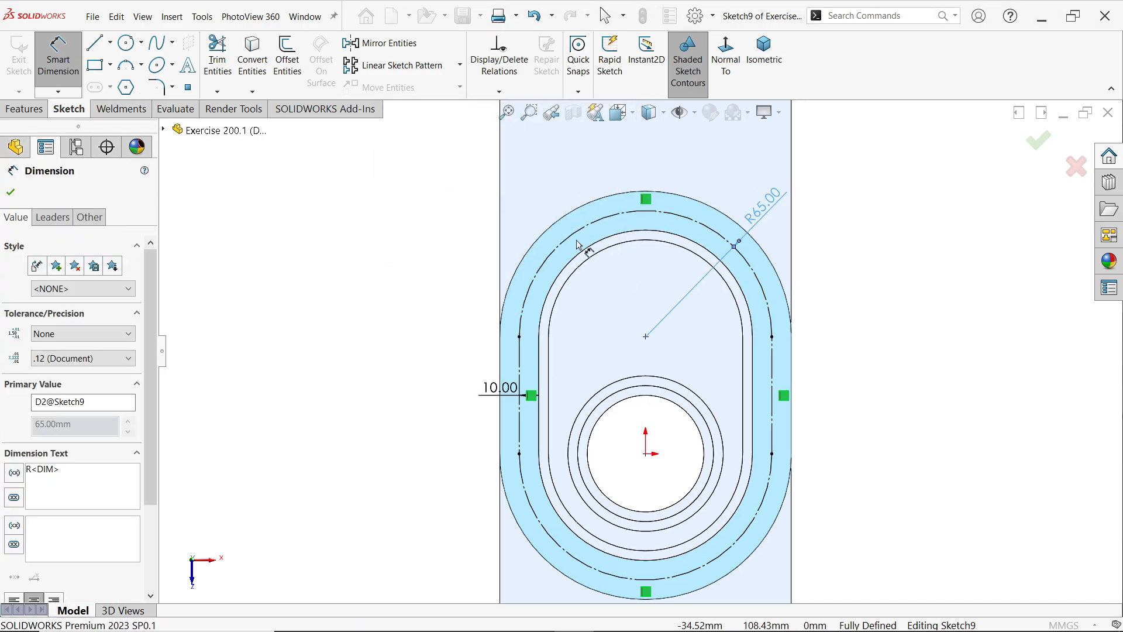
Sketch a diagonal centerline from the upper arc's center up and left to the construction arc.
click(112, 48)
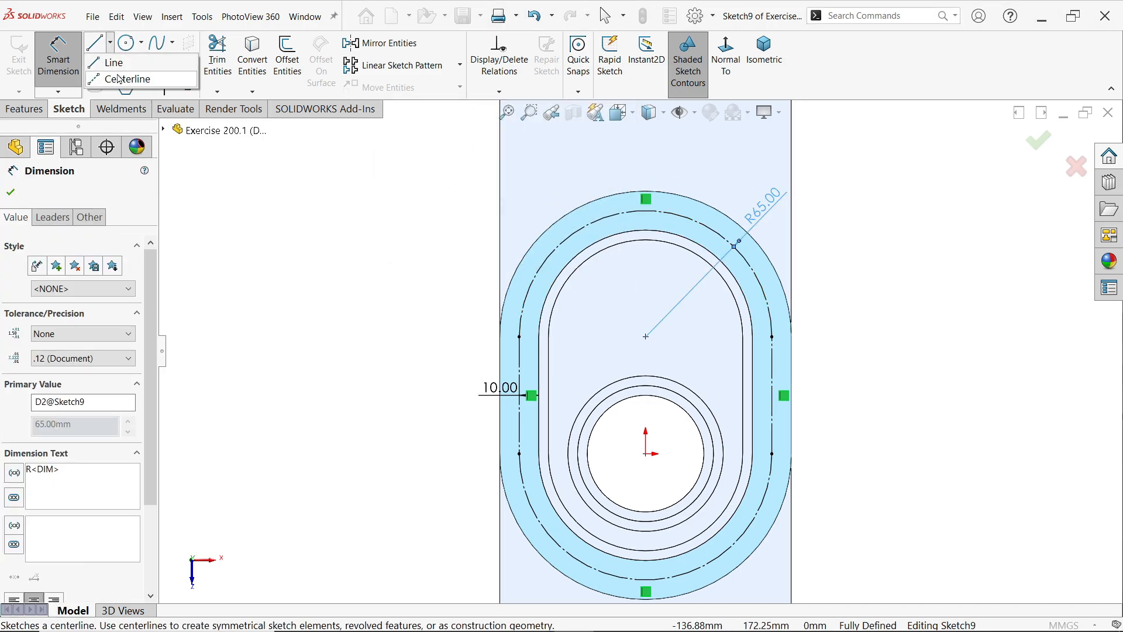
click(119, 82)
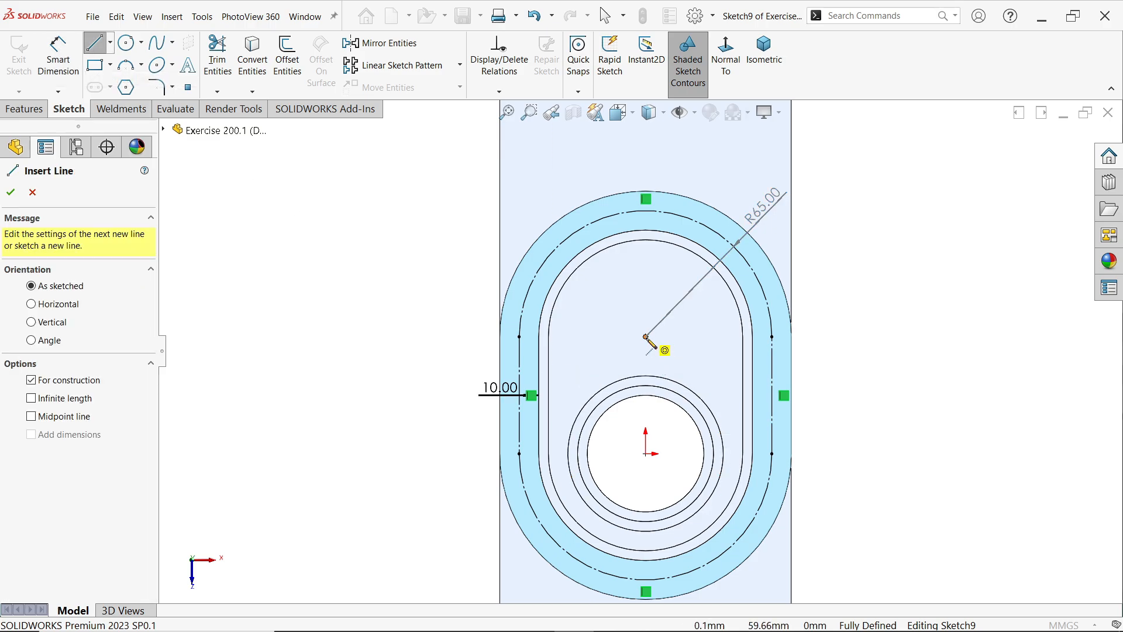
click(646, 336)
click(566, 239)
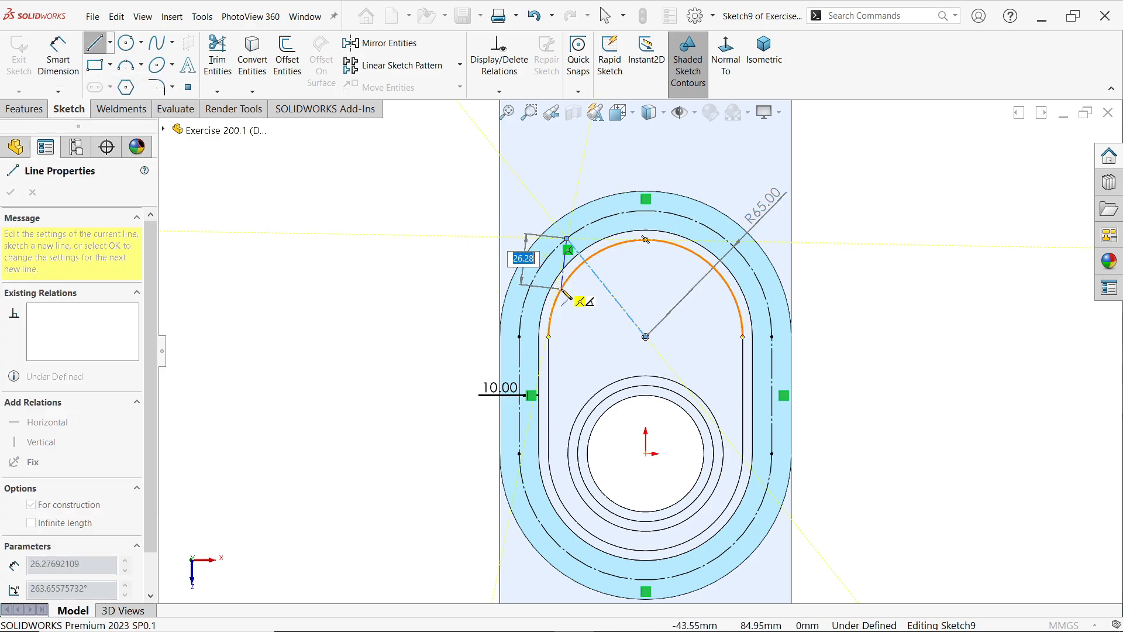
key(Escape)
key(Escape)
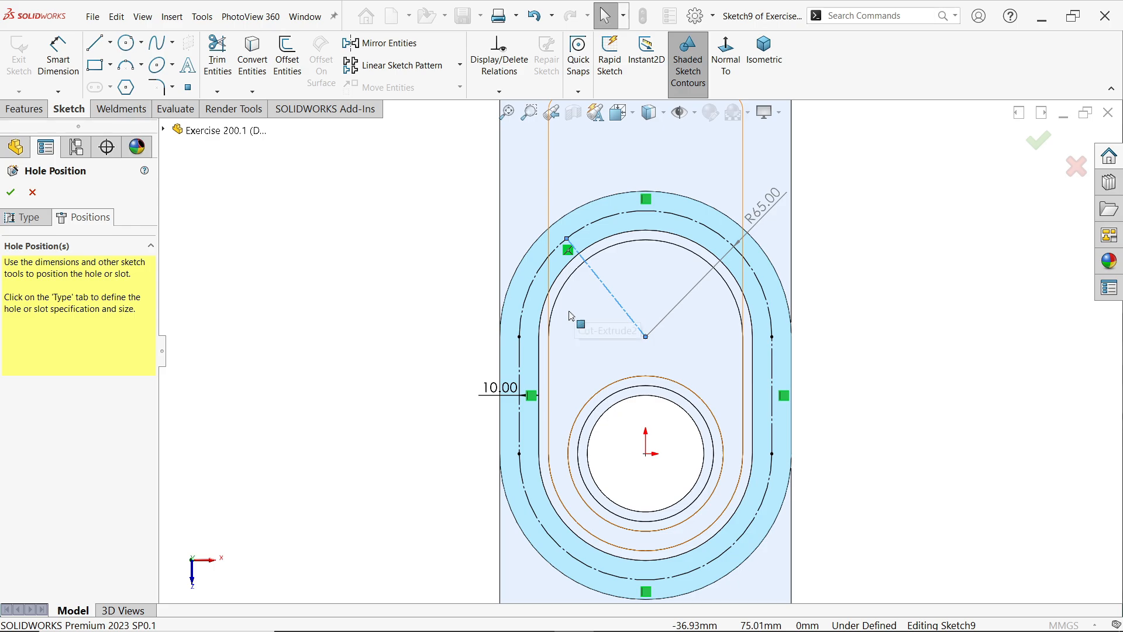
Sketch a horizontal centerline from the upper arc's center to the left endpoint of the upper construction arc.
click(110, 50)
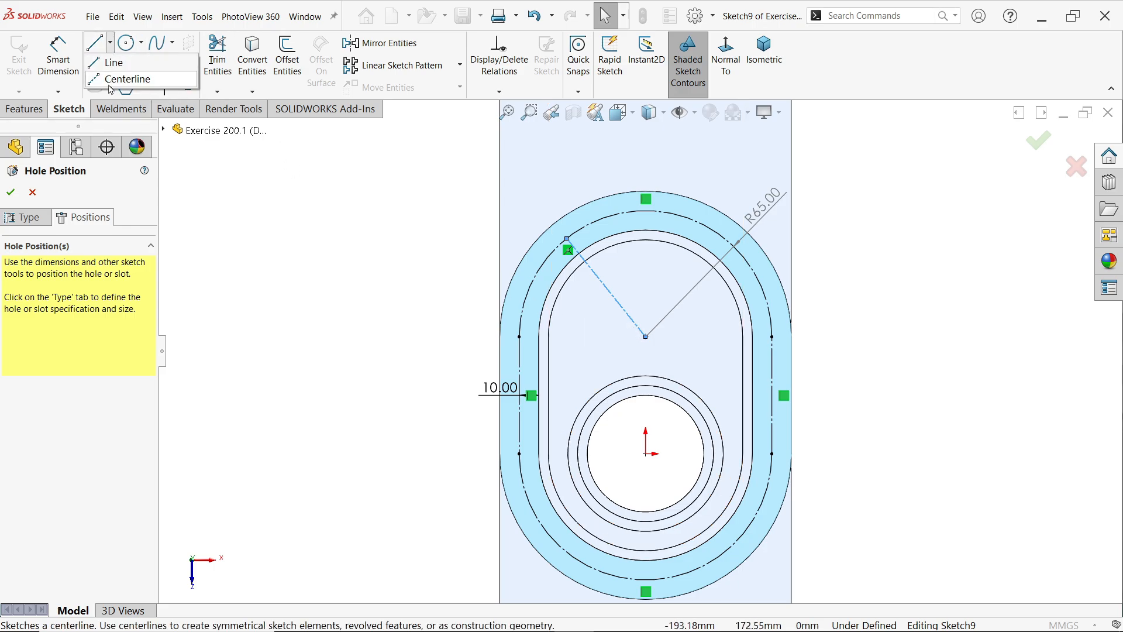
click(120, 78)
click(646, 336)
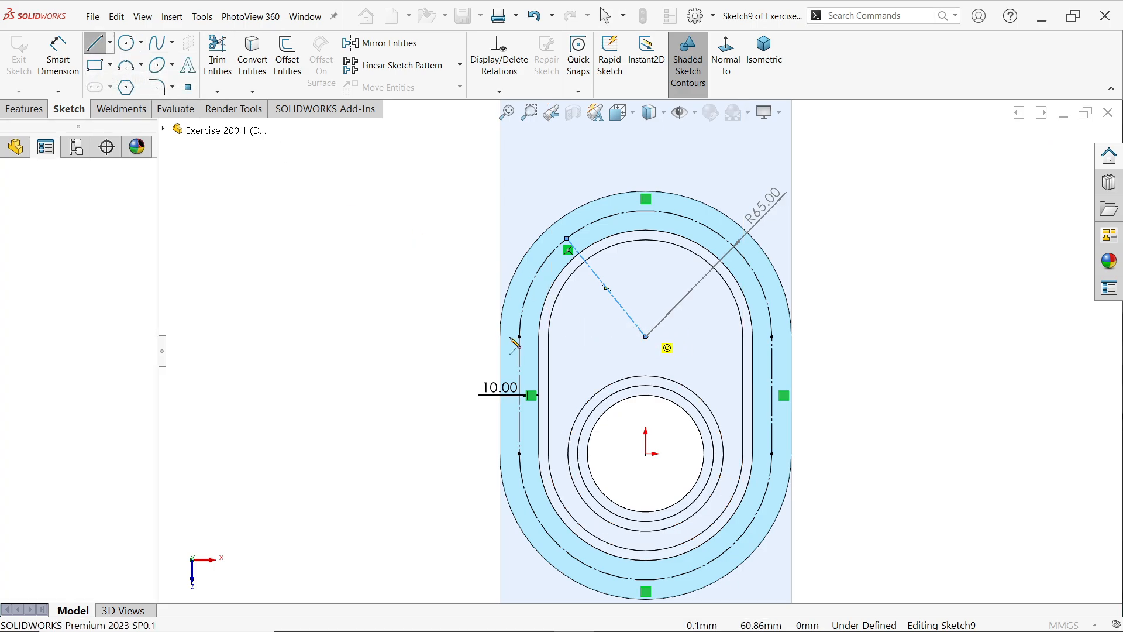
click(519, 337)
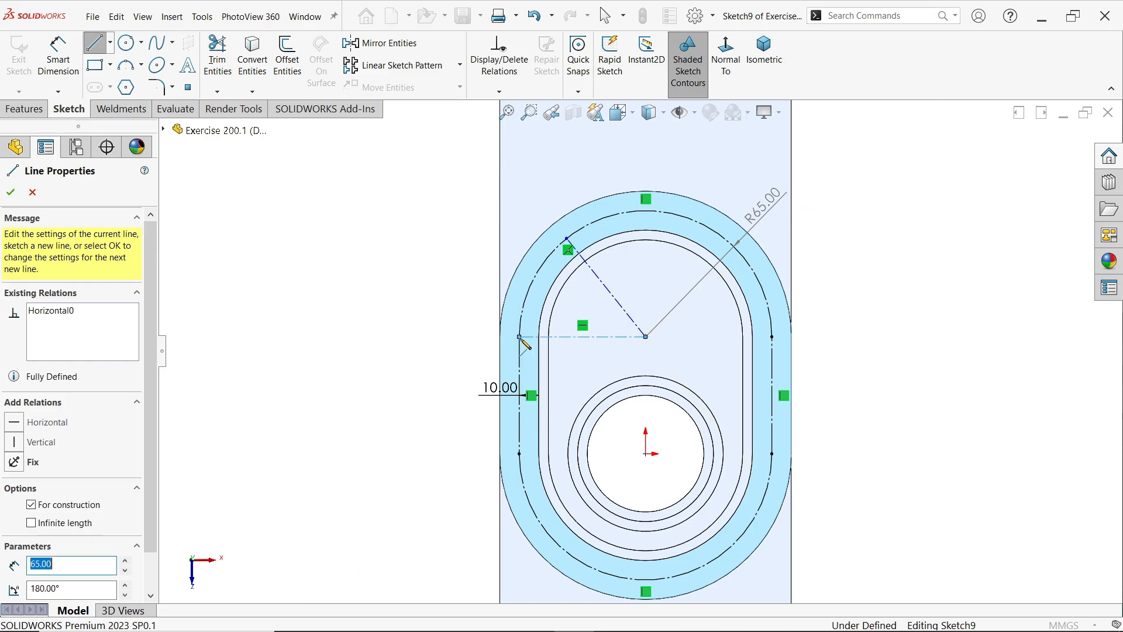
key(Escape)
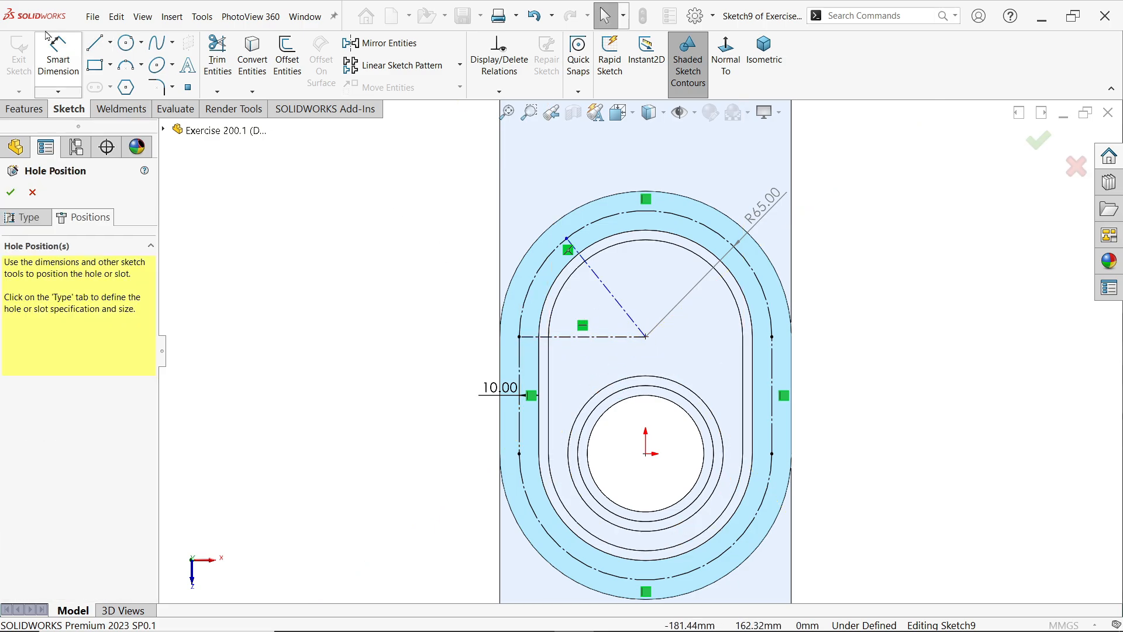
Sketch a diagonal centerline from the origin down and left to the lower construction arc, at an angle of about 227°.
click(110, 42)
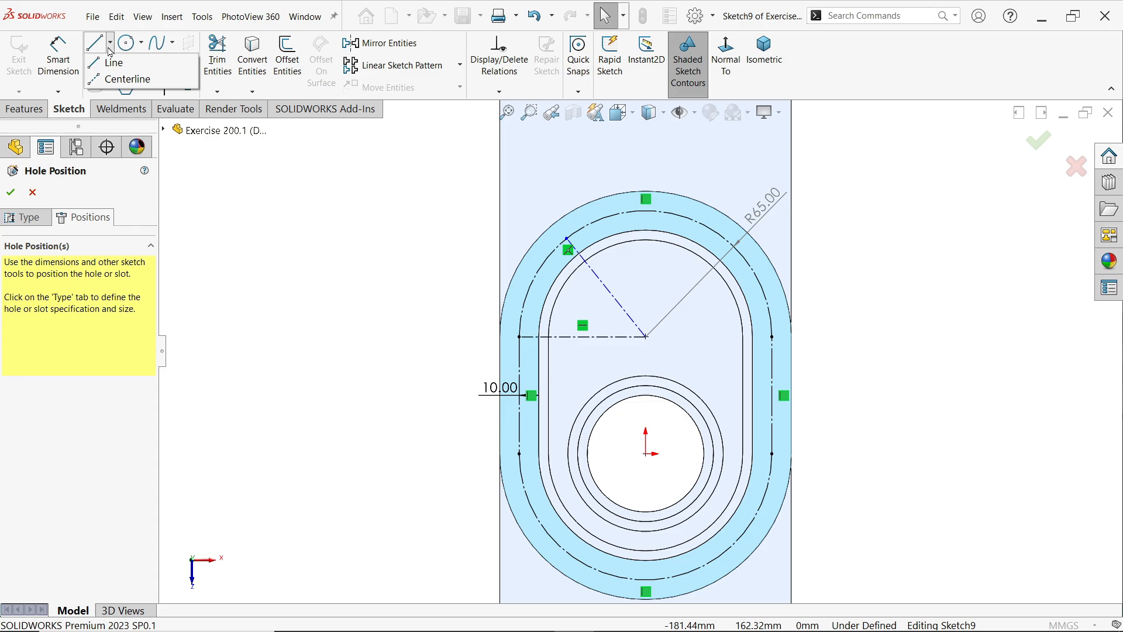
click(123, 79)
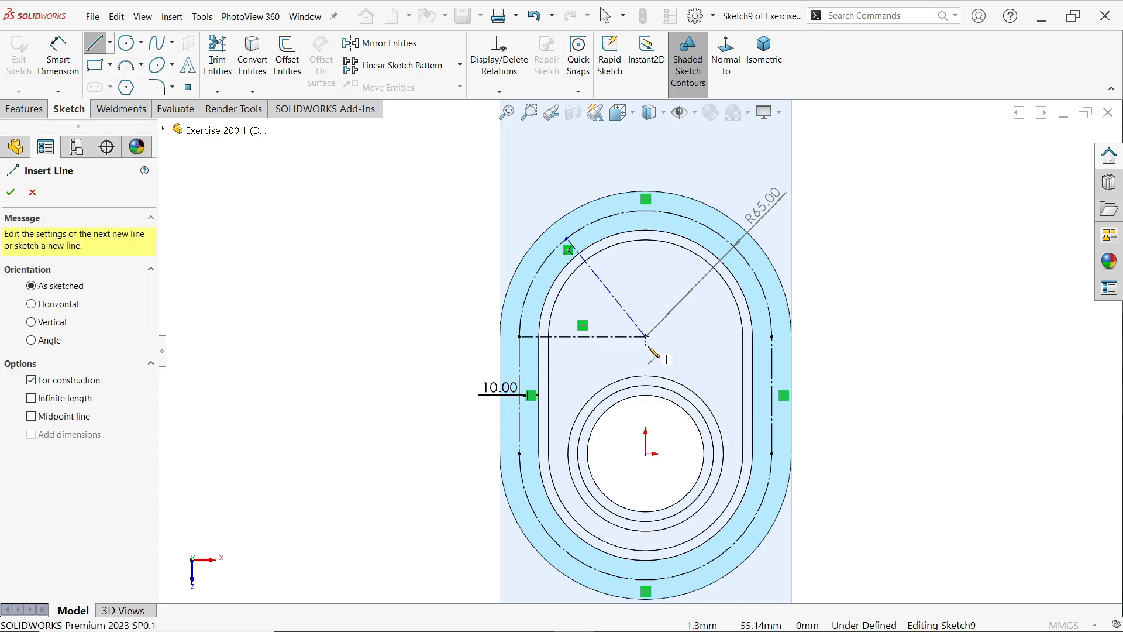
click(646, 453)
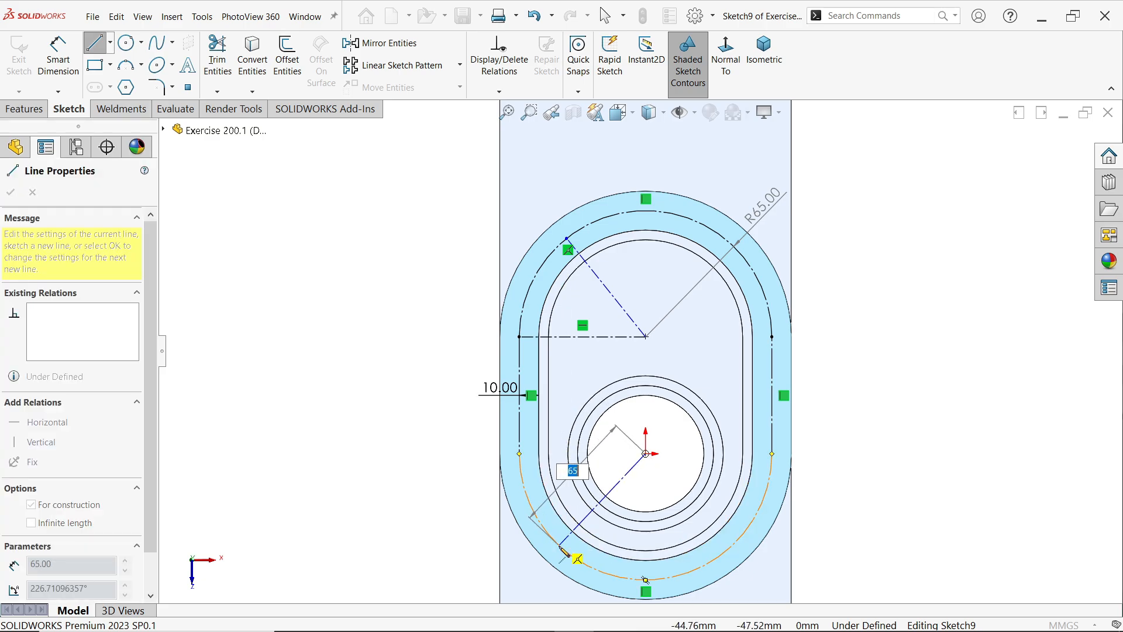
click(560, 547)
key(Escape)
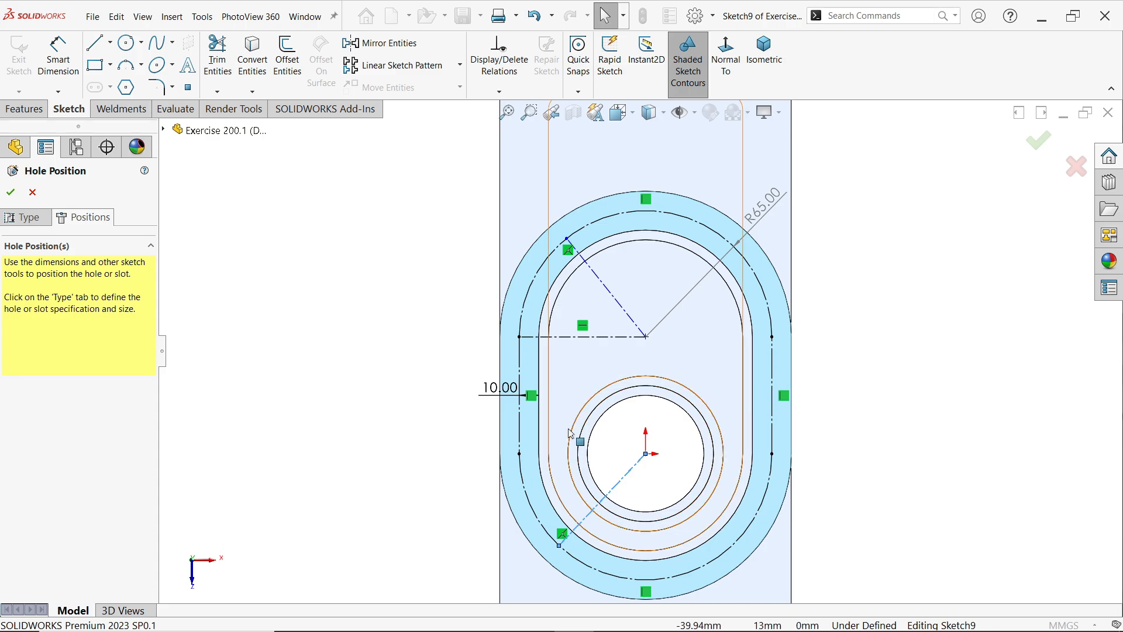
Sketch a horizontal solid line from the origin to the left endpoint of the lower construction arc.
key(l)
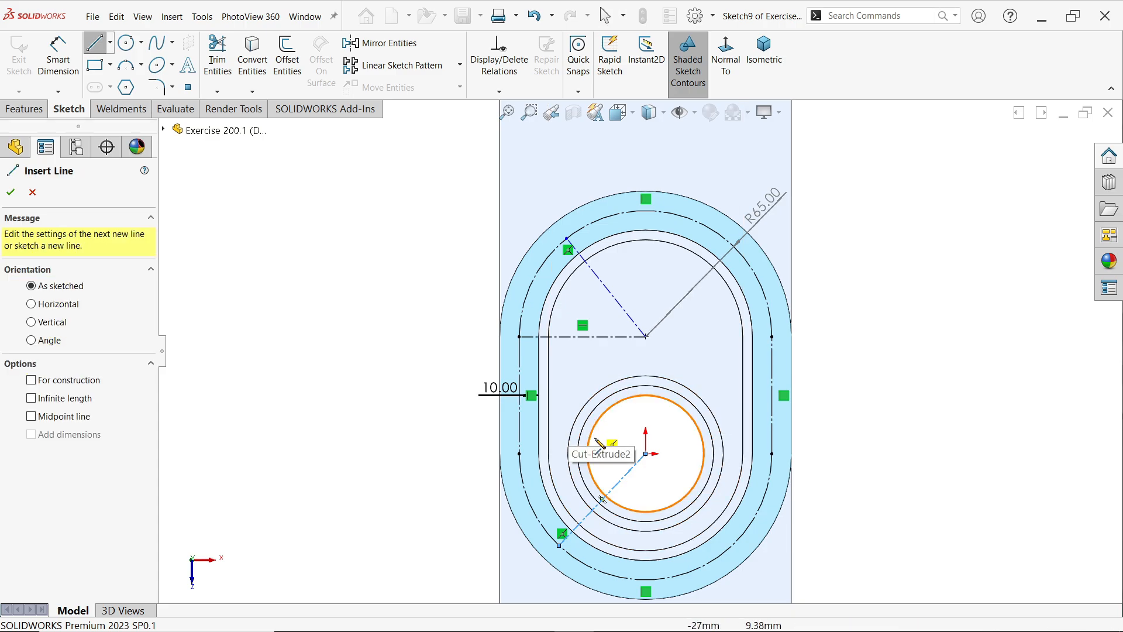
click(645, 453)
click(518, 453)
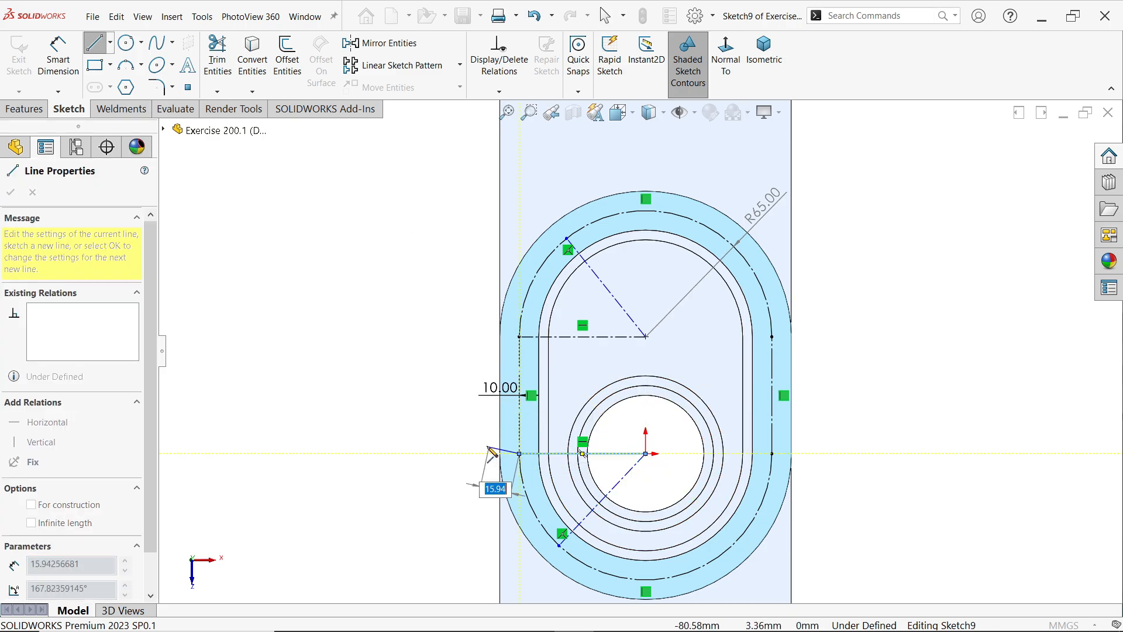
key(Escape)
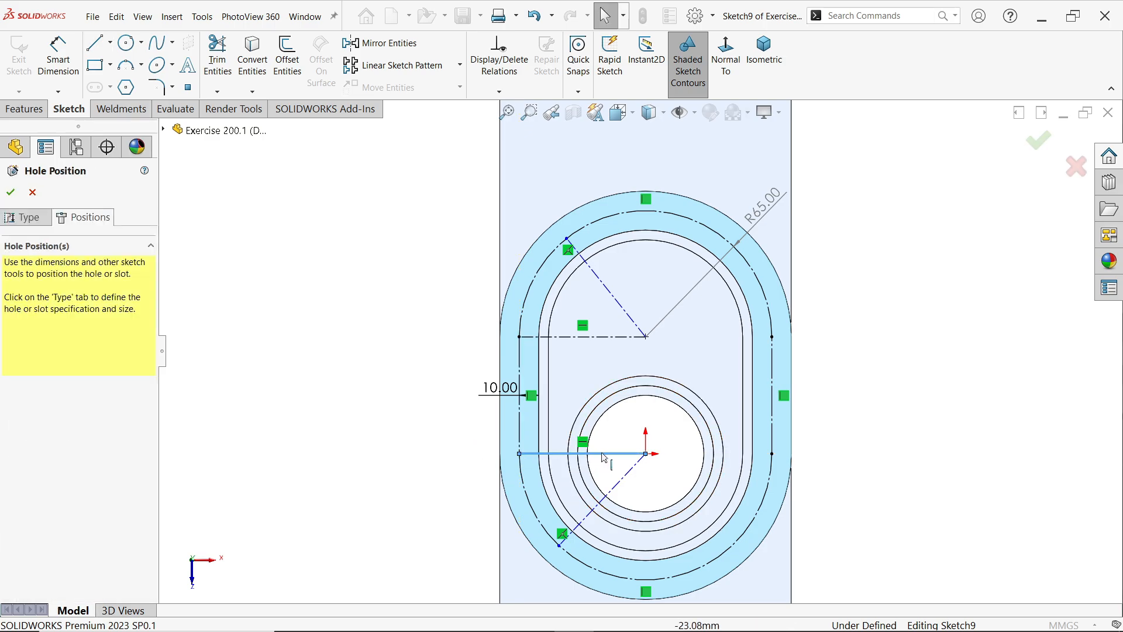
Convert the horizontal line from the origin to construction geometry and dimension the angle between the upper diagonal and horizontal centerlines as 45°.
click(604, 454)
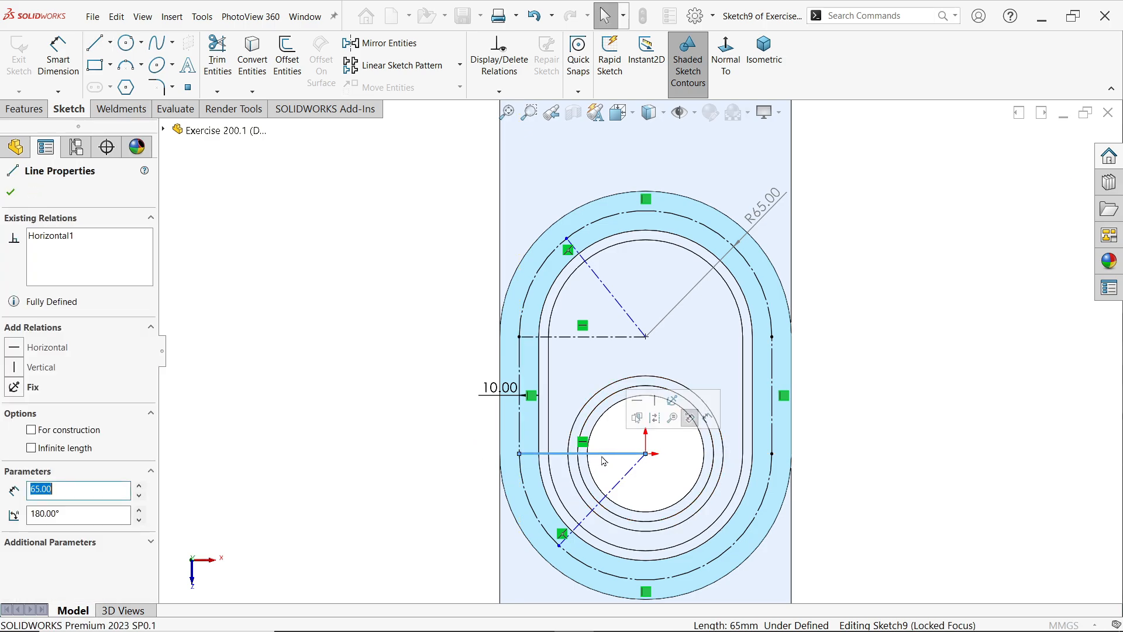
click(655, 424)
click(58, 58)
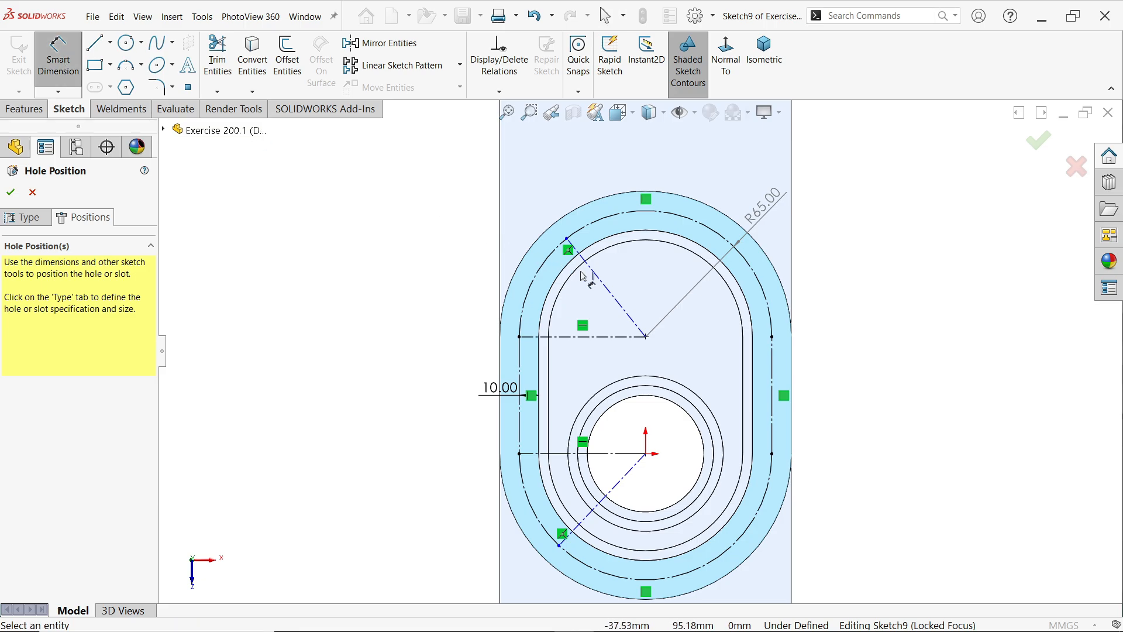
click(621, 306)
click(611, 336)
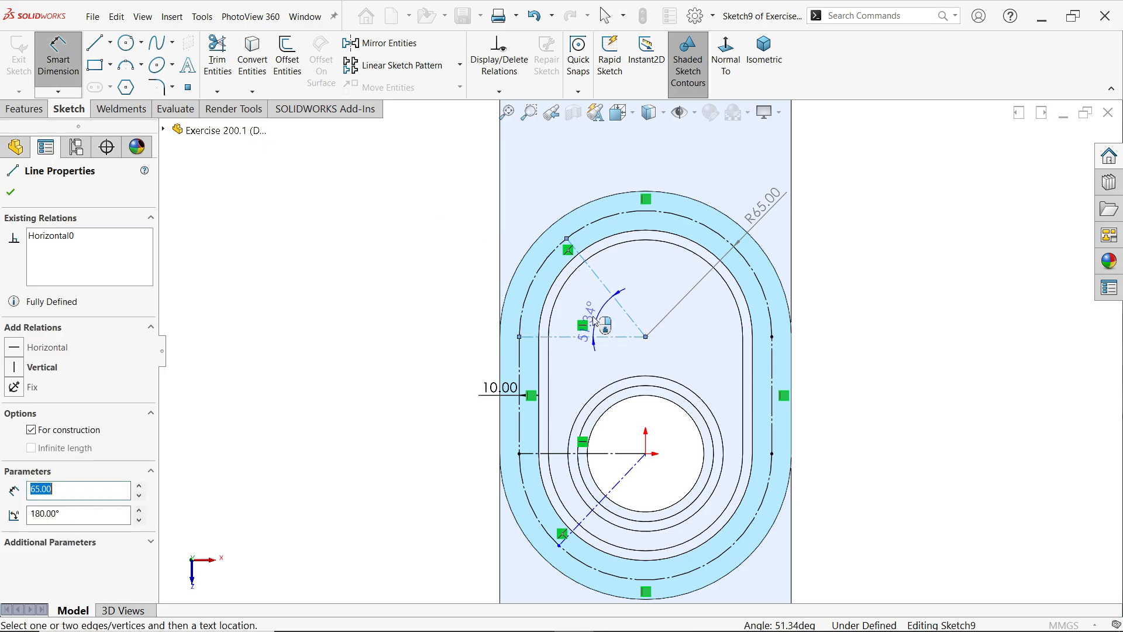
click(593, 323)
text(45)
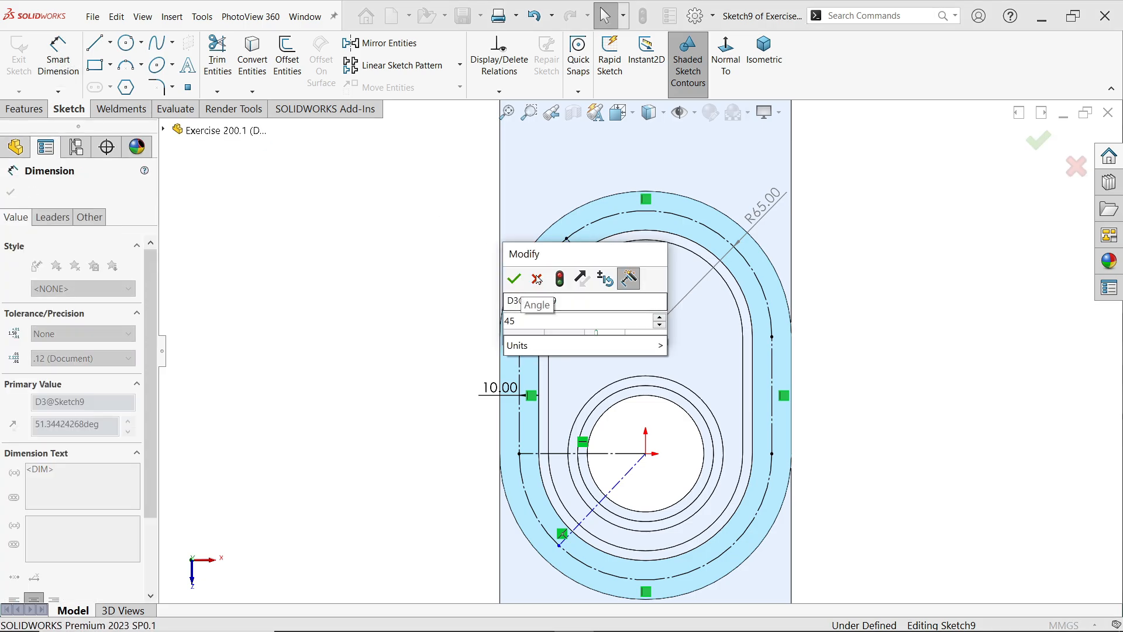
key(Return)
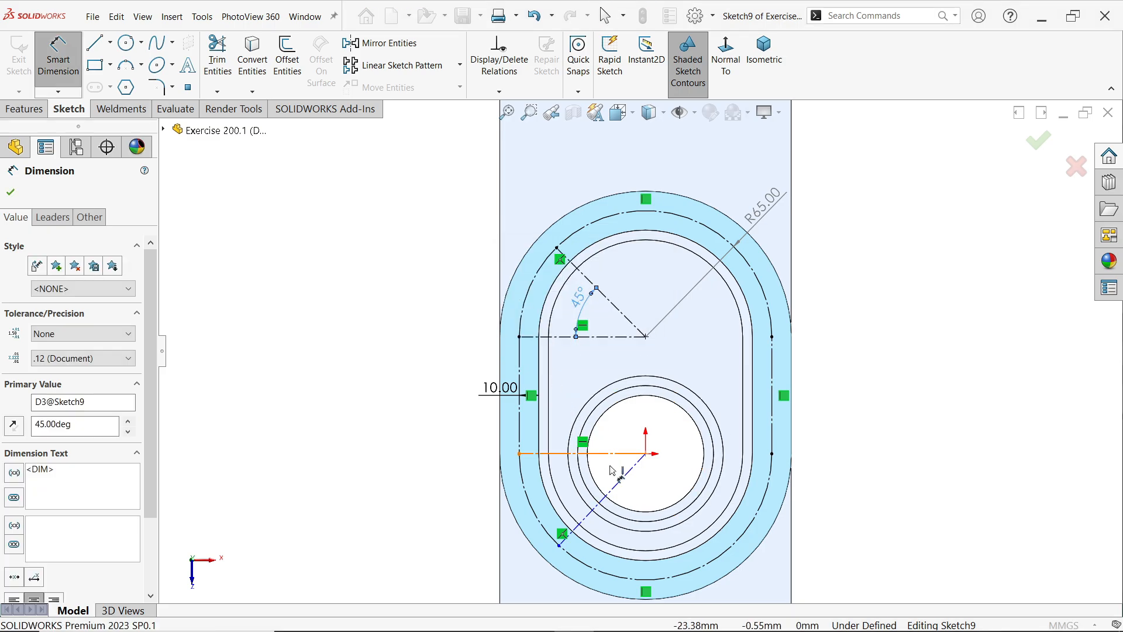
Dimension the angle between the lower diagonal and horizontal centerlines at the origin as 45°.
click(615, 474)
click(603, 453)
click(602, 466)
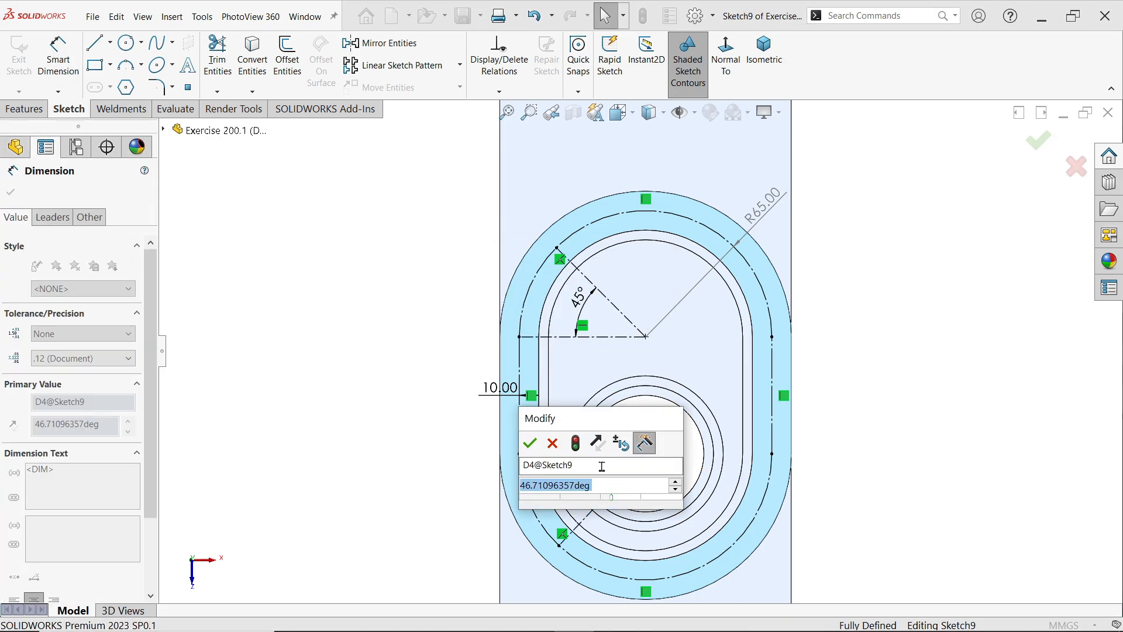
text(45)
key(Return)
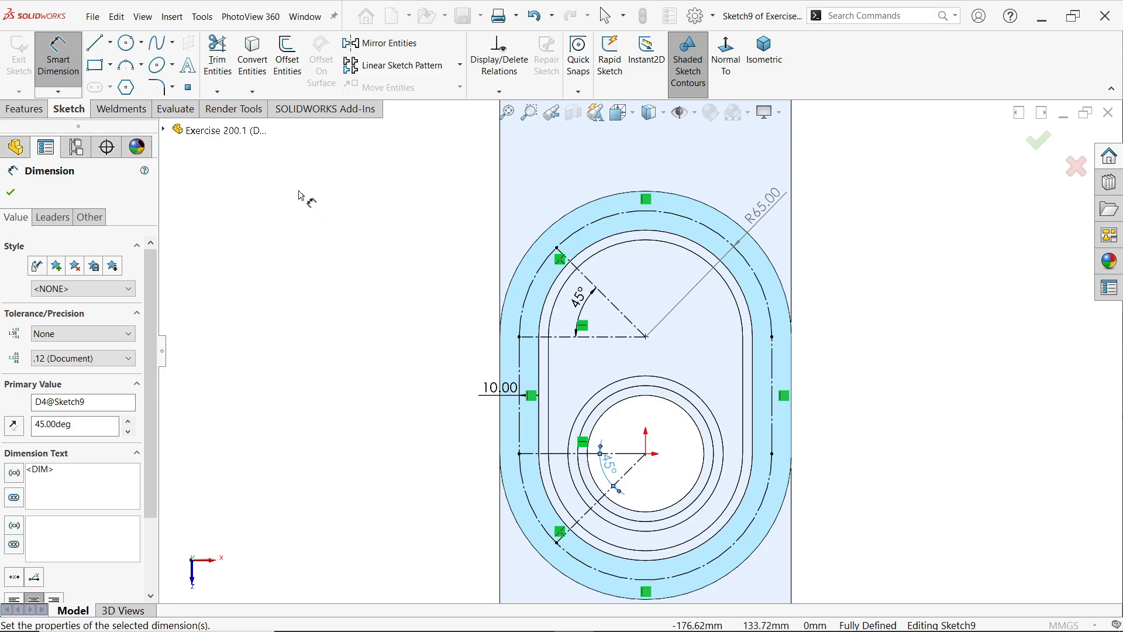
Sketch a vertical centerline from the upper arc's center down to the origin.
click(111, 45)
click(125, 76)
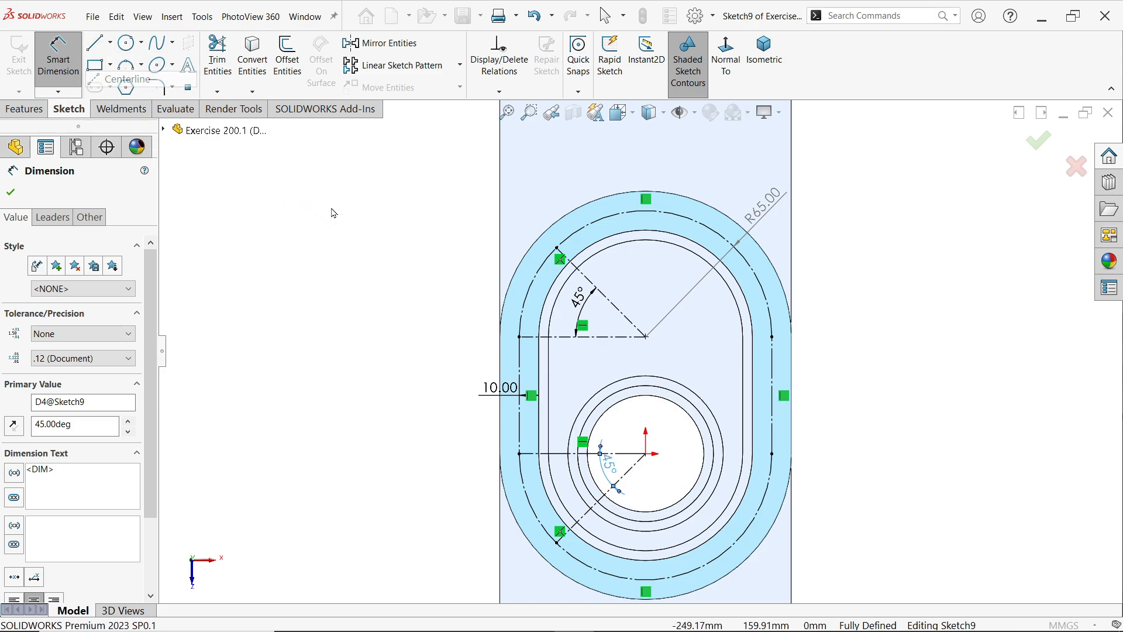
click(645, 336)
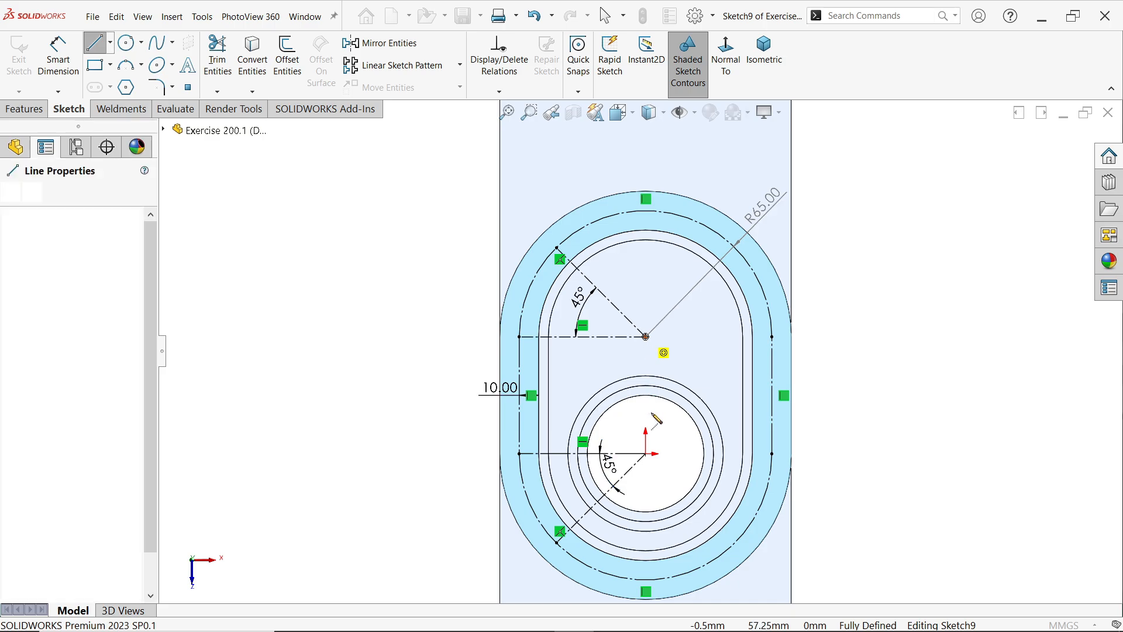
click(645, 454)
key(Escape)
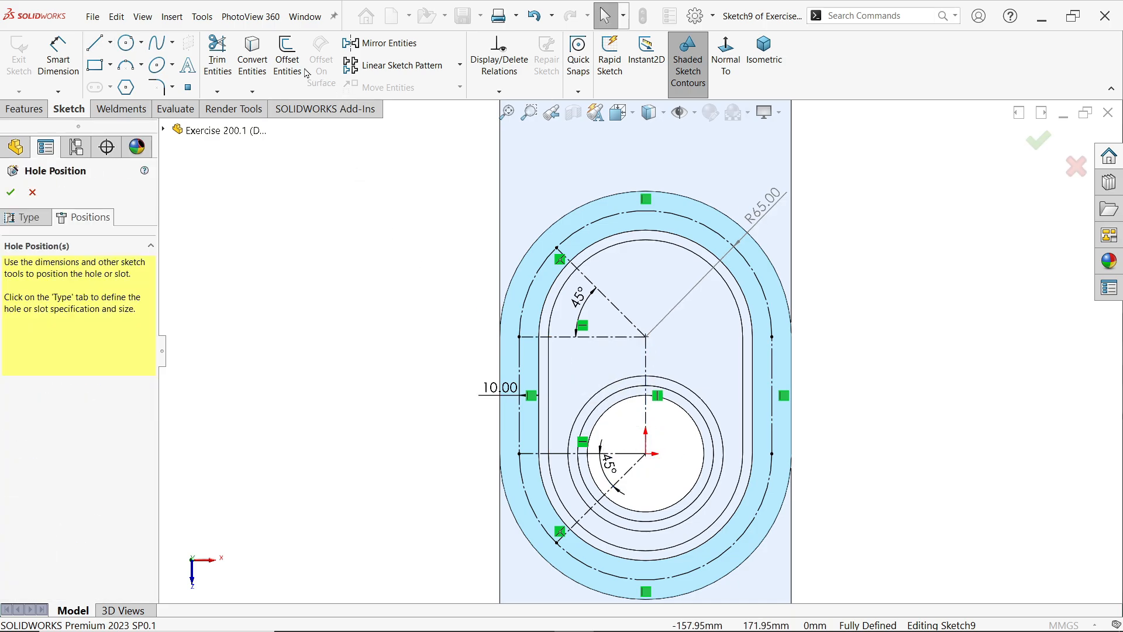
Mirror the upper and lower diagonal centerlines about the vertical centerline, keeping the originals.
click(418, 46)
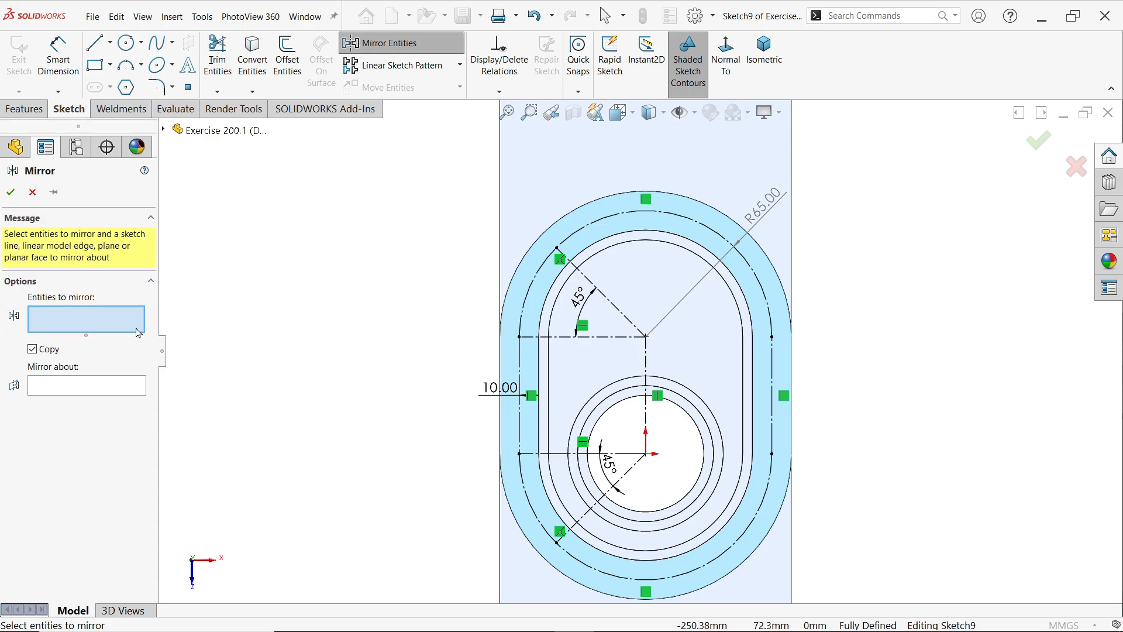
click(619, 314)
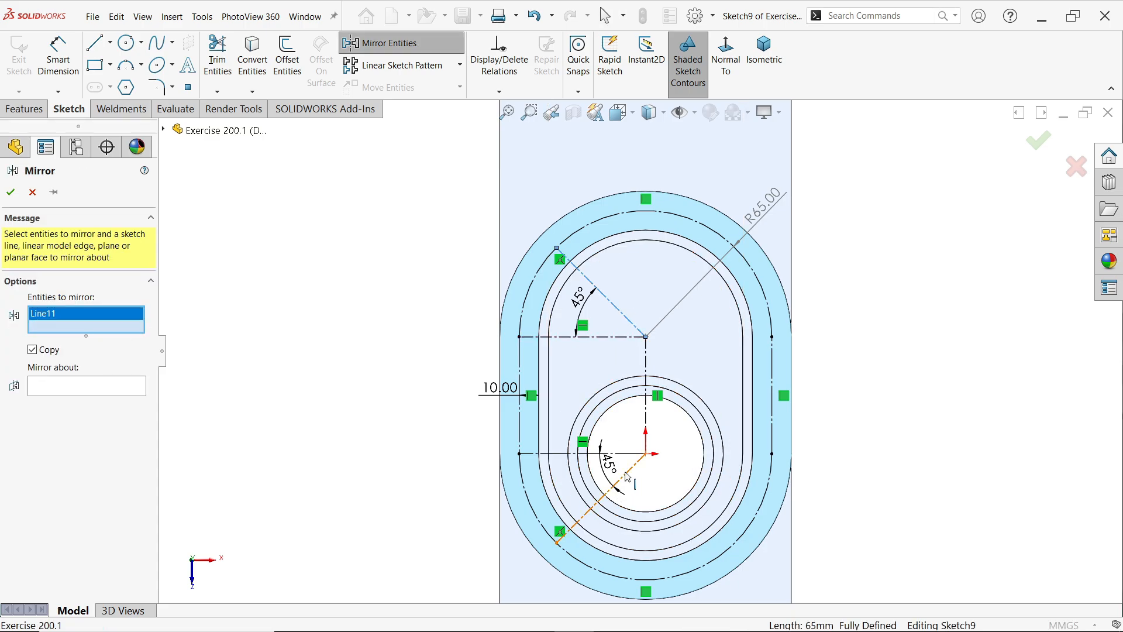
click(628, 477)
click(85, 405)
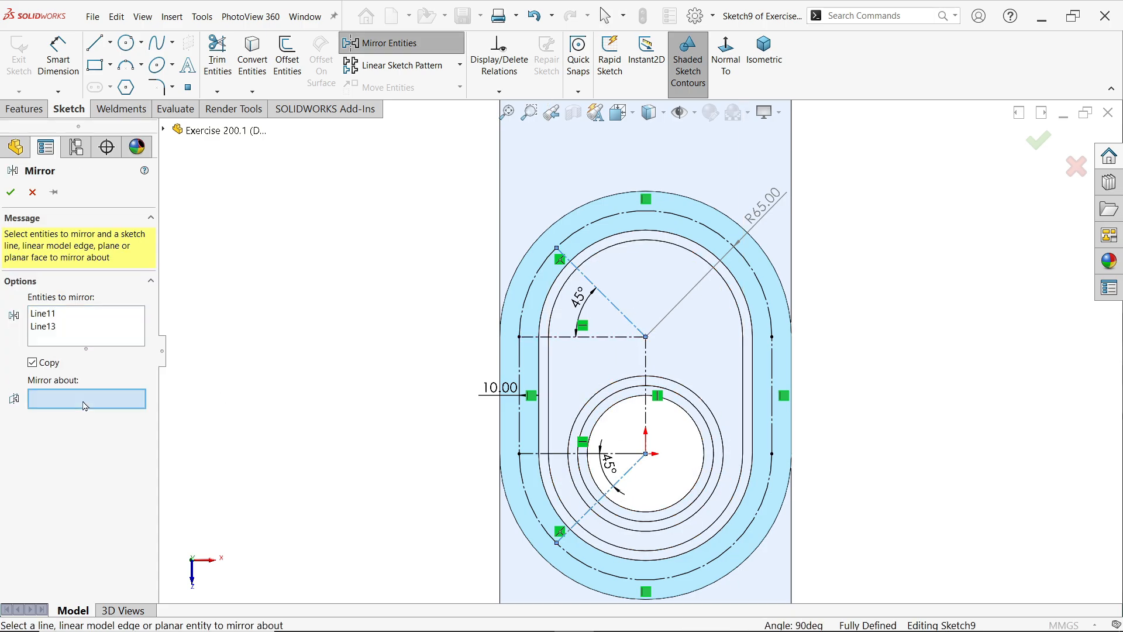
click(647, 369)
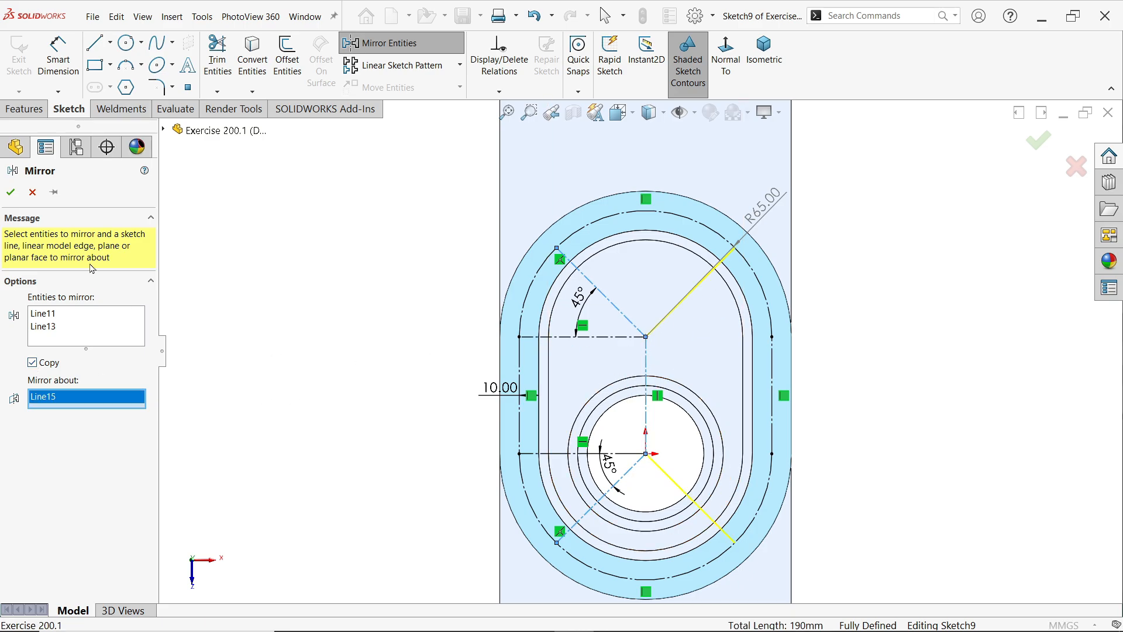
click(13, 193)
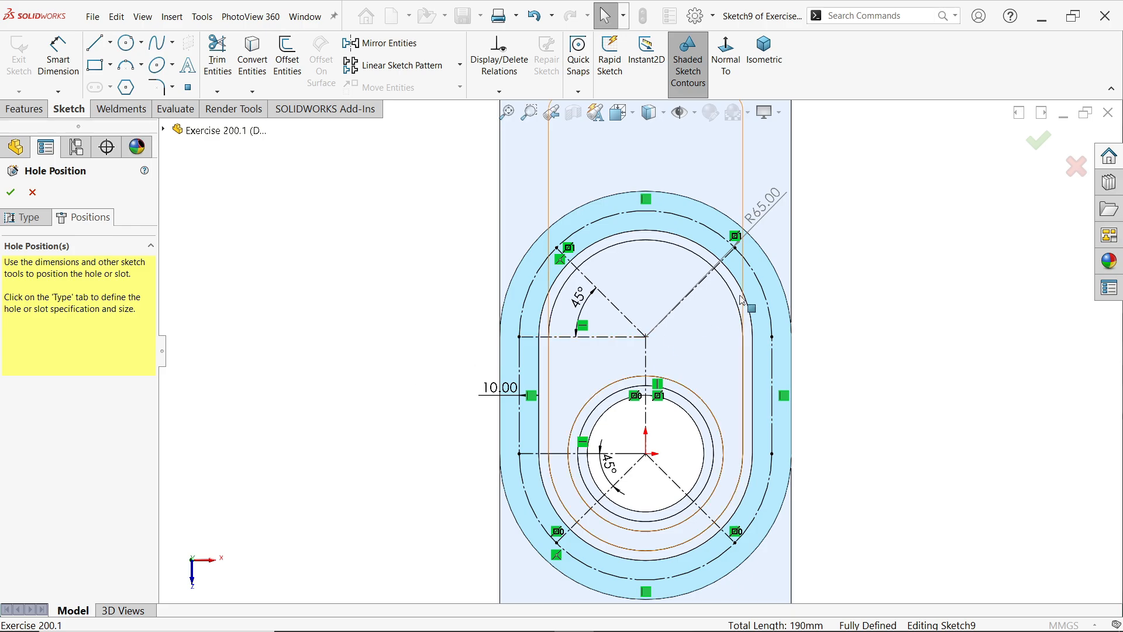
Move the R65 dimension clear of the mirrored diagonal and place five hole points on the upper construction arc at its ends, diagonals and crown.
drag(765, 207, 712, 179)
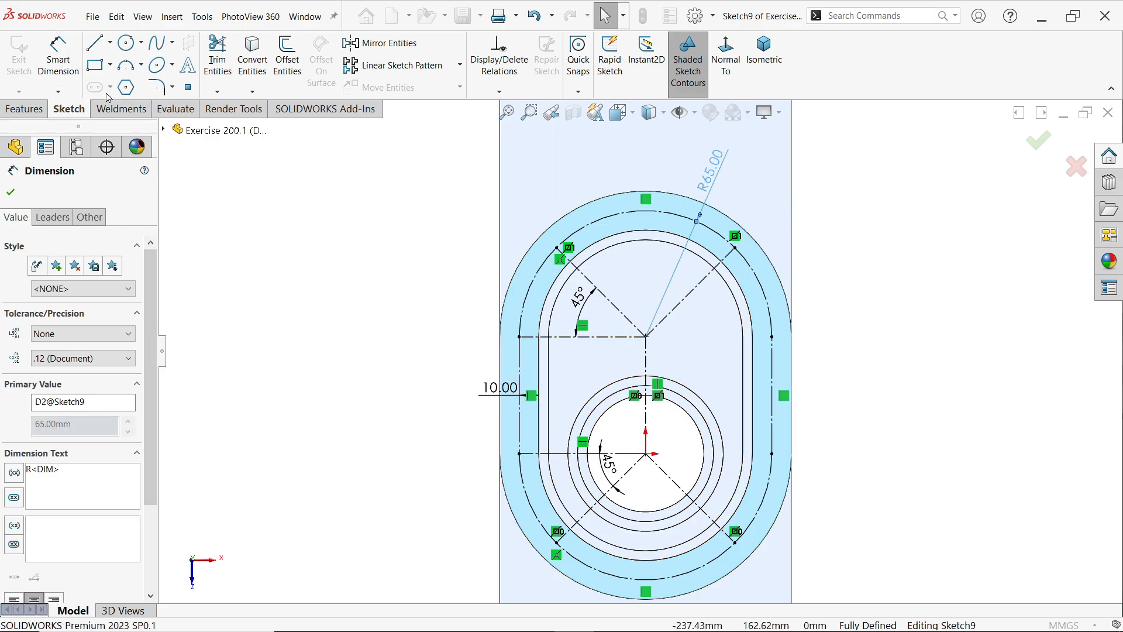
click(188, 88)
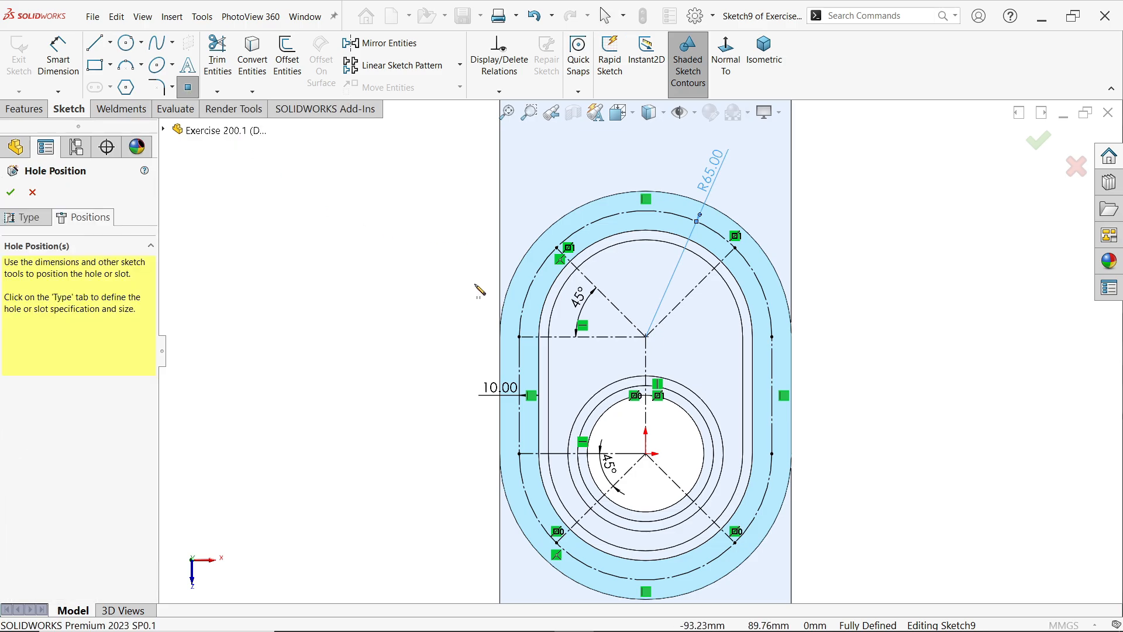
click(519, 337)
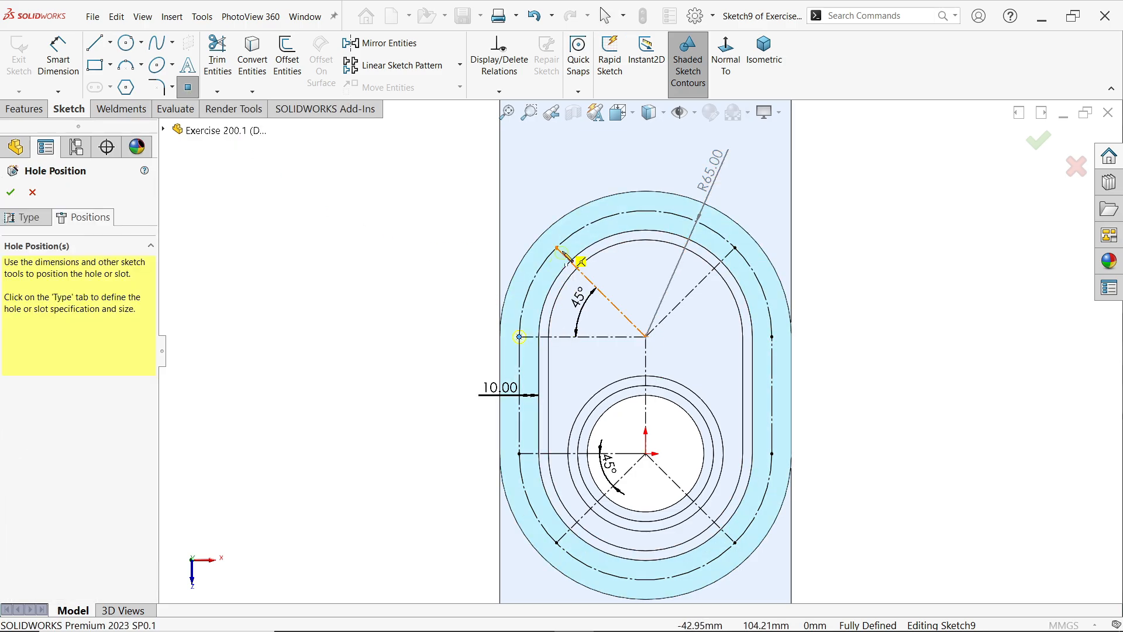
click(556, 248)
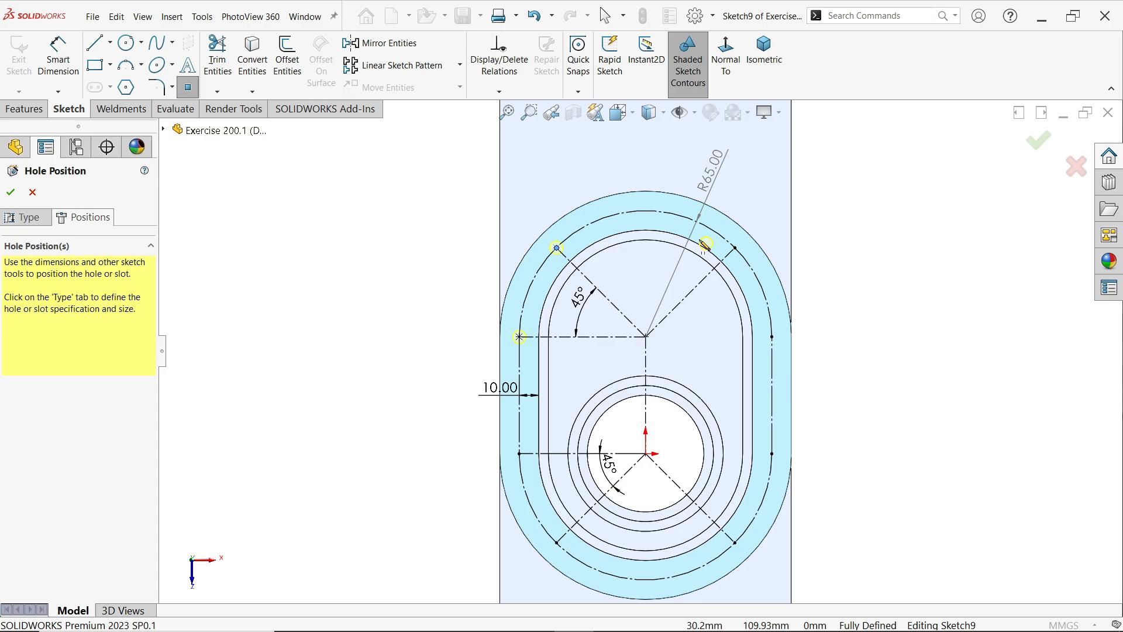
click(646, 211)
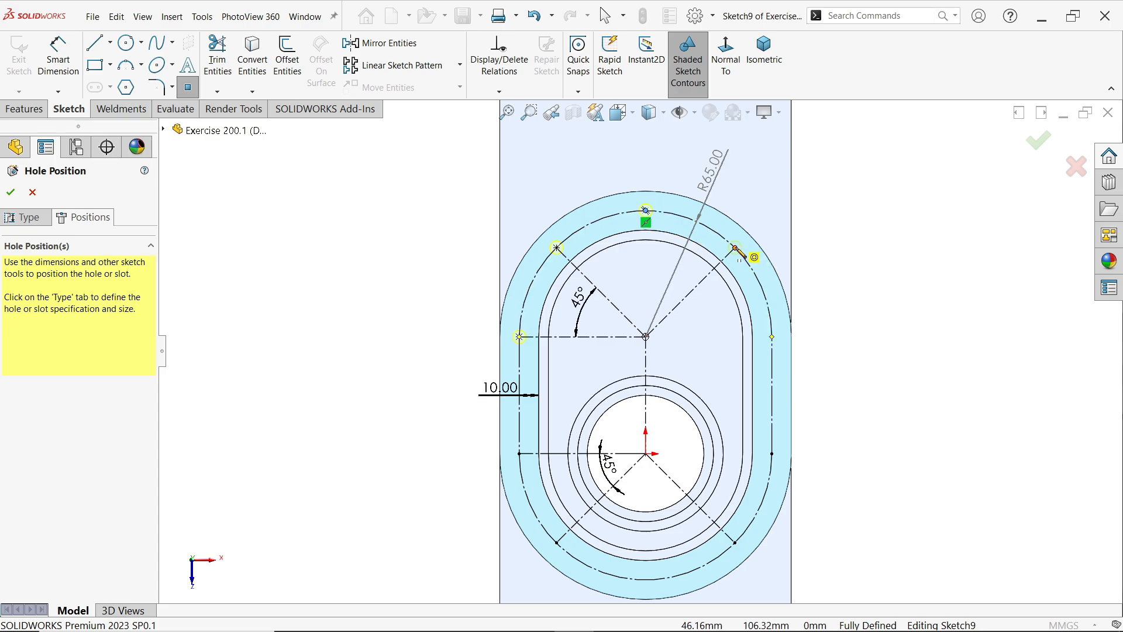
click(735, 248)
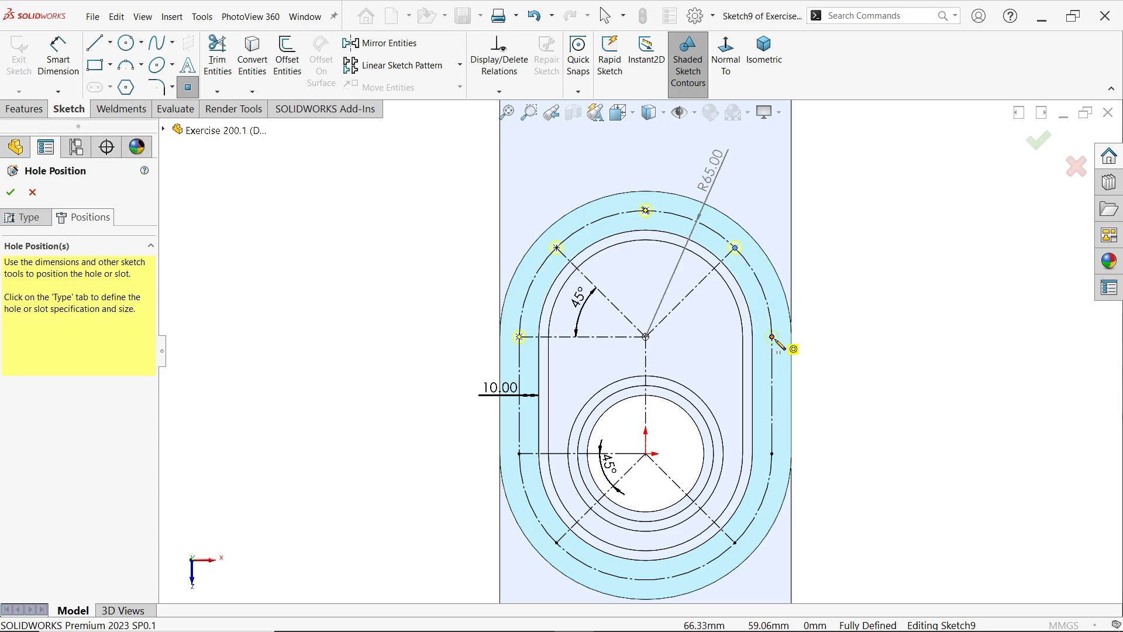
click(772, 337)
Place five hole points on the lower construction arc at its ends, diagonals and lowest point, and complete the M8 tapped hole feature.
click(772, 454)
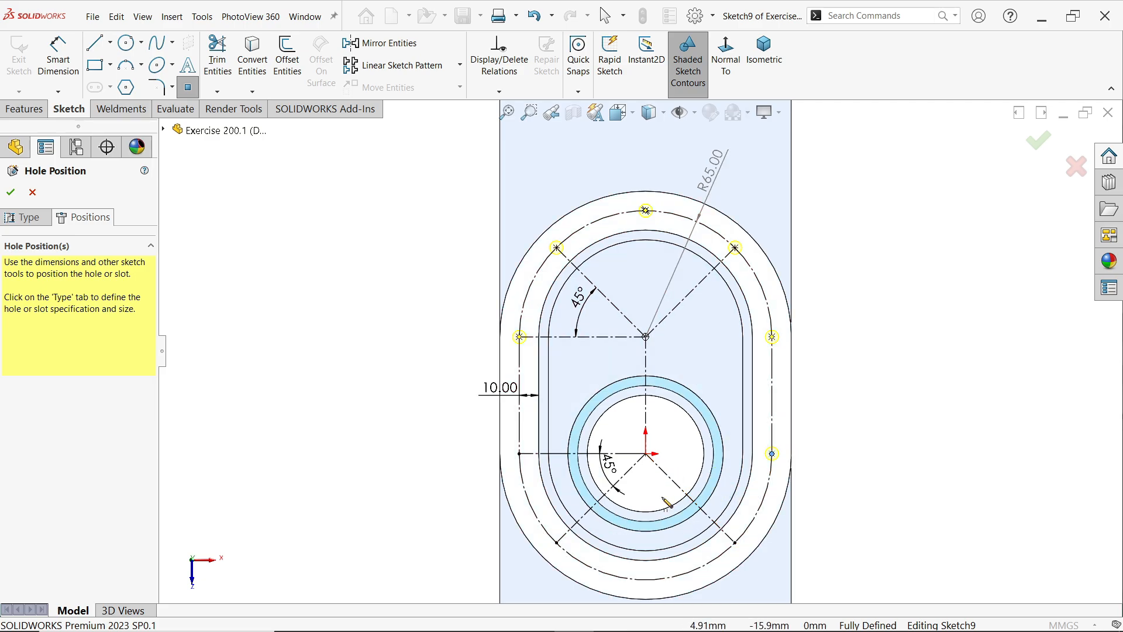
click(736, 542)
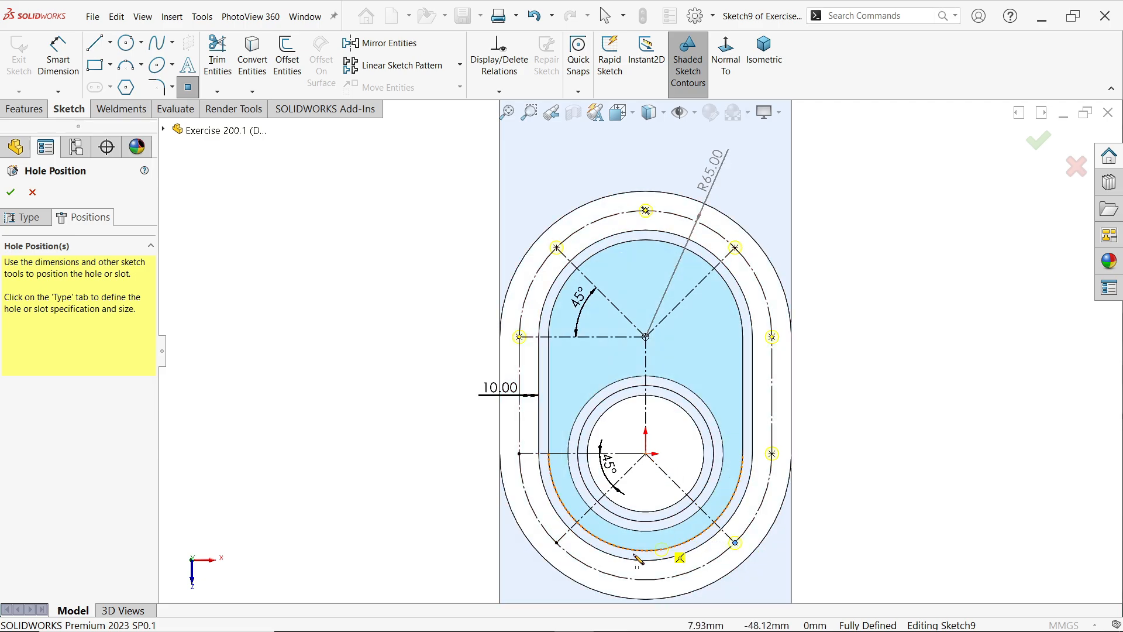
click(557, 544)
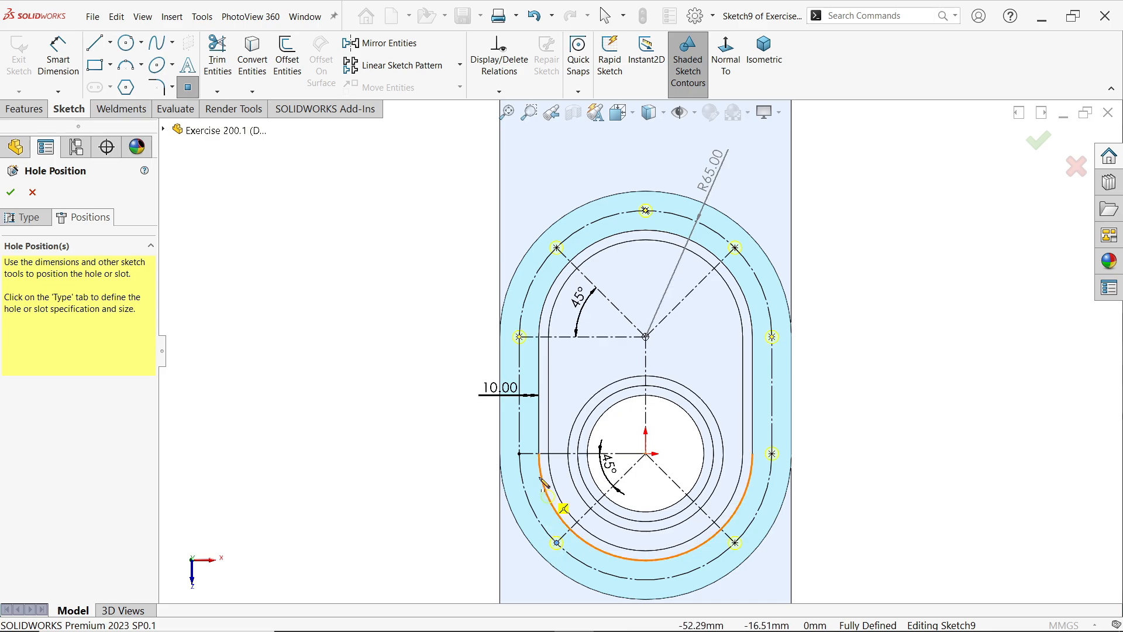
click(520, 453)
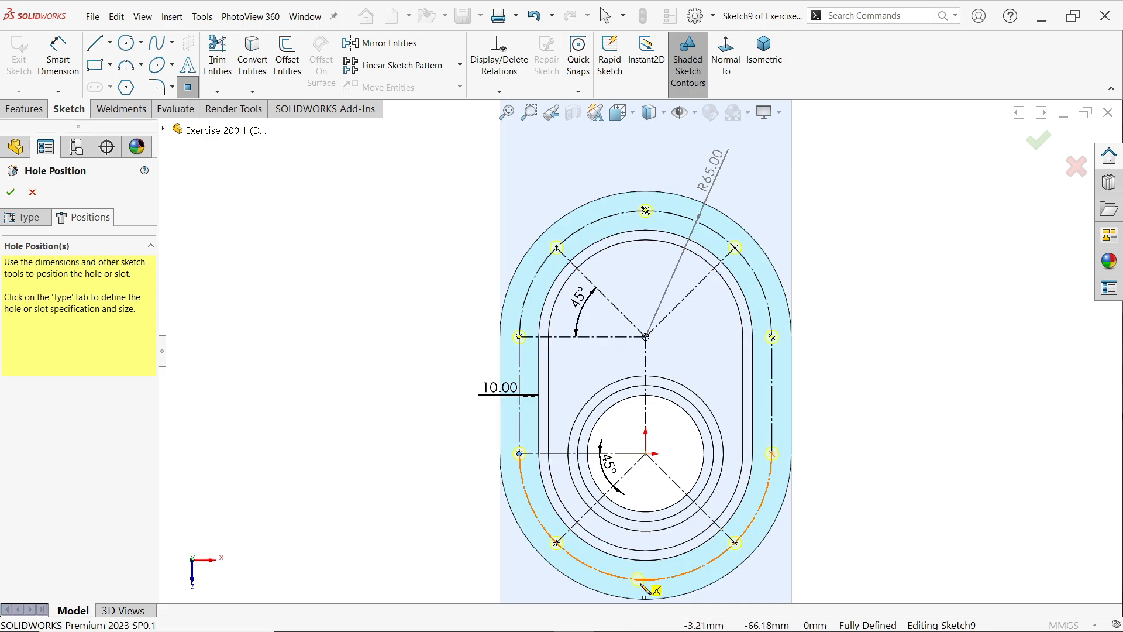
click(645, 579)
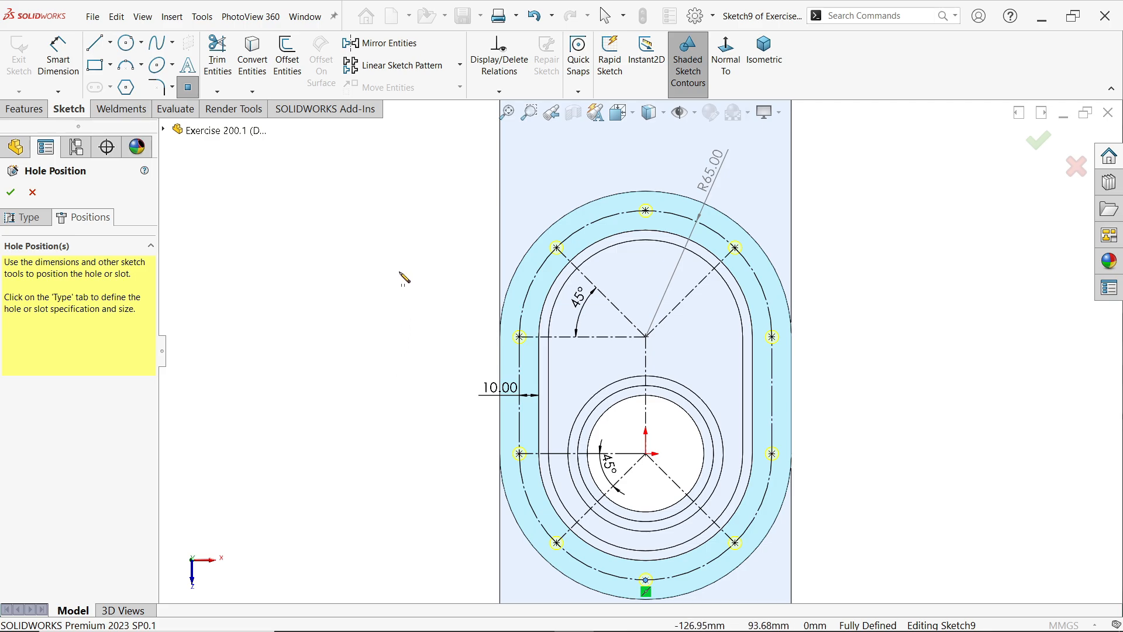
key(Escape)
middle_drag(388, 326, 331, 241)
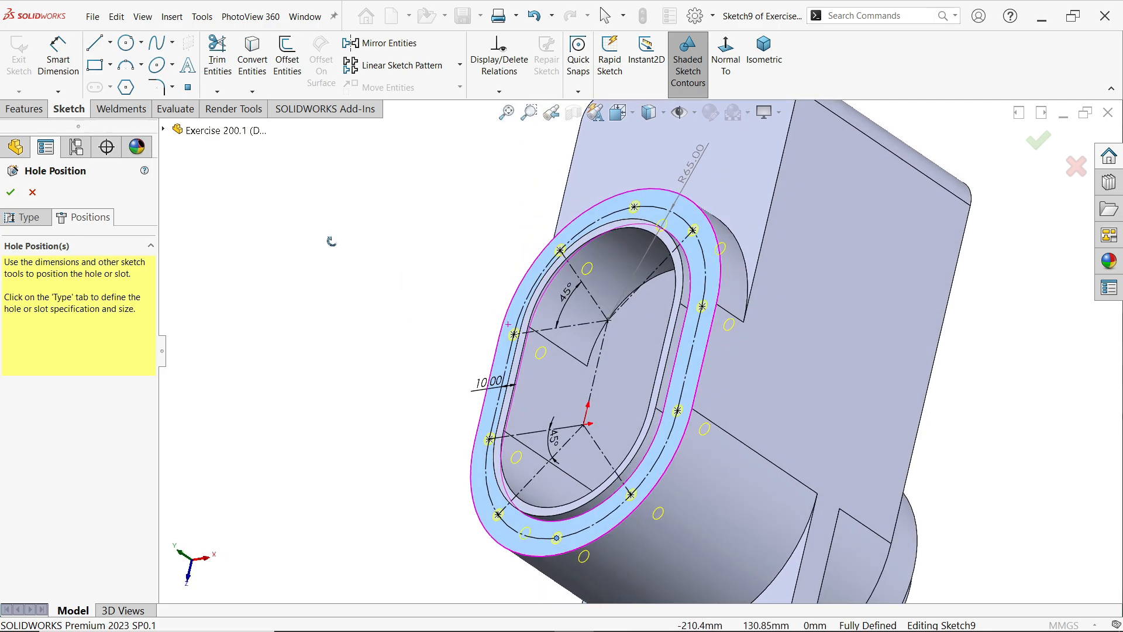
click(10, 195)
Enable shaded cosmetic threads in the document's detailing display settings.
scroll(669, 294, down, 5)
scroll(671, 294, up, 2)
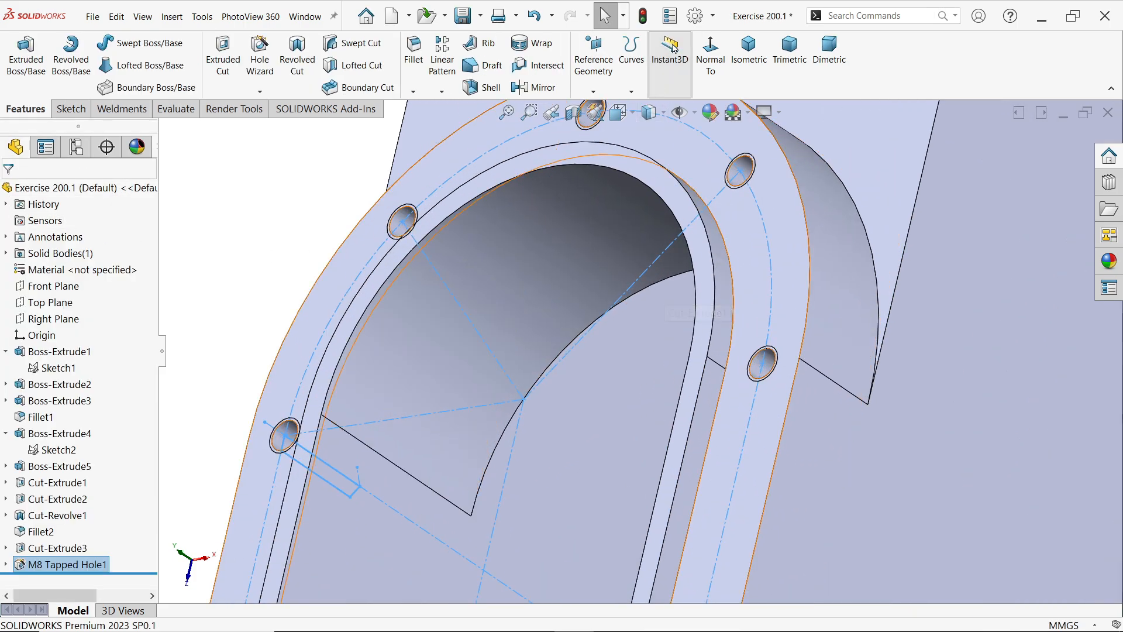
click(695, 16)
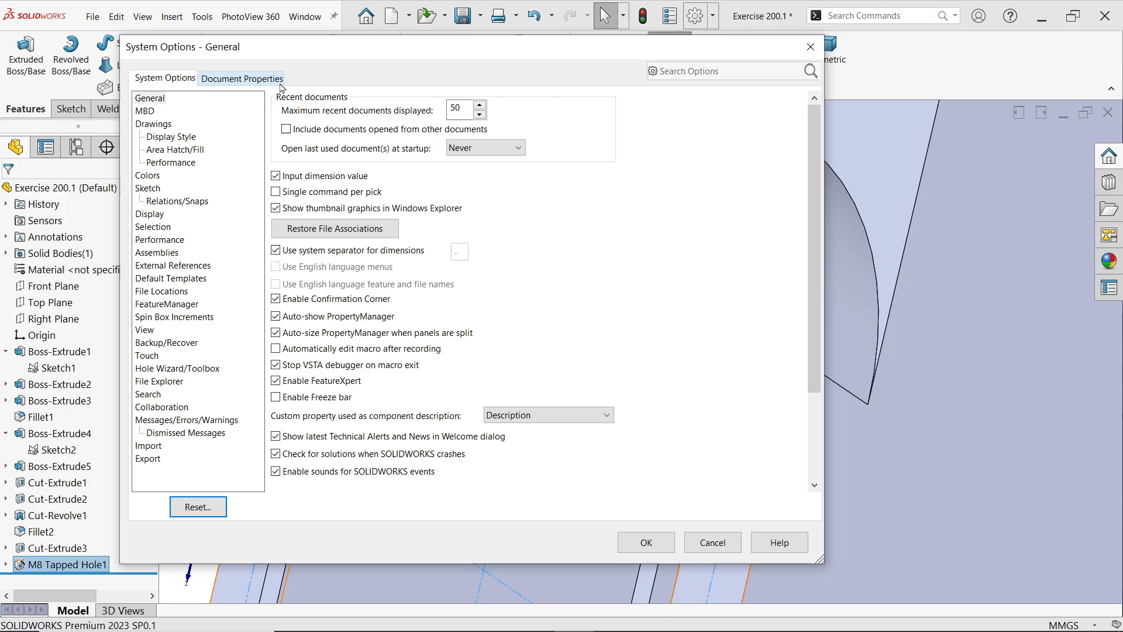
click(244, 78)
click(153, 175)
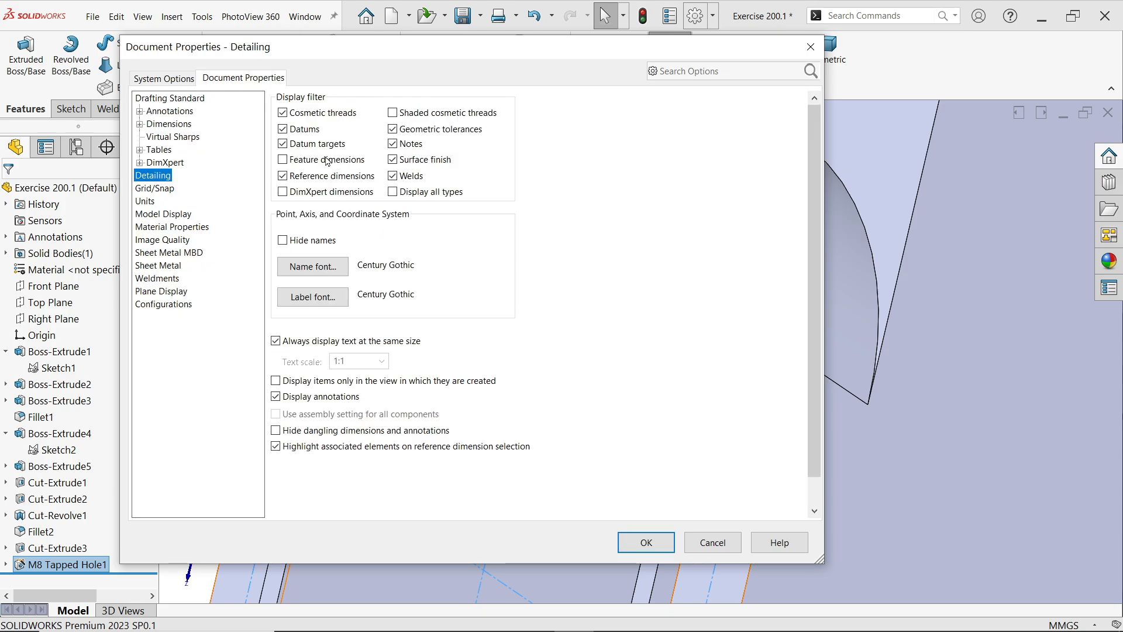
click(392, 114)
click(643, 541)
Examine the threads in the flange holes up close and return the model to the isometric view.
scroll(760, 359, down, 5)
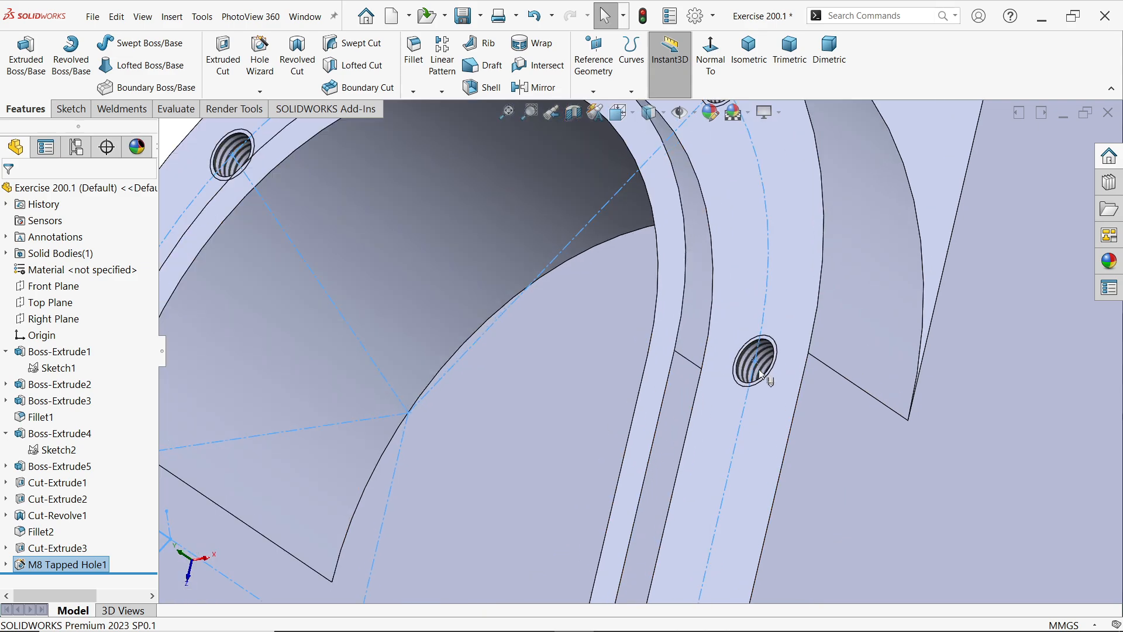
middle_drag(781, 368, 787, 406)
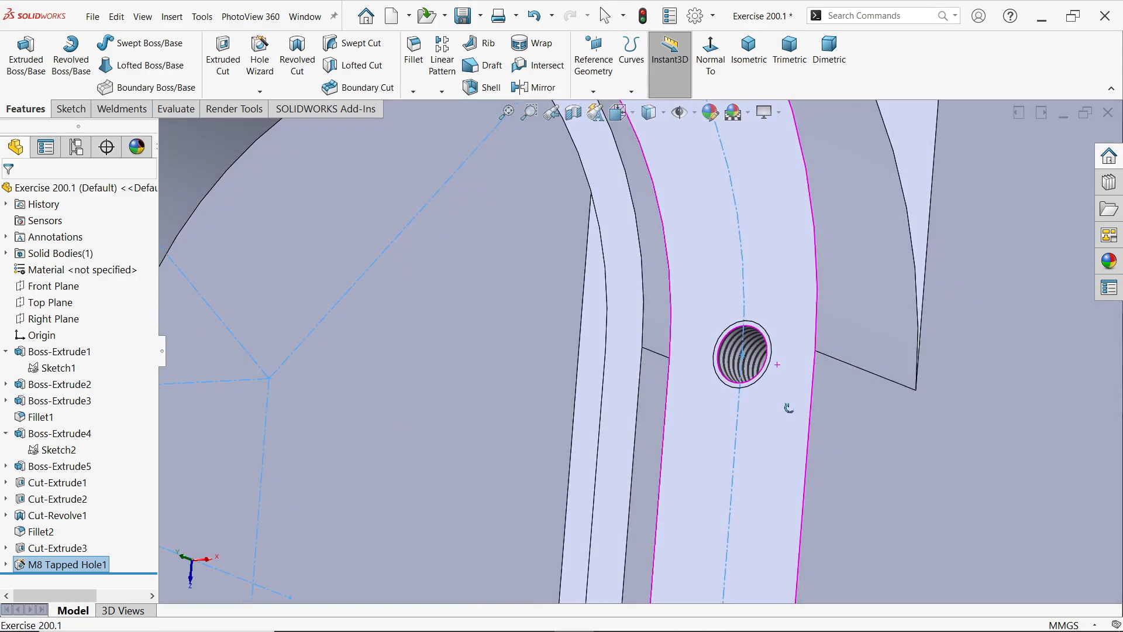
scroll(743, 351, up, 5)
click(749, 49)
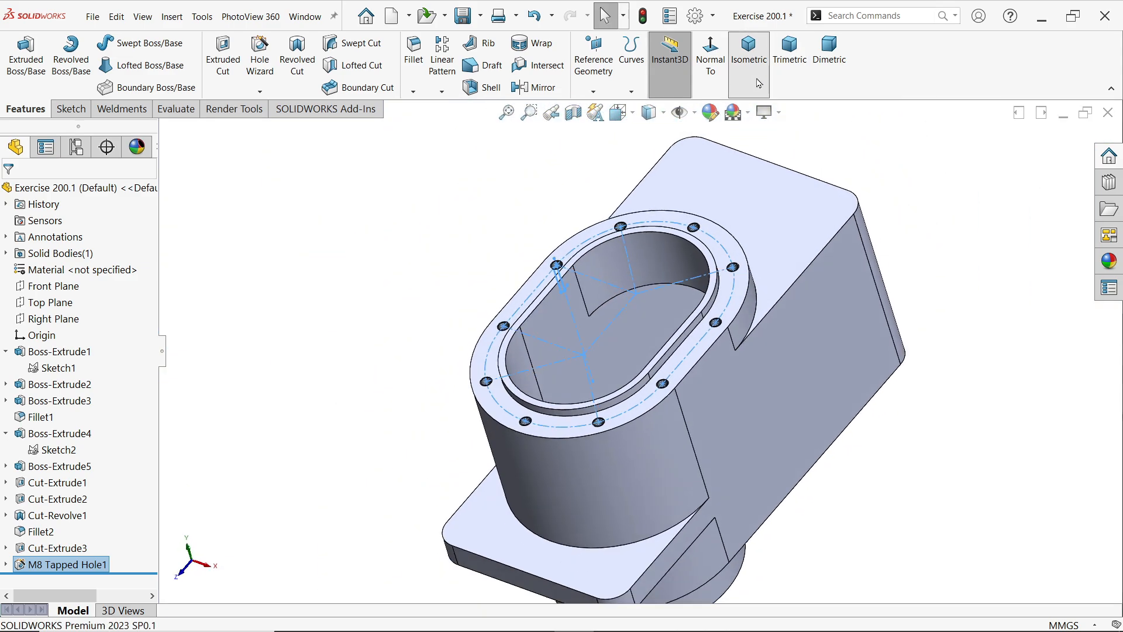
scroll(886, 272, down, 1)
click(886, 272)
Switch to the EXERCISE 200.1.PNG drawing in the image viewer and examine the side boss dimensions in Section B-B.
key(alt+Tab)
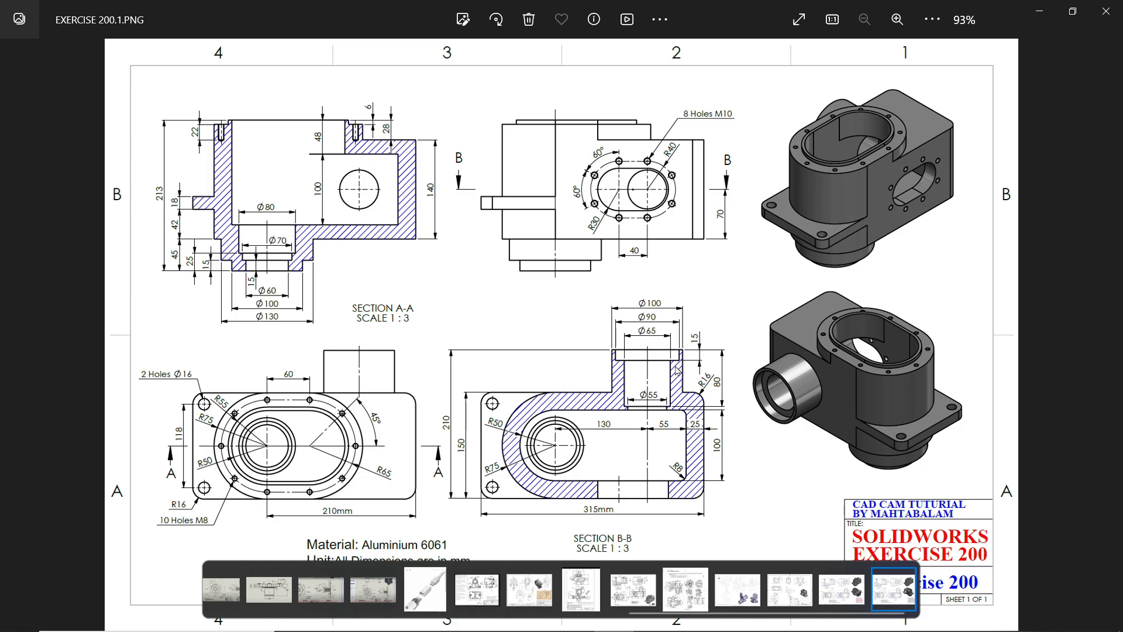
scroll(674, 439, up, 2)
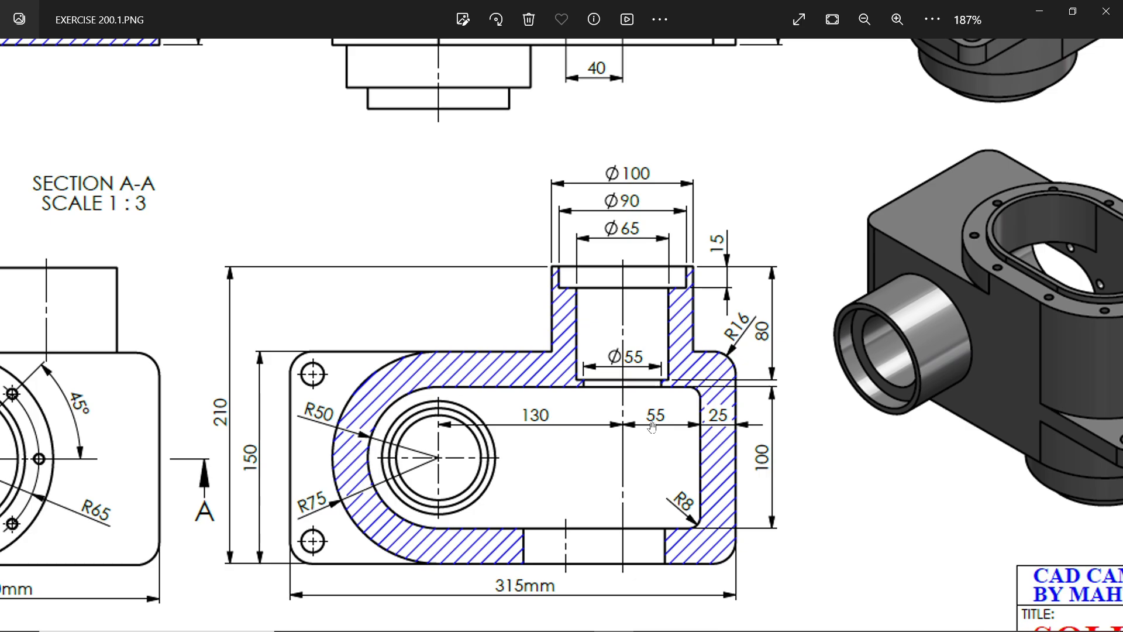
Return from the drawing to SOLIDWORKS and sketch a 100 mm diameter circle on the flat side face of the housing block.
drag(639, 277, 637, 527)
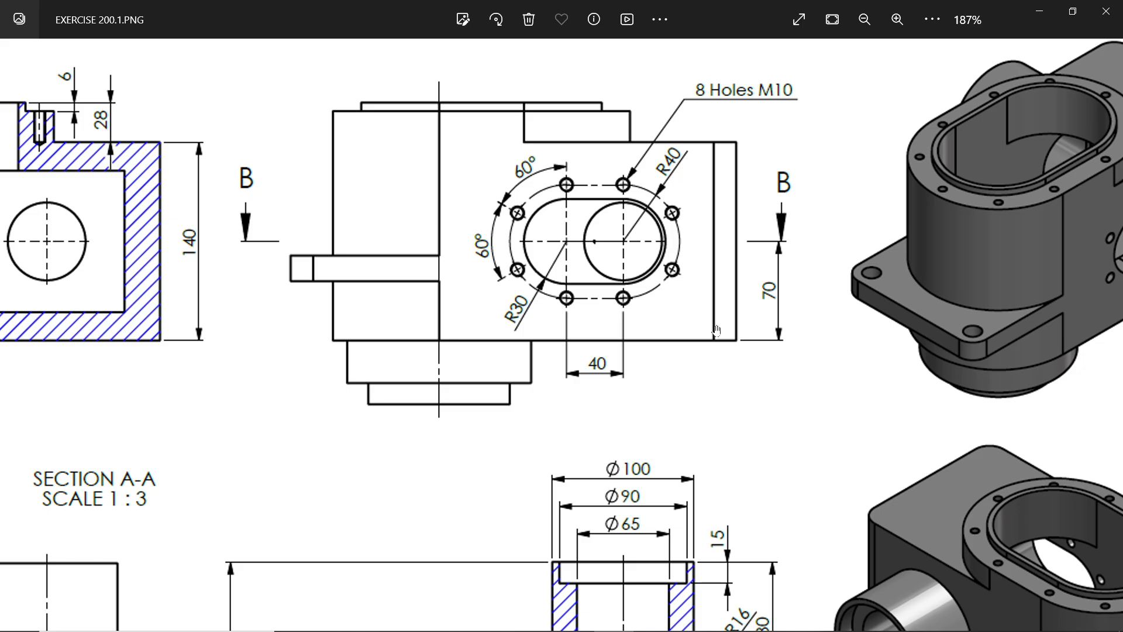
drag(664, 408, 682, 279)
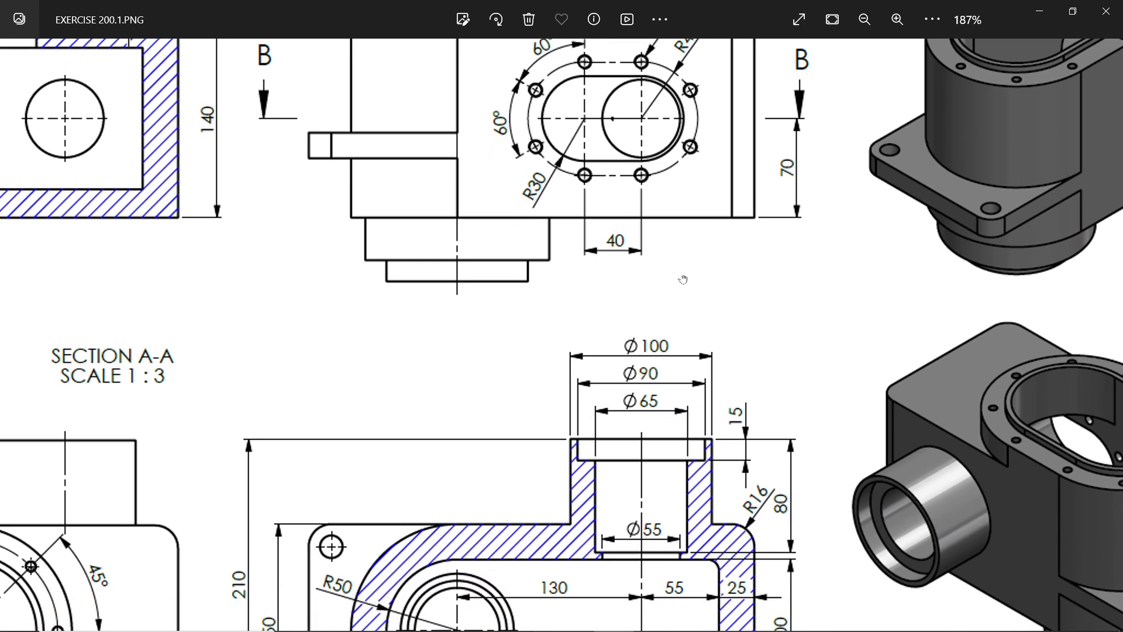
click(1040, 11)
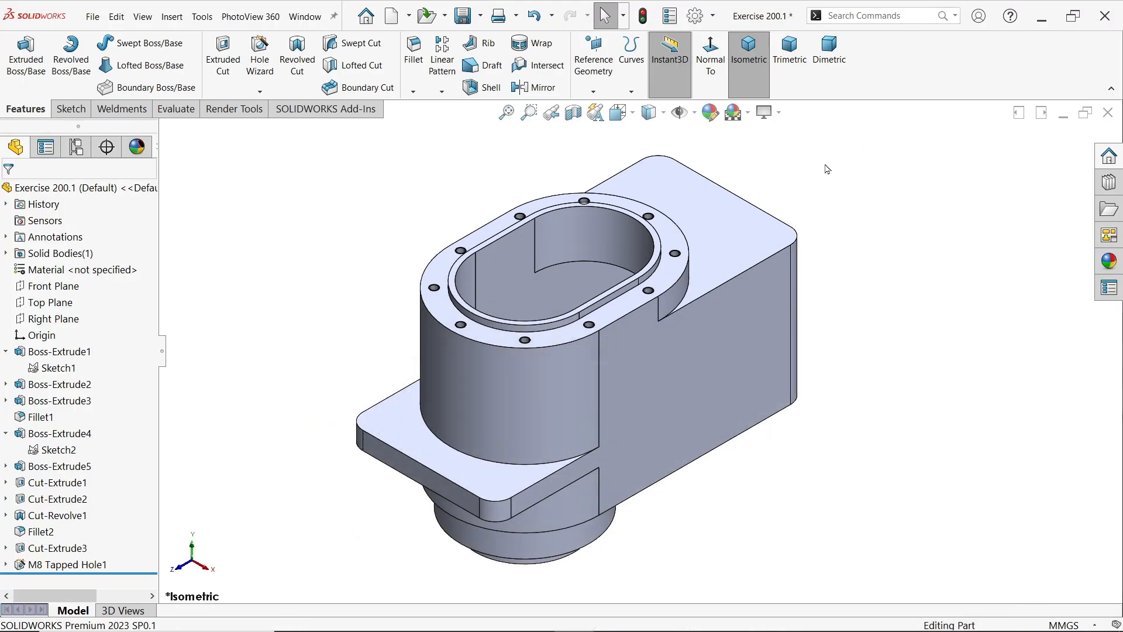
mouse_move(700, 342)
middle_down()
mouse_move(778, 349)
mouse_move(540, 299)
middle_up()
click(476, 255)
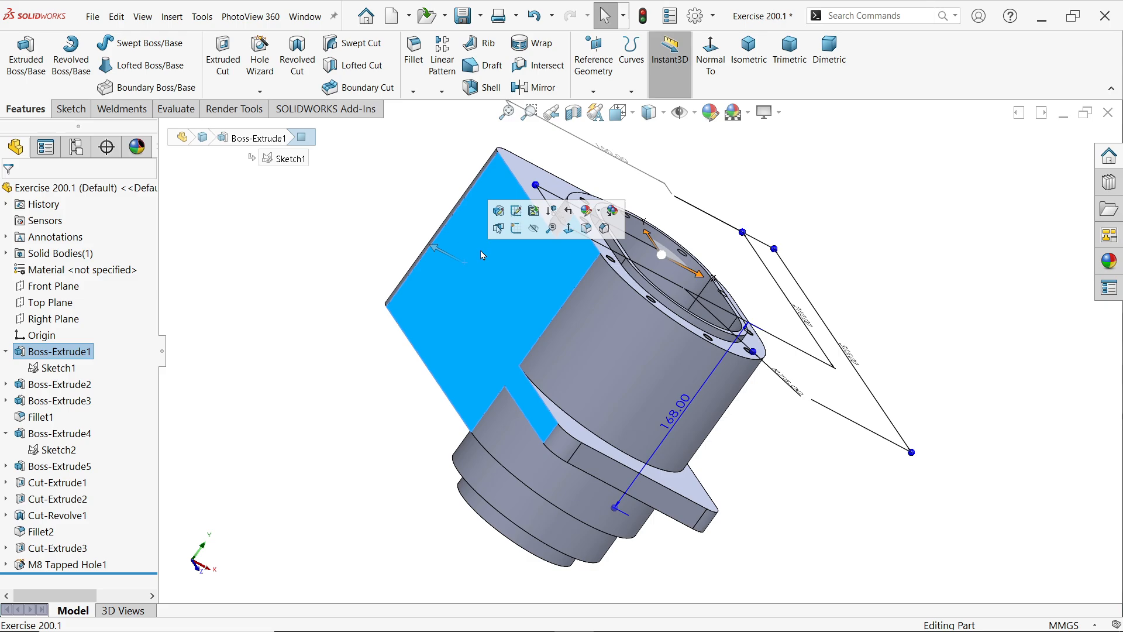
click(515, 228)
click(126, 42)
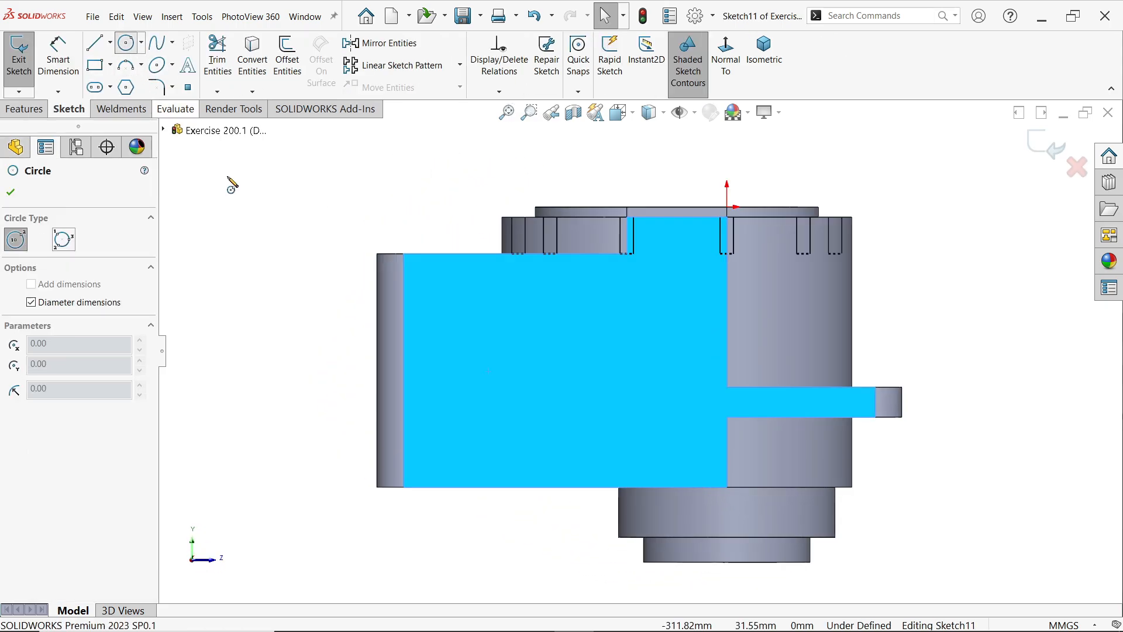
click(484, 390)
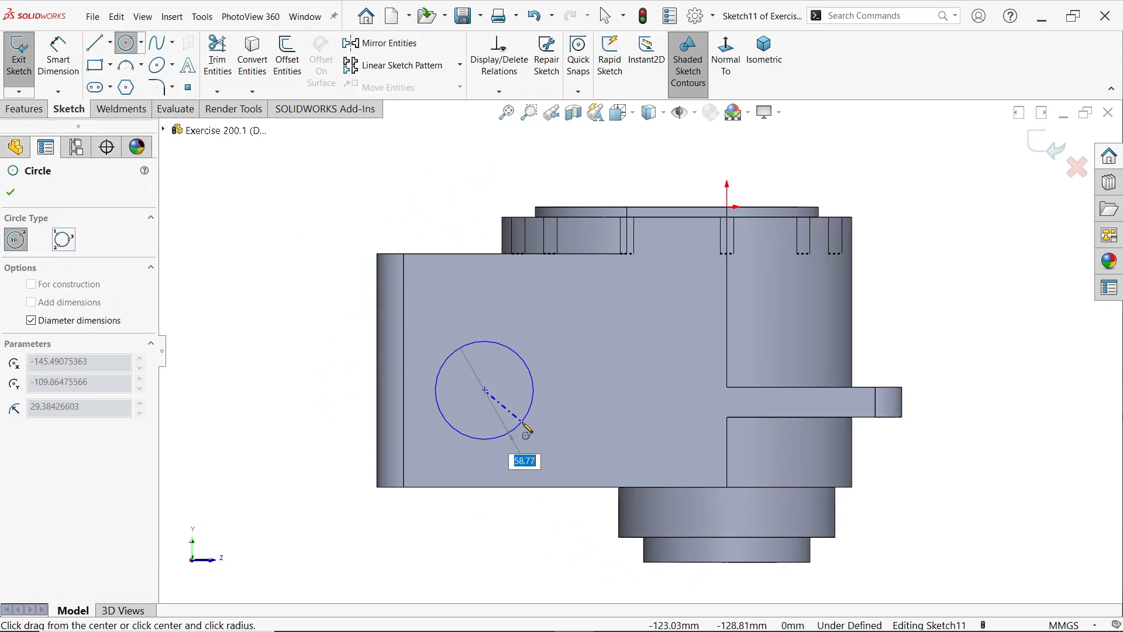
text(100)
key(Return)
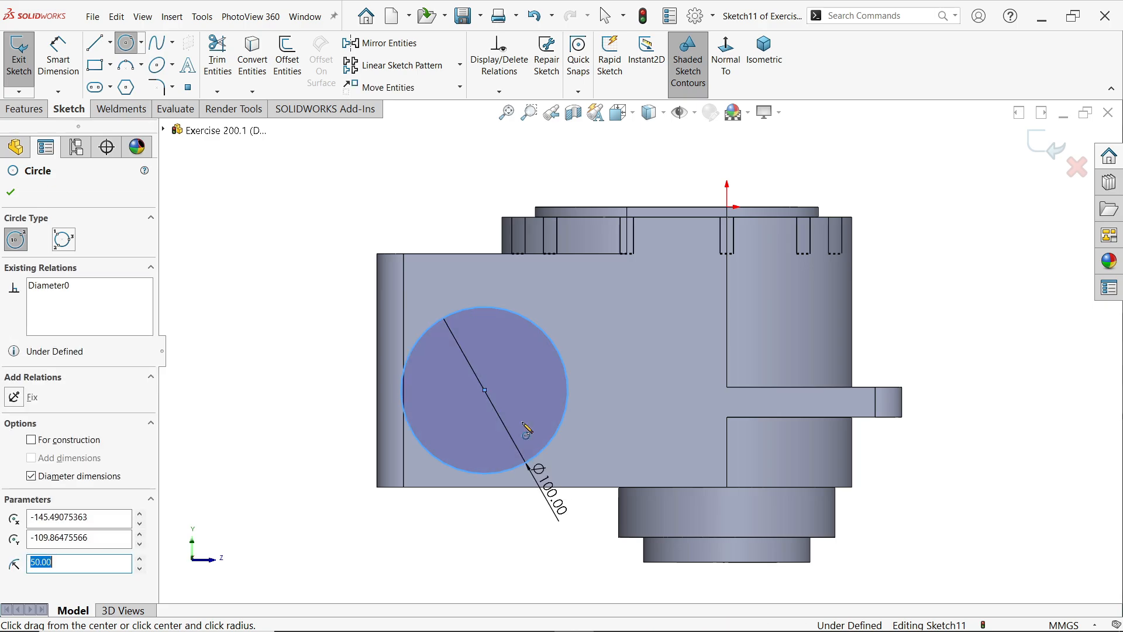
key(Escape)
Dimension the circle's center 25+55 mm from the outer end edge of the housing block.
click(64, 77)
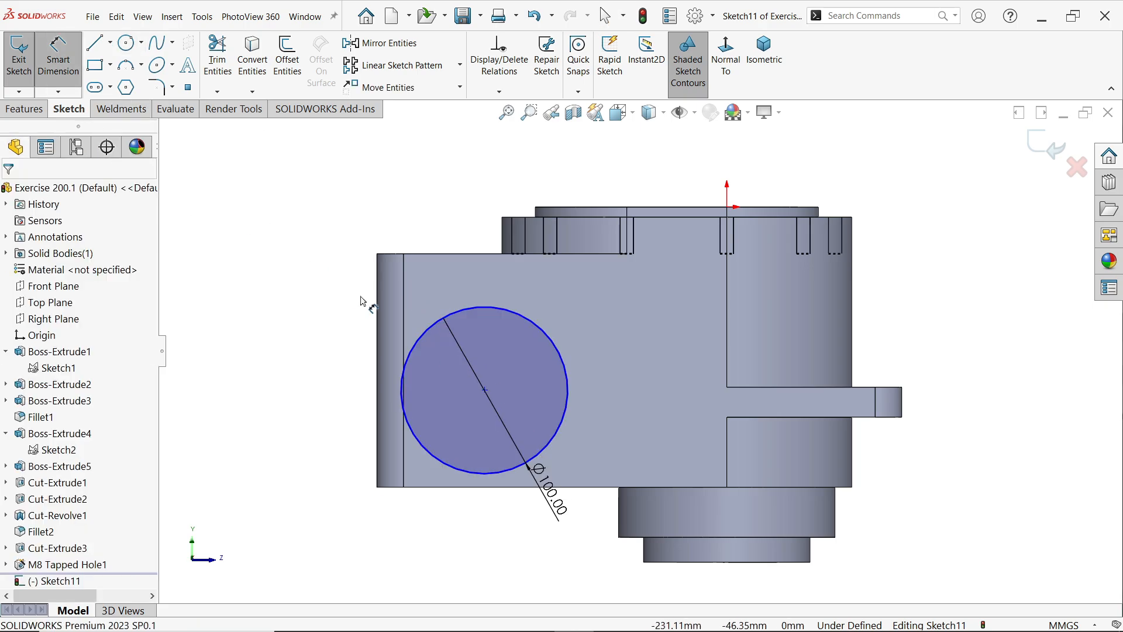
click(485, 390)
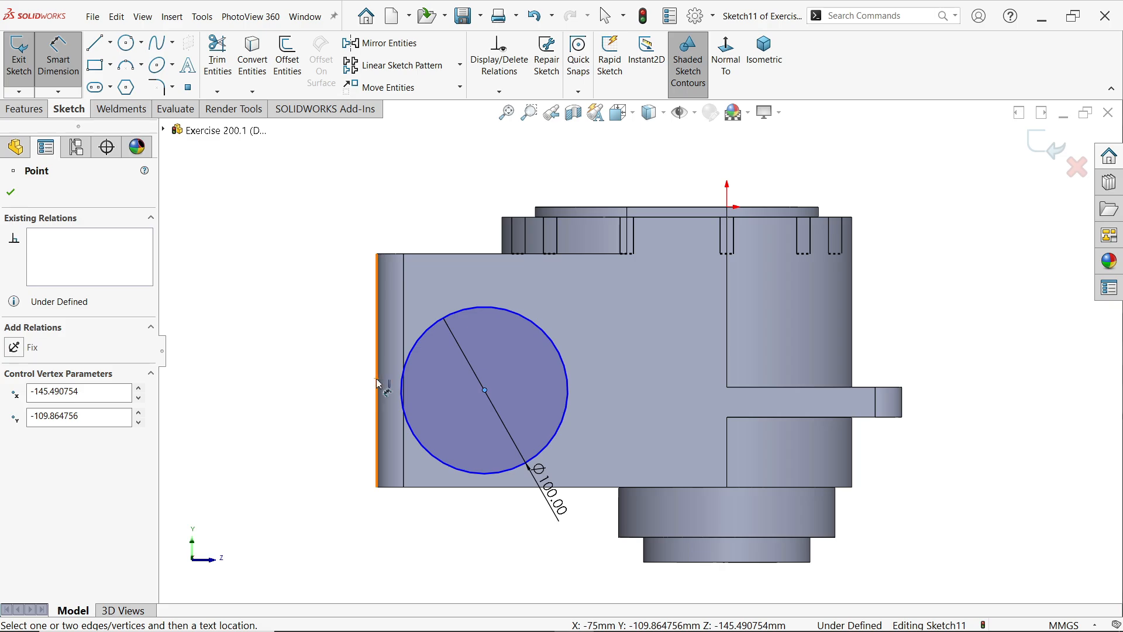
click(376, 380)
click(435, 195)
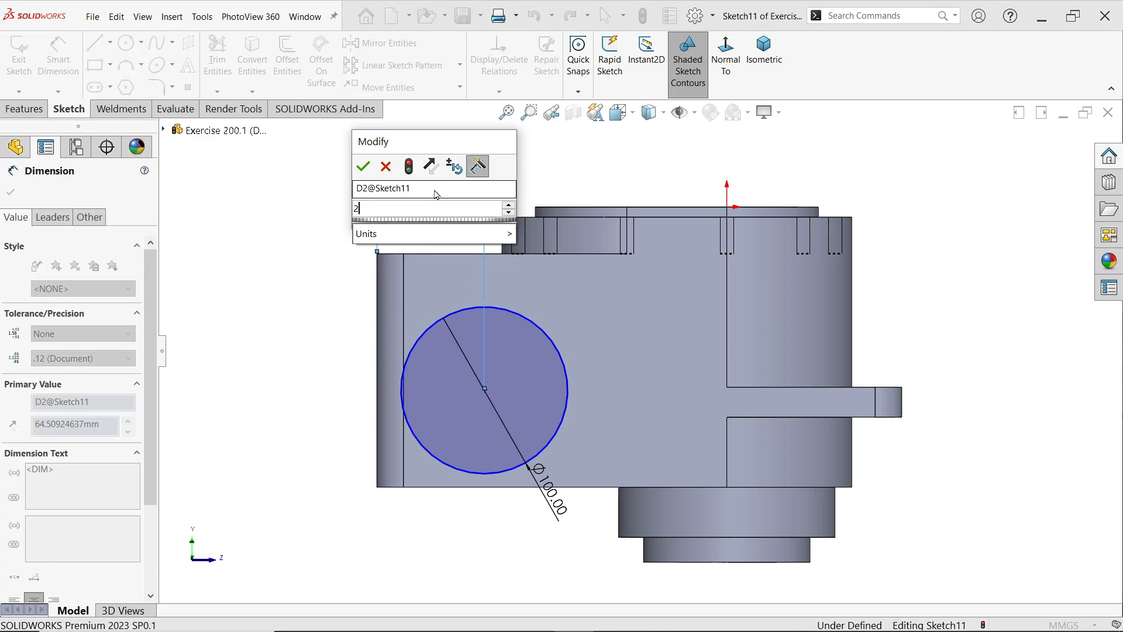
text(25+55)
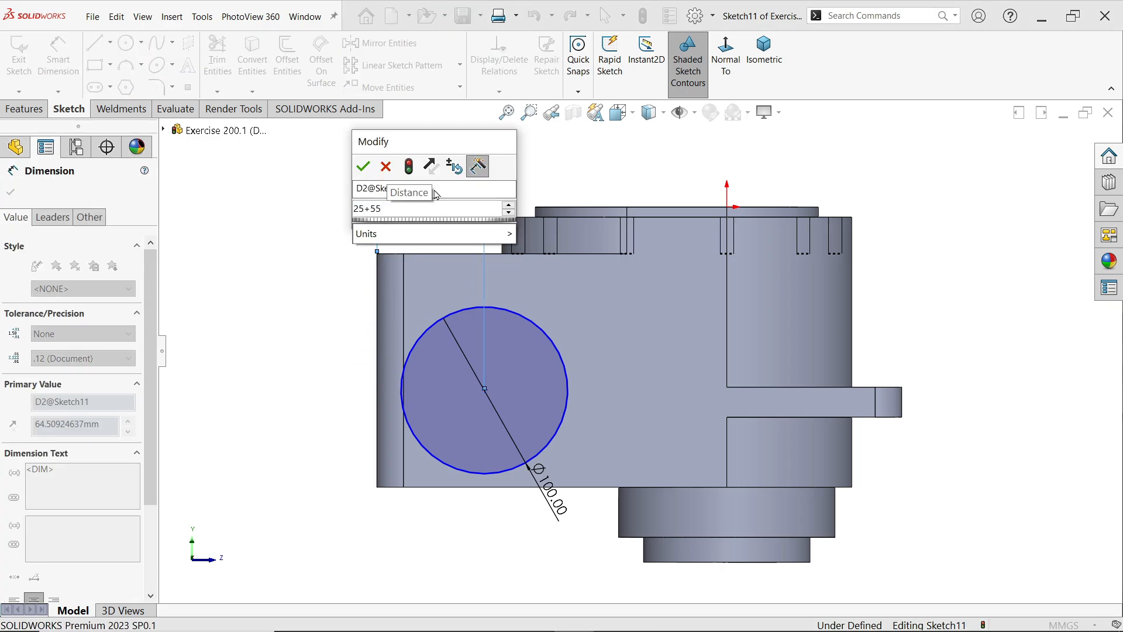
text(+)
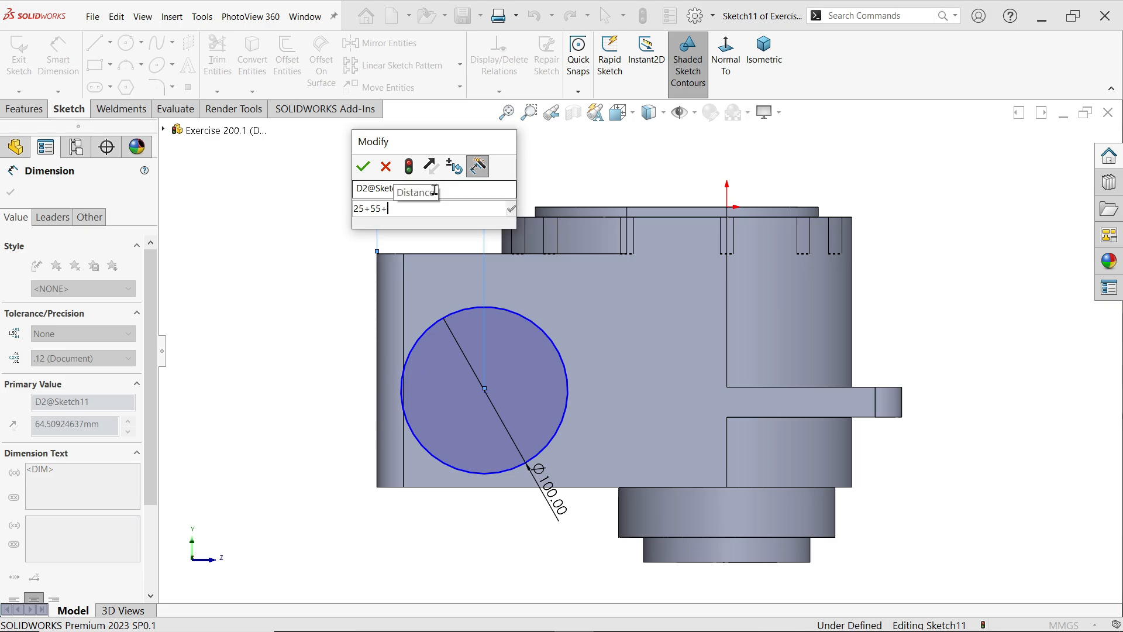
key(Return)
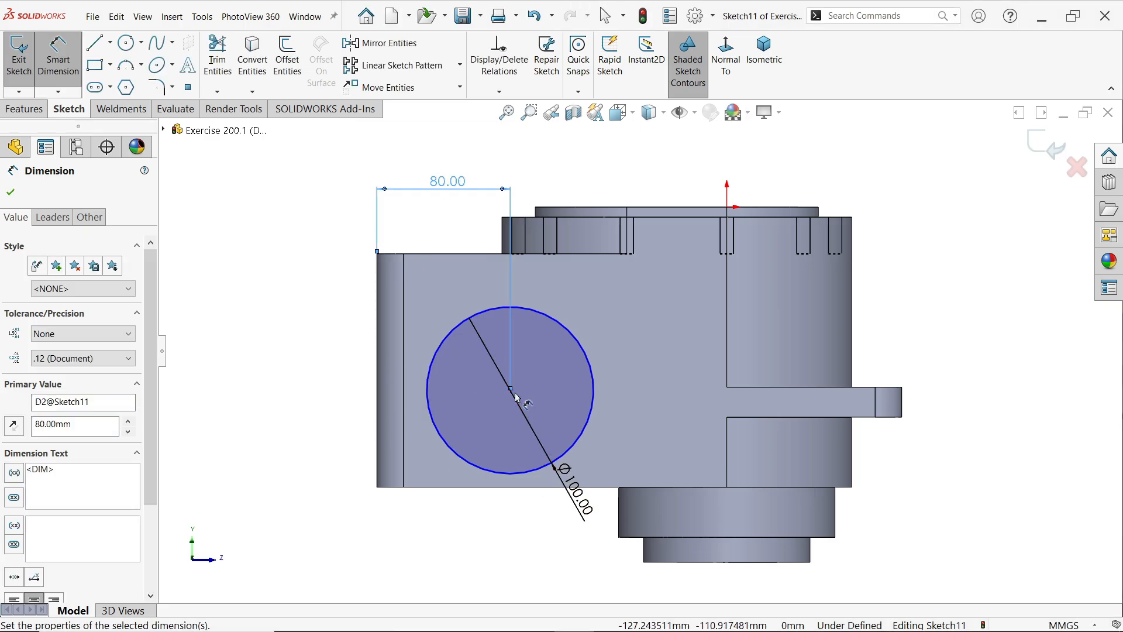
Dimension the circle's center 70 mm above the bottom edge of the housing block.
click(511, 390)
click(512, 487)
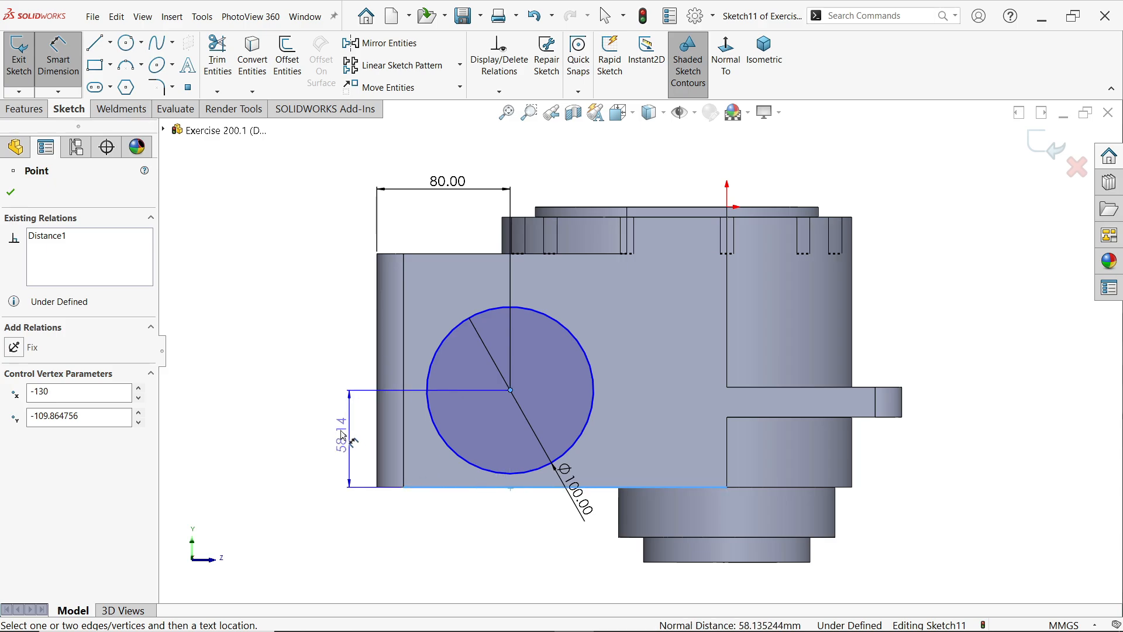
click(324, 427)
text(70)
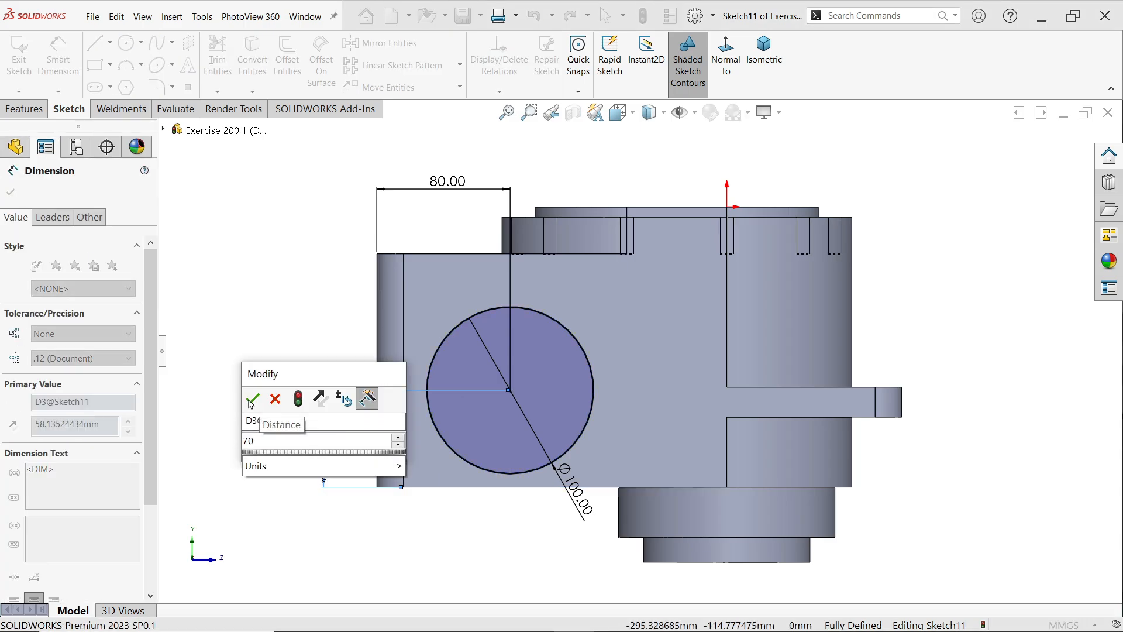
key(Return)
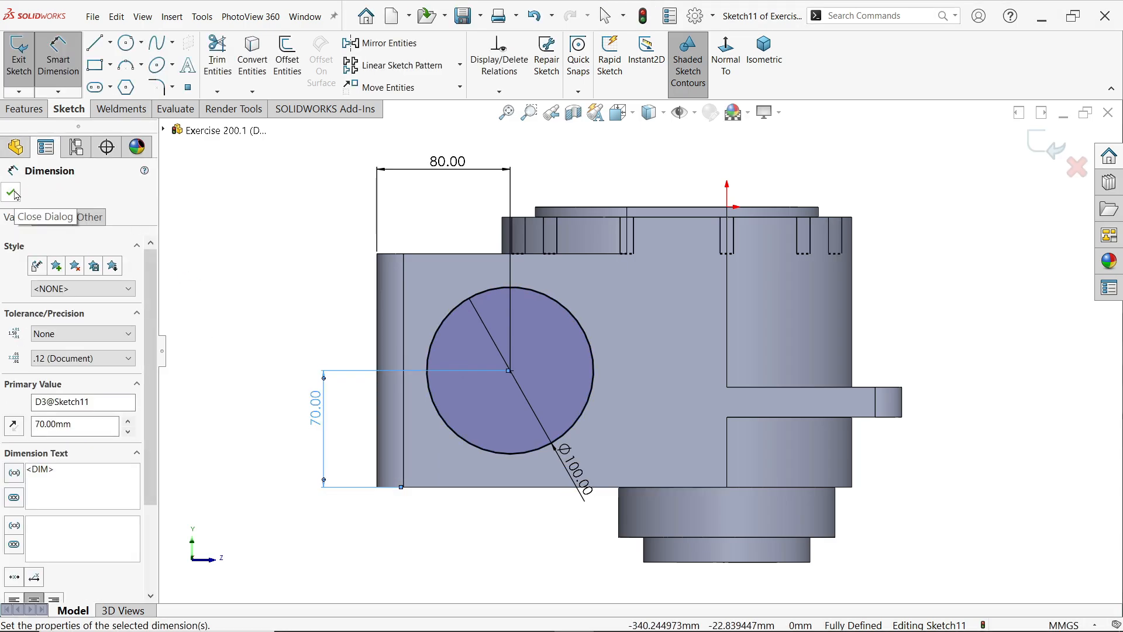
click(13, 192)
Extrude the circle as a 60 mm blind boss merged with the housing.
click(26, 109)
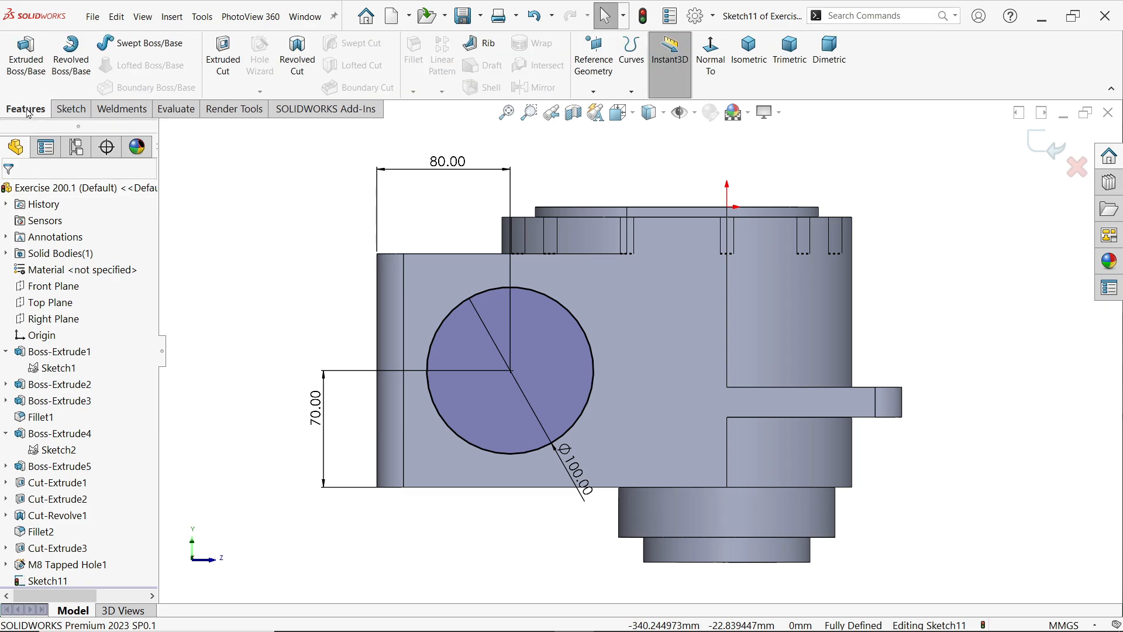
click(26, 54)
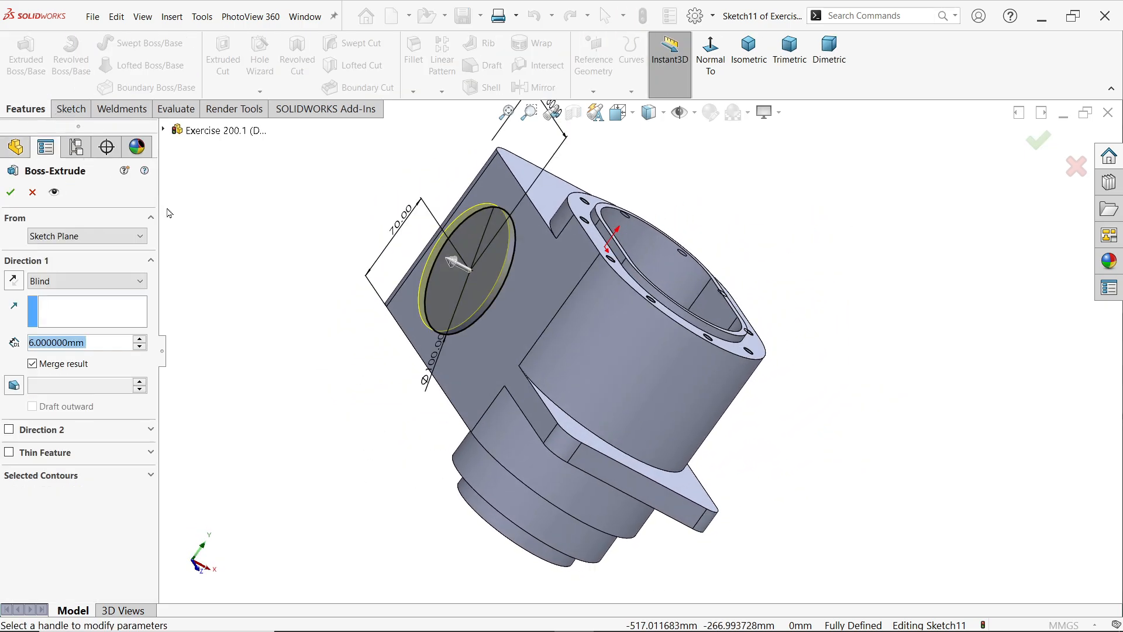
text(60)
key(Return)
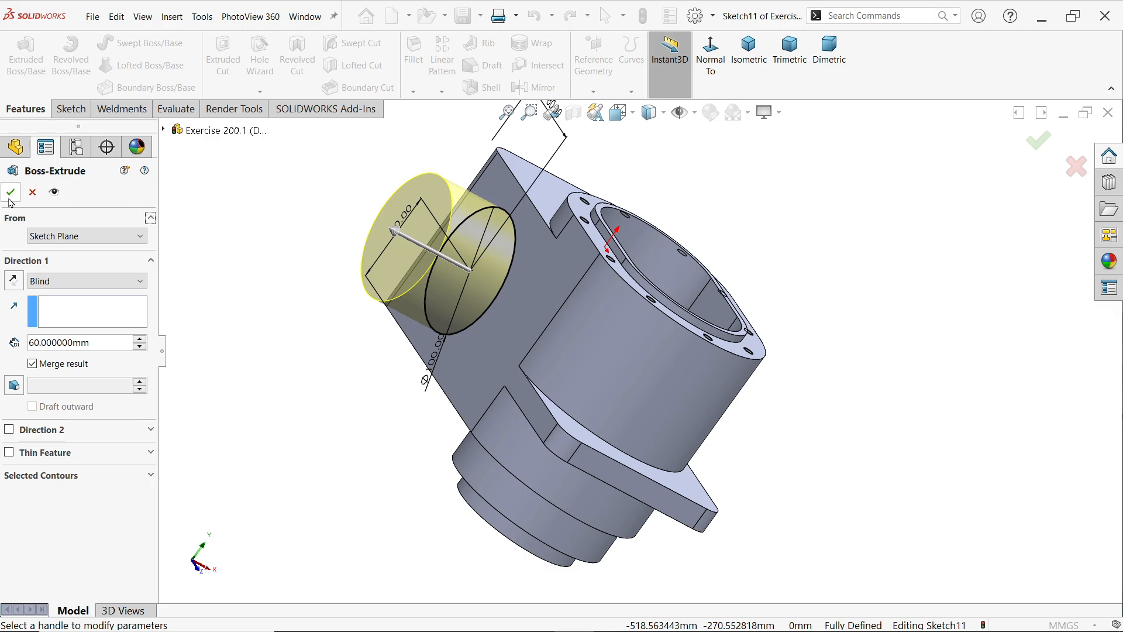
click(230, 325)
Examine the side boss bore diameters and depths in Section B-B of the EXERCISE 200.1.PNG drawing and return to SOLIDWORKS.
key(alt+Tab)
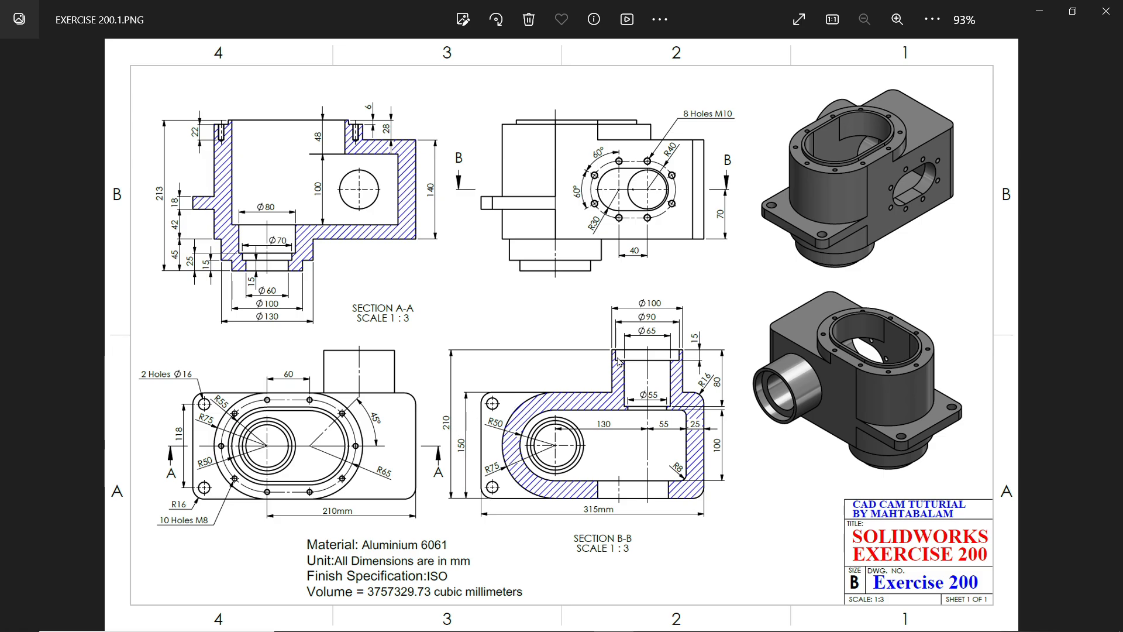
scroll(653, 384, up, 3)
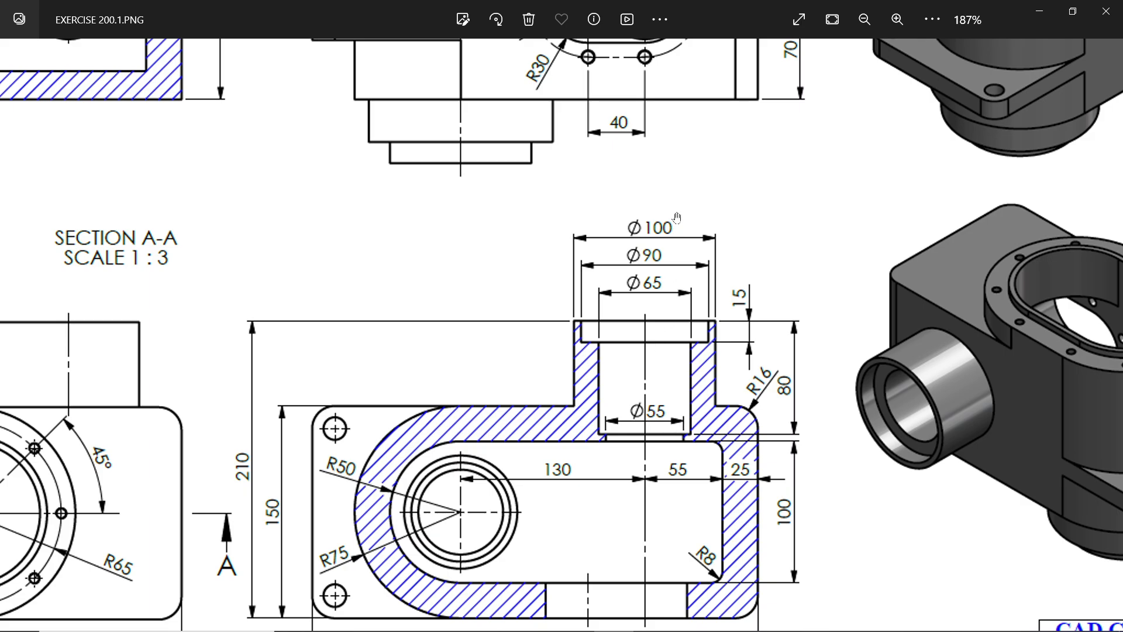
drag(677, 217, 693, 374)
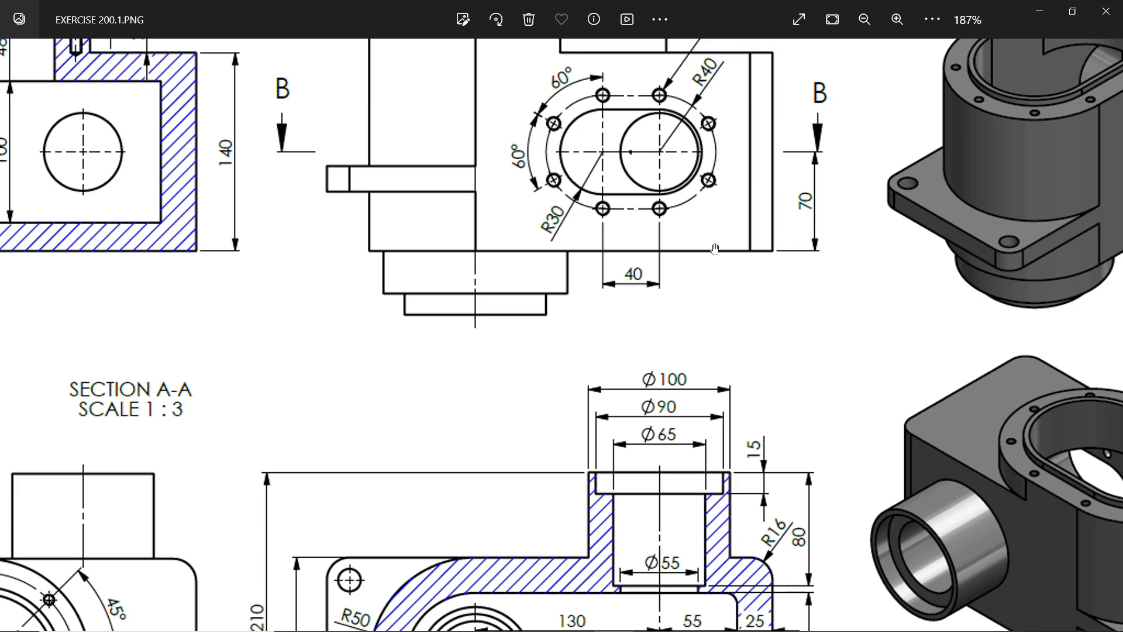
click(1041, 11)
Create a reference plane offset 70 mm from the housing block's underside, flipped into the body.
click(748, 50)
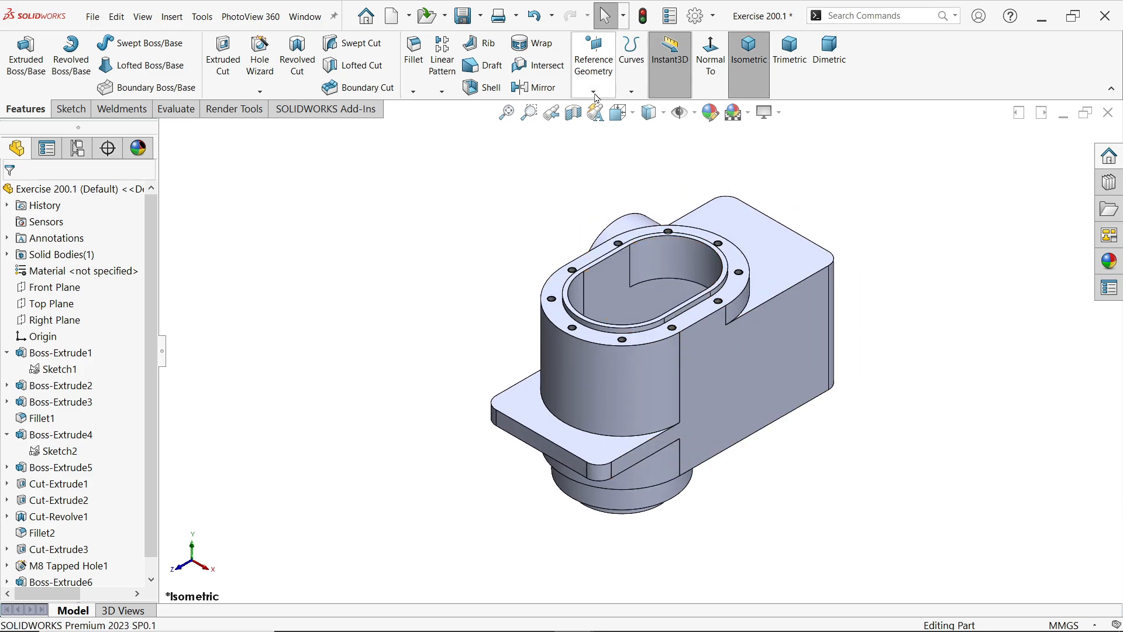
click(593, 58)
click(608, 107)
middle_drag(787, 440, 777, 426)
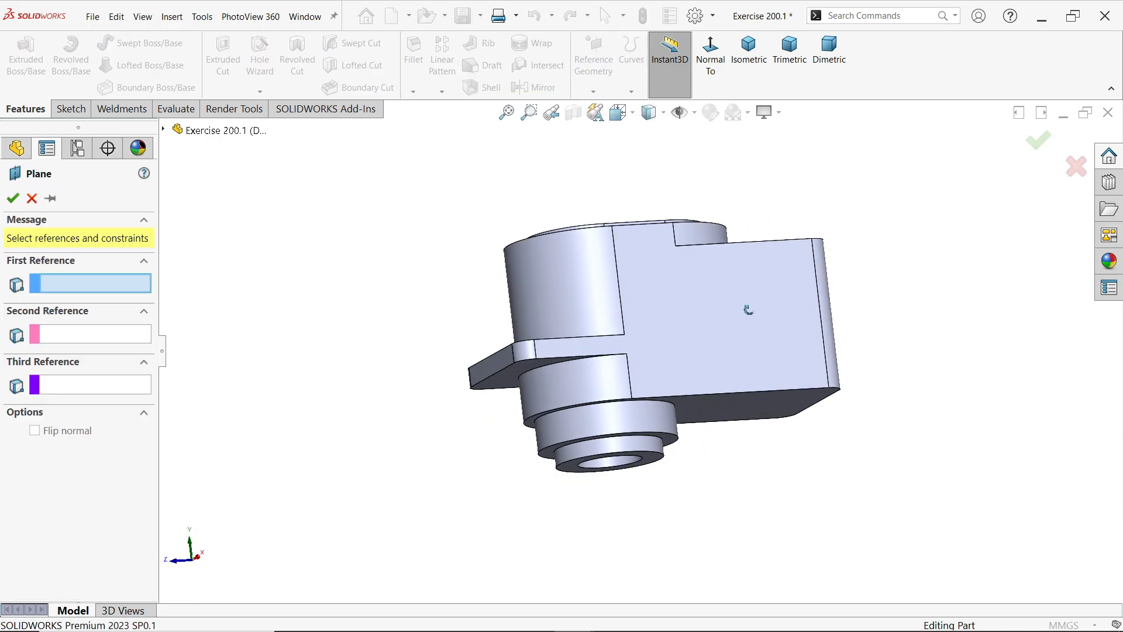
click(777, 408)
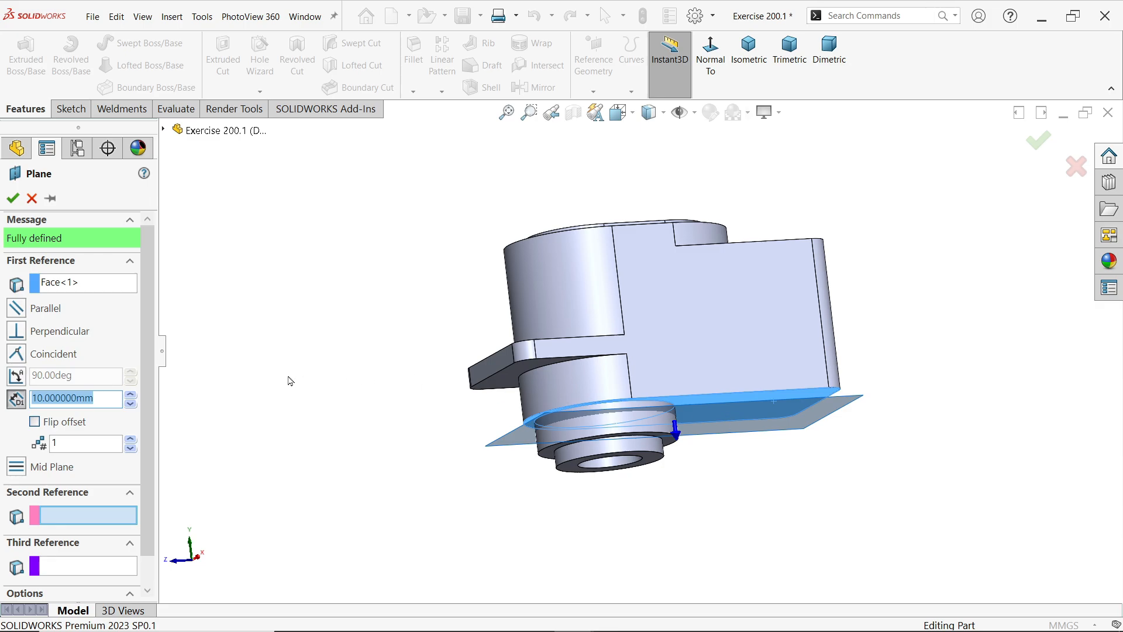
text(70)
key(Return)
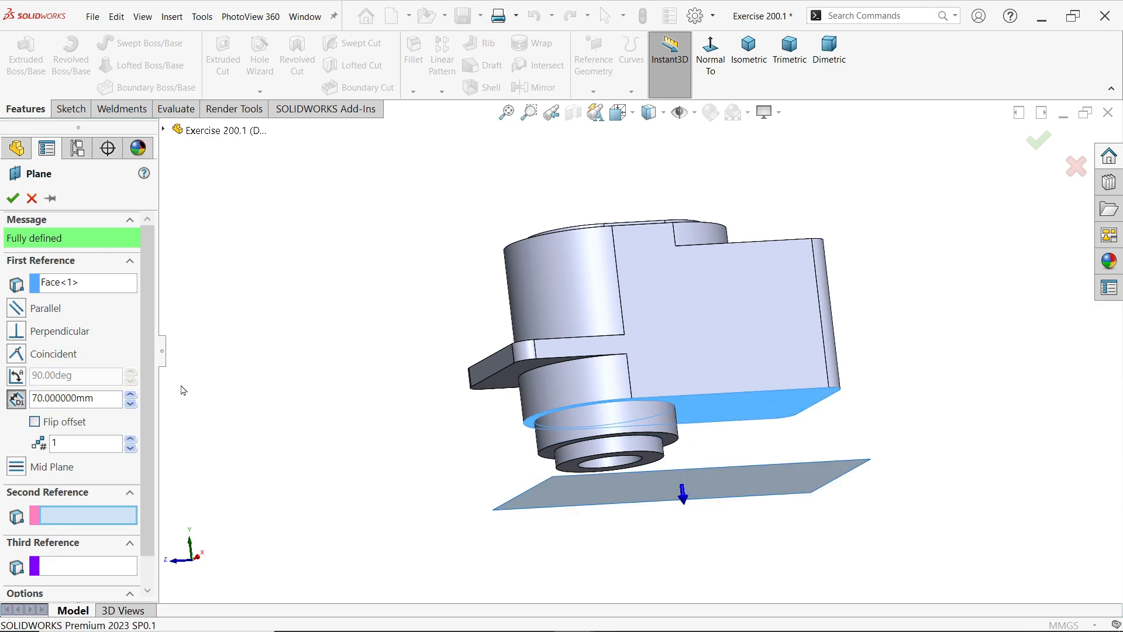
click(51, 423)
middle_drag(394, 341, 566, 475)
click(12, 198)
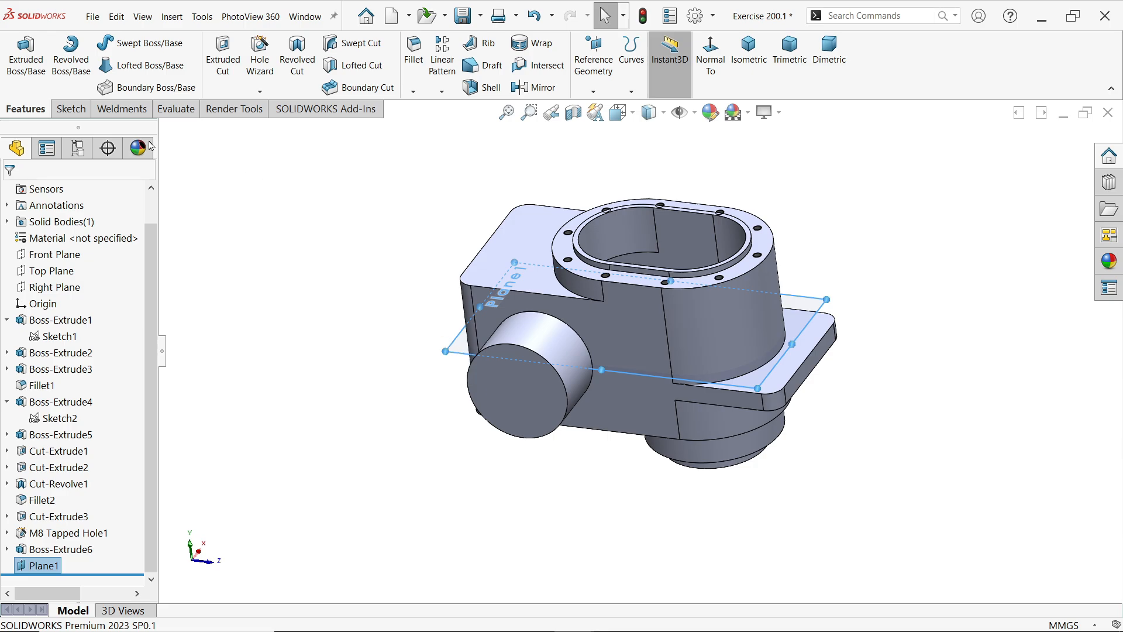
Start a sketch on the new reference plane and display the model as a wireframe with dashed hidden lines.
click(71, 109)
click(18, 53)
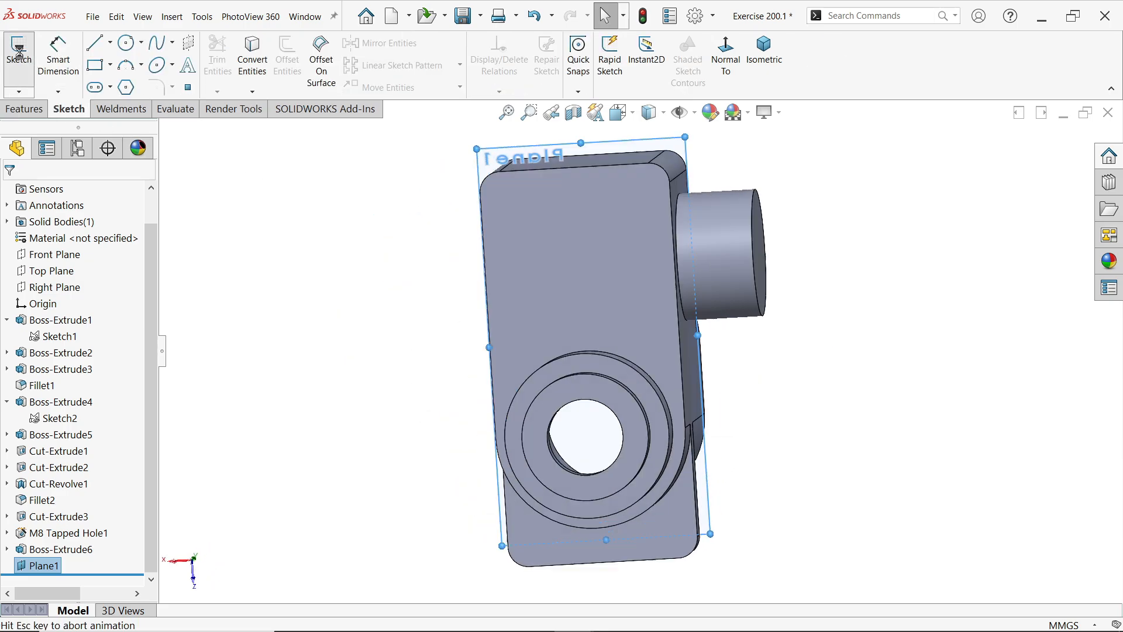
scroll(751, 294, down, 3)
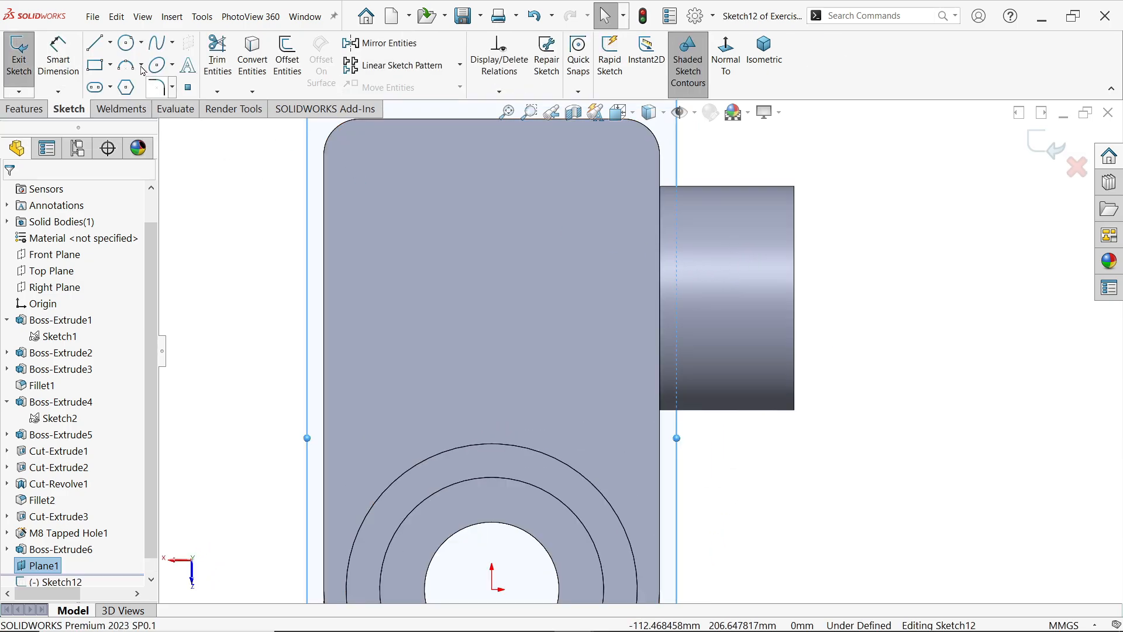
click(665, 114)
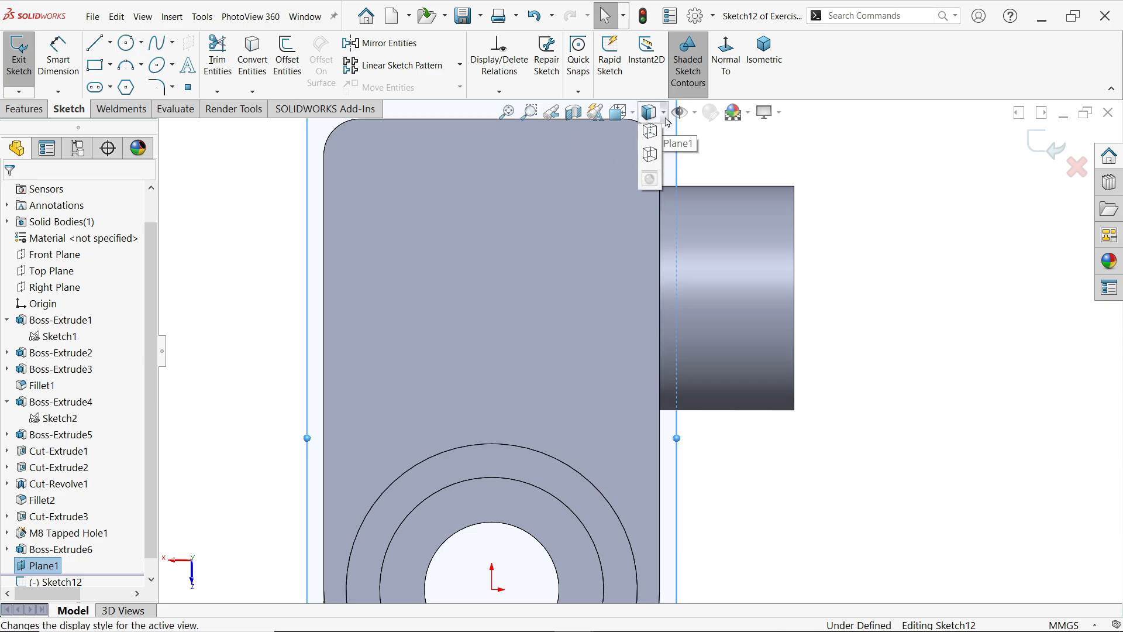
click(652, 215)
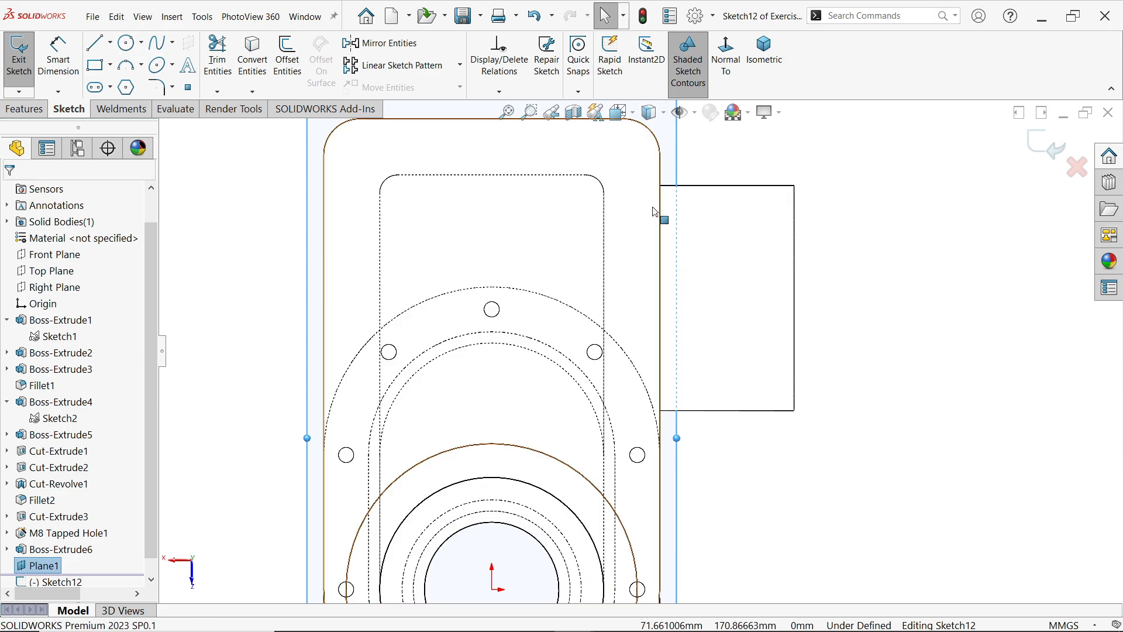
Draw a horizontal centerline about 85 mm long from the middle of the side boss's outer face to the cavity wall.
click(109, 43)
click(114, 75)
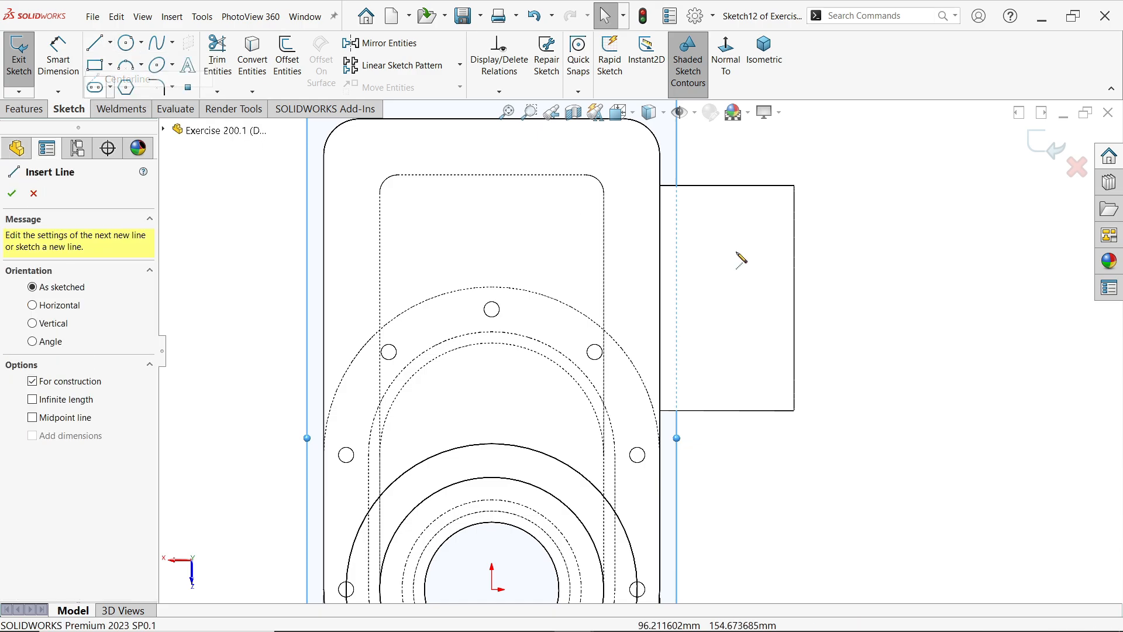
click(794, 297)
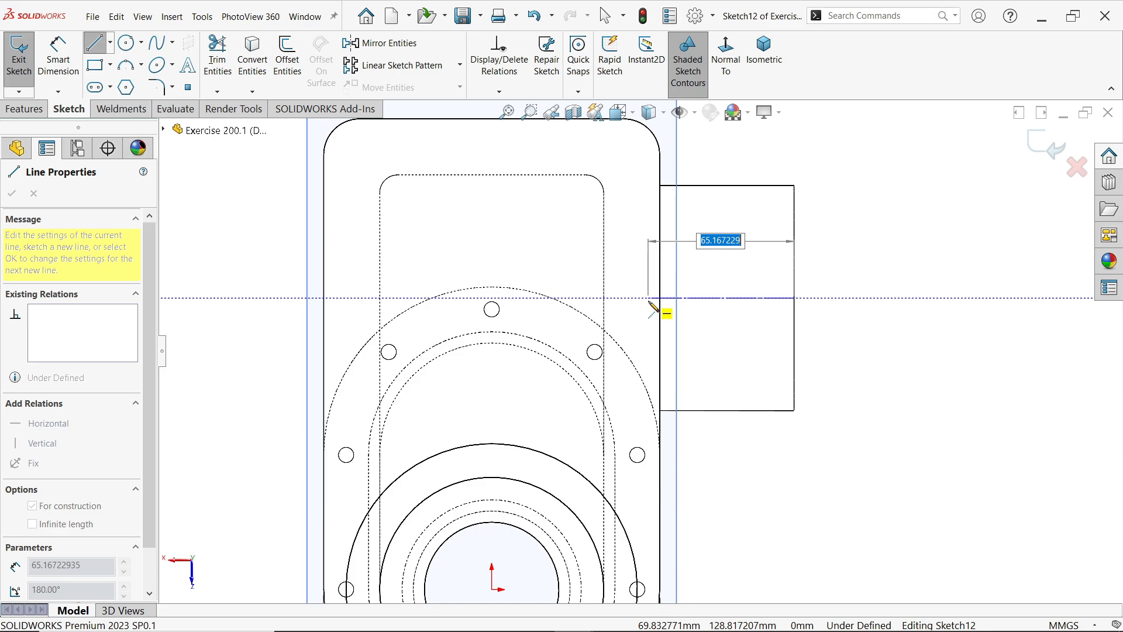
click(605, 298)
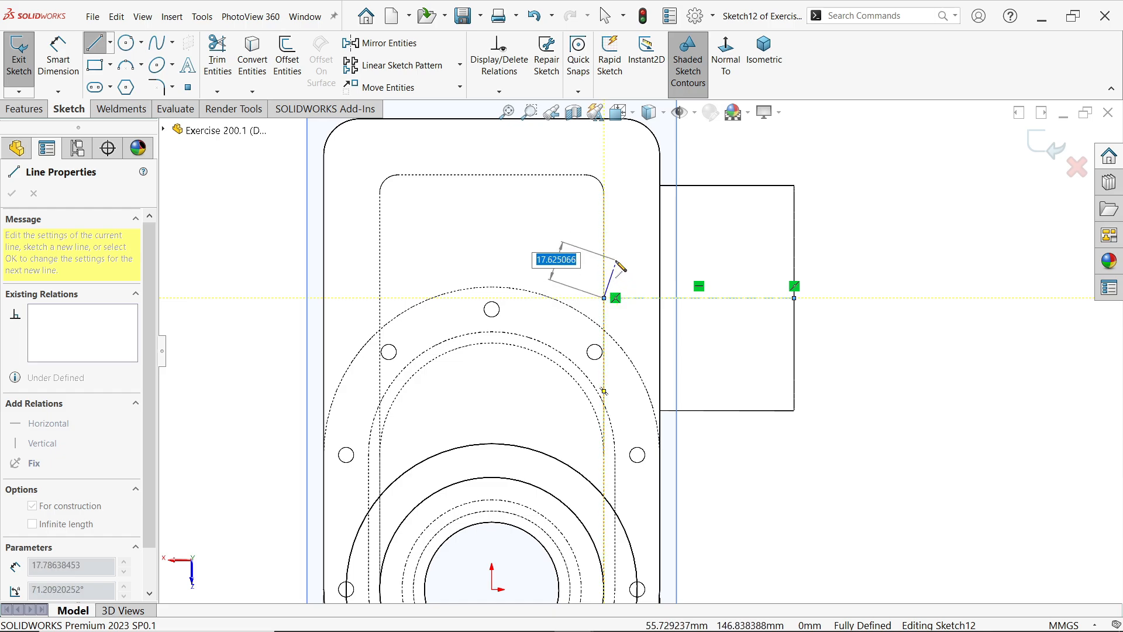
Sketch a three-step construction-line profile above the centerline, about 39, 57 and 73 mm in diameter from the cavity wall to the boss's outer face.
click(611, 259)
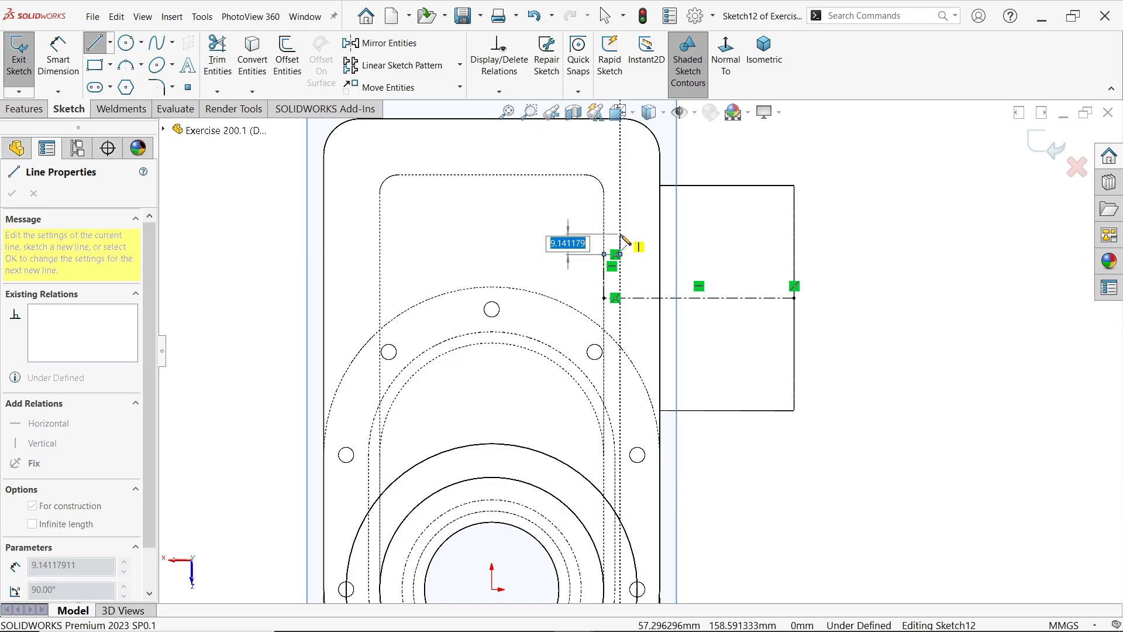
click(620, 234)
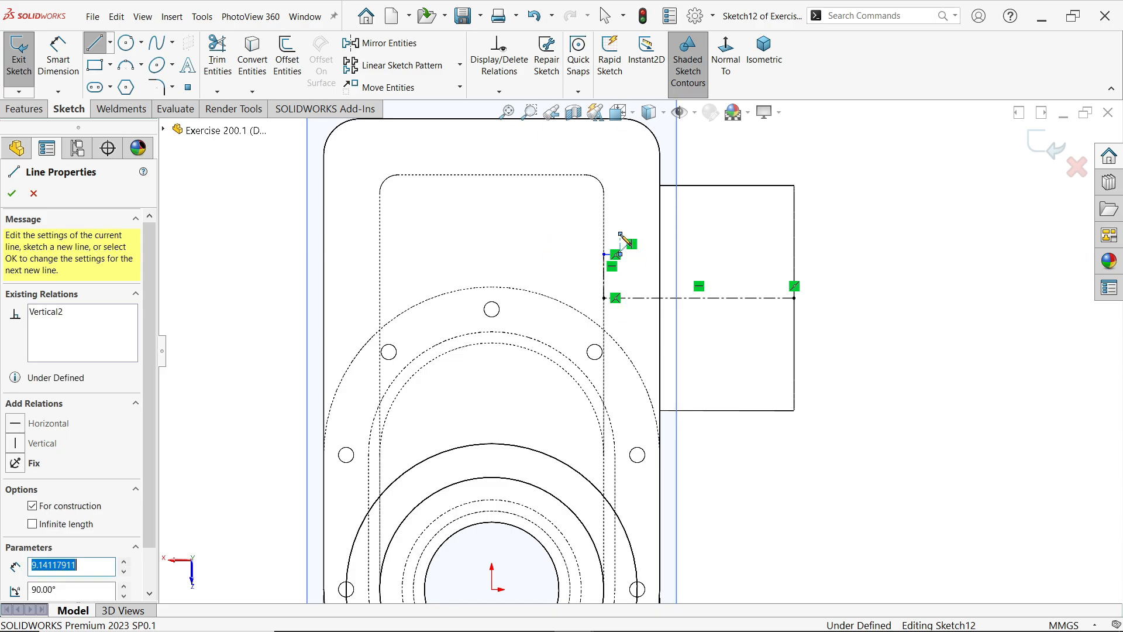
click(752, 234)
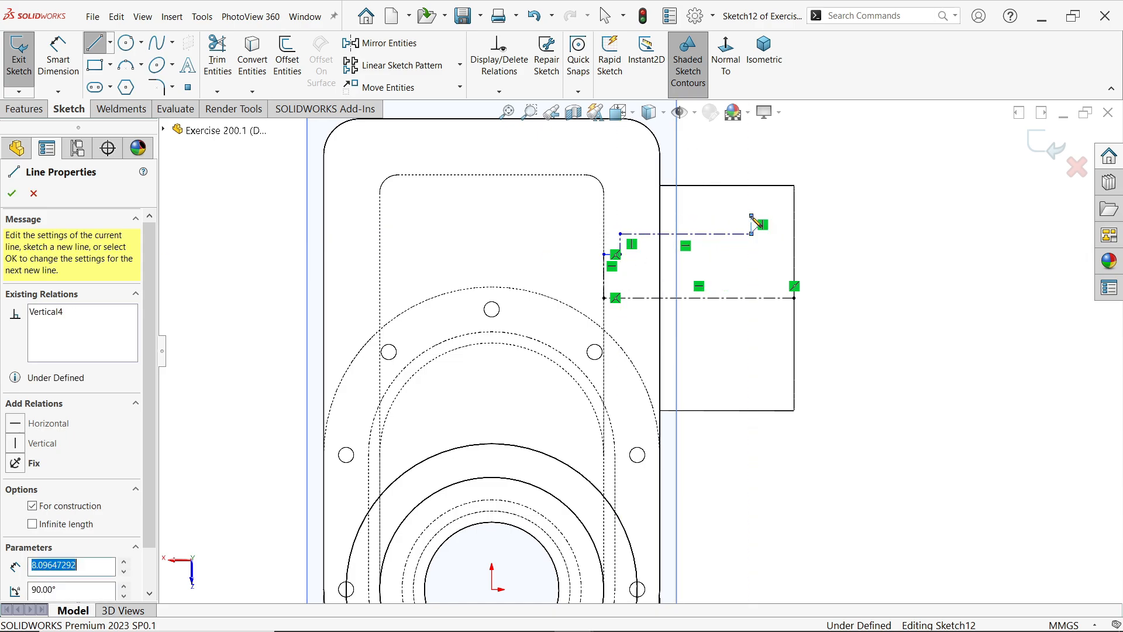
click(794, 216)
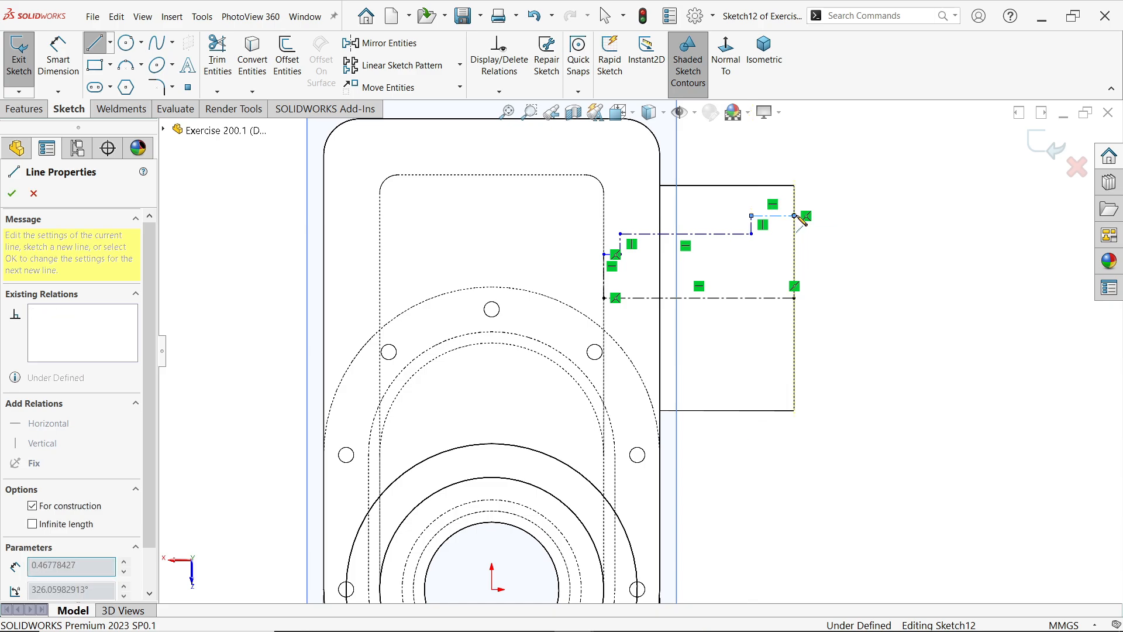
click(794, 299)
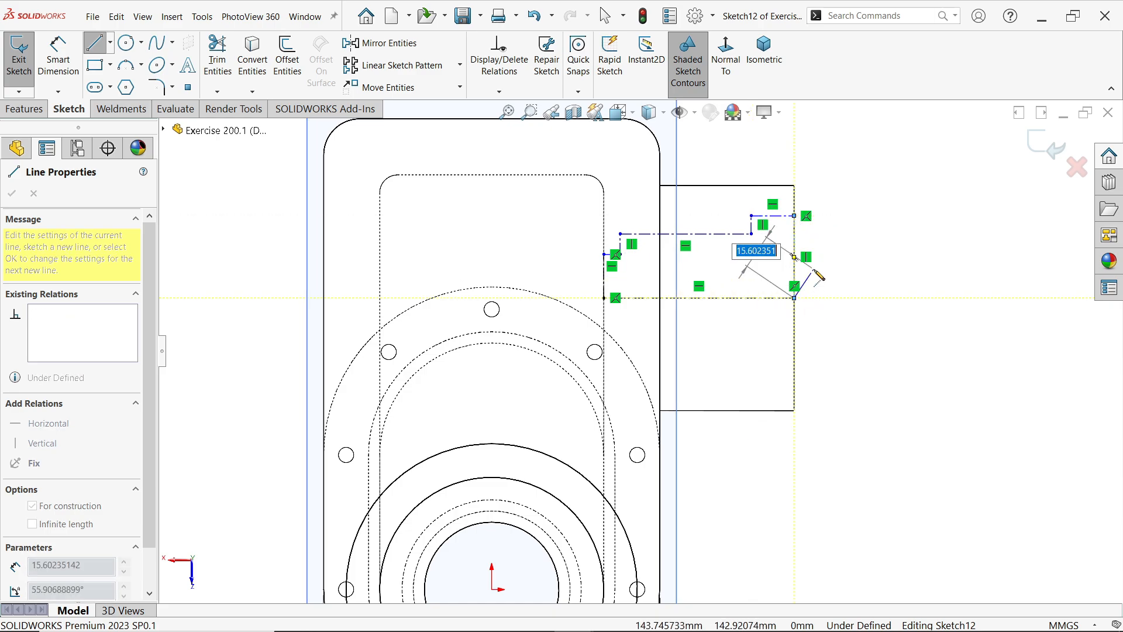
key(Escape)
Convert all the stepped profile's construction lines to solid sketch lines, leaving the axis as a centerline.
scroll(834, 272, down, 1)
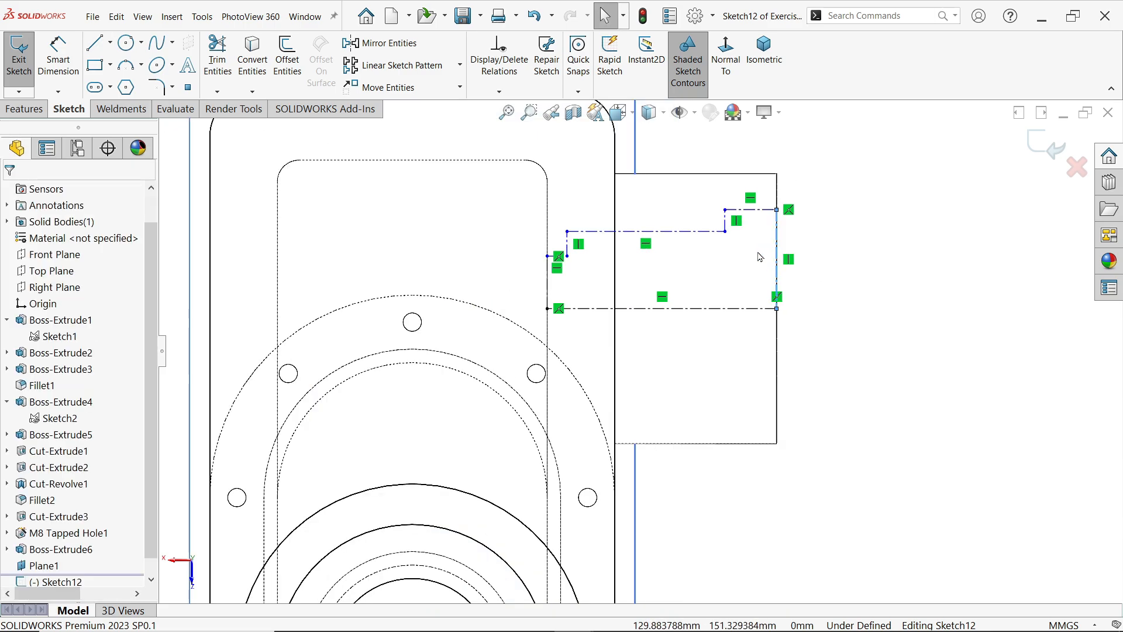
click(736, 220)
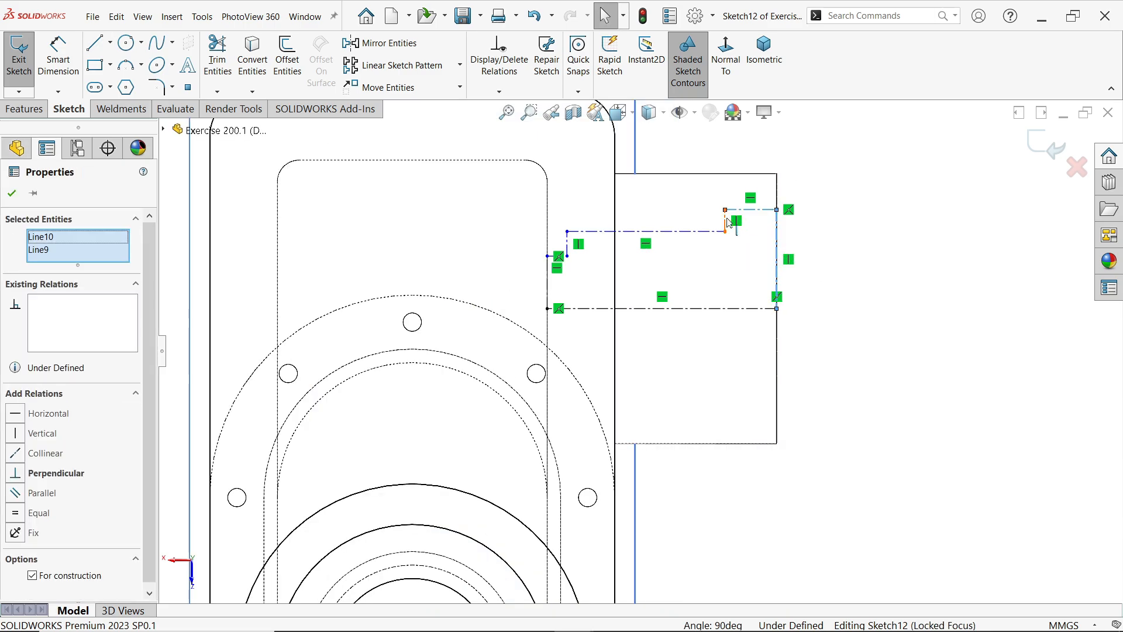
ctrl+click(725, 220)
ctrl+click(693, 231)
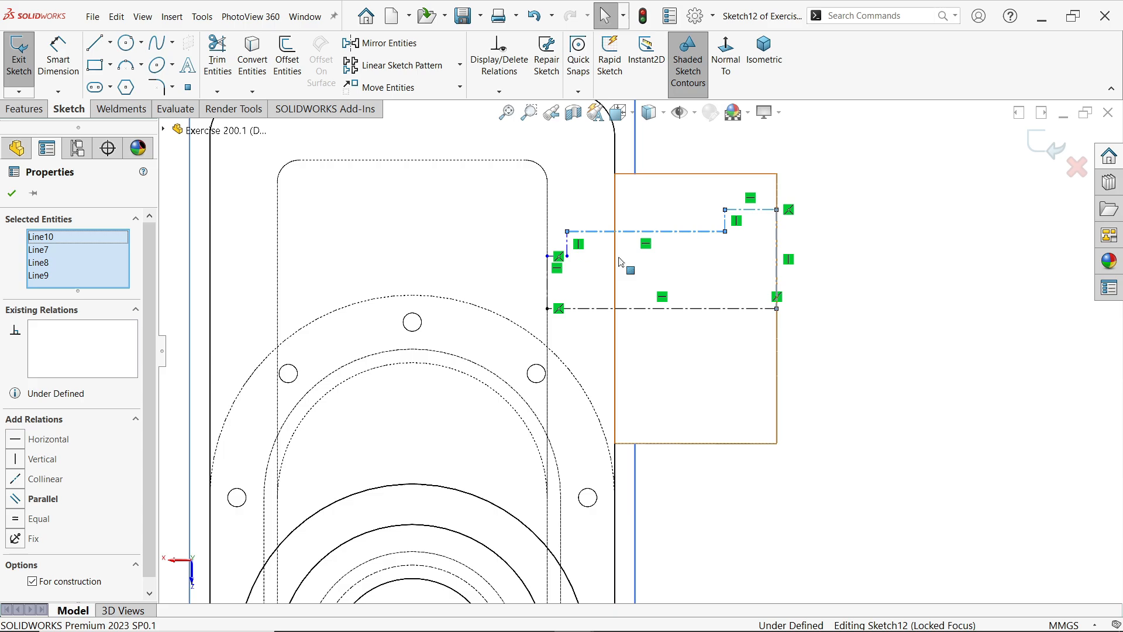
ctrl+click(576, 246)
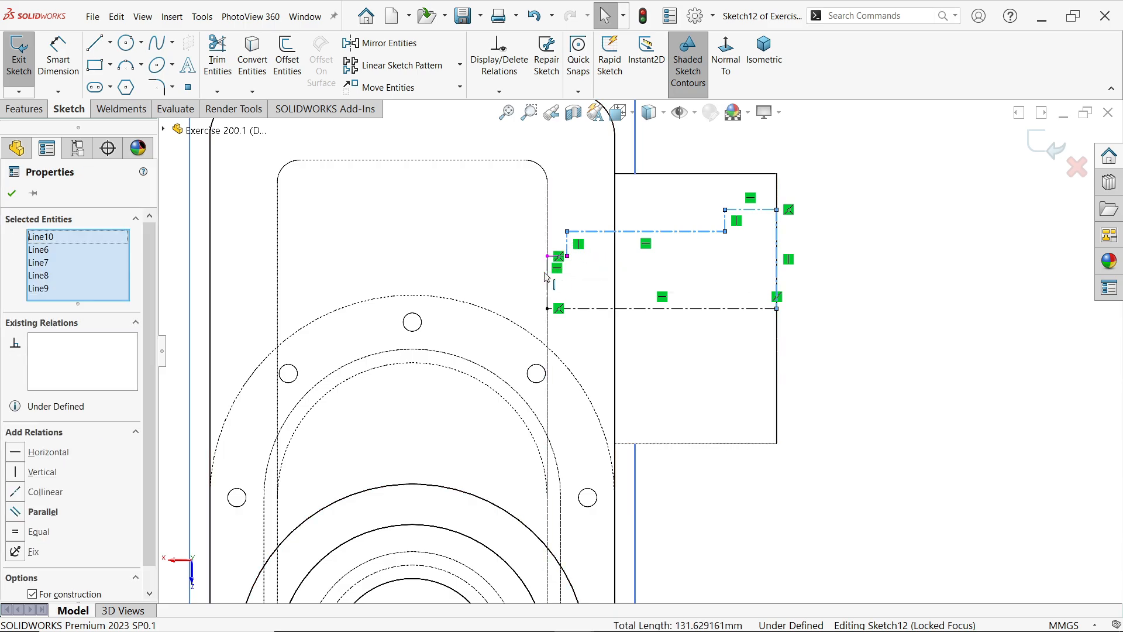
scroll(545, 278, down, 4)
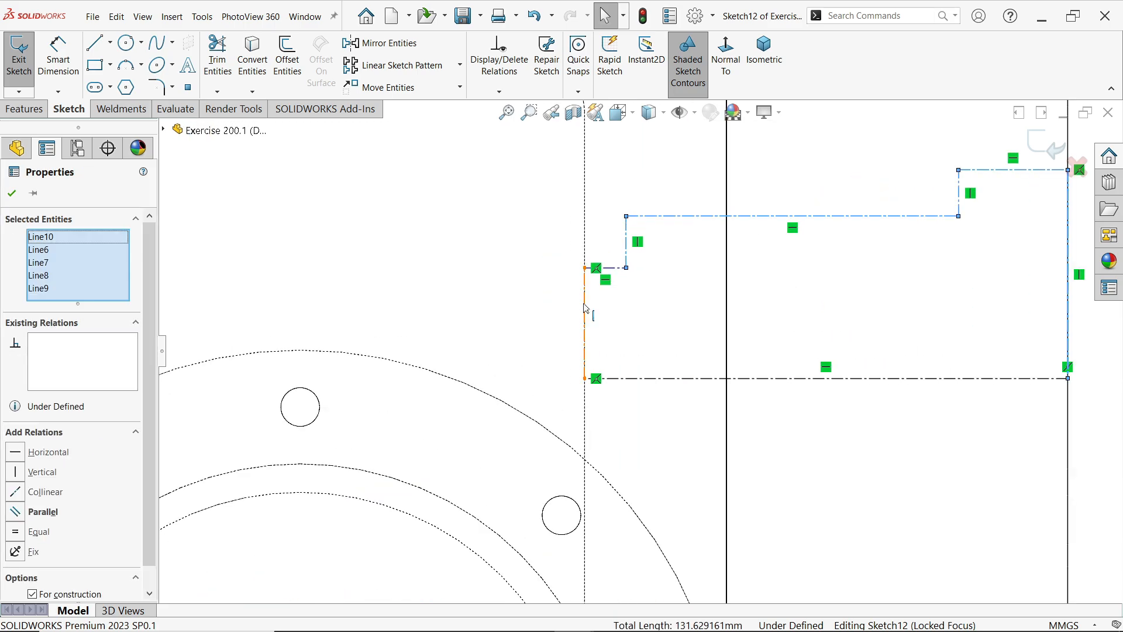
ctrl+click(585, 308)
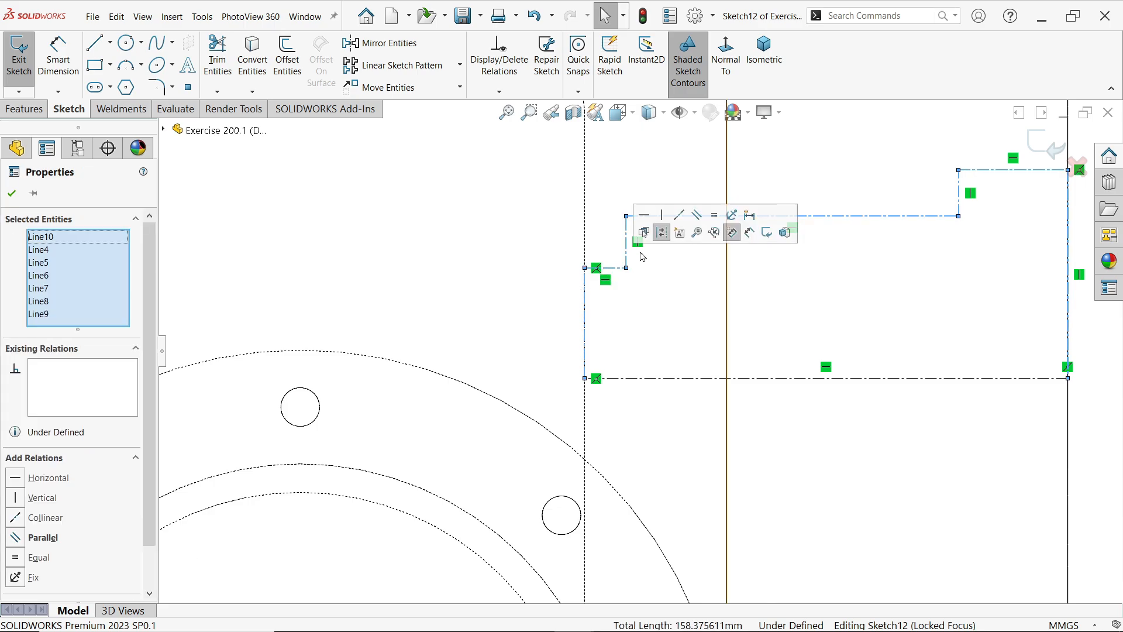
click(663, 235)
scroll(672, 270, up, 3)
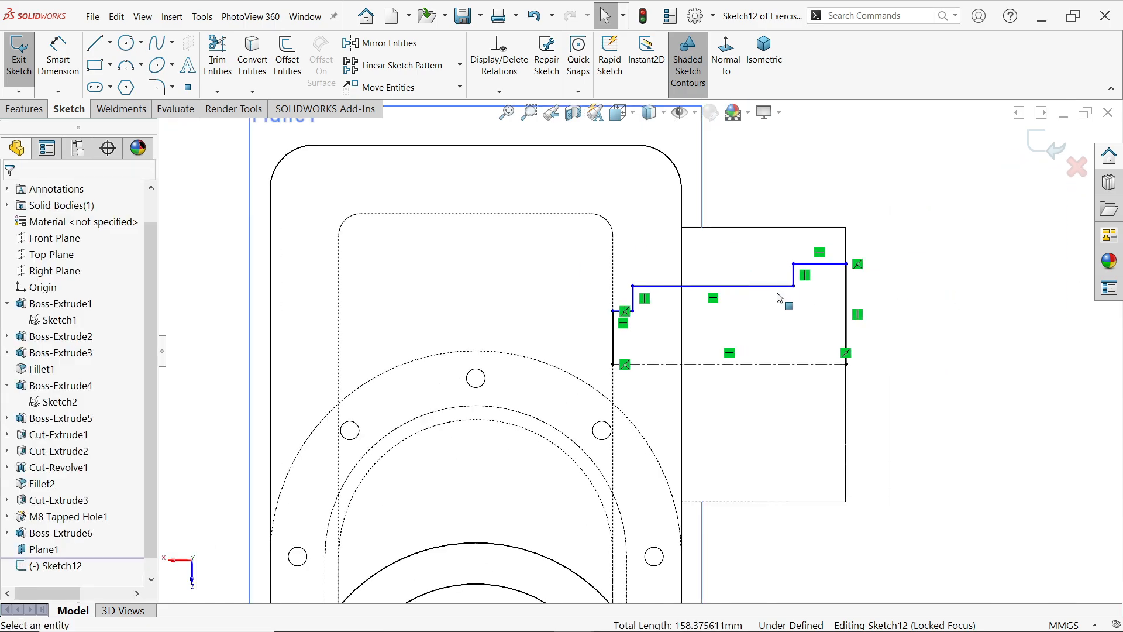
Dimension the outermost step of the profile across the centerline as a 90 mm diameter.
click(59, 59)
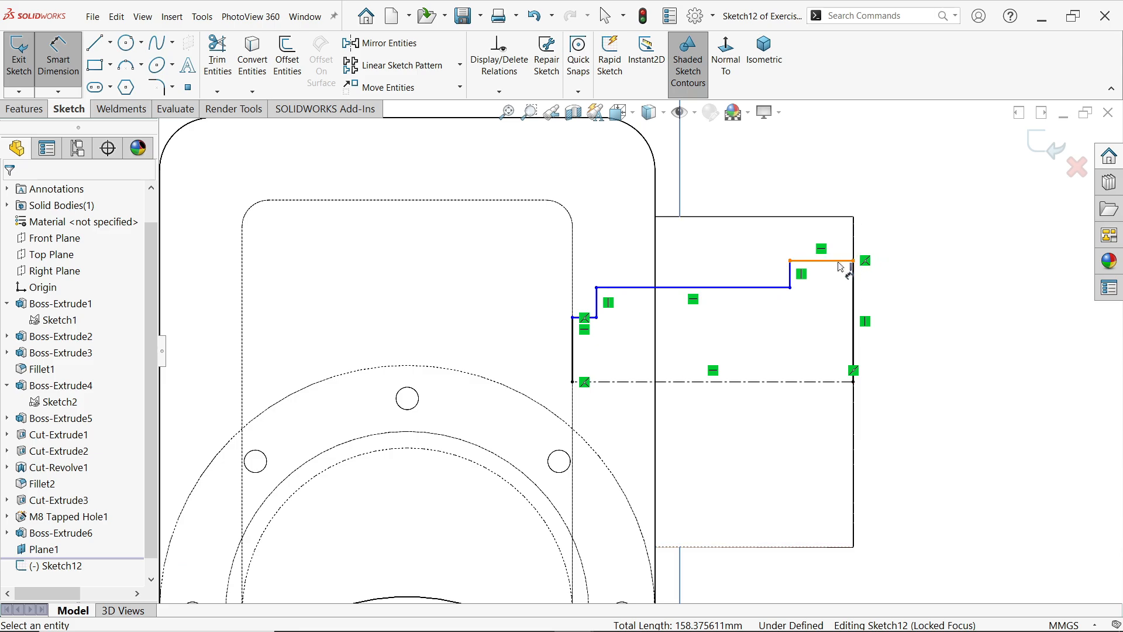
click(836, 260)
click(836, 381)
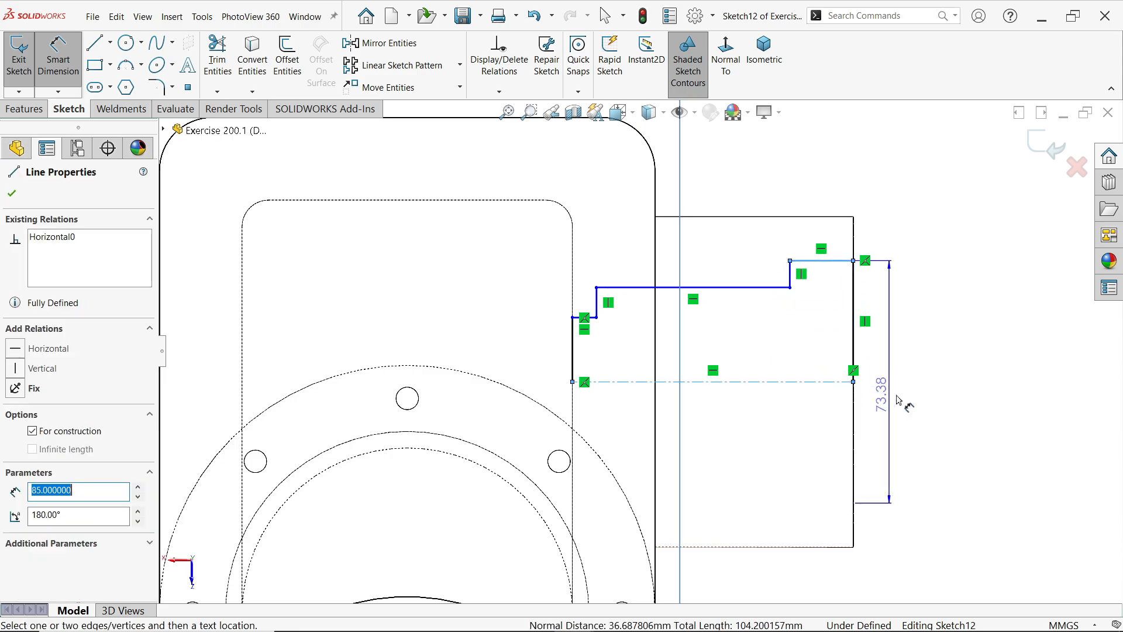
click(920, 402)
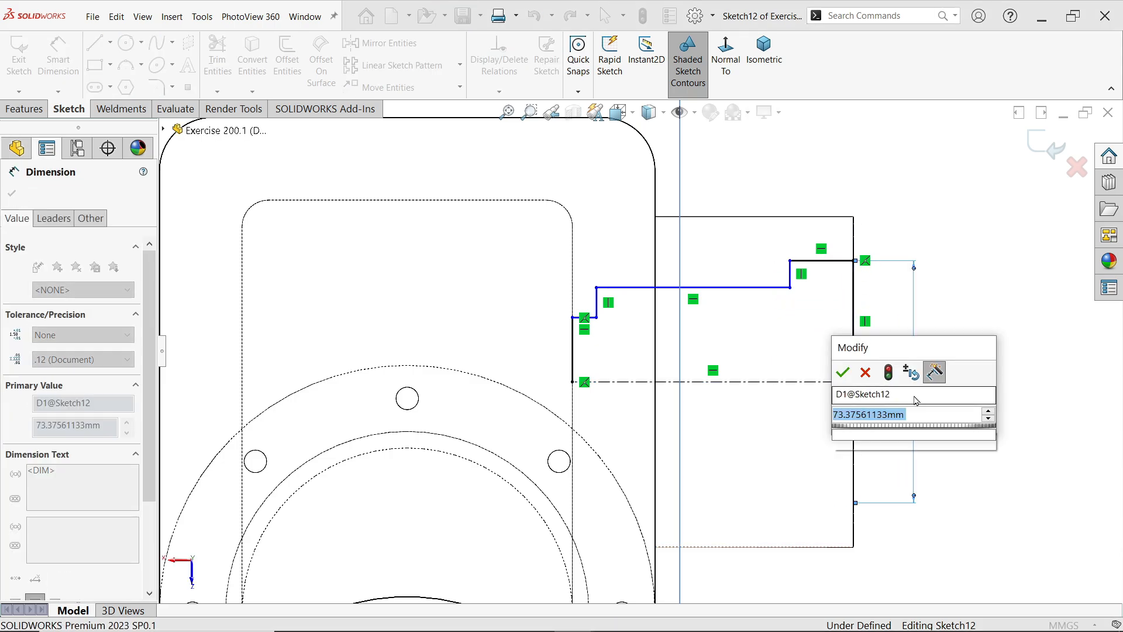
click(849, 372)
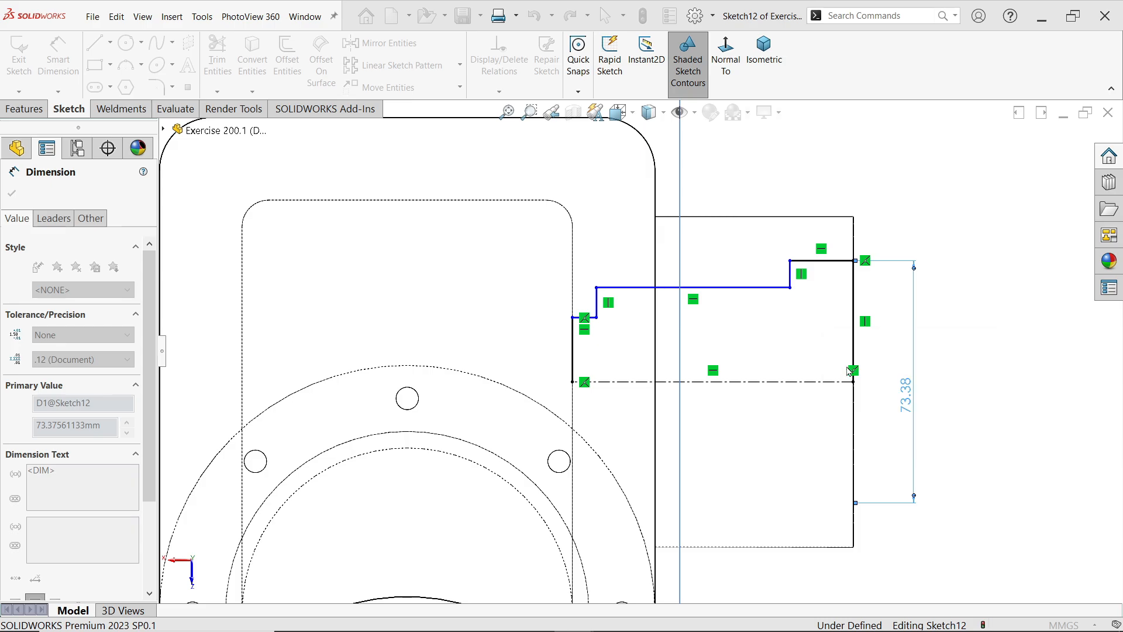
Dimension the middle step as a 65 mm diameter and the innermost step as a 55 mm diameter across the centerline.
click(785, 289)
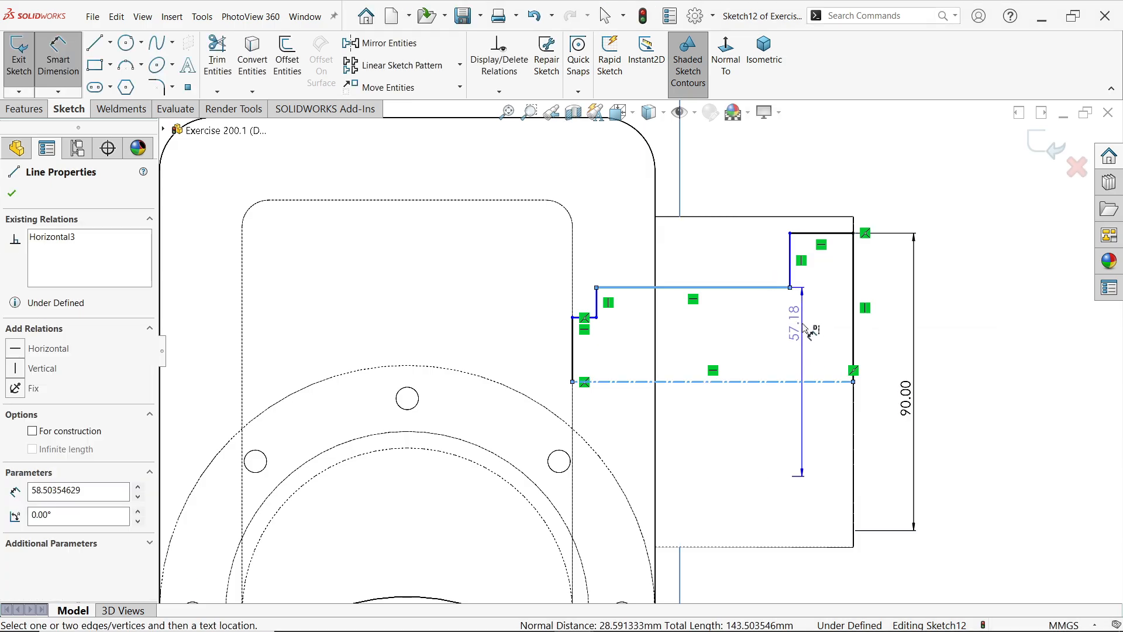
click(810, 330)
text(65)
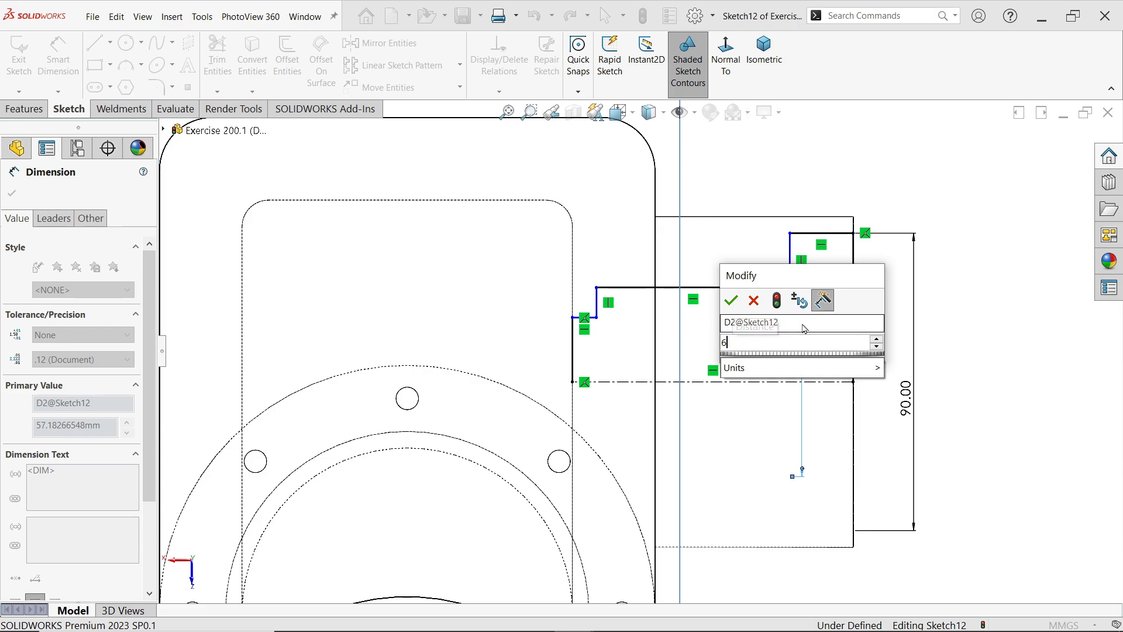
click(732, 301)
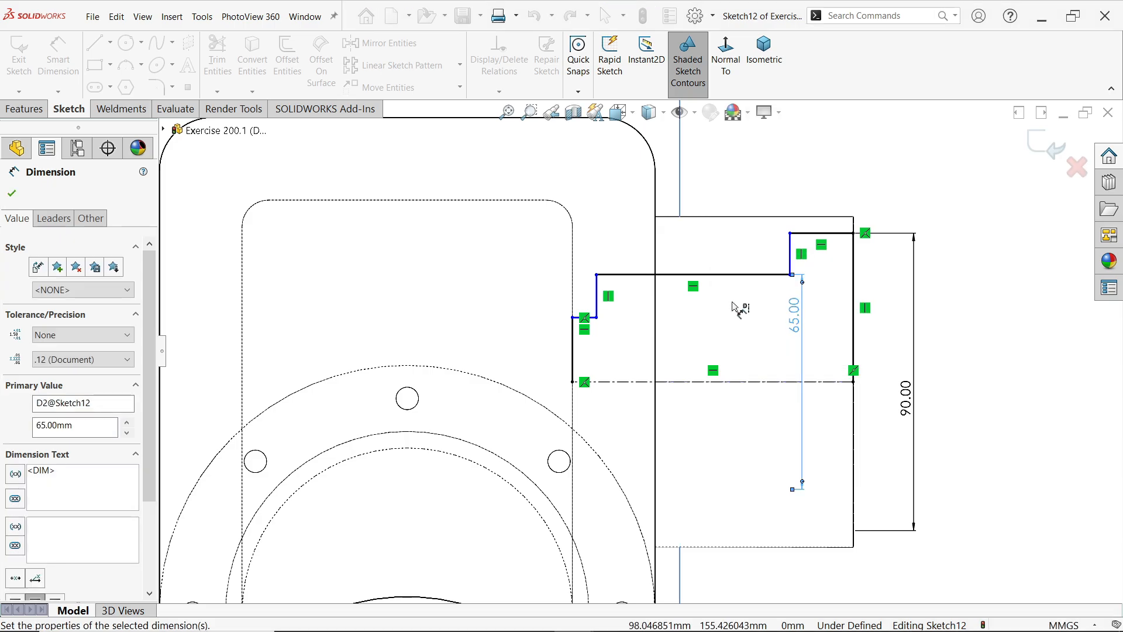
click(592, 318)
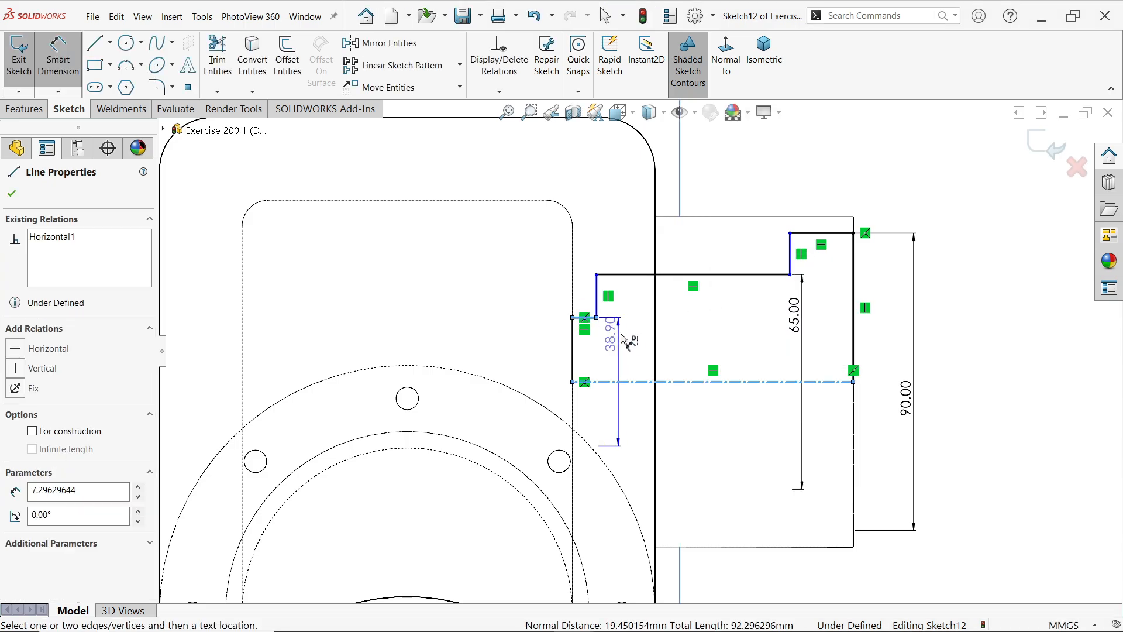
click(634, 341)
text(35)
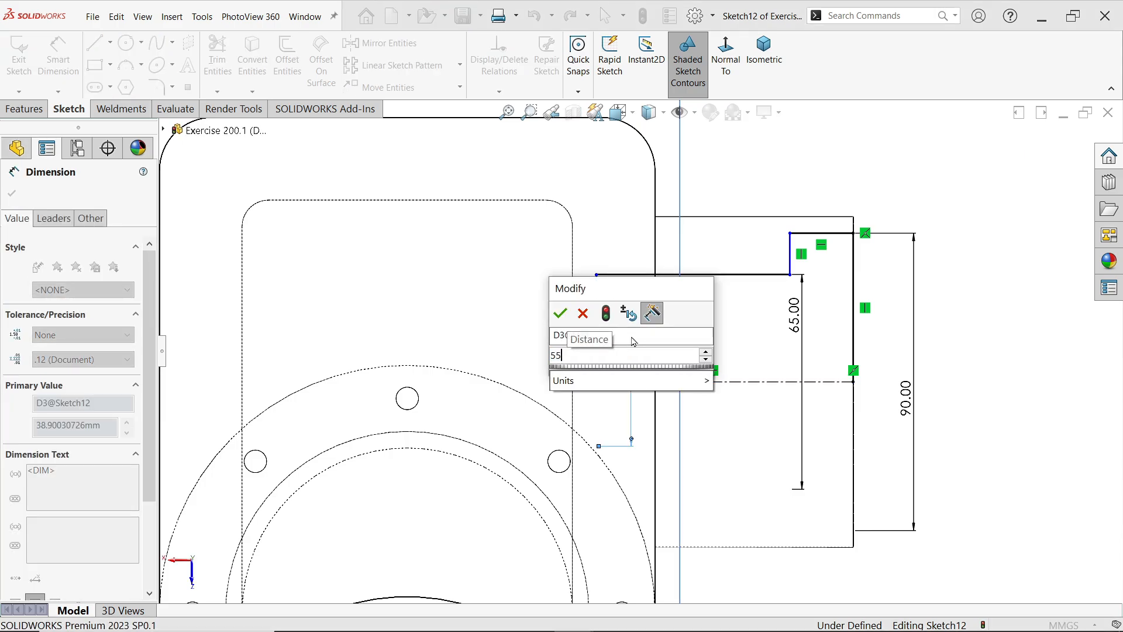
click(560, 312)
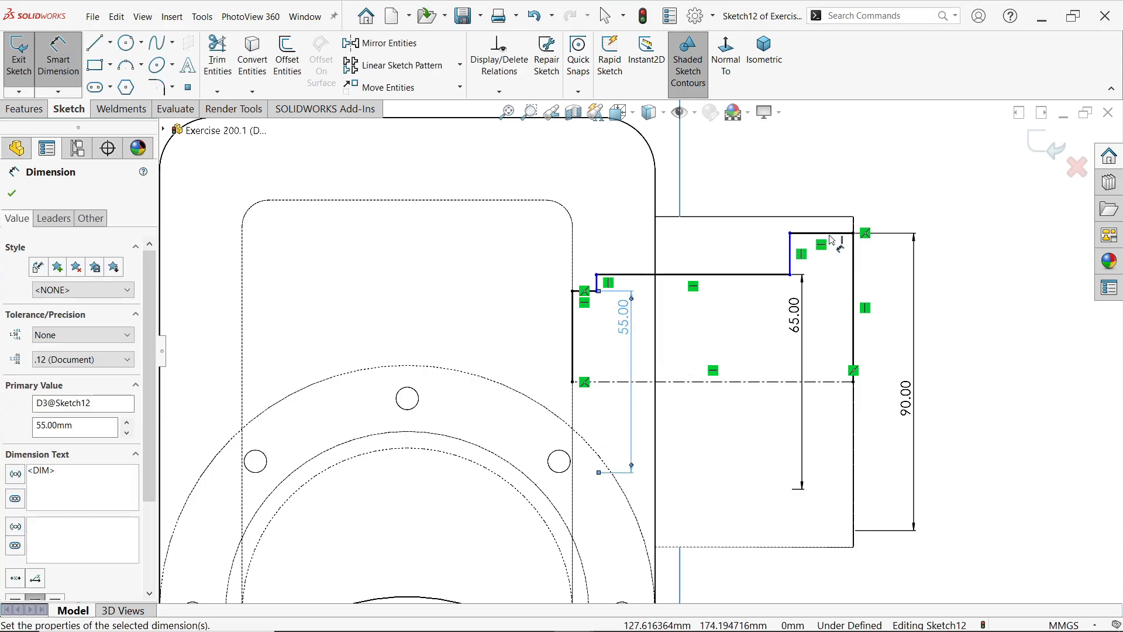
Set the outermost step's depth to 15 mm and the distance from the boss face to the innermost step to 80 mm.
click(820, 233)
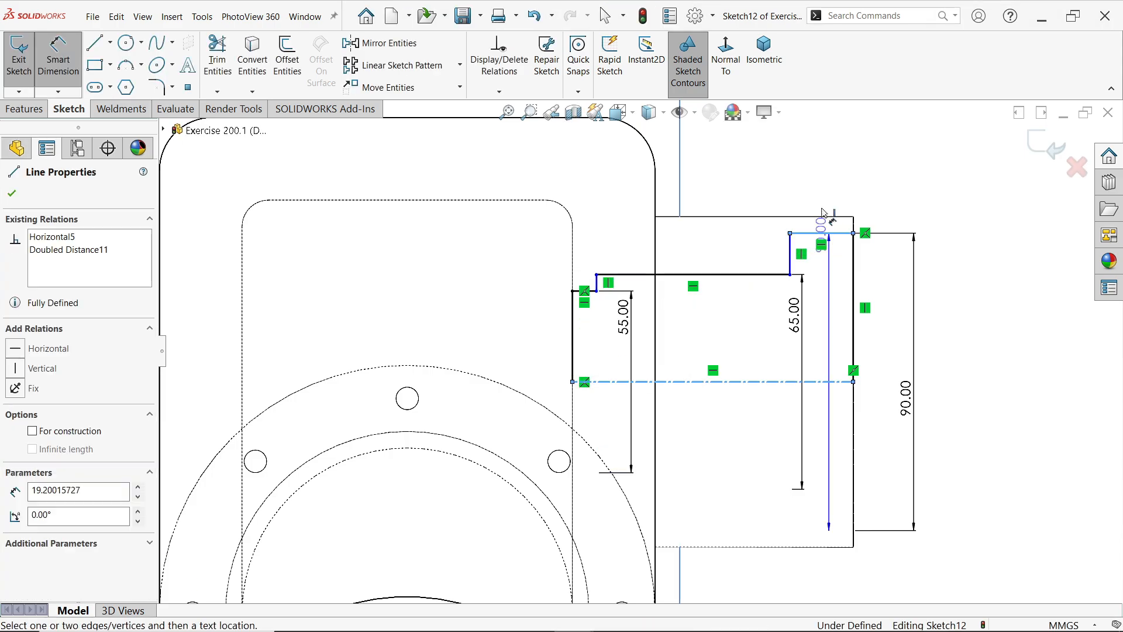
click(820, 173)
text(15)
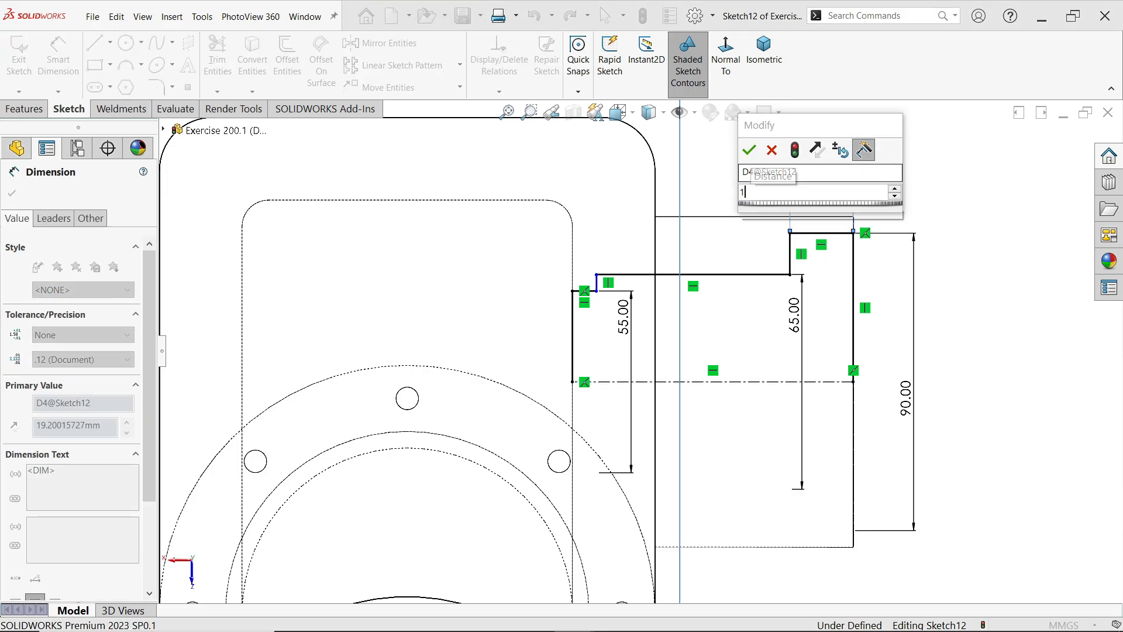
click(748, 150)
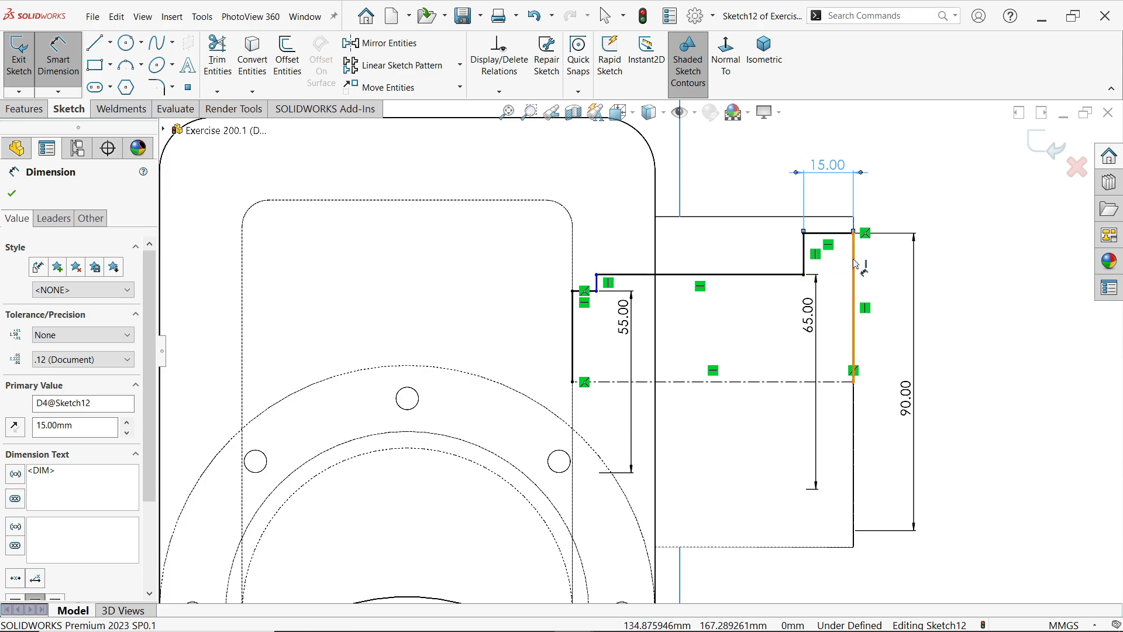
click(855, 264)
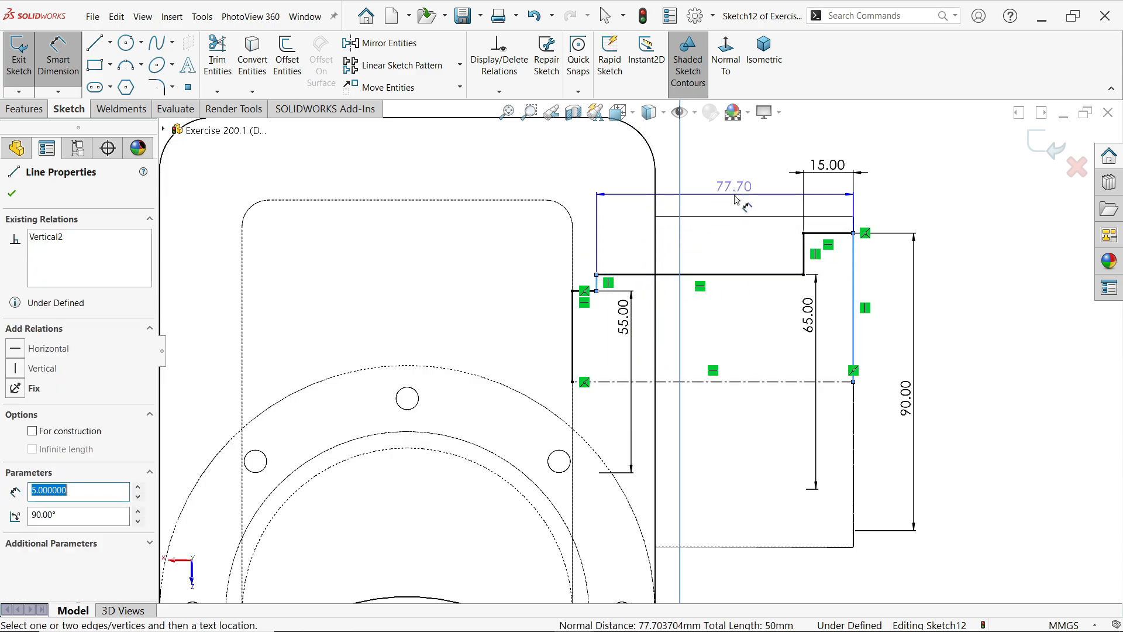
click(671, 193)
text(80)
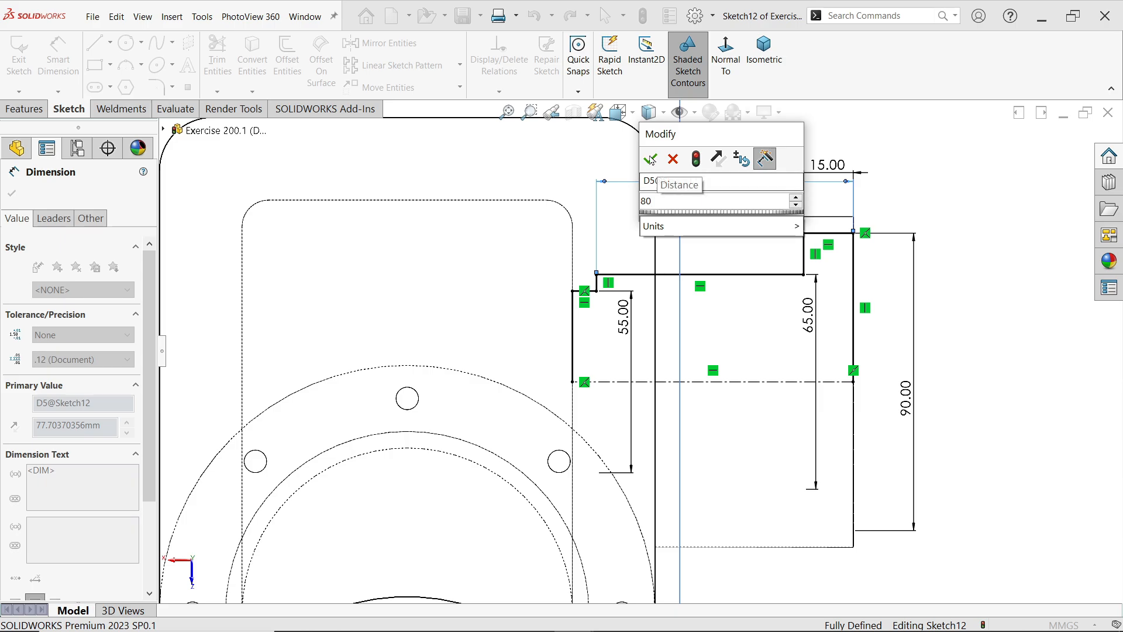
key(Return)
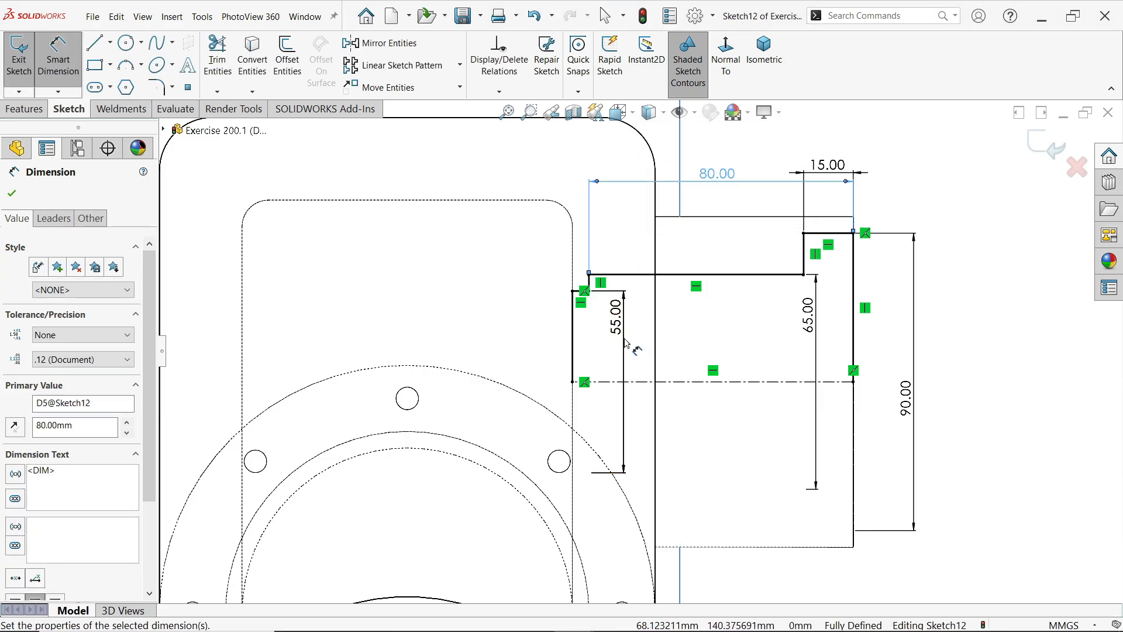
click(14, 193)
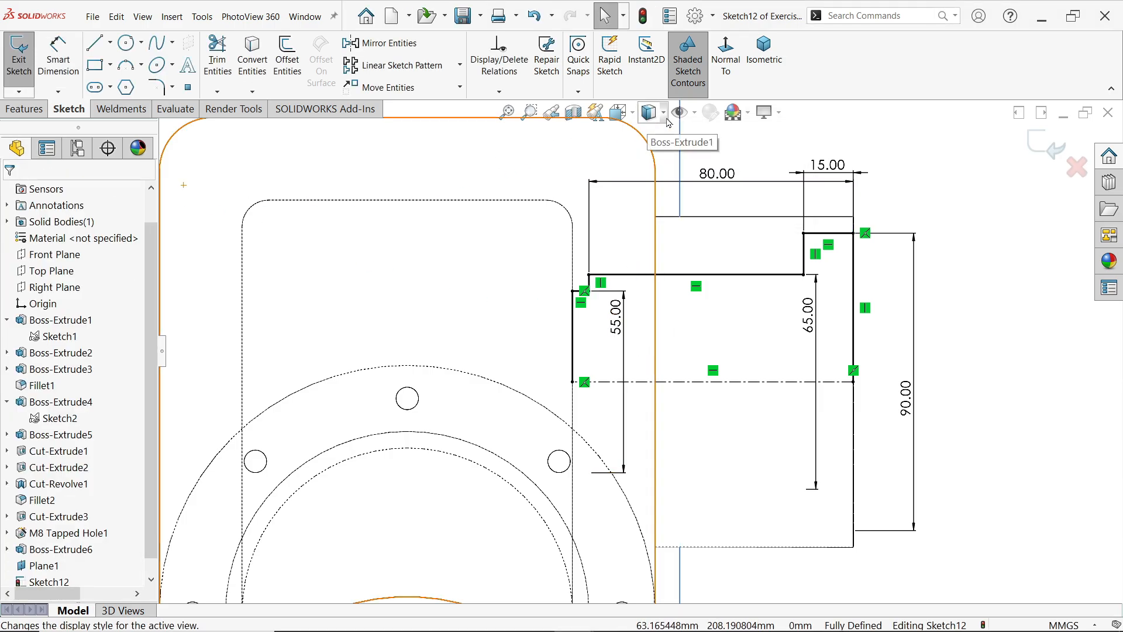
Switch the model to shaded display and revolve-cut the stepped profile 360° about its centerline, letting the open sketch close automatically.
click(649, 113)
click(652, 139)
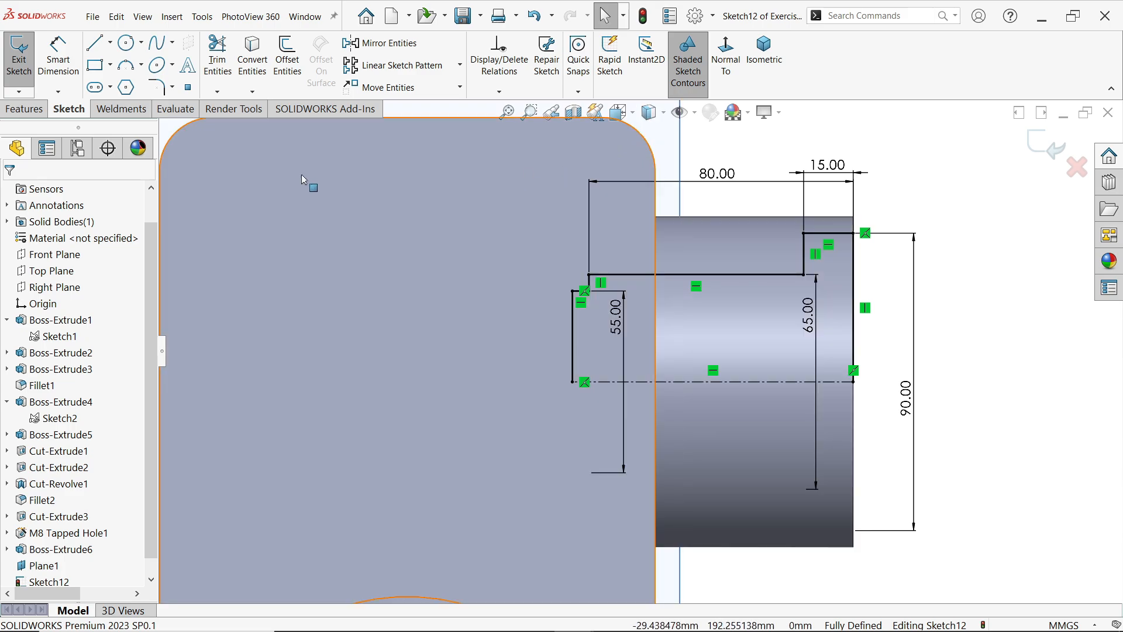
click(25, 110)
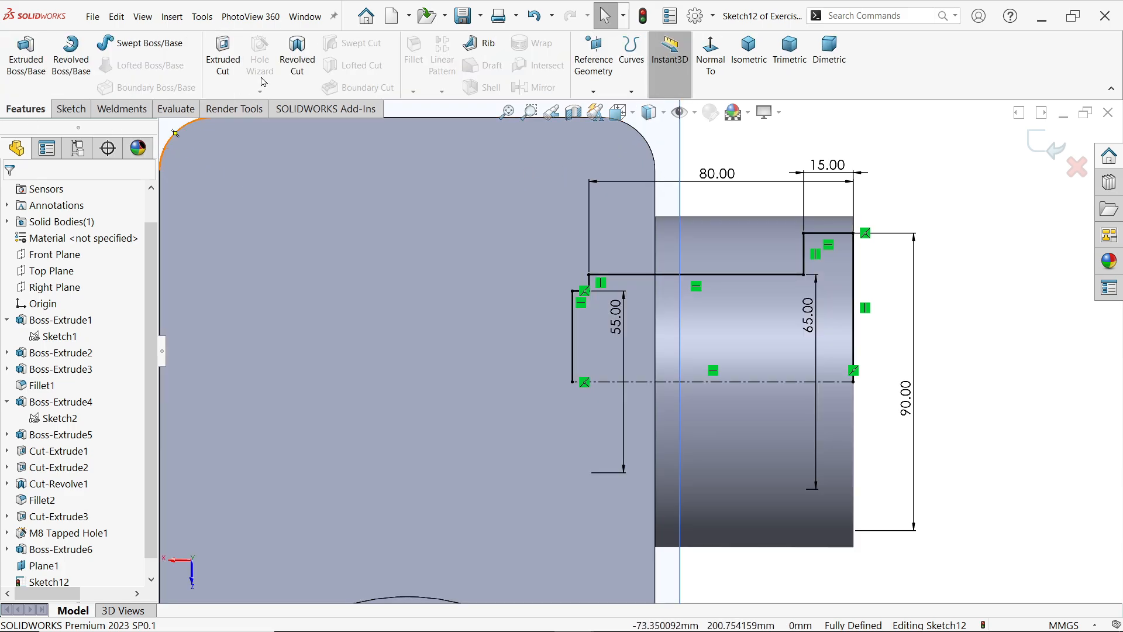
click(302, 63)
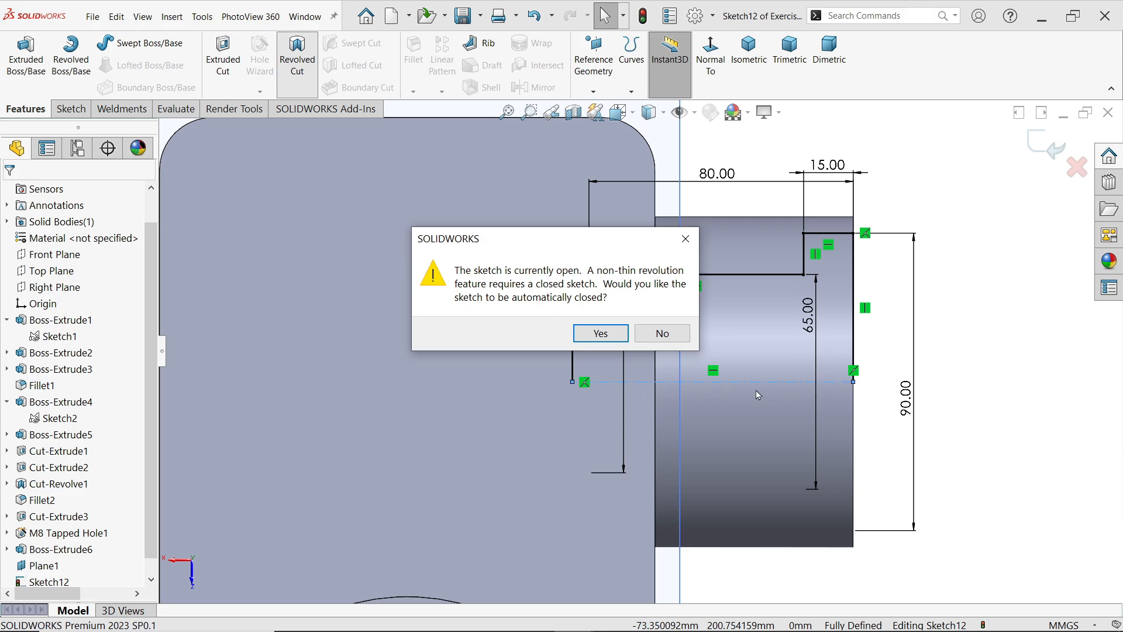
click(601, 333)
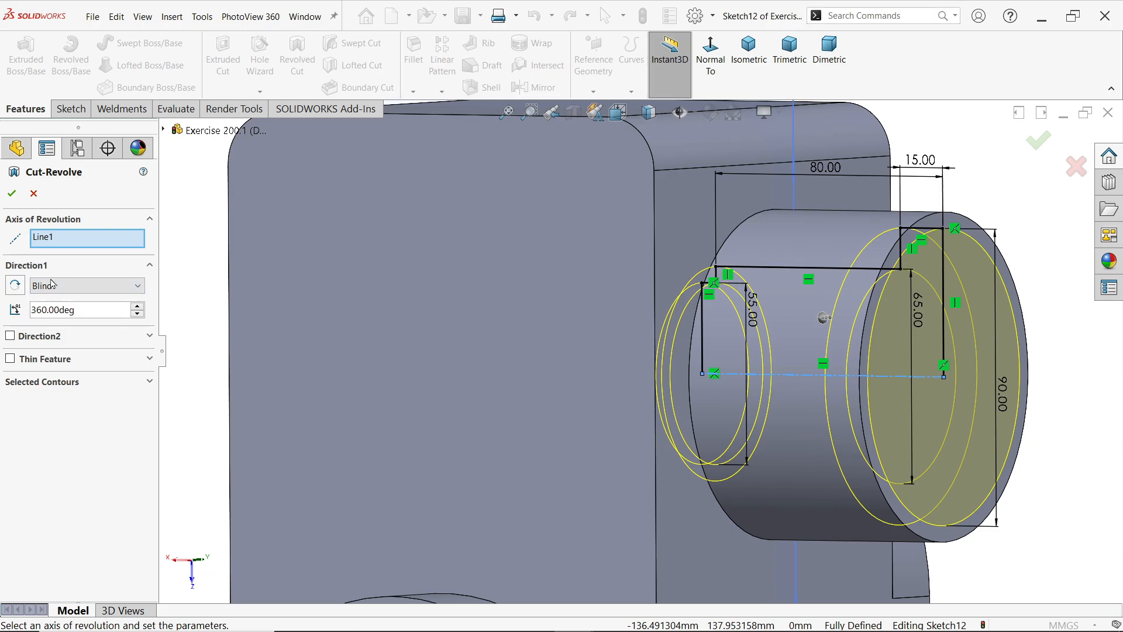
click(12, 193)
scroll(643, 351, down, 5)
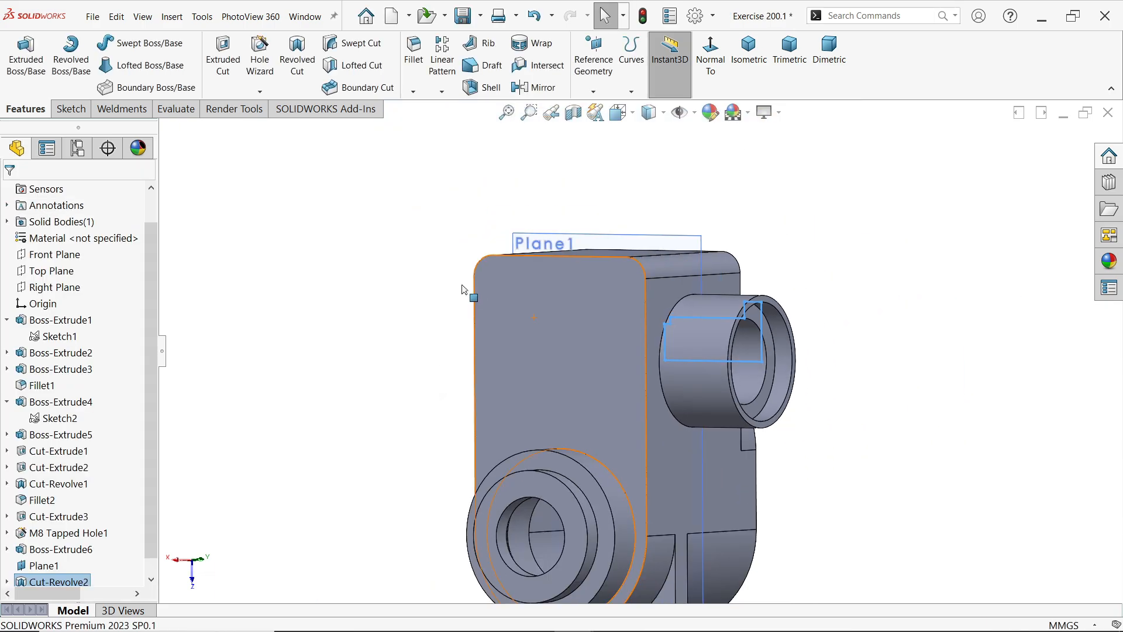
Inspect the side boss's stepped bore in a section view through Plane1, then restore the full model in isometric view.
middle_drag(895, 285, 966, 272)
click(595, 200)
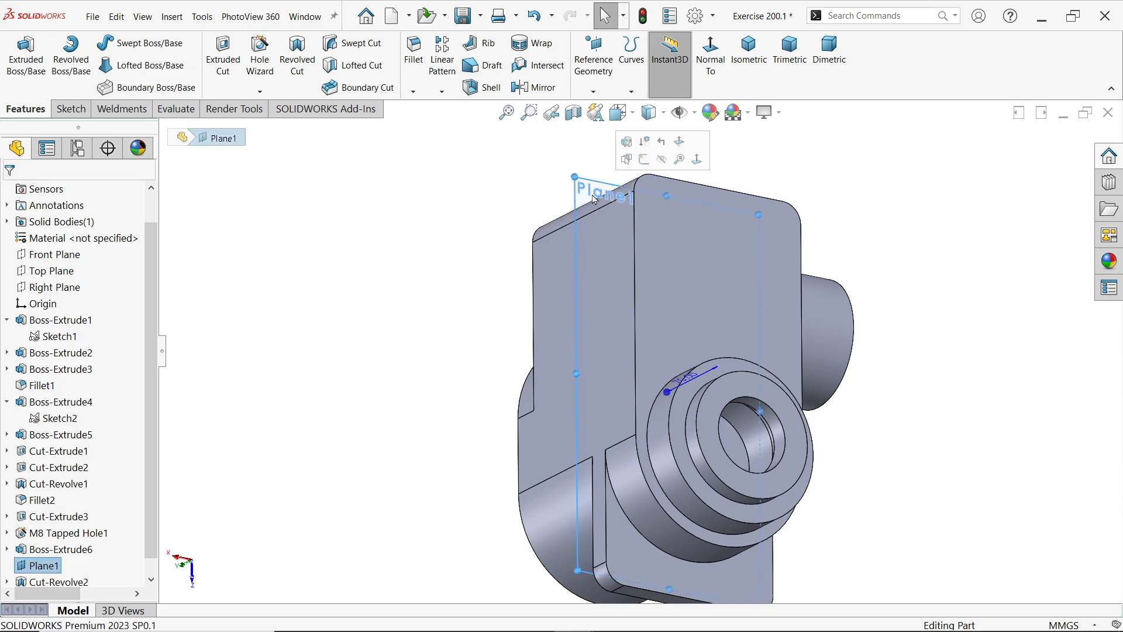
click(573, 112)
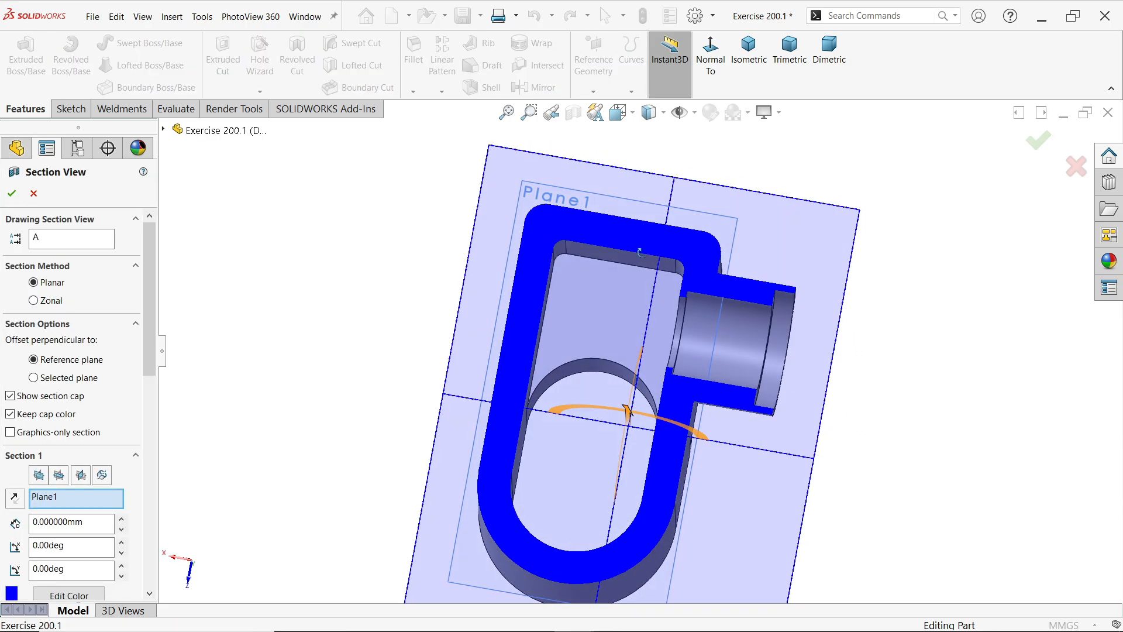
click(12, 193)
scroll(637, 331, down, 2)
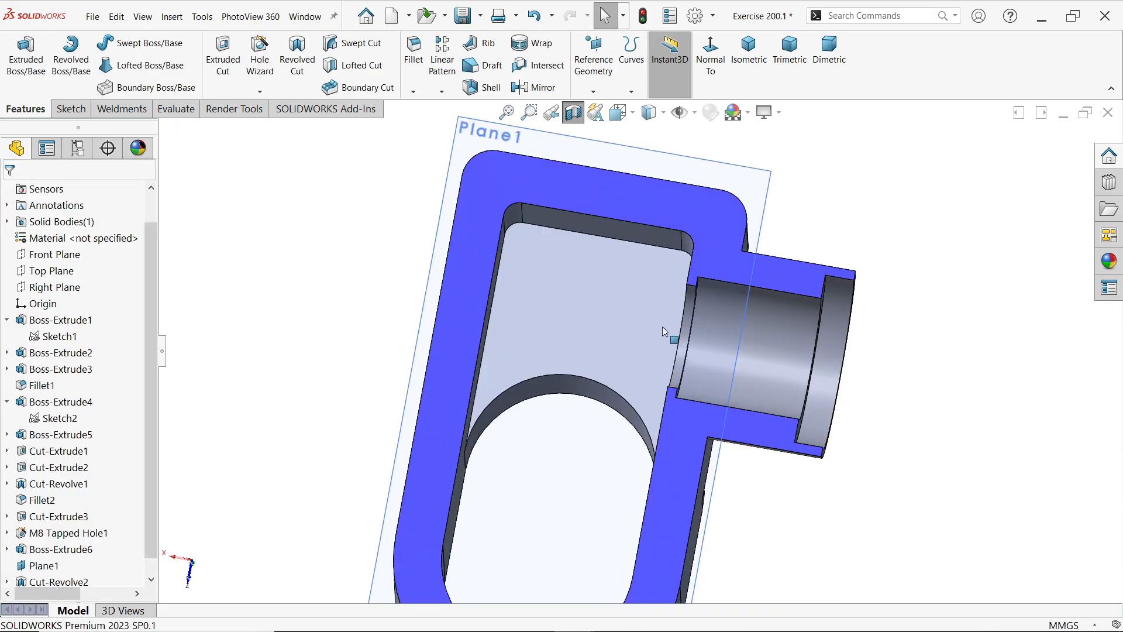
middle_drag(735, 344, 727, 319)
click(573, 112)
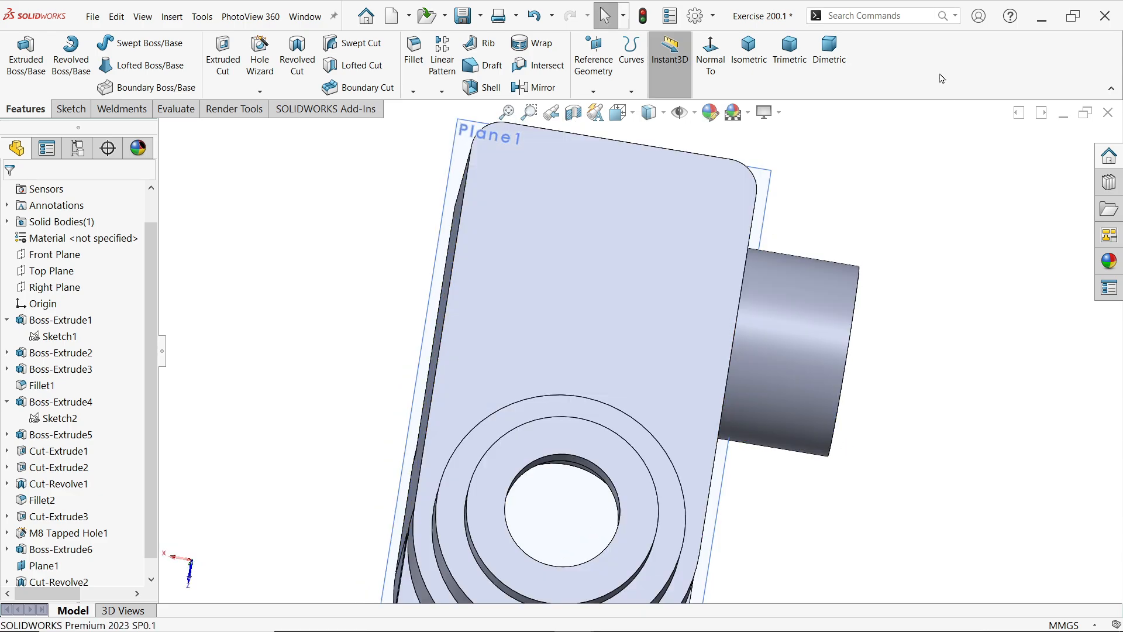
click(746, 61)
Switch to the EXERCISE 200.1 drawing and examine the side slot's dimensions and its location in section B-B, then return to the model.
key(alt+Tab)
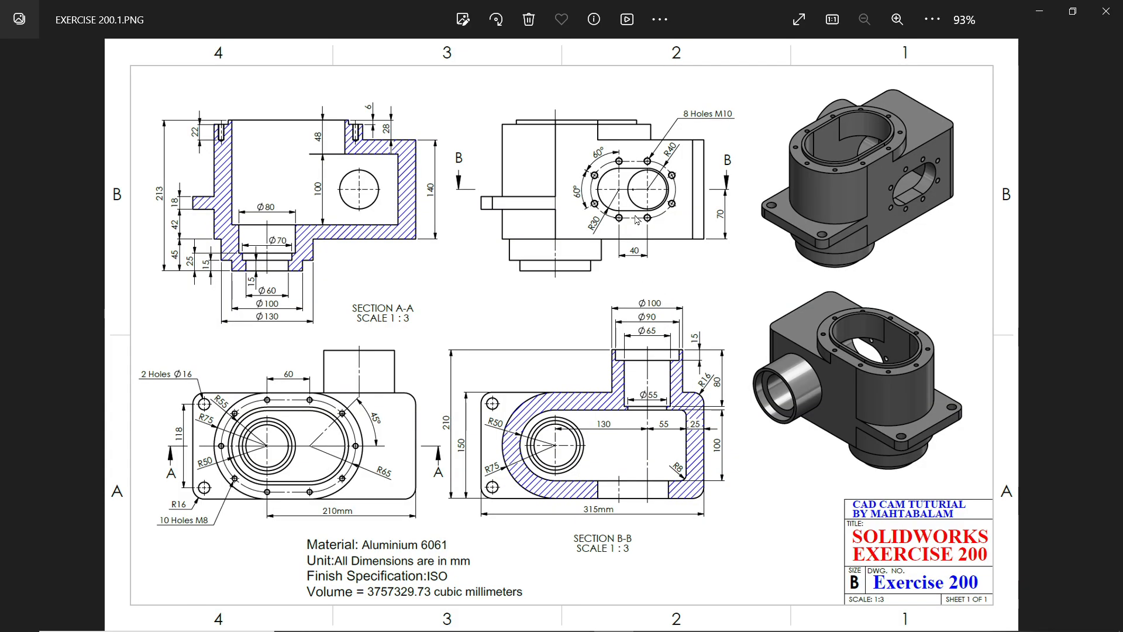
scroll(636, 212, up, 5)
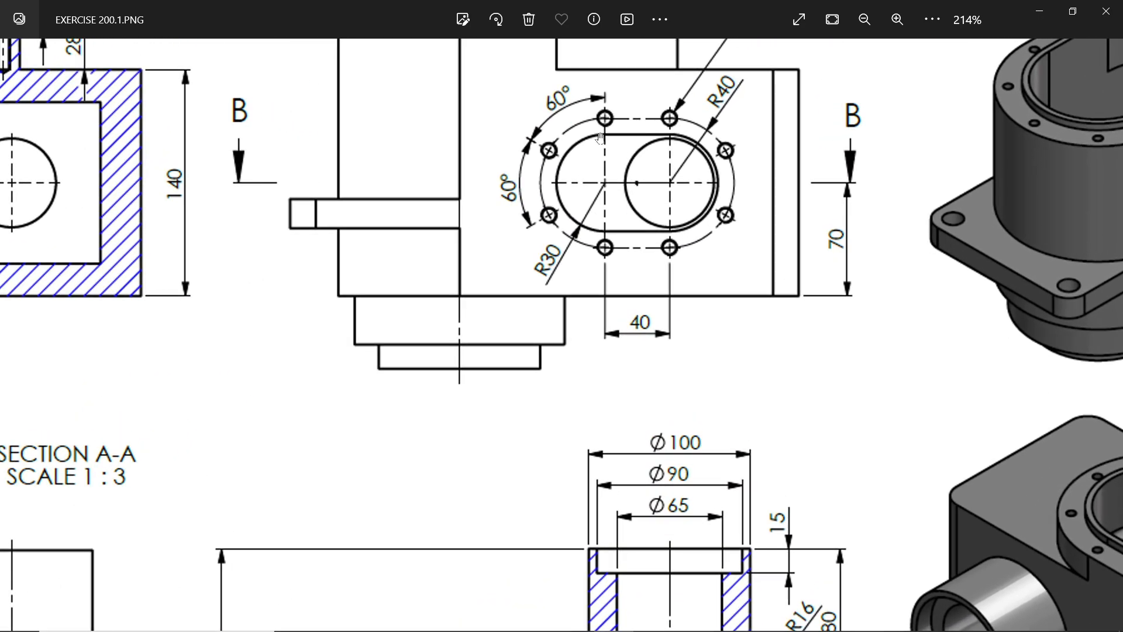
drag(625, 200, 632, 408)
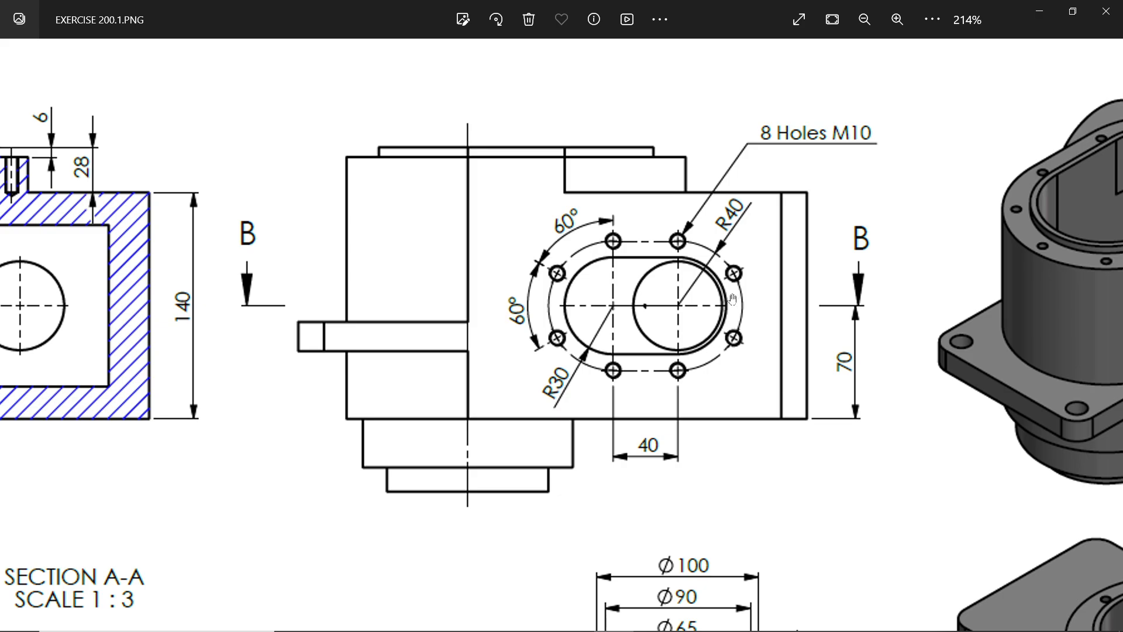
drag(687, 377, 684, 221)
drag(695, 400, 707, 193)
drag(707, 318, 700, 216)
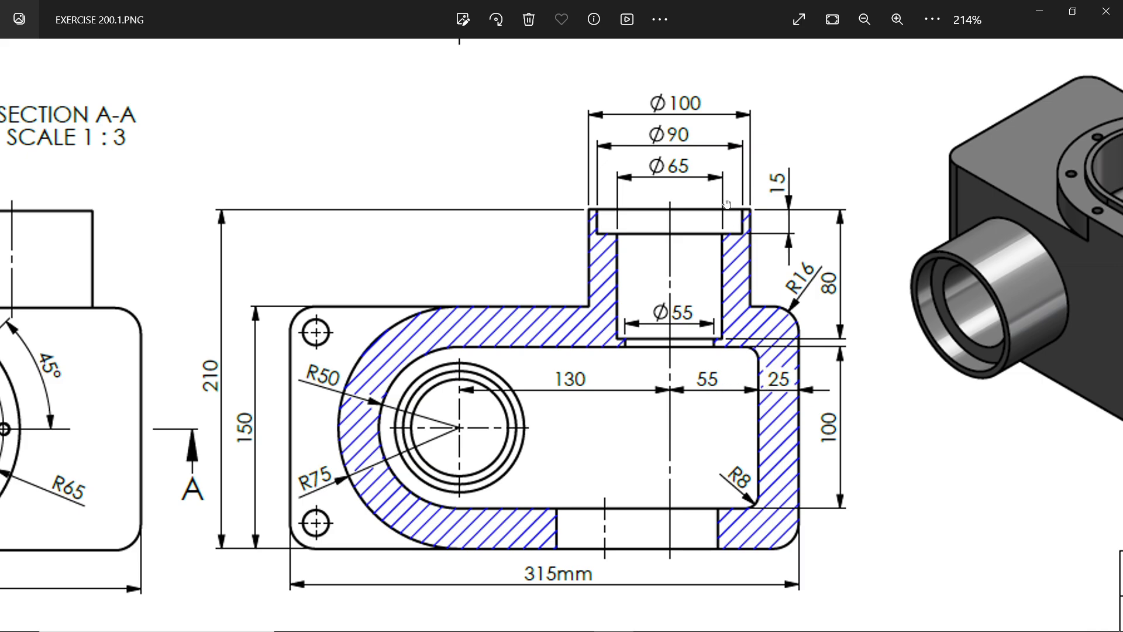
drag(726, 203, 726, 425)
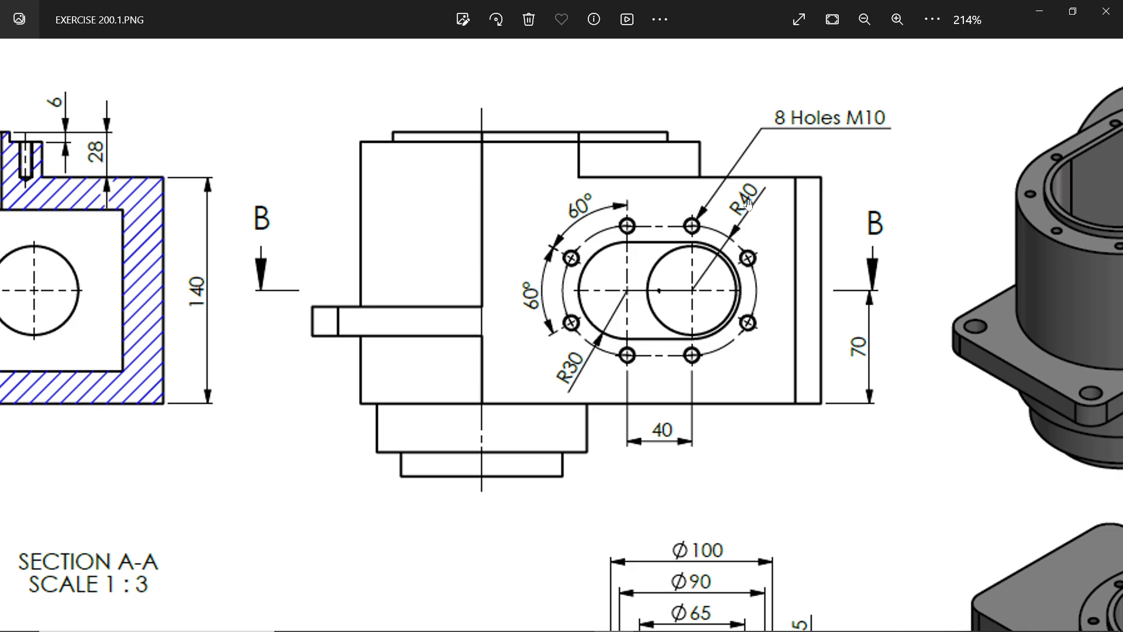
click(1040, 13)
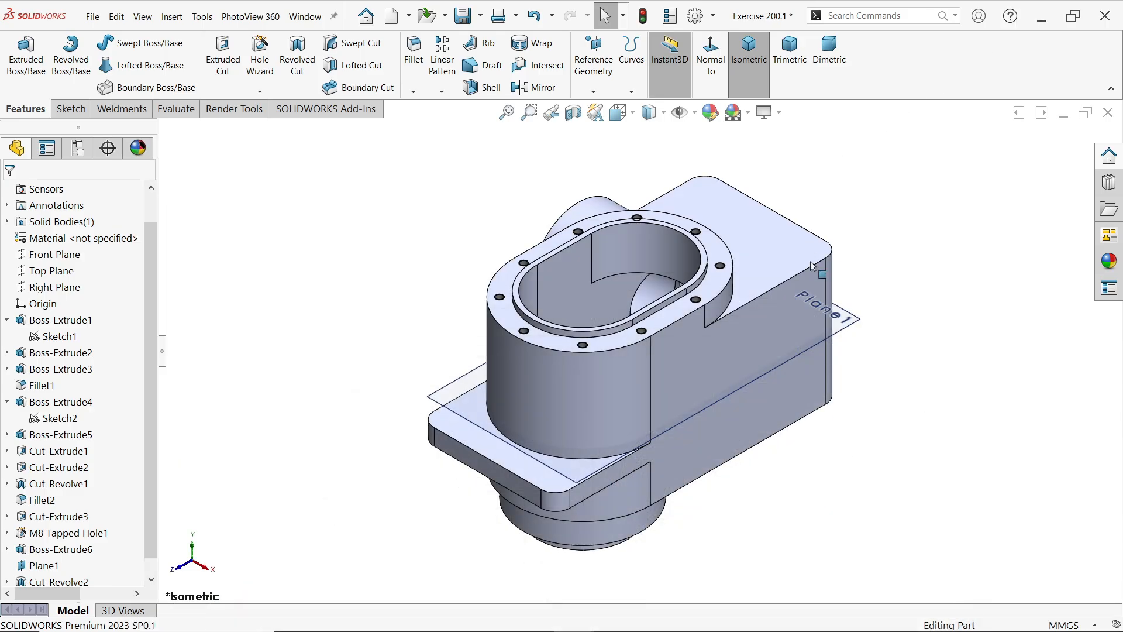
Hide Plane1 and start a sketch on the housing's flat side face opposite the side boss.
click(869, 325)
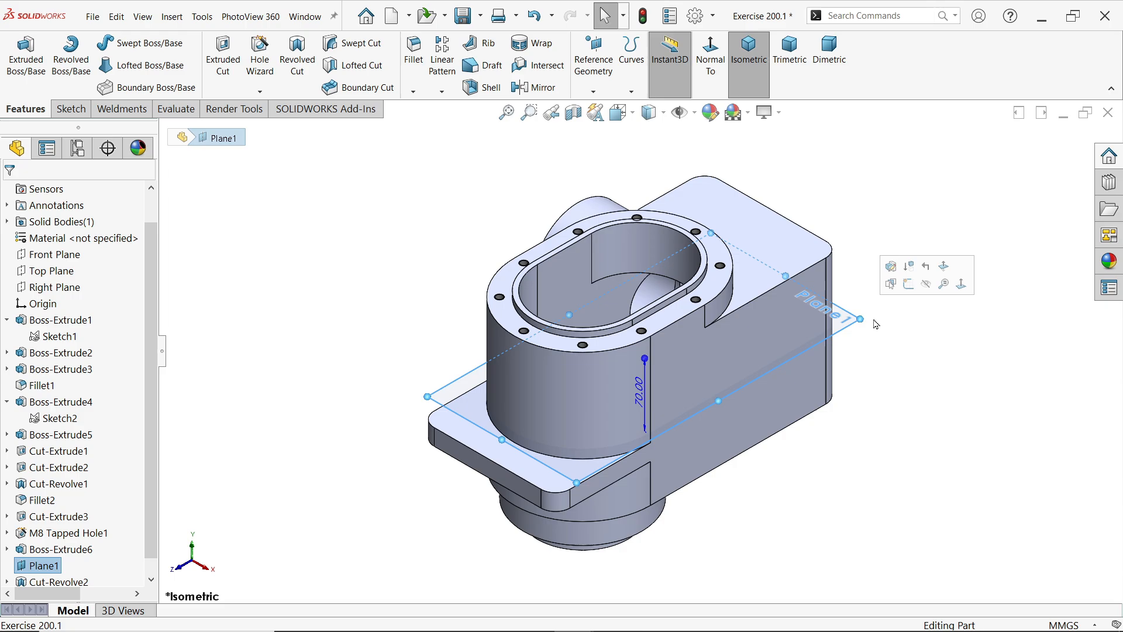
click(925, 284)
click(774, 357)
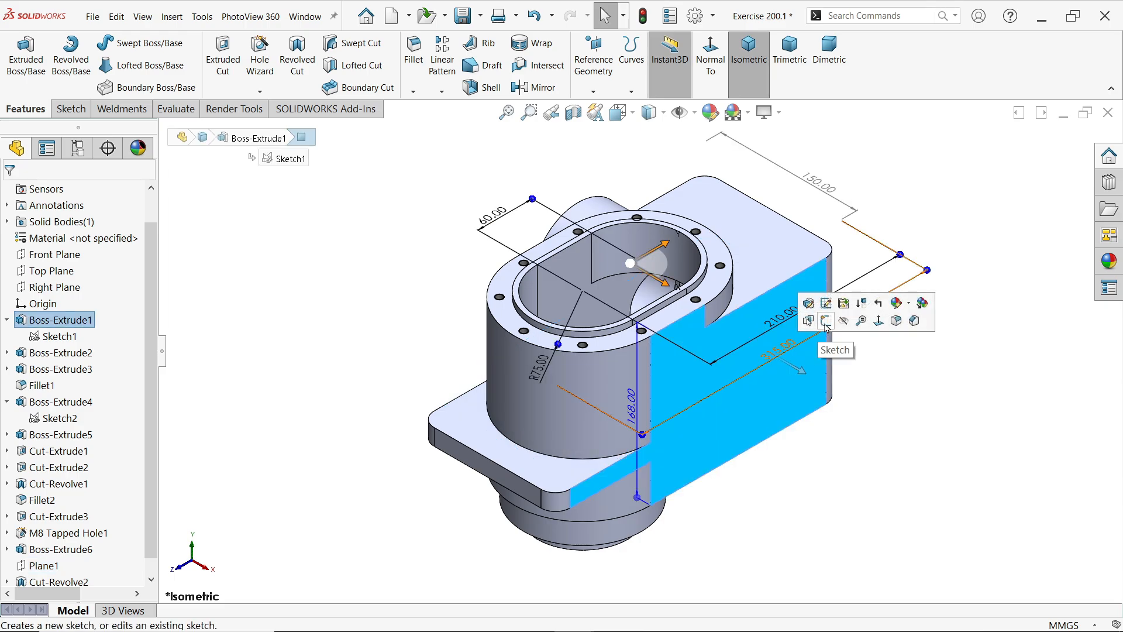
click(808, 320)
scroll(779, 367, down, 2)
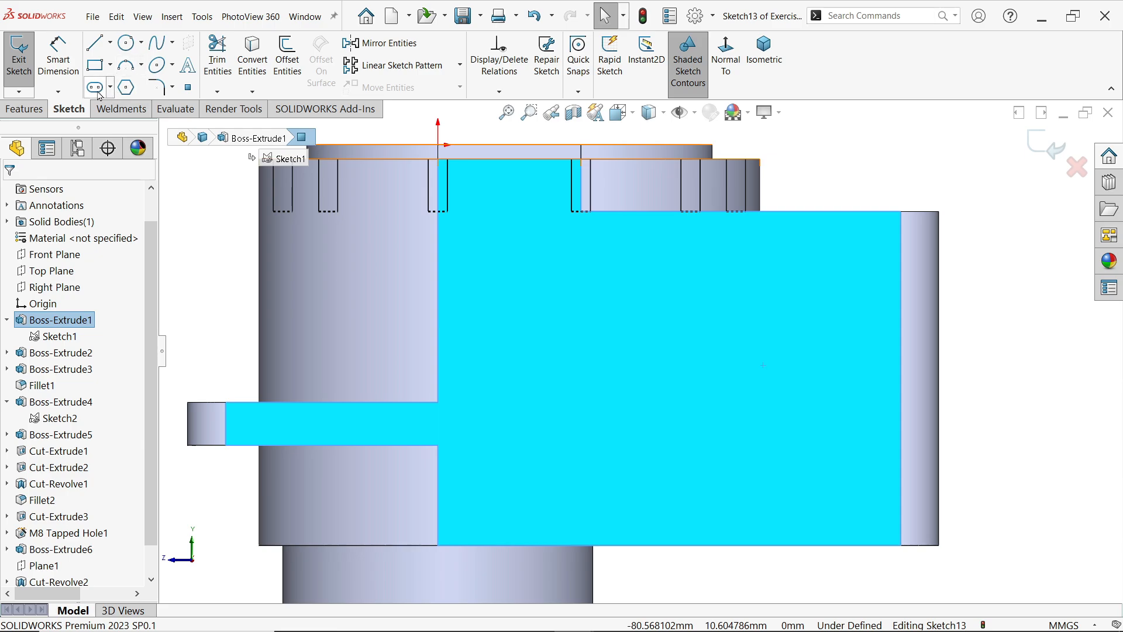
Sketch a horizontal straight slot on the side face, about 51.5 mm between arc centers and about 50.5 mm wide.
click(699, 427)
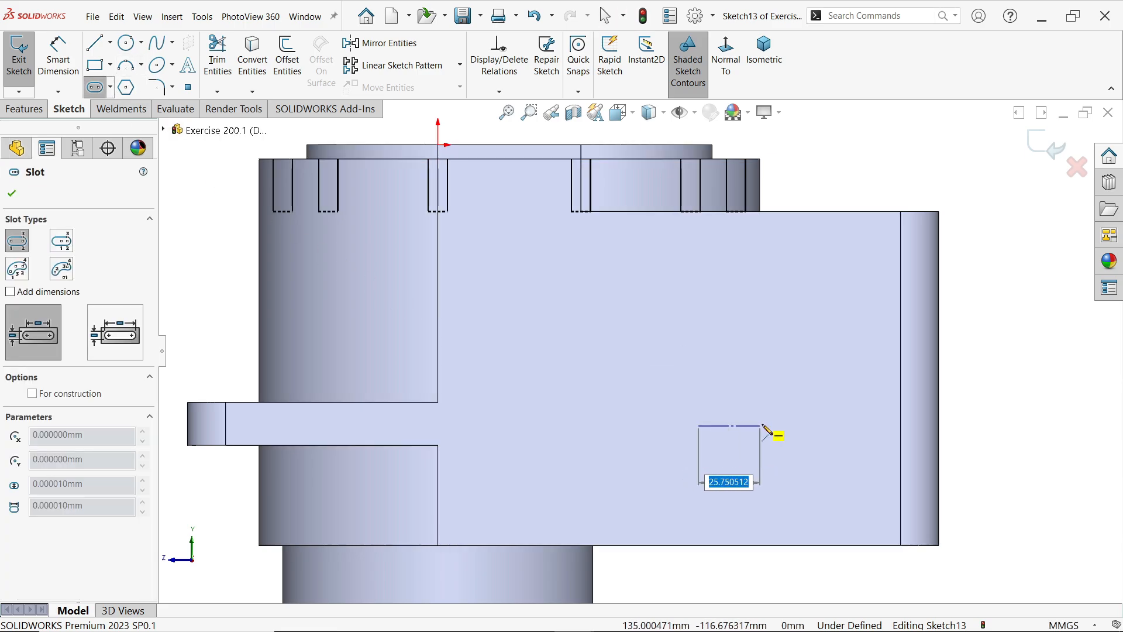
click(822, 426)
click(882, 426)
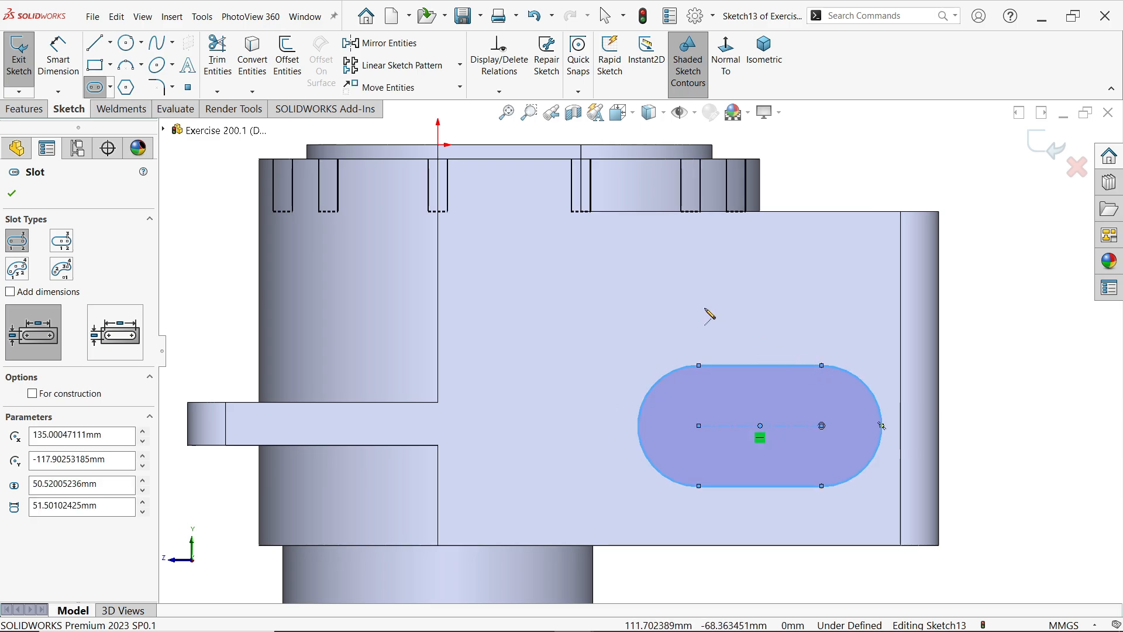
Dimension the slot's end arc with a 30 mm radius.
click(59, 55)
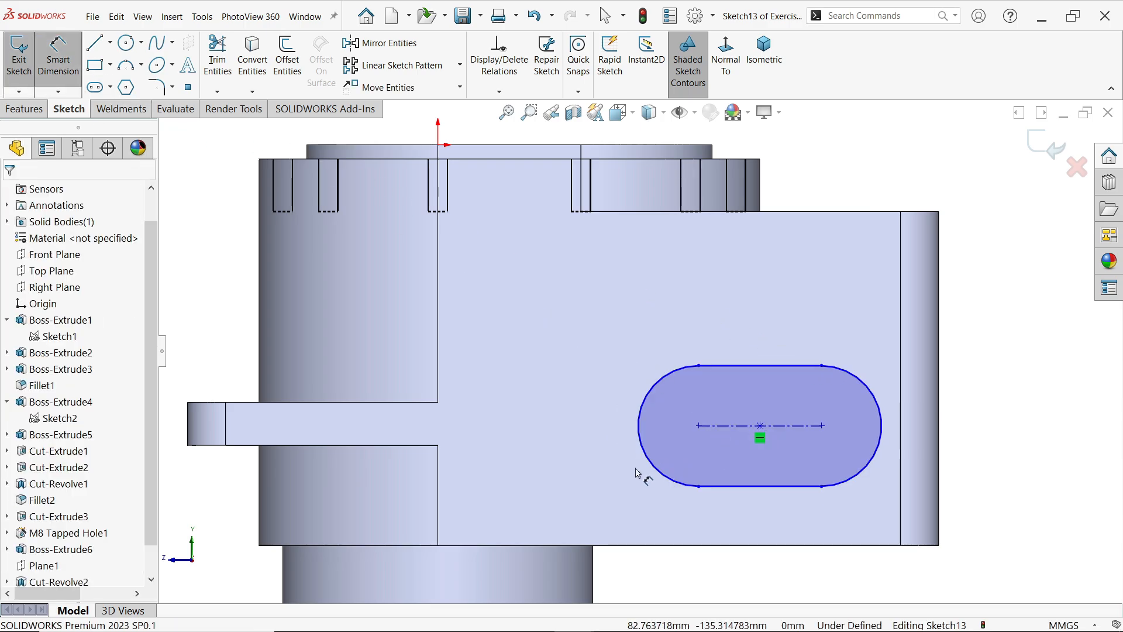
click(659, 472)
click(579, 409)
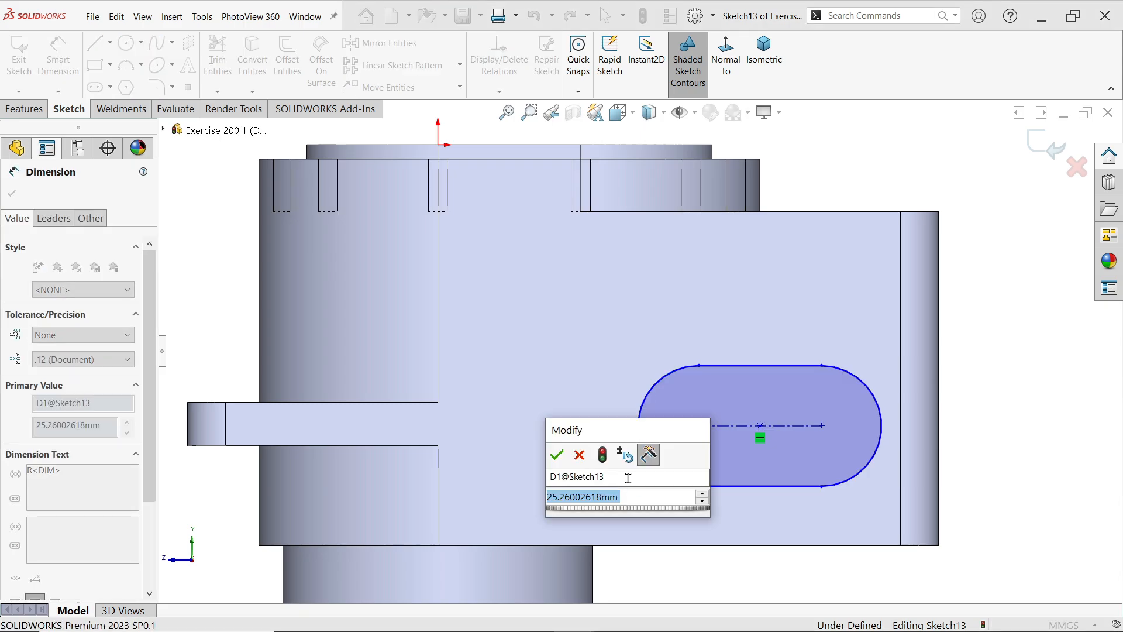
text(30)
click(555, 456)
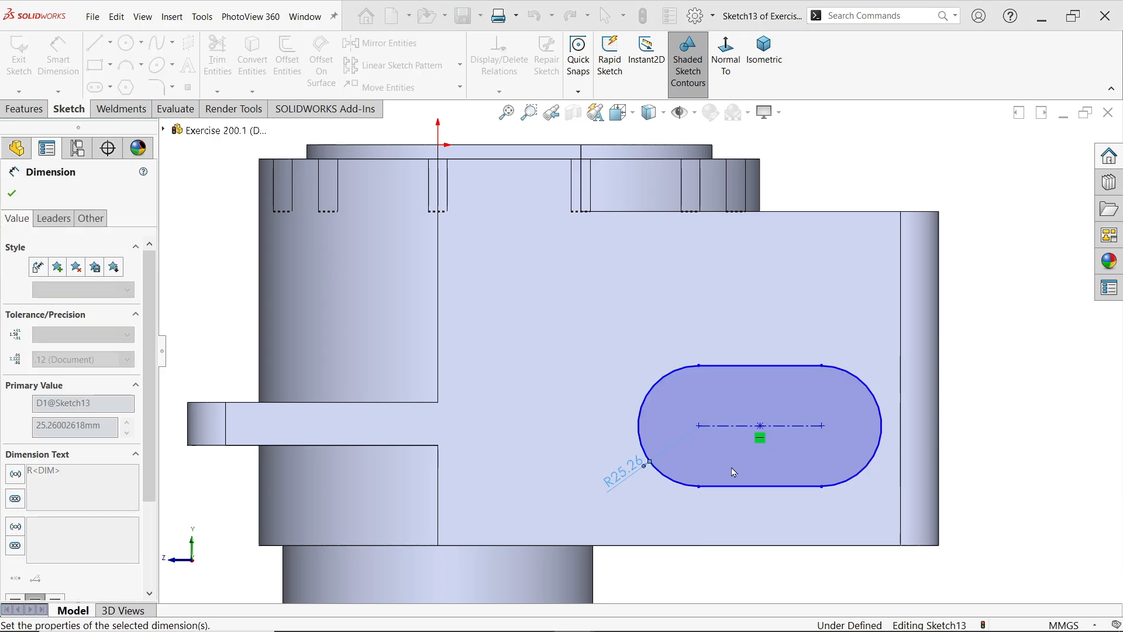
Dimension the slot's center height as 70 mm from the housing's bottom edge.
click(823, 443)
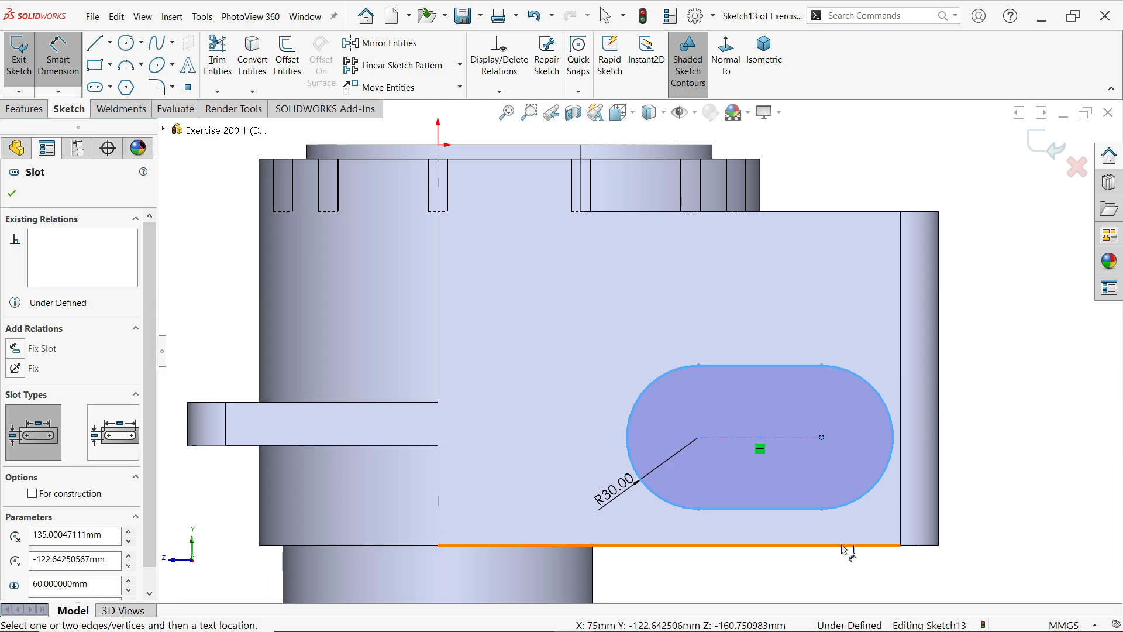
click(848, 545)
click(953, 481)
text(7)
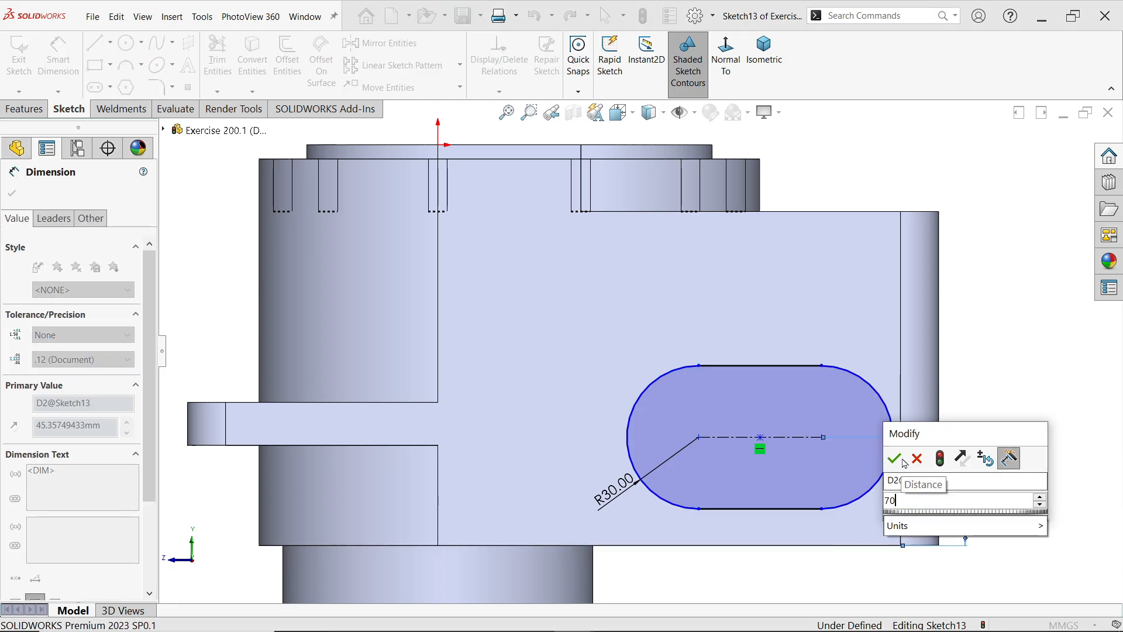
text(0)
click(894, 458)
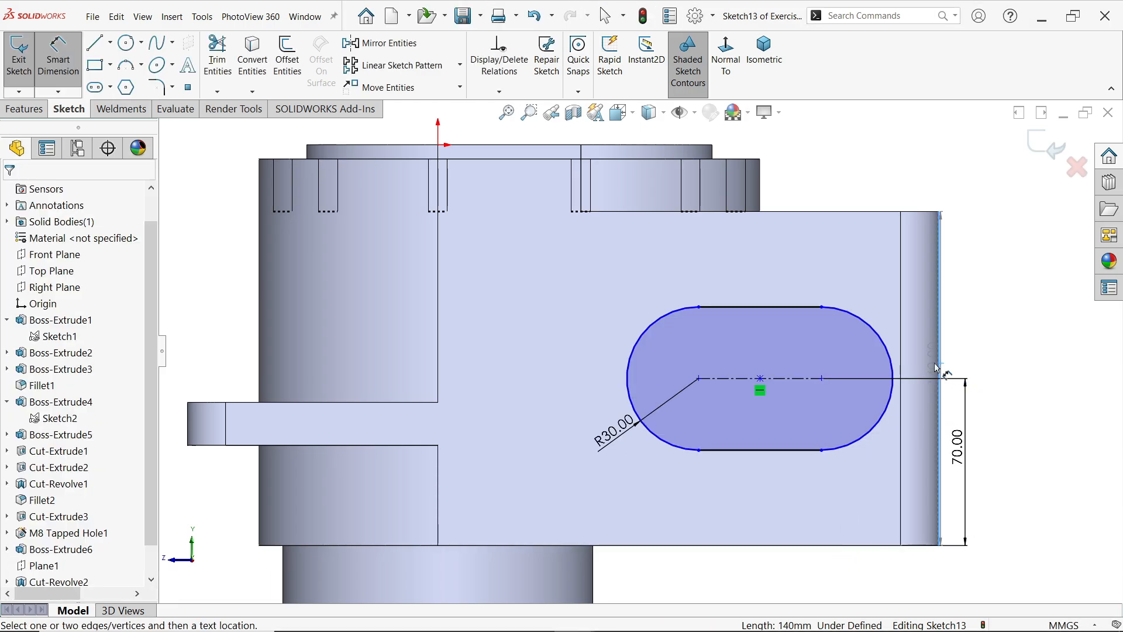
Dimension the slot's nearer arc center from the housing's outer end edge as 55+25 mm.
click(936, 367)
click(821, 379)
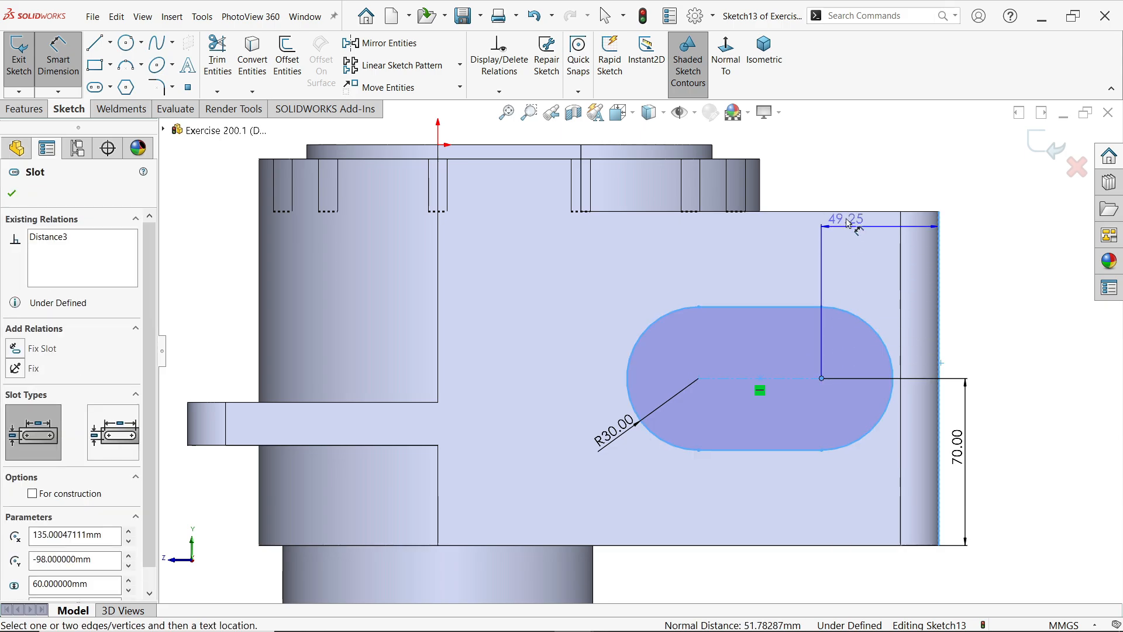
click(866, 187)
text(55+25)
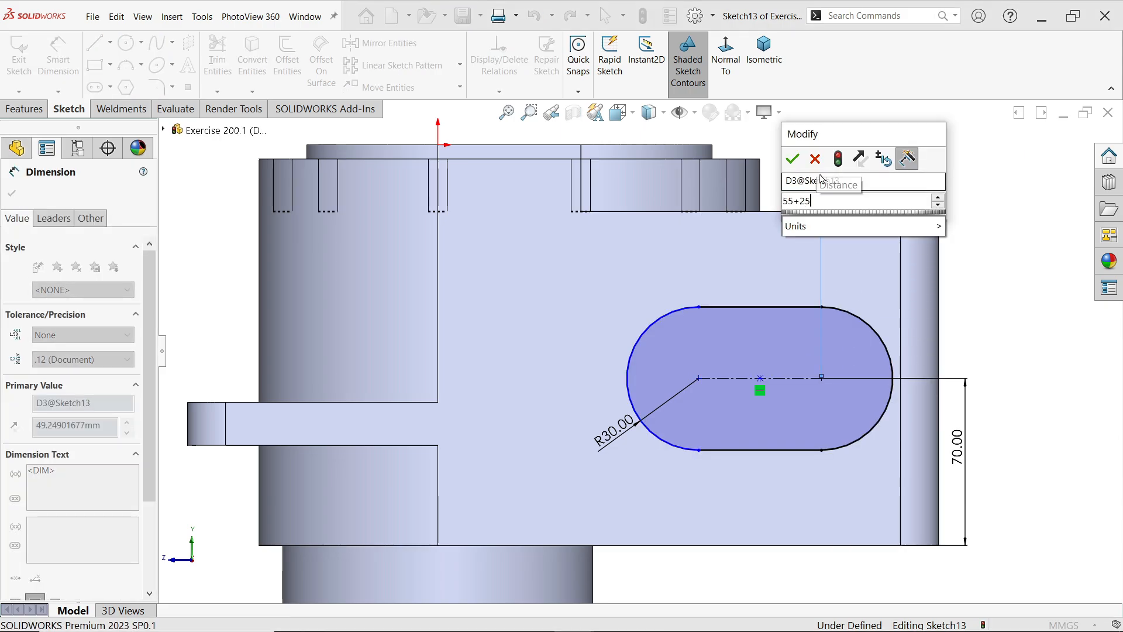
click(792, 159)
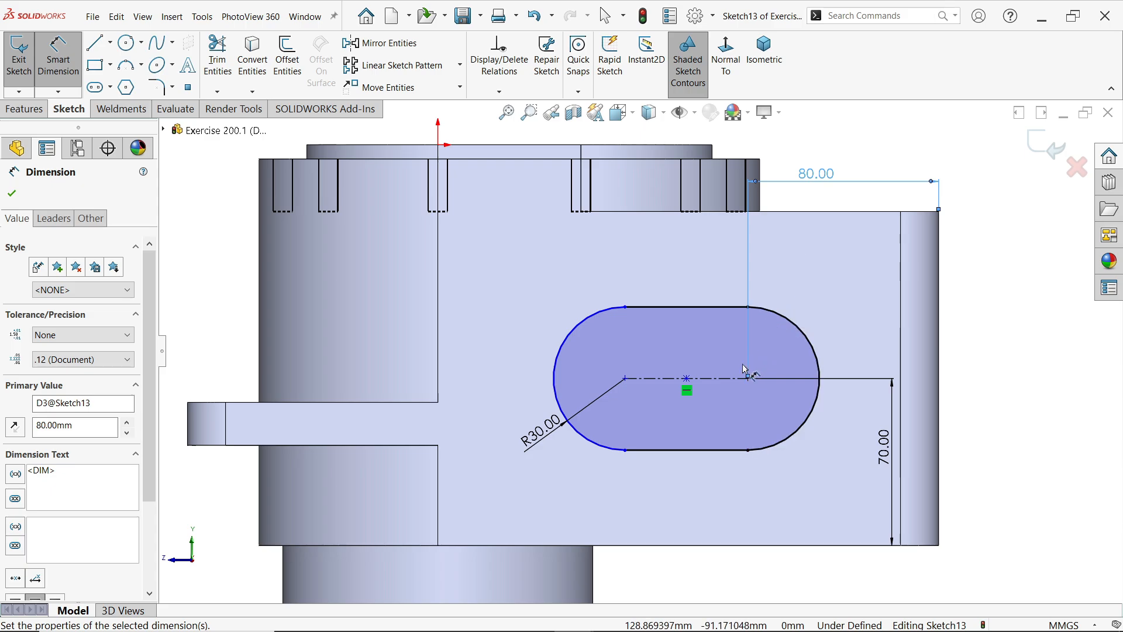
Set the distance between the slot's arc centers to 40 mm.
click(719, 384)
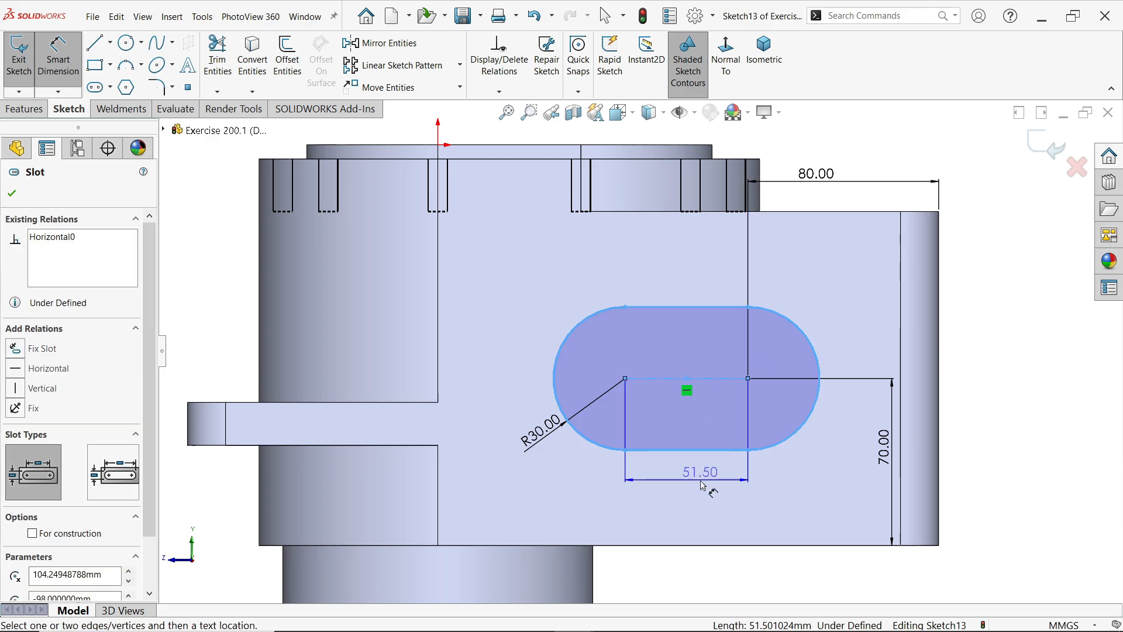
click(705, 486)
text(40)
click(632, 455)
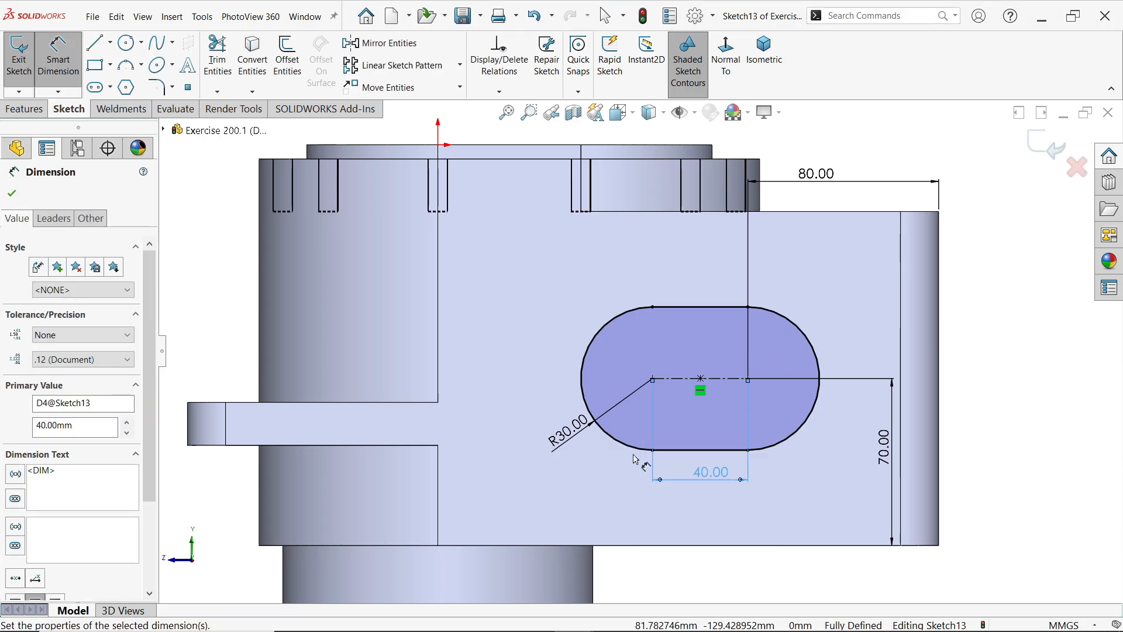
Cut the slot sketch into the housing's side wall with an Extruded Cut using the Up To Next end condition.
click(38, 110)
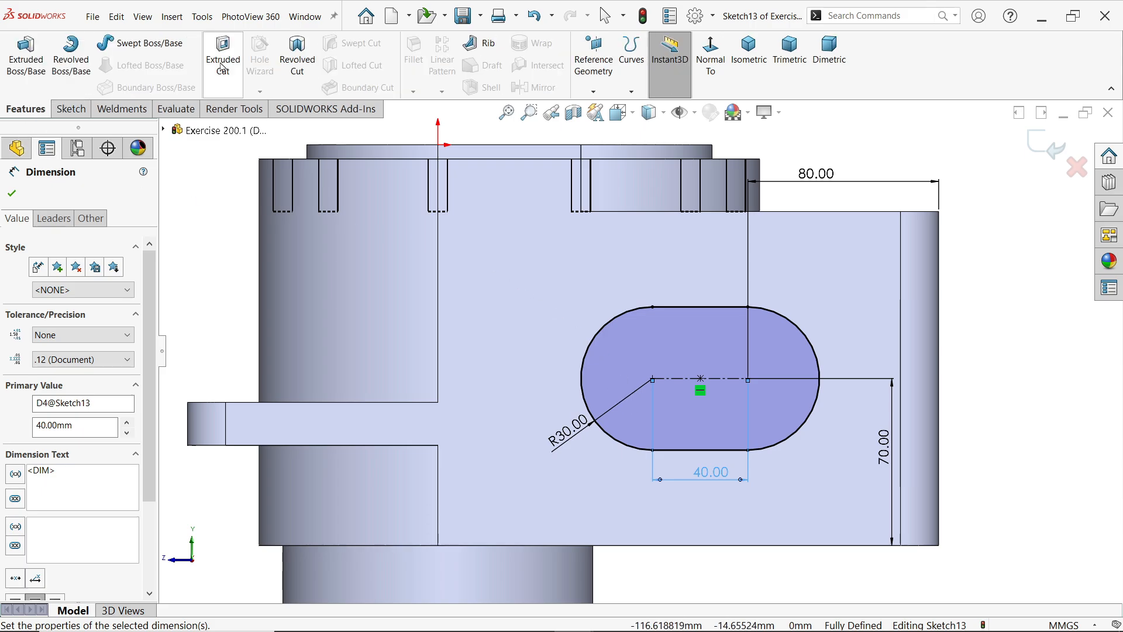
click(222, 62)
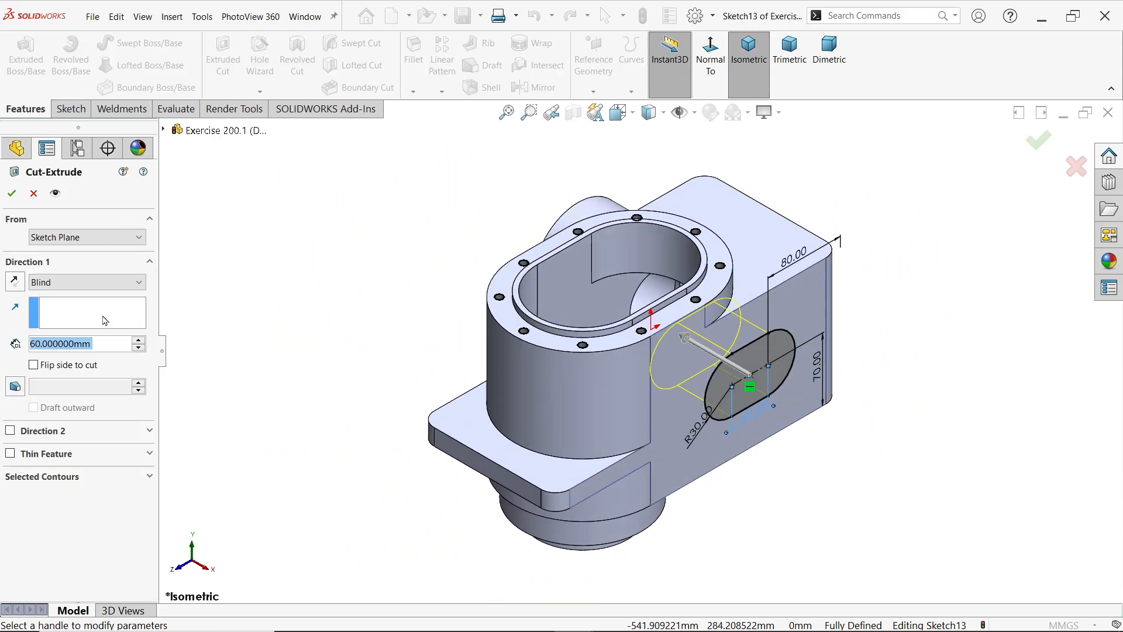
click(78, 283)
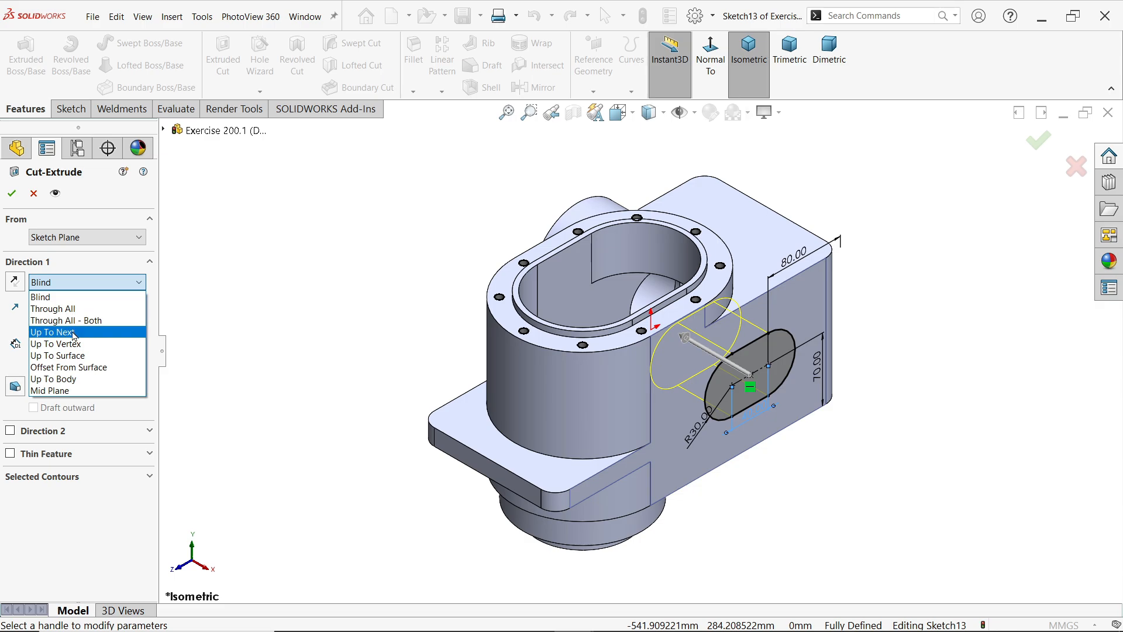
click(75, 336)
scroll(778, 310, down, 3)
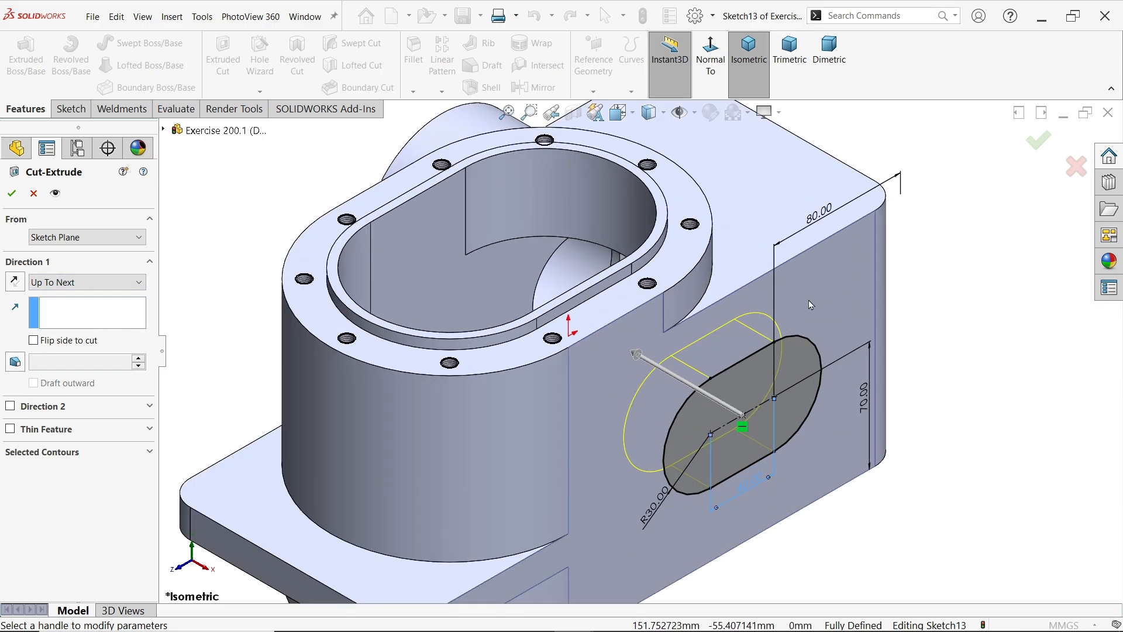
middle_drag(804, 302, 845, 321)
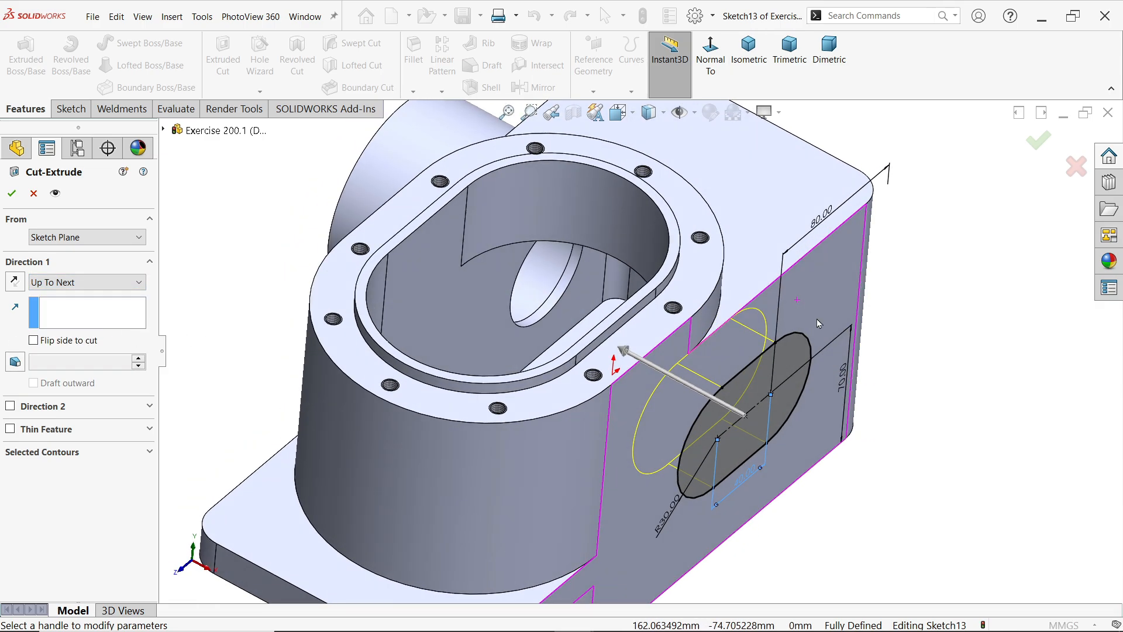
click(12, 193)
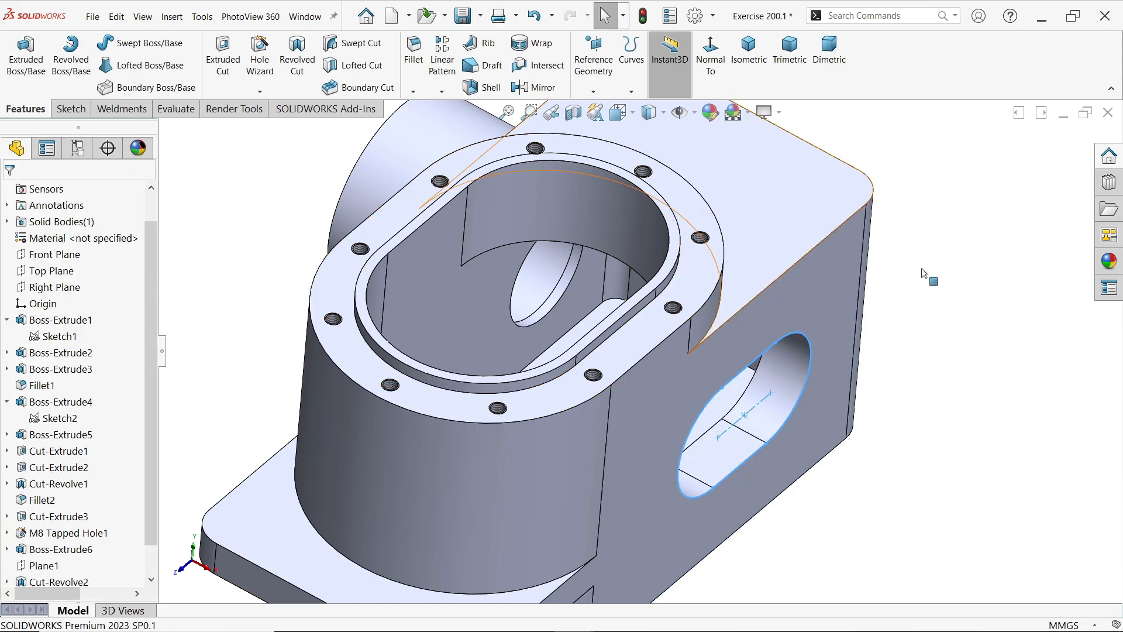
Sketch a straight slot about 70 mm wide on the side wall's face, around the slot opening and sharing its arc centers.
scroll(730, 430, down, 2)
middle_drag(730, 430, 705, 417)
click(705, 416)
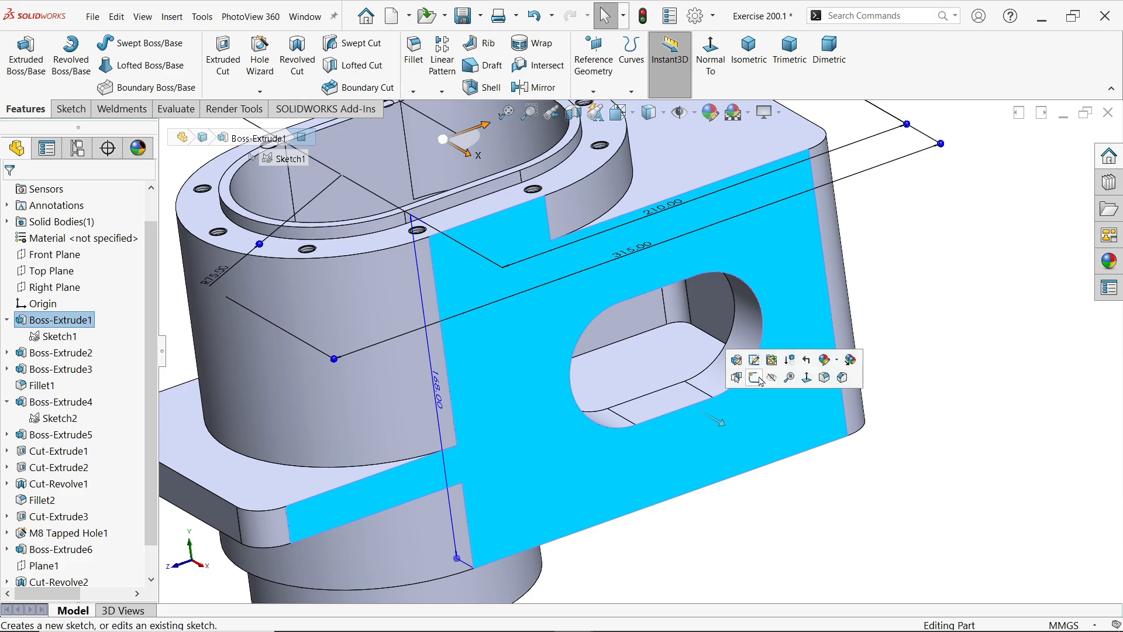
click(759, 379)
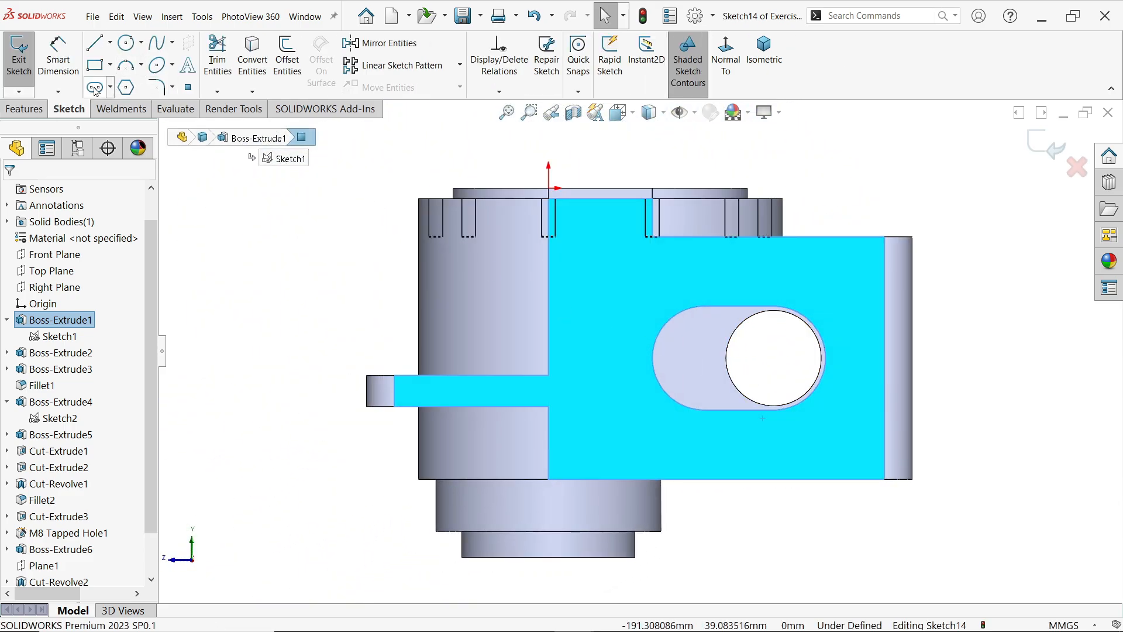
click(95, 89)
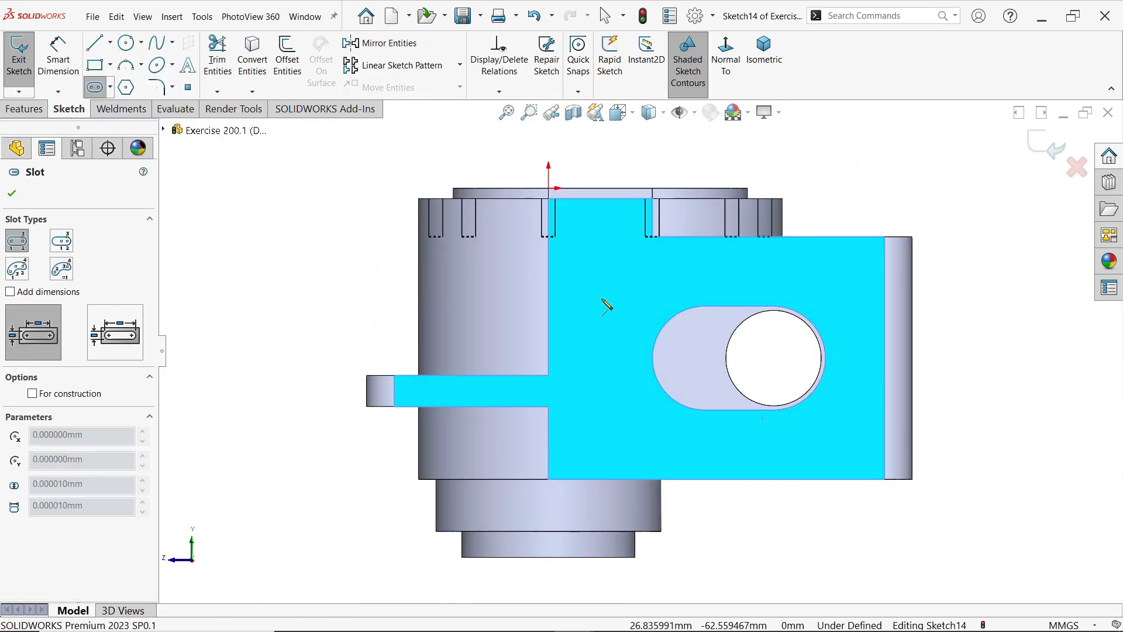
scroll(696, 376, down, 3)
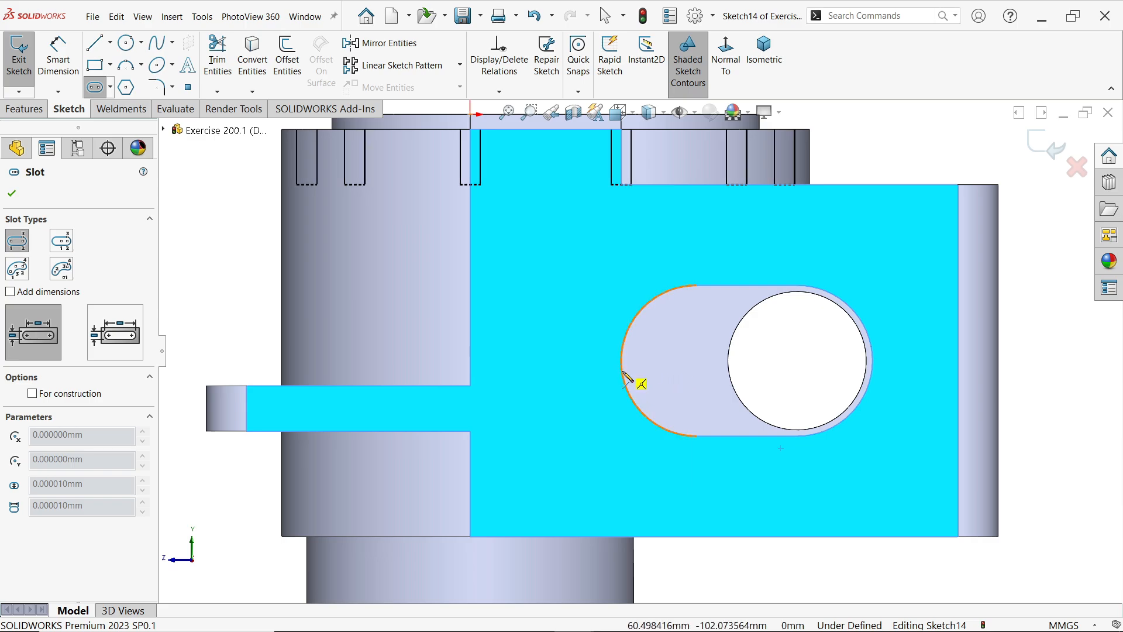
click(697, 361)
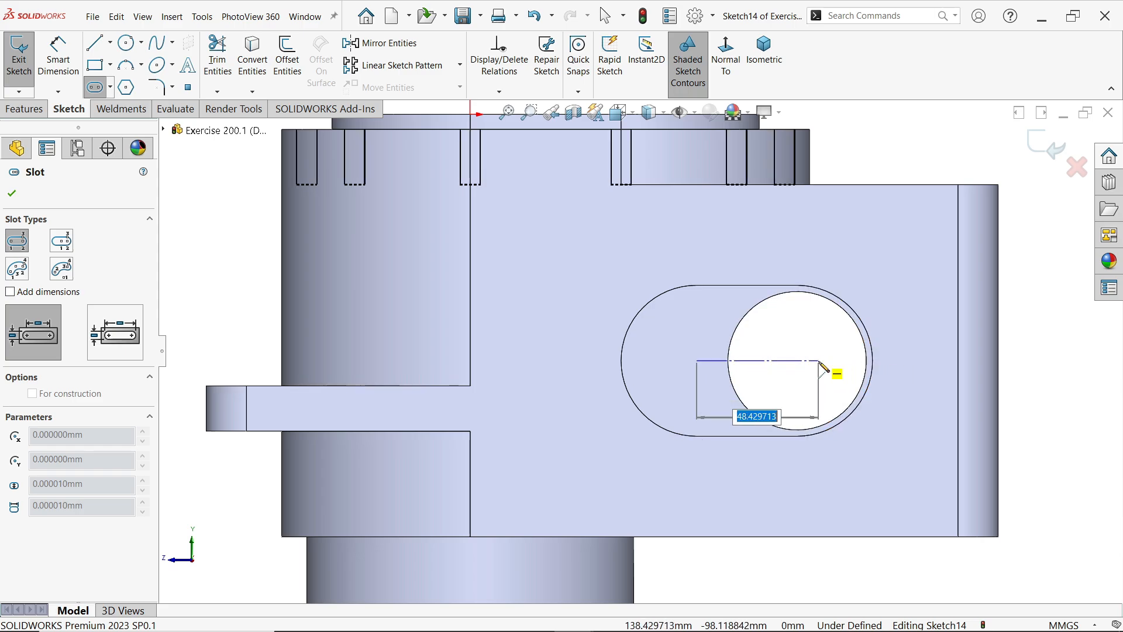
click(798, 362)
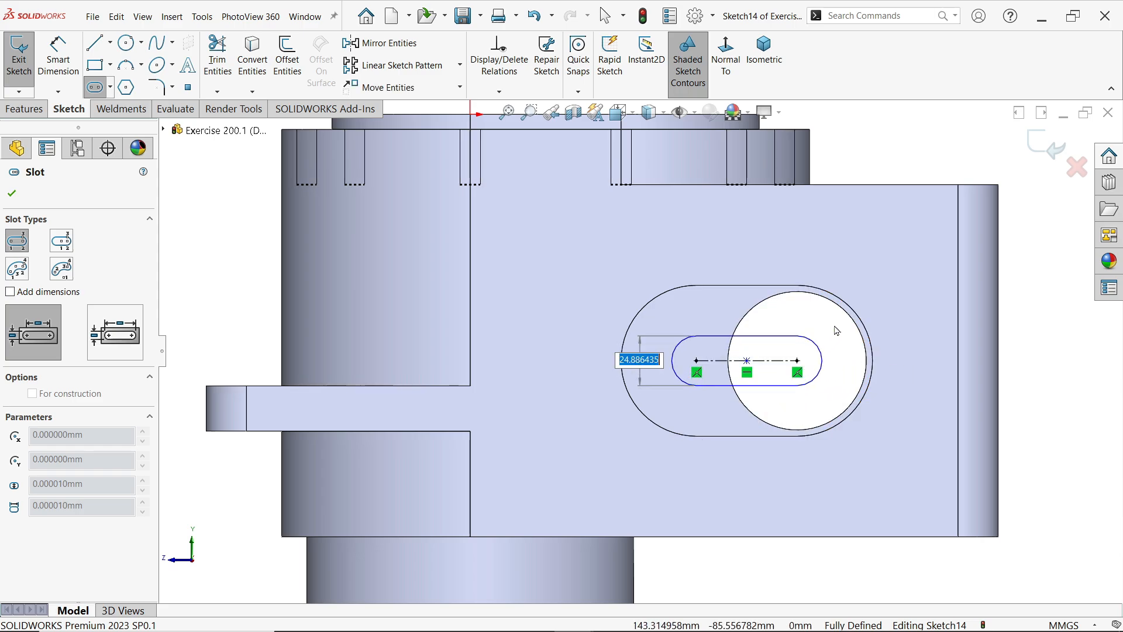
click(896, 270)
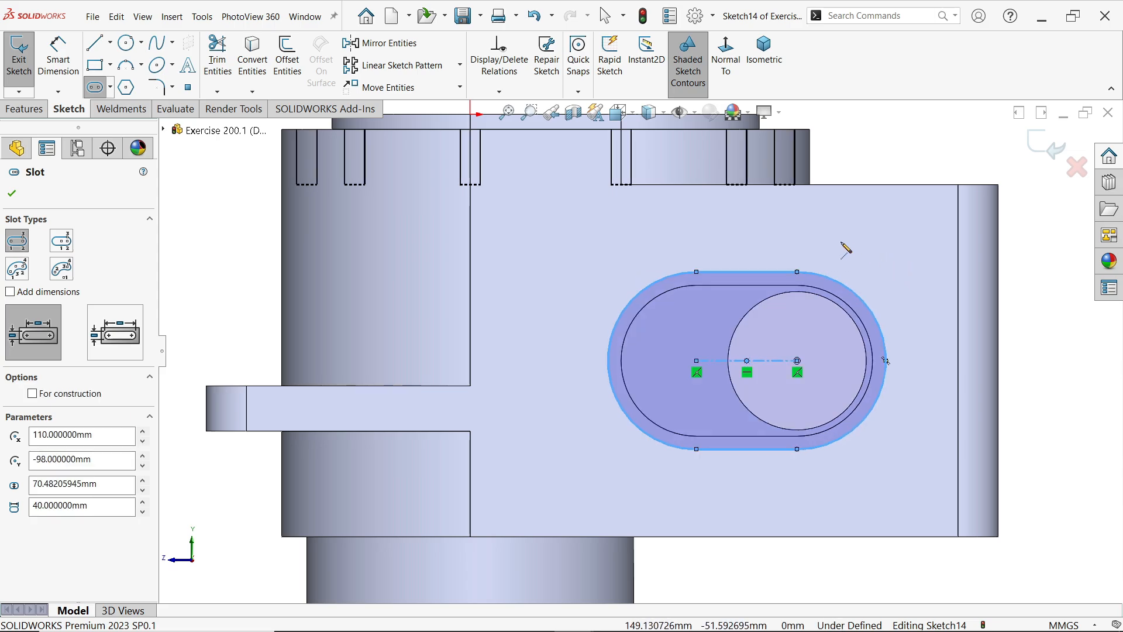
key(Escape)
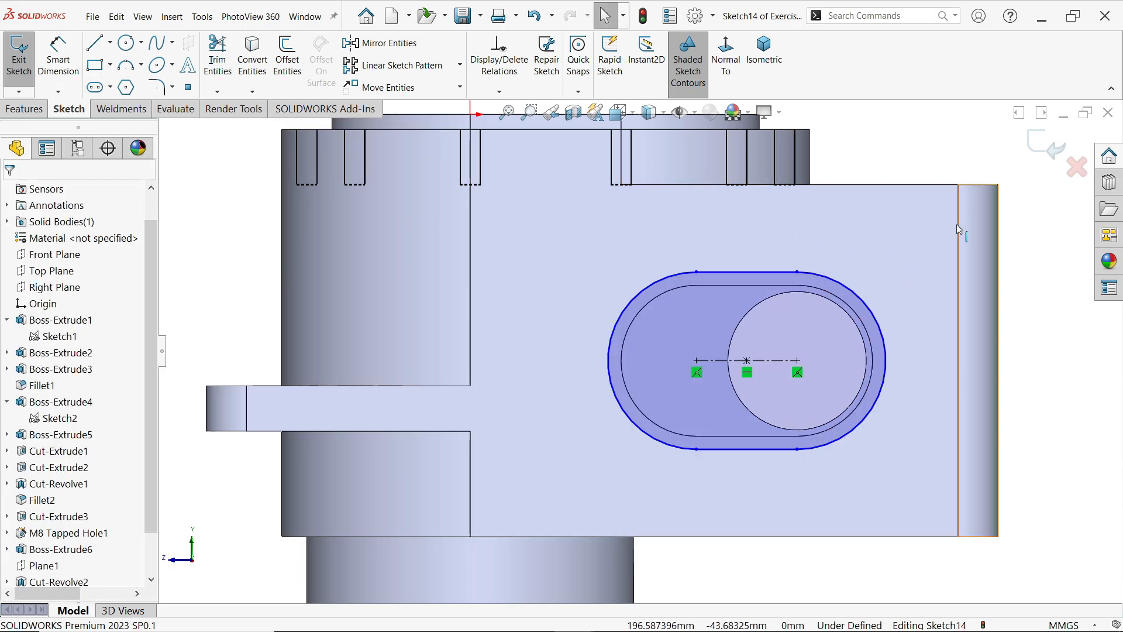
Convert the new outer slot to construction geometry and dimension its end arc with a 40 mm radius.
drag(907, 230, 589, 471)
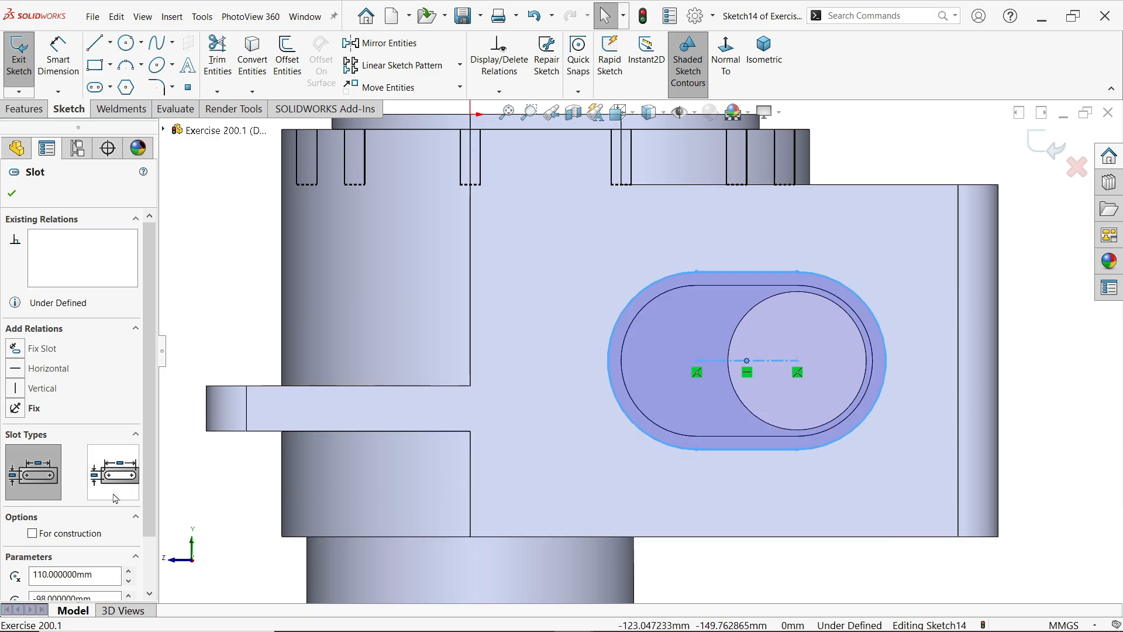
click(57, 541)
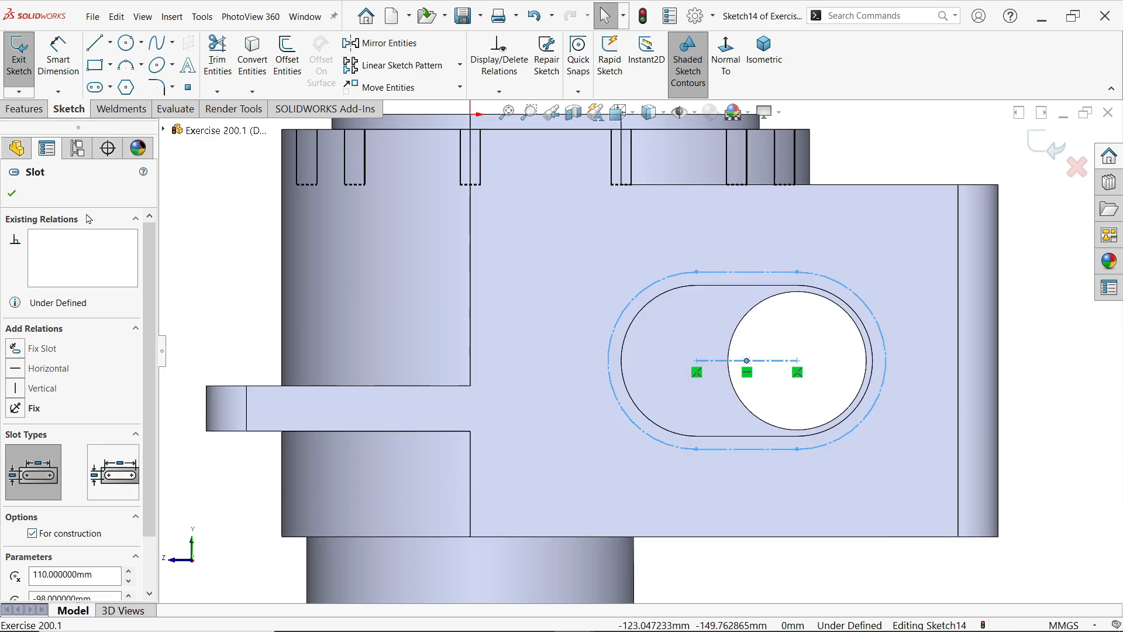
click(59, 56)
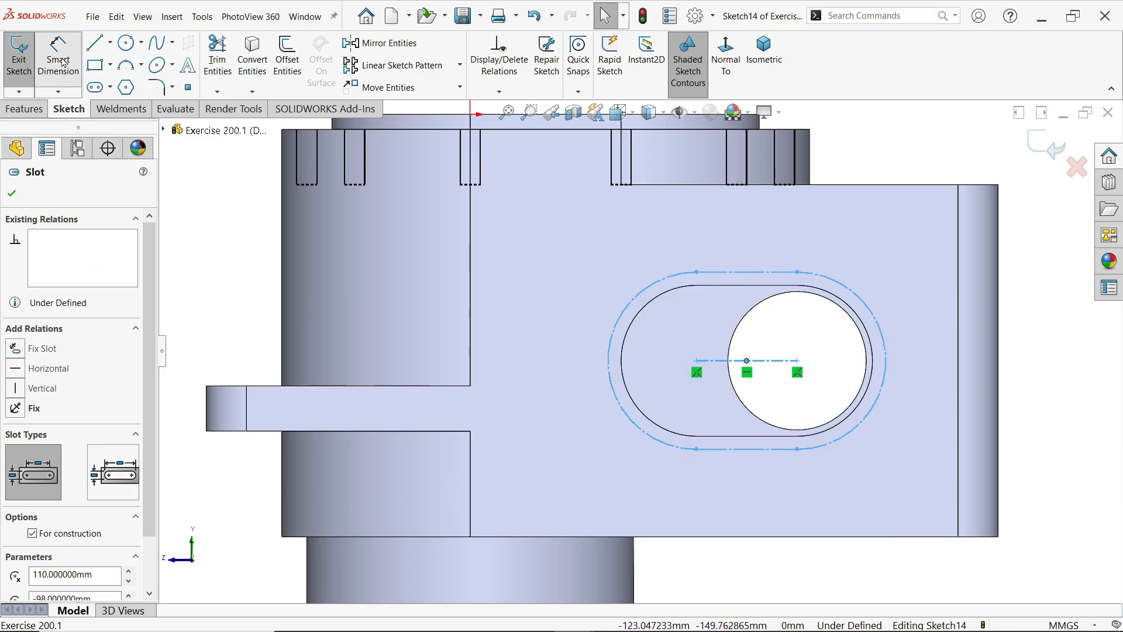
click(872, 316)
click(926, 272)
text(40)
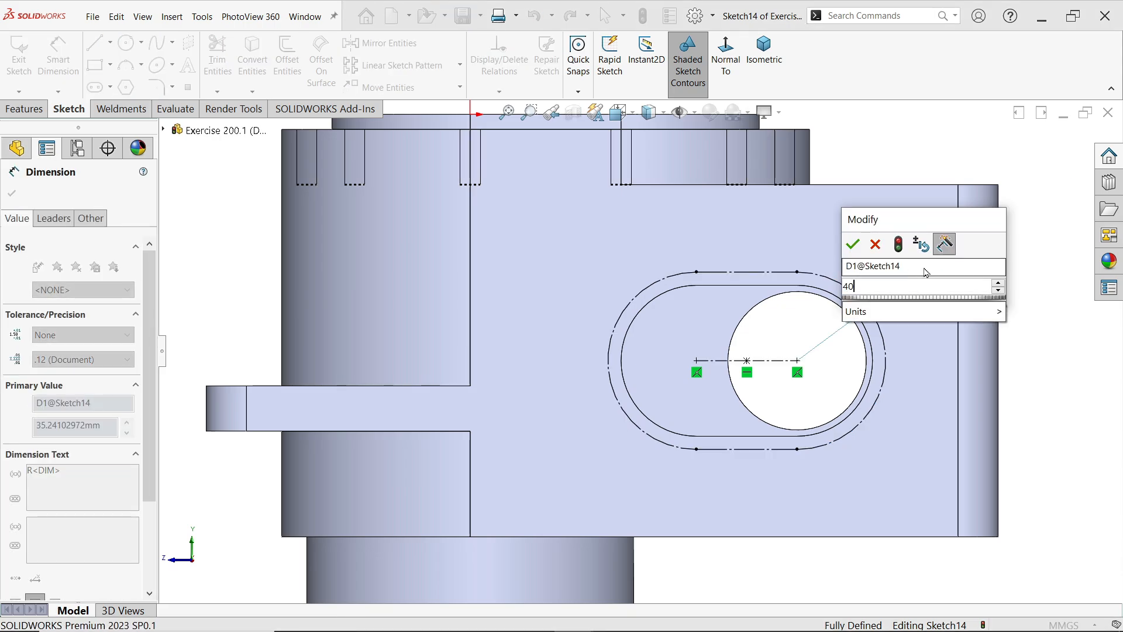
click(854, 244)
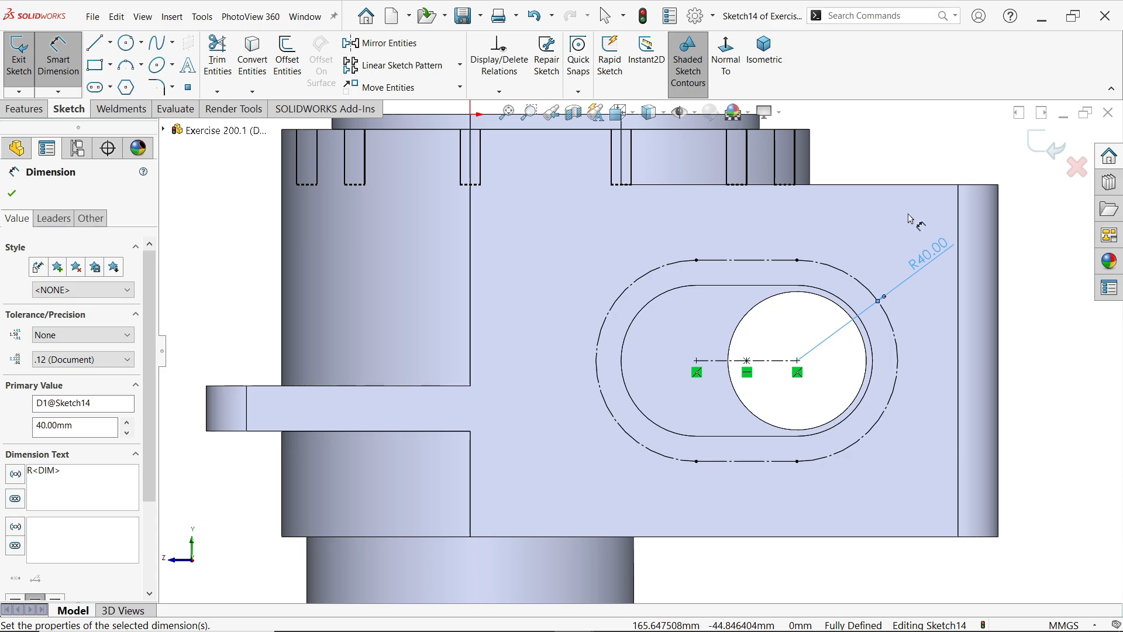
Draw centerlines from the construction slot's upper tangent point down to its arc center and from there diagonally up to the end arc.
click(110, 44)
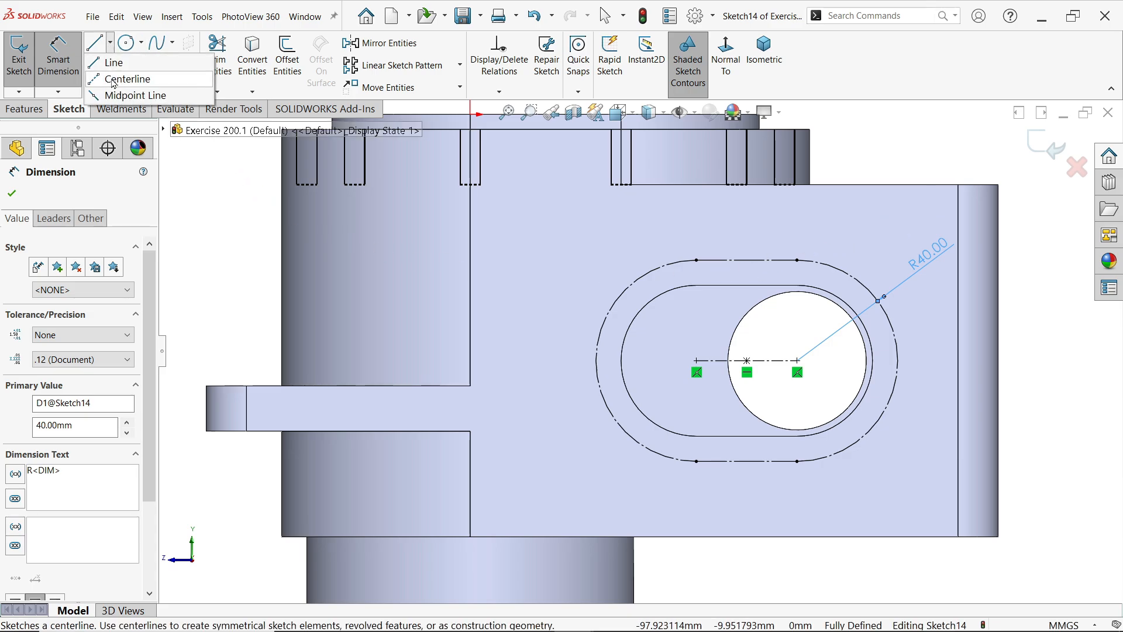
click(114, 84)
scroll(680, 332, down, 3)
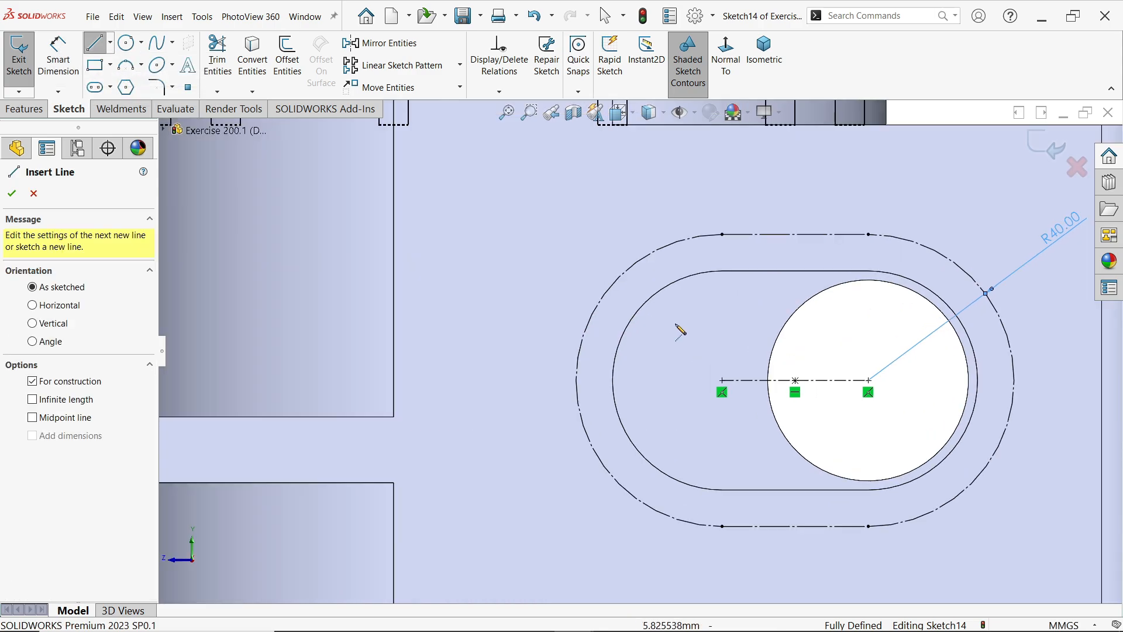
click(722, 234)
click(722, 380)
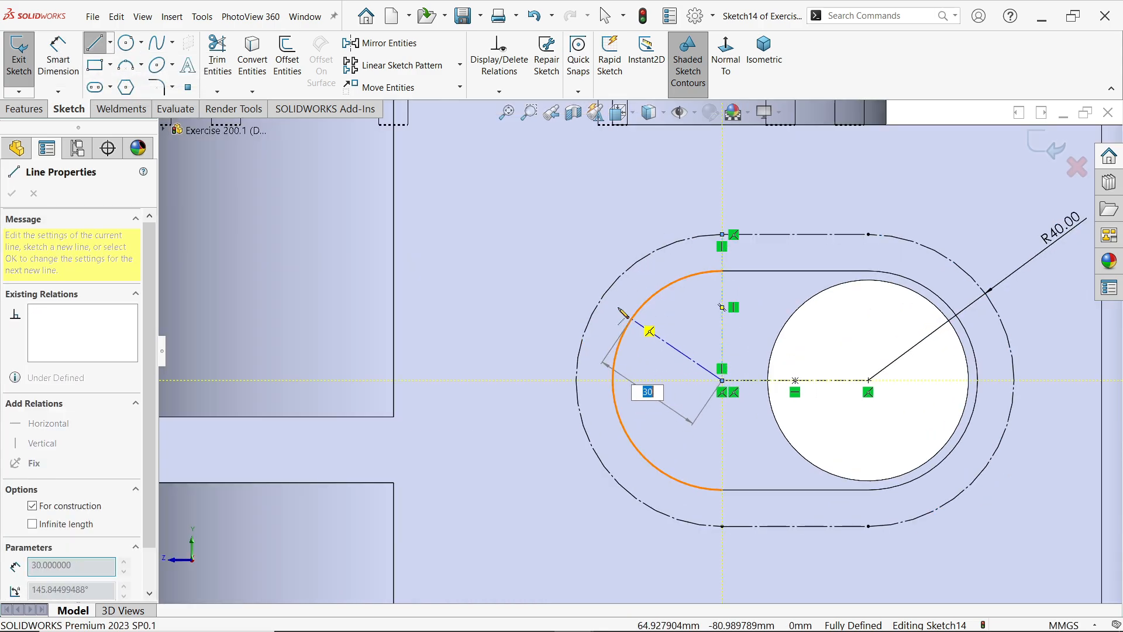
click(606, 293)
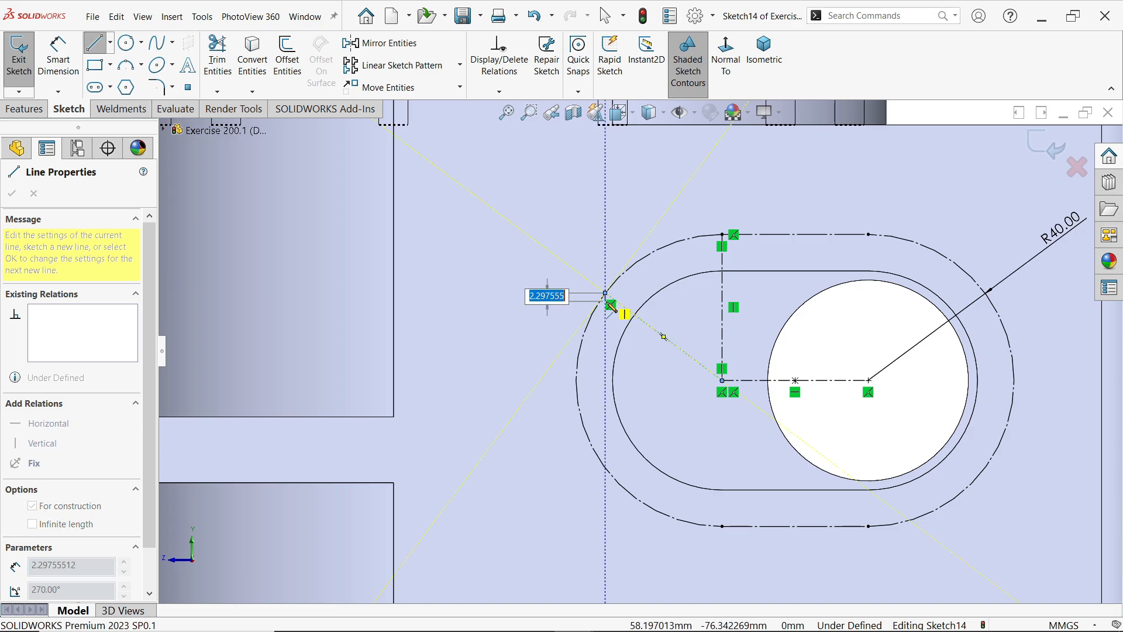
key(Escape)
key(Escape)
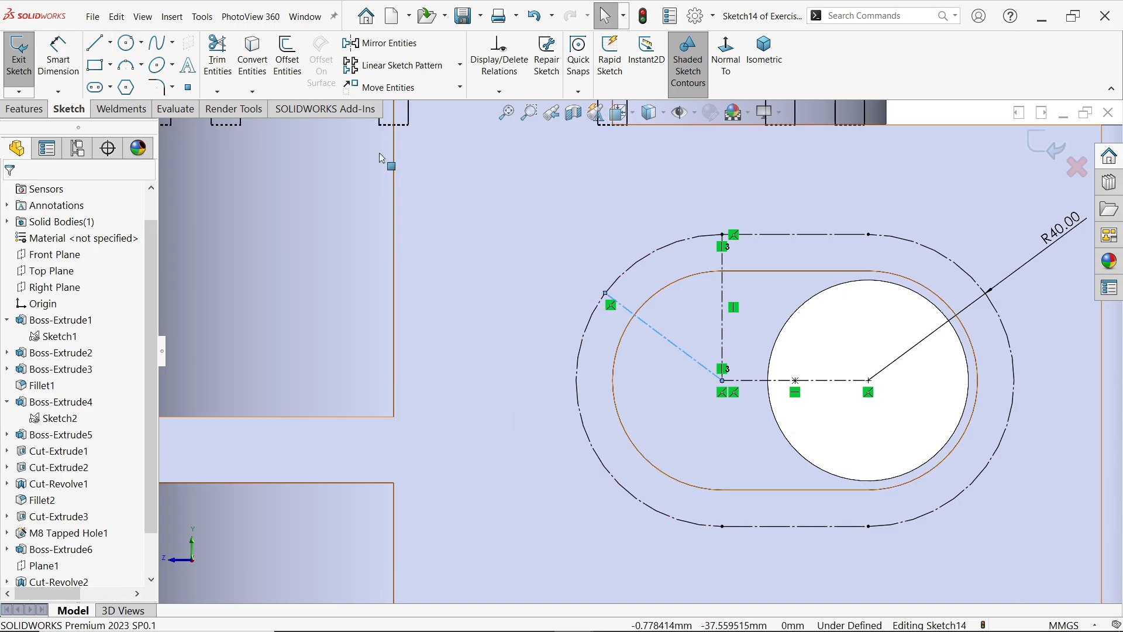
Draw a second slanted centerline from the same arc center down to the lower part of the construction slot's end arc.
click(110, 42)
click(118, 82)
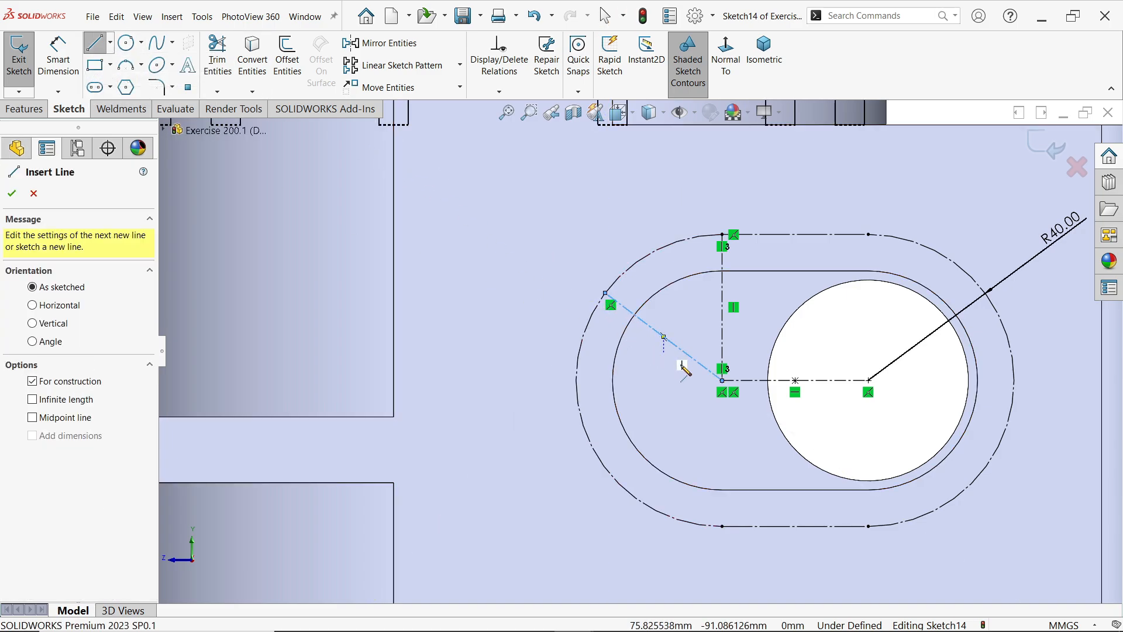
click(722, 380)
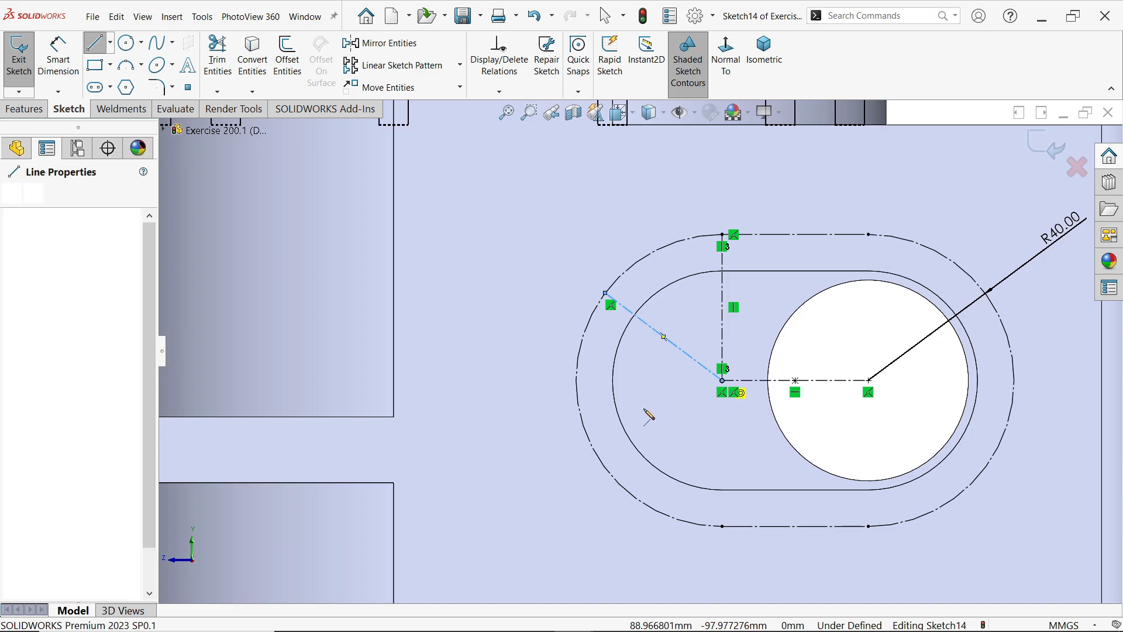
click(608, 472)
key(Escape)
key(Escape)
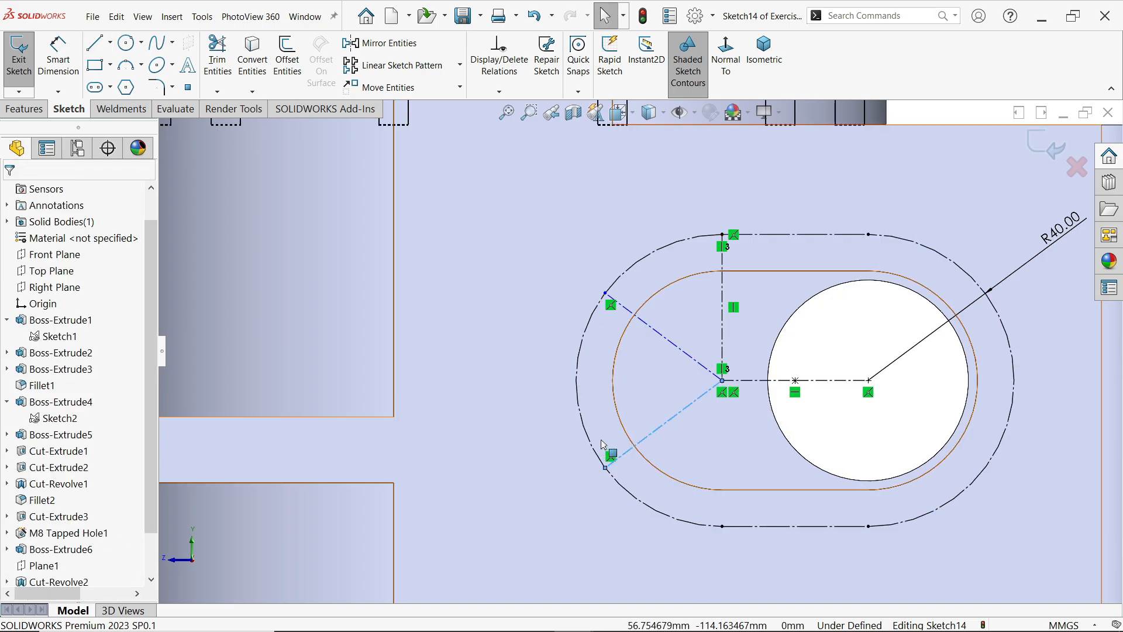
Draw a vertical centerline from the midpoint of the slot's center axis to its upper straight edge.
click(112, 44)
click(125, 78)
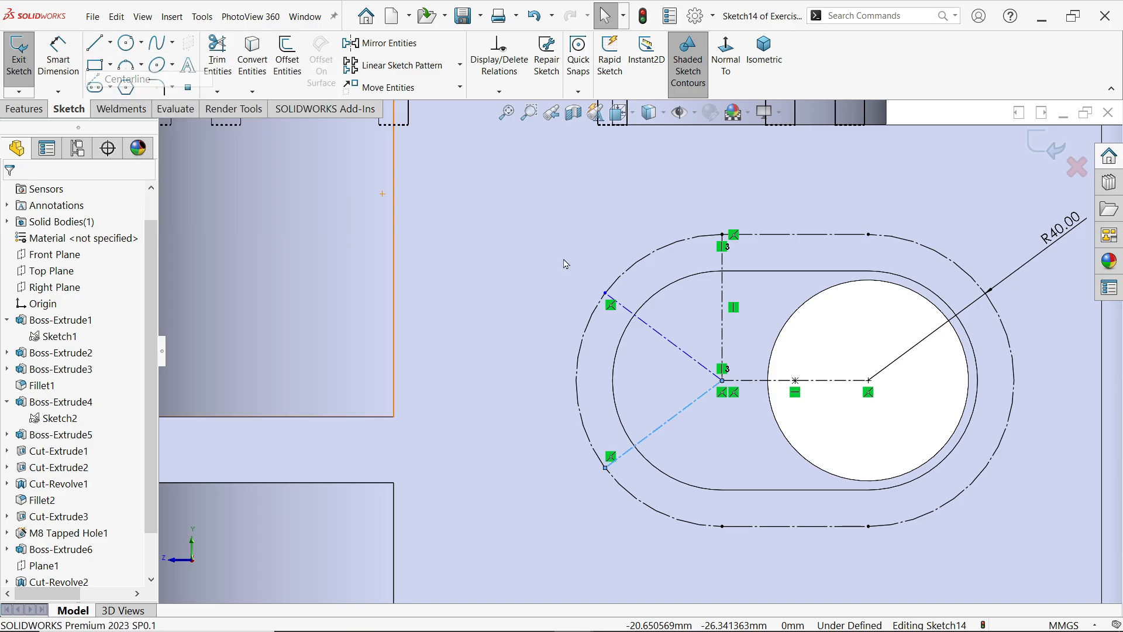
click(794, 380)
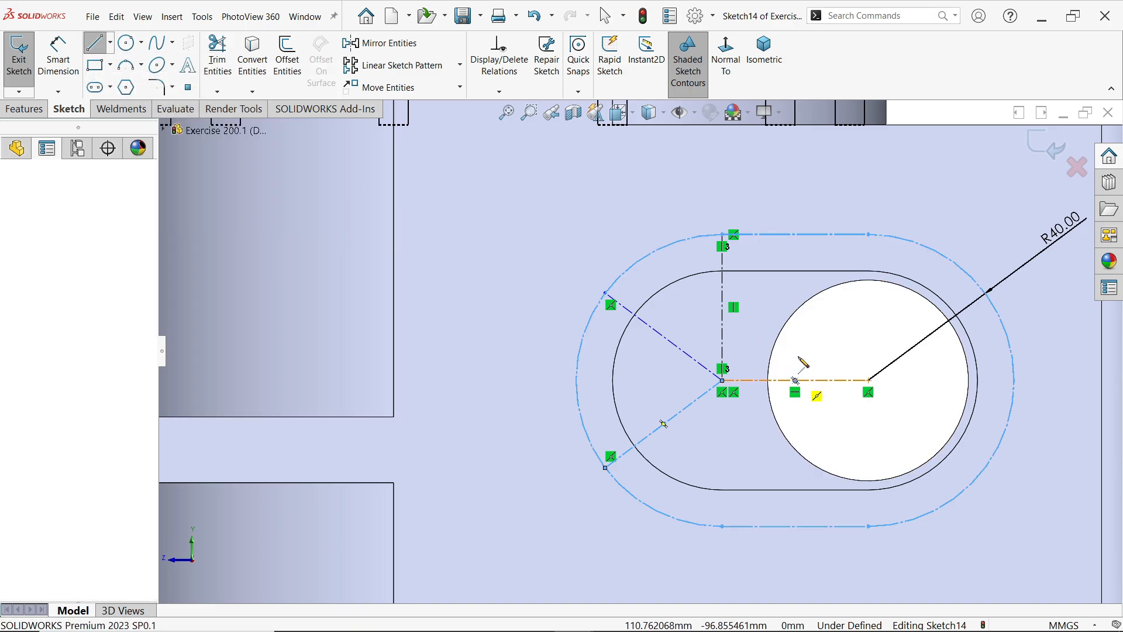
click(794, 235)
key(Escape)
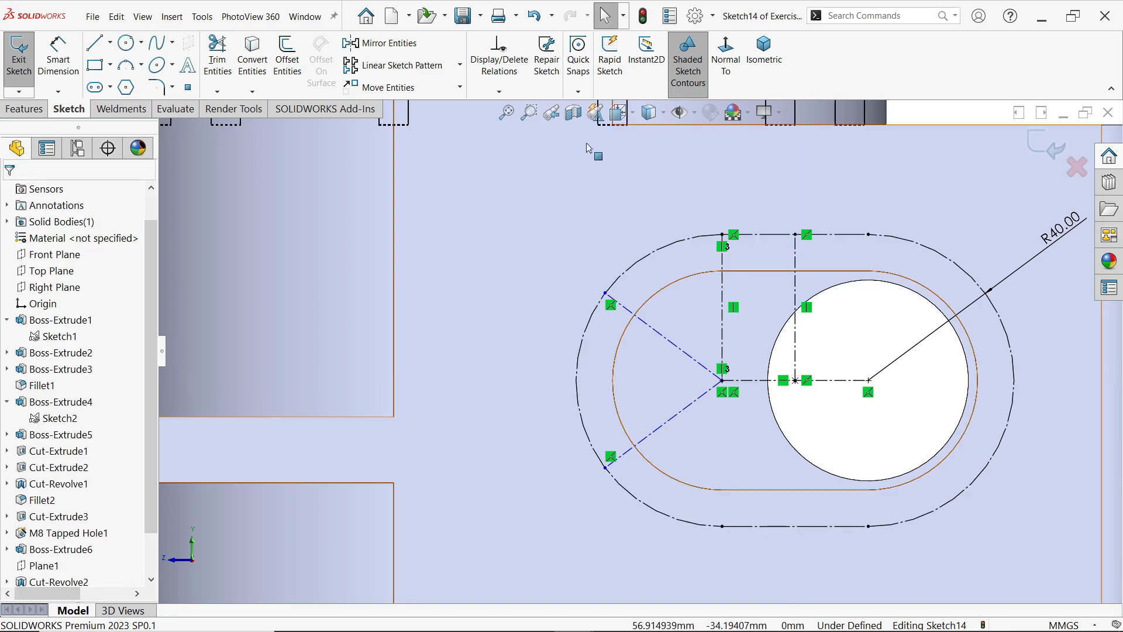
click(402, 42)
click(724, 313)
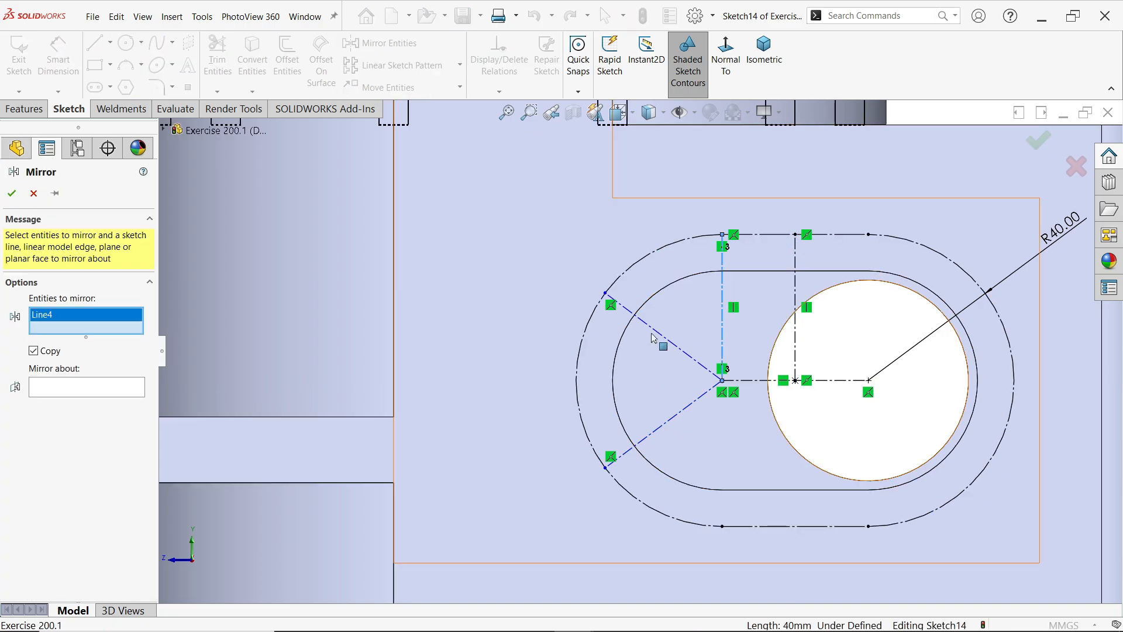
click(34, 194)
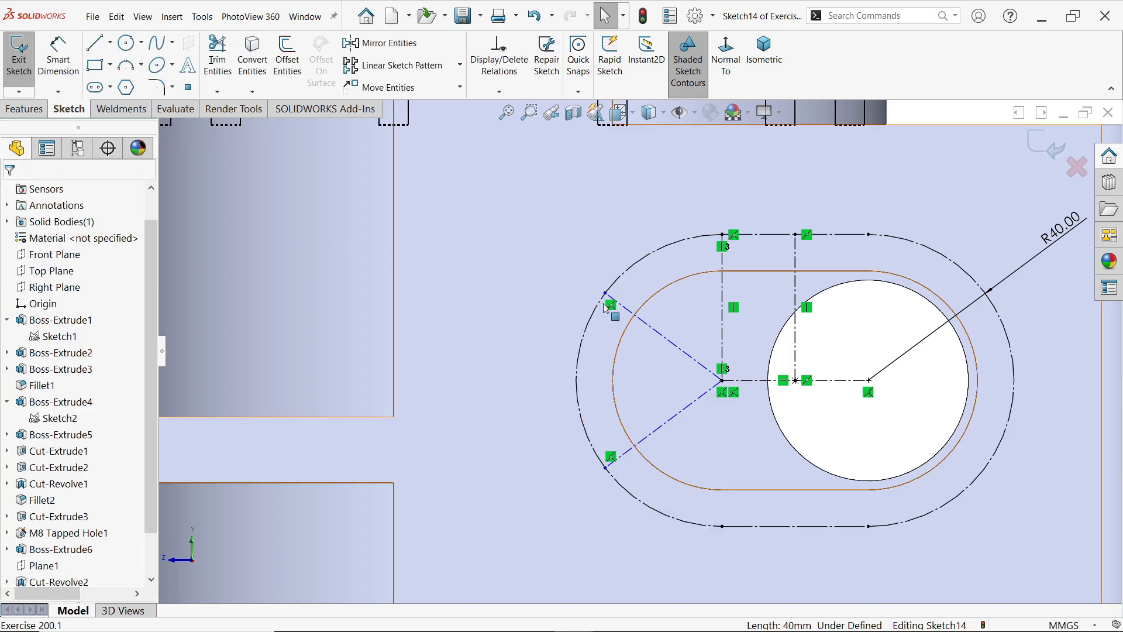
click(724, 333)
click(672, 325)
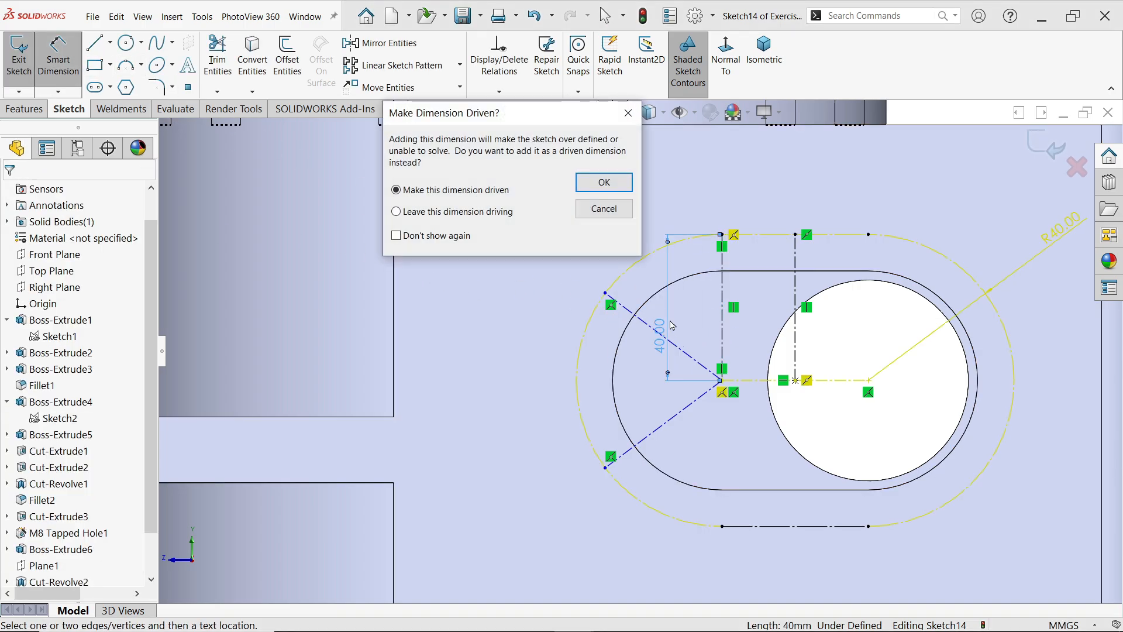
click(629, 114)
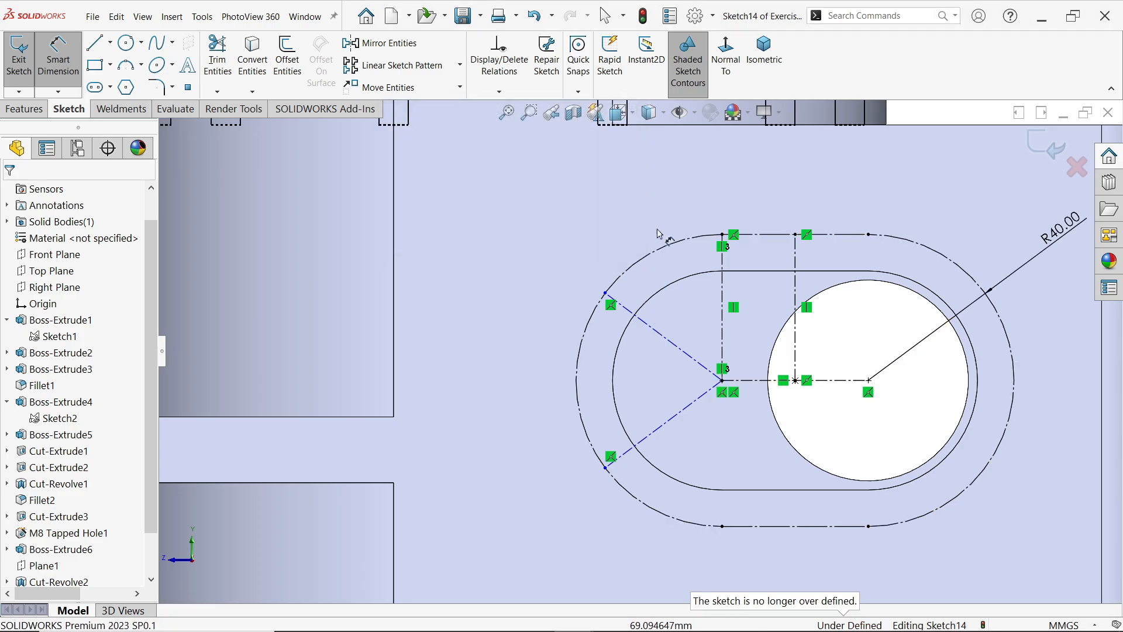
Dimension the angle between the vertical centerline at the construction slot's arc center and the upper slanted centerline as 60°.
click(724, 318)
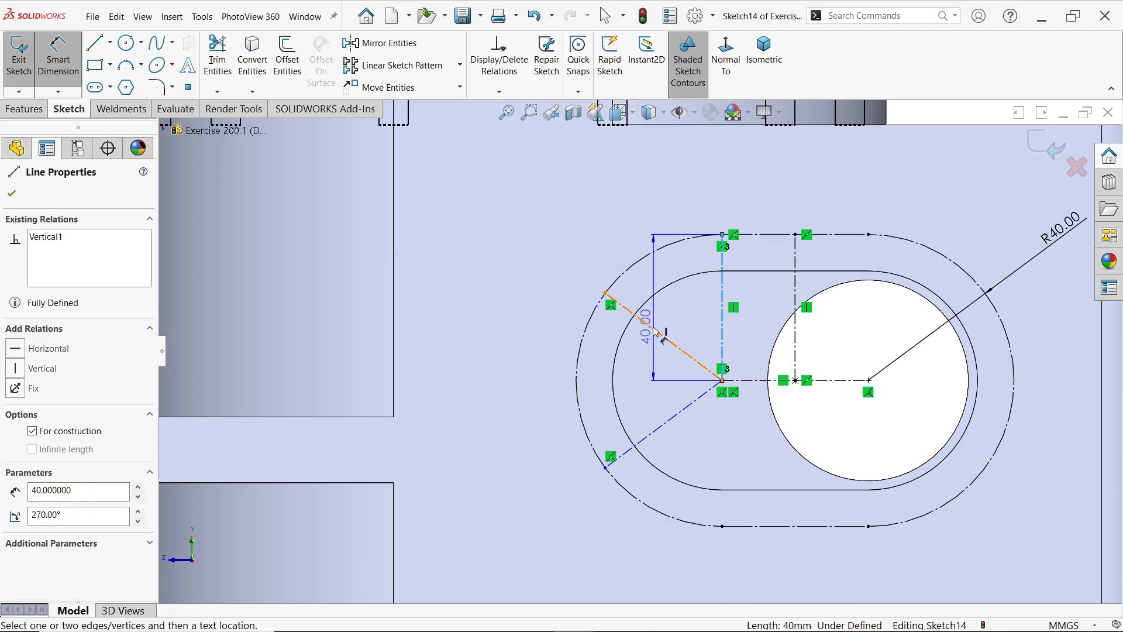
click(659, 335)
click(627, 225)
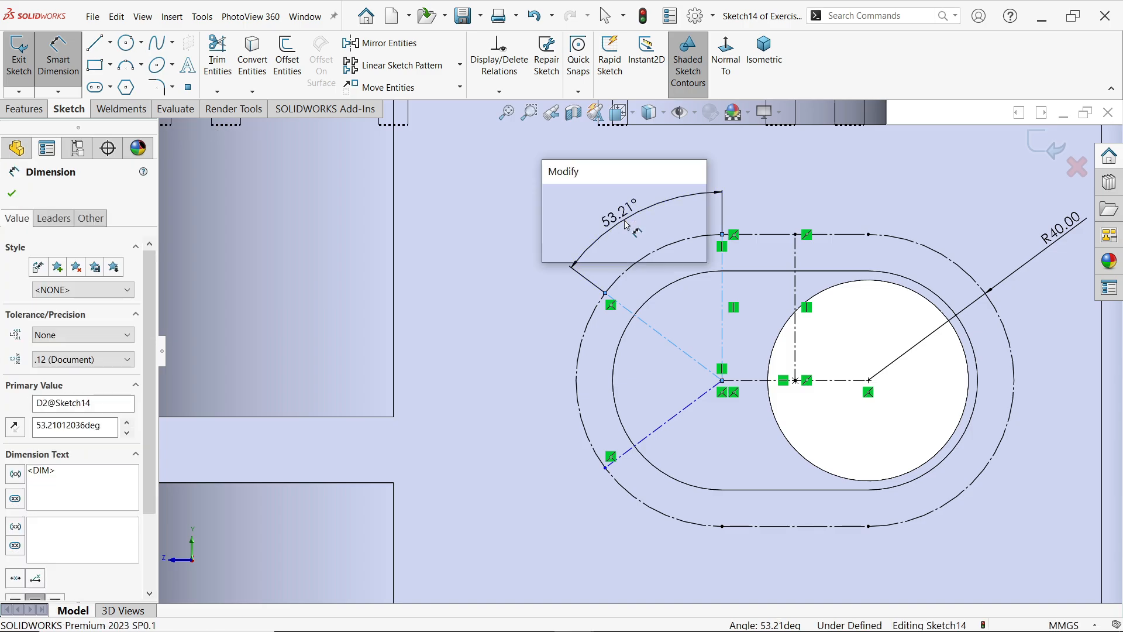
text(60)
click(553, 198)
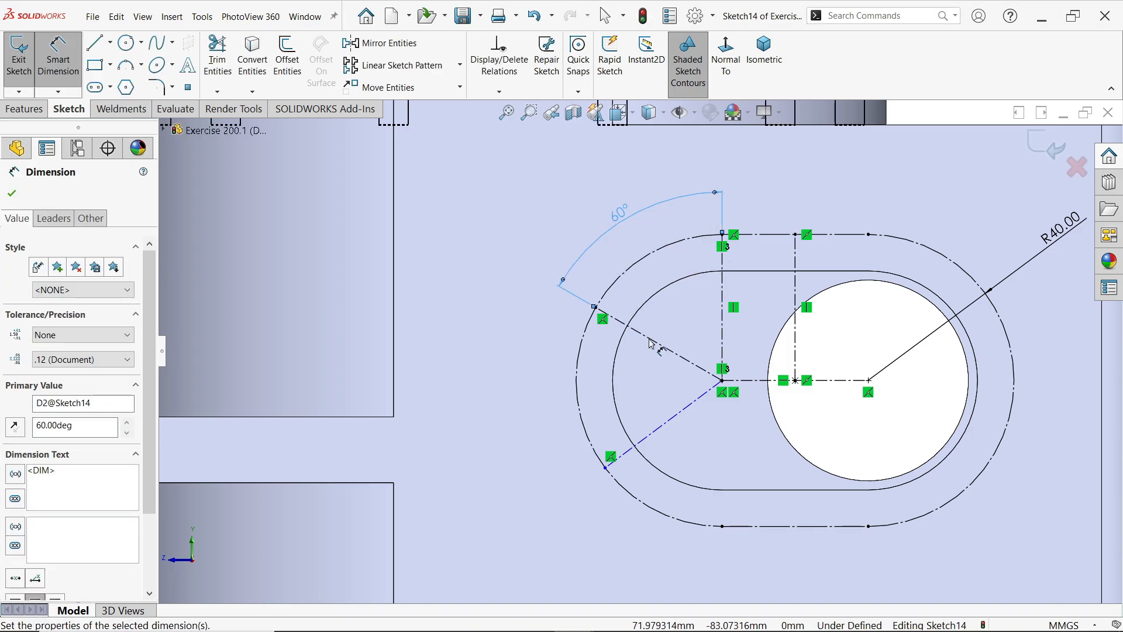
Dimension the angle between the upper and lower slanted centerlines as 60°.
click(652, 344)
click(663, 431)
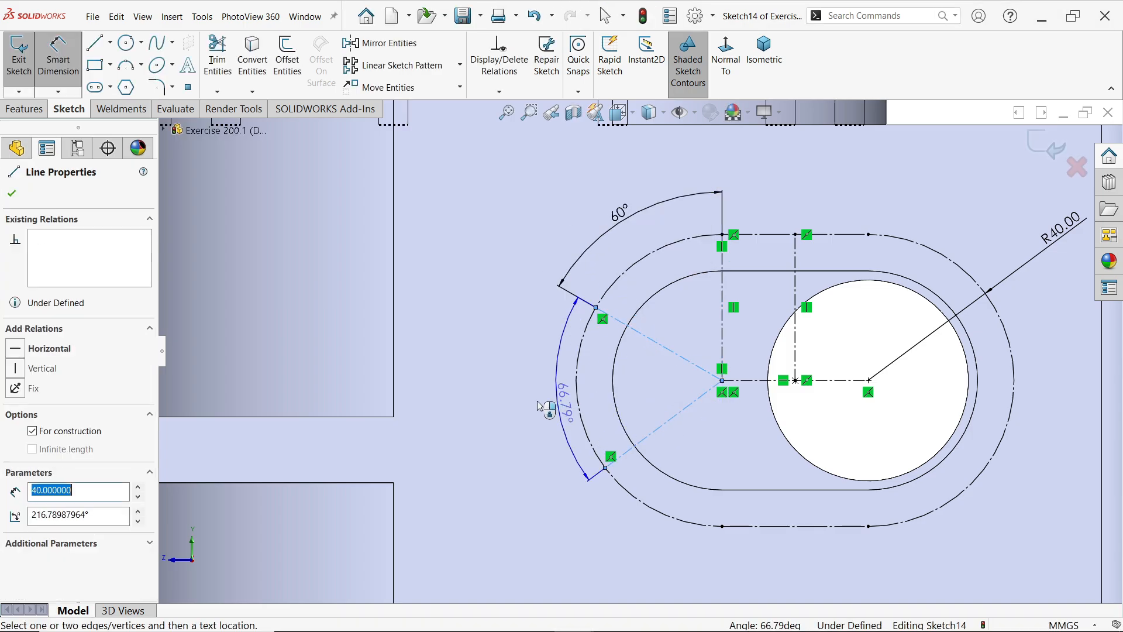
click(529, 392)
text(60)
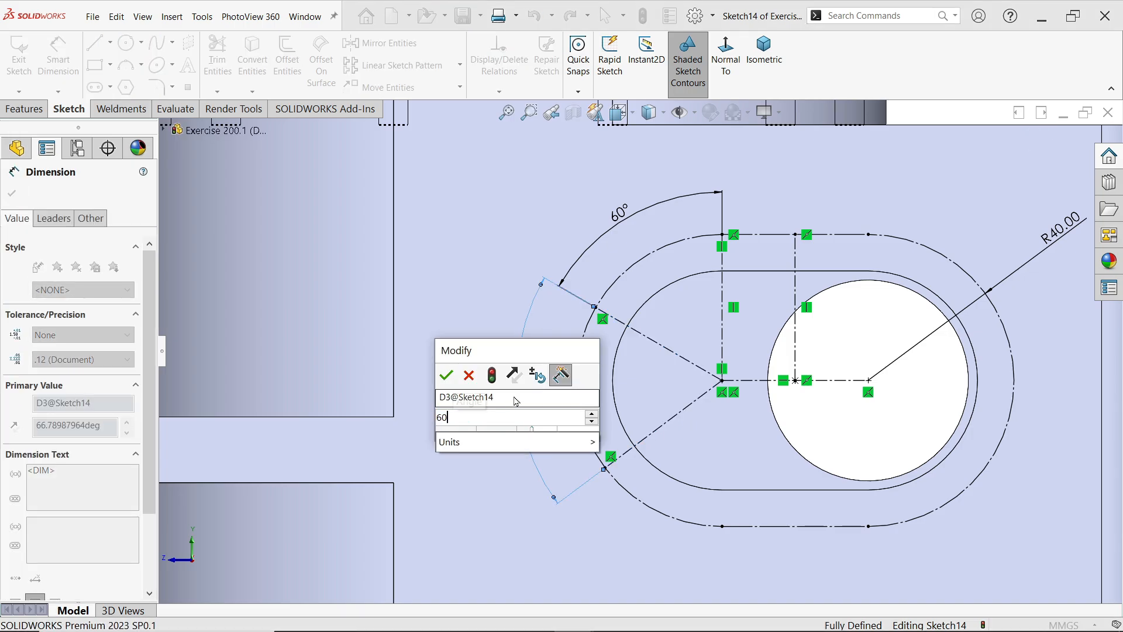
click(447, 379)
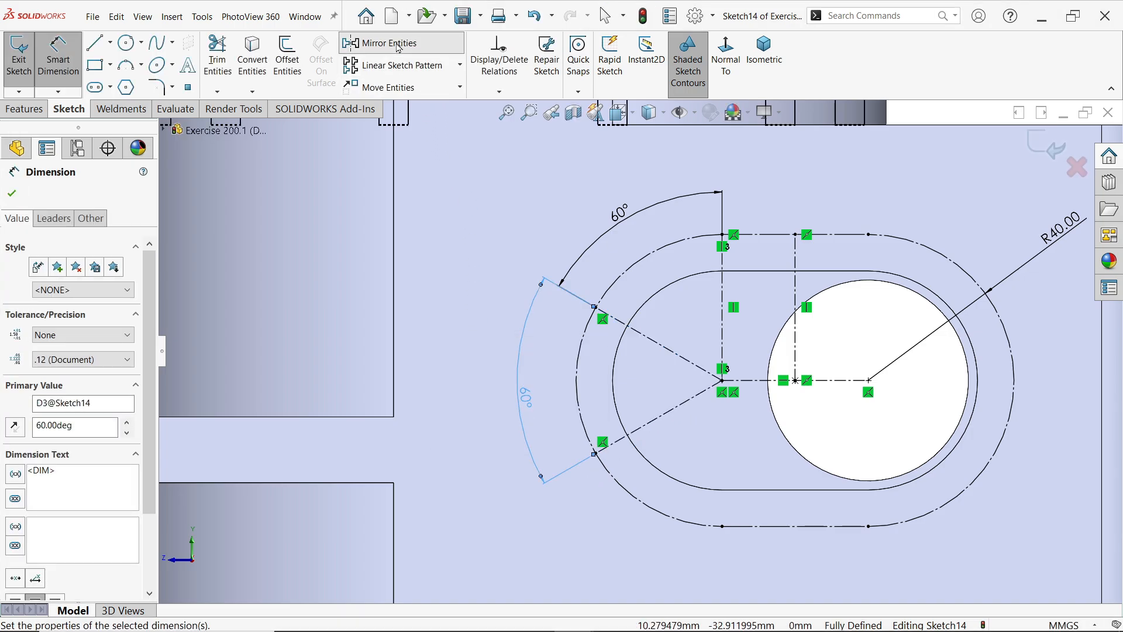
Mirror the two slanted centerlines about the slot's middle vertical centerline, move the R40 dimension text closer to the arc and exit the sketch.
click(398, 47)
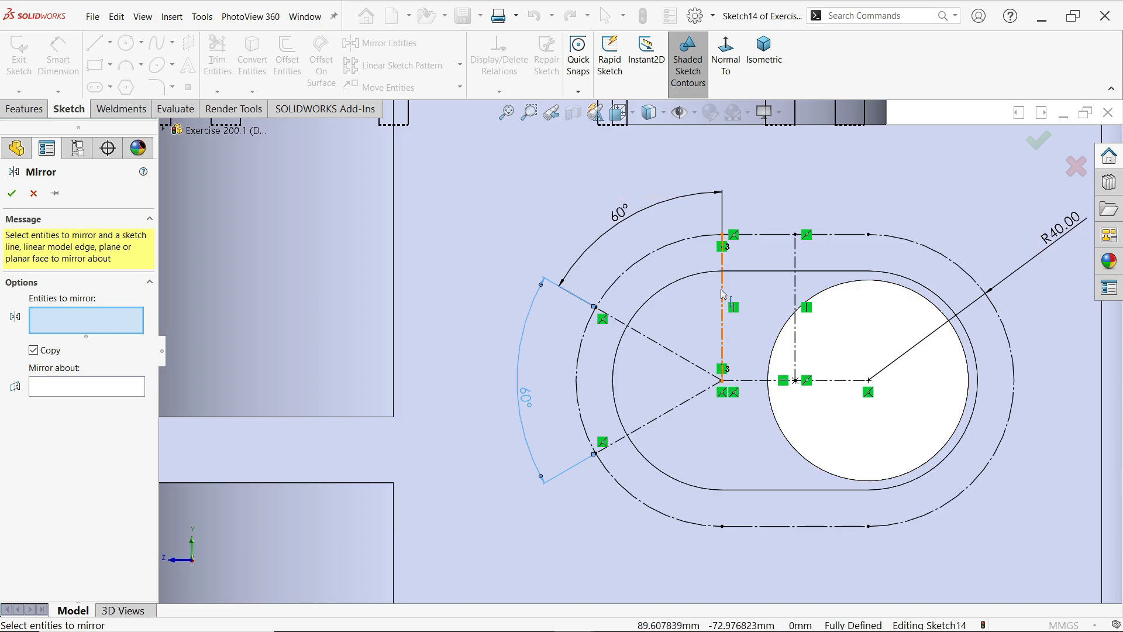
click(667, 348)
click(671, 417)
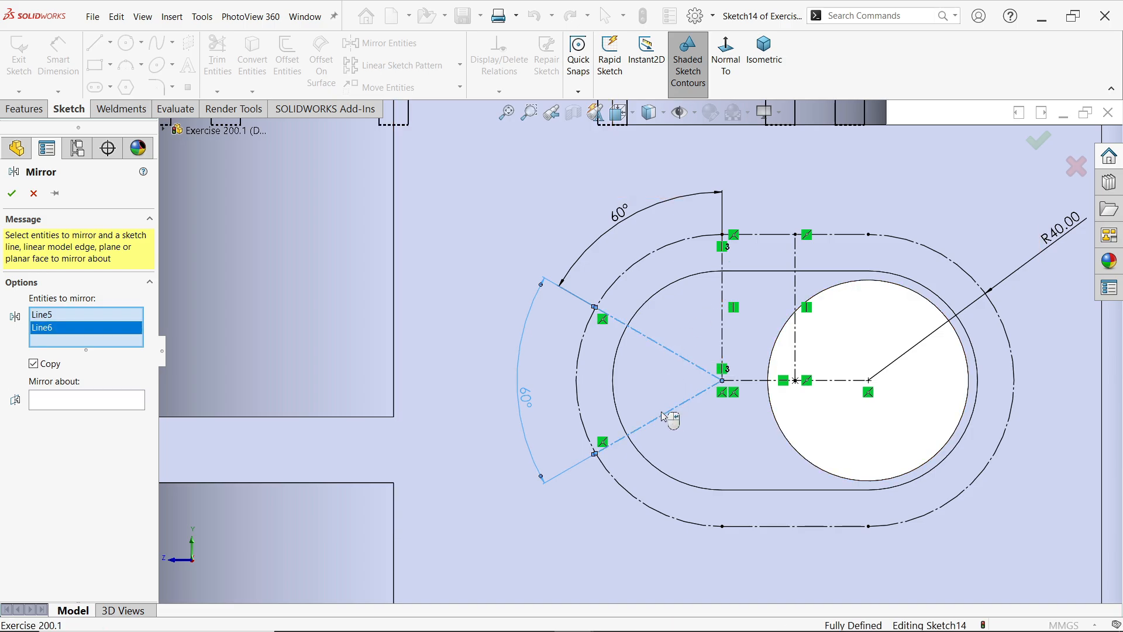
click(86, 397)
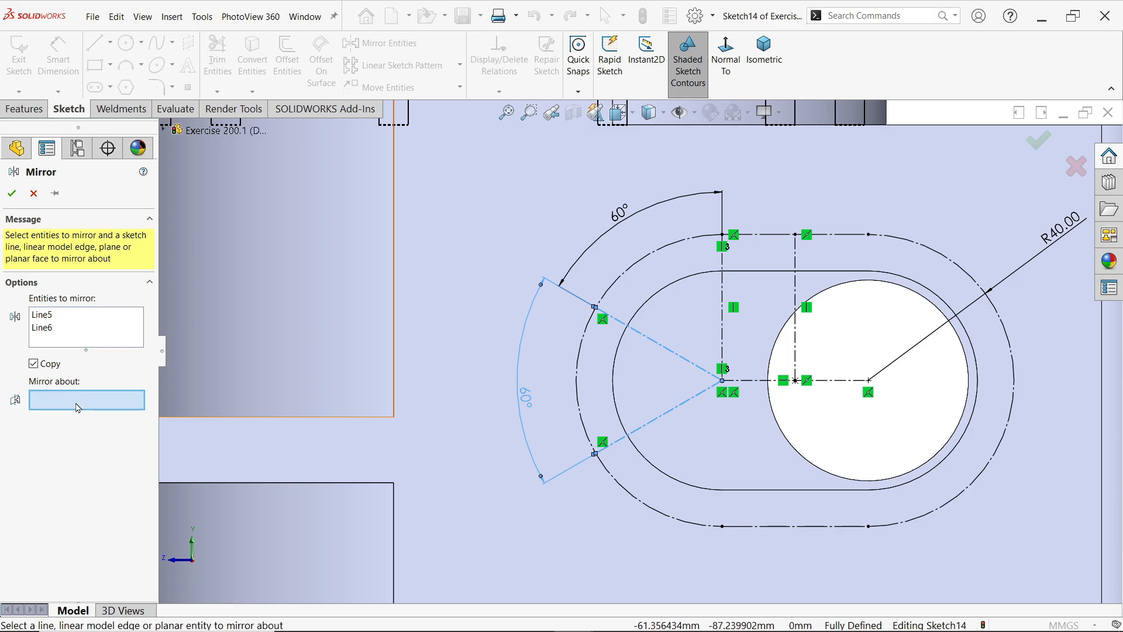
click(795, 344)
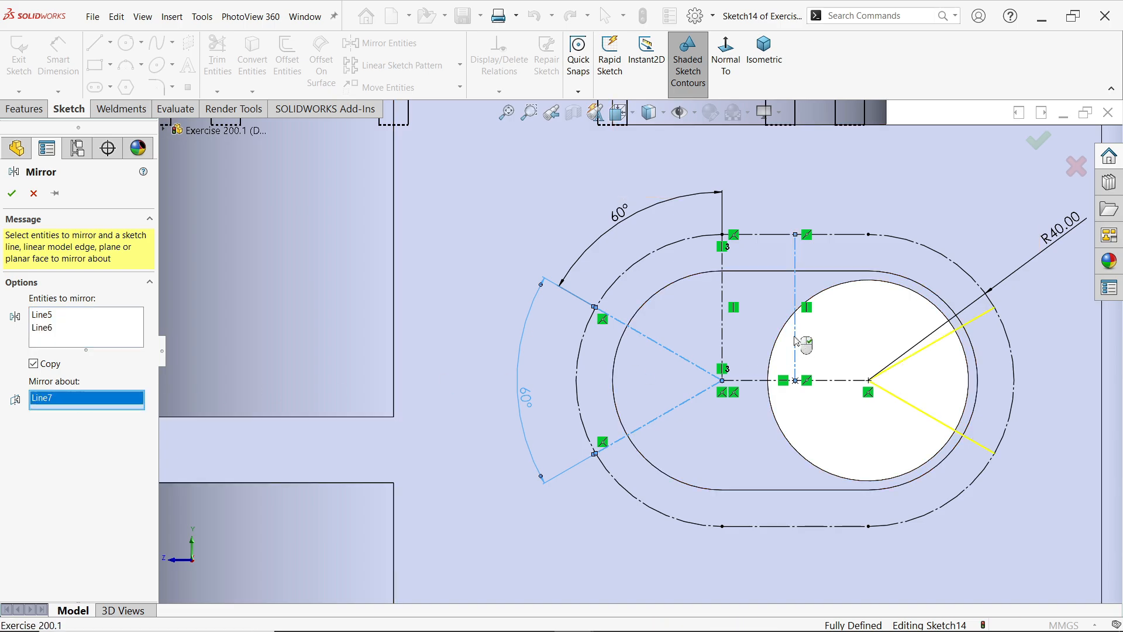
click(13, 193)
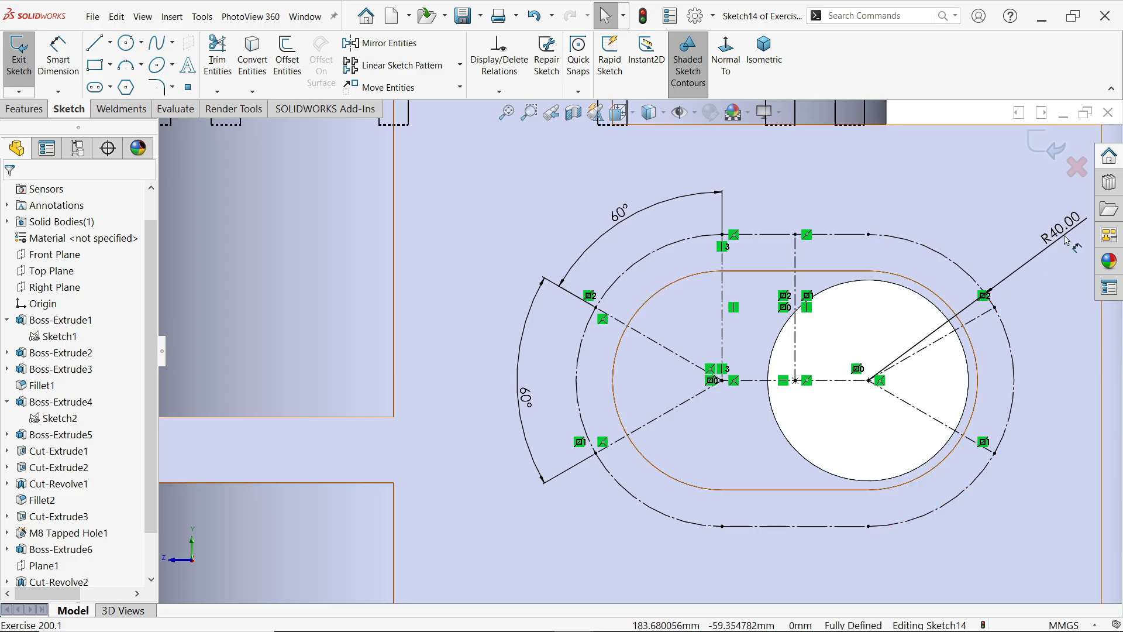
click(998, 209)
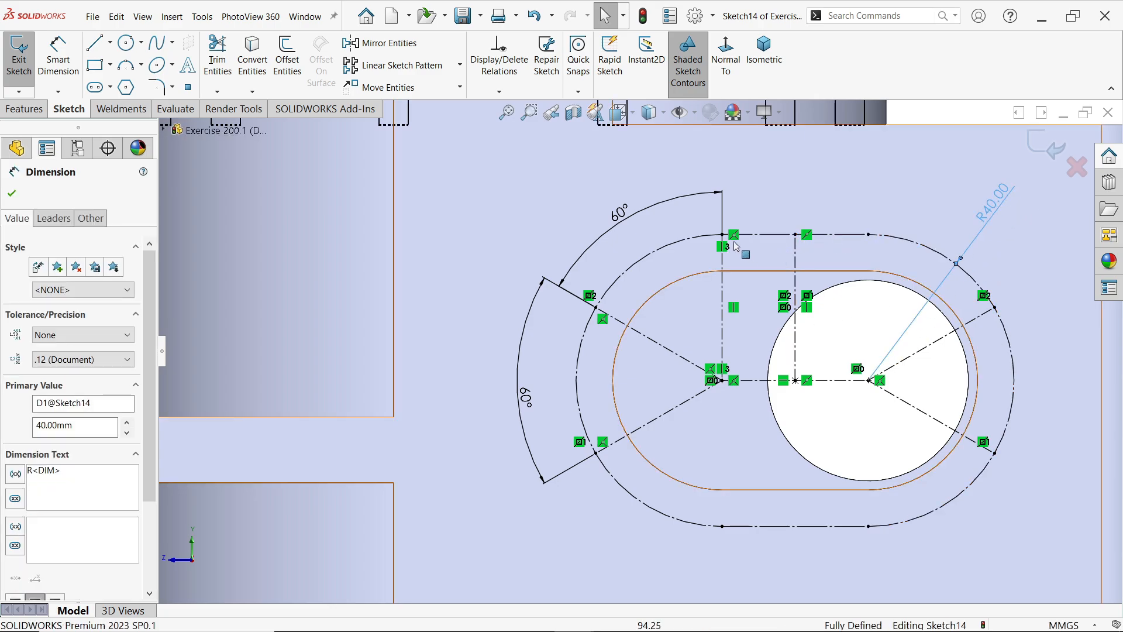
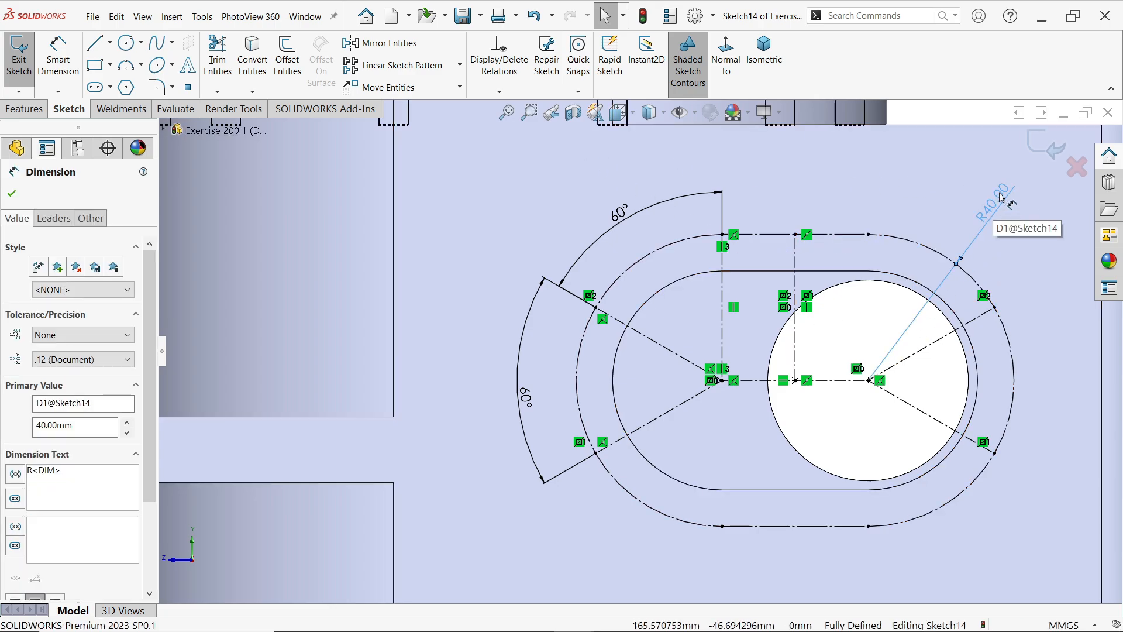
click(1047, 152)
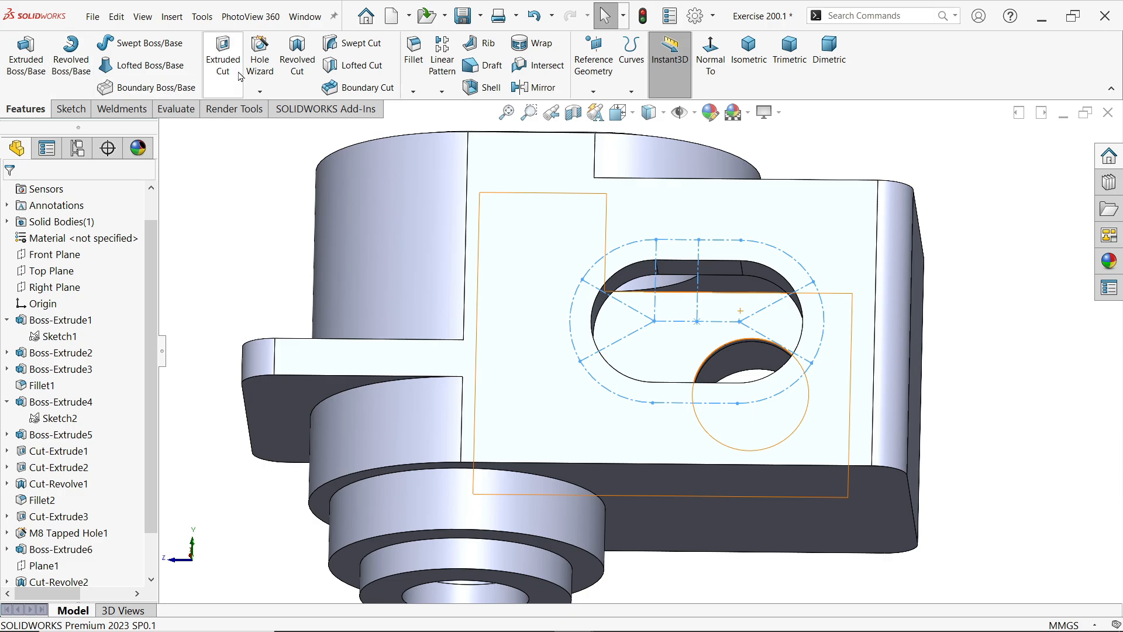
Specify a Hole Wizard ISO bottoming tapped hole of size M10, with hole and thread both ending Up To Next.
click(256, 66)
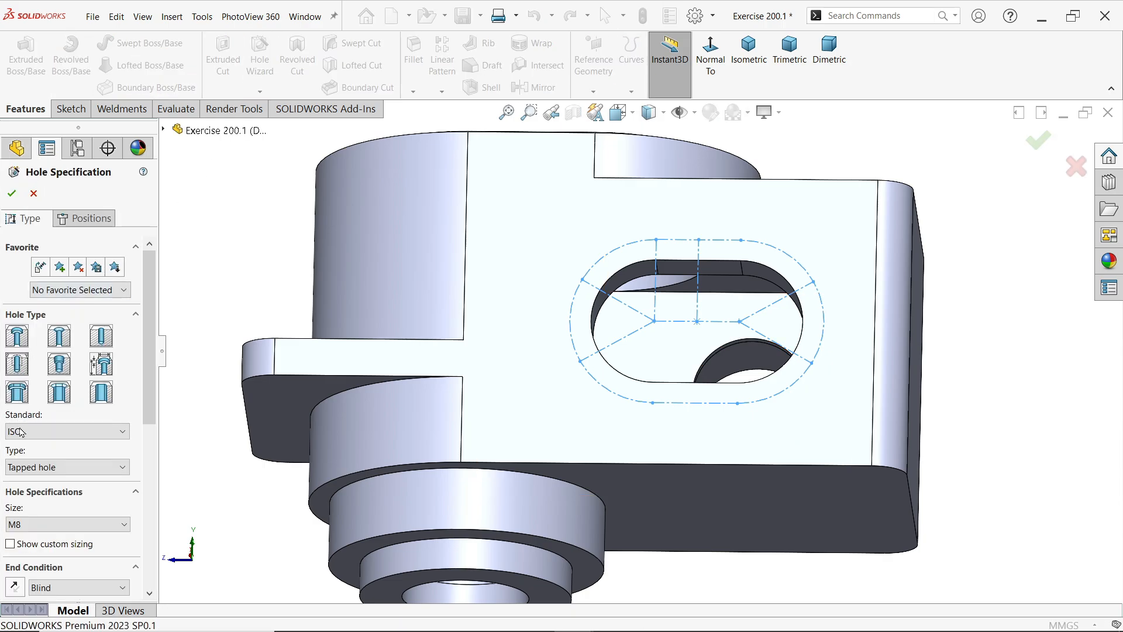
click(20, 467)
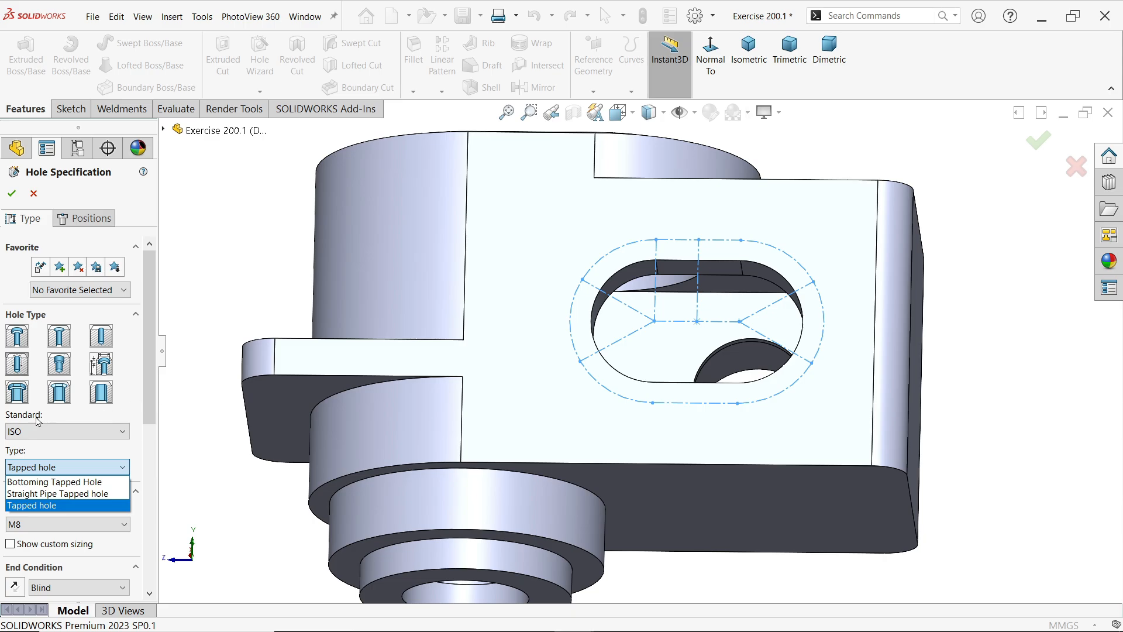
click(71, 482)
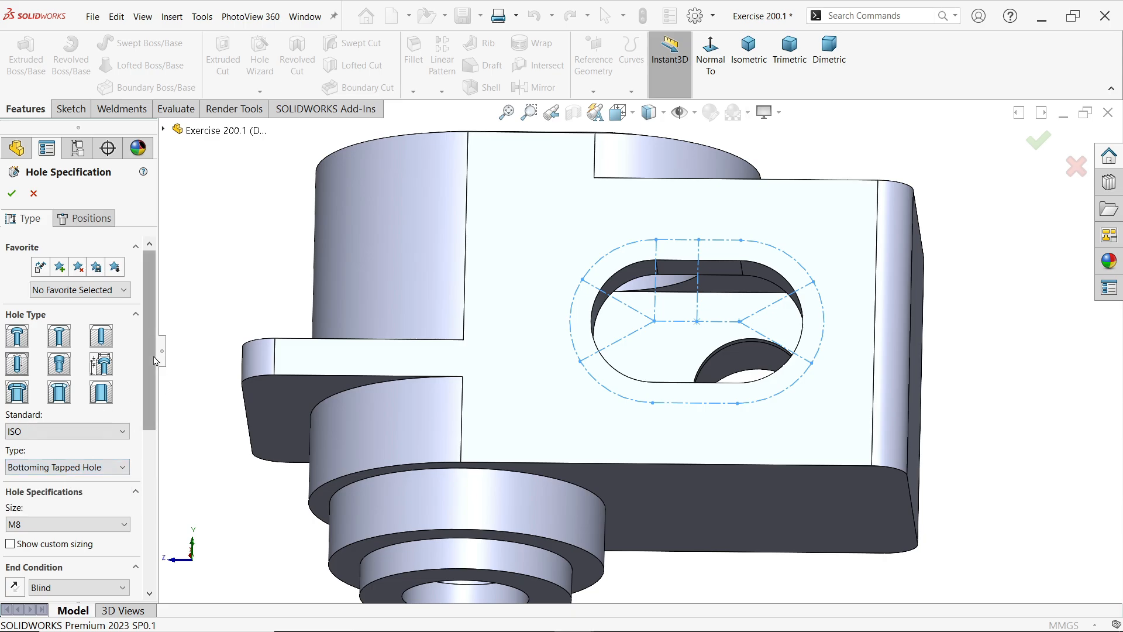
scroll(87, 380, down, 4)
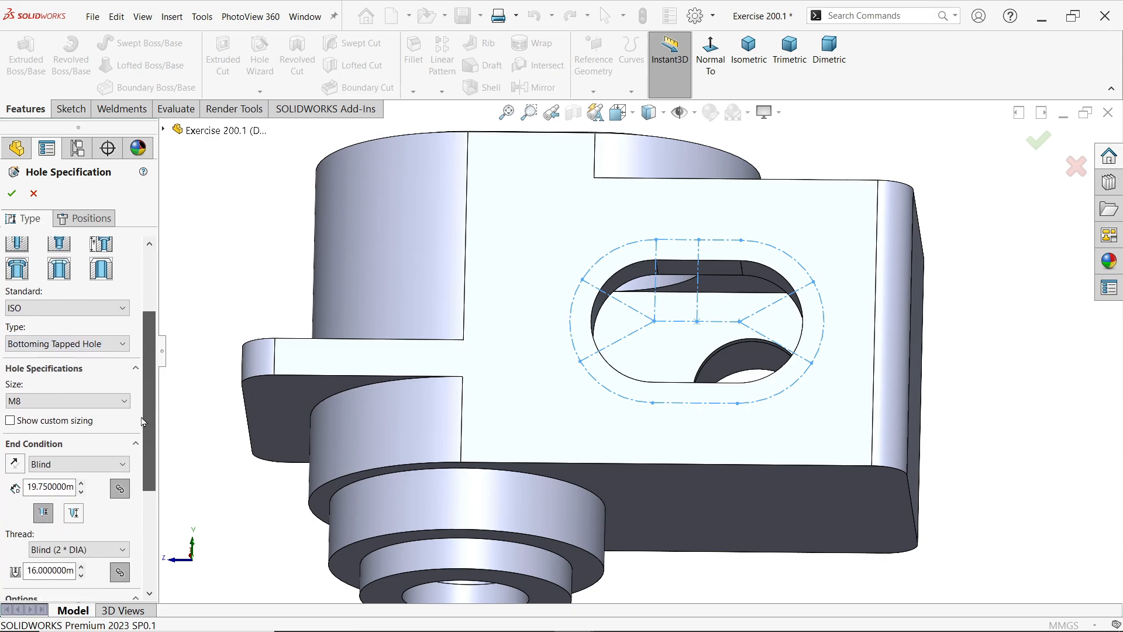
click(41, 404)
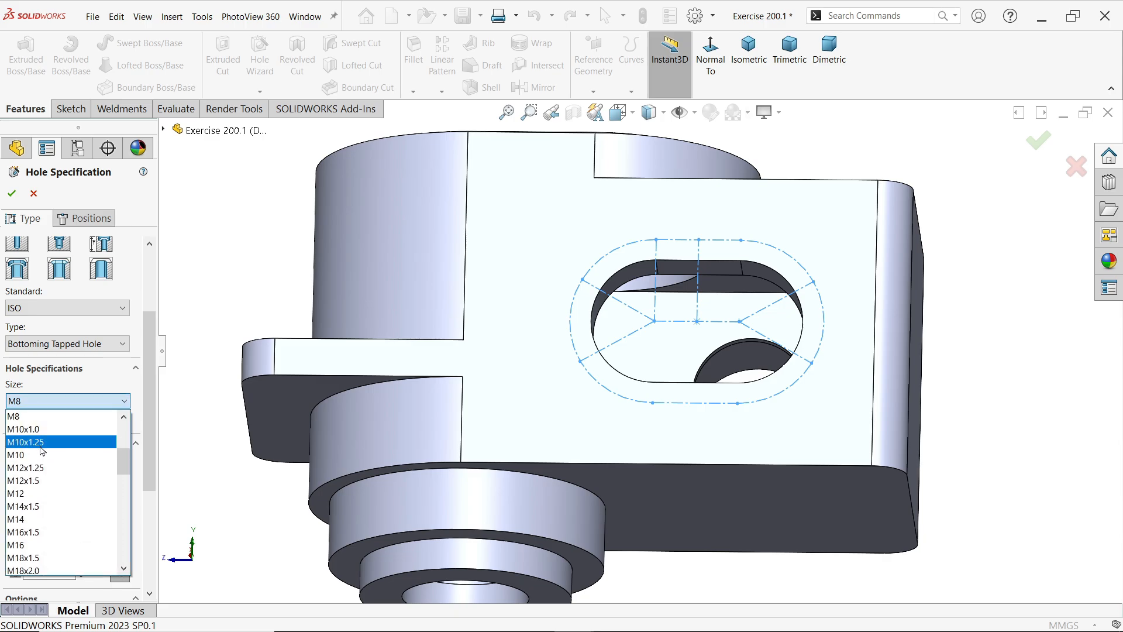
click(33, 455)
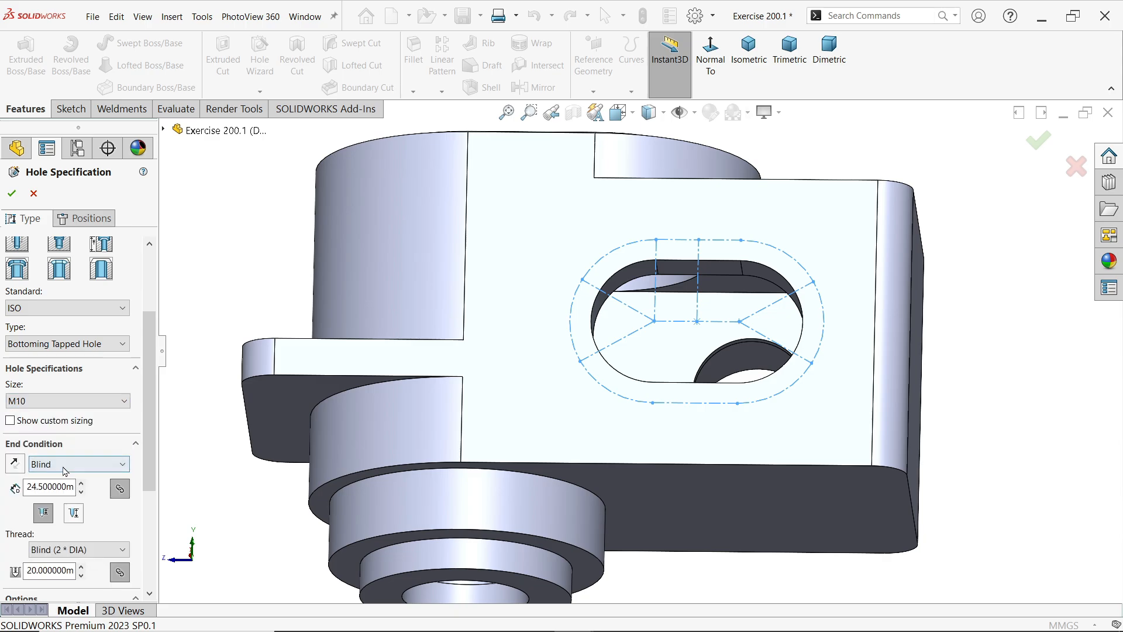
click(54, 466)
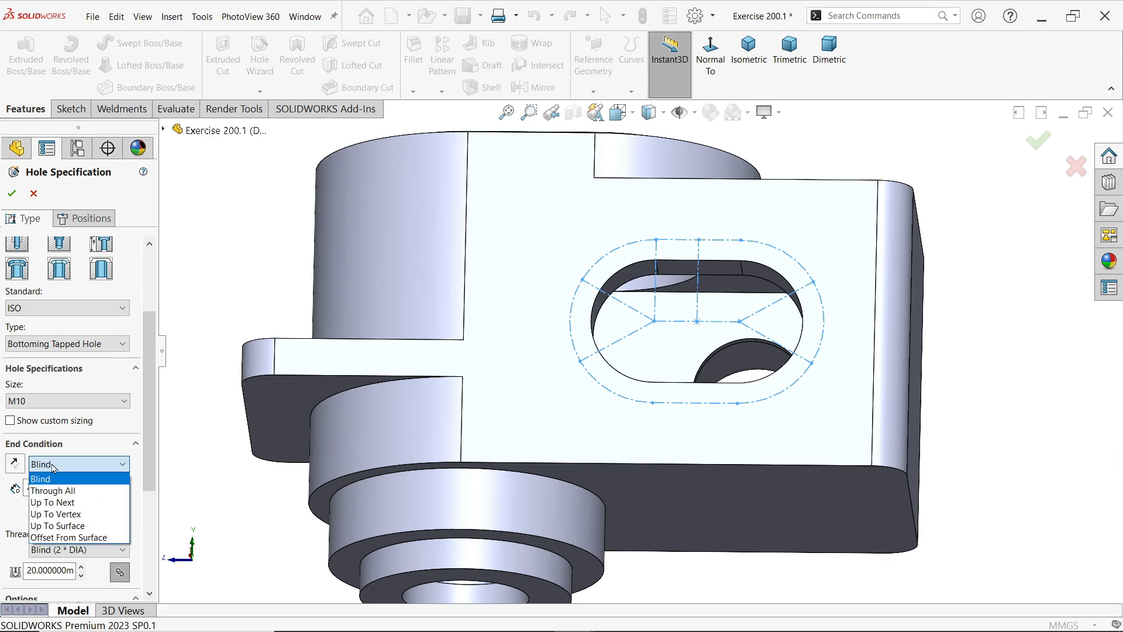
click(65, 502)
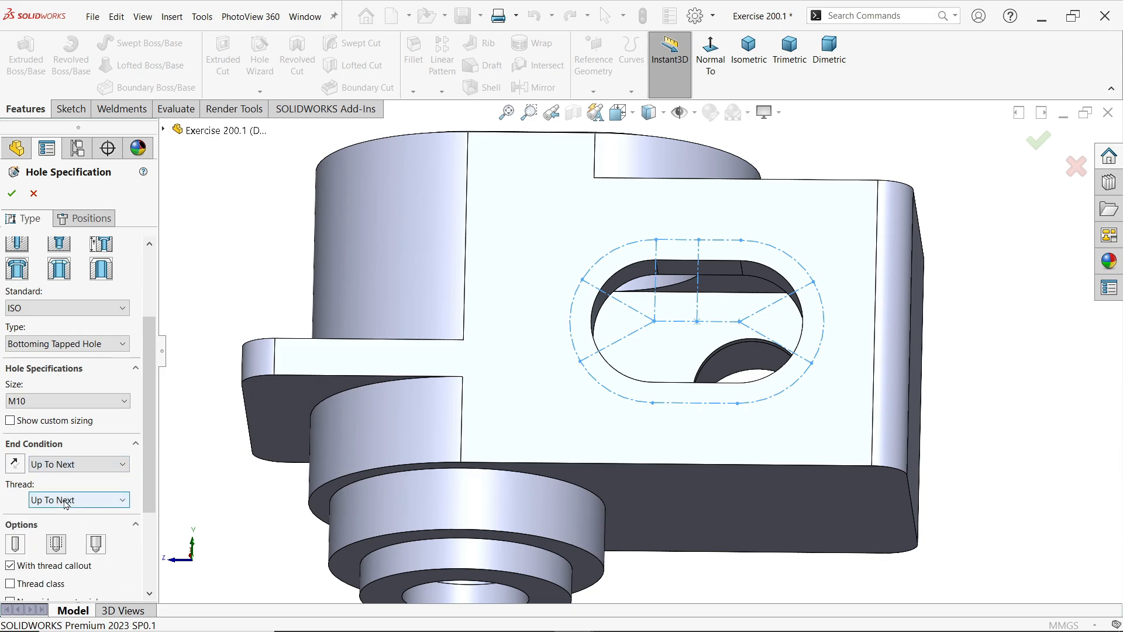
scroll(137, 462, down, 5)
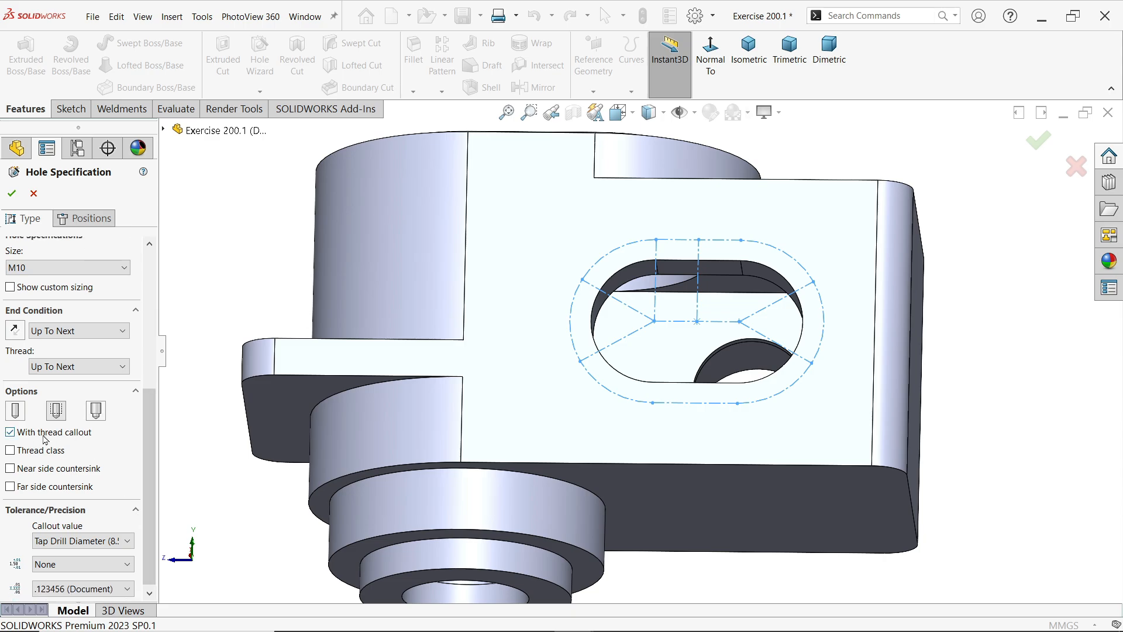
drag(148, 462, 146, 355)
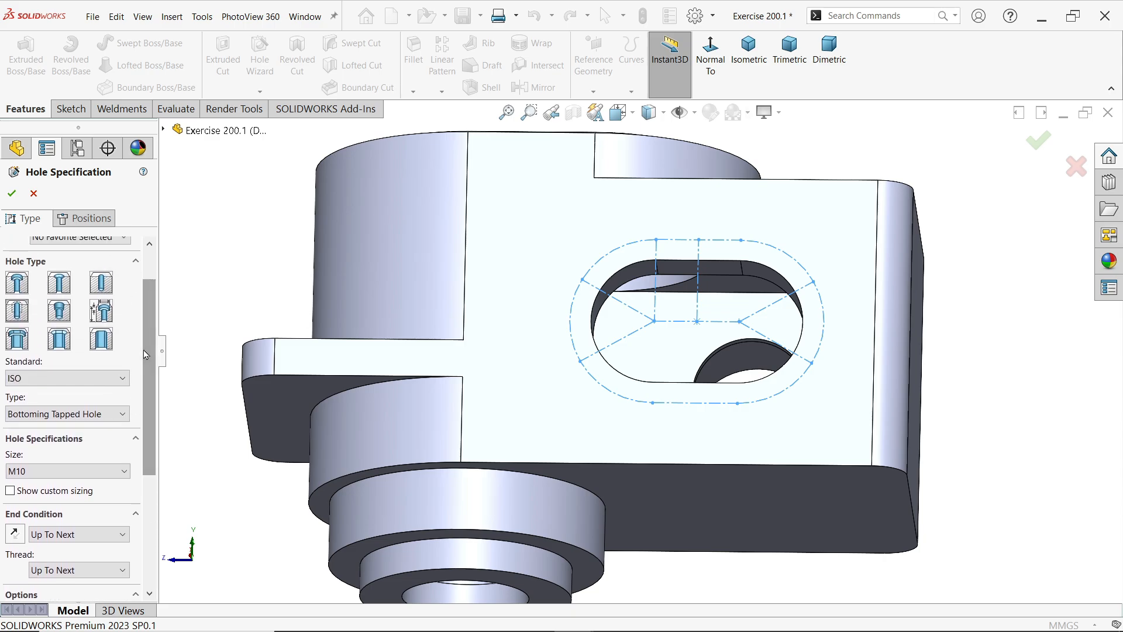
Place eight M10 tapped holes on the slotted face at the construction slot's four tangent points and four slanted centerline endpoints, and create them.
click(91, 219)
click(562, 260)
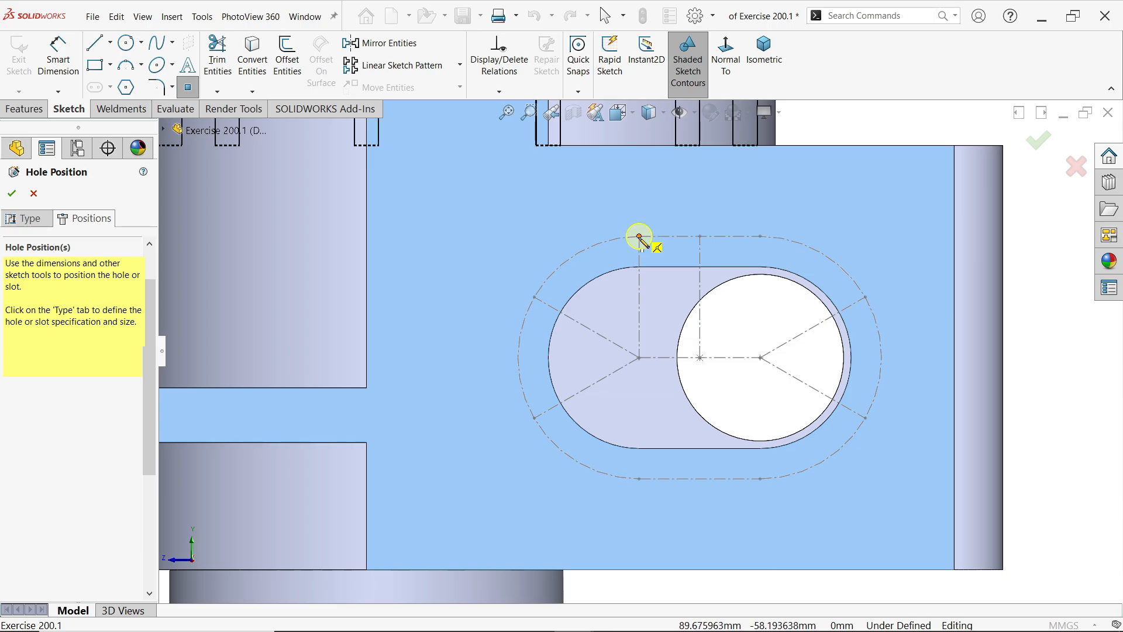
click(639, 237)
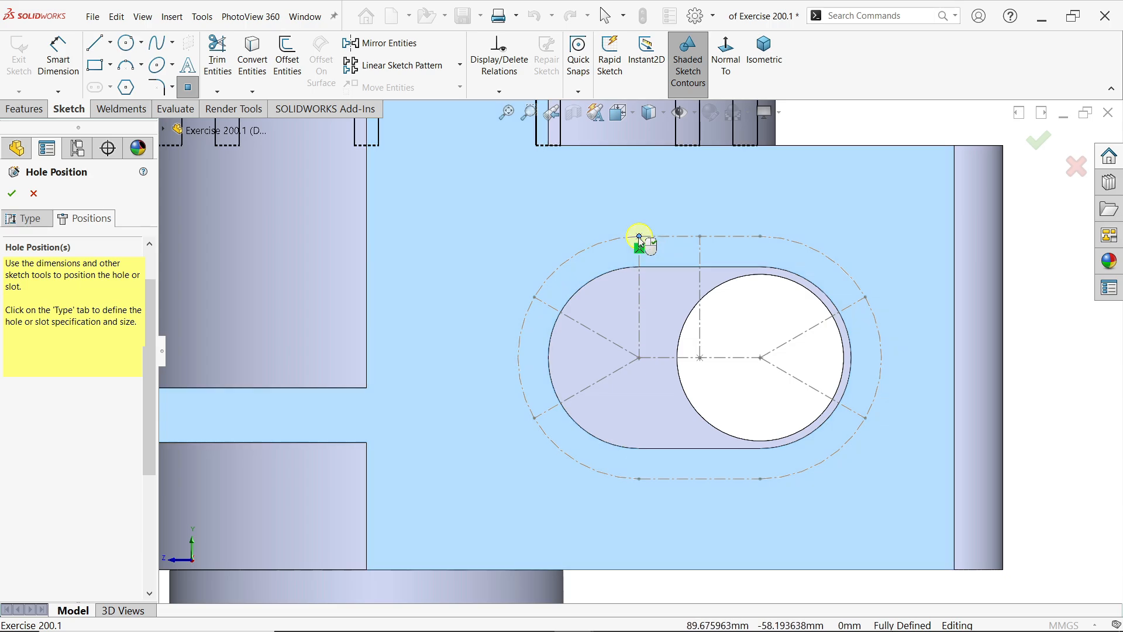
click(761, 236)
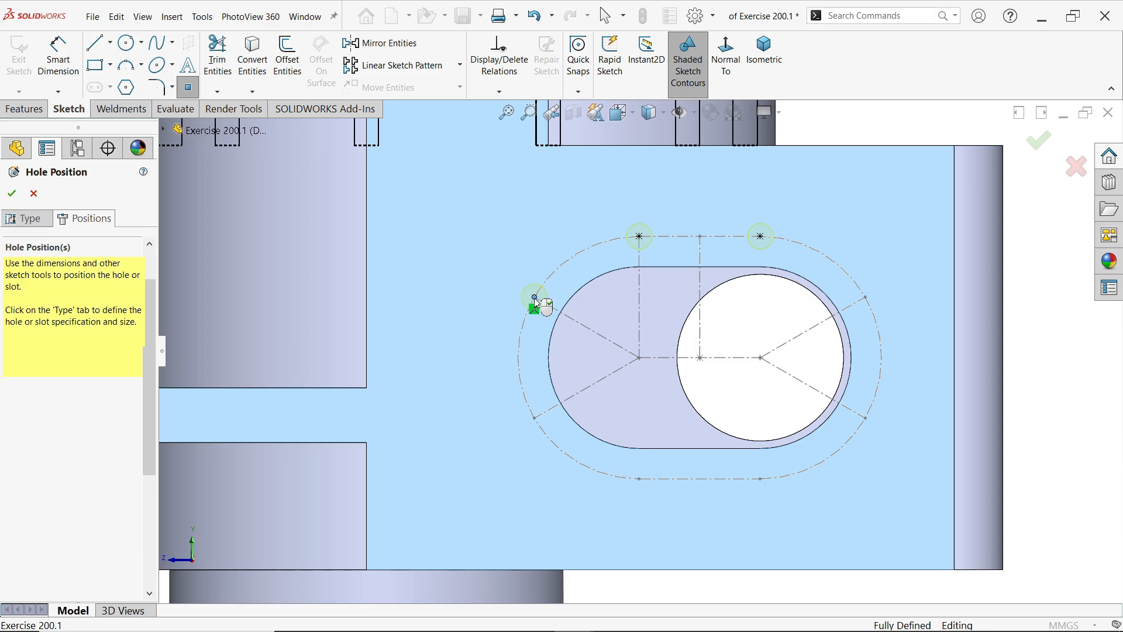
click(534, 417)
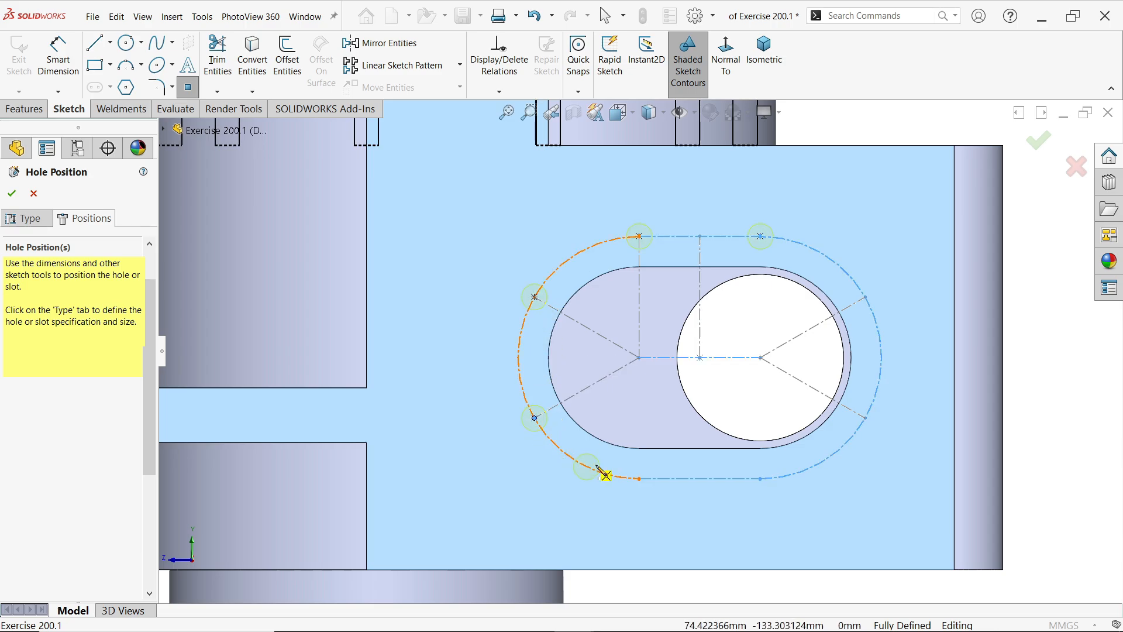
click(760, 479)
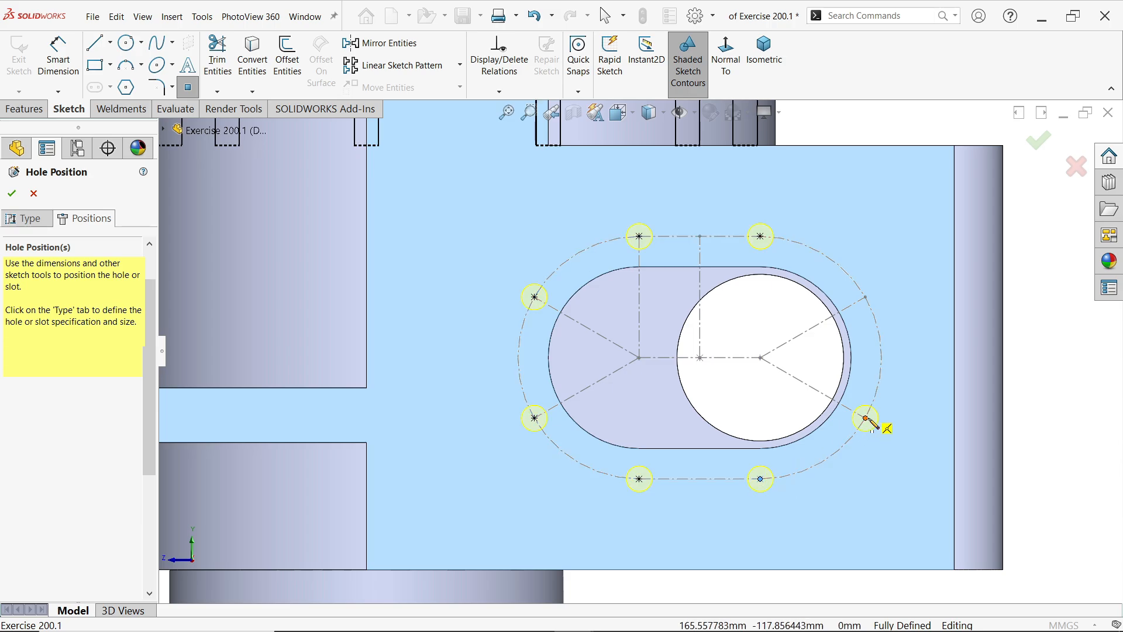
click(866, 418)
click(866, 298)
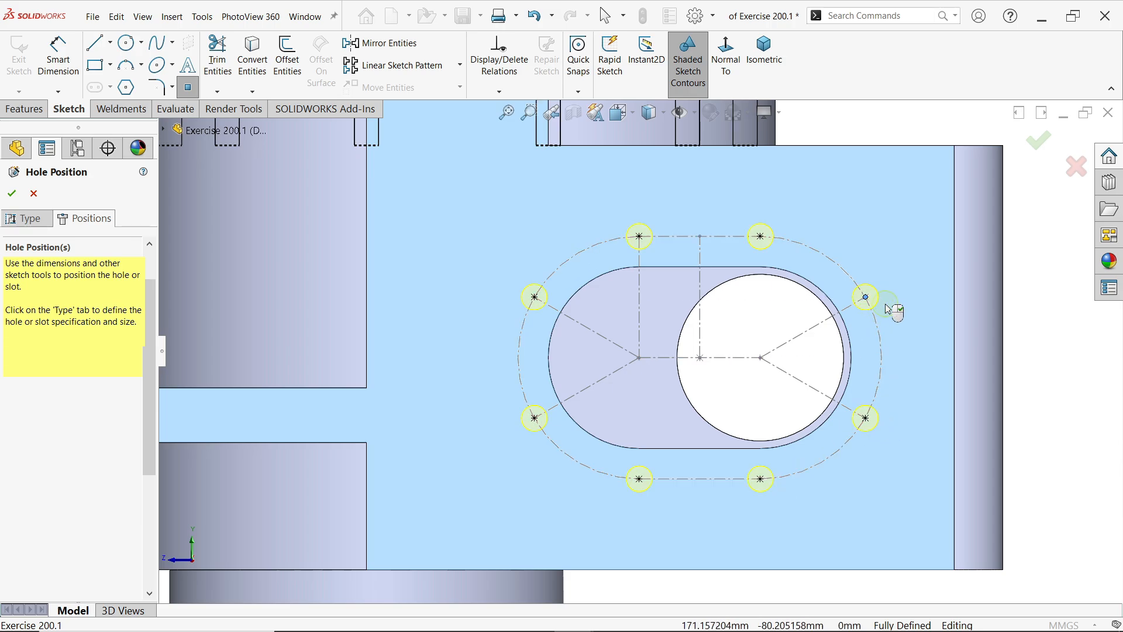
middle_drag(903, 271, 855, 346)
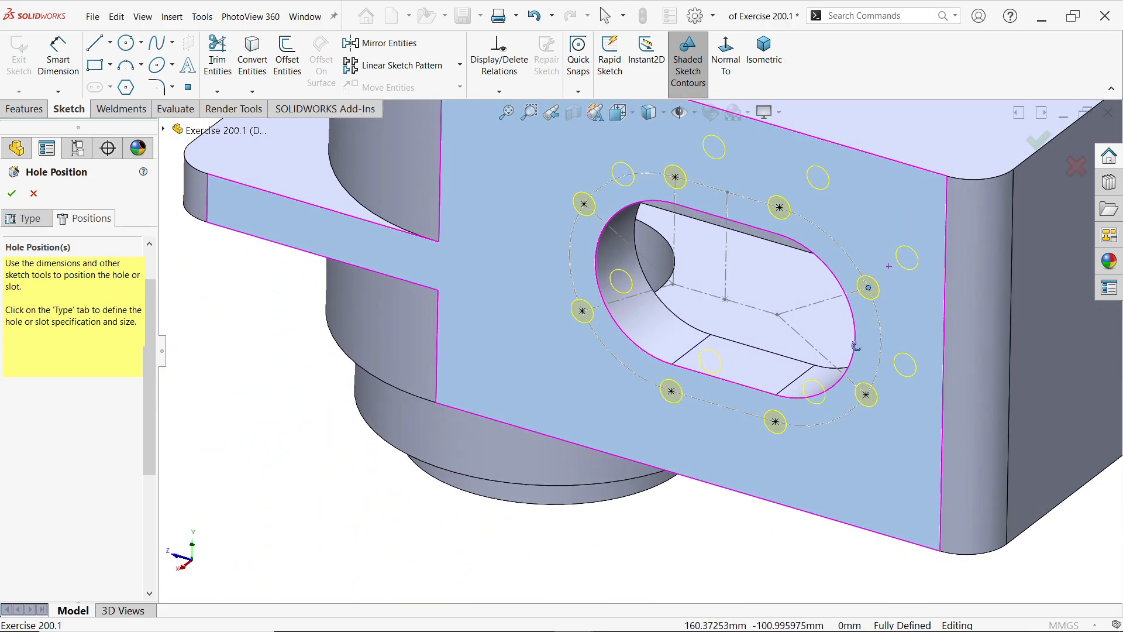
click(12, 195)
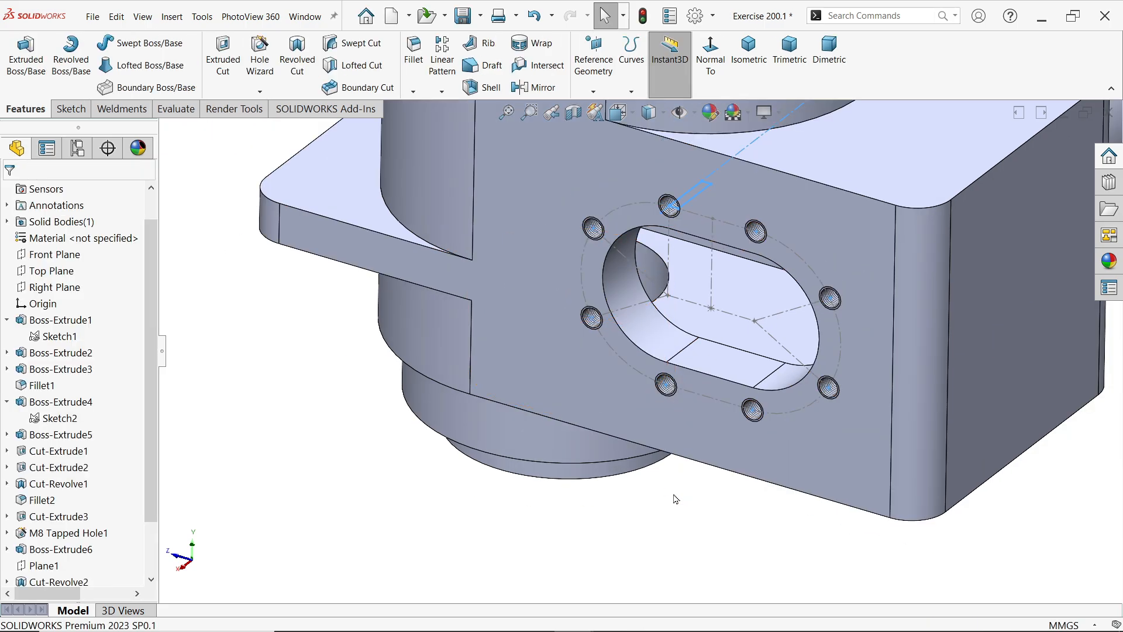
Hide the construction slot's layout sketch and show the whole housing in isometric view.
scroll(734, 247, down, 2)
drag(147, 486, 147, 543)
click(64, 549)
click(78, 531)
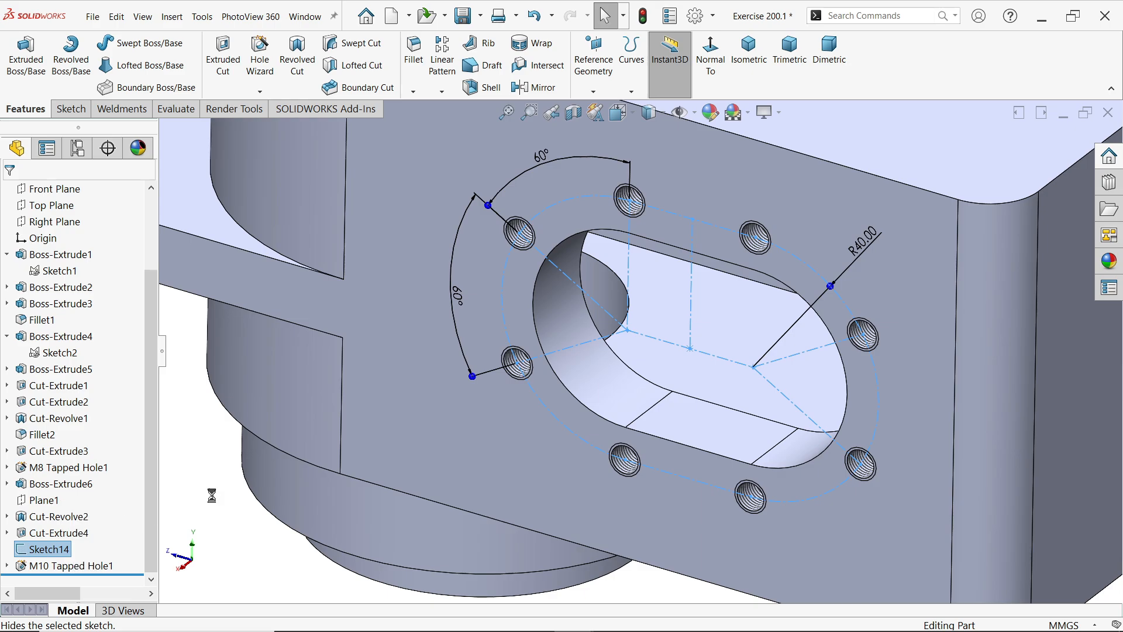
mouse_move(705, 330)
middle_down()
mouse_move(712, 285)
mouse_move(698, 394)
middle_up()
scroll(698, 386, up, 10)
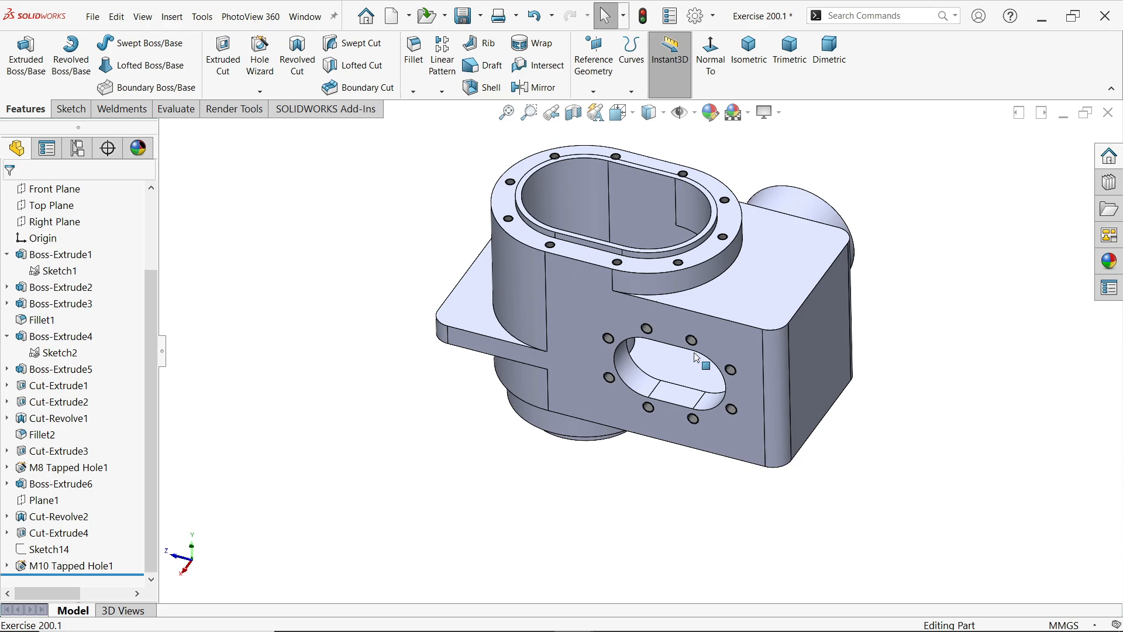
click(754, 70)
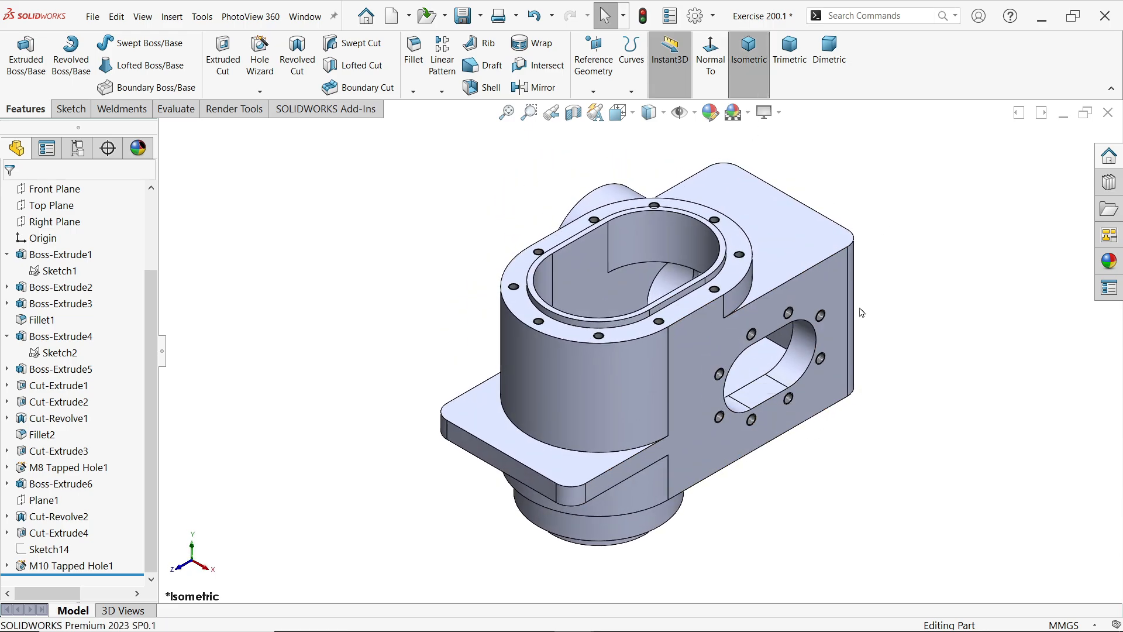
Turn on RealView Graphics for the housing and orbit it slightly.
click(781, 112)
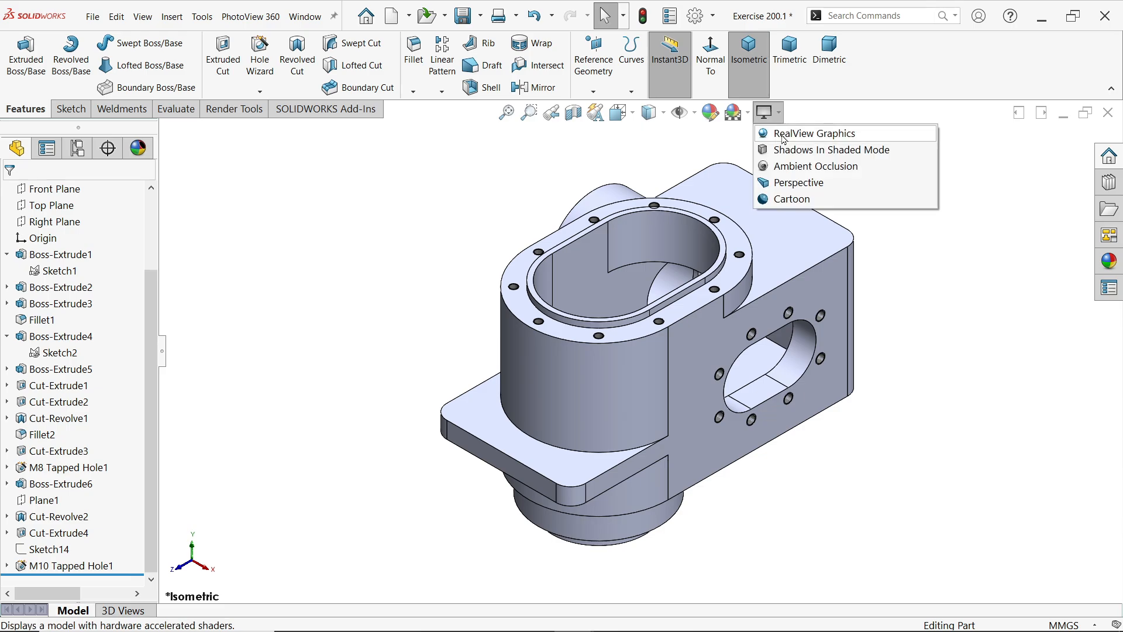
click(783, 138)
mouse_move(778, 342)
middle_down()
mouse_move(667, 290)
mouse_move(609, 216)
mouse_move(673, 304)
mouse_move(743, 310)
middle_up()
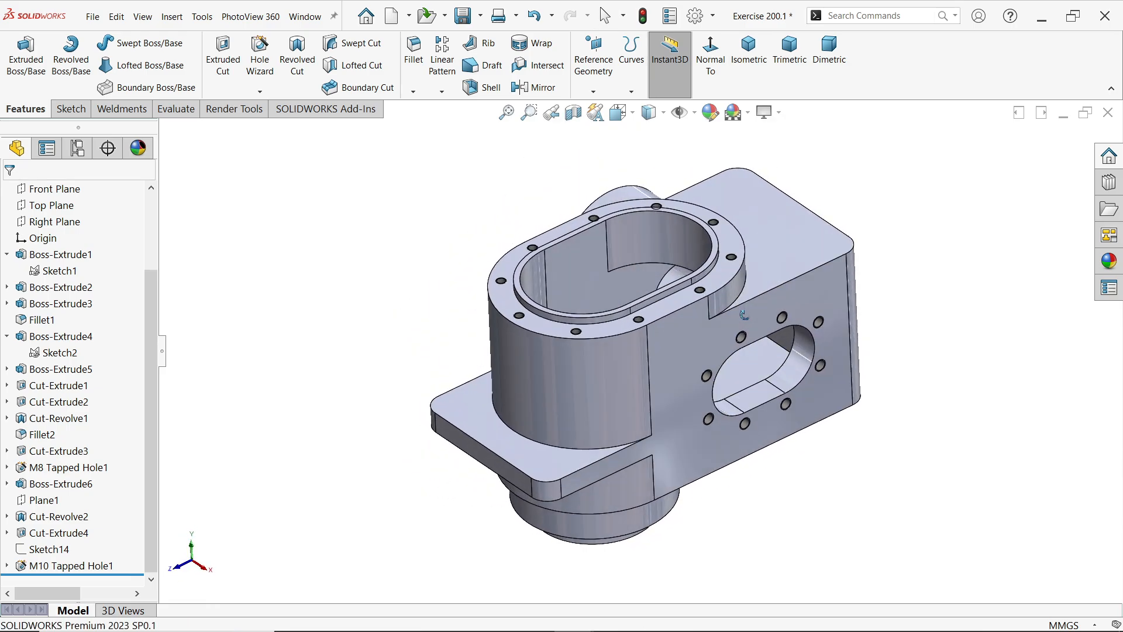
Create a planar section view of the housing through the Right Plane with no offset.
click(573, 112)
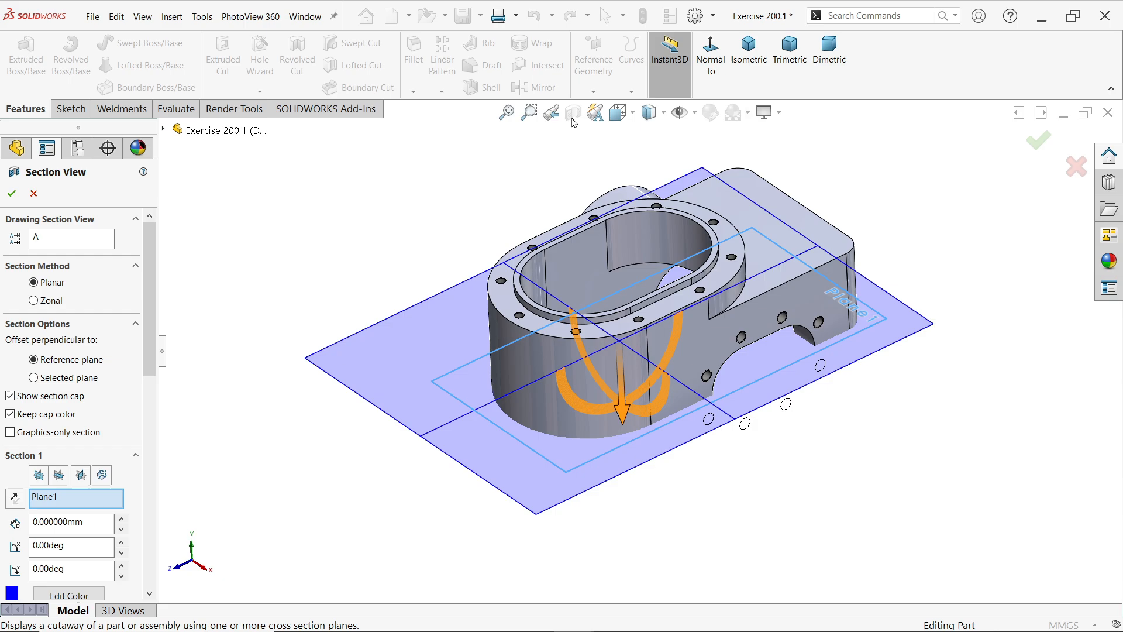
right_click(66, 503)
click(105, 506)
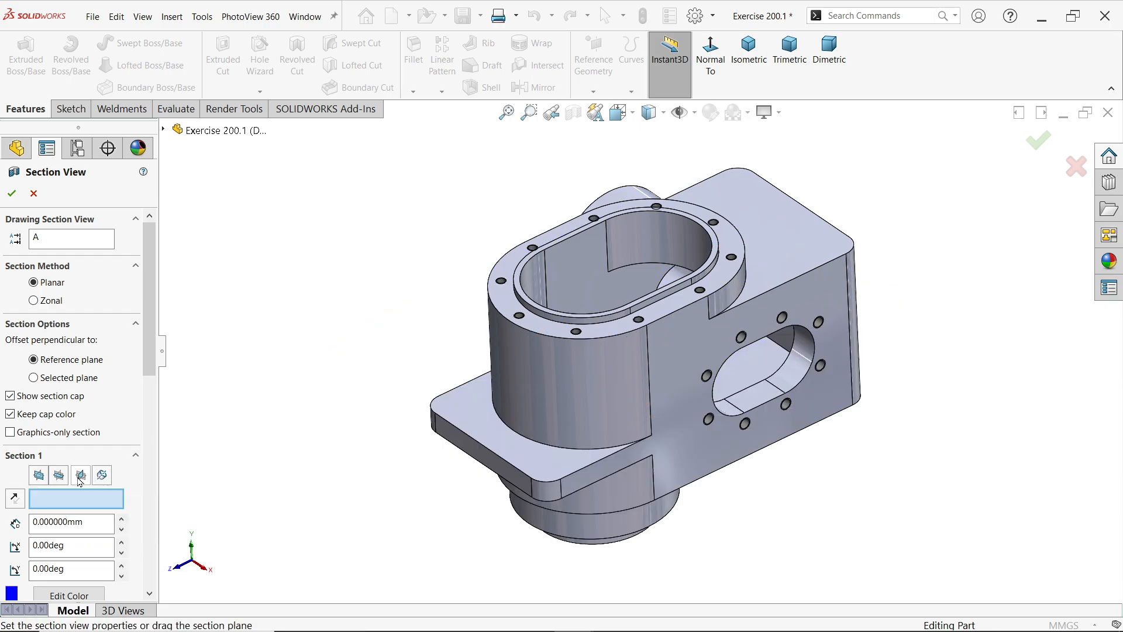
click(81, 476)
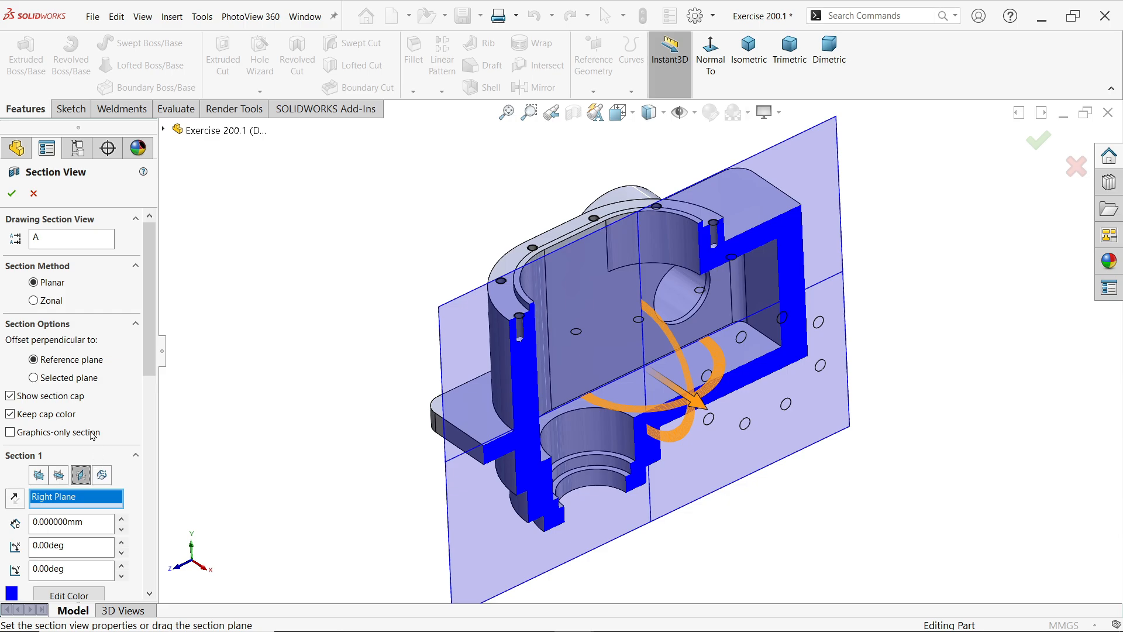
click(16, 196)
scroll(663, 371, down, 1)
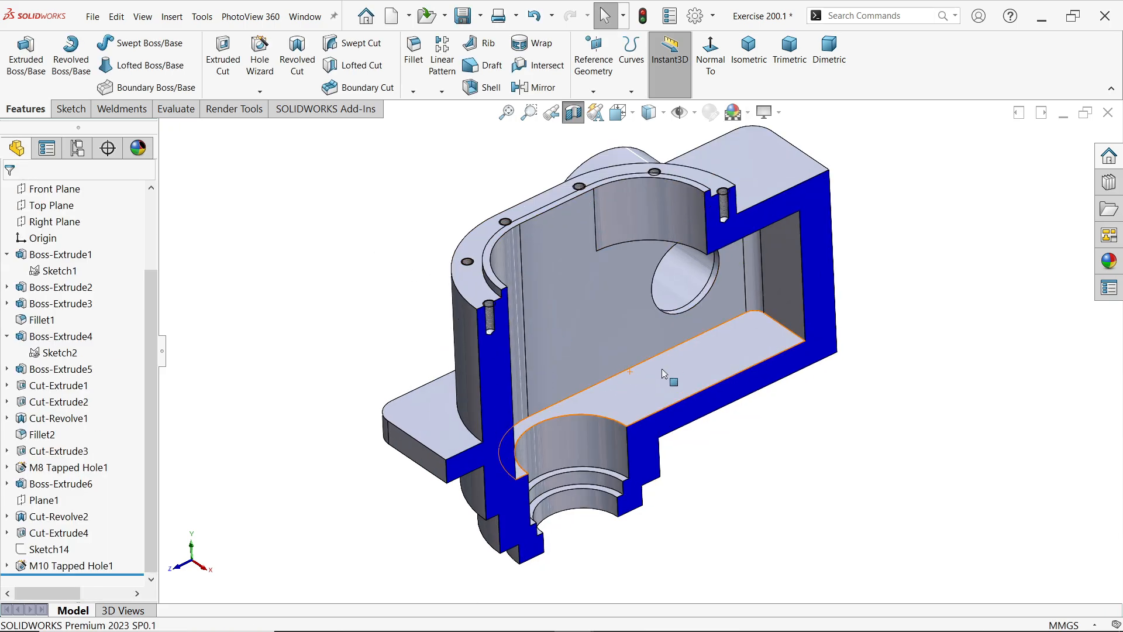
Examine the sectioned housing's cavity, stepped bore and tapped holes, including a view normal to the Right Plane.
middle_drag(663, 371, 656, 304)
scroll(656, 308, down, 2)
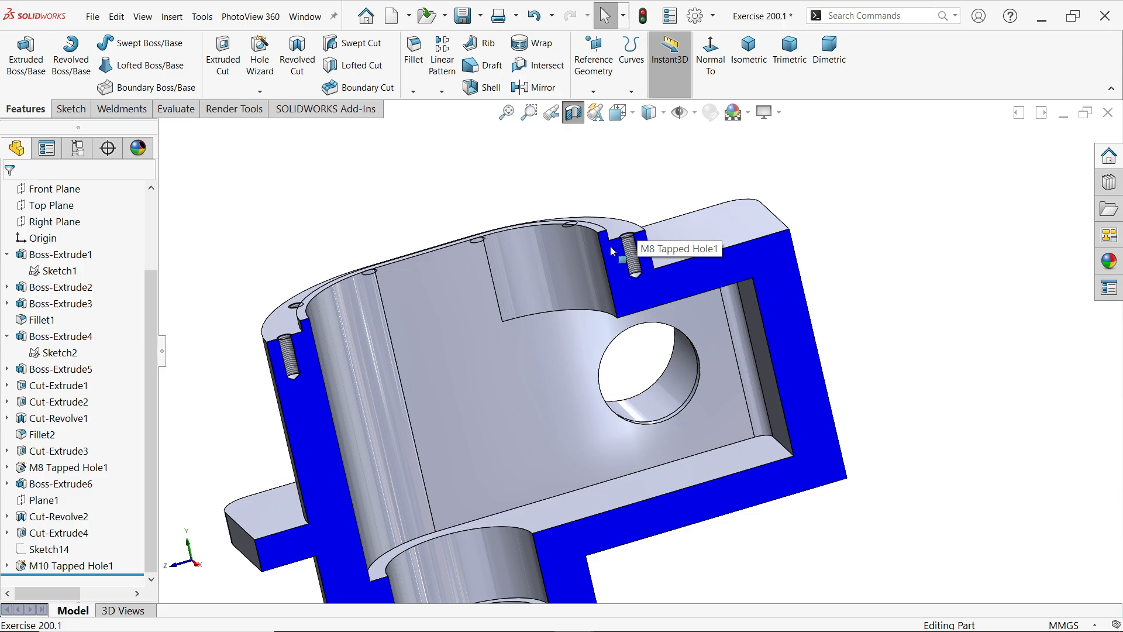
scroll(673, 245, up, 1)
click(710, 274)
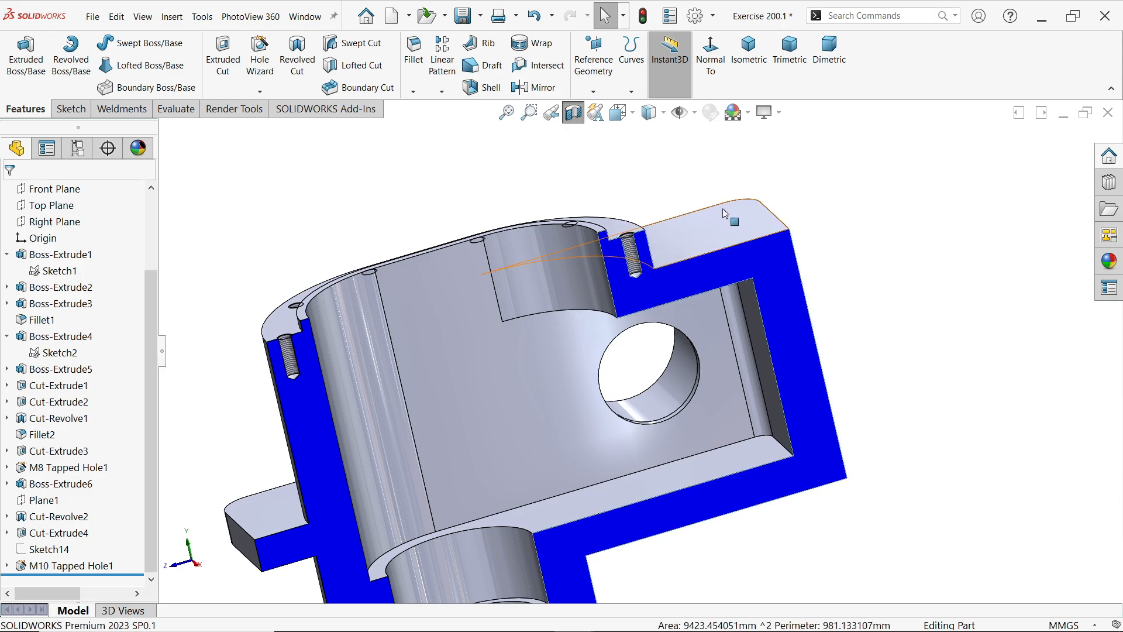
click(54, 221)
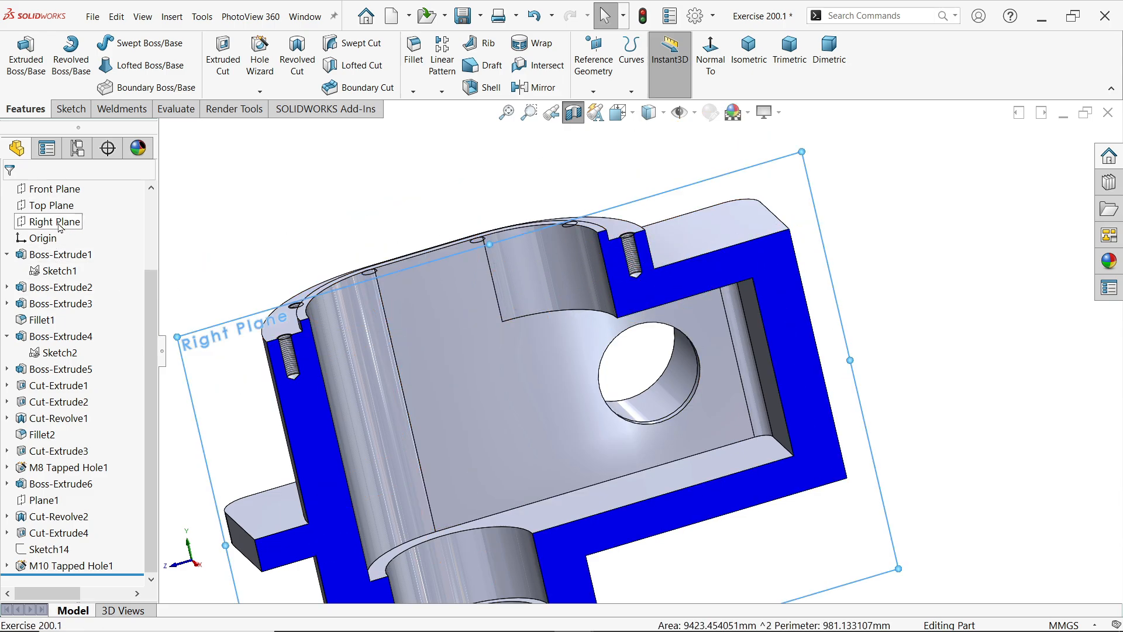
click(711, 69)
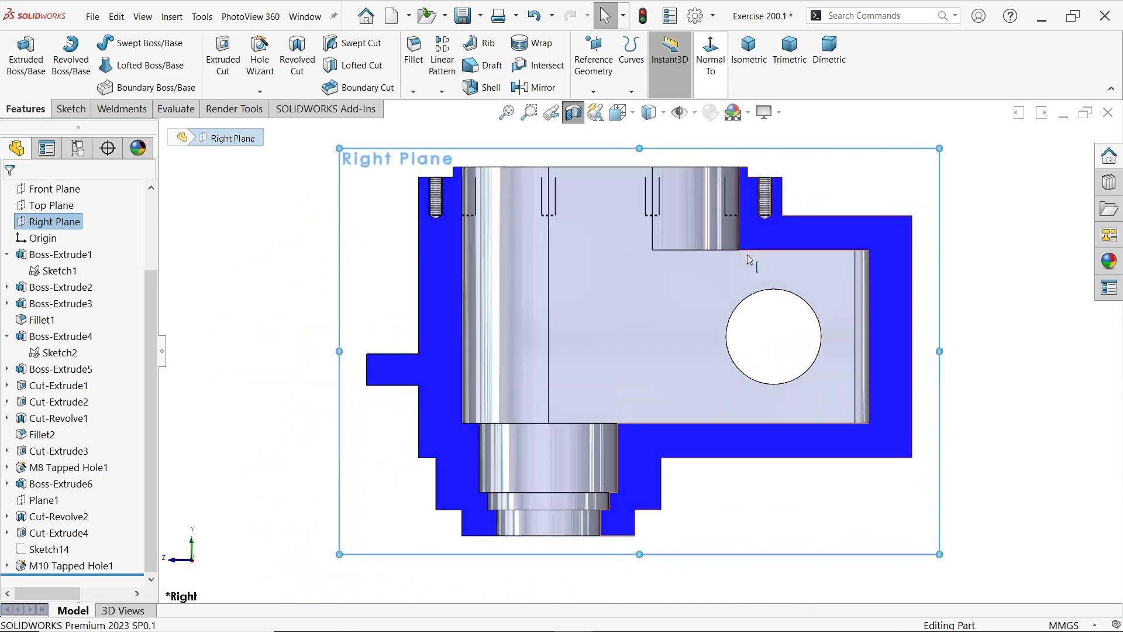
click(988, 273)
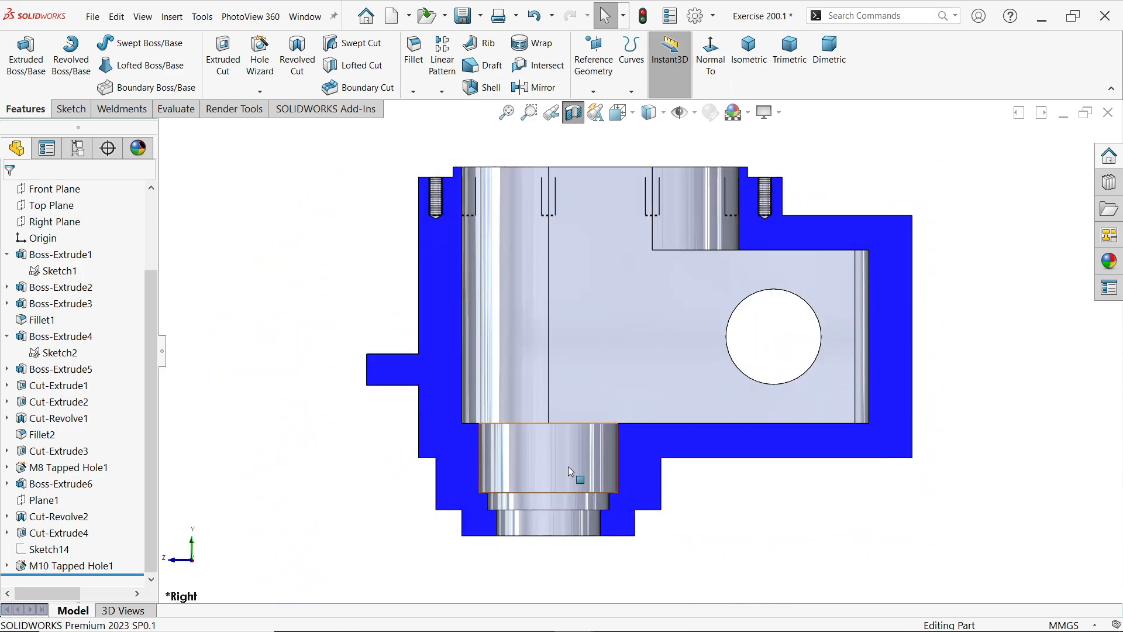
scroll(562, 468, down, 1)
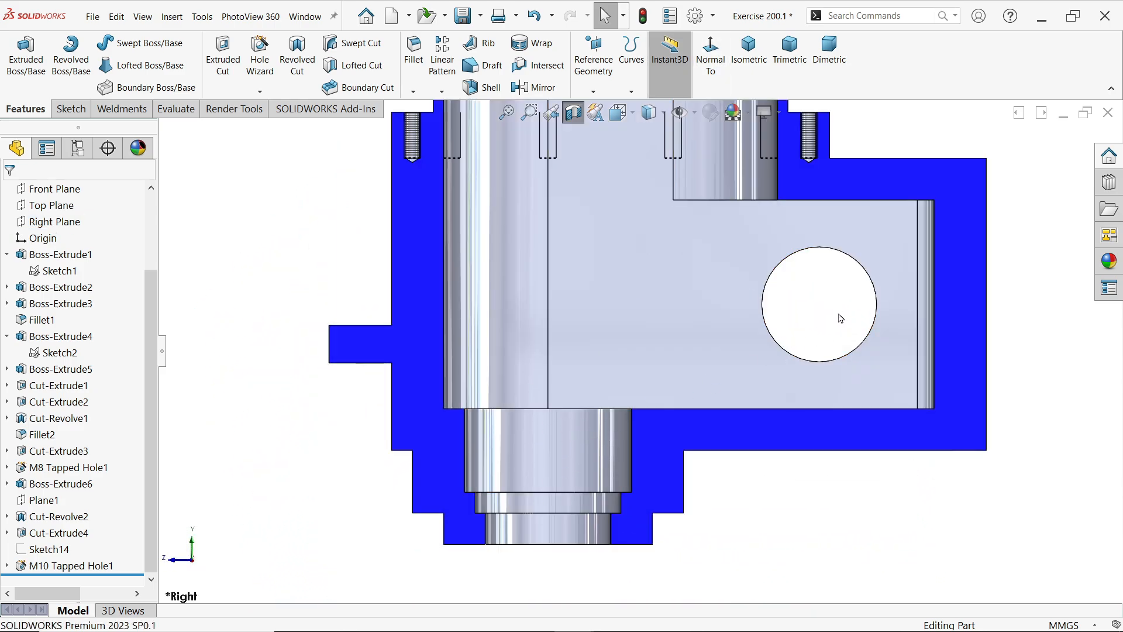
scroll(840, 318, up, 1)
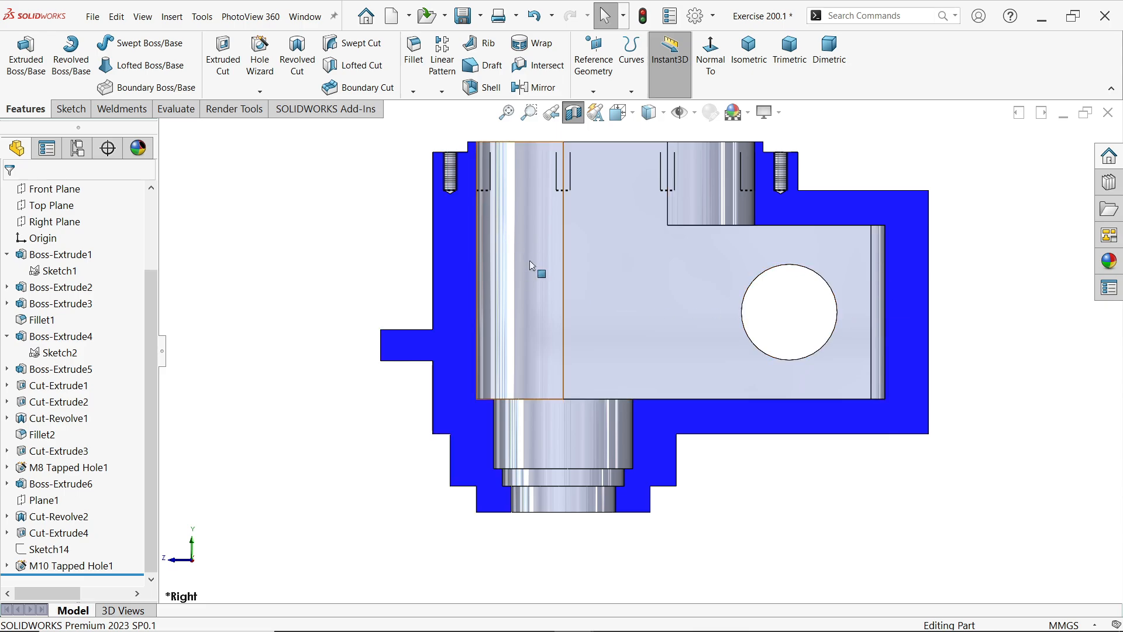
Turn off the section view and show the whole housing in isometric view.
click(577, 112)
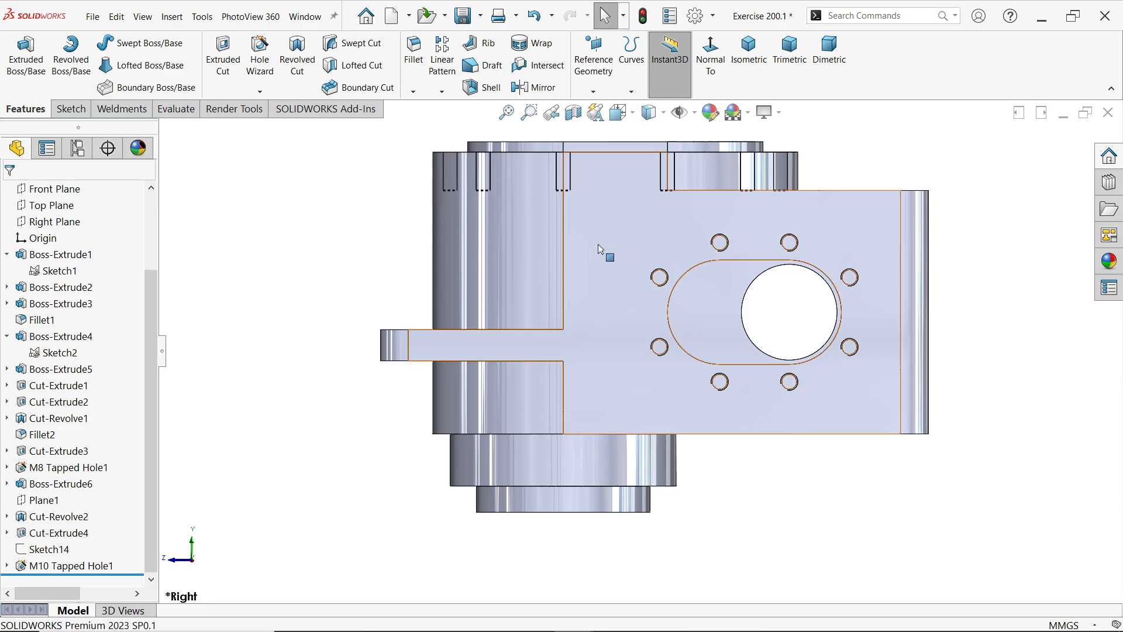
middle_drag(601, 250, 753, 339)
key(ctrl+7)
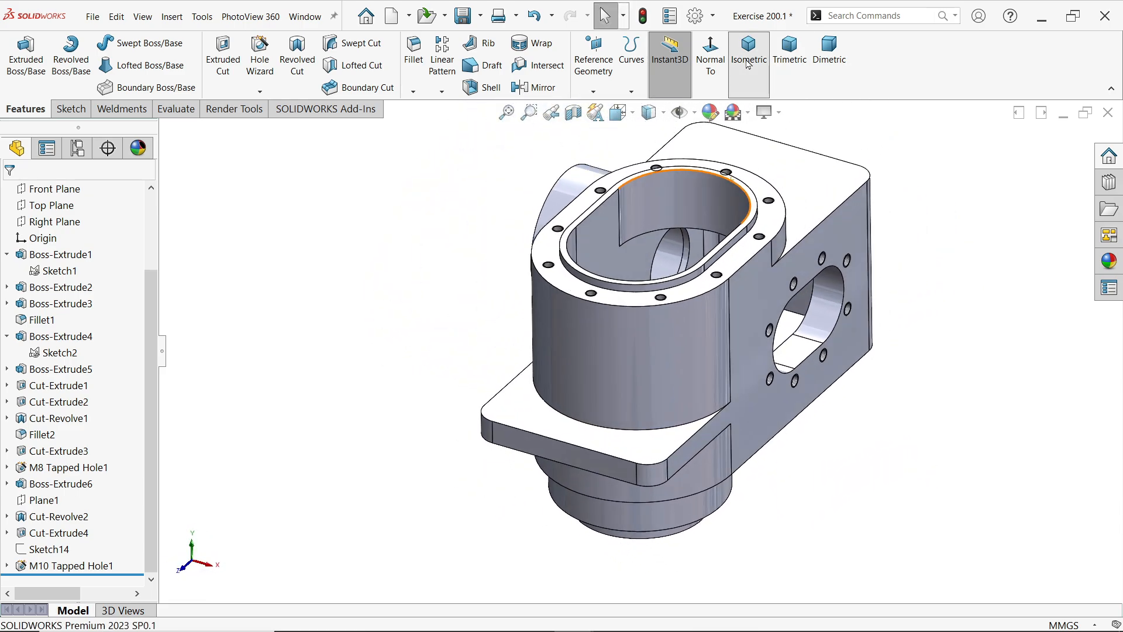
scroll(775, 314, down, 1)
Assign the 6061 Alloy material from the SOLIDWORKS Aluminium Alloys library to the part.
drag(153, 296, 158, 209)
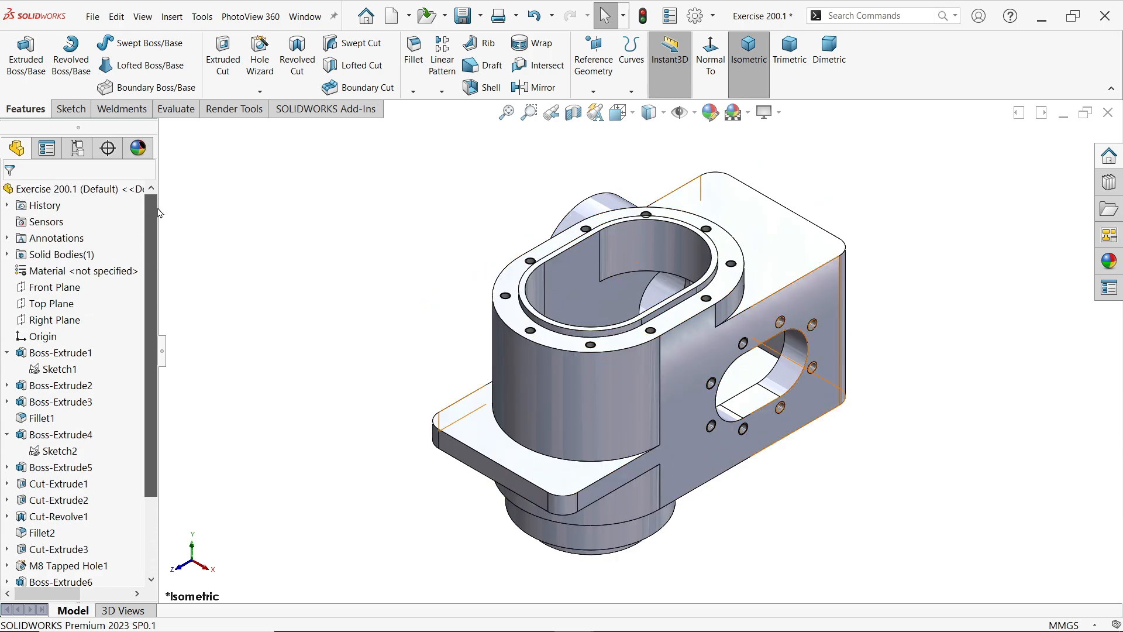
right_click(95, 275)
click(143, 285)
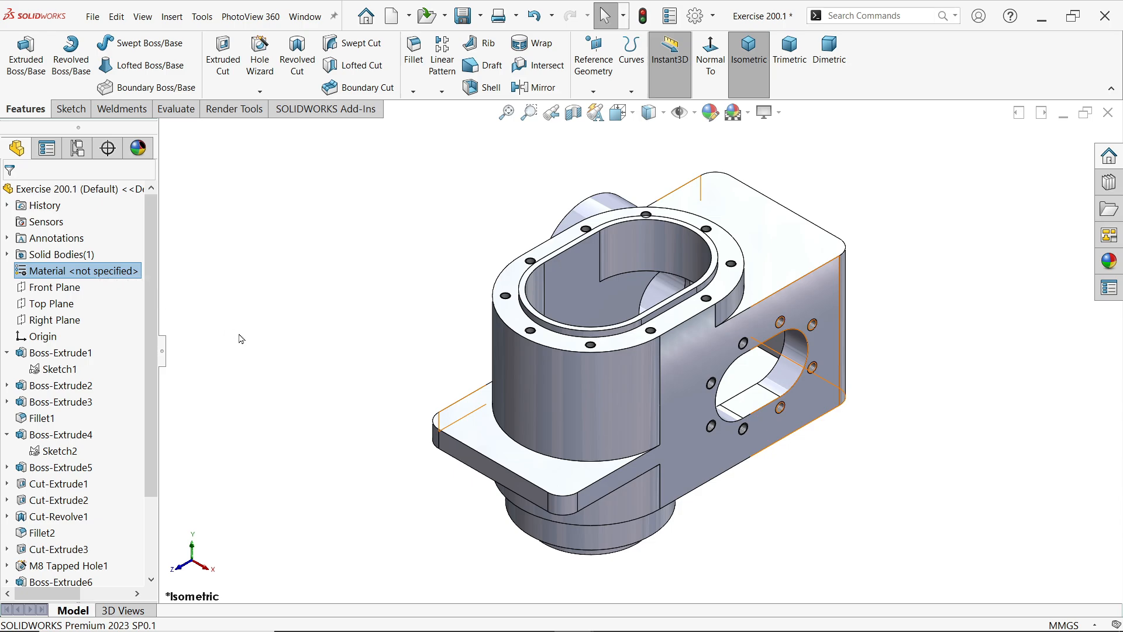
click(271, 137)
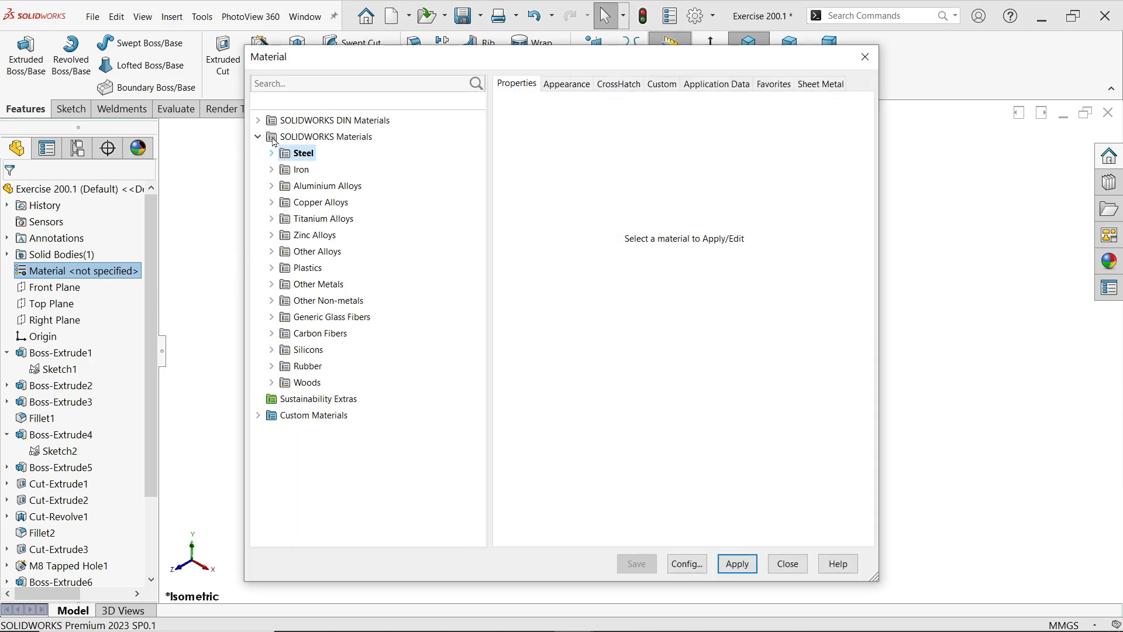
click(272, 187)
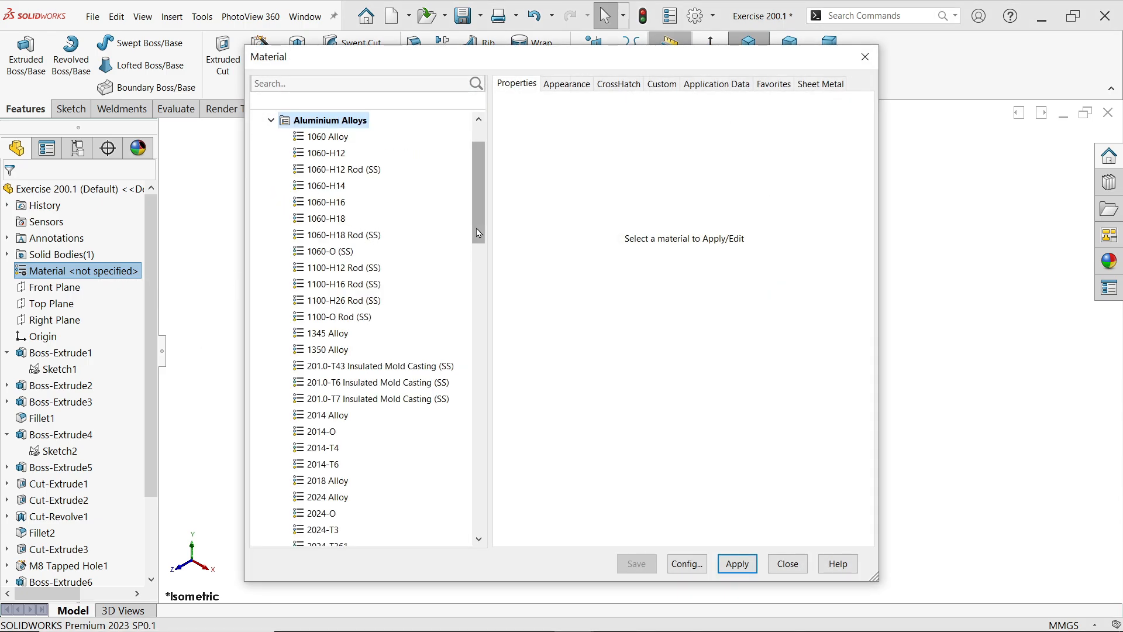
drag(478, 234, 466, 328)
scroll(459, 369, down, 7)
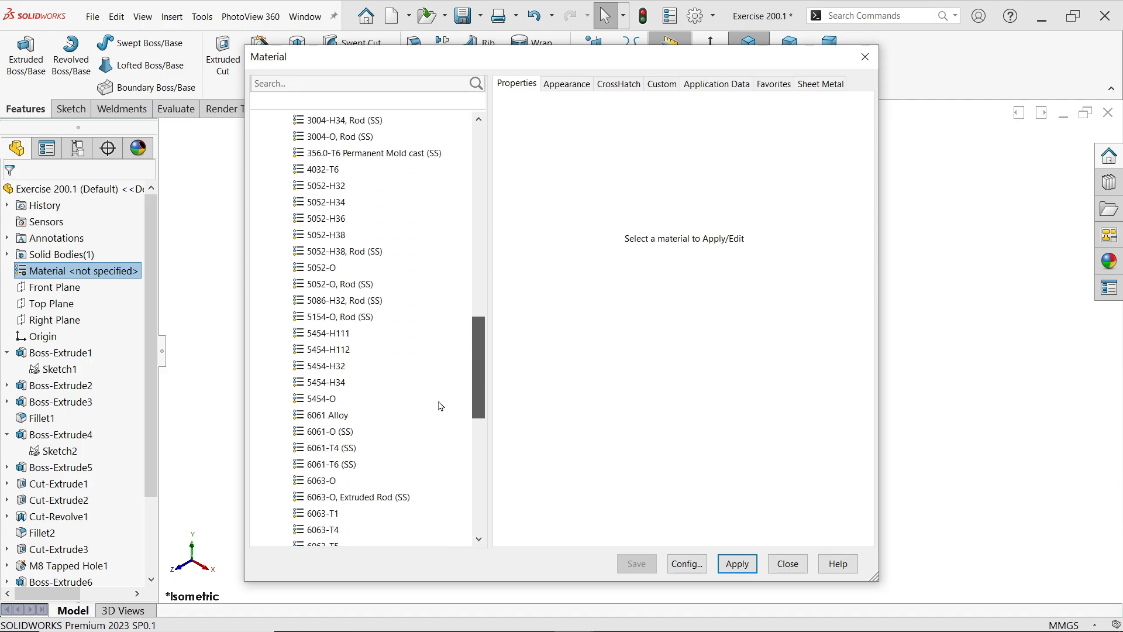
click(329, 416)
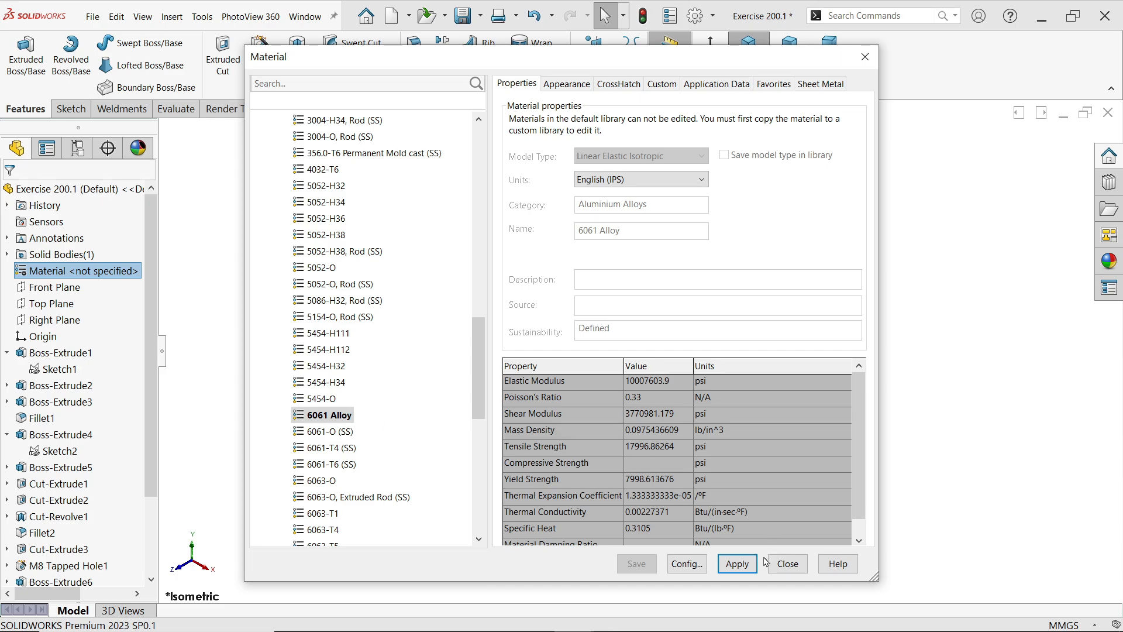
click(736, 564)
click(787, 564)
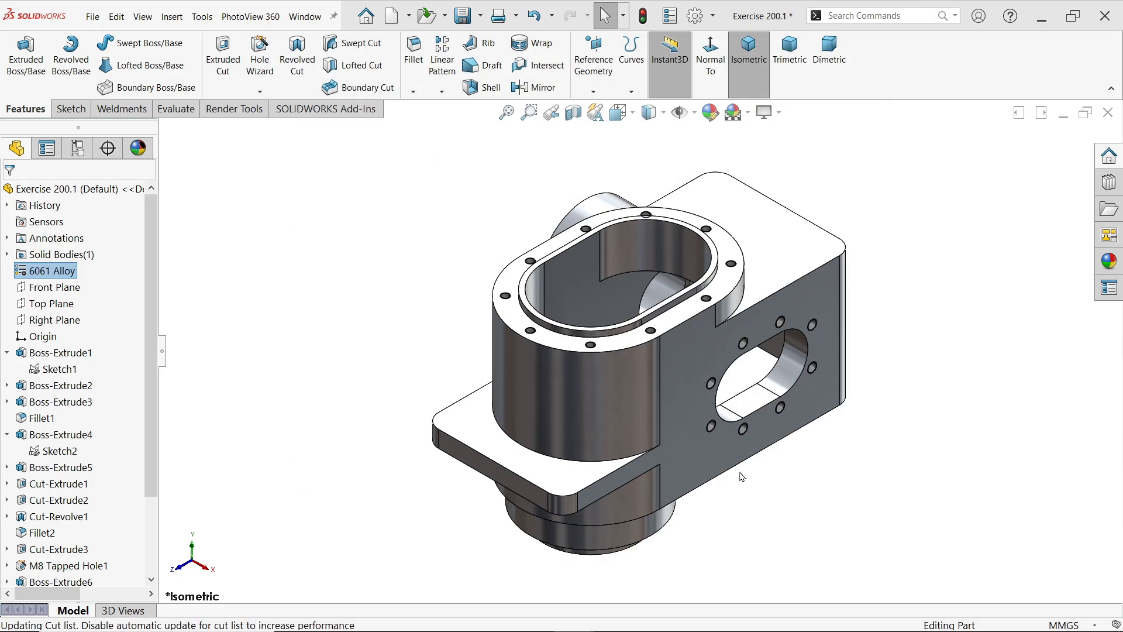
Override the material's look with the plain color appearance and recolor the whole part grey from the standard swatches.
click(1109, 265)
click(920, 154)
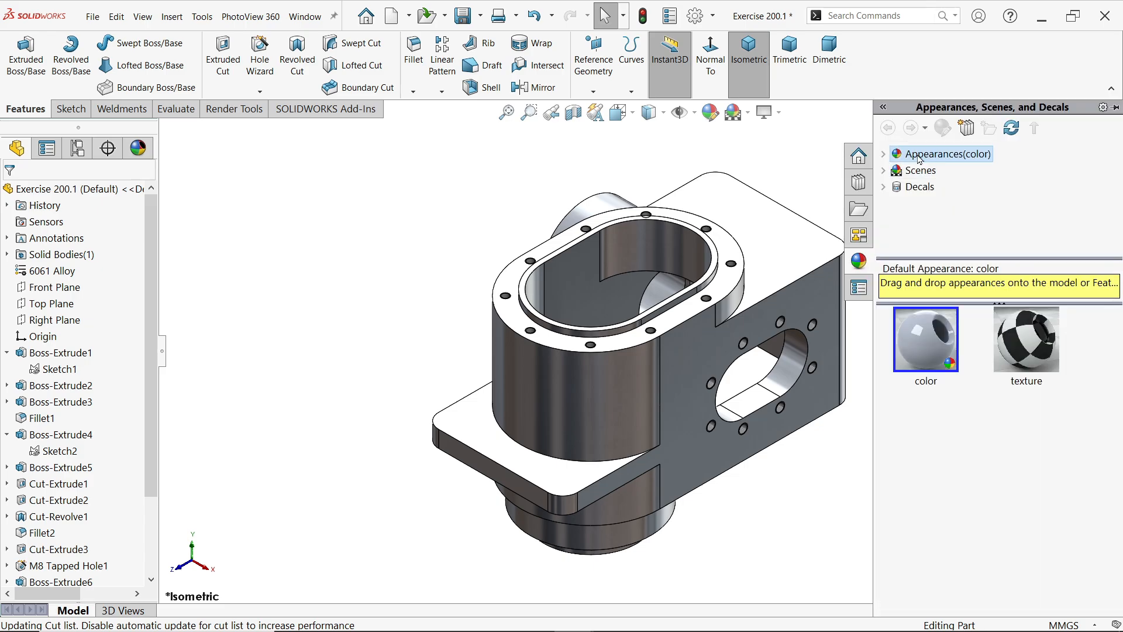
drag(938, 349, 753, 321)
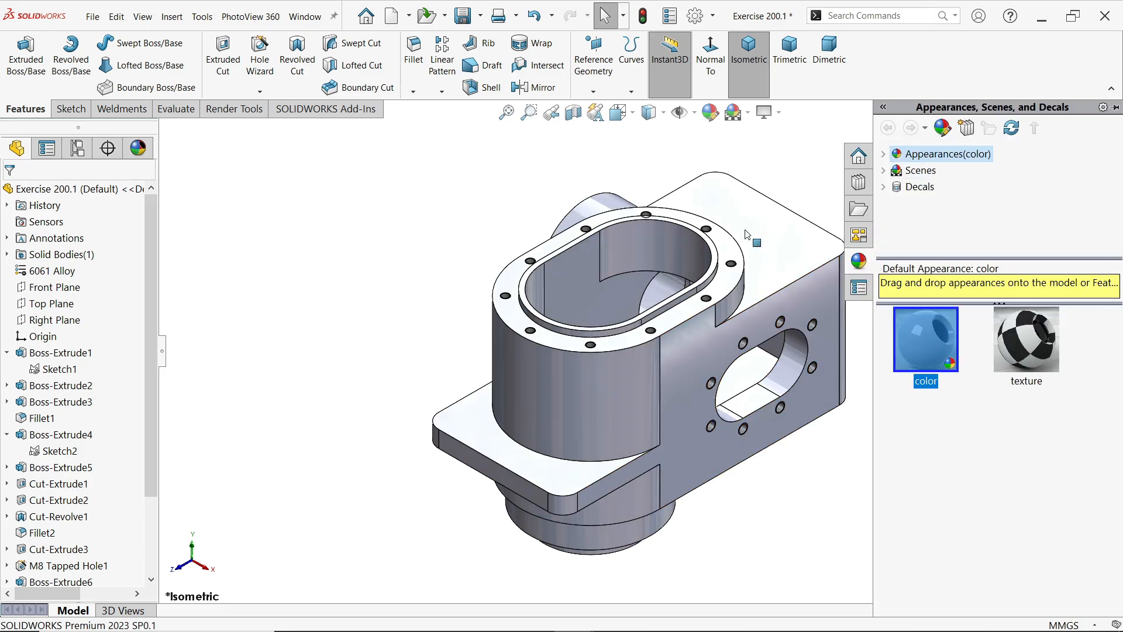
click(710, 114)
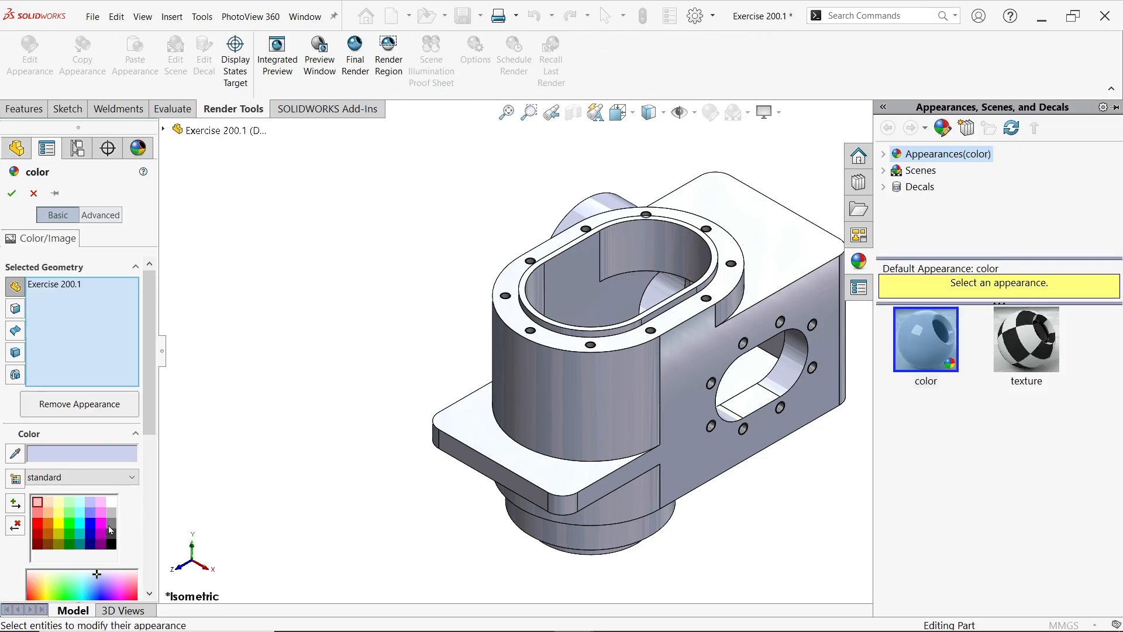
click(109, 528)
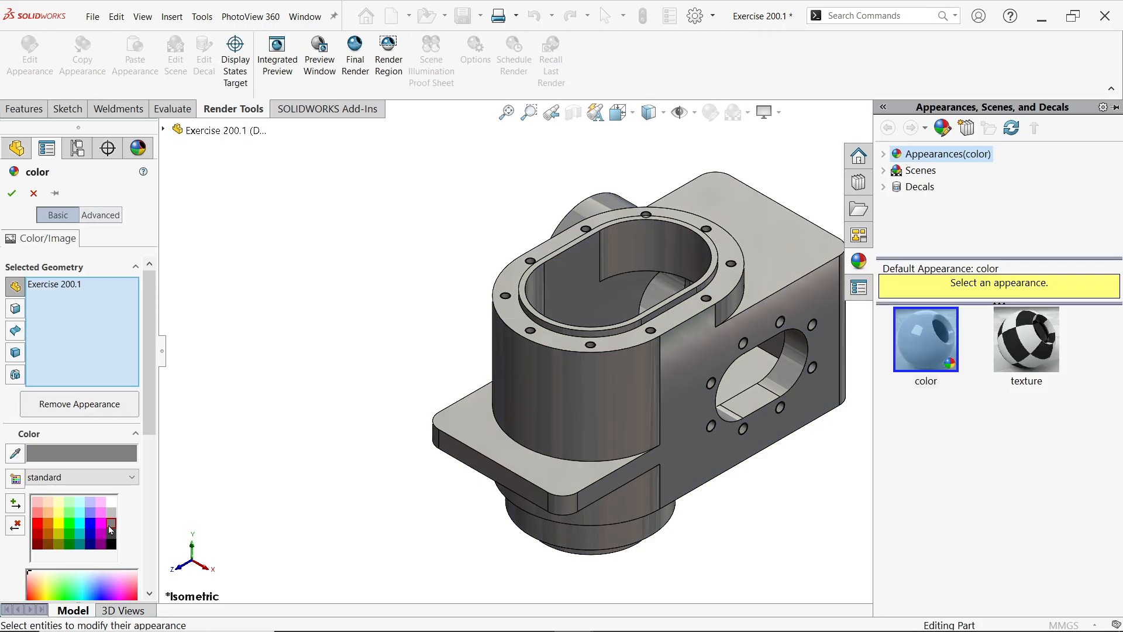
click(11, 195)
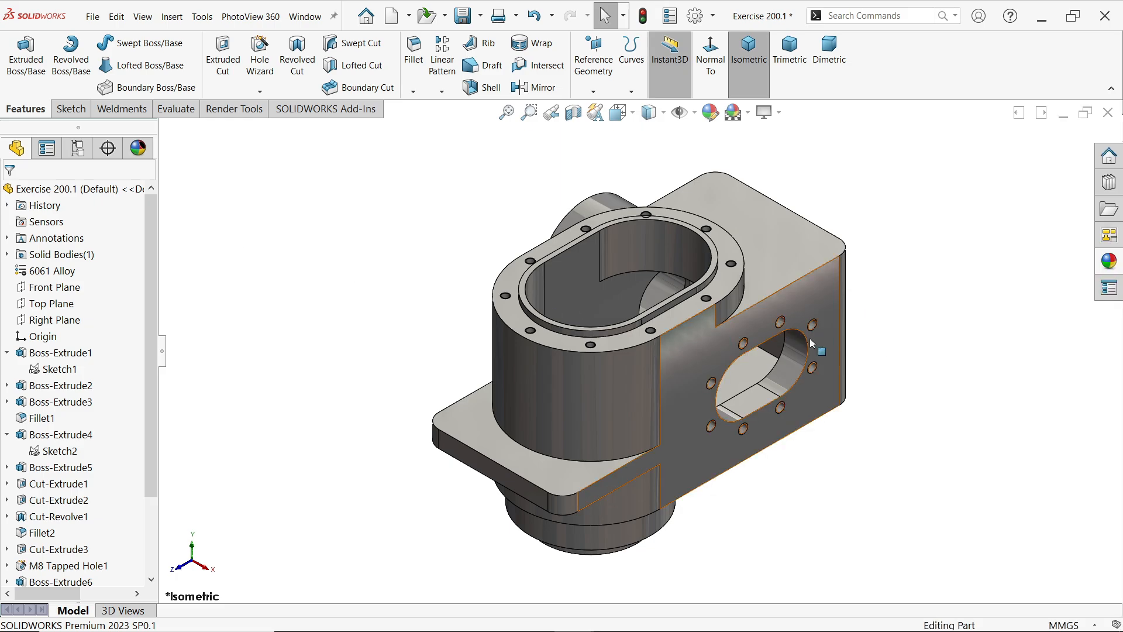
Calculate the part's mass properties and compare its volume with the value on the EXERCISE 200.1.PNG drawing.
middle_drag(802, 351, 630, 428)
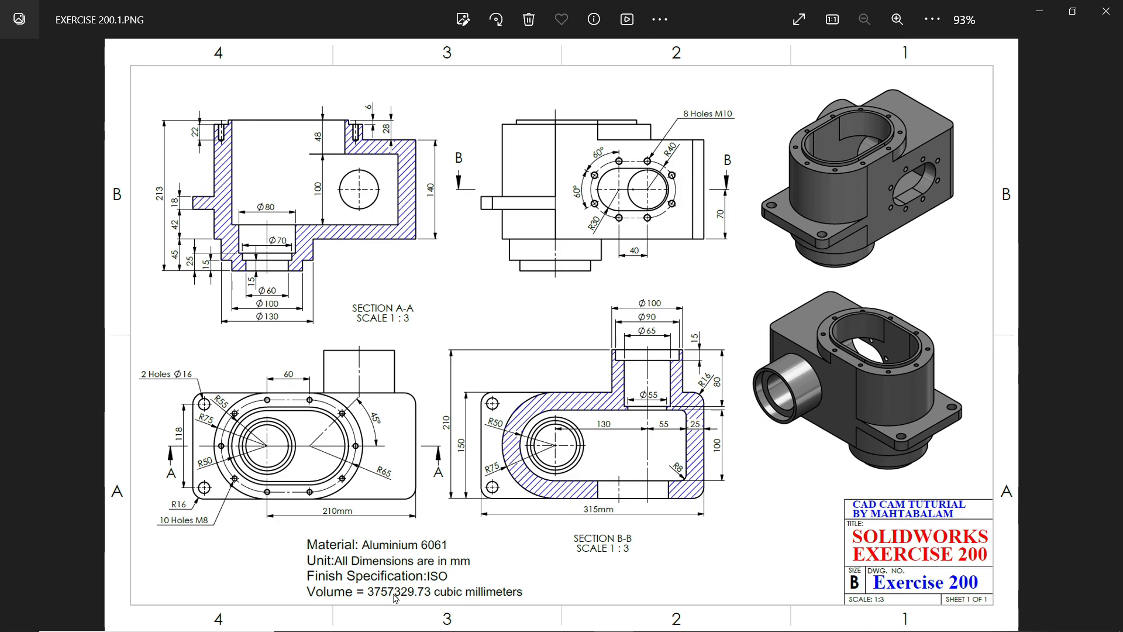
click(1041, 13)
click(174, 109)
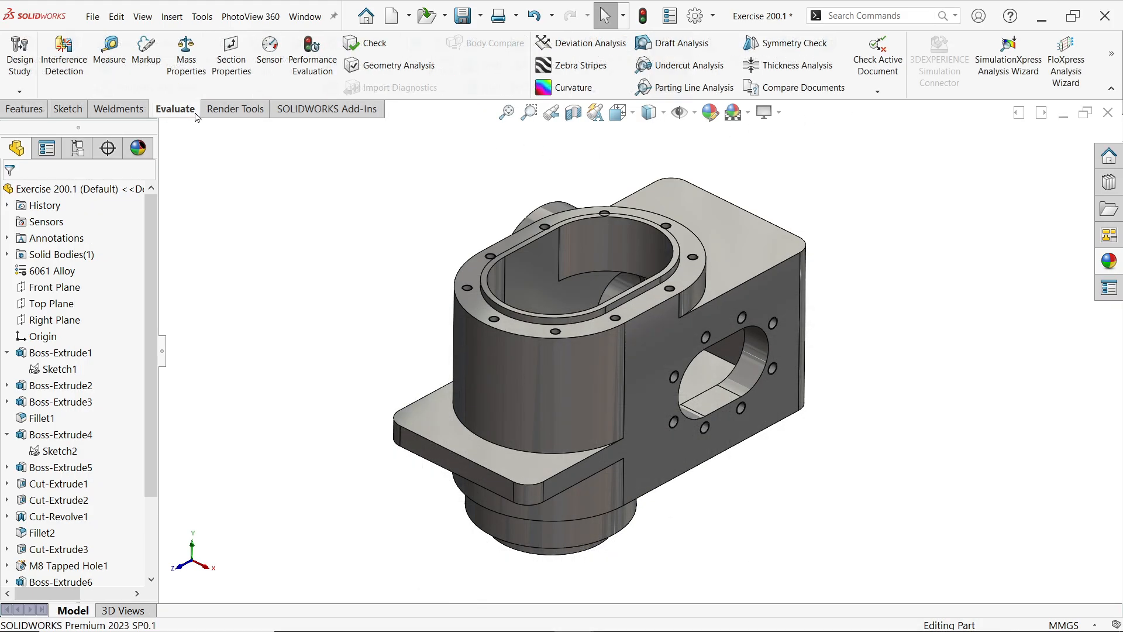
click(190, 59)
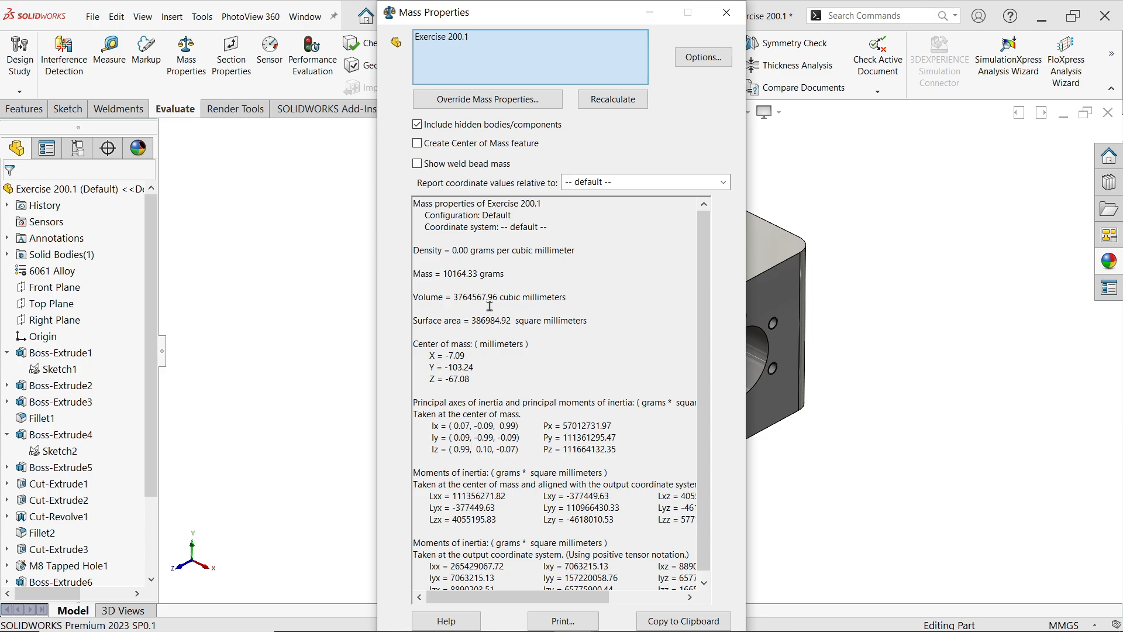
click(620, 623)
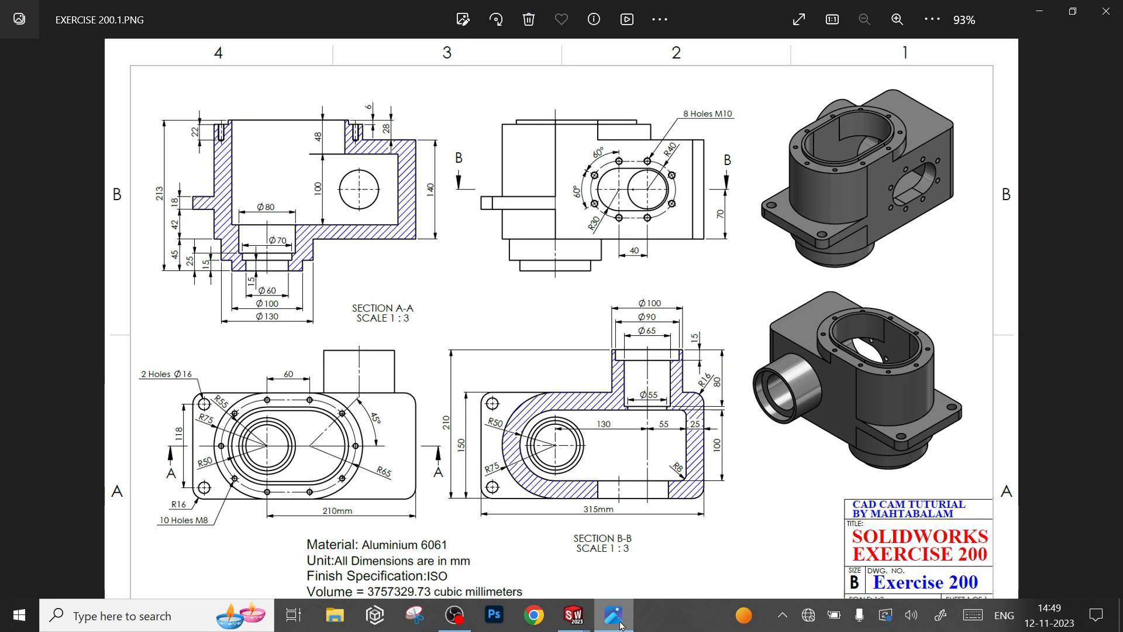
click(621, 624)
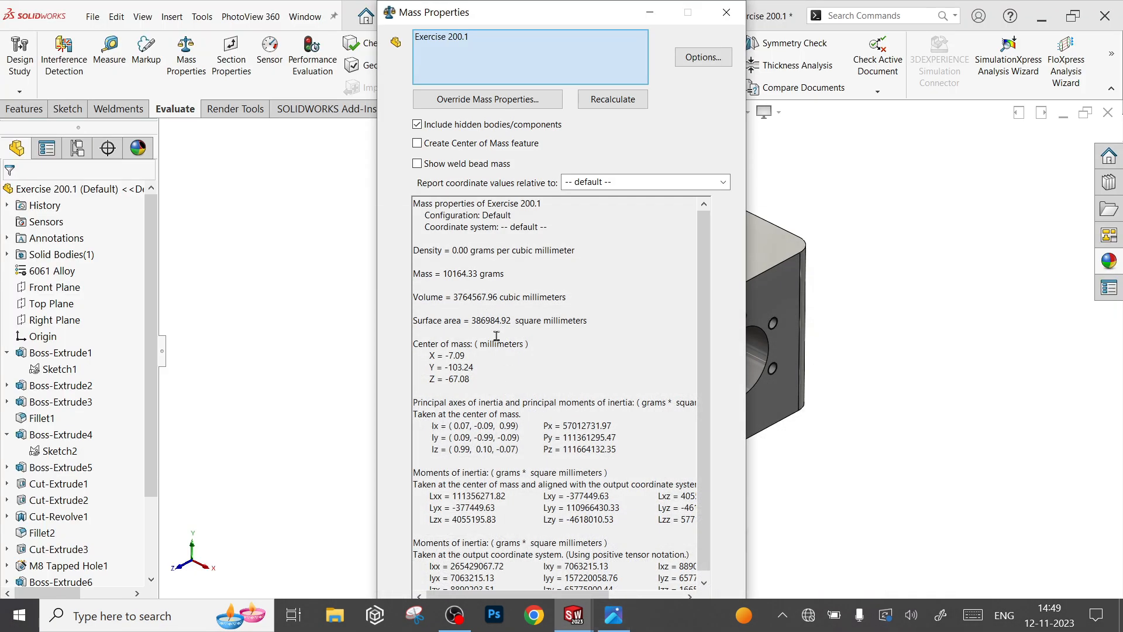
click(731, 13)
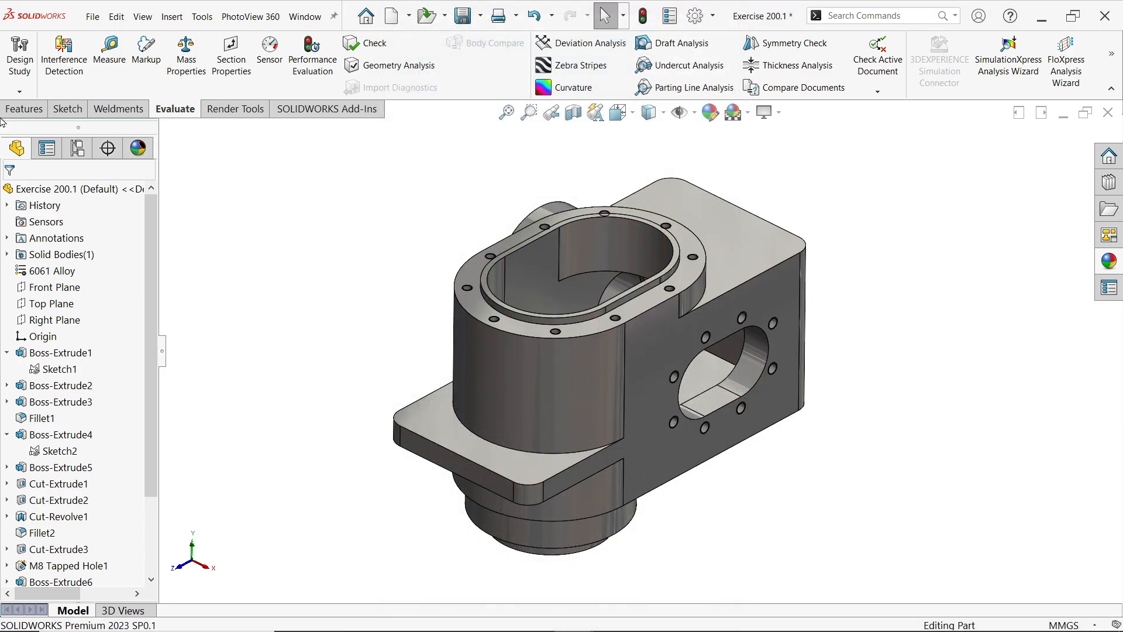
click(25, 112)
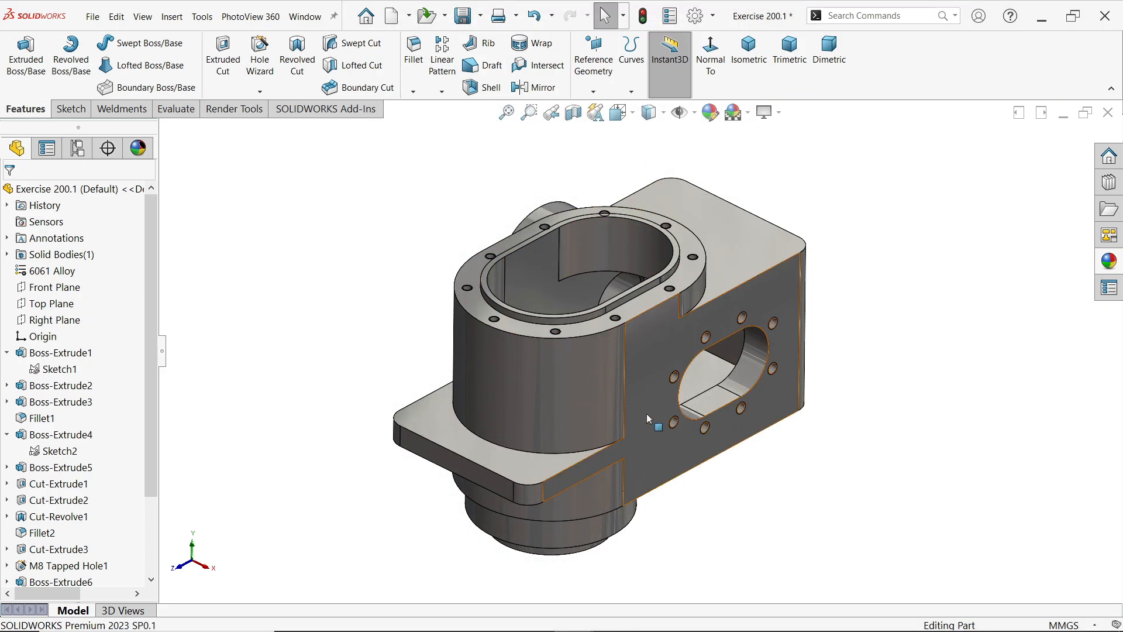
scroll(647, 410, down, 2)
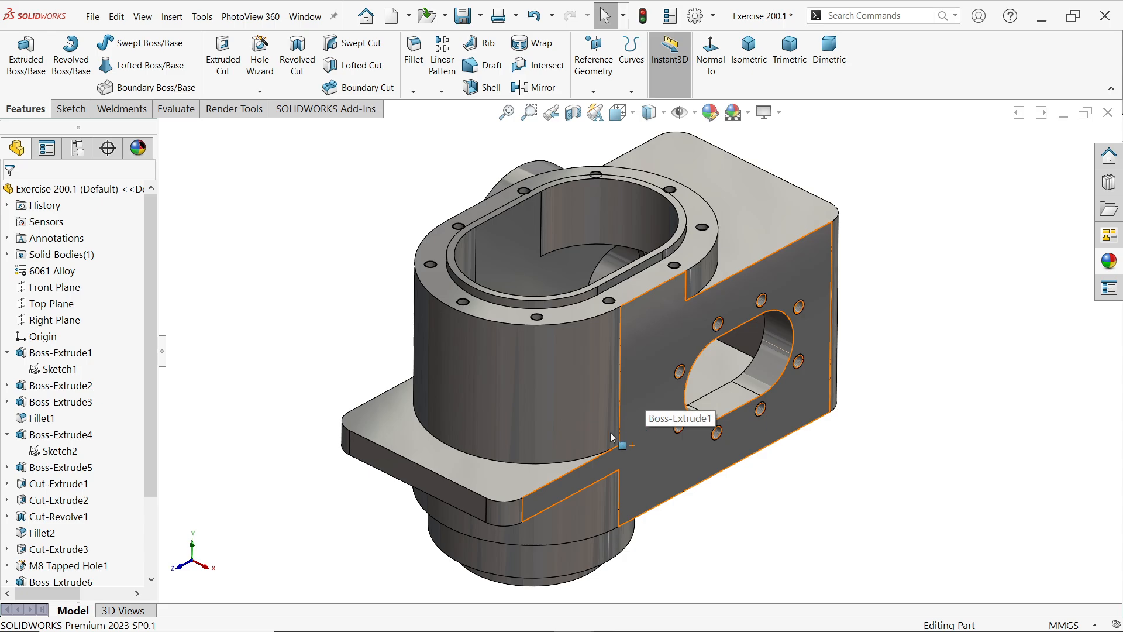
Set up a Hole Wizard hole with the ISO standard, Dowel Holes type and Ø16.0 size.
click(510, 492)
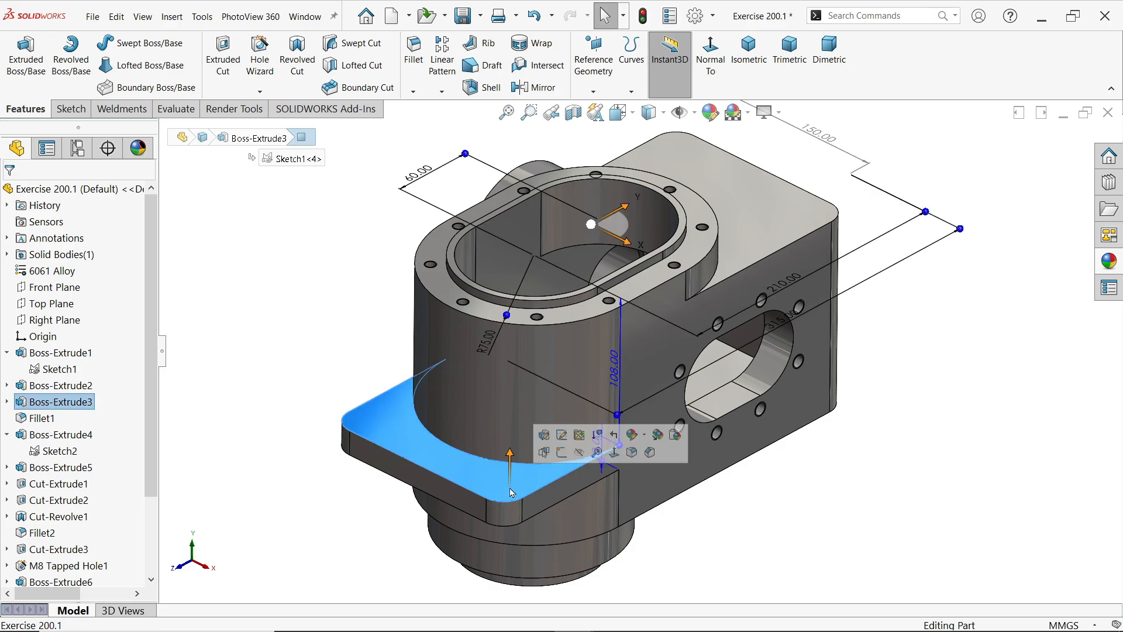
click(303, 301)
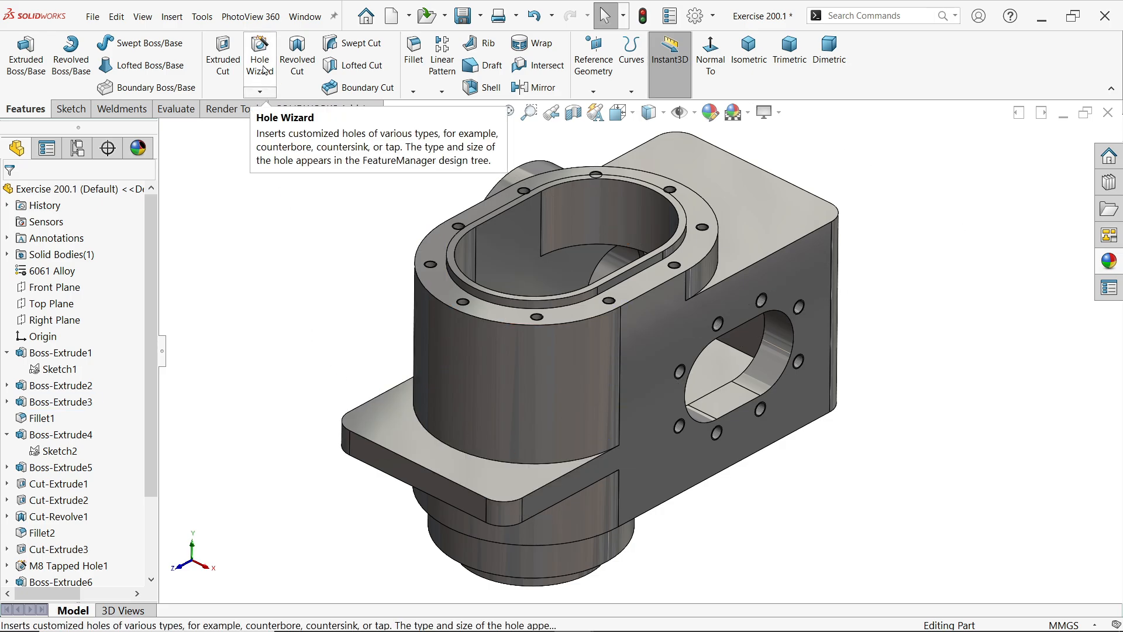
click(265, 70)
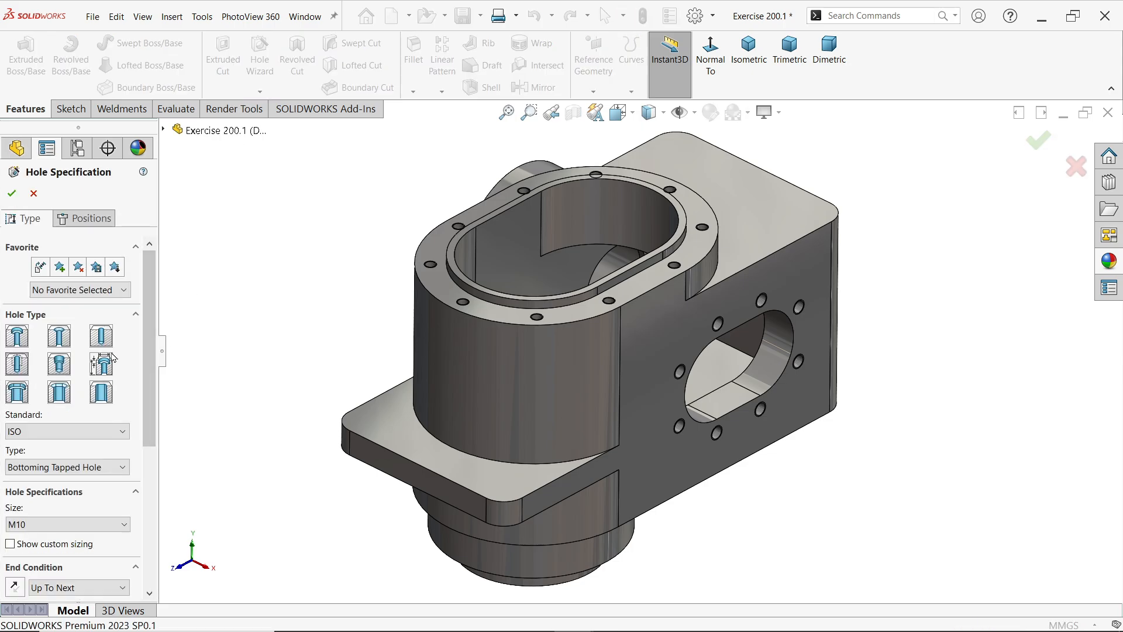
click(101, 338)
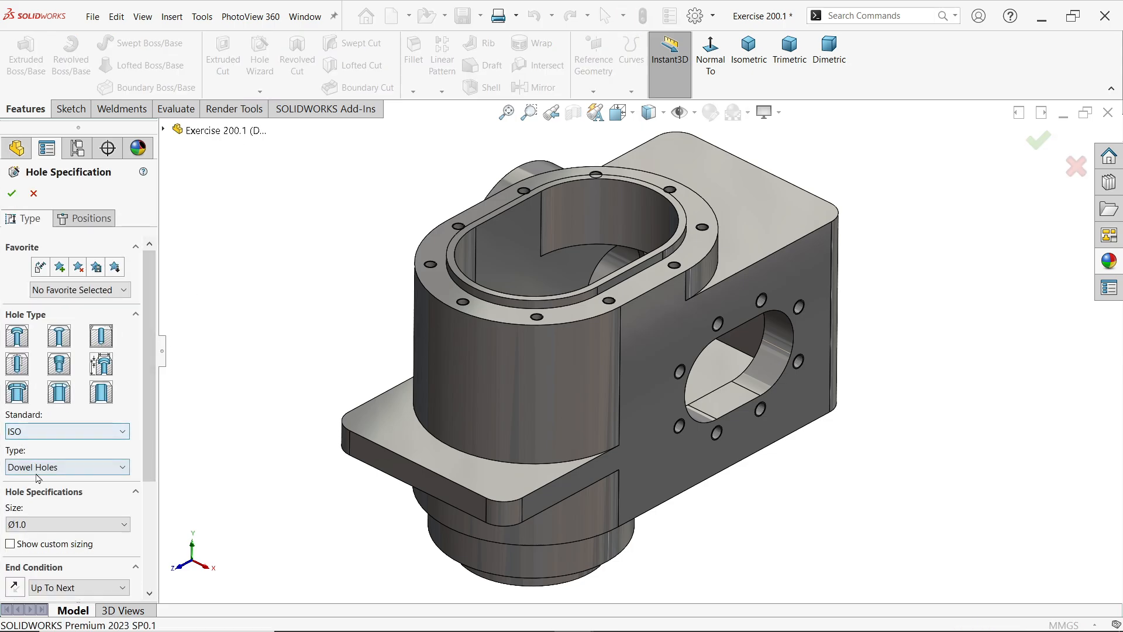
click(32, 524)
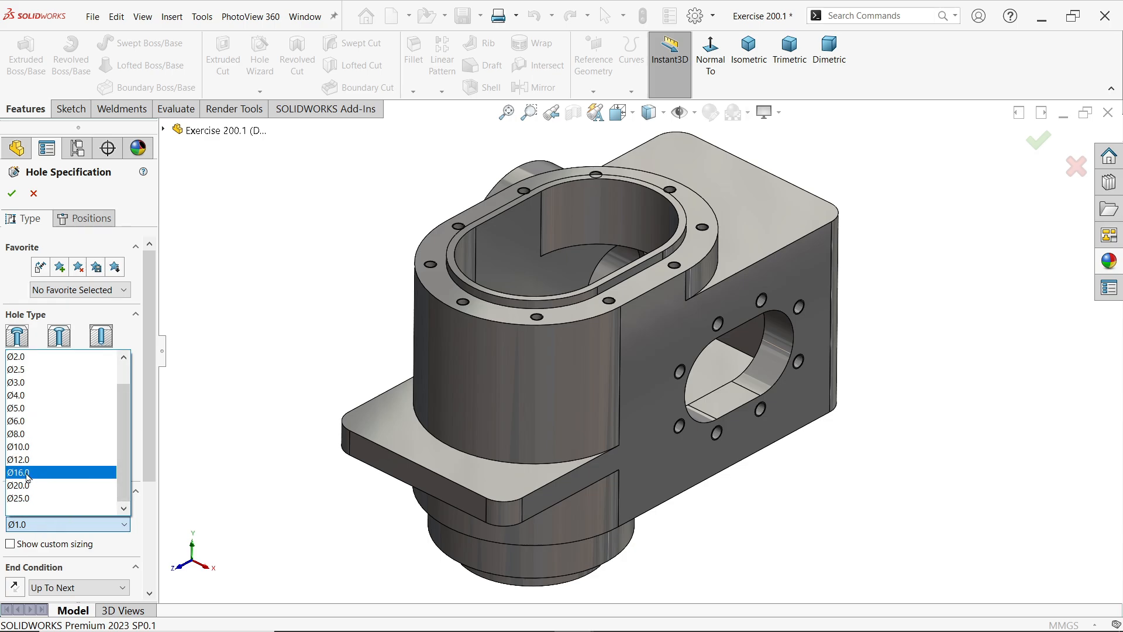
click(31, 484)
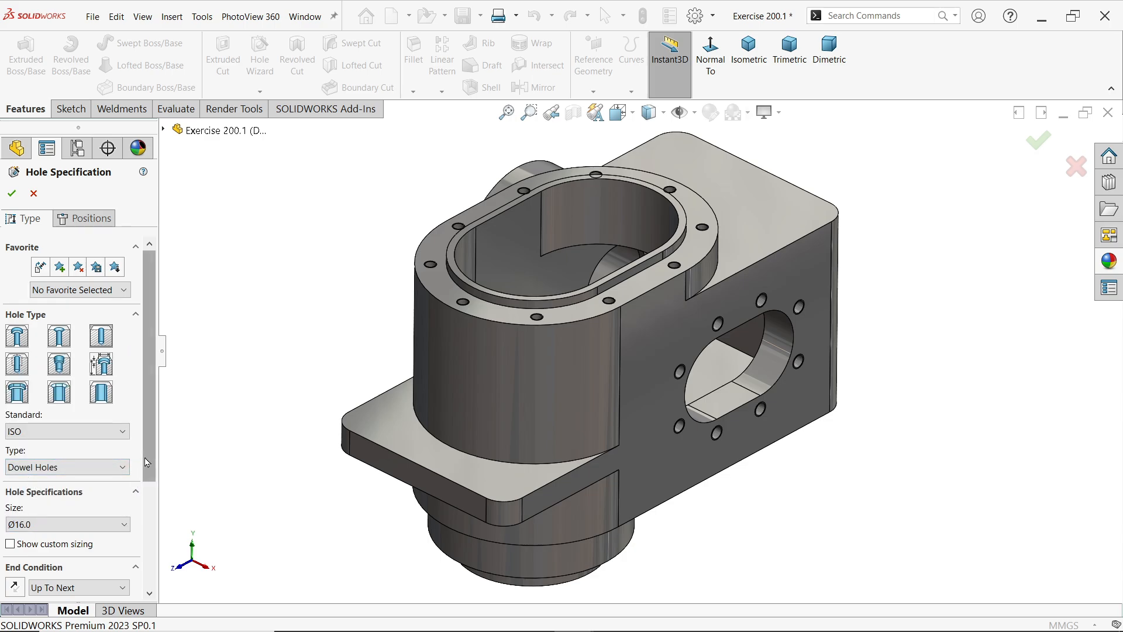
scroll(140, 475, down, 2)
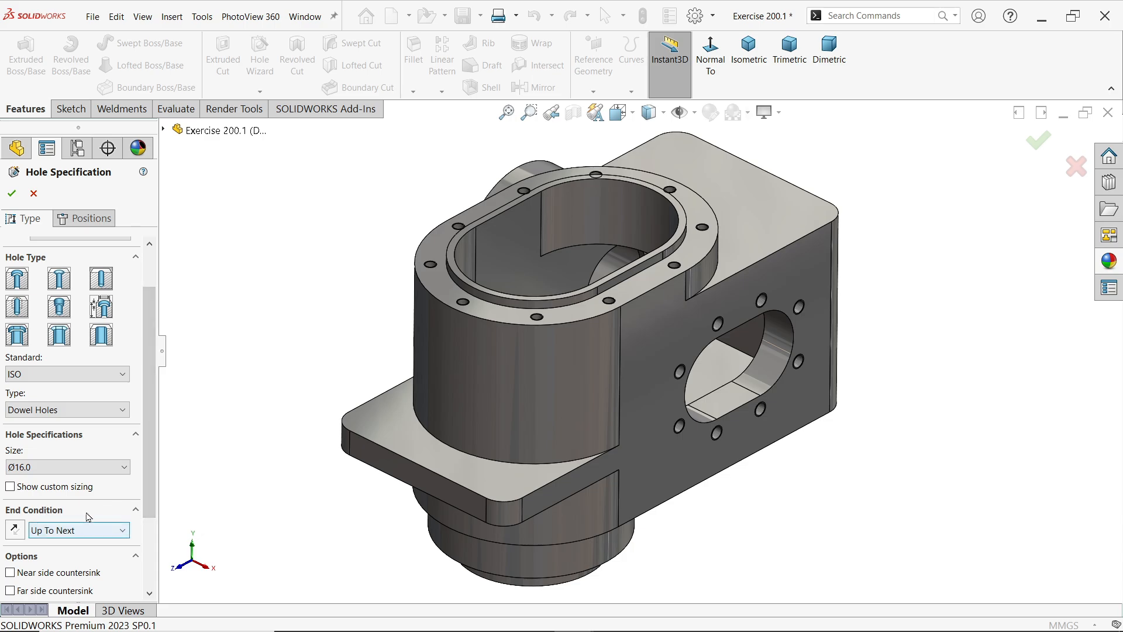
Create the two dowel holes on the lower flange's upper face, centred on the arcs of its two exposed rounded corners.
click(84, 218)
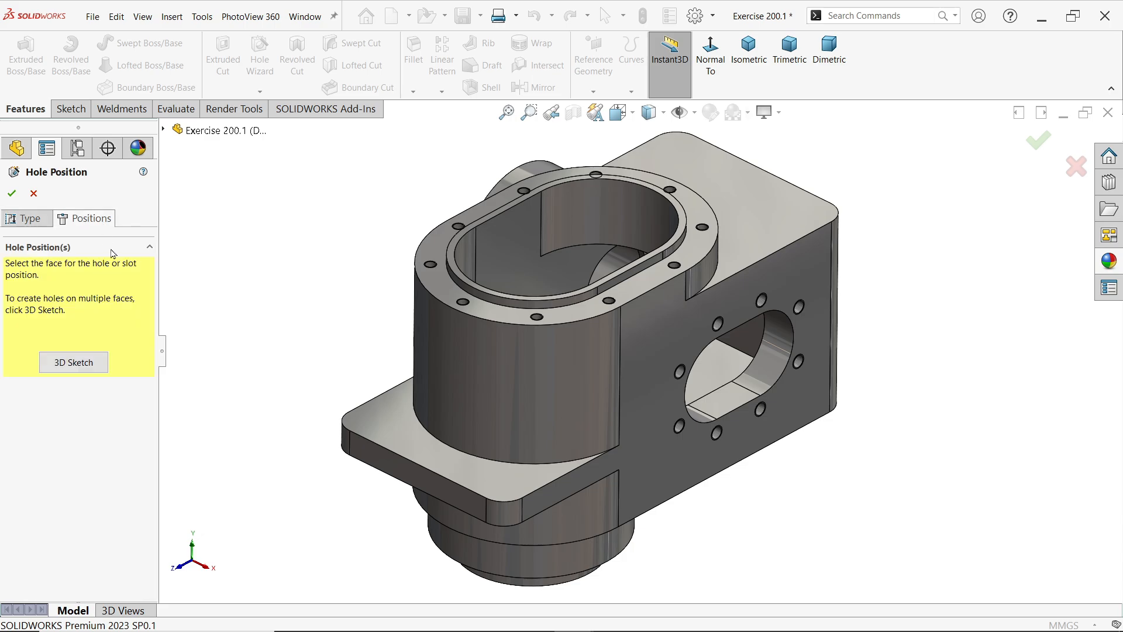
click(385, 429)
scroll(579, 543, down, 5)
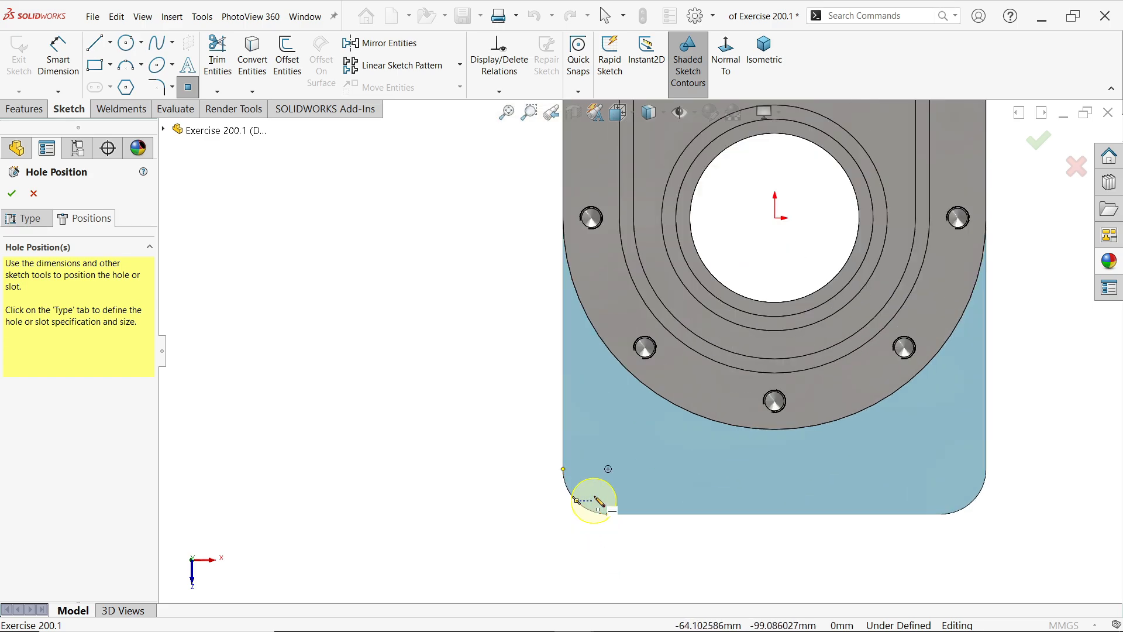
click(608, 469)
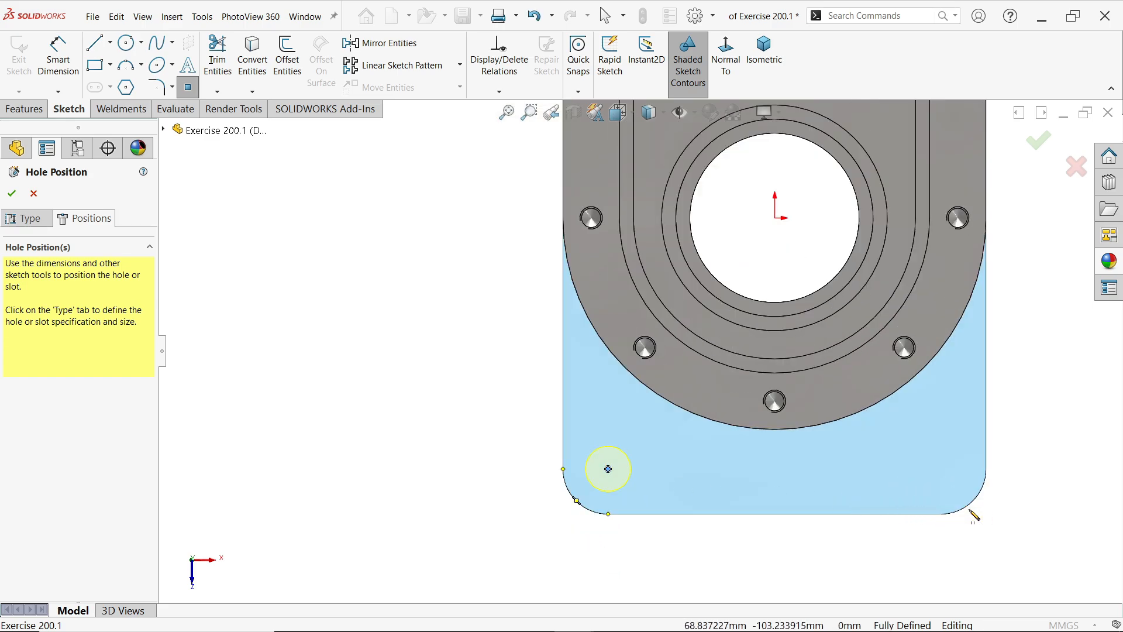
click(941, 469)
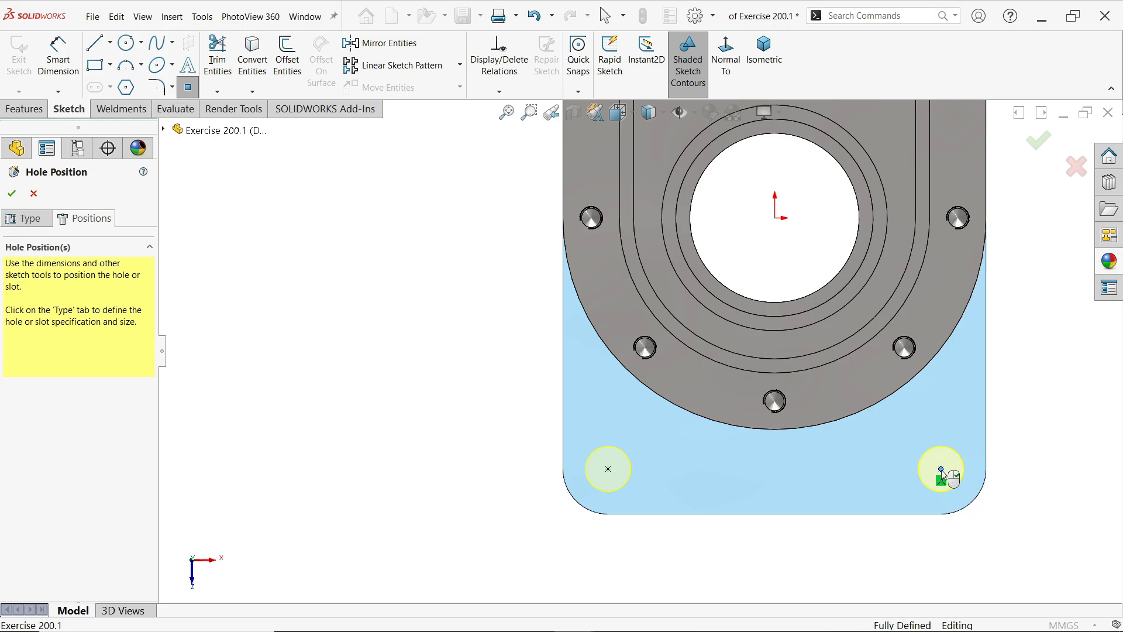
click(764, 51)
scroll(592, 458, down, 5)
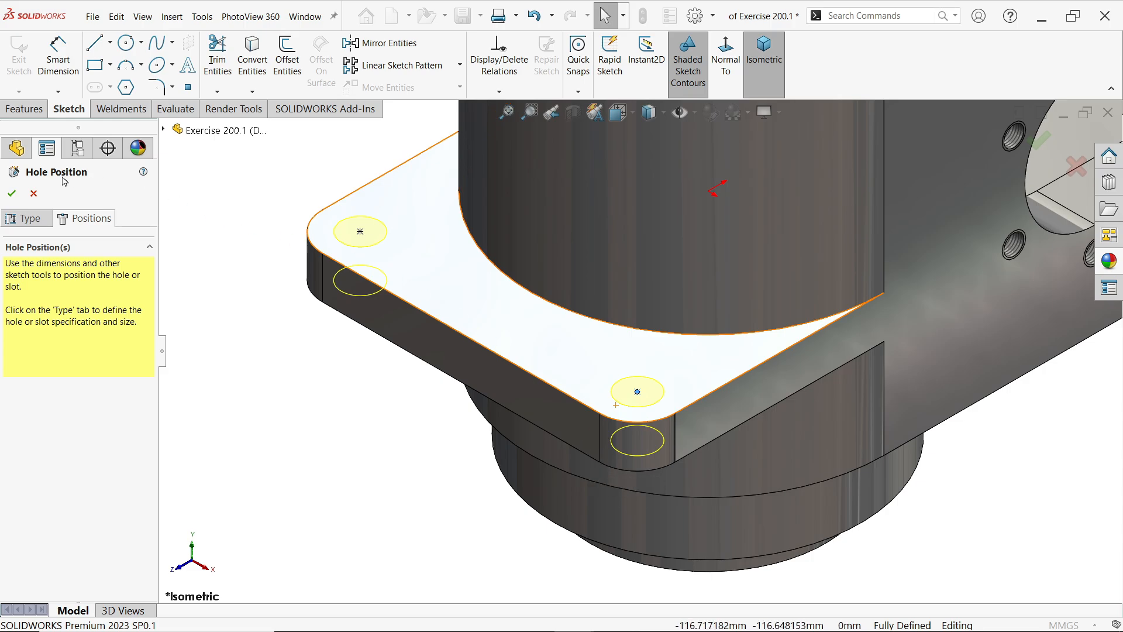
click(12, 195)
scroll(462, 381, up, 5)
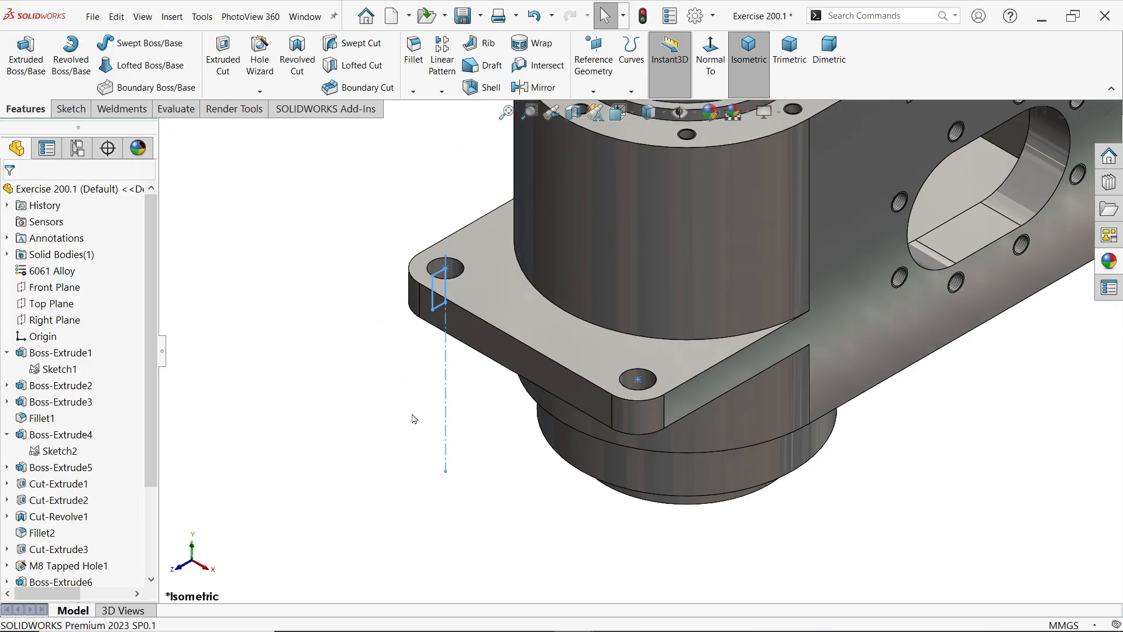
middle_drag(721, 320, 719, 264)
key(ctrl+7)
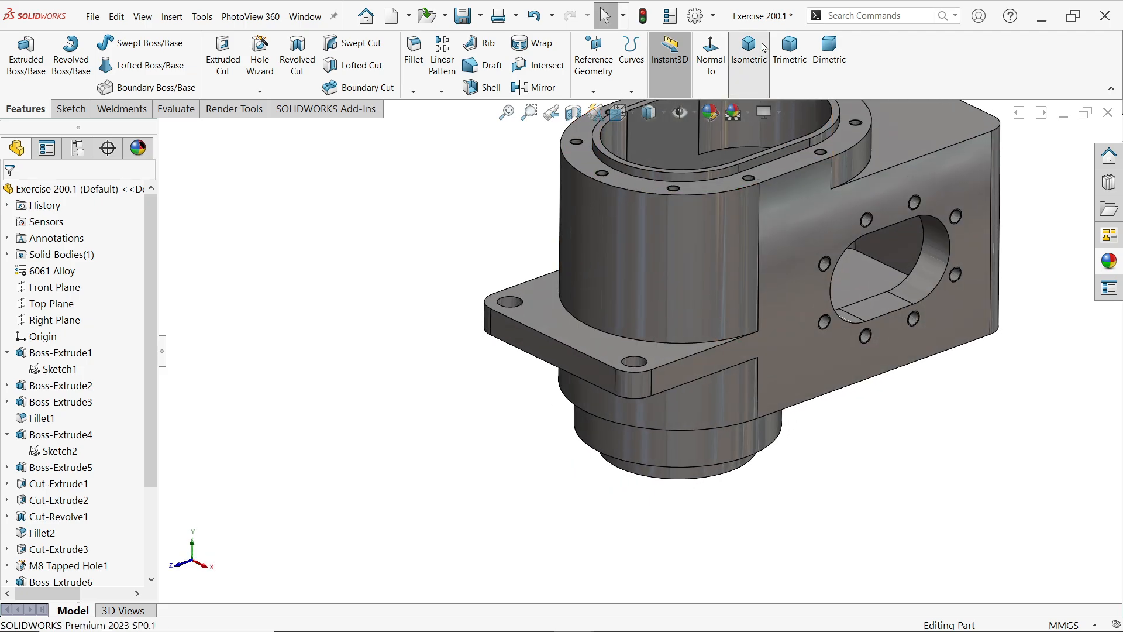
scroll(807, 343, down, 2)
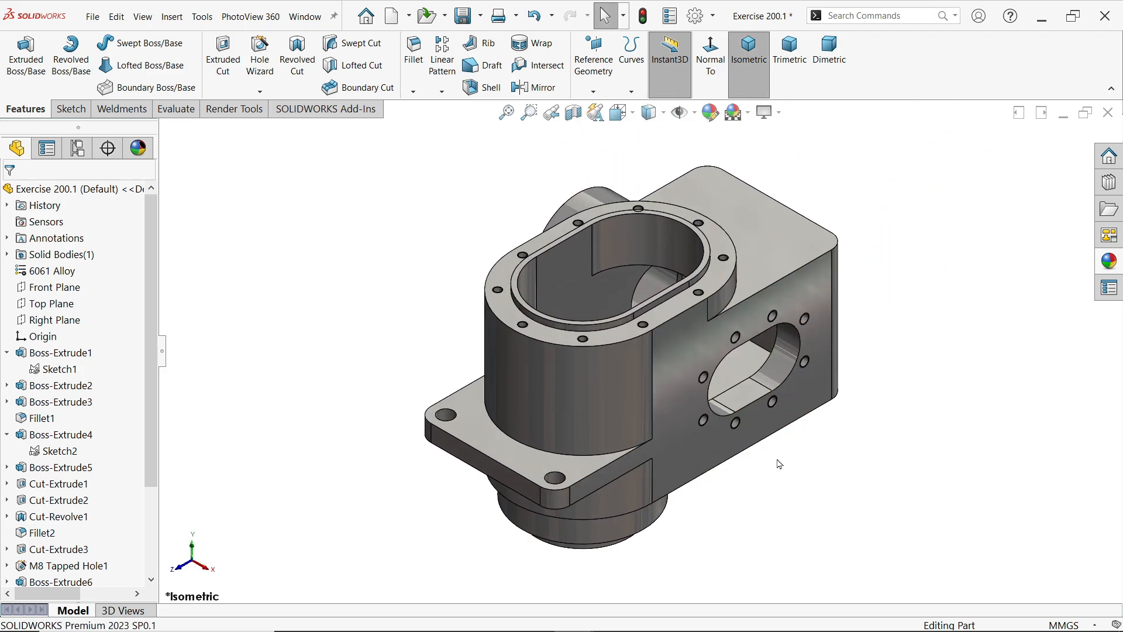